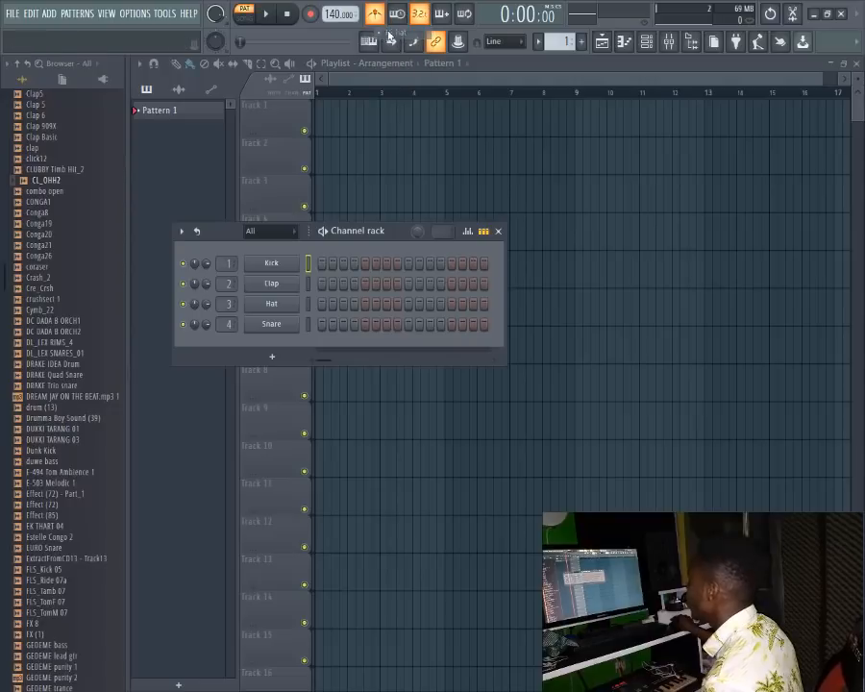
Step: Play the empty pattern to hear the metronome, and collapse the KHING DRUMS folder in the sample browser
{"action": "left_click", "coordinate": [271, 14]}
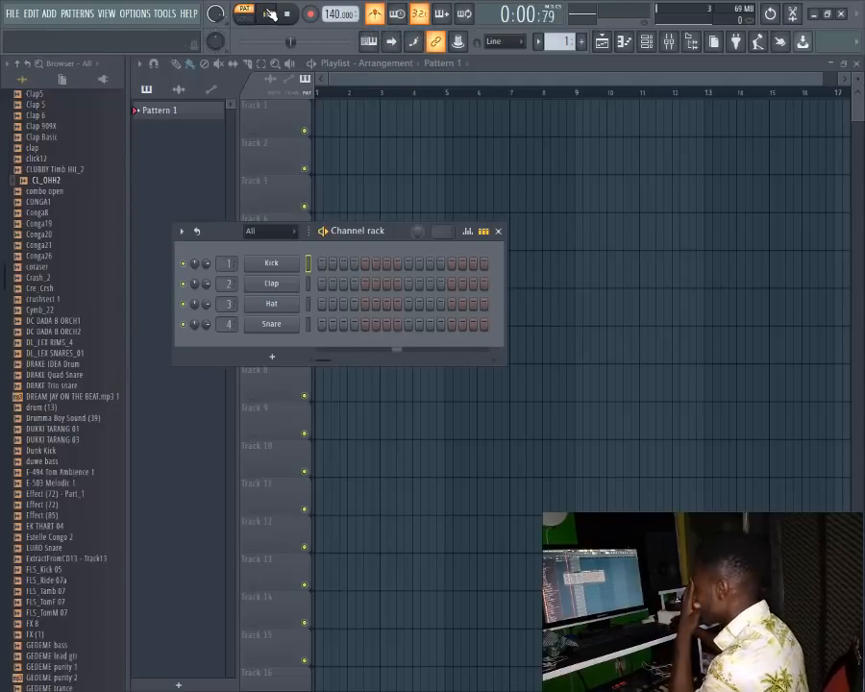
{"action": "left_click", "coordinate": [286, 13]}
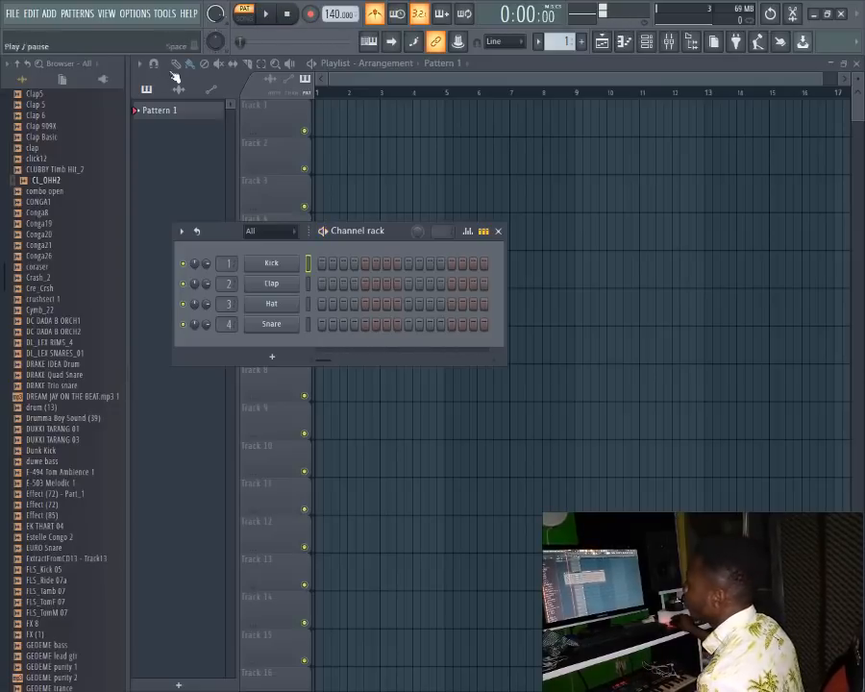
{"action": "left_click", "coordinate": [268, 15]}
{"action": "left_click", "coordinate": [4, 117]}
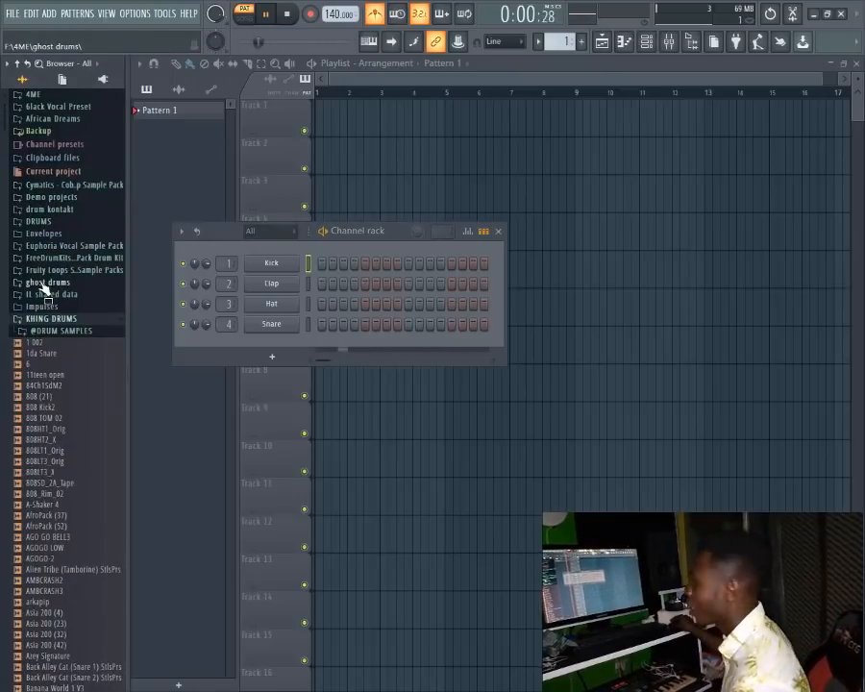
{"action": "left_click", "coordinate": [51, 319]}
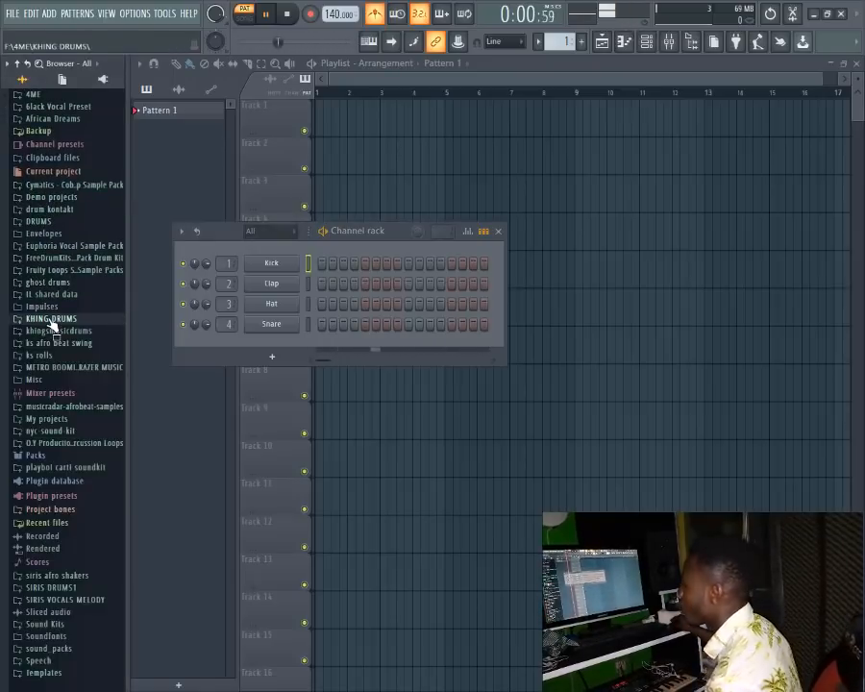
{"action": "left_click", "coordinate": [288, 14]}
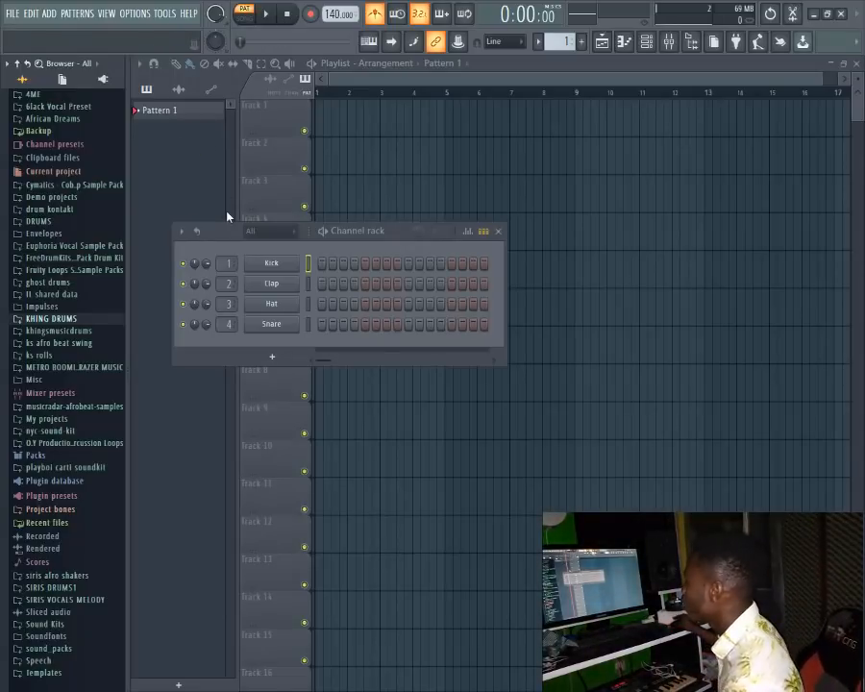
Step: Open the Kicks folder under Drum One Shots in the Cymatics sample pack
{"action": "left_click", "coordinate": [86, 187]}
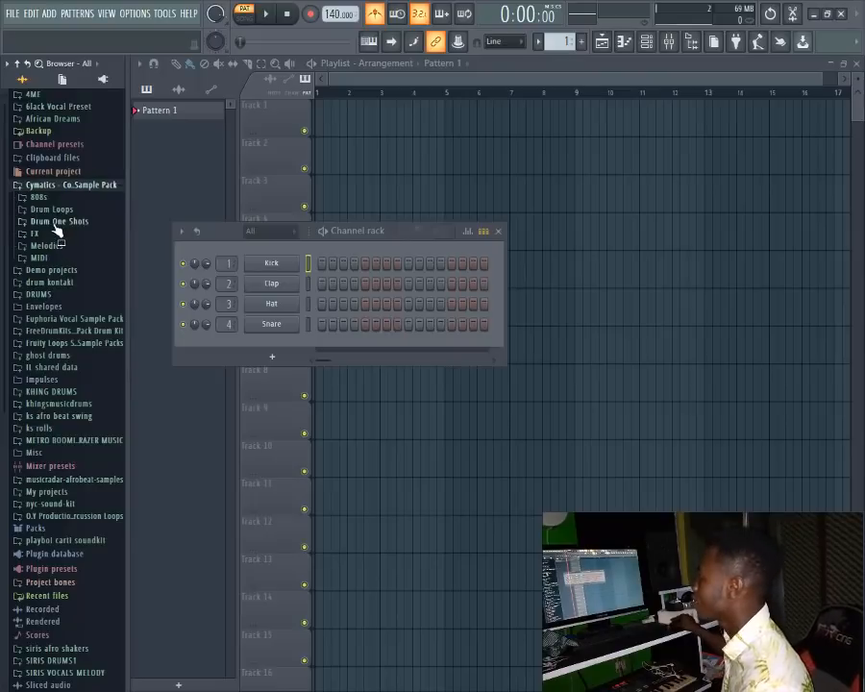
{"action": "left_click", "coordinate": [58, 221]}
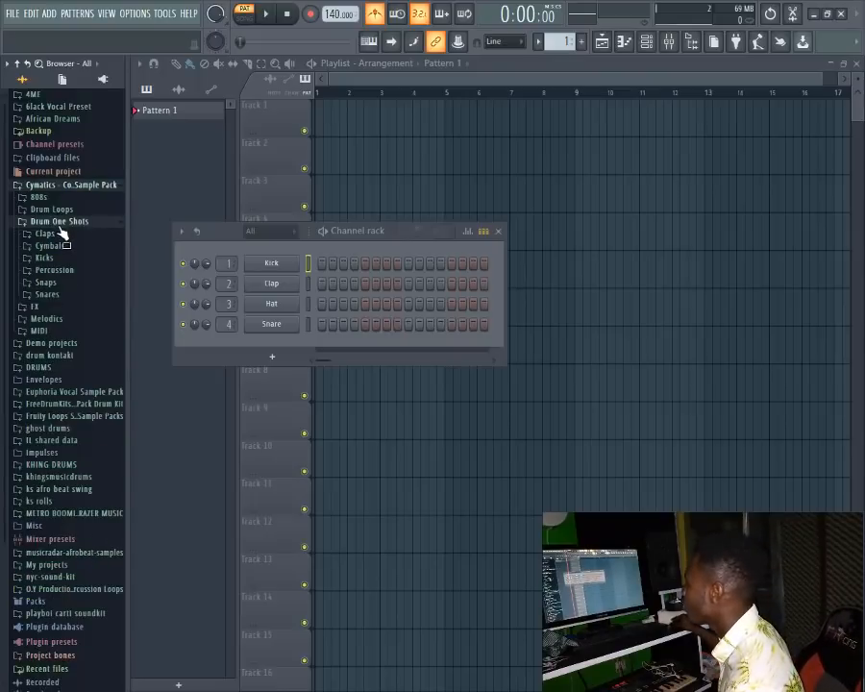
{"action": "left_click", "coordinate": [44, 258]}
Step: Audition several Cymatics Cobra kicks and load Cobra Kick 6 - F into the Kick channel
{"action": "left_click", "coordinate": [57, 290]}
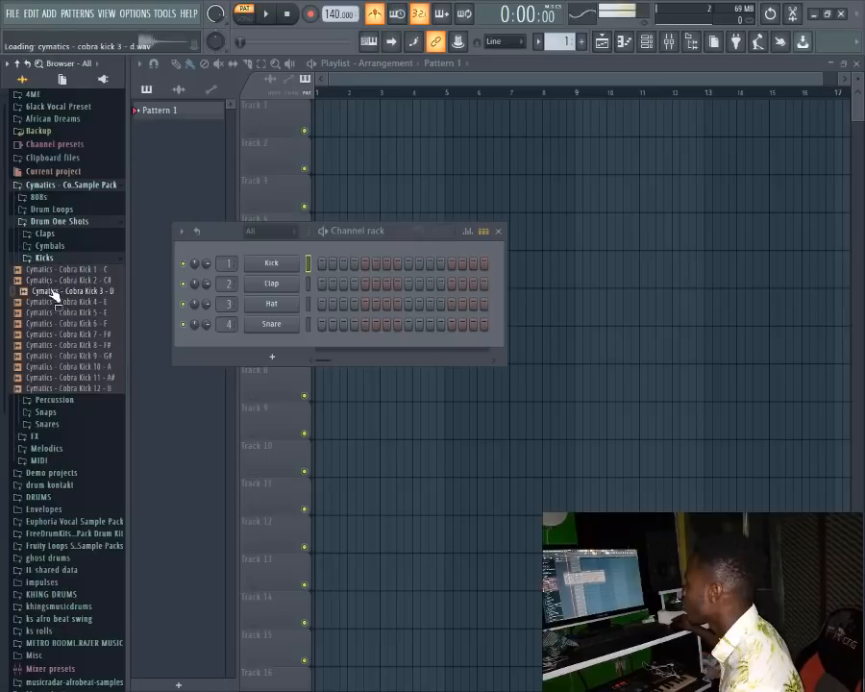
{"action": "left_click", "coordinate": [59, 303]}
{"action": "left_click", "coordinate": [55, 345]}
{"action": "left_click", "coordinate": [60, 355]}
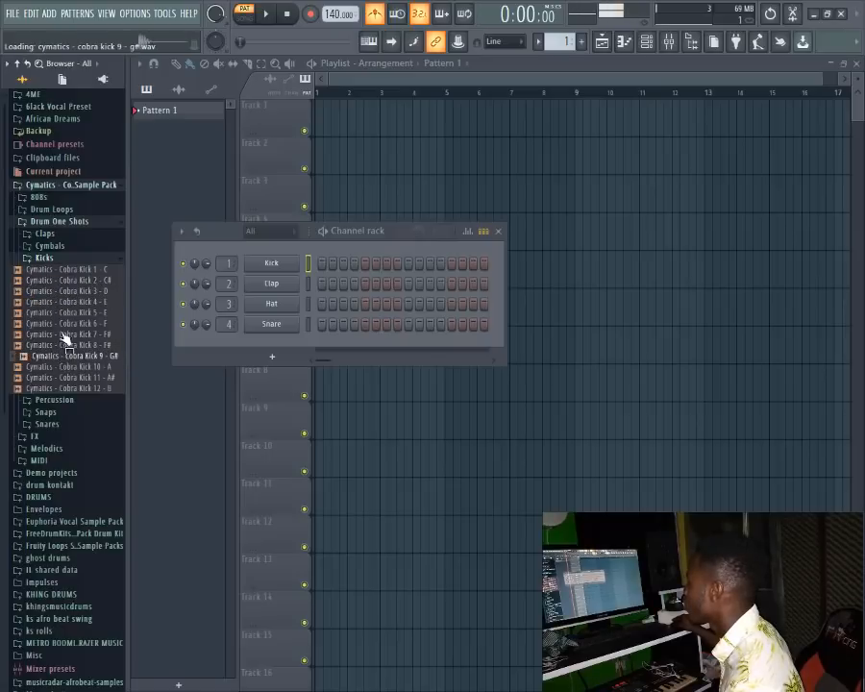
{"action": "left_click", "coordinate": [63, 313]}
{"action": "left_click", "coordinate": [65, 323]}
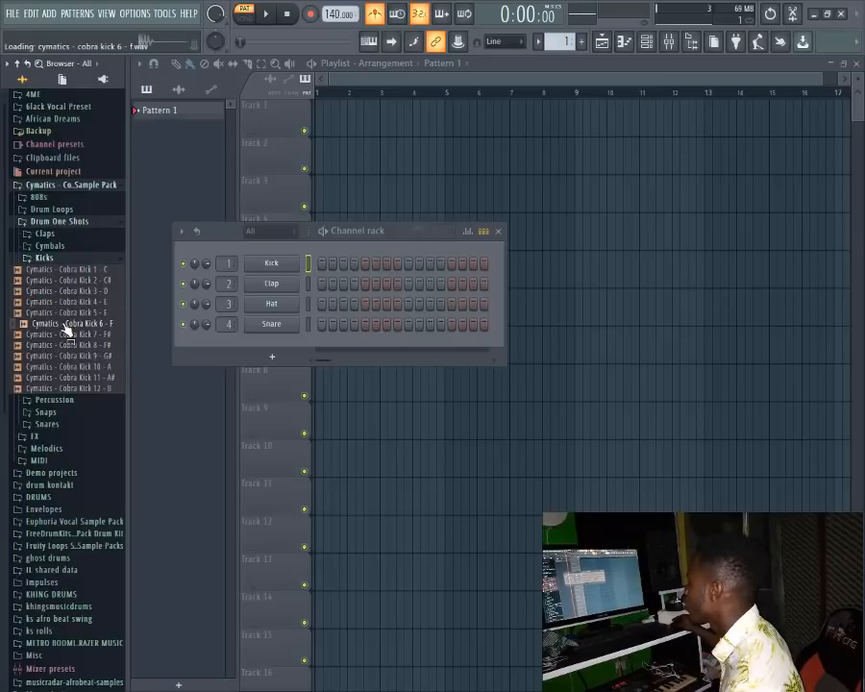
{"action": "left_click_drag", "start_coordinate": [68, 329], "coordinate": [280, 265]}
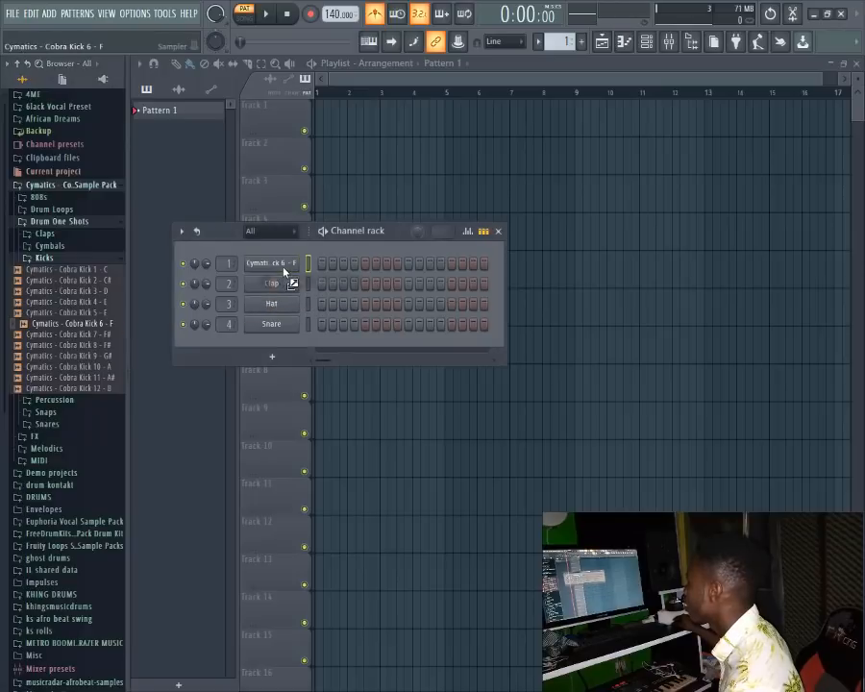
Step: Browse the pack's Chop Snares folder under Snares and load Cobra Snare 8 - A into the Clap channel
{"action": "left_click", "coordinate": [67, 261]}
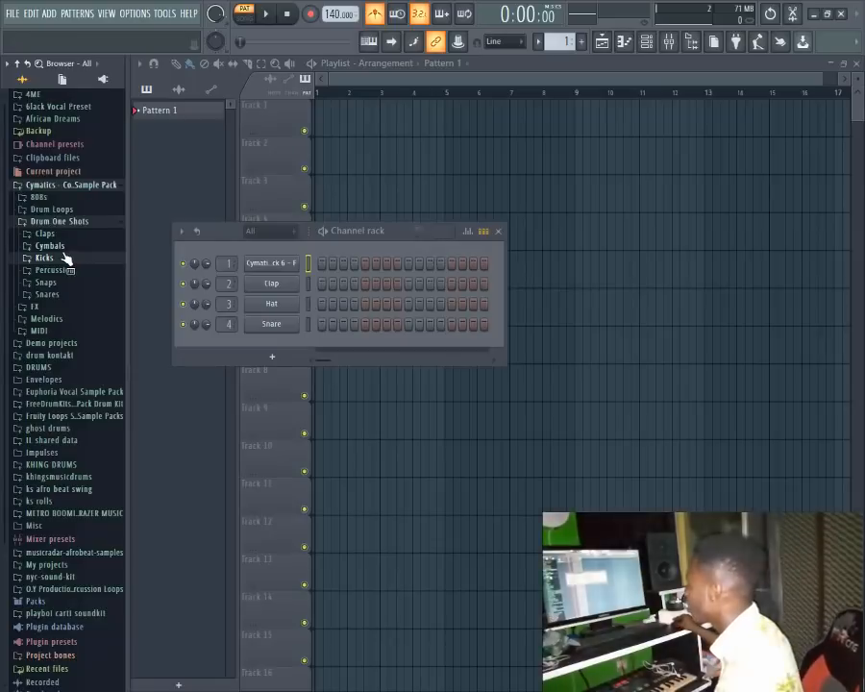
{"action": "left_click", "coordinate": [44, 233]}
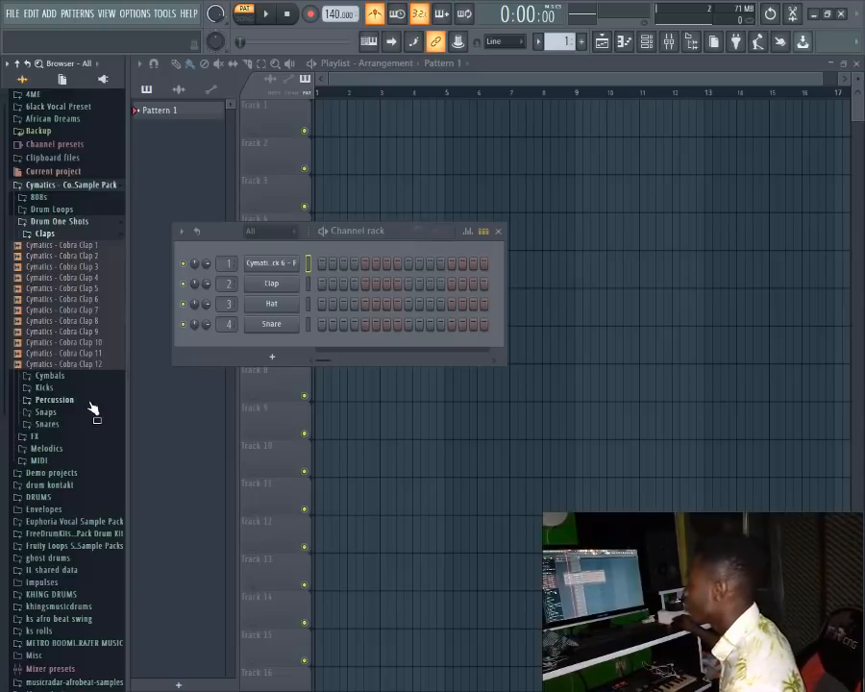
{"action": "left_click", "coordinate": [48, 425]}
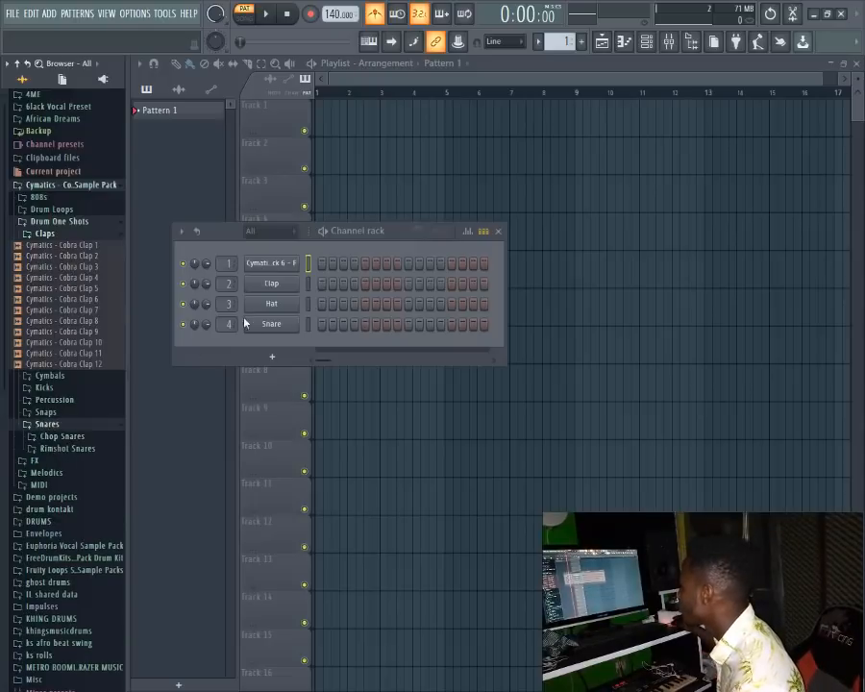
{"action": "left_click", "coordinate": [66, 437]}
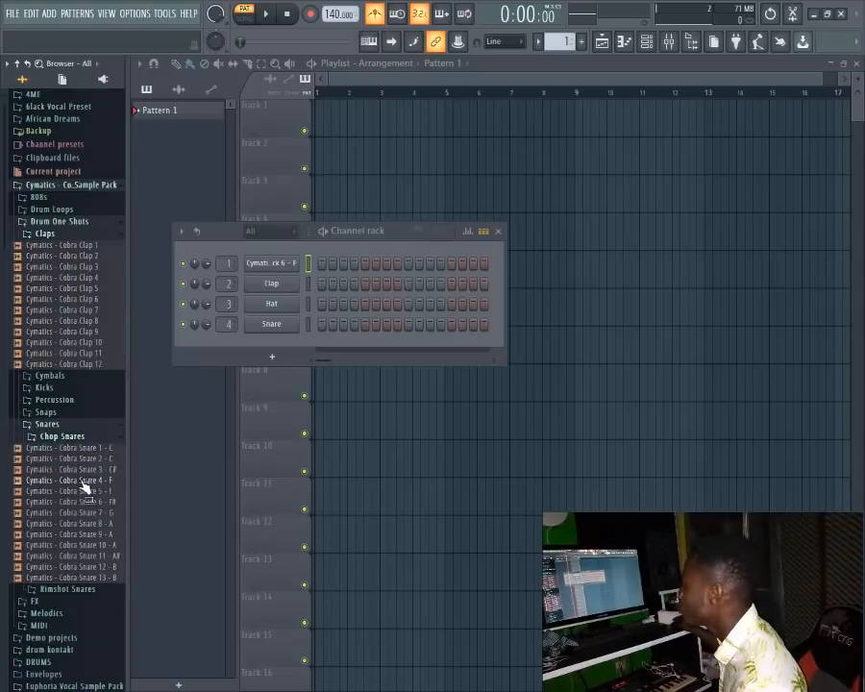
{"action": "left_click", "coordinate": [73, 523]}
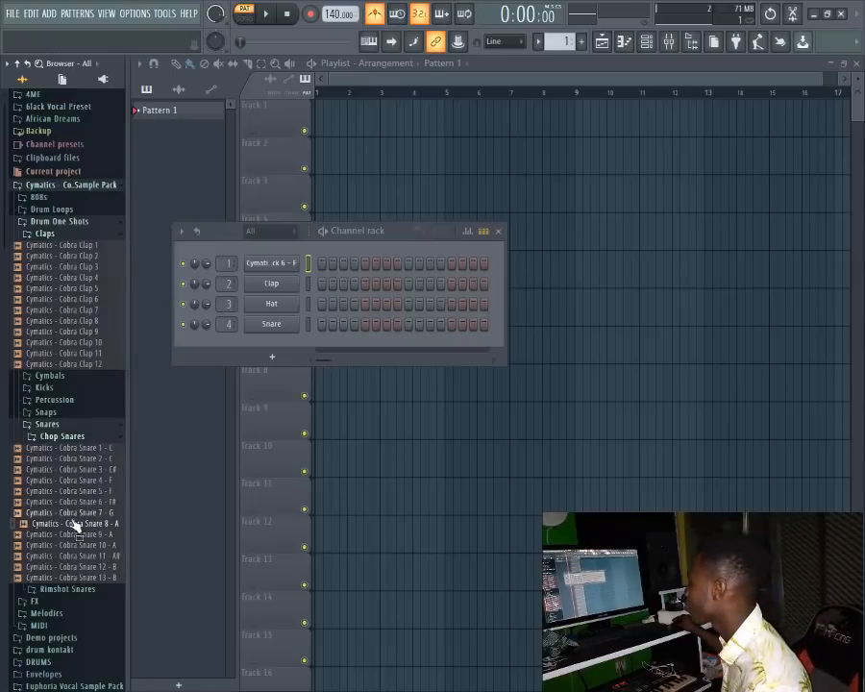
{"action": "left_click_drag", "start_coordinate": [73, 531], "coordinate": [283, 285]}
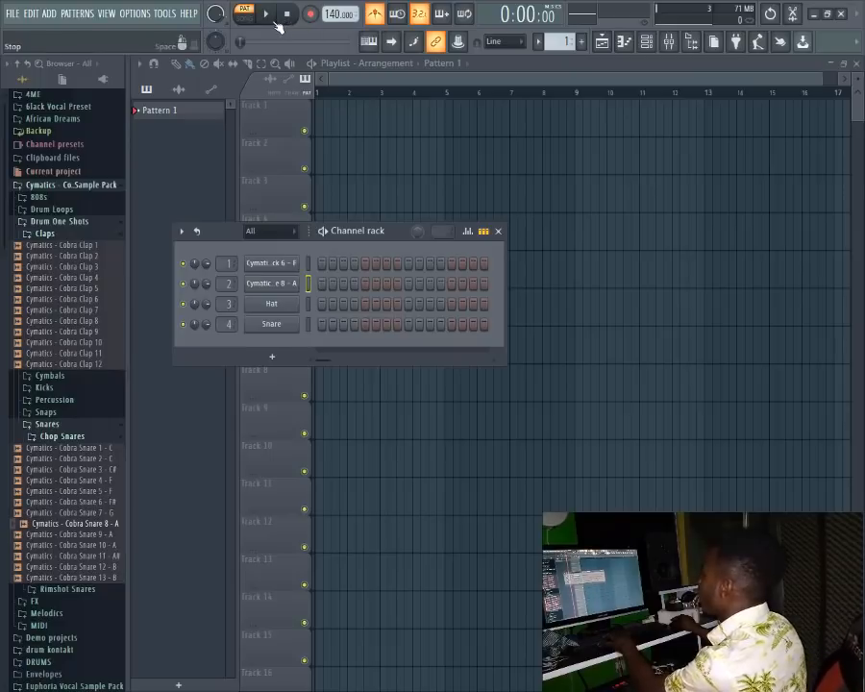
Step: With the pattern playing, place snare hits on steps 9 and 25 of the second channel and widen the channel rack
{"action": "key", "text": "space"}
{"action": "key", "text": "space"}
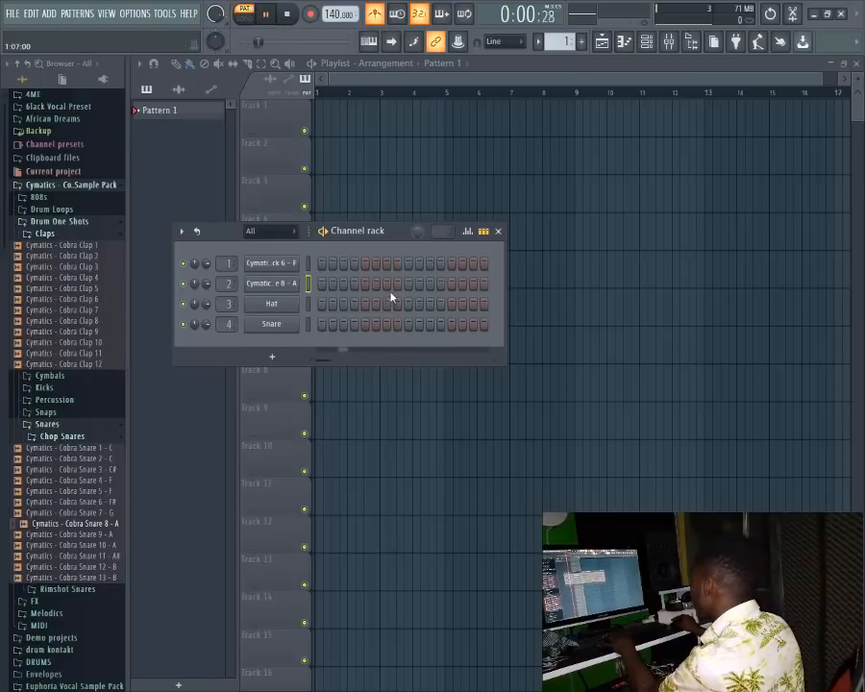
{"action": "left_click", "coordinate": [409, 285]}
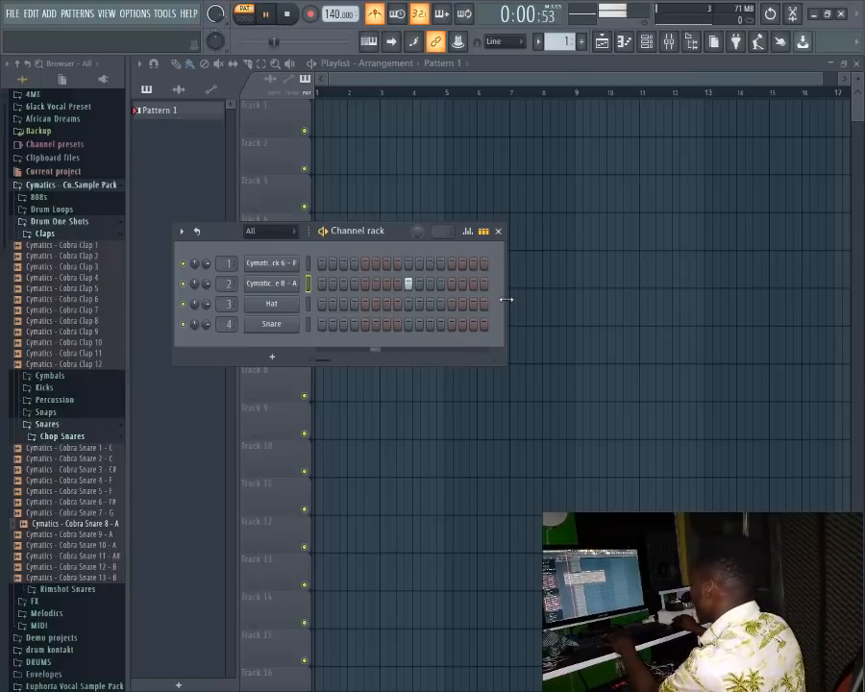
{"action": "left_click_drag", "start_coordinate": [505, 299], "coordinate": [685, 318]}
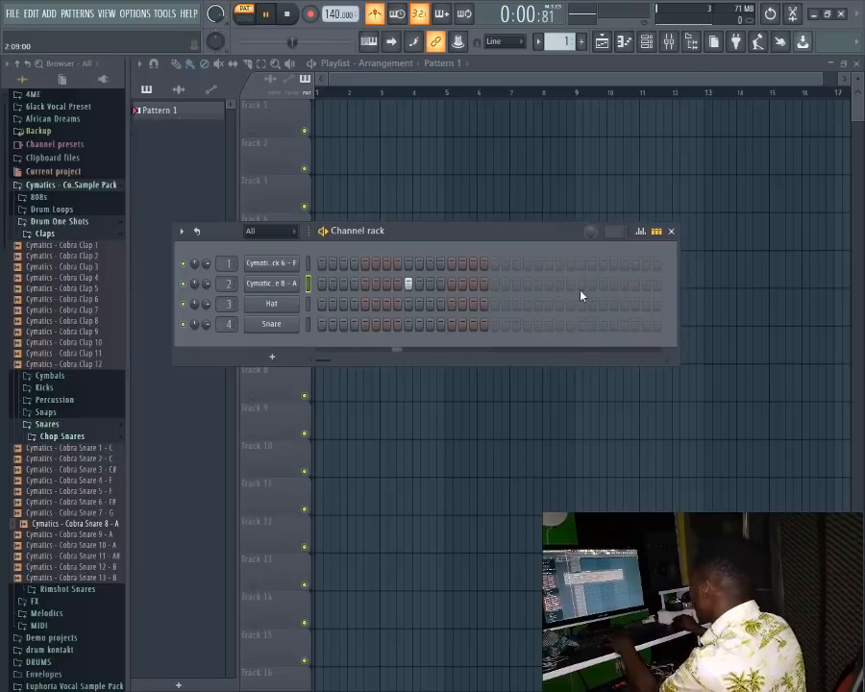
{"action": "left_click", "coordinate": [581, 284]}
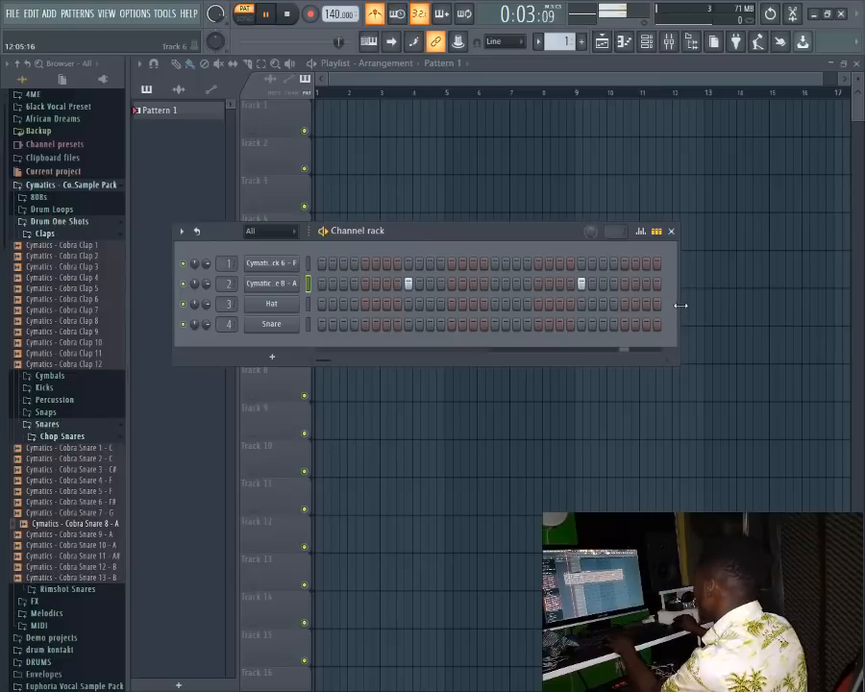
{"action": "left_click_drag", "start_coordinate": [681, 304], "coordinate": [815, 310]}
{"action": "left_click_drag", "start_coordinate": [651, 228], "coordinate": [596, 250]}
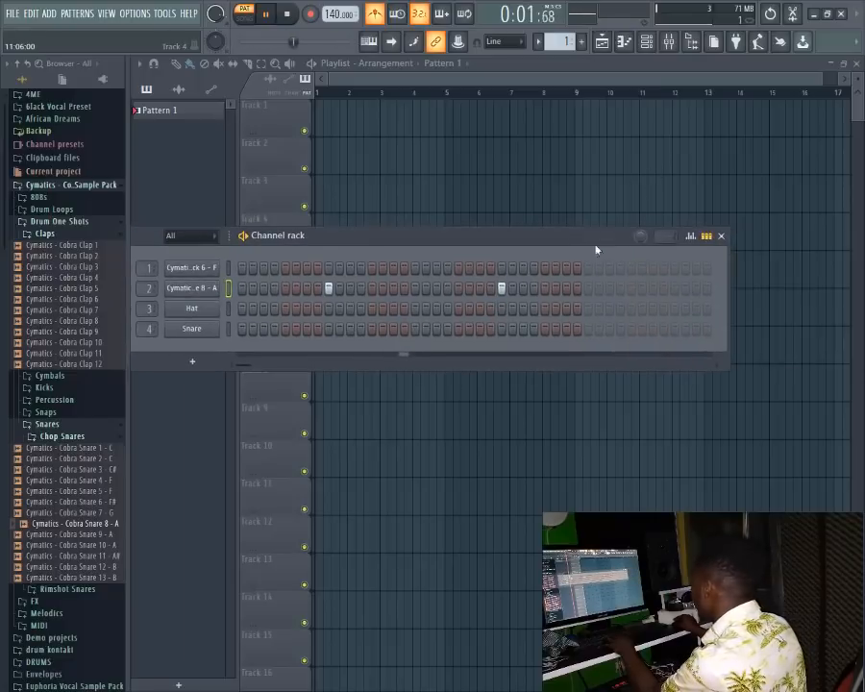
{"action": "left_click_drag", "start_coordinate": [735, 282], "coordinate": [853, 281]}
{"action": "right_click", "coordinate": [817, 282]}
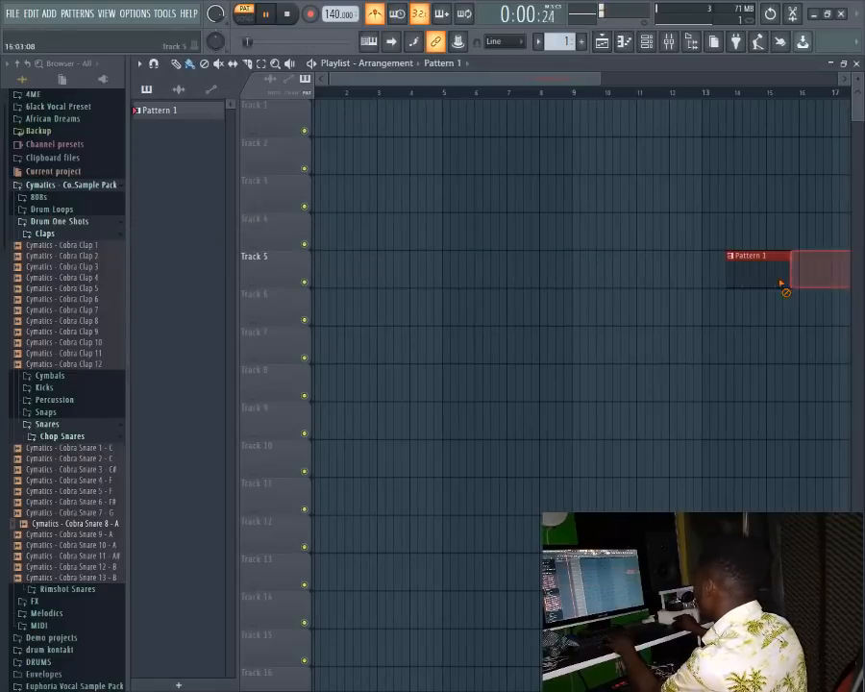
{"action": "right_click", "coordinate": [782, 282]}
{"action": "left_click", "coordinate": [645, 41]}
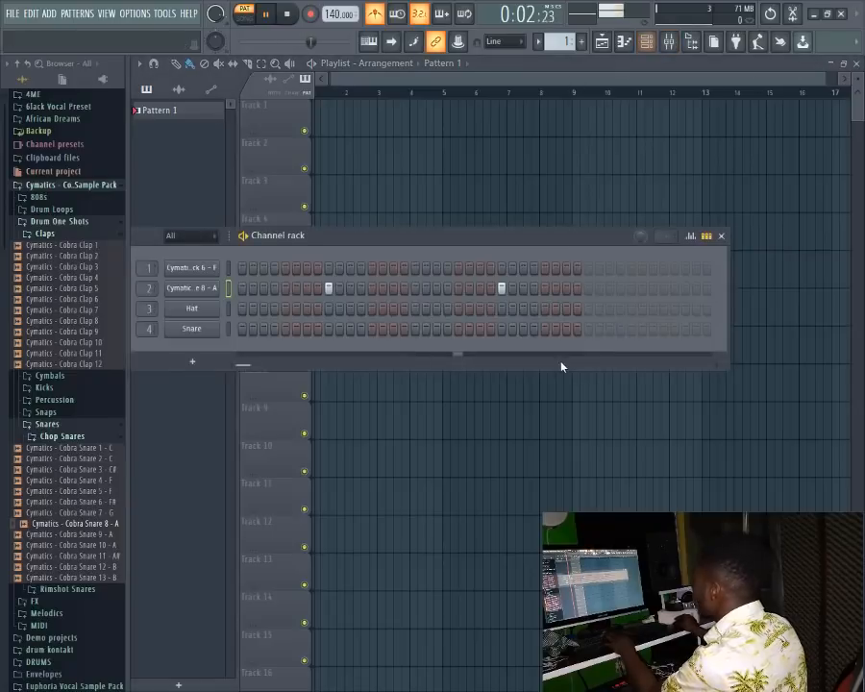
Step: Restart playback and extend the channel rack to place further snare hits on steps 41 and 58
{"action": "key", "text": "space"}
{"action": "key", "text": "space"}
{"action": "left_click_drag", "start_coordinate": [730, 297], "coordinate": [852, 304]}
{"action": "left_click", "coordinate": [673, 290]}
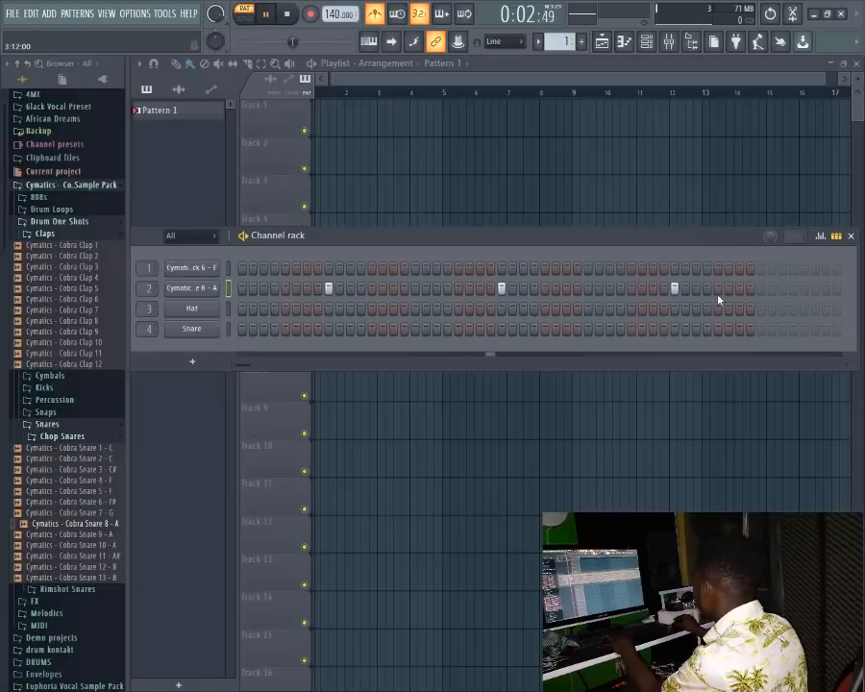
{"action": "left_click_drag", "start_coordinate": [699, 238], "coordinate": [580, 233]}
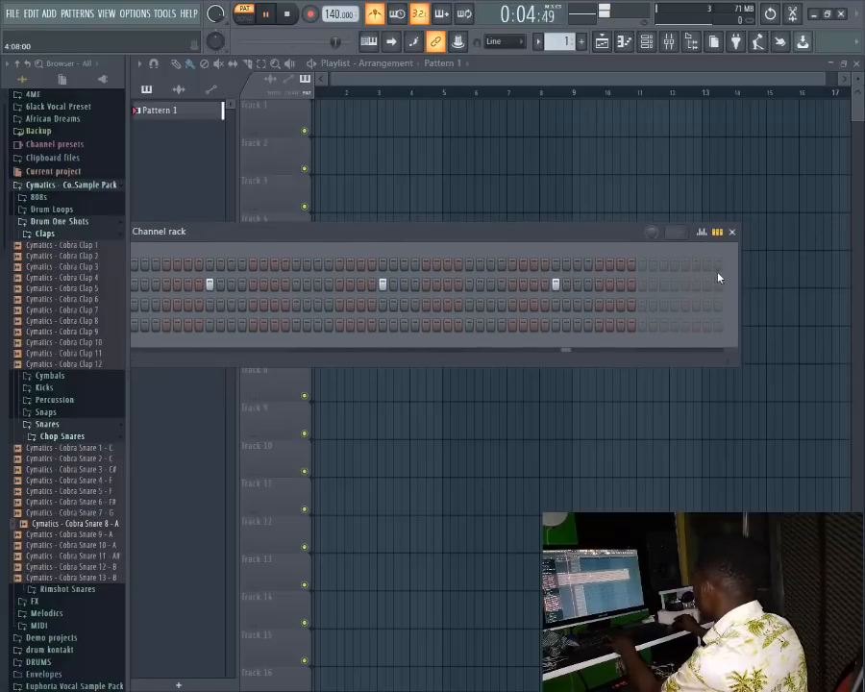
{"action": "left_click_drag", "start_coordinate": [739, 279], "coordinate": [793, 286]}
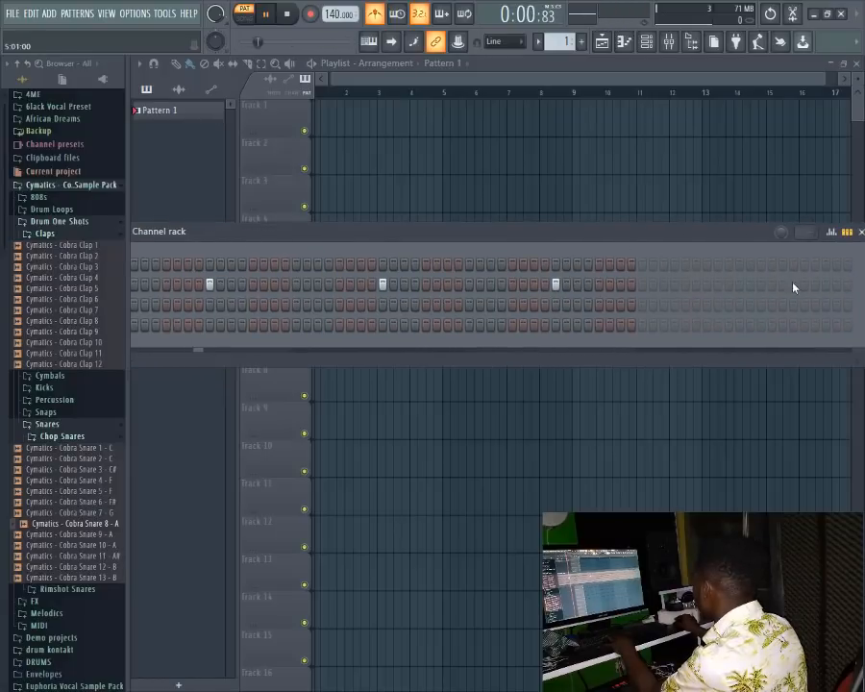
{"action": "left_click", "coordinate": [729, 286]}
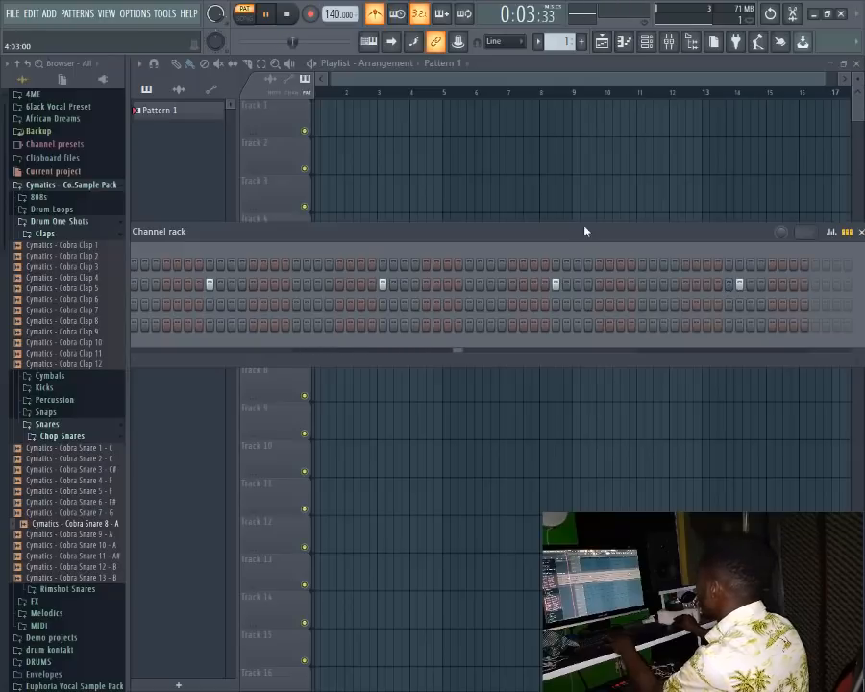
Step: Move the last snare hit from step 58 to step 57 on the second channel
{"action": "left_click_drag", "start_coordinate": [553, 238], "coordinate": [678, 235]}
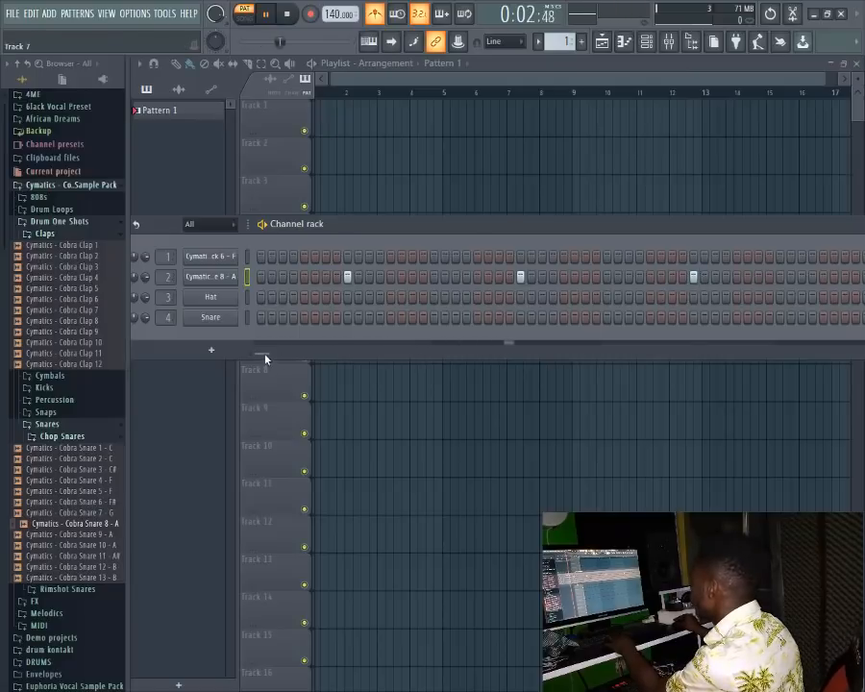
{"action": "left_click_drag", "start_coordinate": [265, 354], "coordinate": [290, 355]}
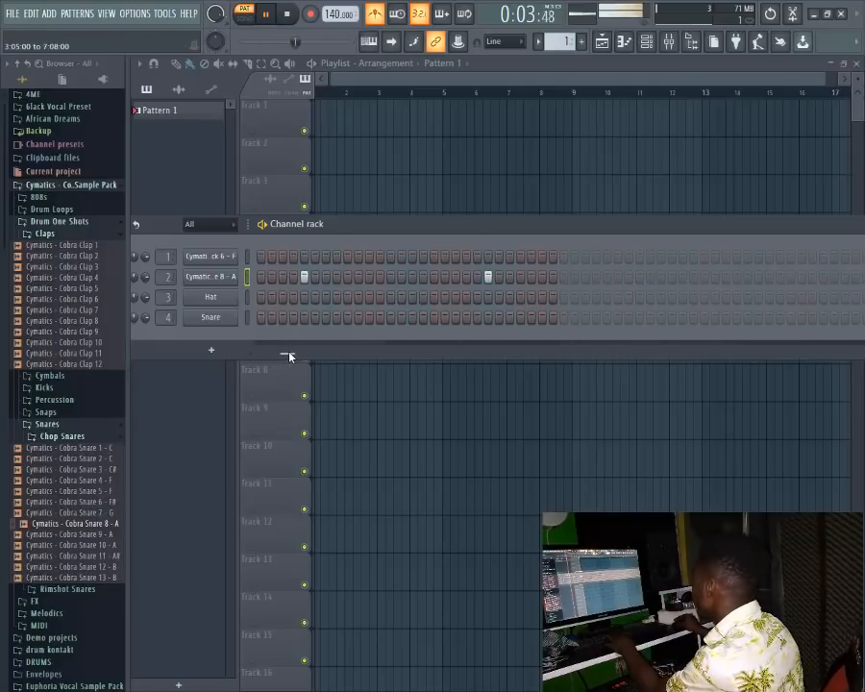
{"action": "left_click", "coordinate": [477, 277]}
{"action": "right_click", "coordinate": [487, 278]}
Step: Place a Pattern 1 clip at the start of Track 1 and play the snare pattern in song mode
{"action": "left_click", "coordinate": [321, 130]}
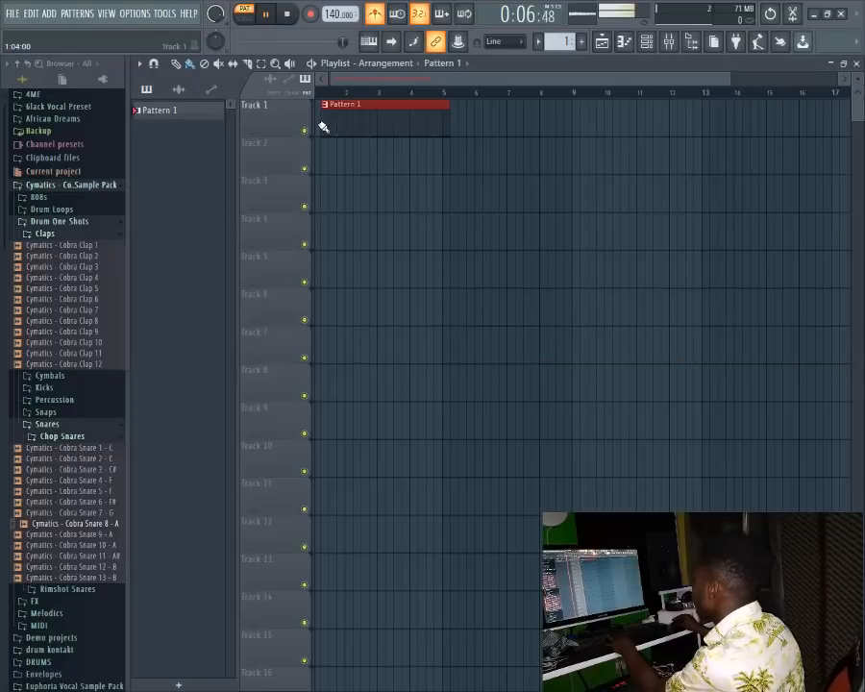
{"action": "left_click", "coordinate": [244, 19]}
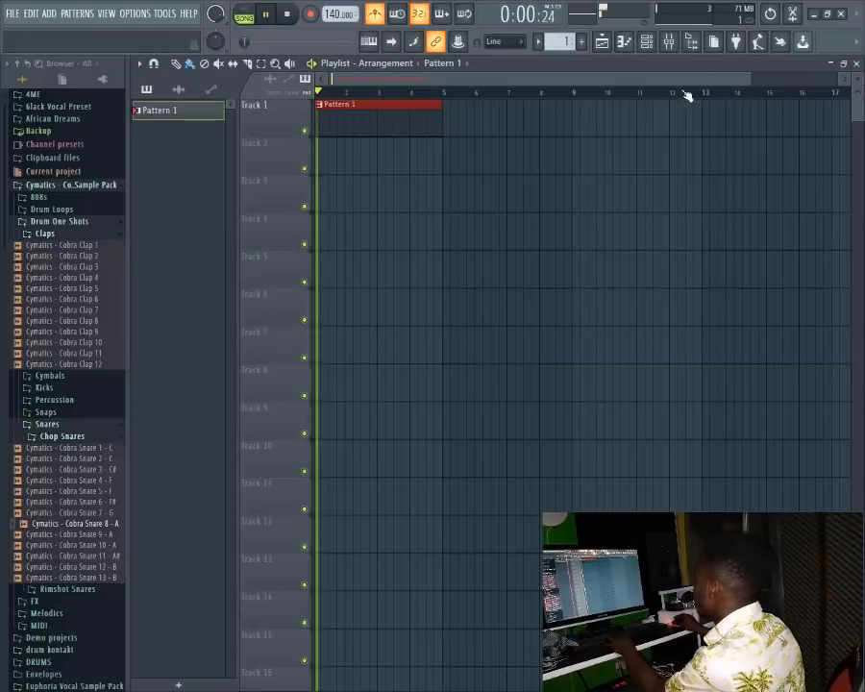
{"action": "left_click", "coordinate": [645, 41]}
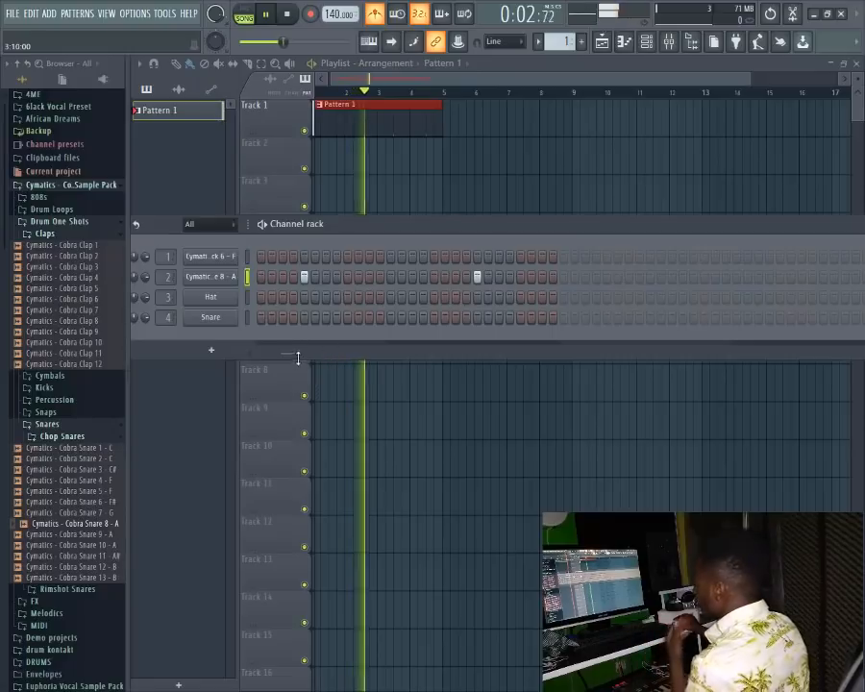
{"action": "left_click_drag", "start_coordinate": [277, 354], "coordinate": [253, 353]}
{"action": "key", "text": "space"}
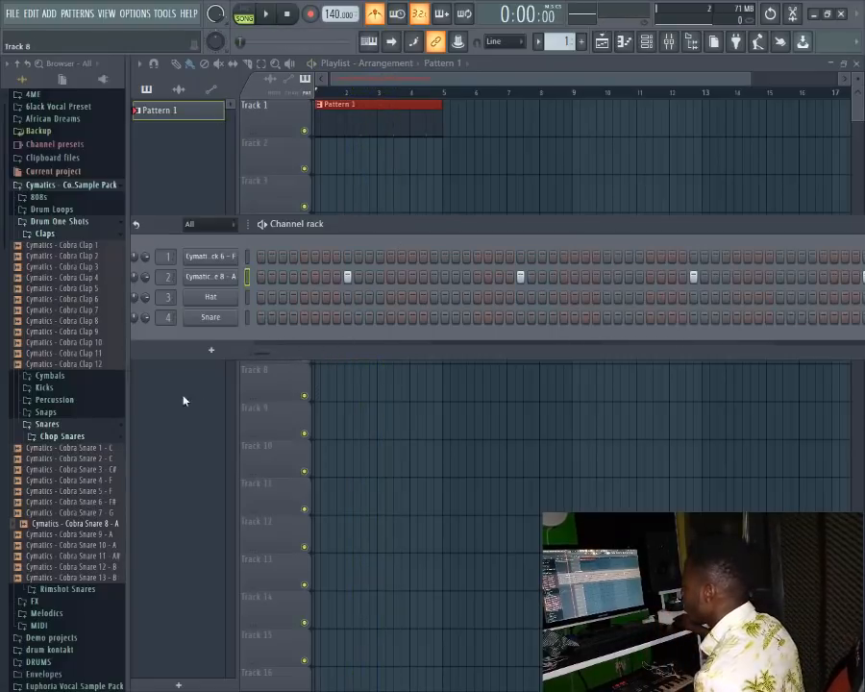
Step: Load the Cymatics Cobra Closed Hihat 4 sample into the Hat channel and fill it on each 2 steps
{"action": "left_click", "coordinate": [51, 377]}
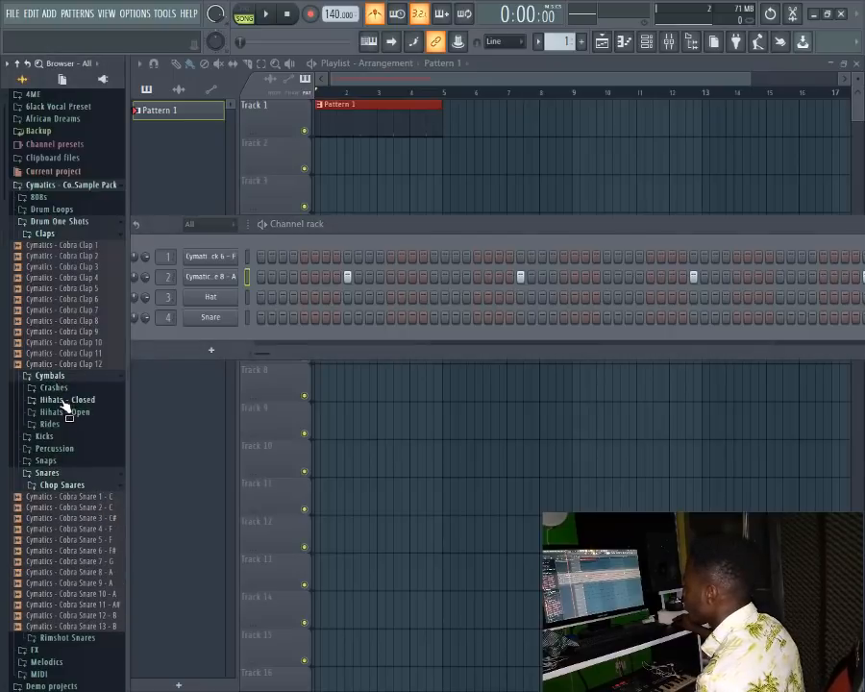
{"action": "left_click", "coordinate": [65, 400]}
{"action": "left_click", "coordinate": [70, 445]}
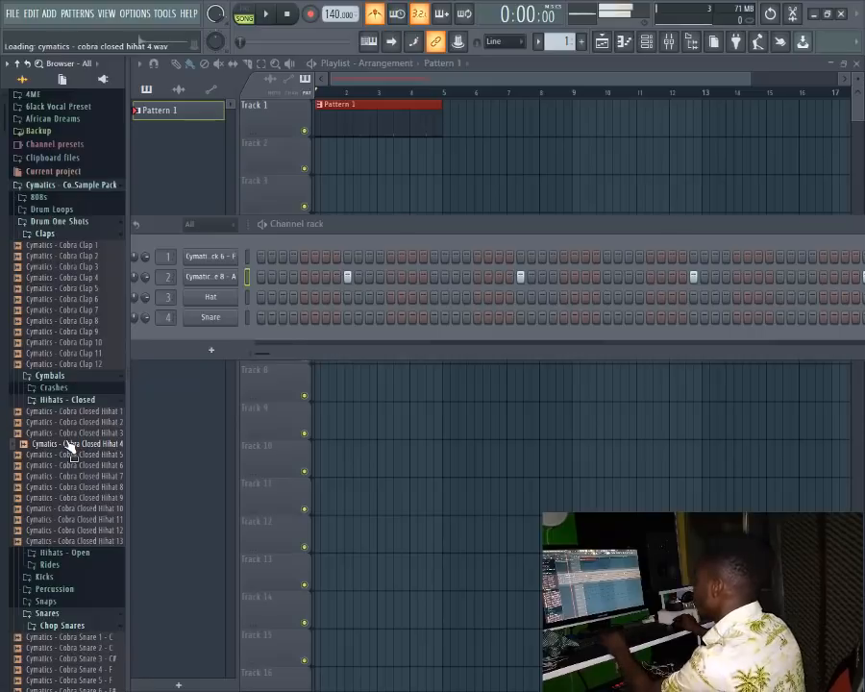
{"action": "left_click_drag", "start_coordinate": [71, 450], "coordinate": [231, 300]}
{"action": "right_click", "coordinate": [234, 304]}
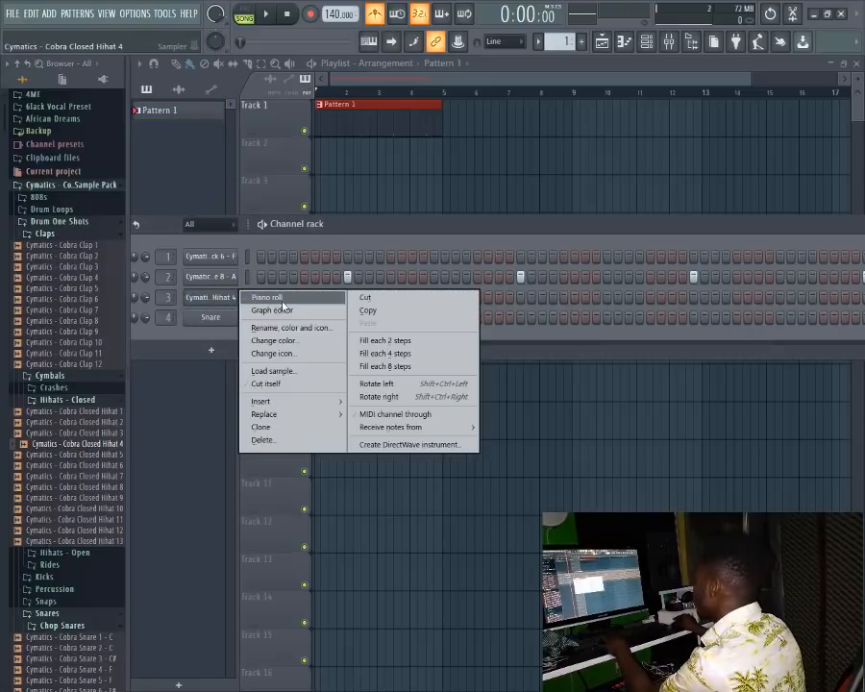
{"action": "left_click", "coordinate": [387, 340]}
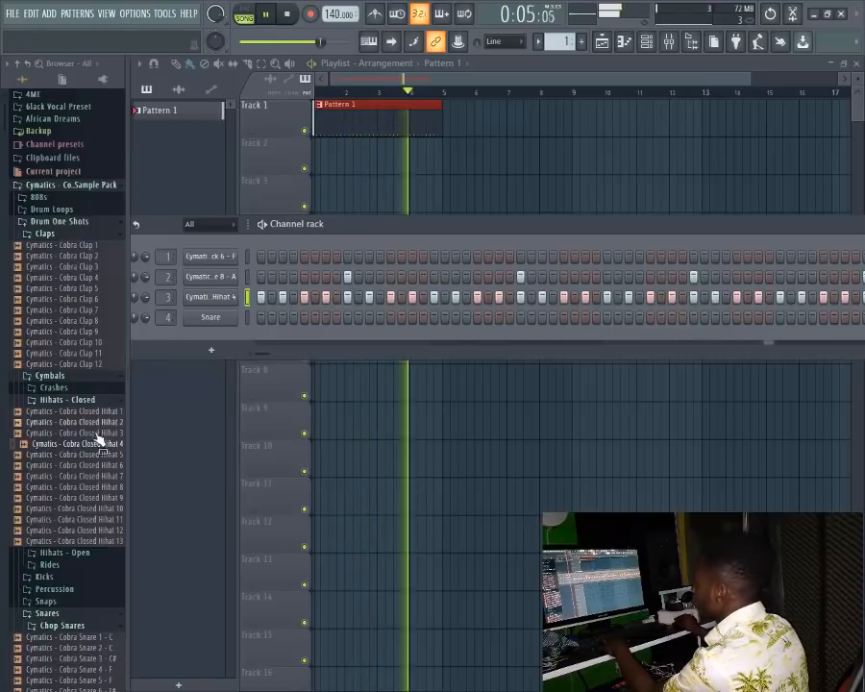
Step: Audition other closed hi-hats, replace the third channel's sample with Cobra Closed Hihat 10, and play the song
{"action": "key", "text": "space"}
{"action": "left_click", "coordinate": [89, 465]}
{"action": "left_click", "coordinate": [88, 508]}
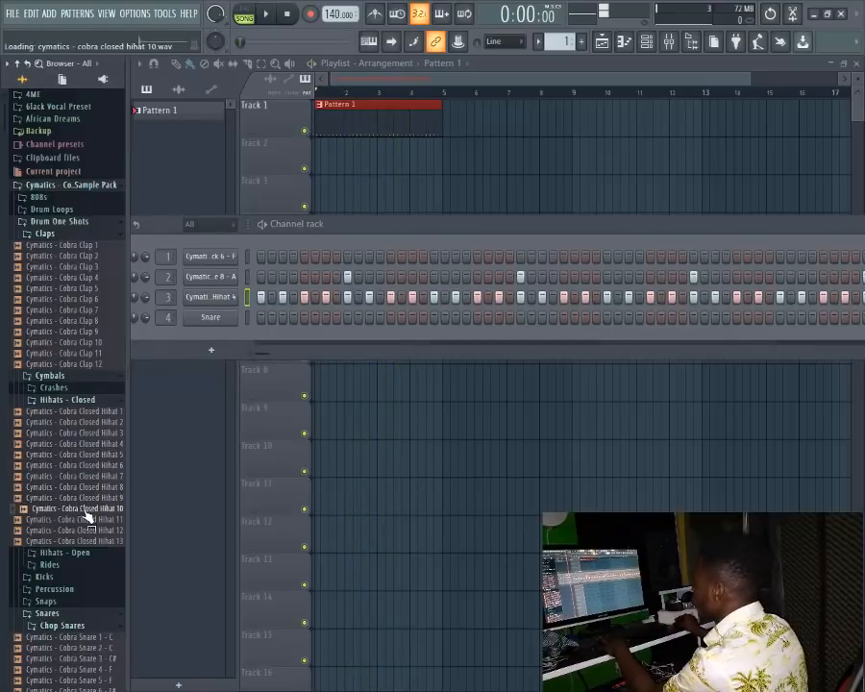
{"action": "left_click_drag", "start_coordinate": [131, 475], "coordinate": [210, 297]}
{"action": "key", "text": "space"}
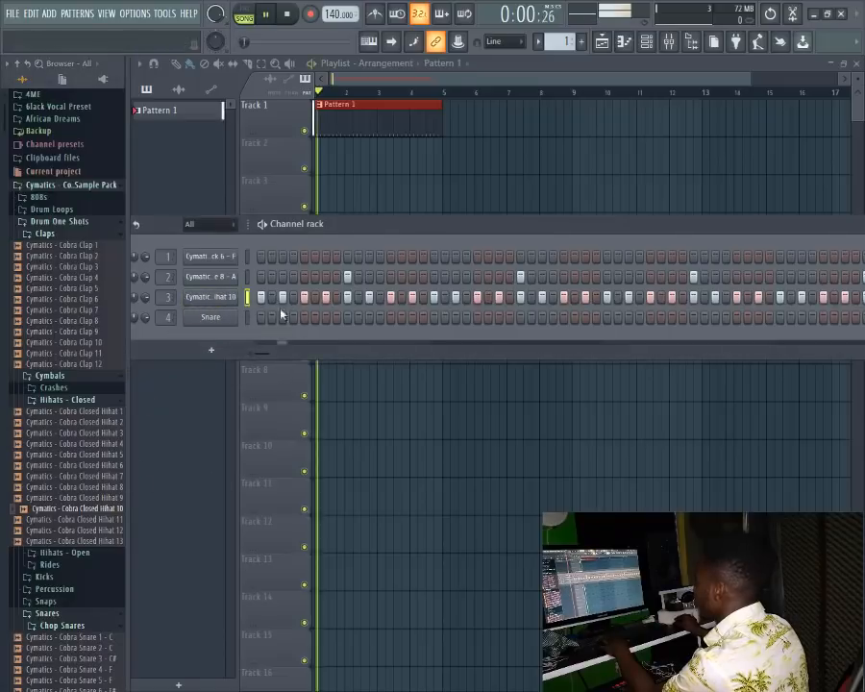
Step: In the hi-hat channel's piano roll, lengthen the note at step 9 of bar 1 to one step and set snapping to 1/3 step
{"action": "right_click", "coordinate": [231, 298]}
{"action": "key", "text": "space"}
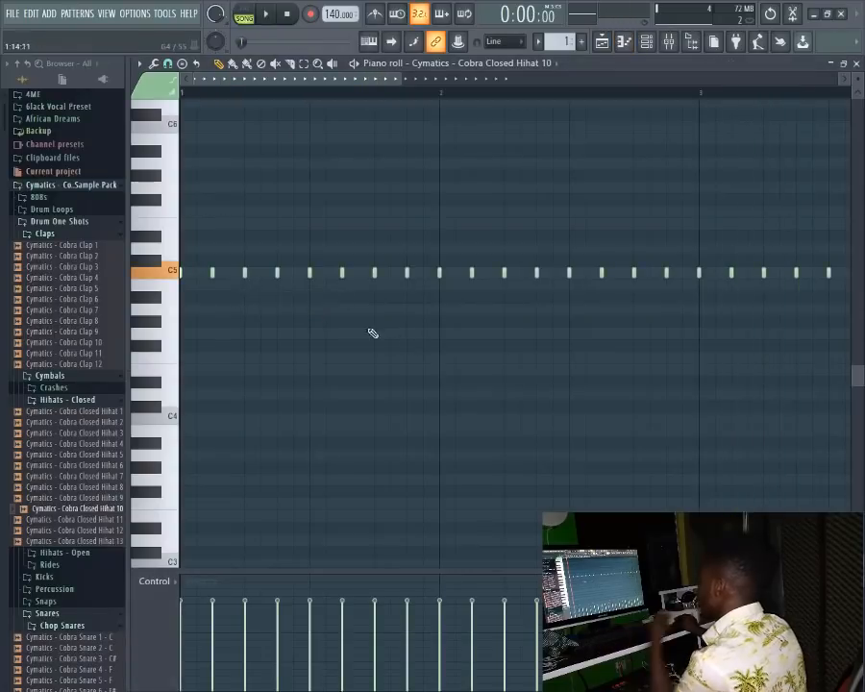
{"action": "key", "text": "space"}
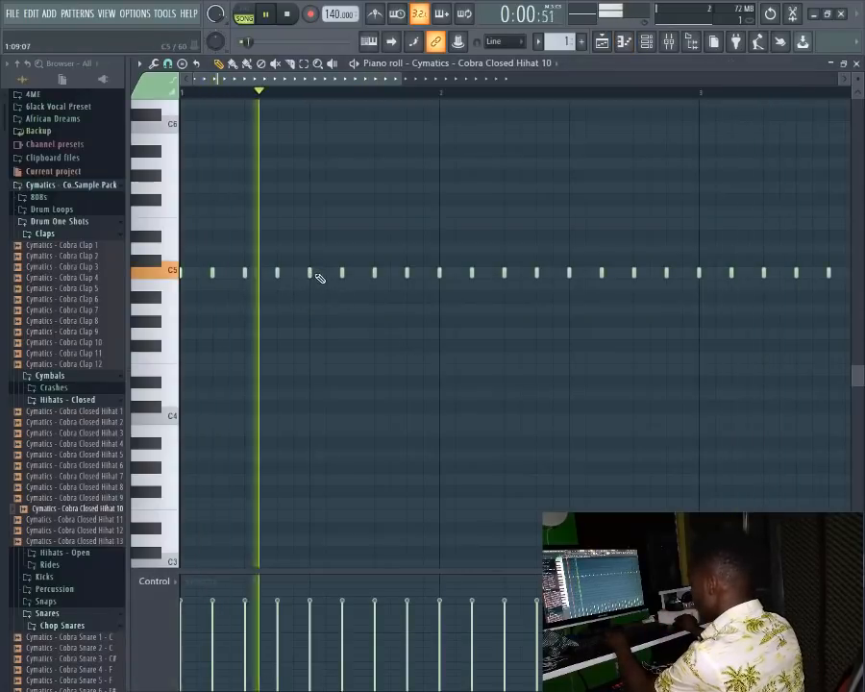
{"action": "left_click_drag", "start_coordinate": [313, 273], "coordinate": [331, 278]}
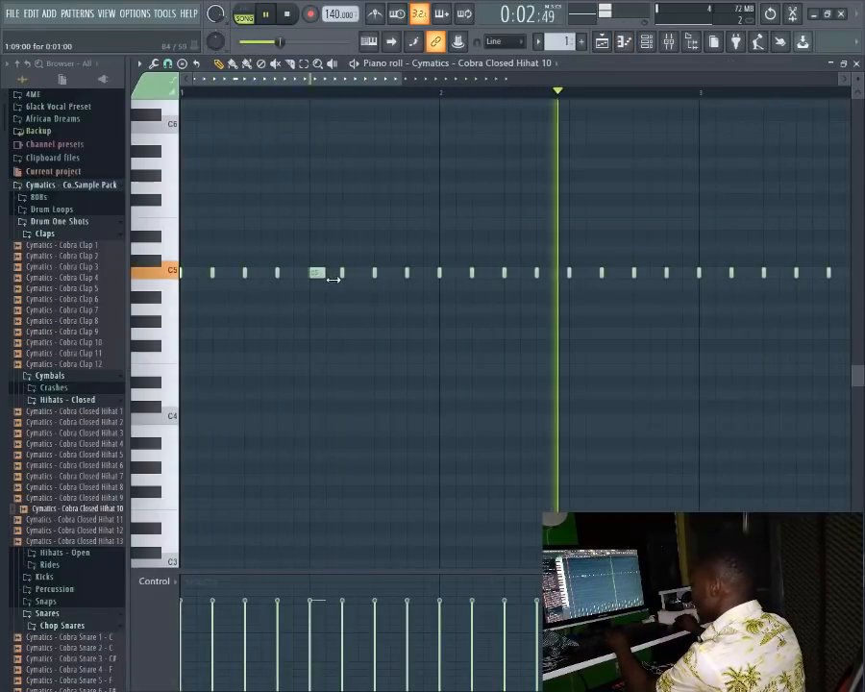
{"action": "left_click", "coordinate": [167, 64]}
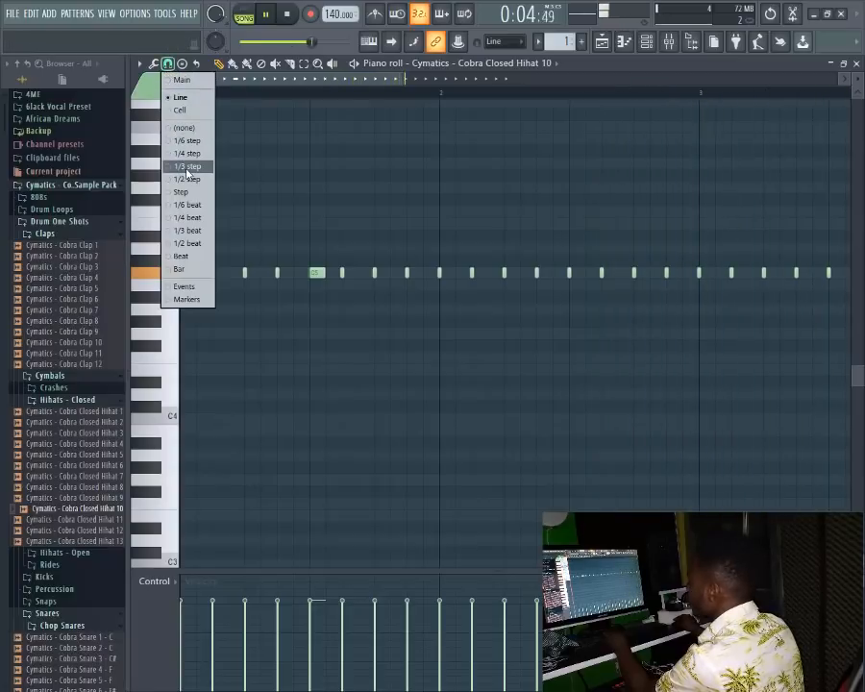
{"action": "left_click", "coordinate": [189, 168]}
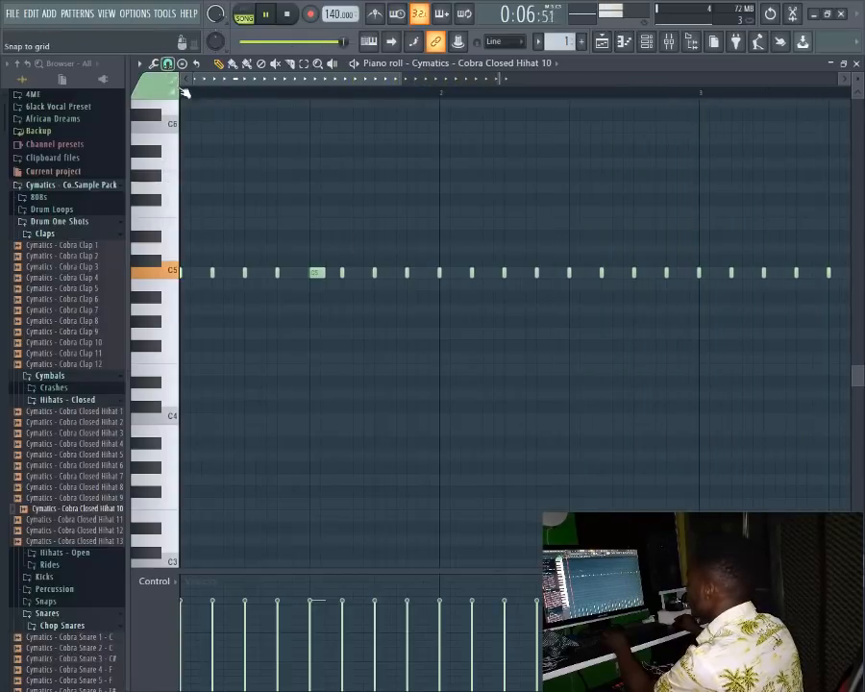
Step: Chop the lengthened bar 1 hi-hat note into four rapid hits, auditioning the roll before accepting the chopper settings
{"action": "left_click", "coordinate": [320, 275]}
{"action": "key", "text": "space"}
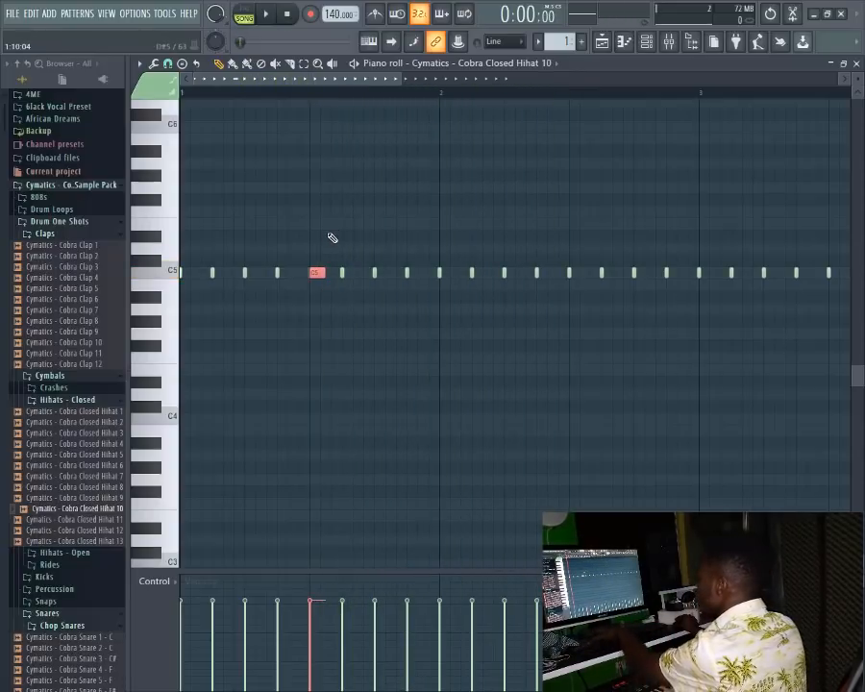
{"action": "key", "text": "alt+u"}
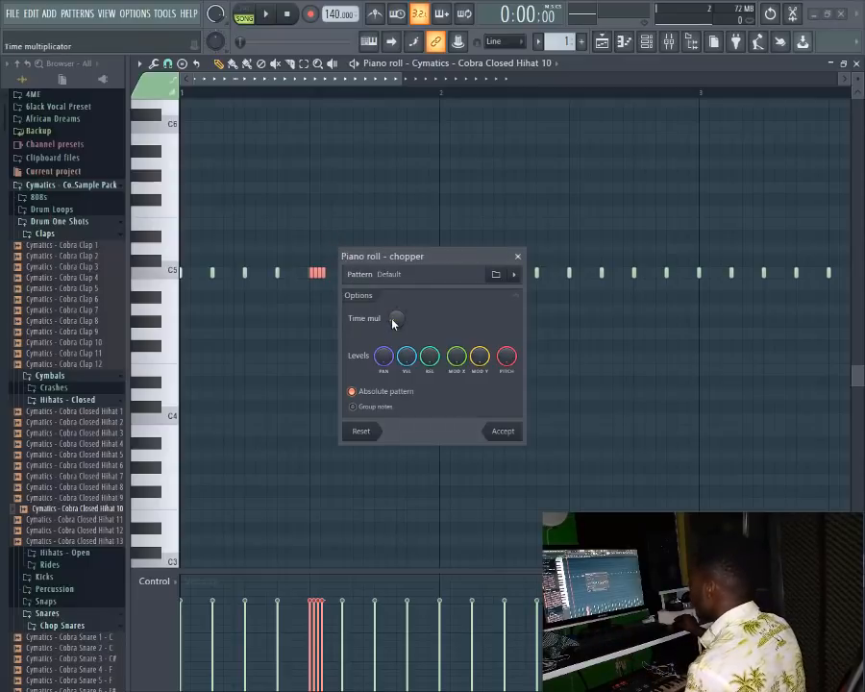
{"action": "key", "text": "space"}
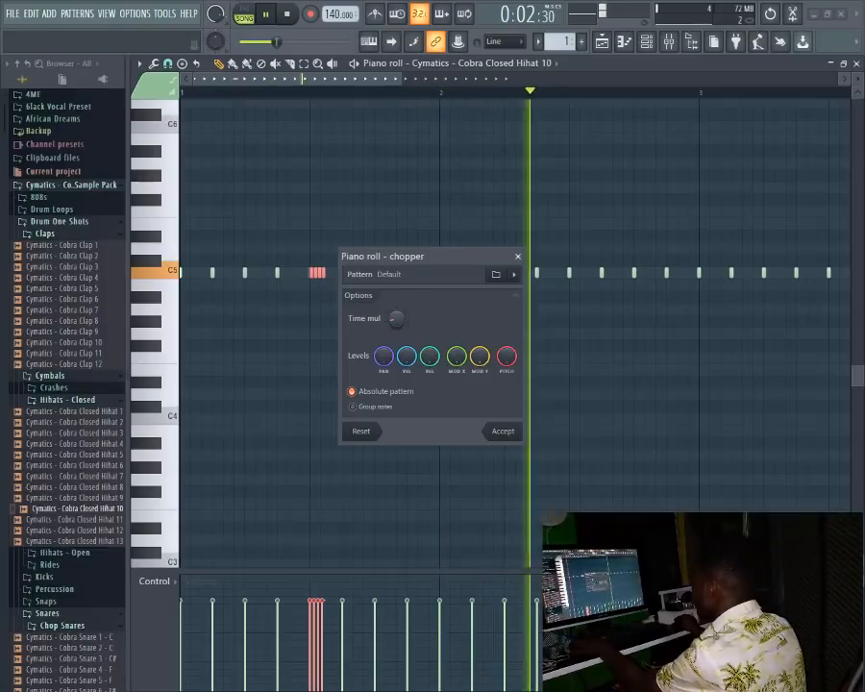
{"action": "key", "text": "space"}
{"action": "key", "text": "space"}
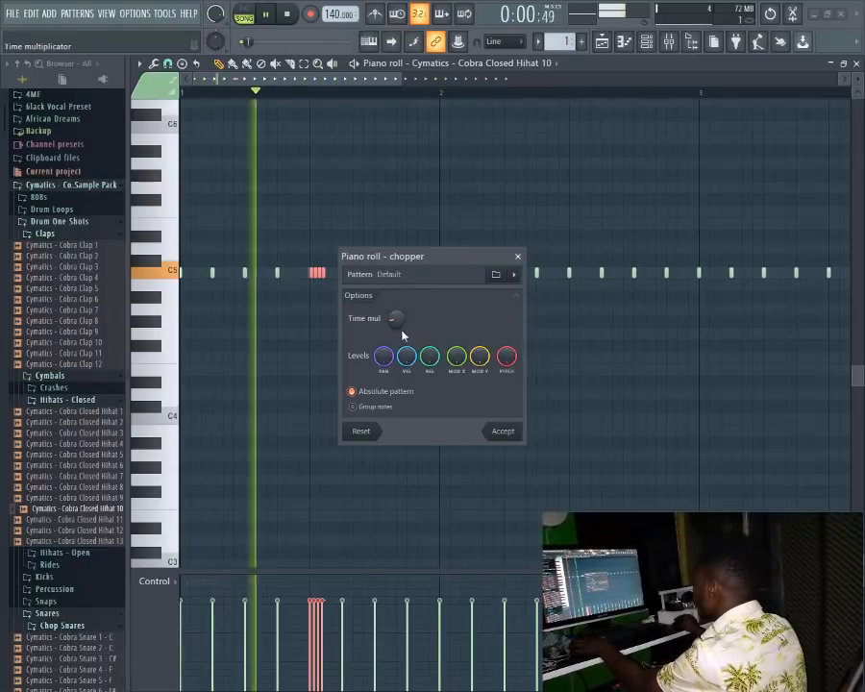
{"action": "left_click", "coordinate": [501, 431]}
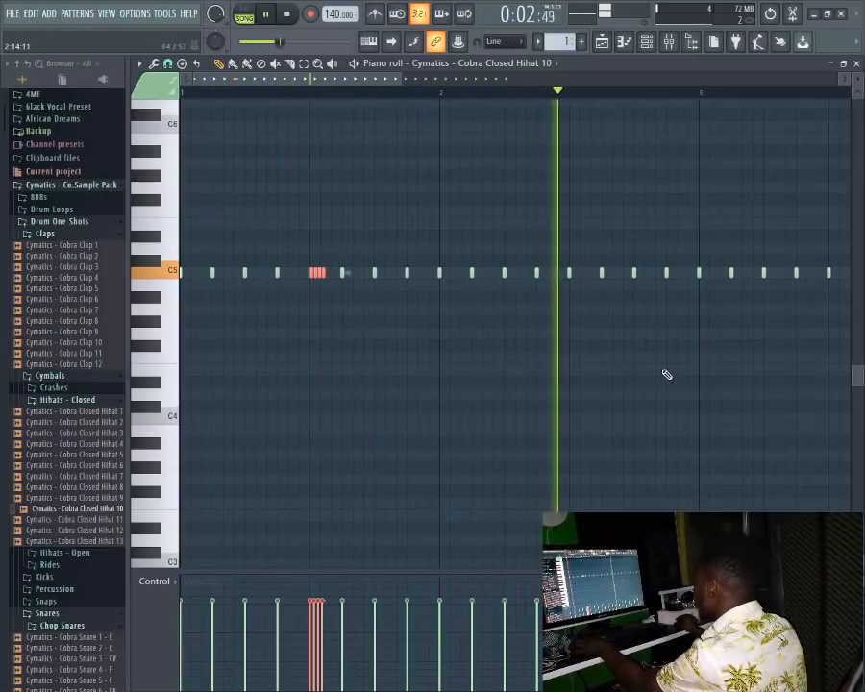
Step: Lengthen the hi-hat note at step 13 of bar 2 to about 1 1/3 steps and chop it into a rapid roll
{"action": "key", "text": "space"}
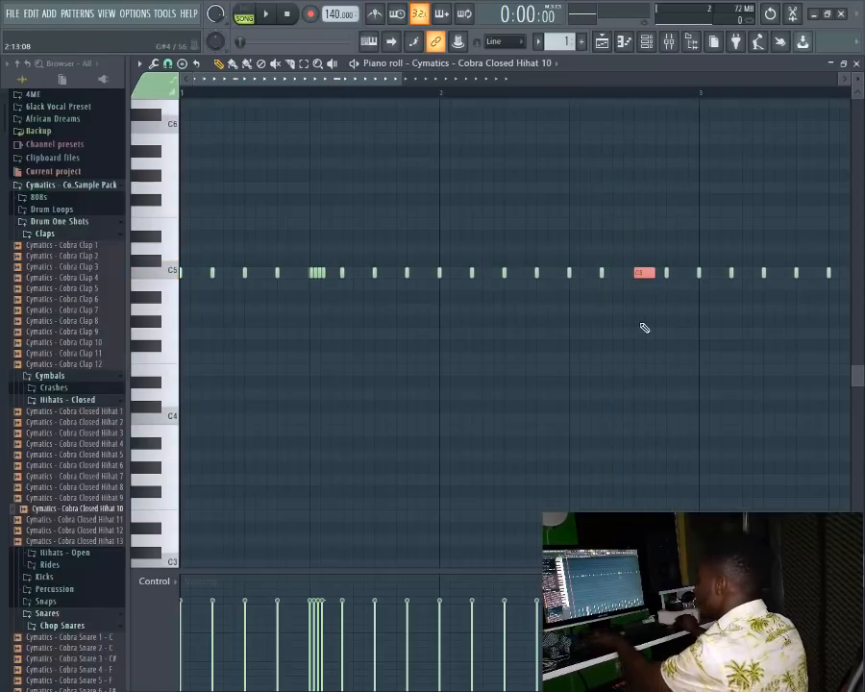
{"action": "key", "text": "alt+u"}
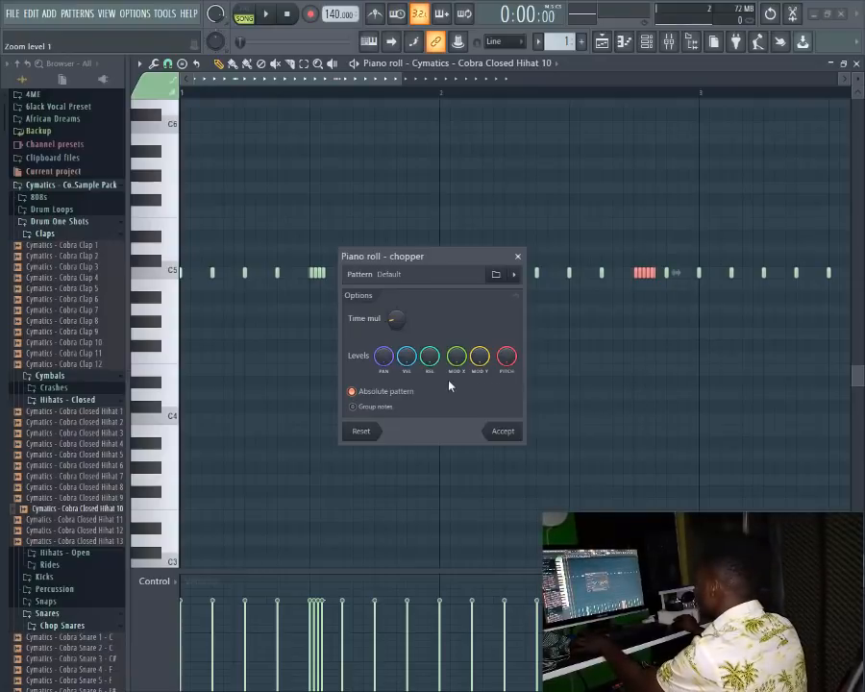
{"action": "key", "text": "space"}
{"action": "left_click", "coordinate": [503, 431]}
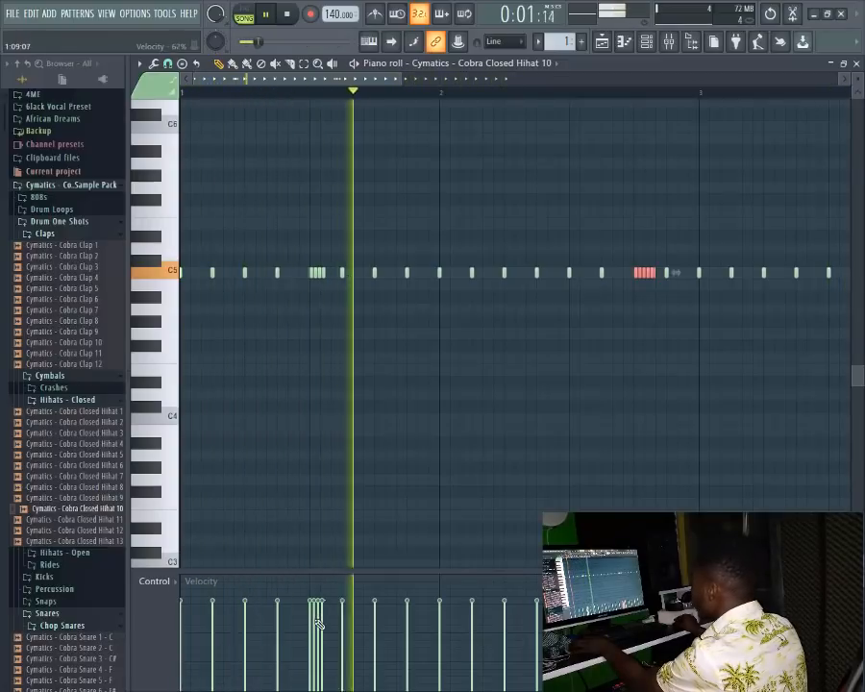
Step: Shape rising velocities across the hi-hat rolls in bars 1 and 2 and play them back
{"action": "key", "text": "space"}
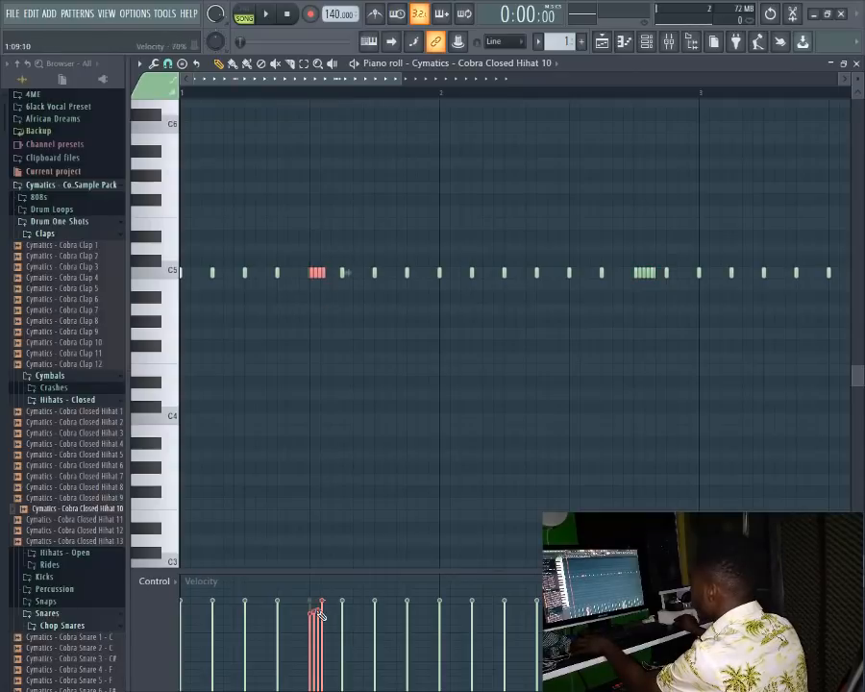
{"action": "key", "text": "space"}
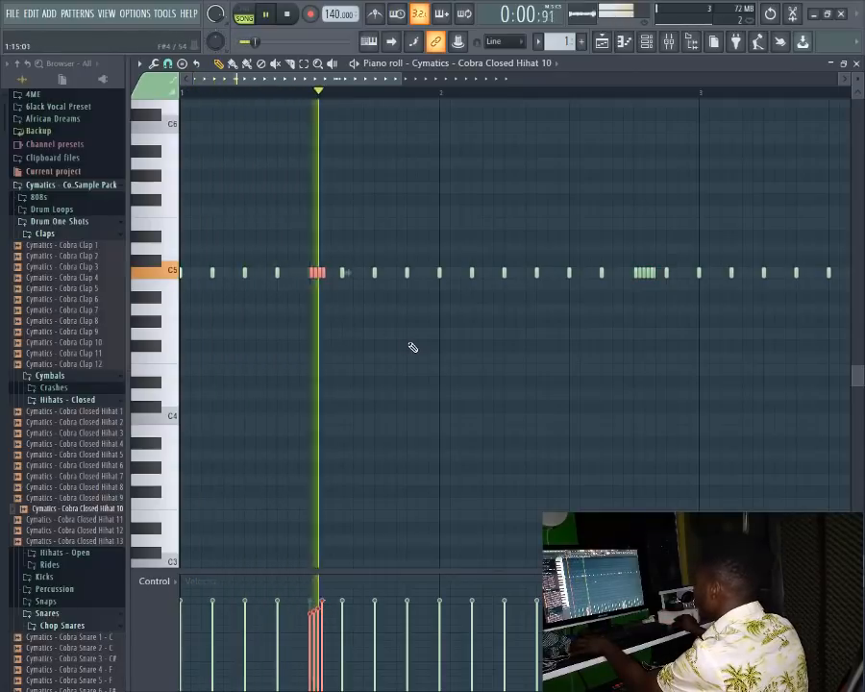
{"action": "left_click_drag", "start_coordinate": [399, 82], "coordinate": [517, 85]}
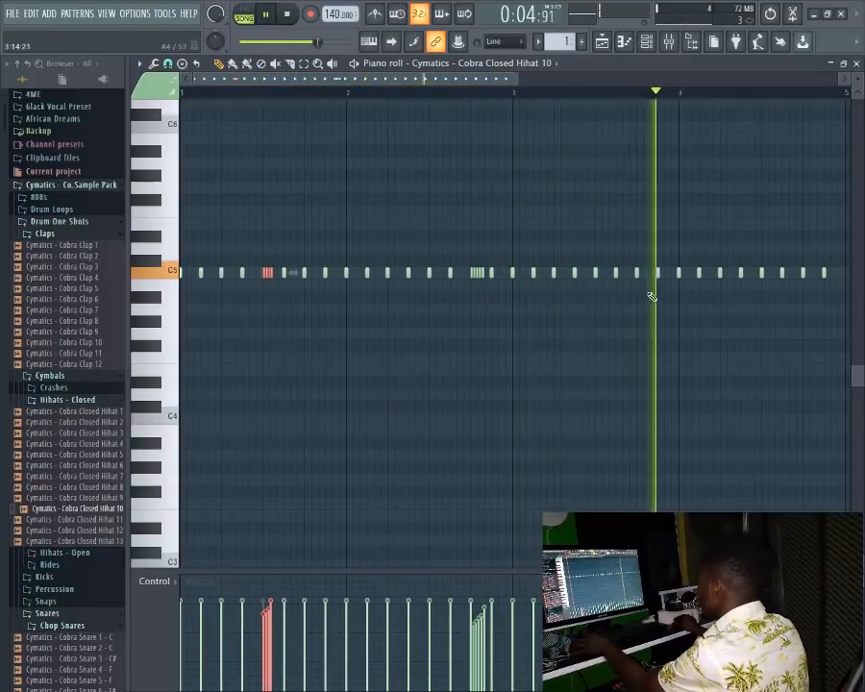
Step: Lengthen the hi-hat notes at steps 11 and 13 of bar 3 to 1 1/3 steps, then chop them into rolls with varied velocities
{"action": "key", "text": "space"}
{"action": "key", "text": "space"}
{"action": "left_click", "coordinate": [619, 273]}
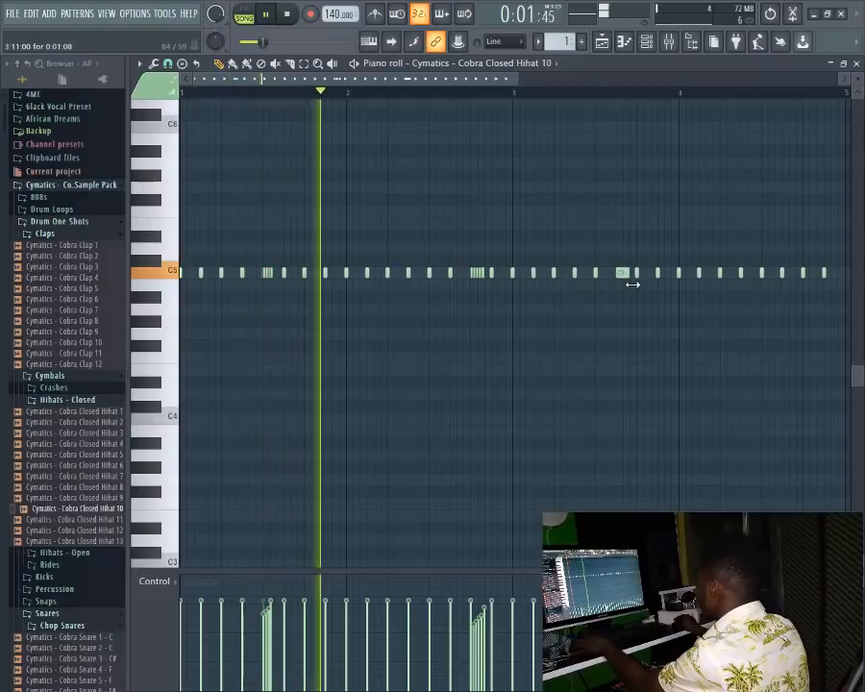
{"action": "left_click", "coordinate": [643, 273]}
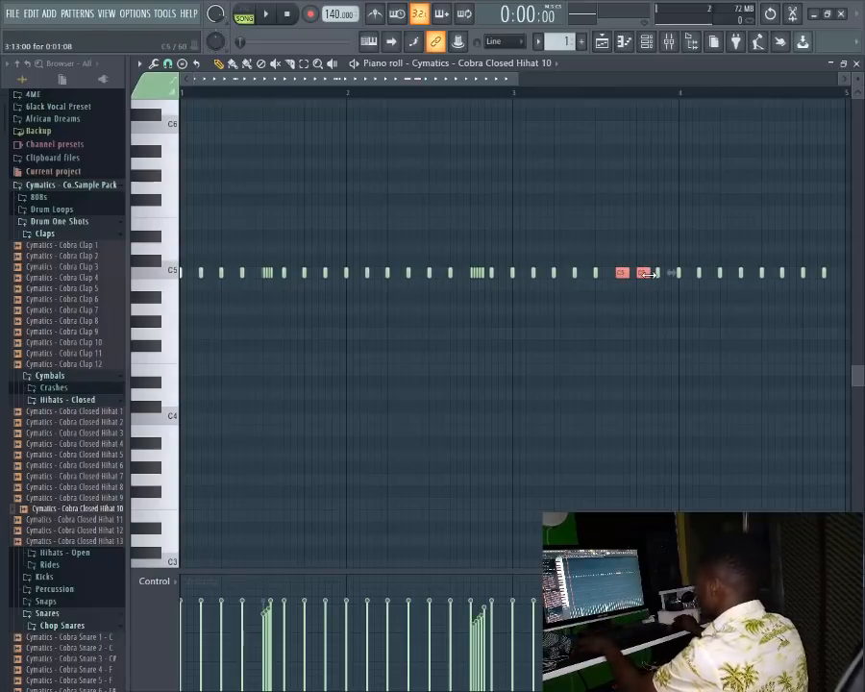
{"action": "key", "text": "alt+u"}
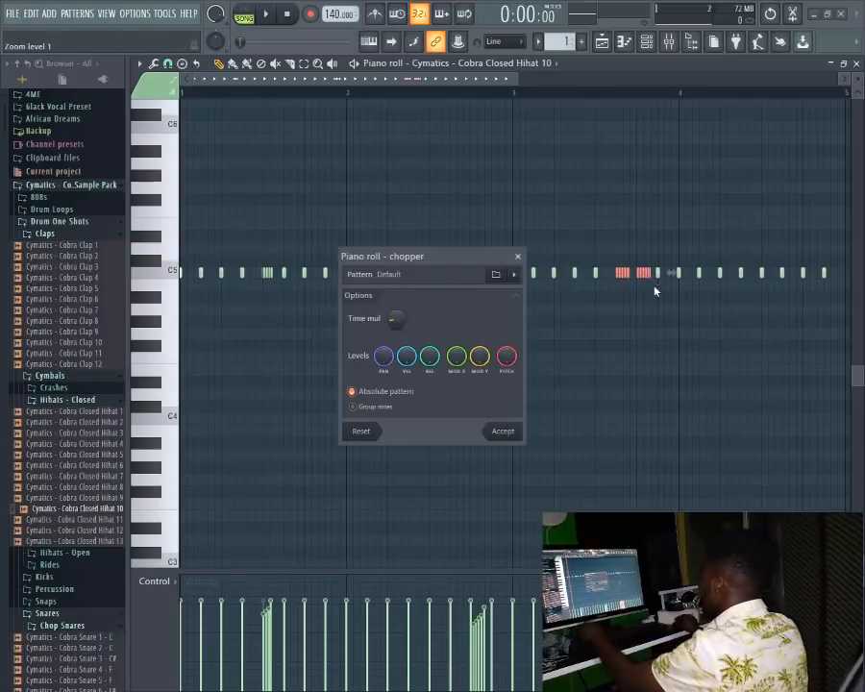
{"action": "left_click", "coordinate": [502, 431]}
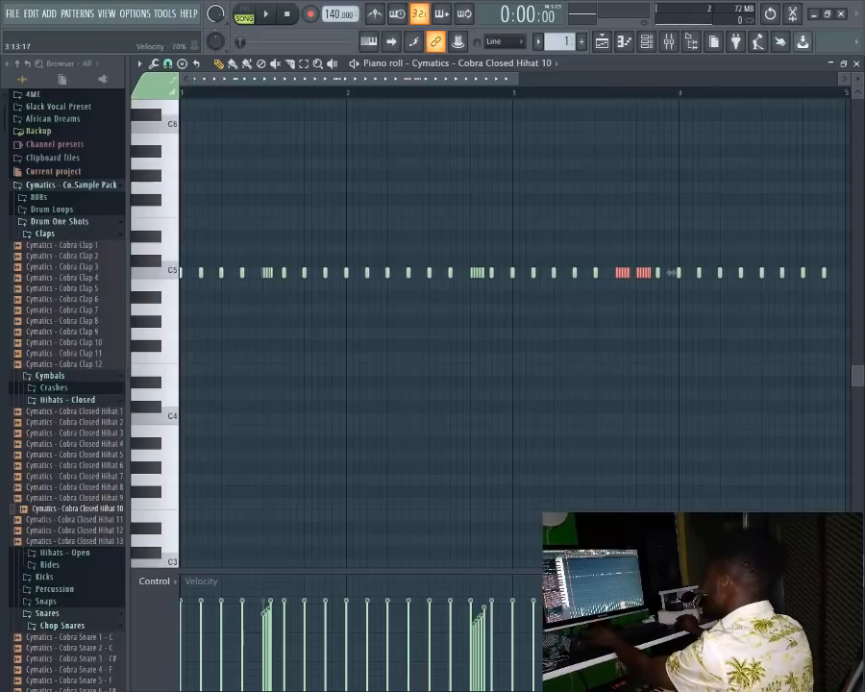
{"action": "key", "text": "space"}
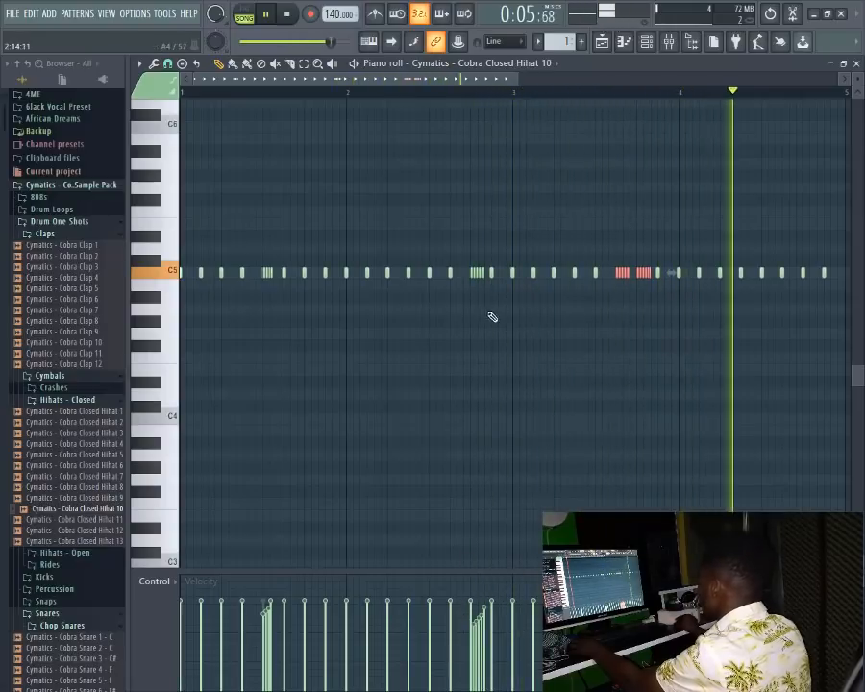
Step: Lengthen the hi-hat note at step 11 of bar 4 and chop it into three hits
{"action": "left_click_drag", "start_coordinate": [513, 78], "coordinate": [605, 79]}
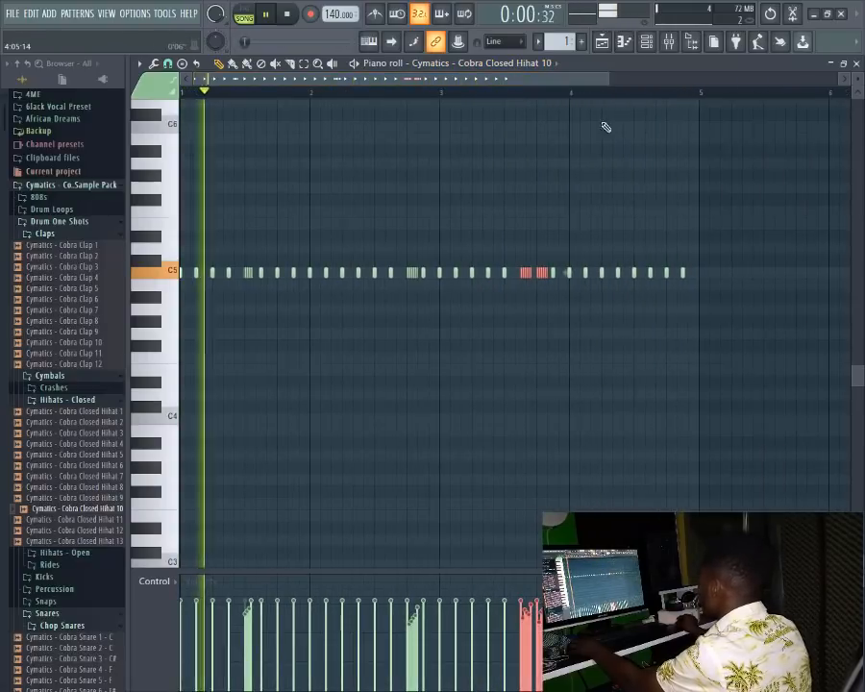
{"action": "left_click", "coordinate": [652, 272]}
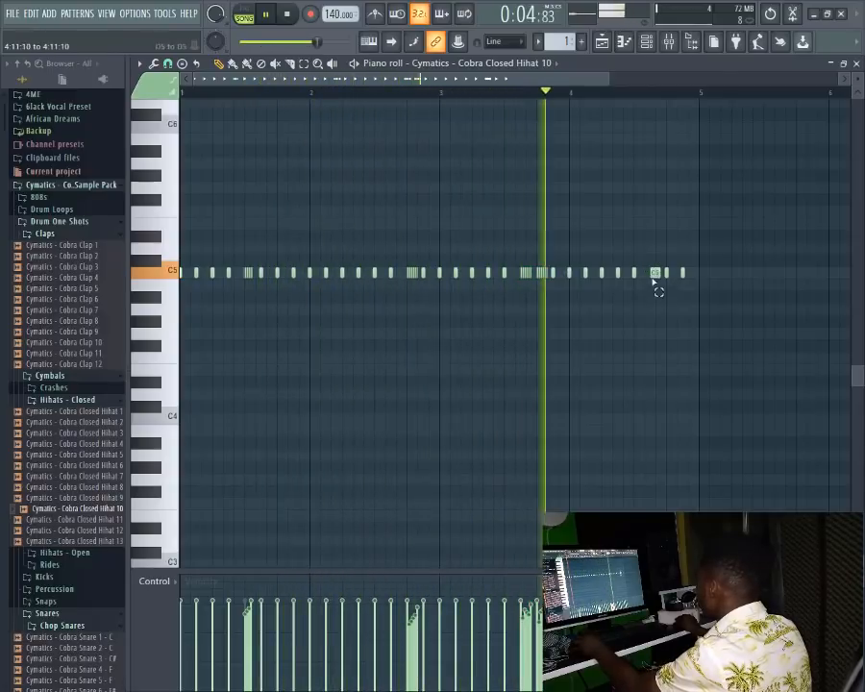
{"action": "left_click", "coordinate": [655, 274]}
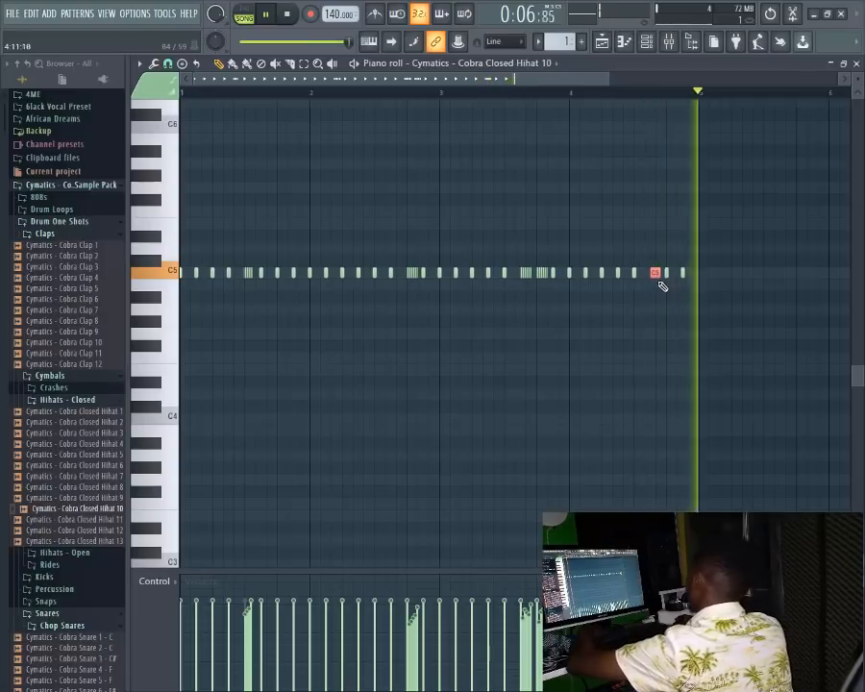
{"action": "key", "text": "alt+u"}
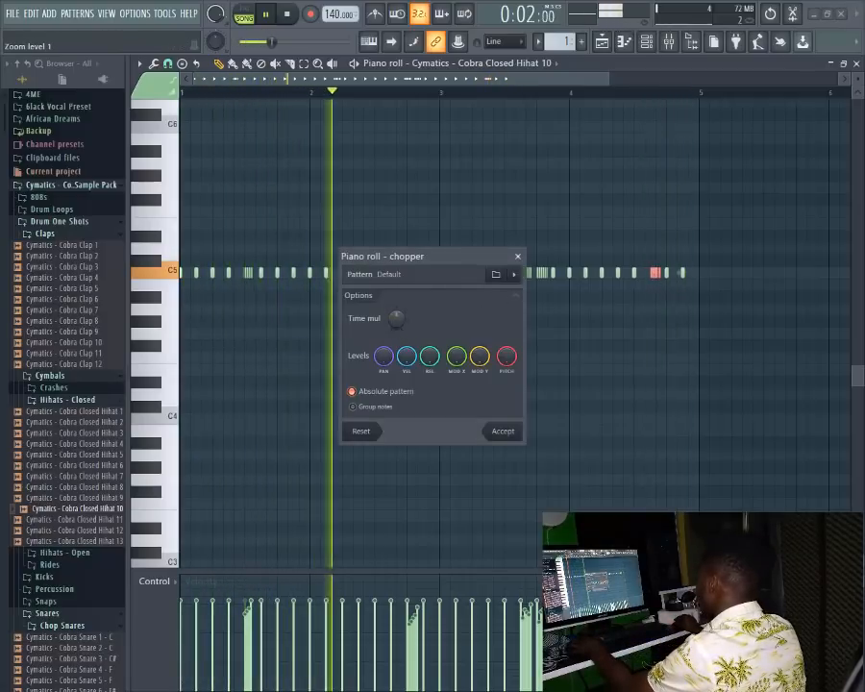
{"action": "left_click", "coordinate": [508, 433]}
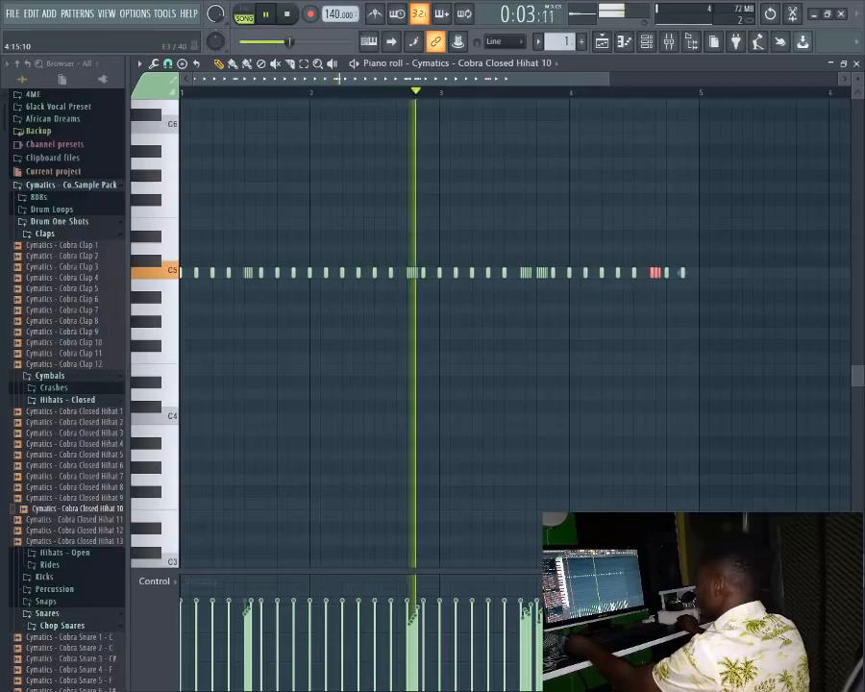
Step: Save the project as yeah in the BEATS folder
{"action": "key", "text": "ctrl+s"}
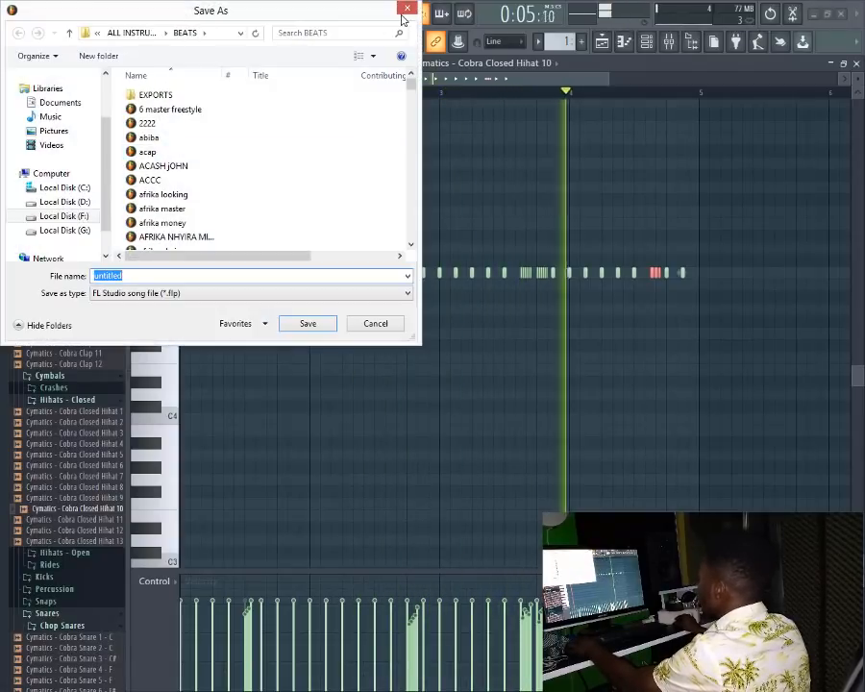
{"action": "type", "text": "y"}
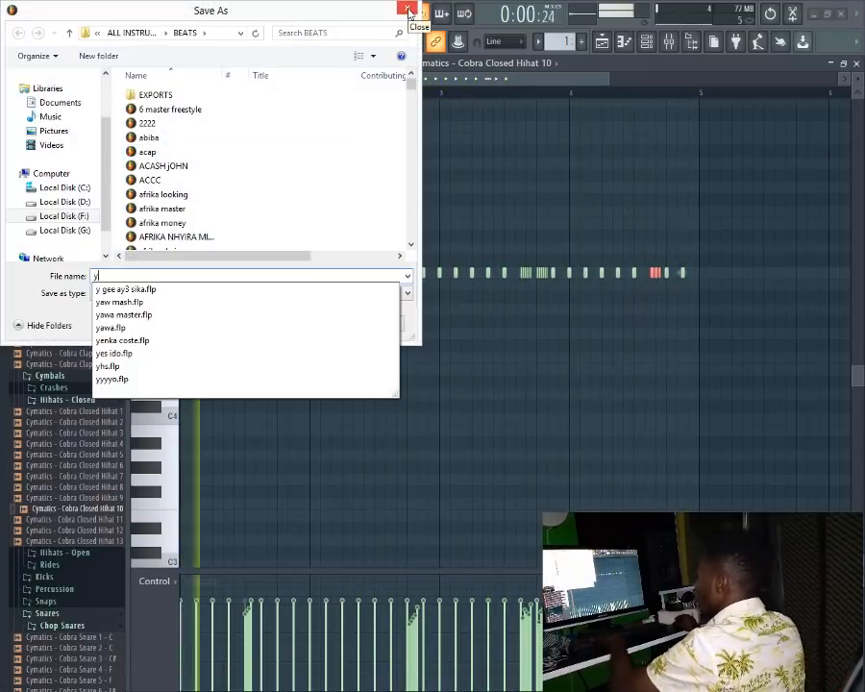
{"action": "type", "text": "eah"}
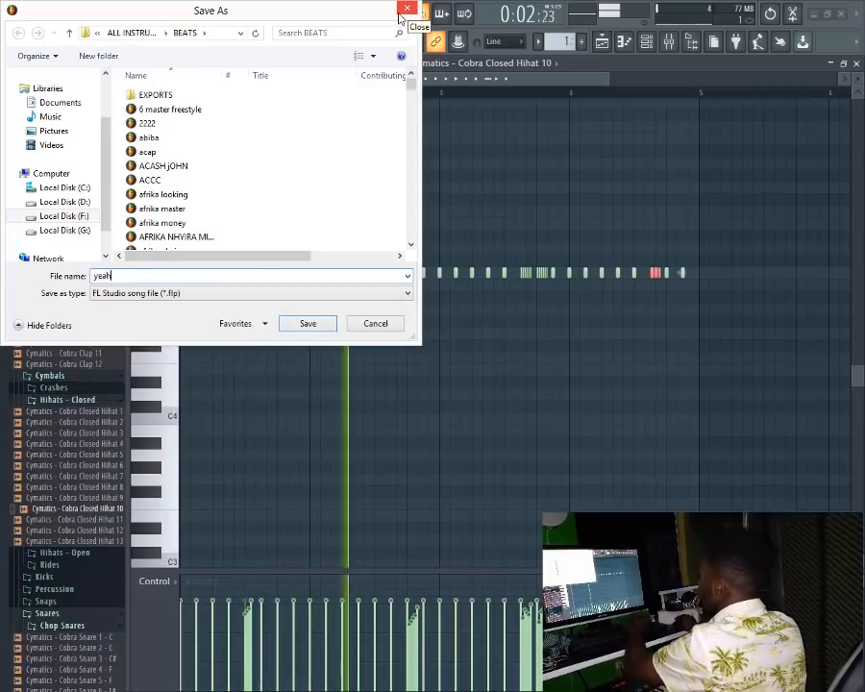
{"action": "key", "text": "Return"}
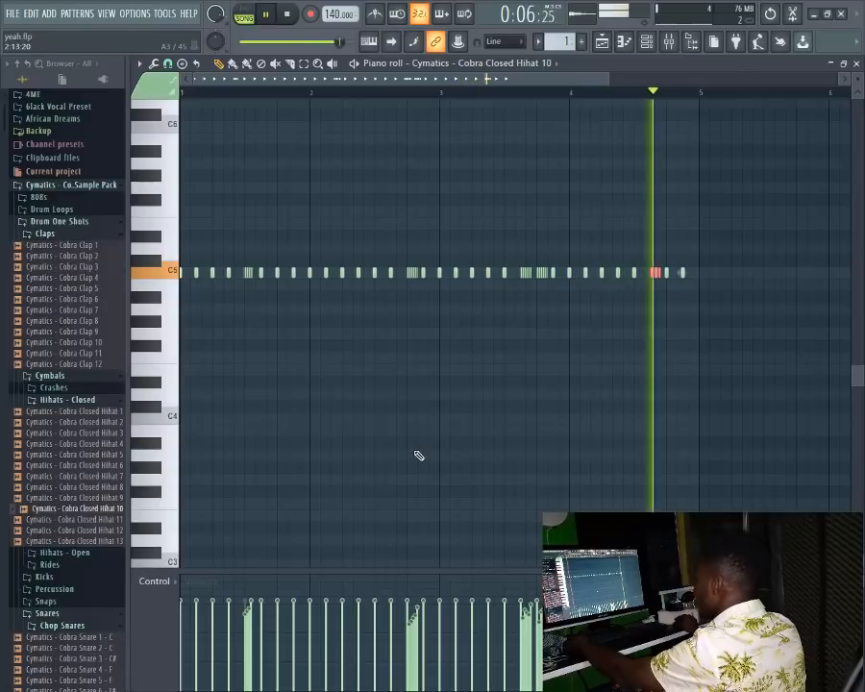
Step: Select all the hi-hat notes, vary the velocities of the single hits across the four bars, and play the pattern back
{"action": "key", "text": "ctrl+a"}
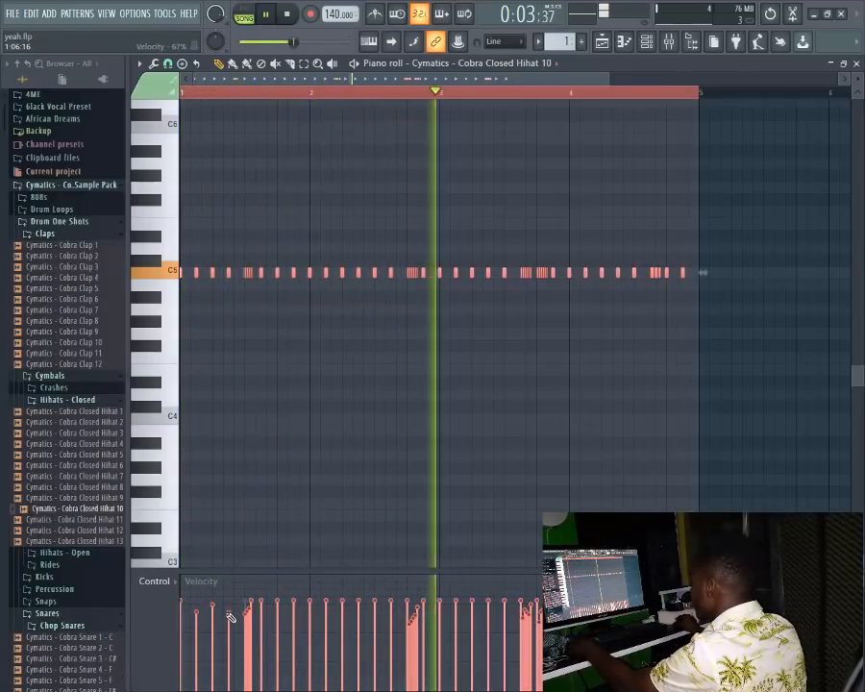
{"action": "left_click", "coordinate": [276, 615]}
{"action": "left_click", "coordinate": [293, 609]}
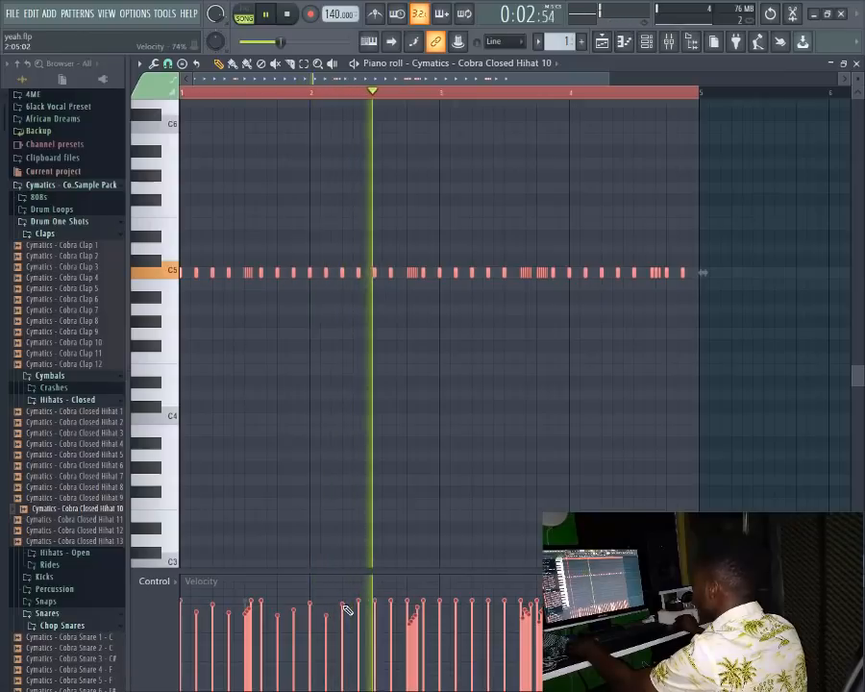
{"action": "key", "text": "space"}
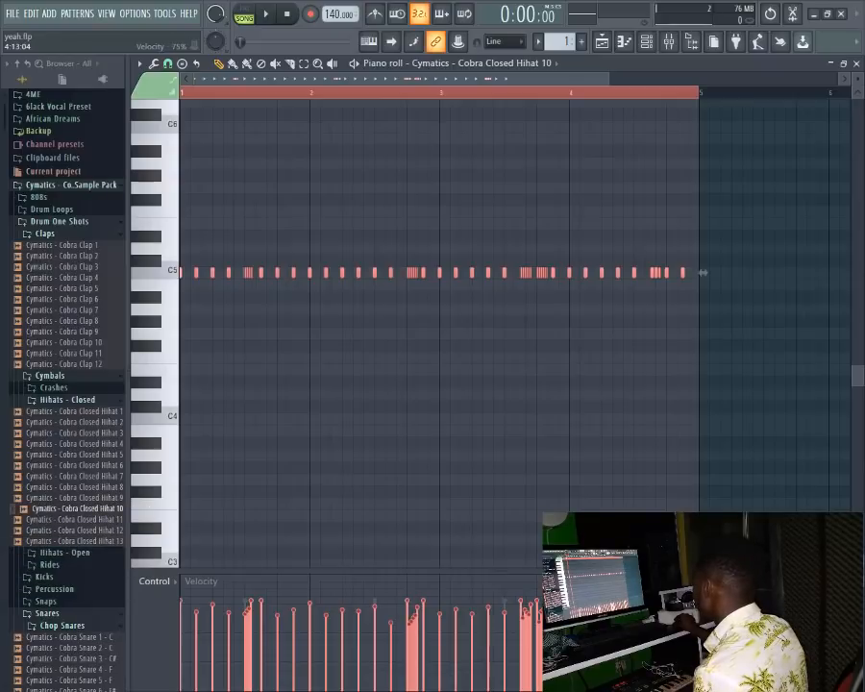
{"action": "key", "text": "space"}
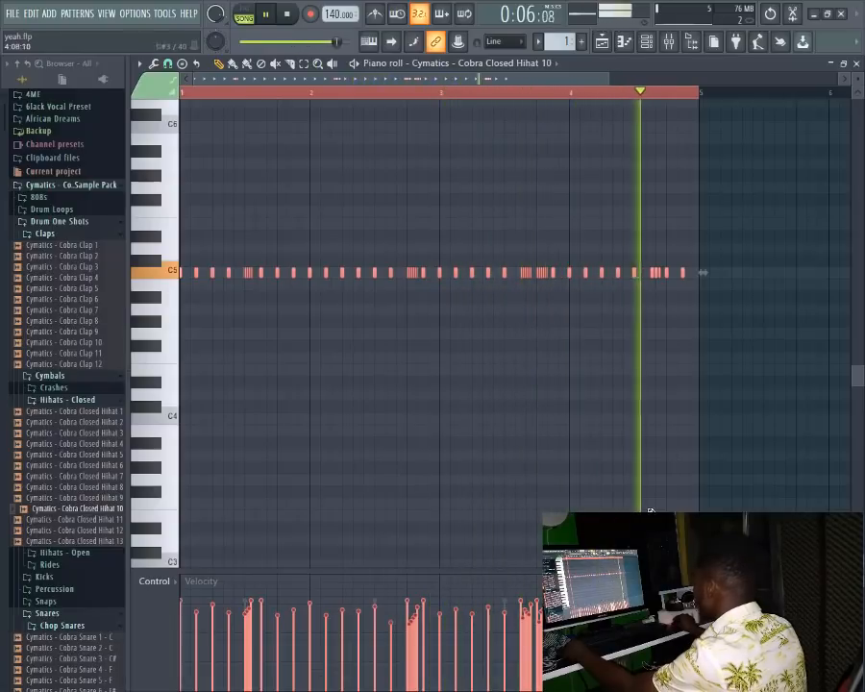
Step: Replace the Snare channel's sample with Cymatics - Cobra Snap 2 and place its hits on step 13 of bars 1 and 2
{"action": "left_click", "coordinate": [855, 65]}
{"action": "left_click_drag", "start_coordinate": [462, 234], "coordinate": [492, 238]}
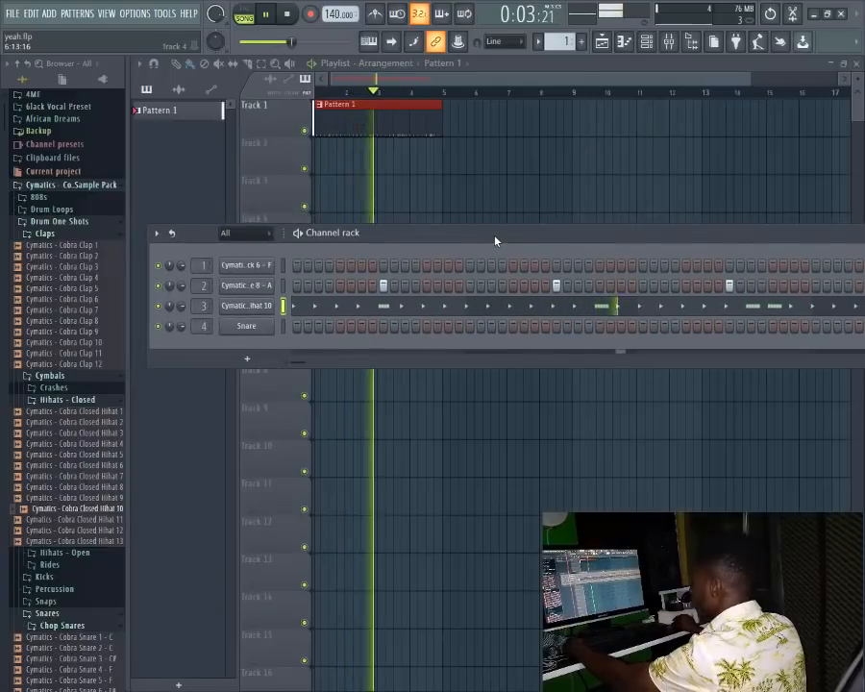
{"action": "left_click", "coordinate": [65, 401]}
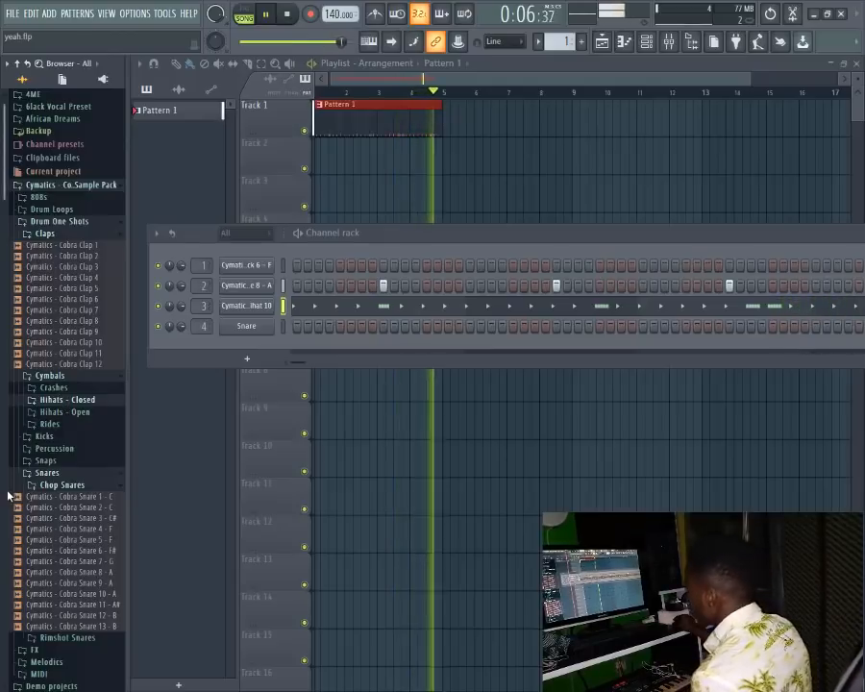
{"action": "left_click", "coordinate": [46, 461]}
{"action": "key", "text": "space"}
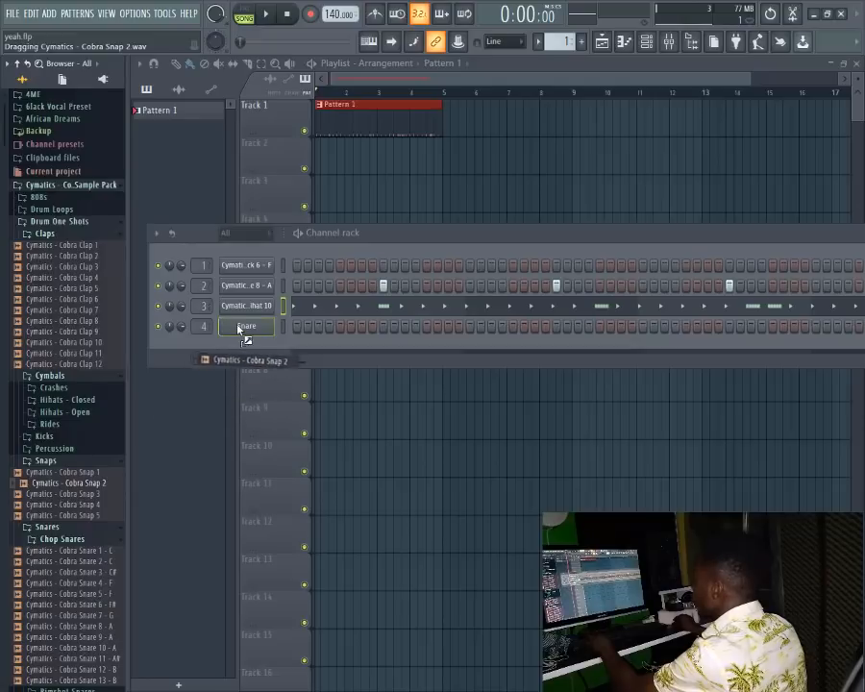
{"action": "left_click", "coordinate": [427, 325]}
{"action": "key", "text": "space"}
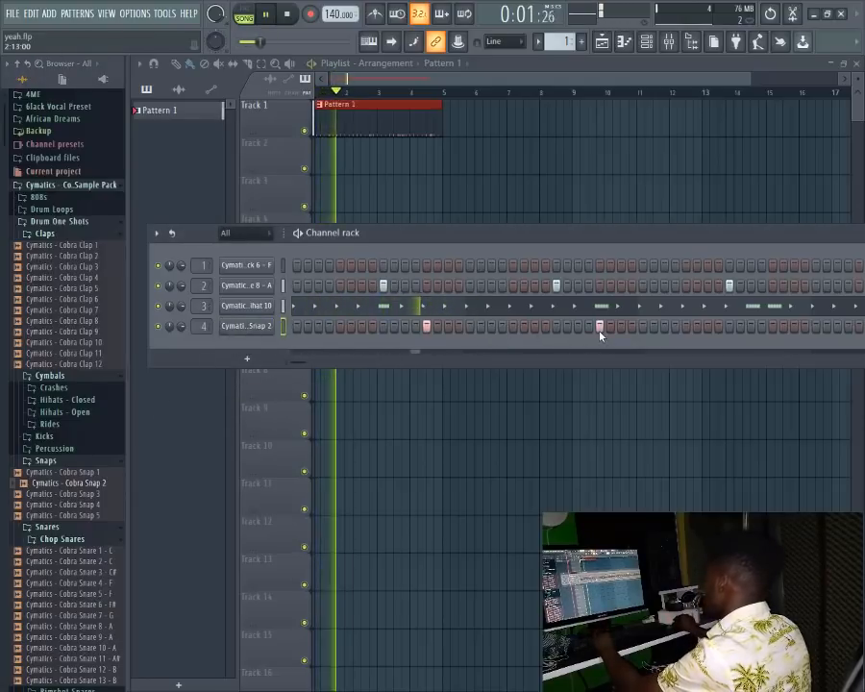
Step: Place snap hits on steps 13 and 15 of bar 3 and step 13 of bar 4, removing the misplaced ones on steps 1 and 3 of bar 4
{"action": "left_click_drag", "start_coordinate": [664, 239], "coordinate": [545, 250]}
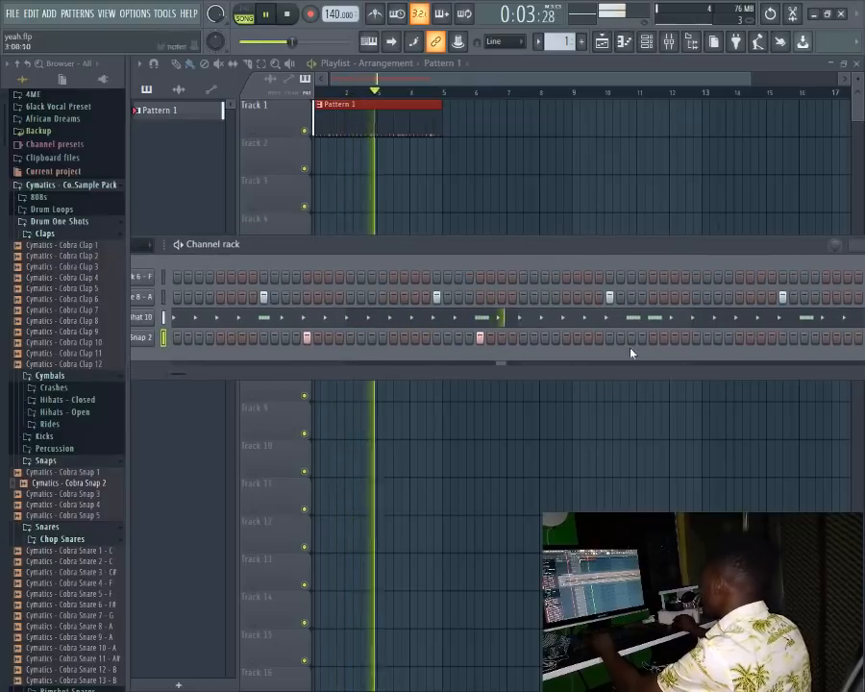
{"action": "left_click", "coordinate": [695, 337]}
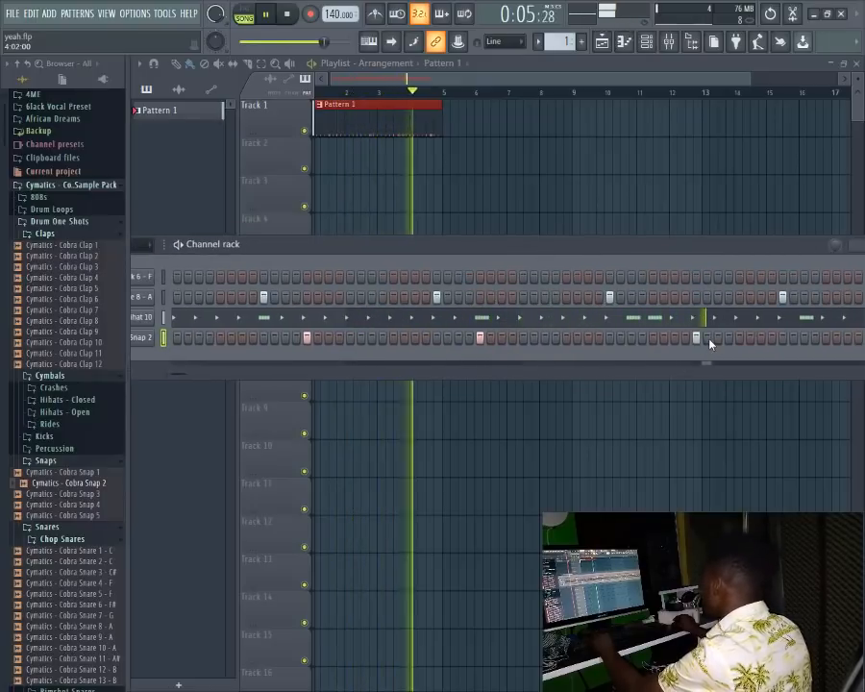
{"action": "key", "text": "space"}
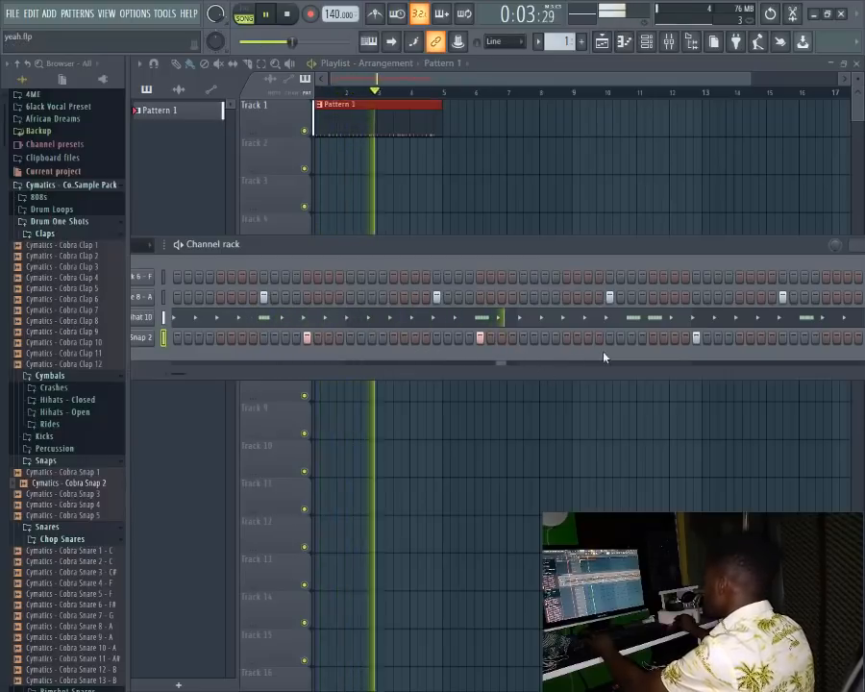
{"action": "left_click", "coordinate": [717, 338]}
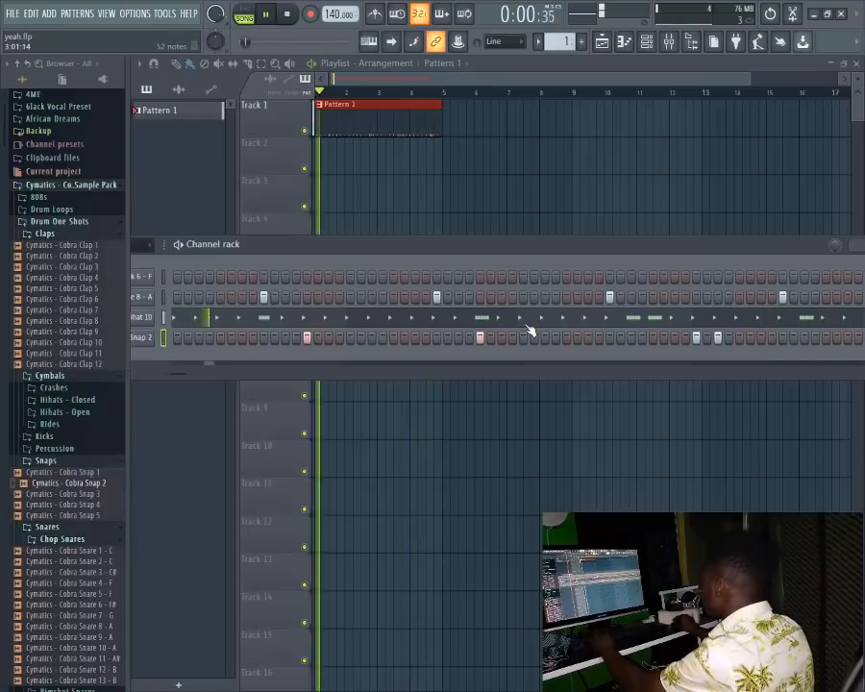
{"action": "left_click", "coordinate": [654, 341]}
{"action": "left_click", "coordinate": [674, 341]}
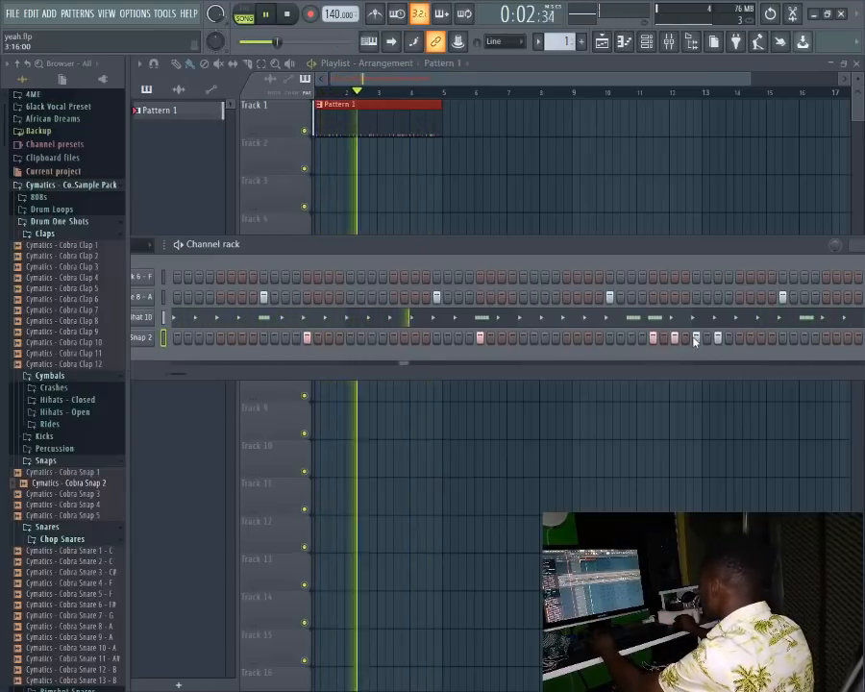
{"action": "right_click", "coordinate": [695, 338]}
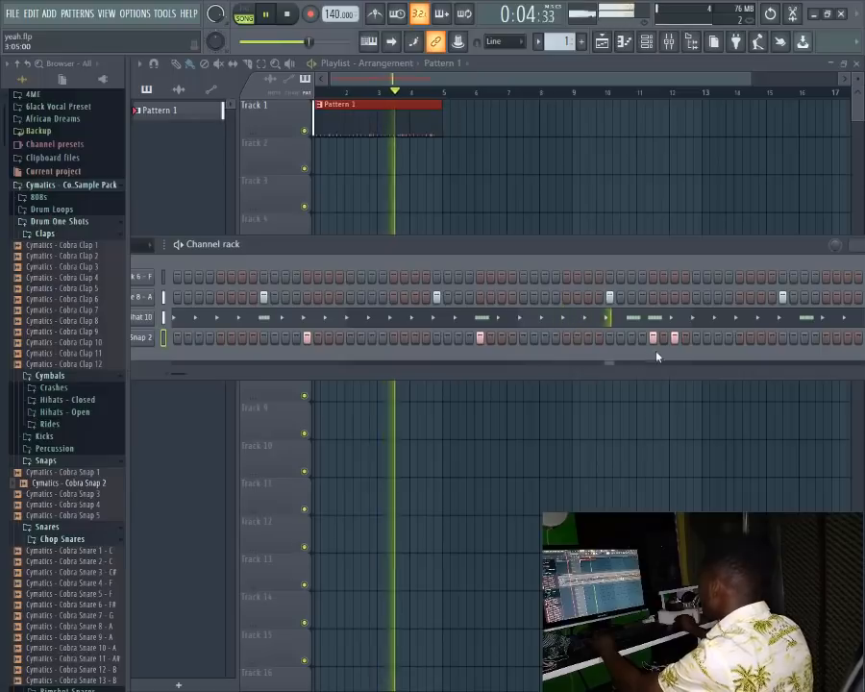
{"action": "left_click_drag", "start_coordinate": [558, 248], "coordinate": [377, 260]}
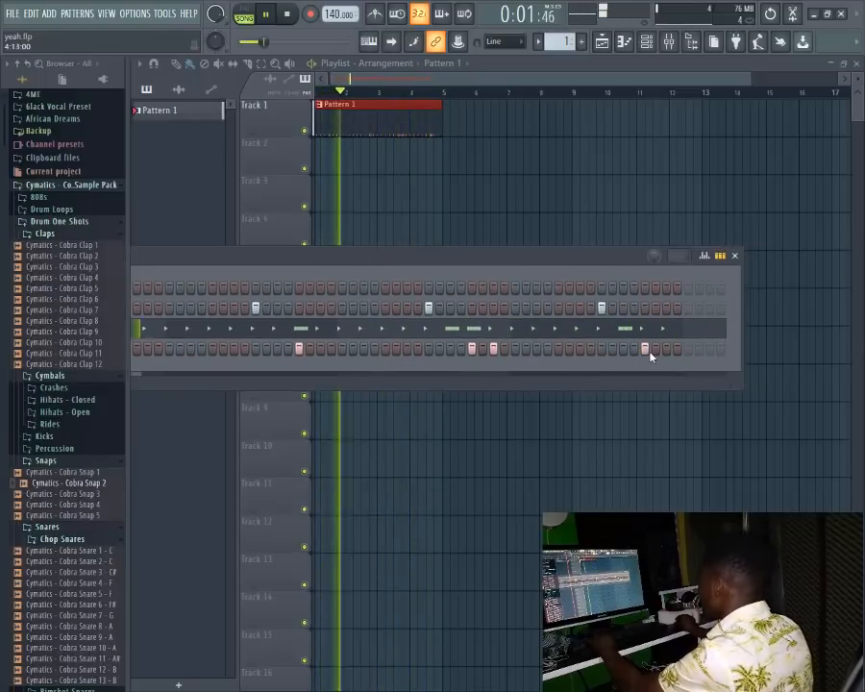
{"action": "left_click_drag", "start_coordinate": [459, 270], "coordinate": [500, 278]}
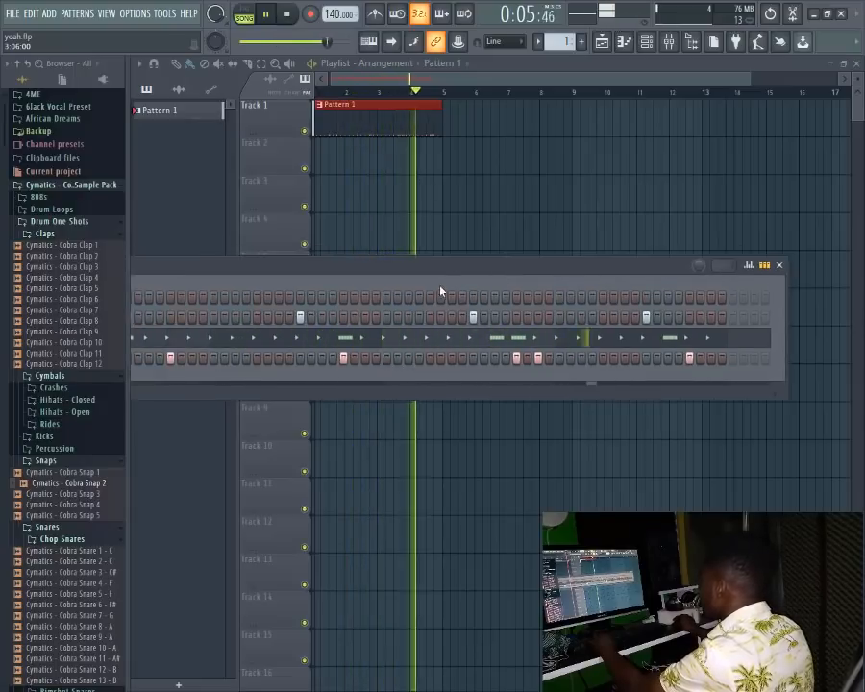
Step: Place kick hits on steps 1 and 7 of bar 1 and play the pattern from the start
{"action": "left_click_drag", "start_coordinate": [517, 261], "coordinate": [658, 211]}
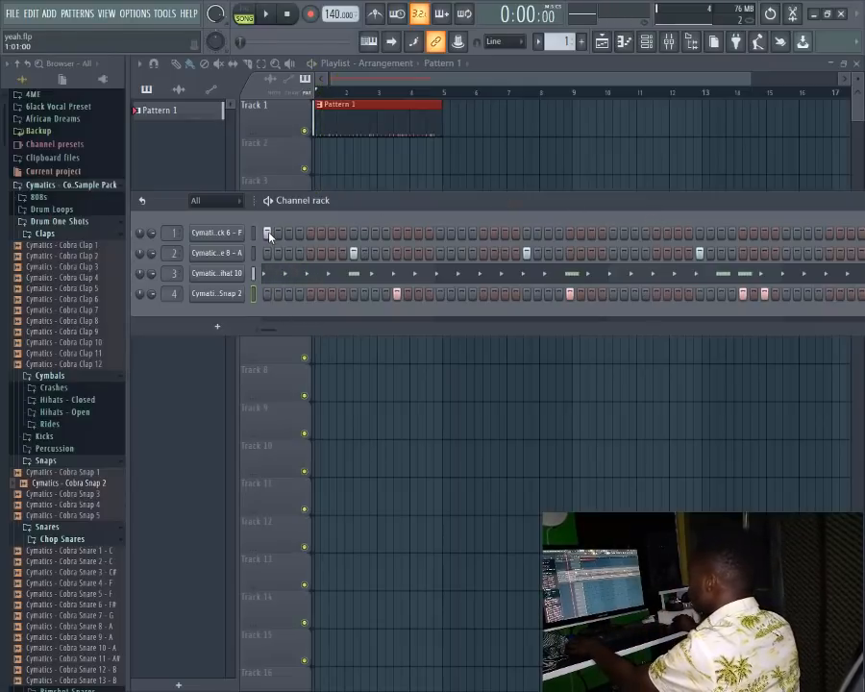
{"action": "key", "text": "space"}
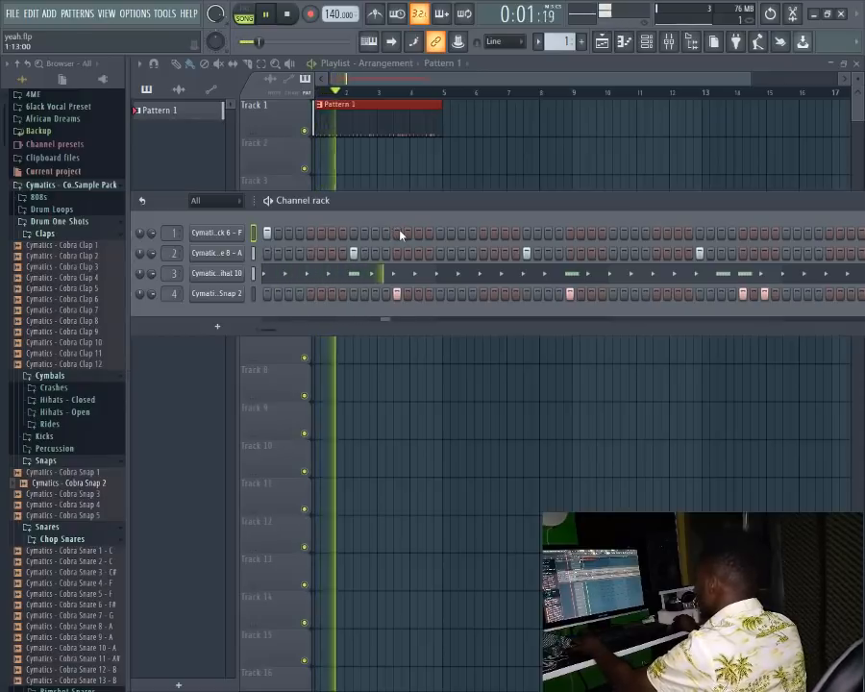
{"action": "key", "text": "space"}
{"action": "key", "text": "space"}
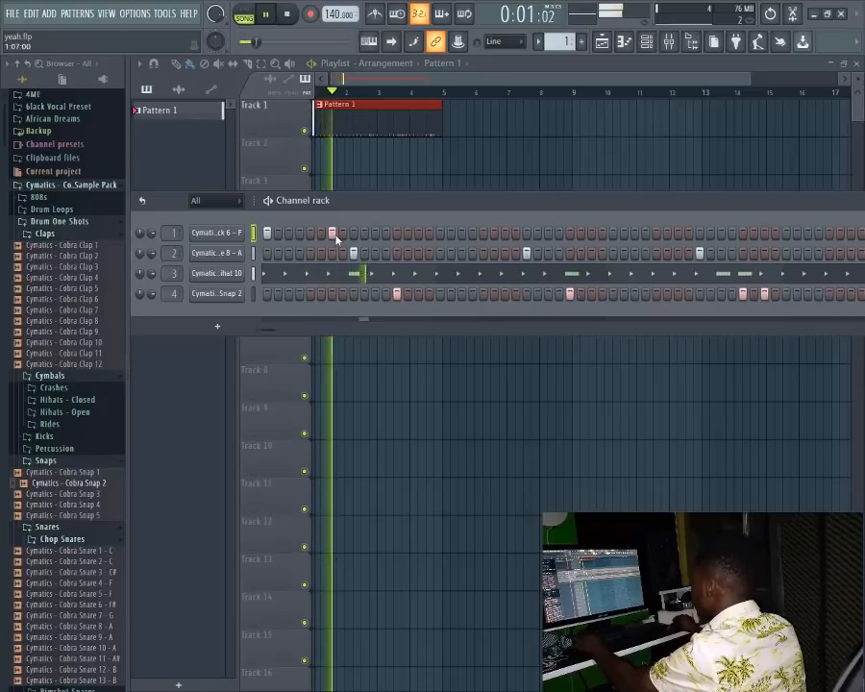
{"action": "key", "text": "space"}
{"action": "key", "text": "space"}
{"action": "left_click", "coordinate": [440, 232]}
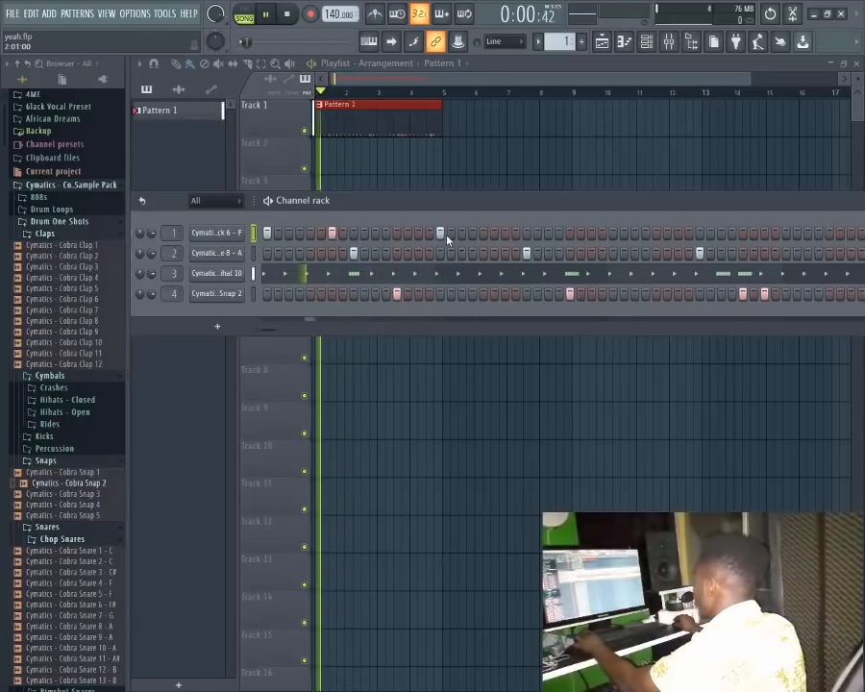
{"action": "left_click", "coordinate": [483, 234]}
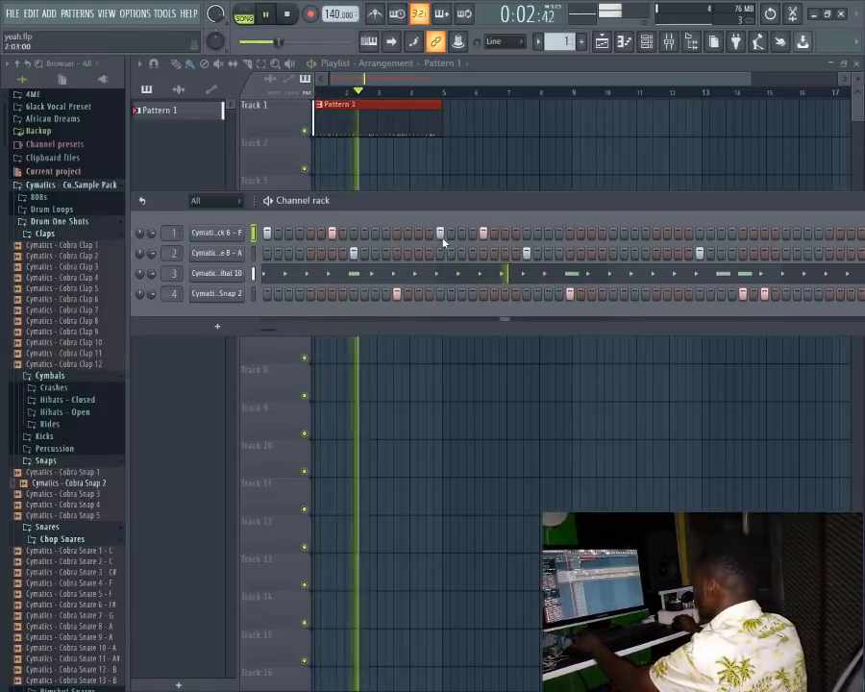
{"action": "key", "text": "space"}
{"action": "key", "text": "space"}
{"action": "right_click", "coordinate": [483, 233]}
{"action": "right_click", "coordinate": [441, 236]}
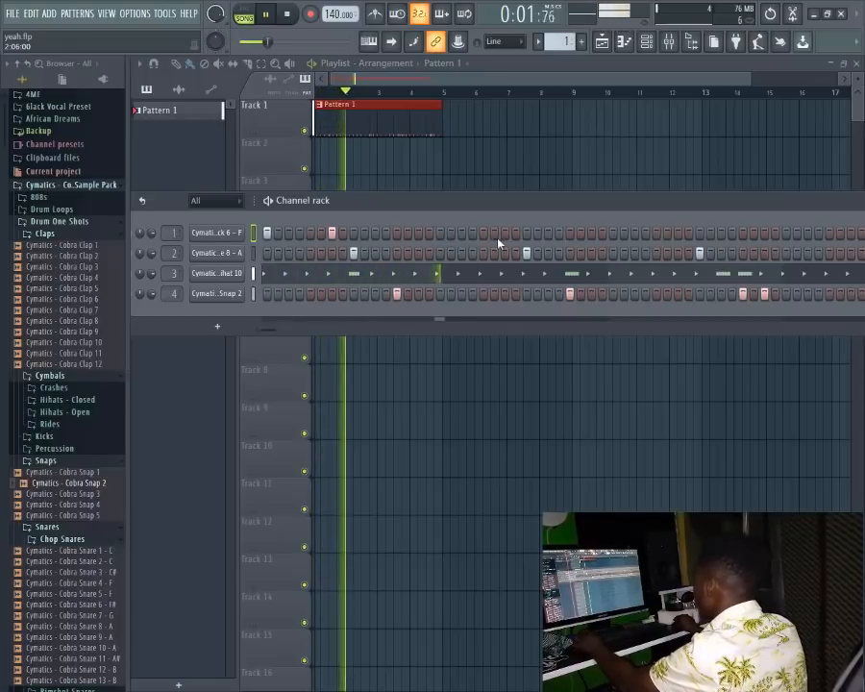
Step: Place kick hits on steps 3 and 6 of bar 2 and listen to the pattern
{"action": "key", "text": "space"}
{"action": "key", "text": "space"}
{"action": "left_click", "coordinate": [462, 235]}
{"action": "left_click", "coordinate": [494, 236]}
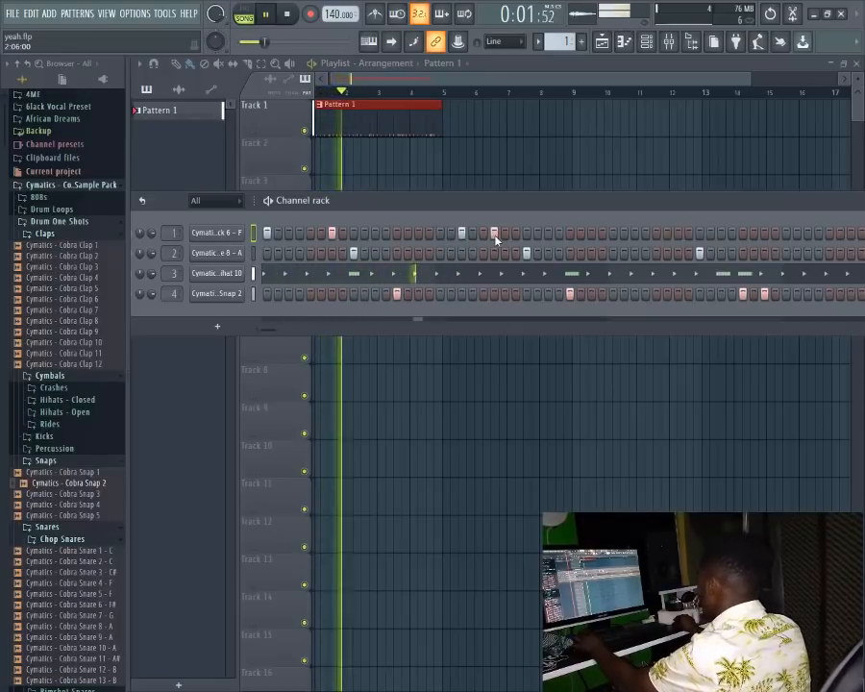
{"action": "left_click", "coordinate": [495, 237]}
{"action": "key", "text": "space"}
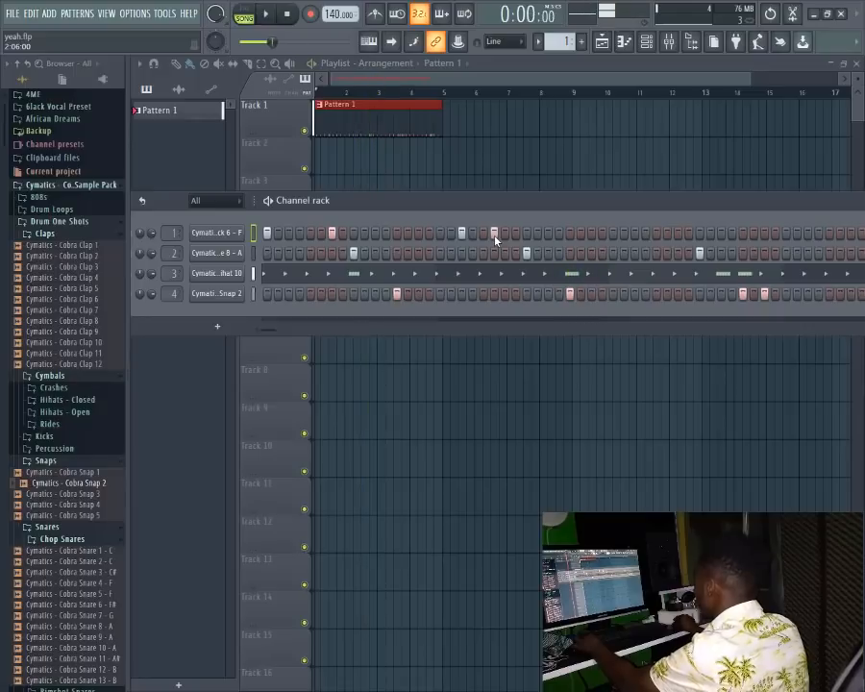
Step: Place kick hits on steps 1 and 7 of bar 3 and replay the pattern
{"action": "left_click_drag", "start_coordinate": [576, 201], "coordinate": [521, 206]}
{"action": "left_click", "coordinate": [556, 238]}
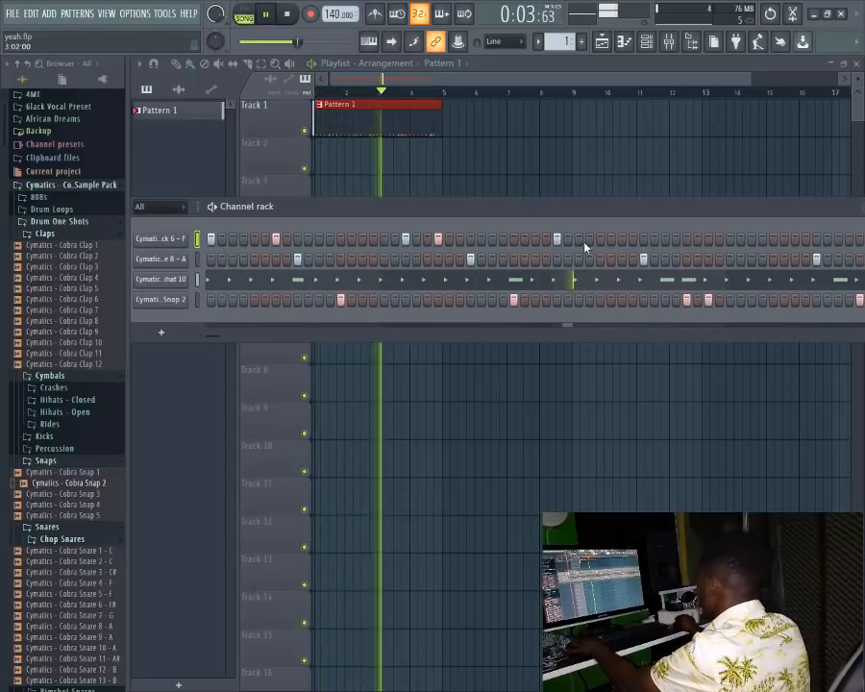
{"action": "left_click", "coordinate": [599, 239]}
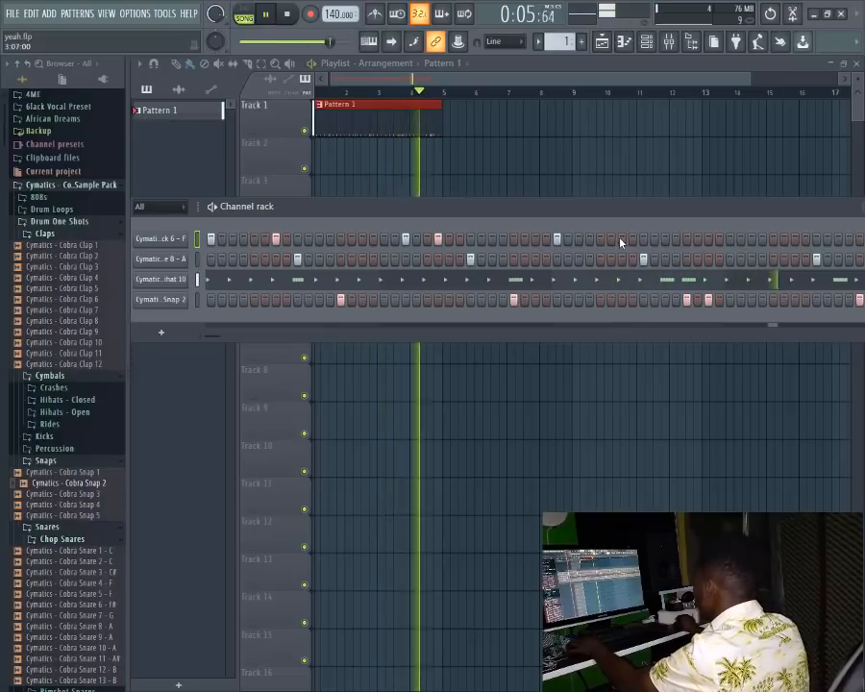
{"action": "left_click", "coordinate": [621, 239]}
{"action": "key", "text": "space"}
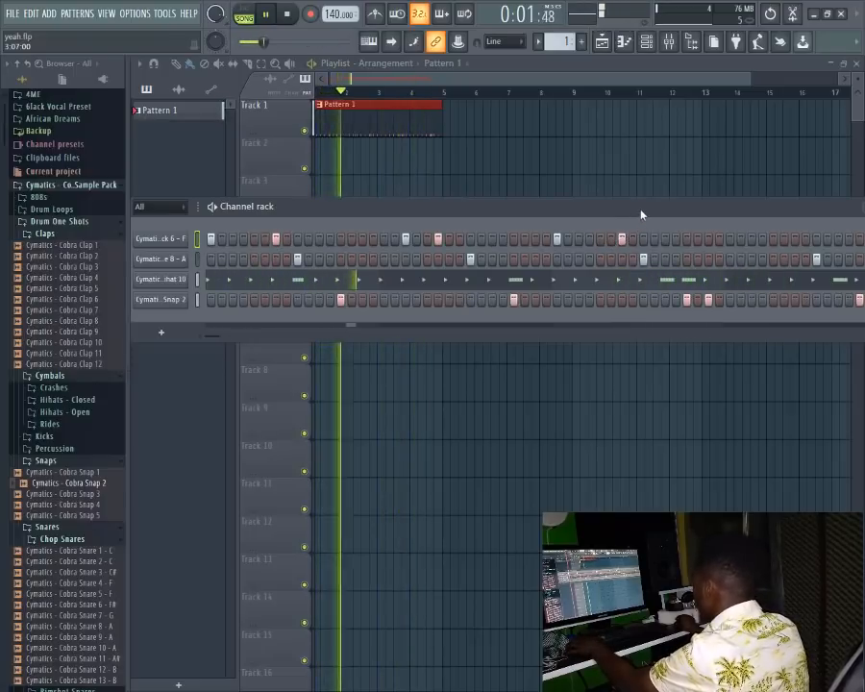
Step: Place kick hits on steps 3 and 6 of bar 4, clearing the trial hits on steps 1 and 5
{"action": "left_click_drag", "start_coordinate": [640, 209], "coordinate": [552, 209]}
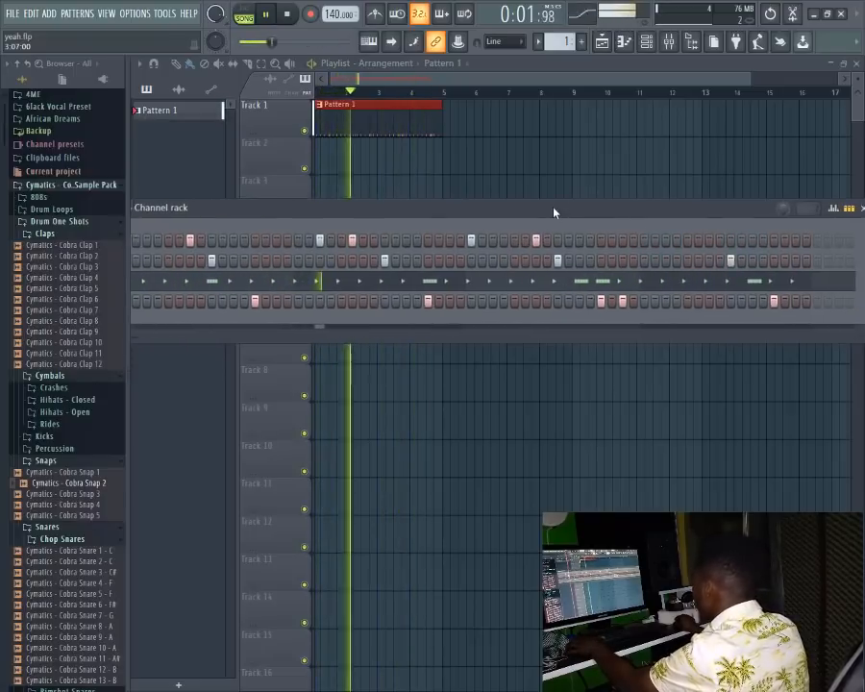
{"action": "left_click", "coordinate": [639, 239]}
{"action": "left_click", "coordinate": [684, 242]}
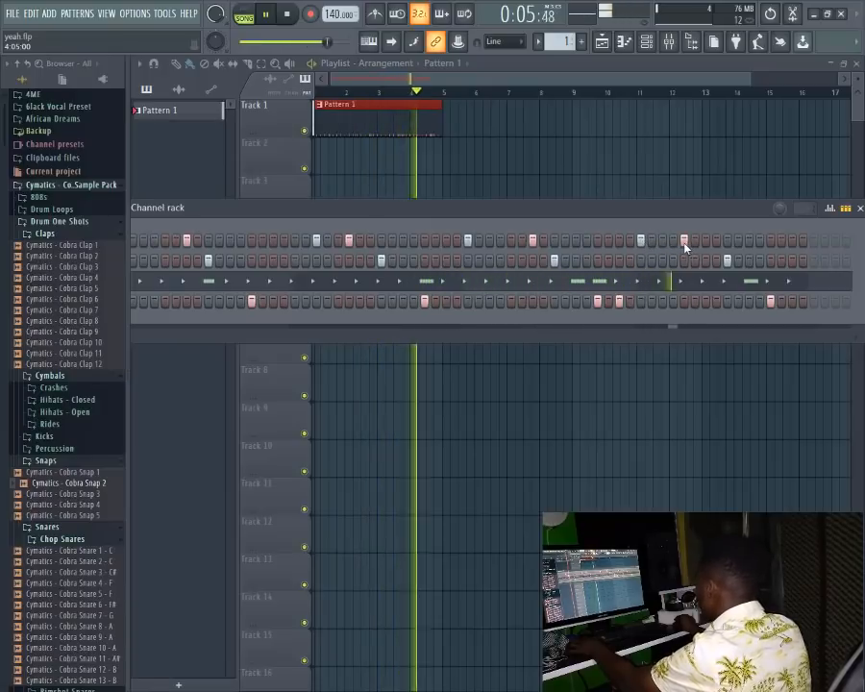
{"action": "key", "text": "space"}
{"action": "left_click", "coordinate": [662, 241]}
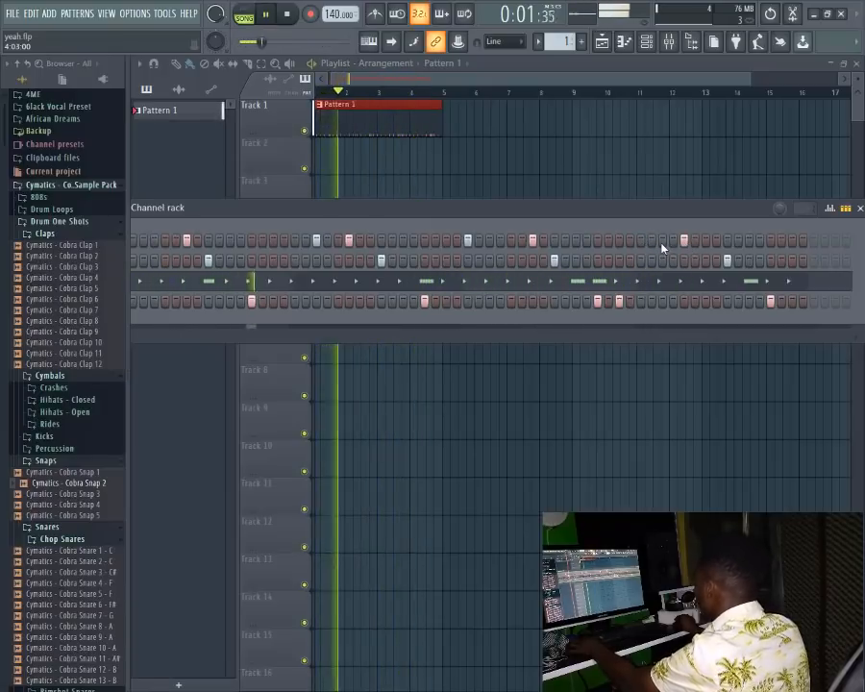
{"action": "left_click", "coordinate": [683, 242]}
{"action": "left_click", "coordinate": [708, 242]}
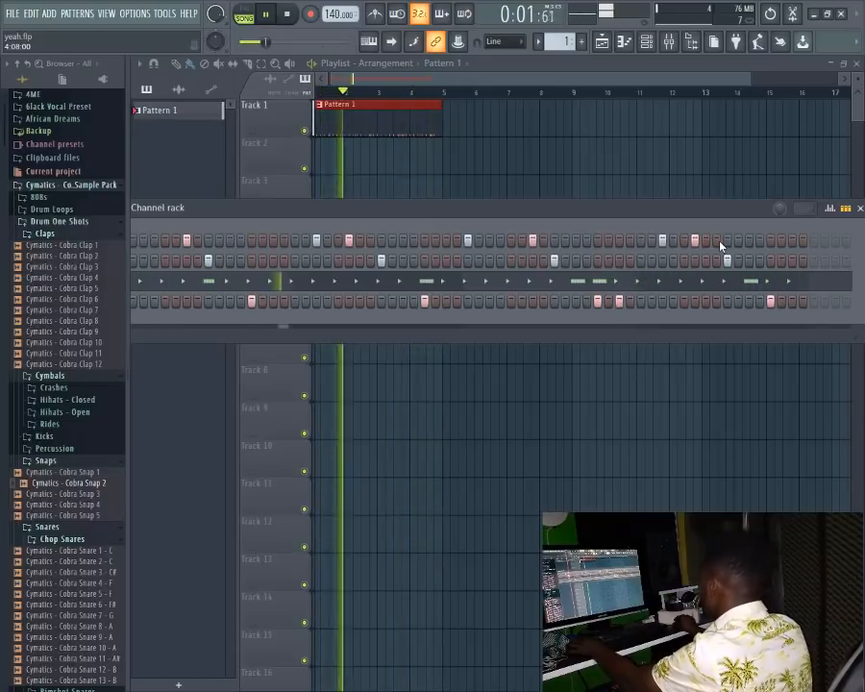
Step: Try extra kick hits on steps 15 and 13 of bar 4, saving the project in between, and clear both hits
{"action": "left_click", "coordinate": [791, 240]}
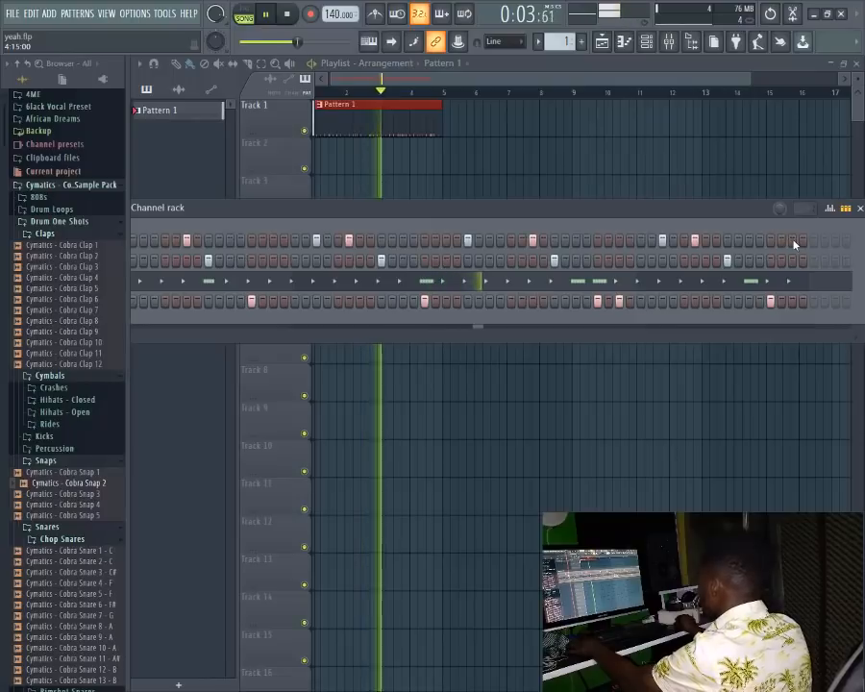
{"action": "key", "text": "ctrl+s"}
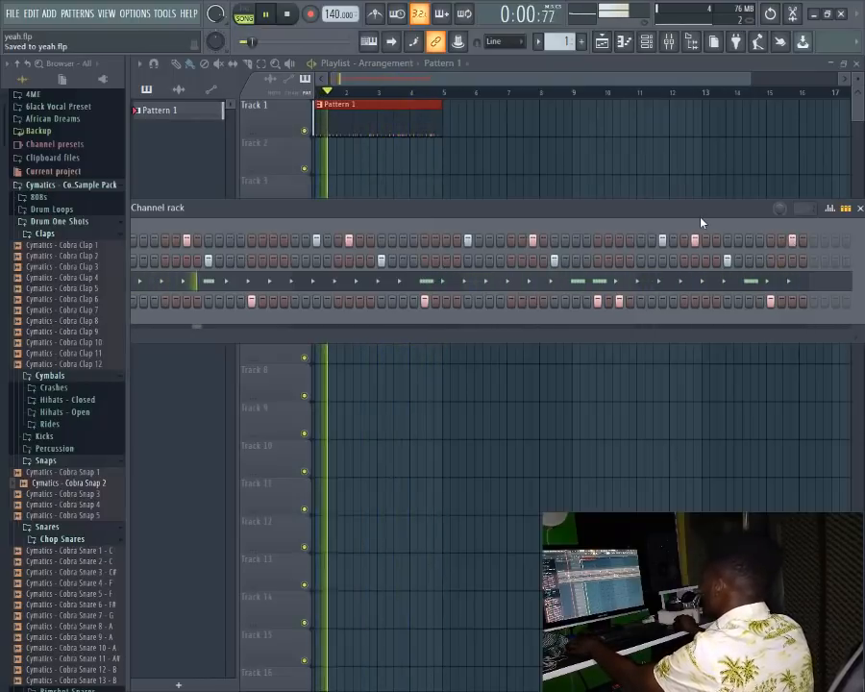
{"action": "left_click", "coordinate": [771, 240]}
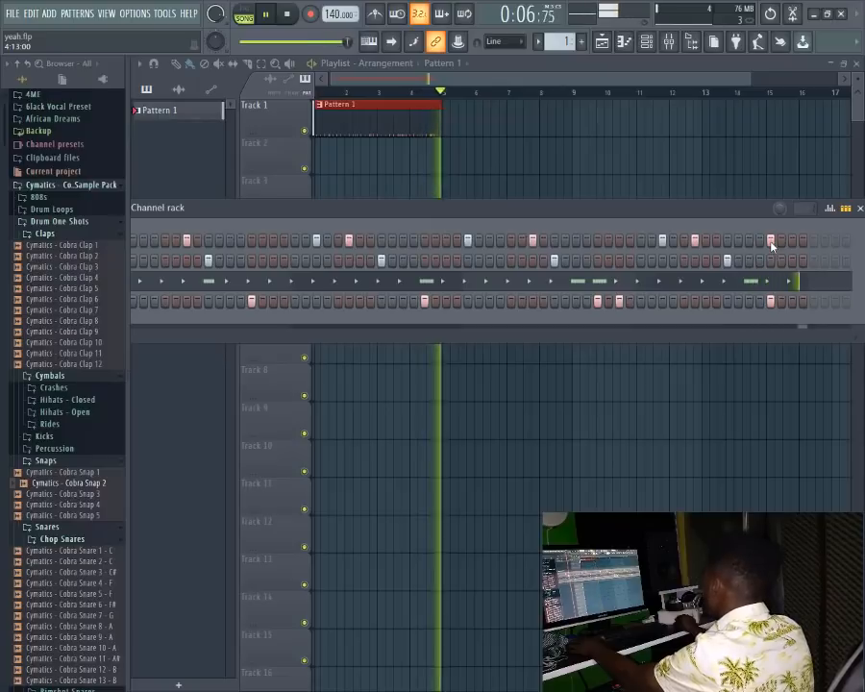
{"action": "left_click", "coordinate": [770, 240]}
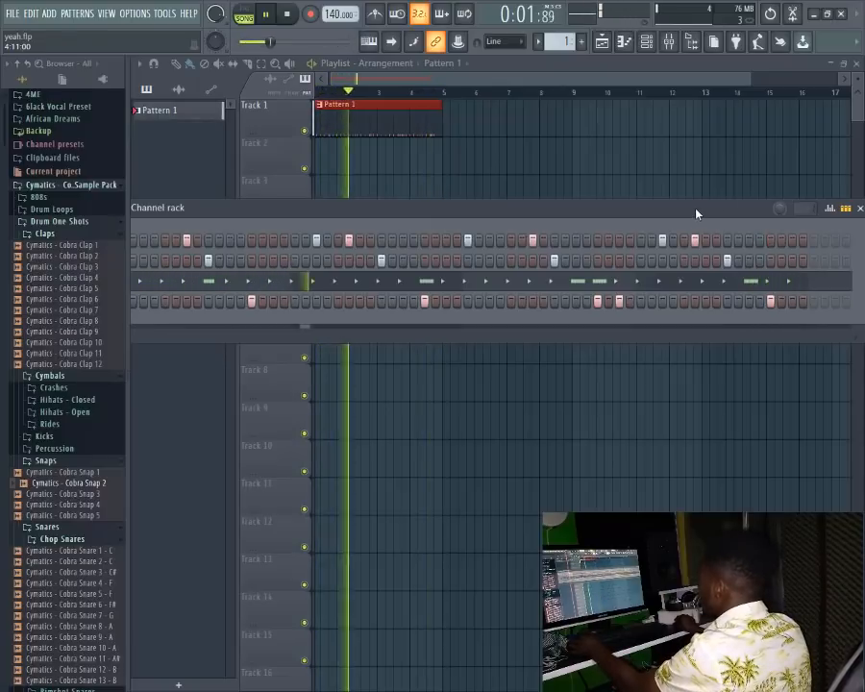
Step: Stop playback, bring the channel rack's channel names into view, and add a Purity synth channel
{"action": "left_click_drag", "start_coordinate": [697, 212], "coordinate": [806, 218]}
{"action": "key", "text": "space"}
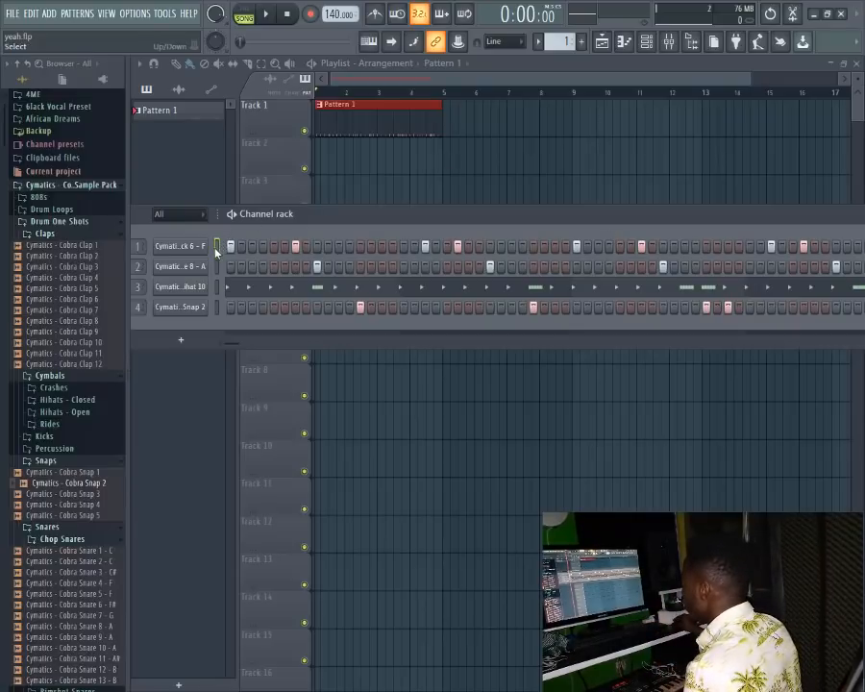
{"action": "left_click_drag", "start_coordinate": [368, 221], "coordinate": [412, 220]}
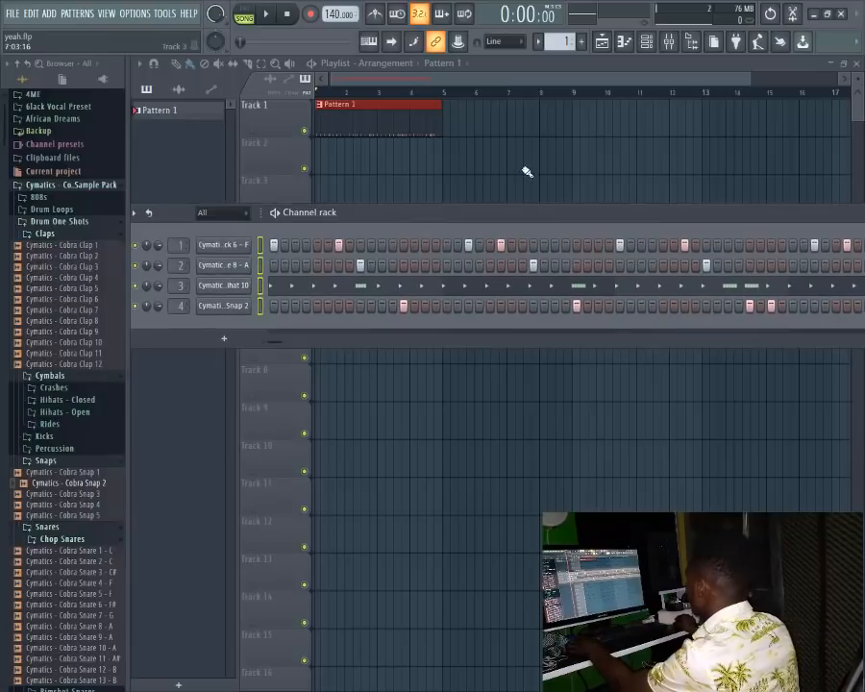
{"action": "left_click", "coordinate": [659, 43]}
{"action": "left_click", "coordinate": [663, 43]}
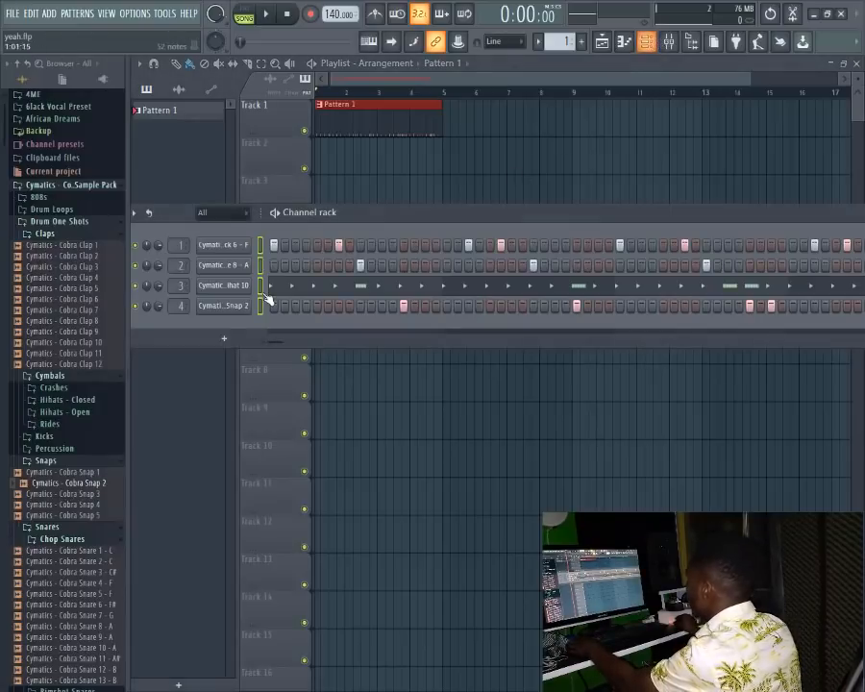
{"action": "left_click", "coordinate": [221, 338]}
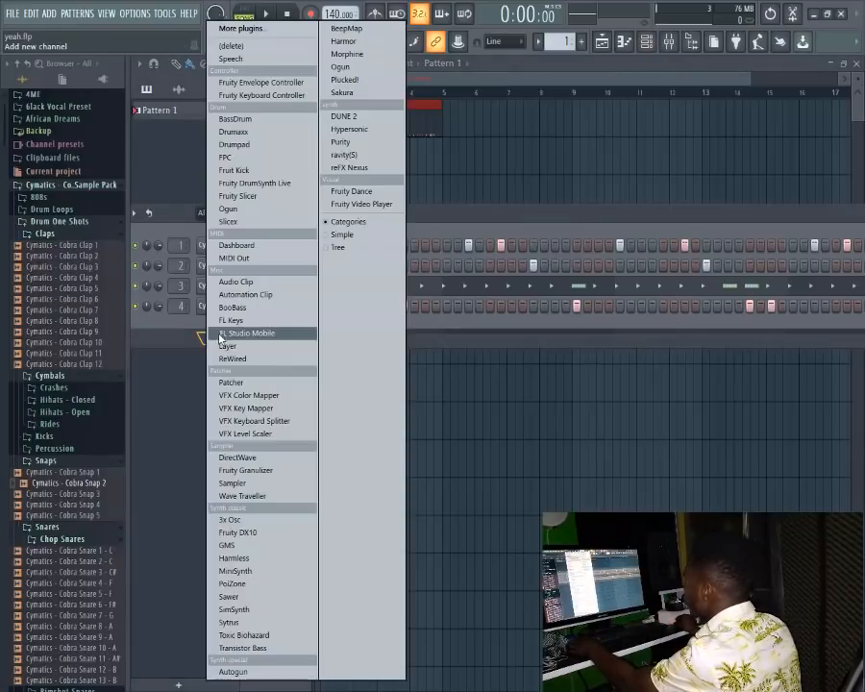
{"action": "left_click", "coordinate": [357, 149]}
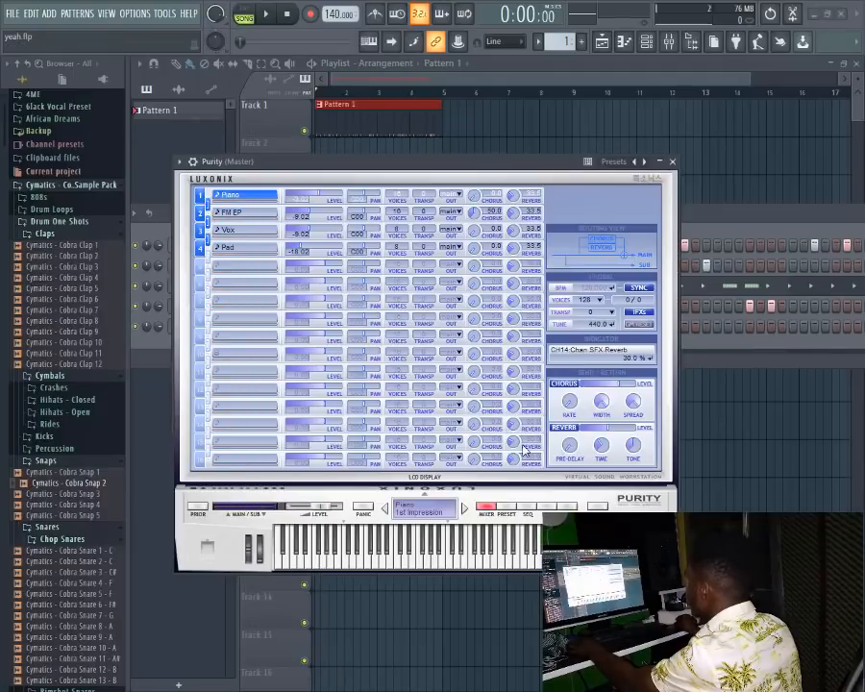
Step: Load the 4U FM Vibe preset from Purity's Bell & Perc category and close the synth window
{"action": "left_click", "coordinate": [506, 507]}
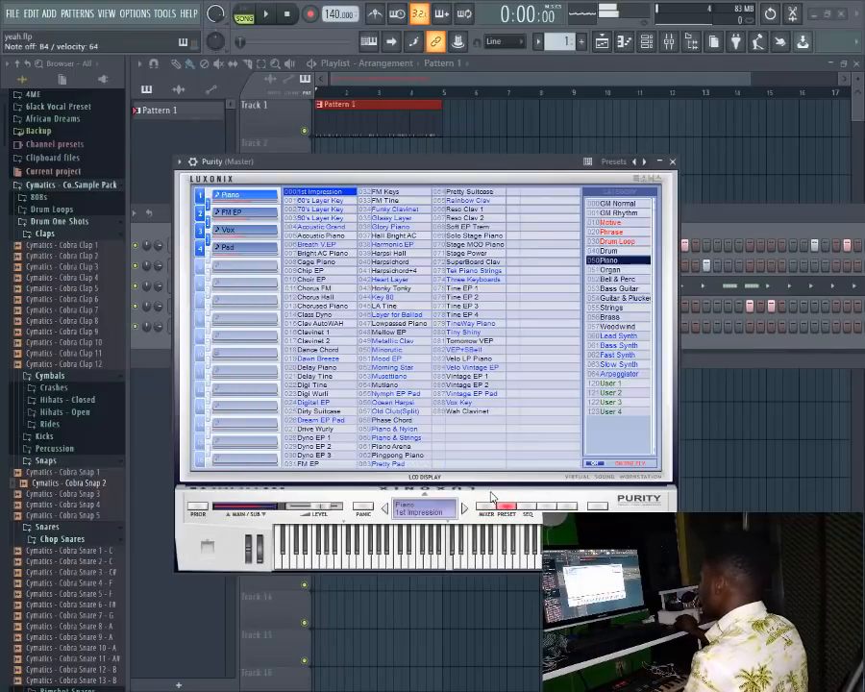
{"action": "left_click", "coordinate": [618, 279]}
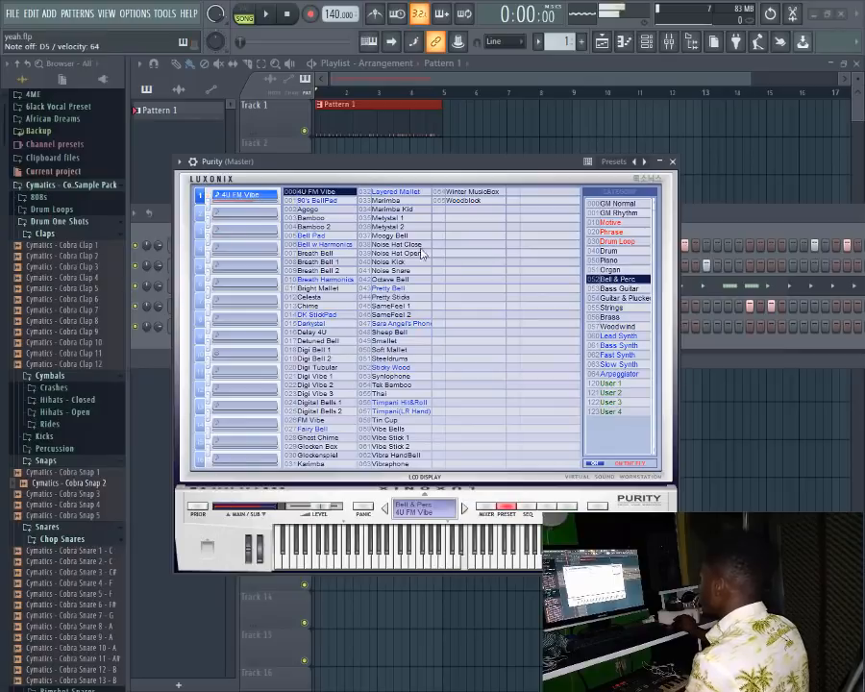
{"action": "left_click", "coordinate": [562, 60]}
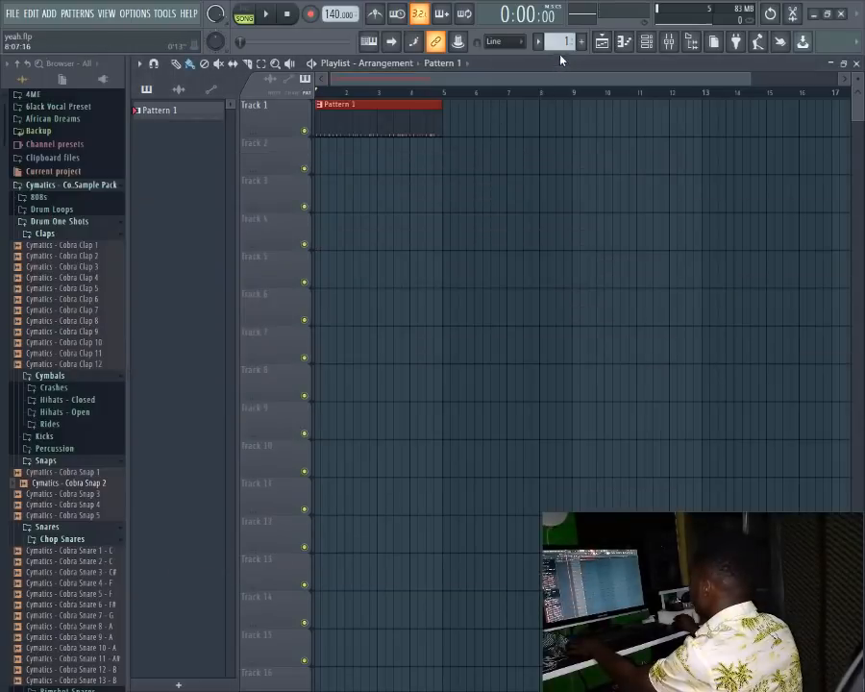
Step: Create Pattern 2 and place a four-bar clip of it on Track 2, starting at bar 1
{"action": "left_click", "coordinate": [645, 44]}
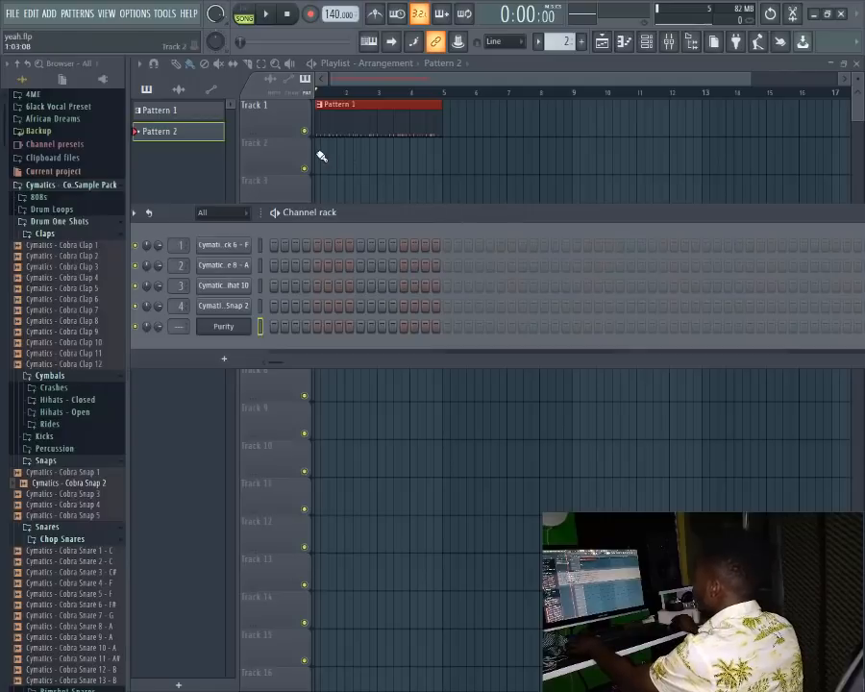
{"action": "left_click", "coordinate": [327, 155]}
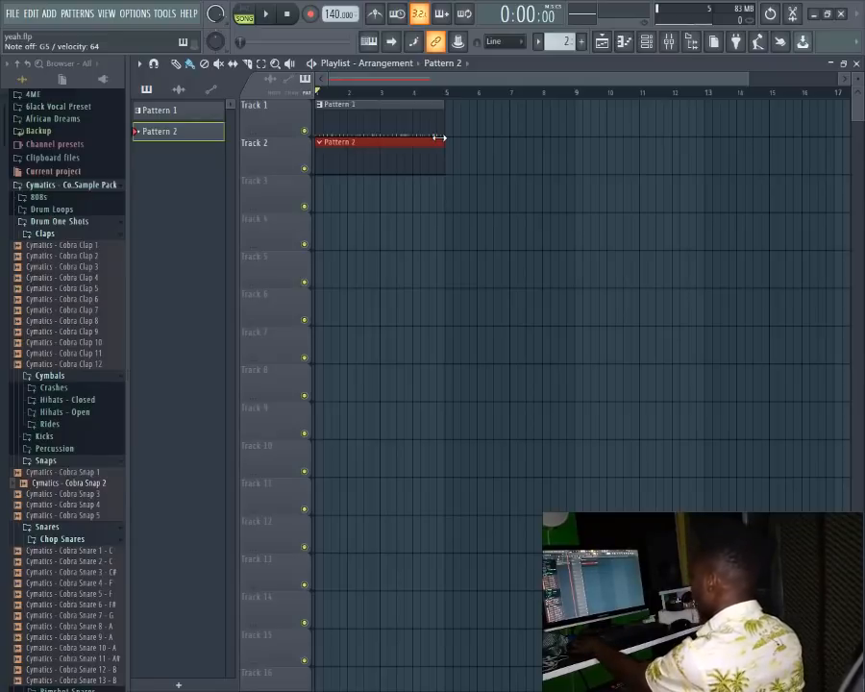
Step: Rehearse over the drum beat and record a four-bar Purity melody on C5, E5, F5, G5 and A5 into Pattern 2
{"action": "key", "text": "space"}
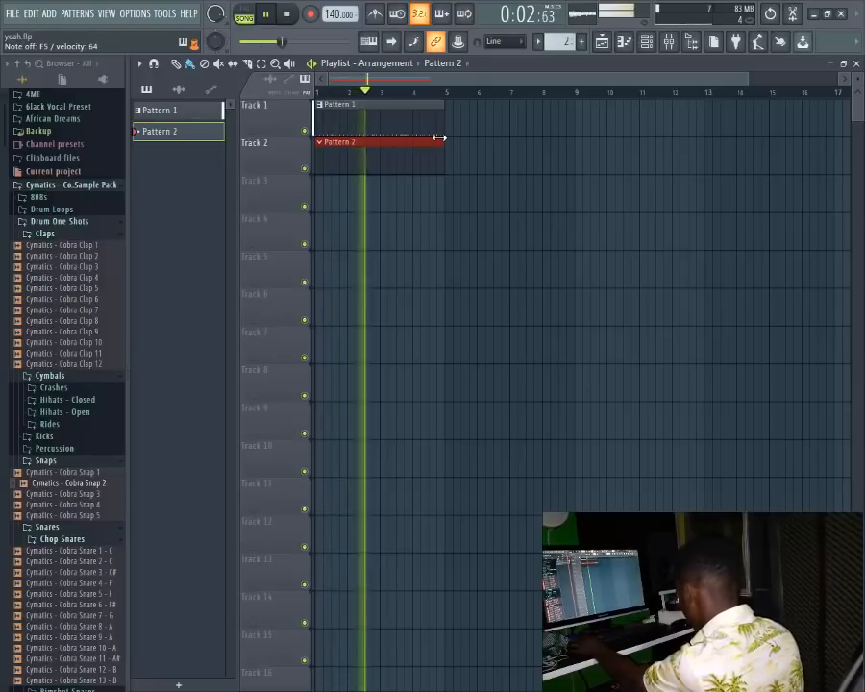
{"action": "key", "text": "space"}
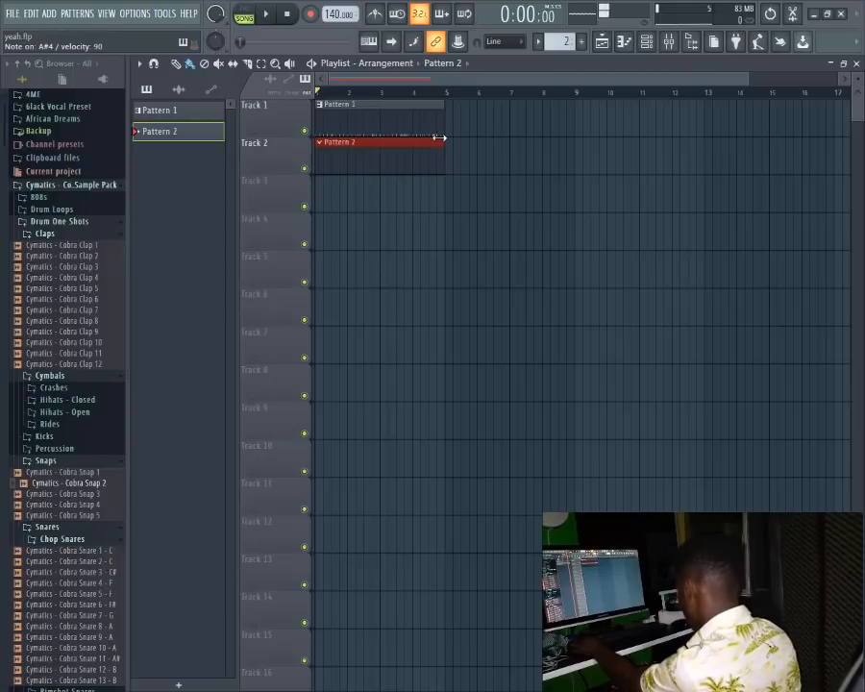
{"action": "key", "text": "space"}
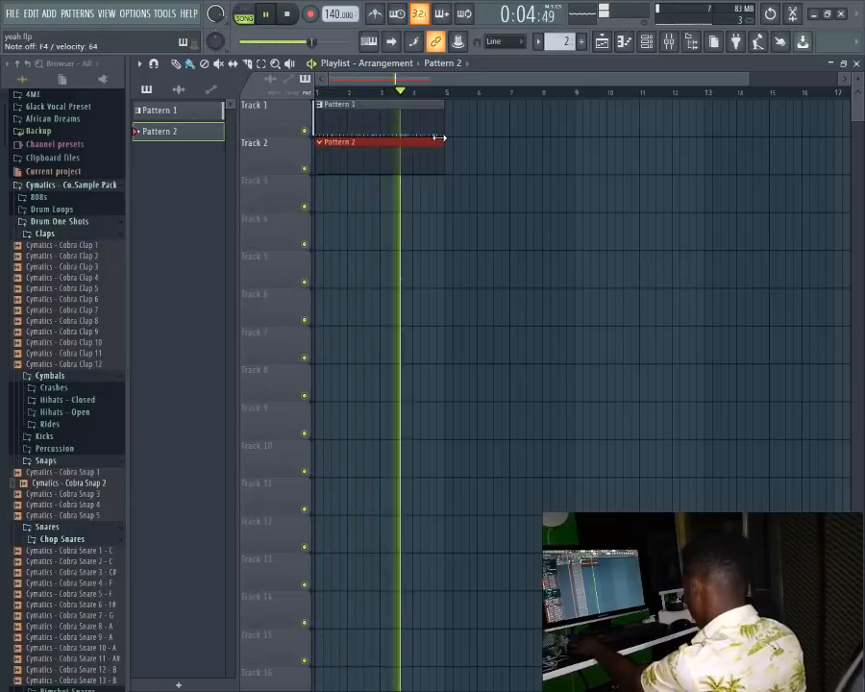
{"action": "key", "text": "space"}
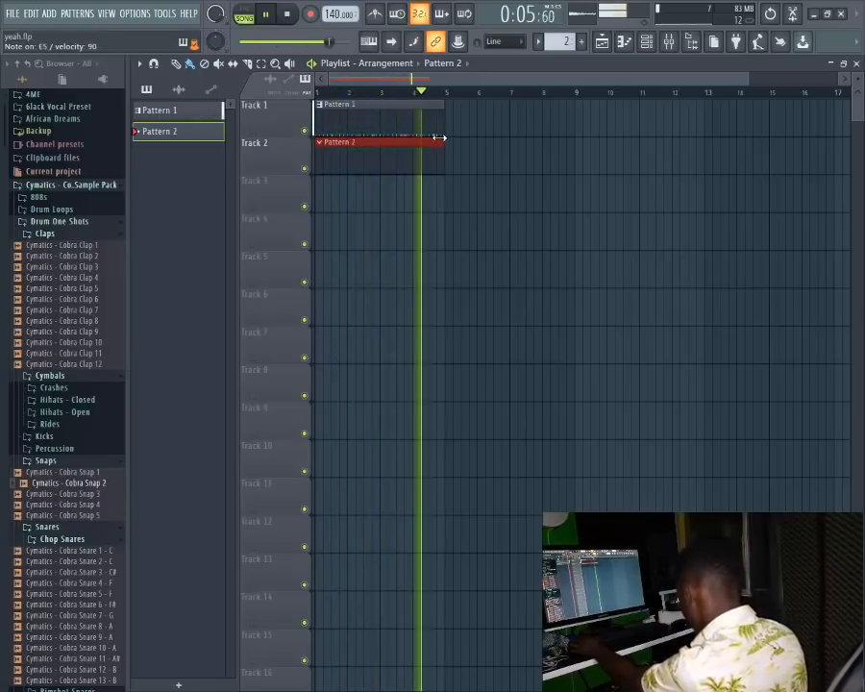
{"action": "key", "text": "space"}
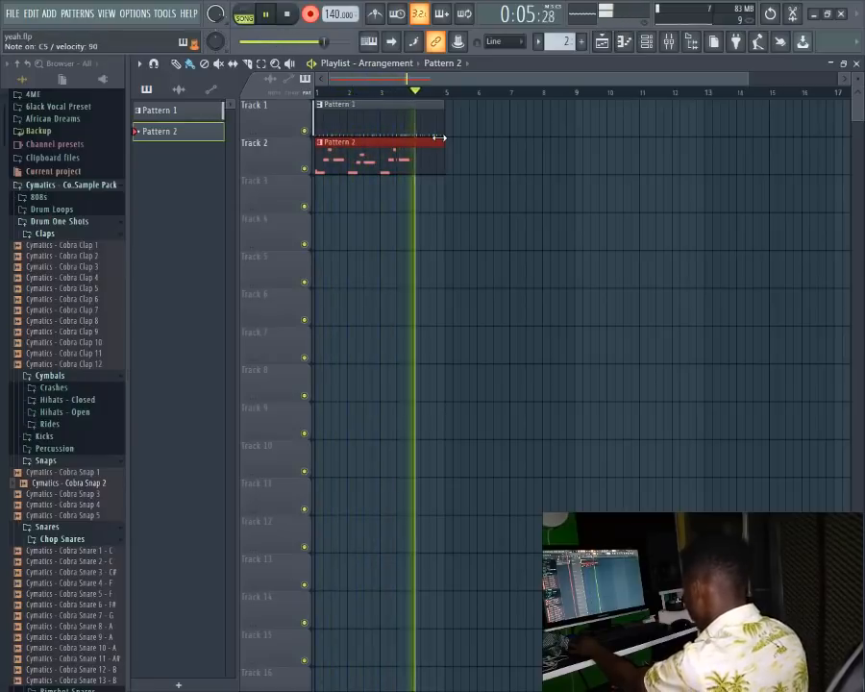
{"action": "key", "text": "space"}
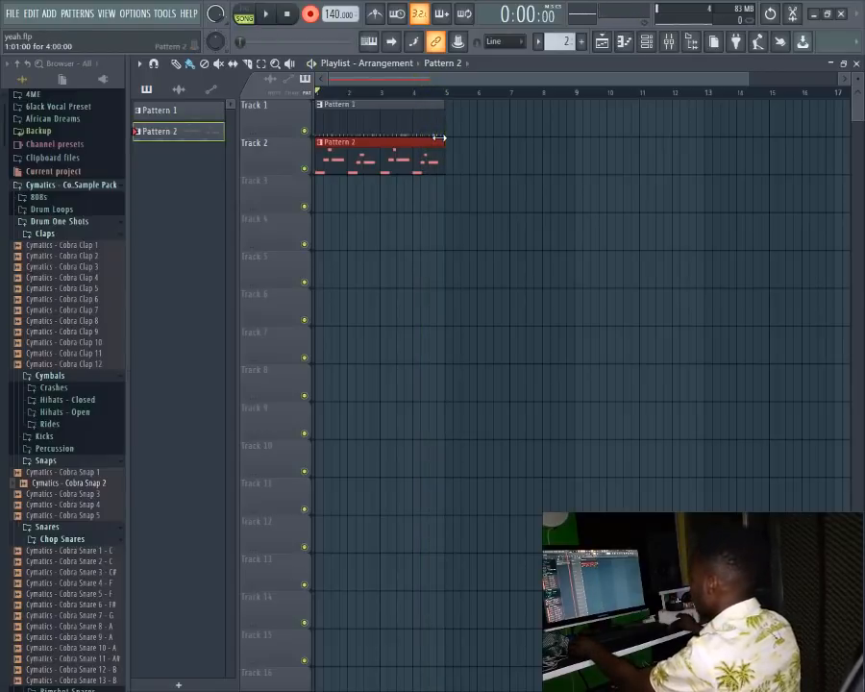
Step: Open the recorded melody in the piano roll, quantize all its notes with 1/3 step snap, and play it back
{"action": "double_click", "coordinate": [355, 156]}
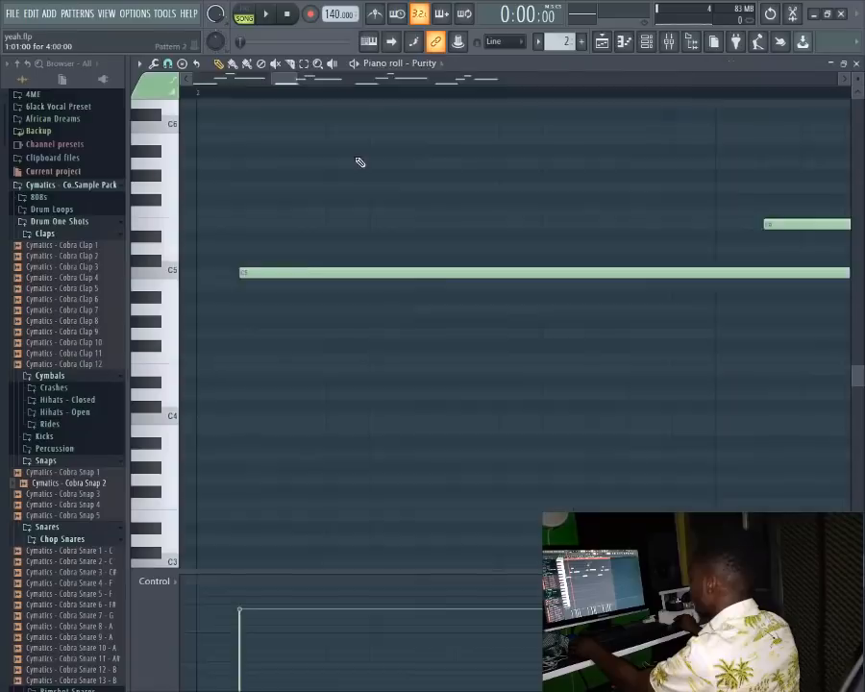
{"action": "scroll", "coordinate": [301, 91], "scroll_direction": "down", "scroll_amount": 2}
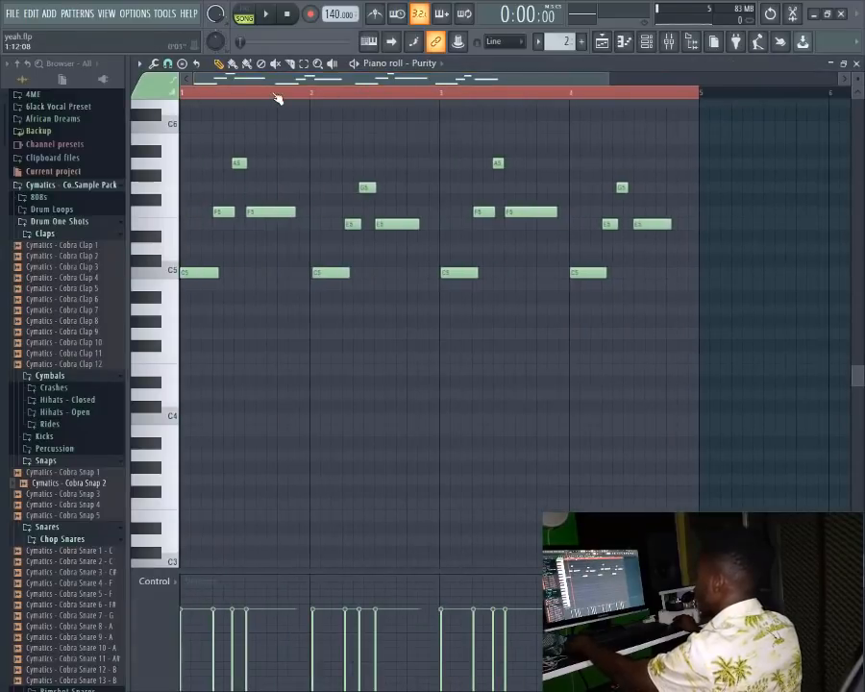
{"action": "key", "text": "ctrl+a"}
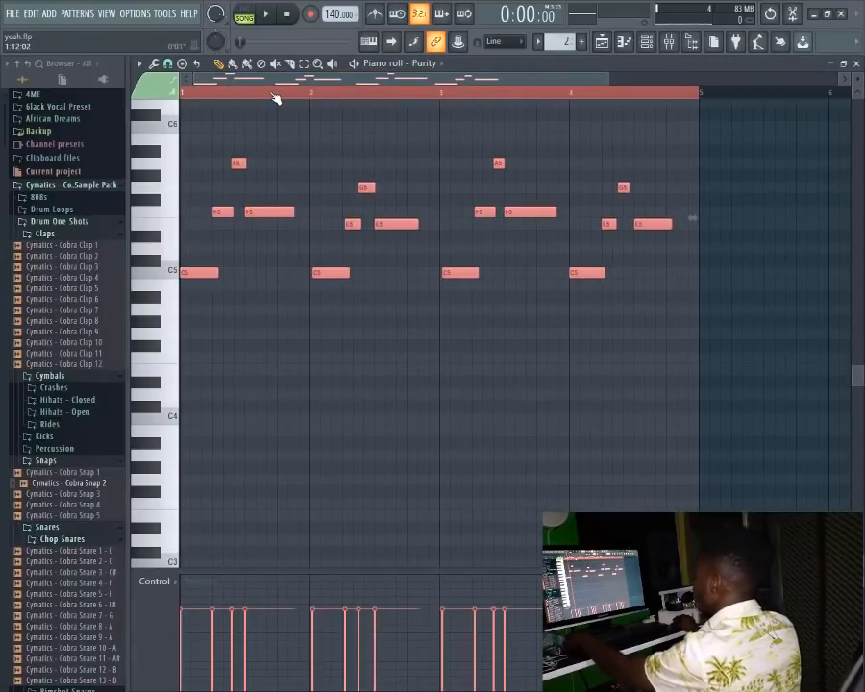
{"action": "key", "text": "space"}
{"action": "key", "text": "space"}
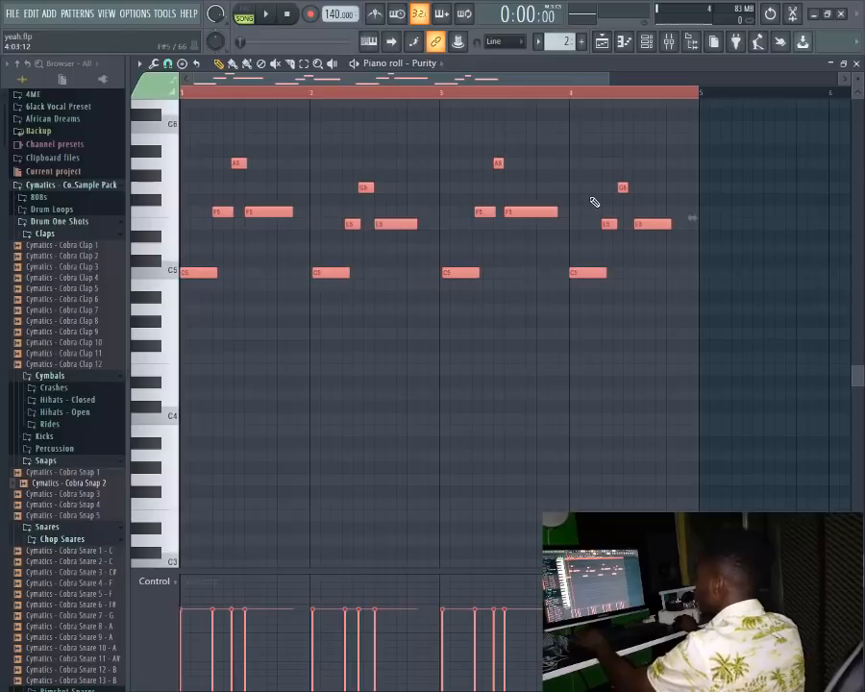
{"action": "key", "text": "space"}
{"action": "key", "text": "space"}
{"action": "key", "text": "space"}
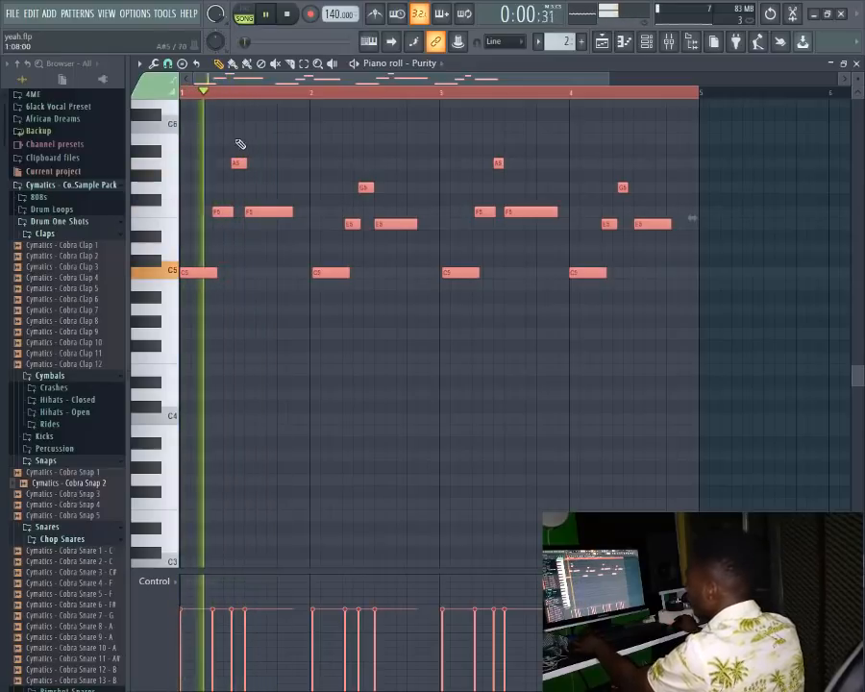
Step: Set the piano roll snap to Line, quantize all the melody notes again, and listen to the result
{"action": "left_click", "coordinate": [236, 137], "text": "ctrl"}
{"action": "left_click", "coordinate": [167, 64]}
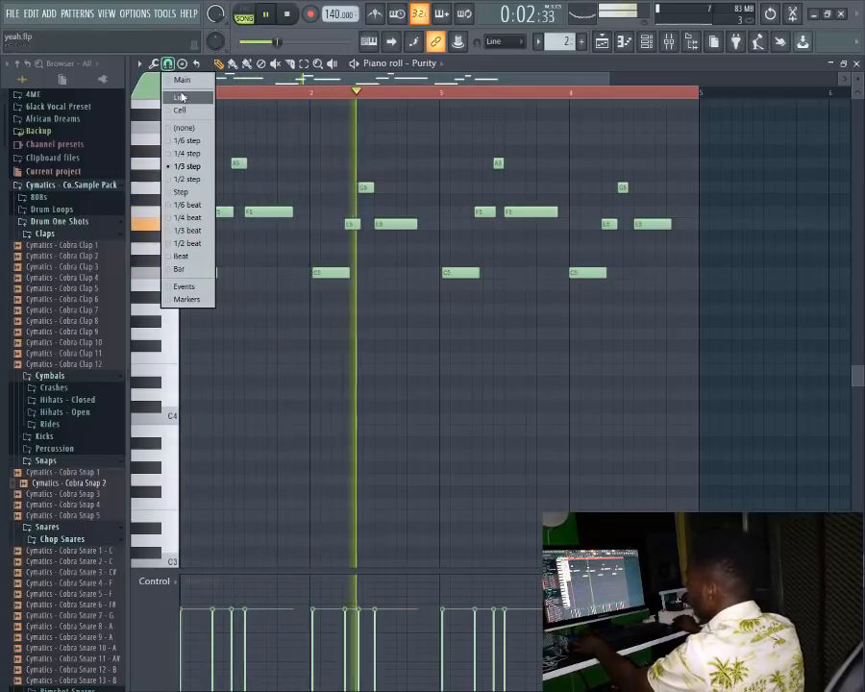
{"action": "left_click", "coordinate": [180, 97]}
{"action": "key", "text": "ctrl+a"}
{"action": "key", "text": "space"}
{"action": "key", "text": "space"}
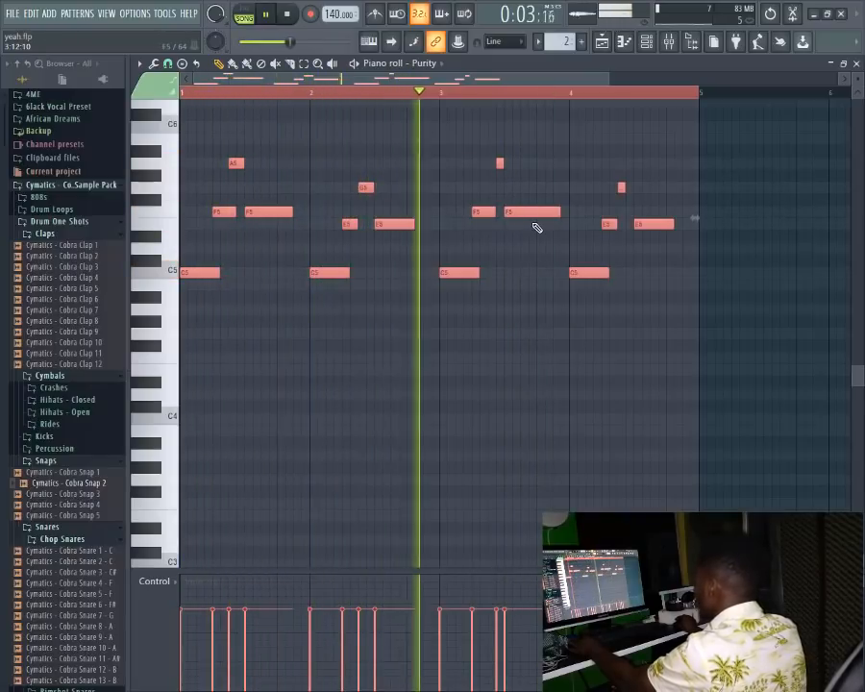
{"action": "key", "text": "space"}
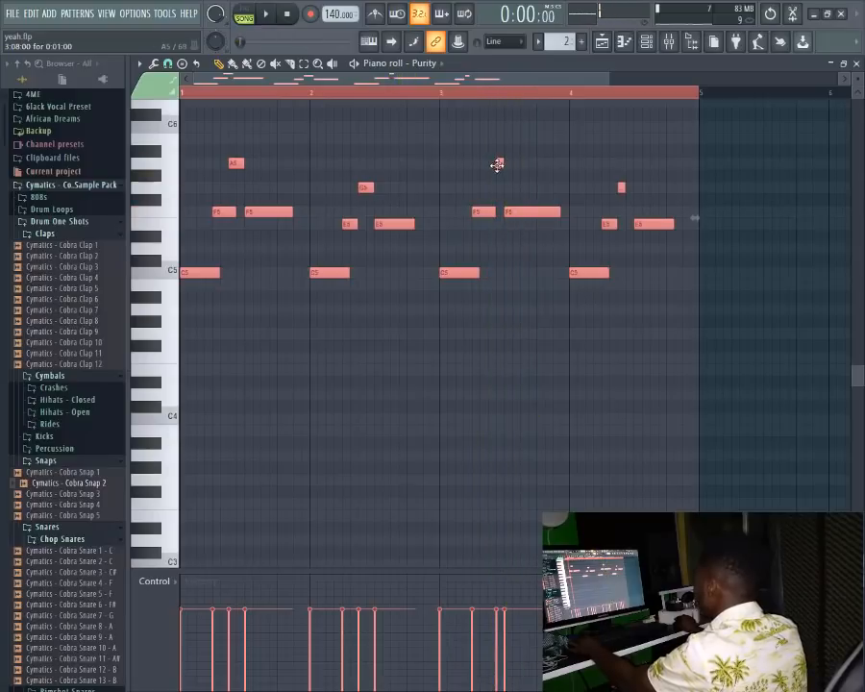
Step: Move the short A5 note in bar 3 one step earlier, play the melody, and close the piano roll
{"action": "left_click", "coordinate": [534, 165]}
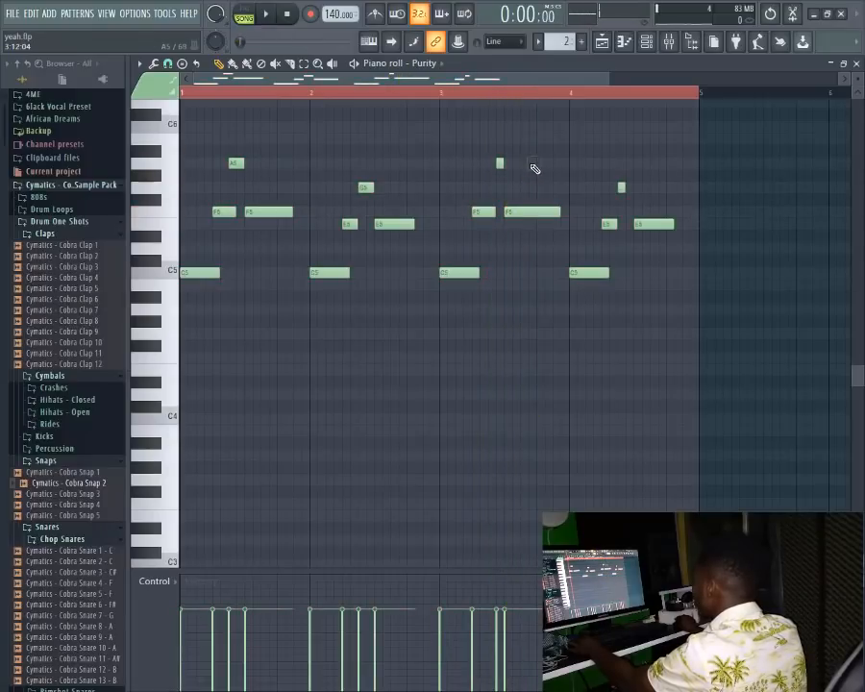
{"action": "key", "text": "space"}
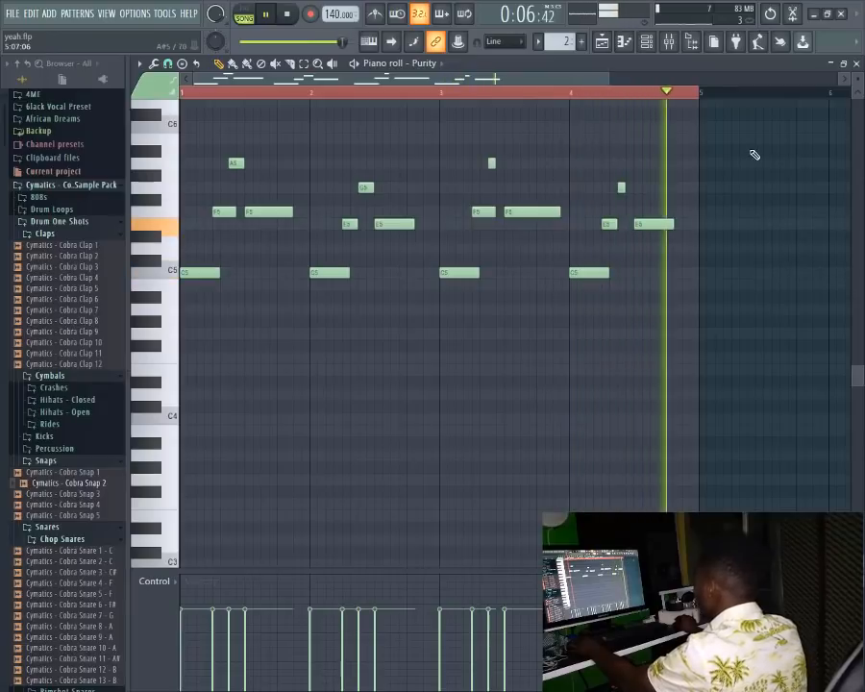
{"action": "left_click", "coordinate": [856, 64]}
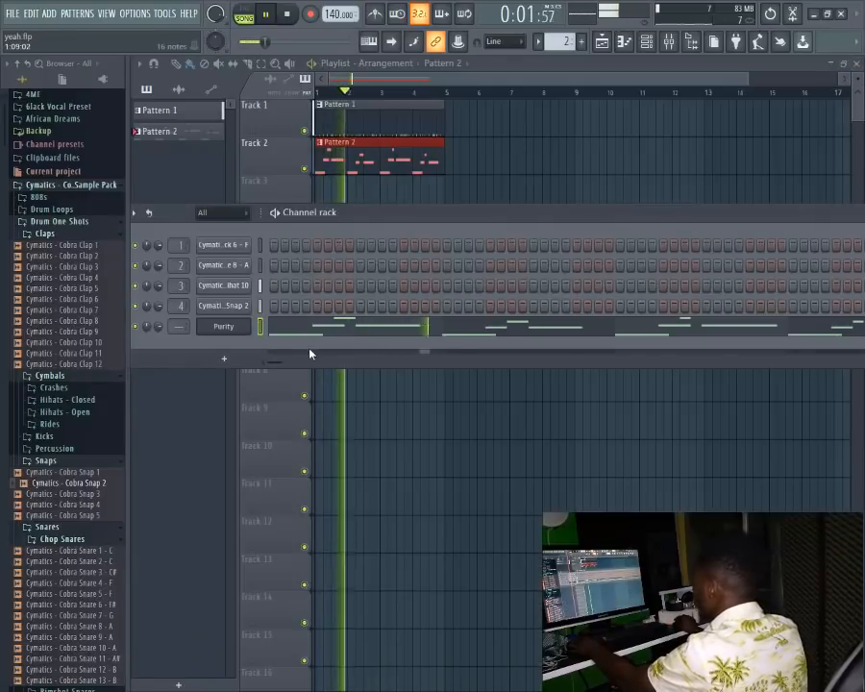
Step: Add a second Purity channel, close its window, reposition the channel rack, and stop playback
{"action": "left_click", "coordinate": [224, 359]}
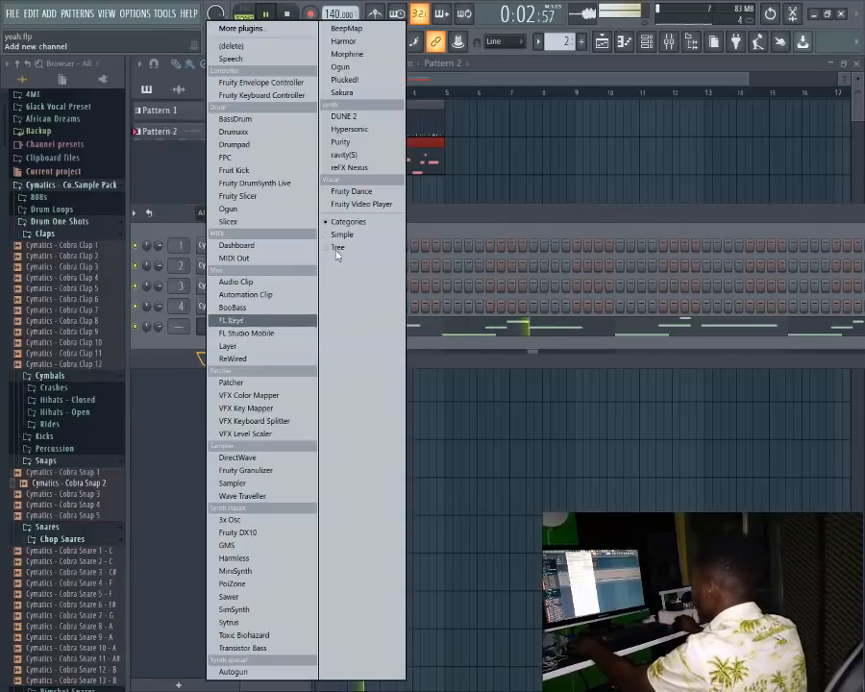
{"action": "left_click", "coordinate": [342, 142]}
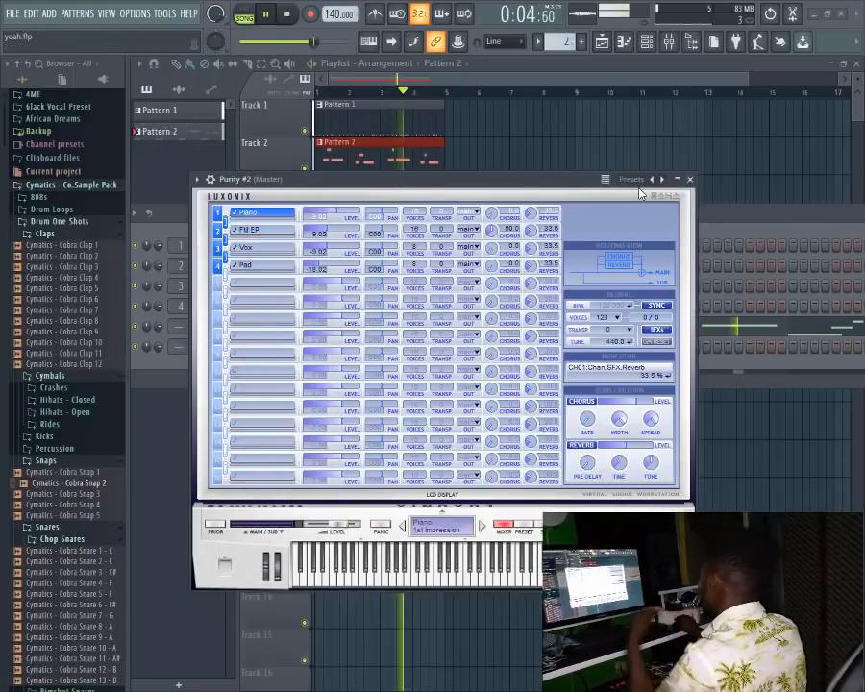
{"action": "left_click", "coordinate": [689, 178]}
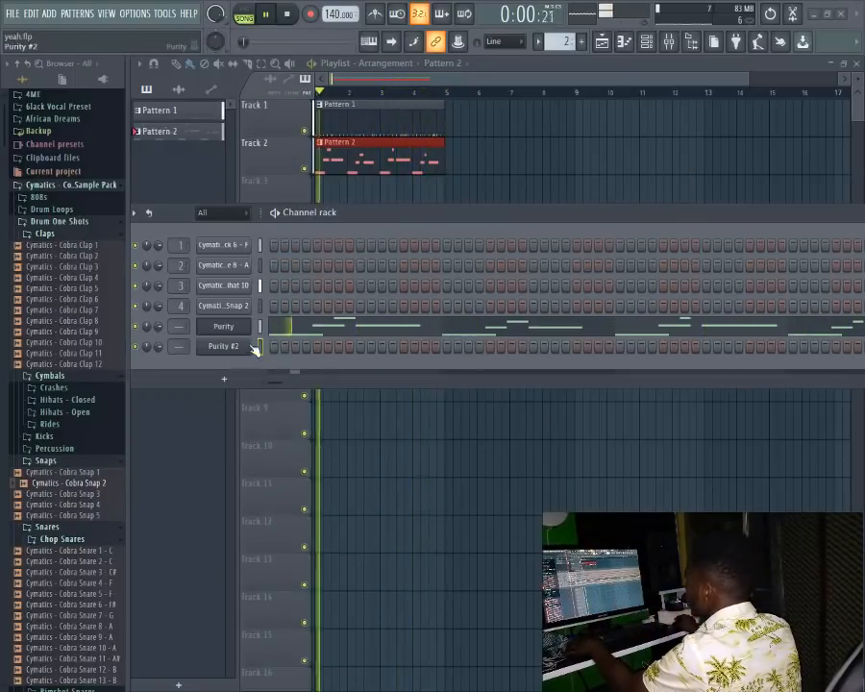
{"action": "left_click_drag", "start_coordinate": [385, 214], "coordinate": [442, 211]}
{"action": "key", "text": "space"}
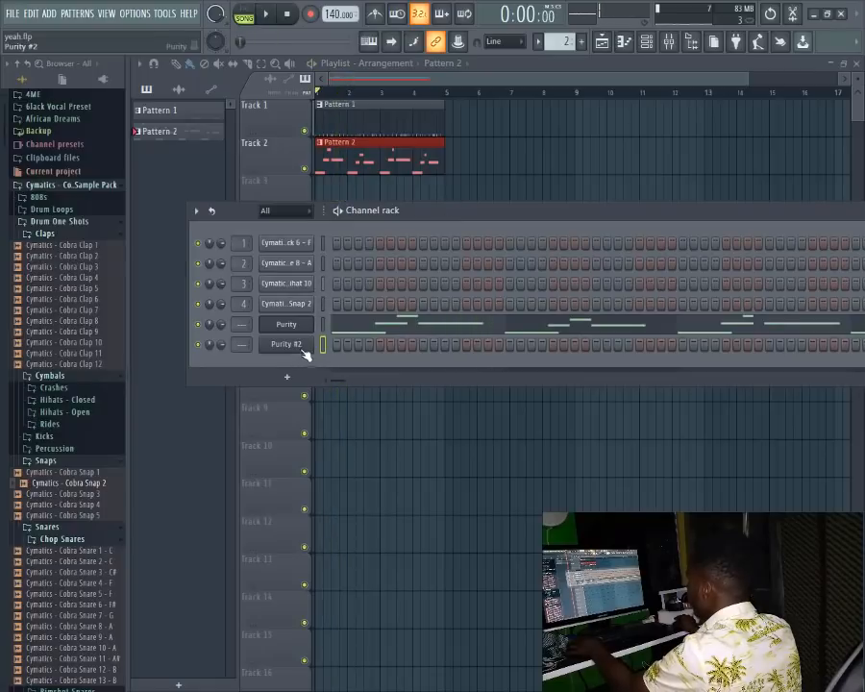
Step: Load the AnA BassGuitar preset from the Bass Guitar category into Purity #2 and close its window
{"action": "right_click", "coordinate": [301, 348]}
{"action": "left_click", "coordinate": [289, 358]}
{"action": "left_click", "coordinate": [286, 344]}
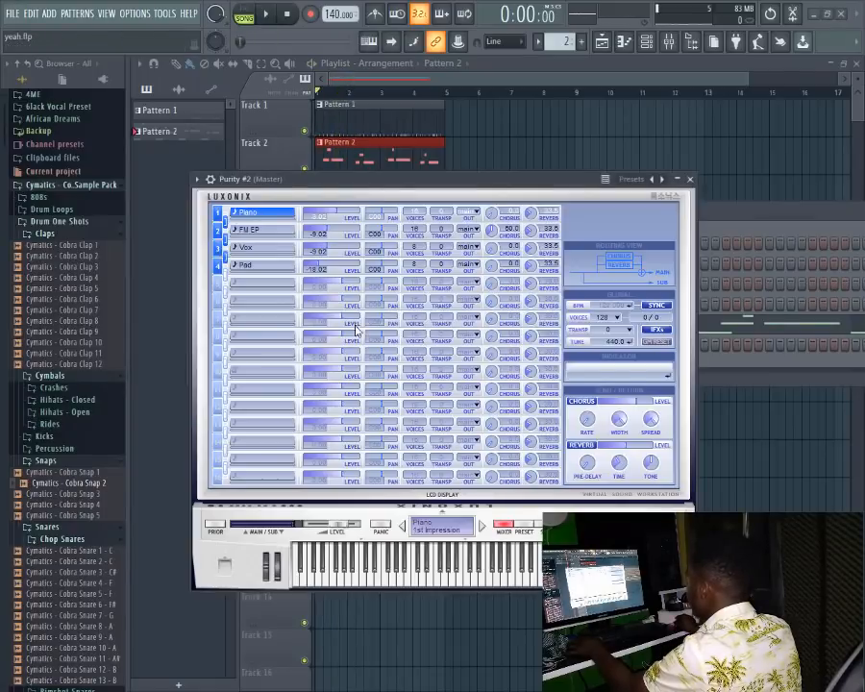
{"action": "left_click", "coordinate": [522, 524]}
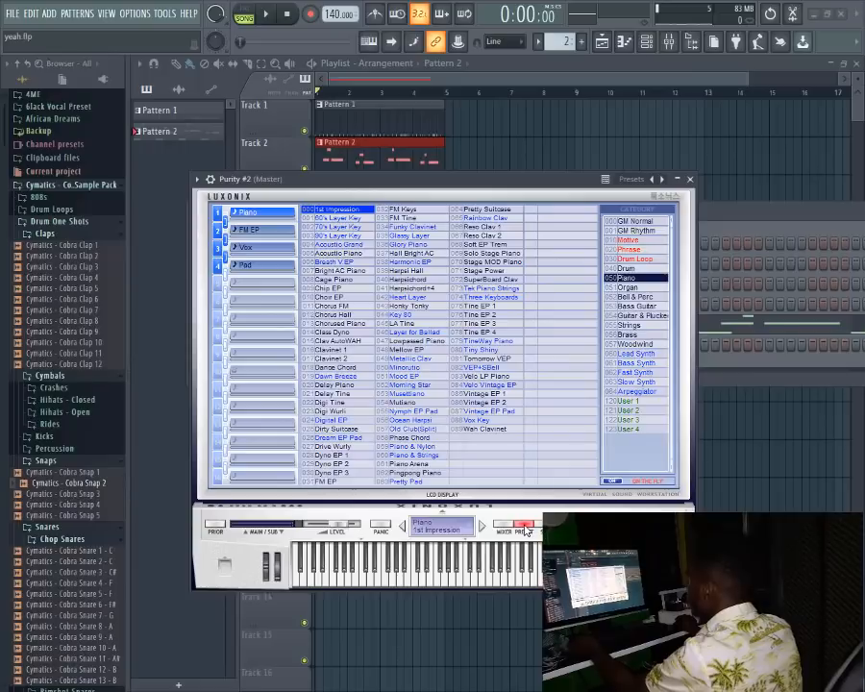
{"action": "left_click", "coordinate": [636, 316]}
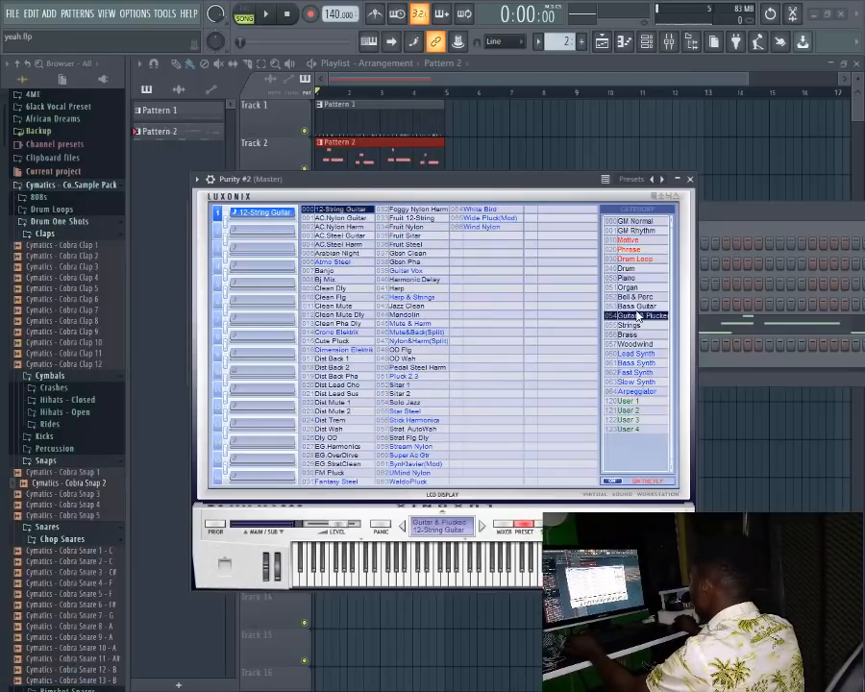
{"action": "left_click", "coordinate": [638, 306]}
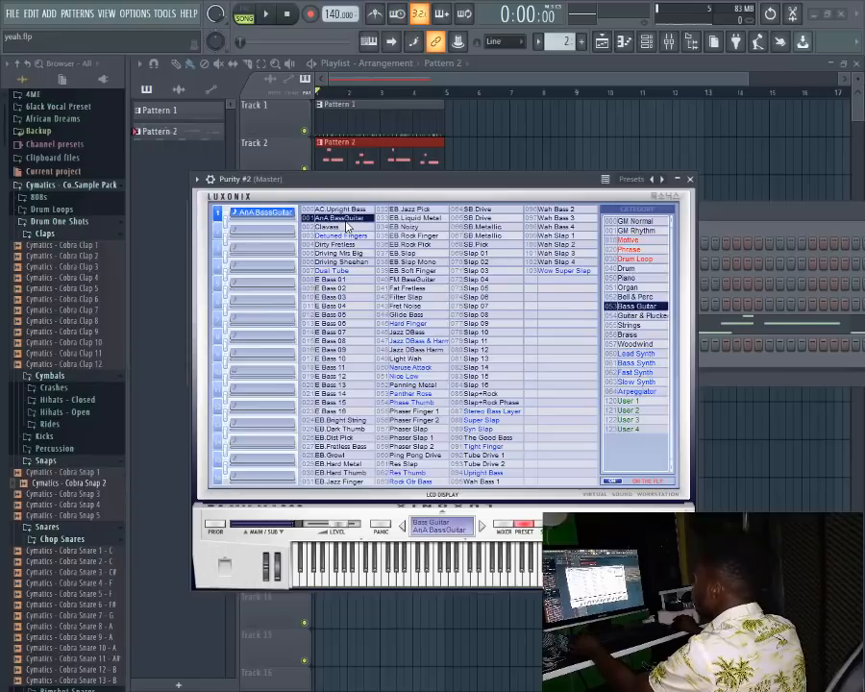
{"action": "left_click", "coordinate": [690, 180]}
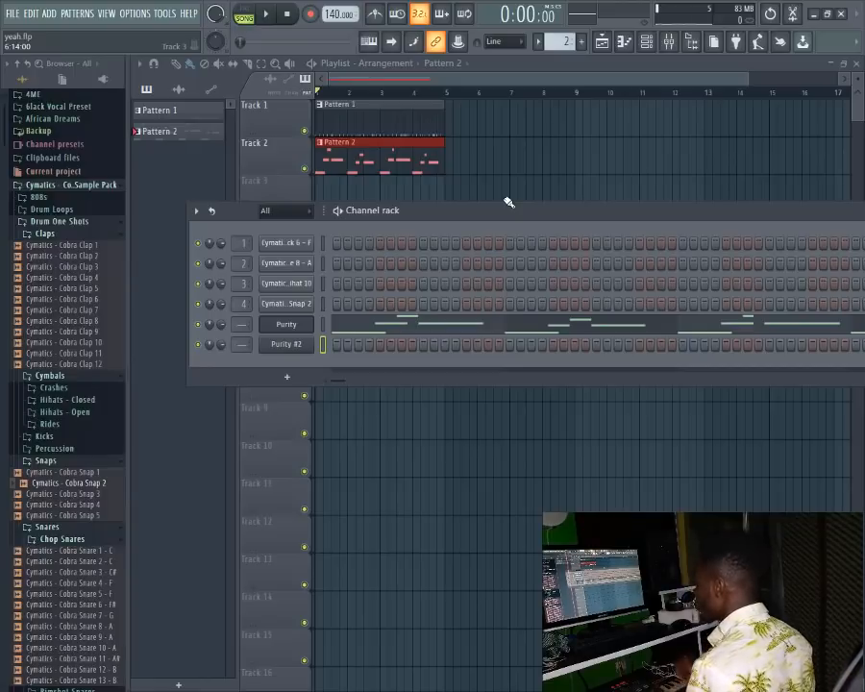
Step: Preview the beat, switch to empty Pattern 3, and record a four-bar Purity #2 bass line using F4, C4, G4 and E4
{"action": "key", "text": "space"}
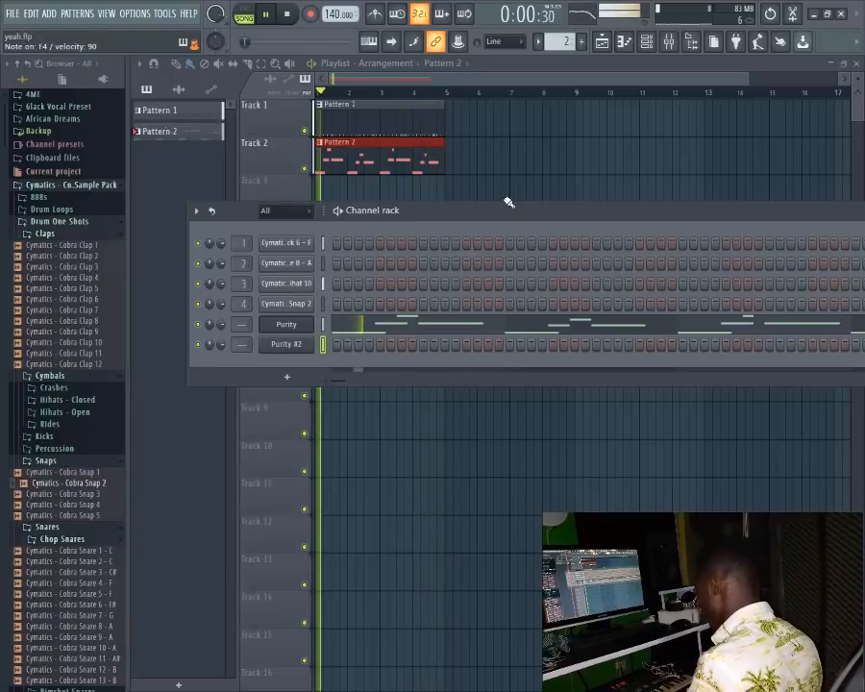
{"action": "key", "text": "space"}
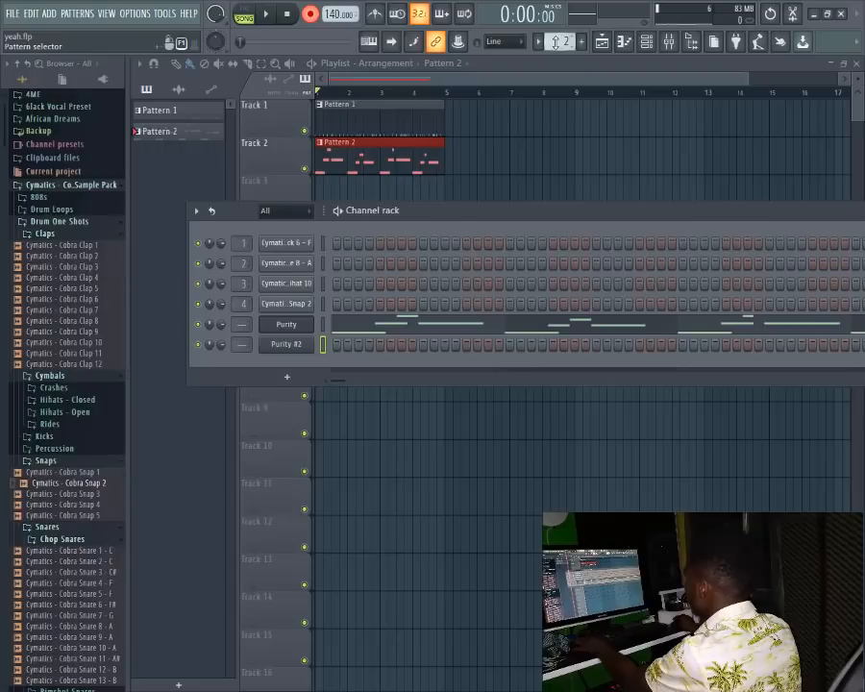
{"action": "left_click_drag", "start_coordinate": [555, 41], "coordinate": [555, 36]}
{"action": "key", "text": "space"}
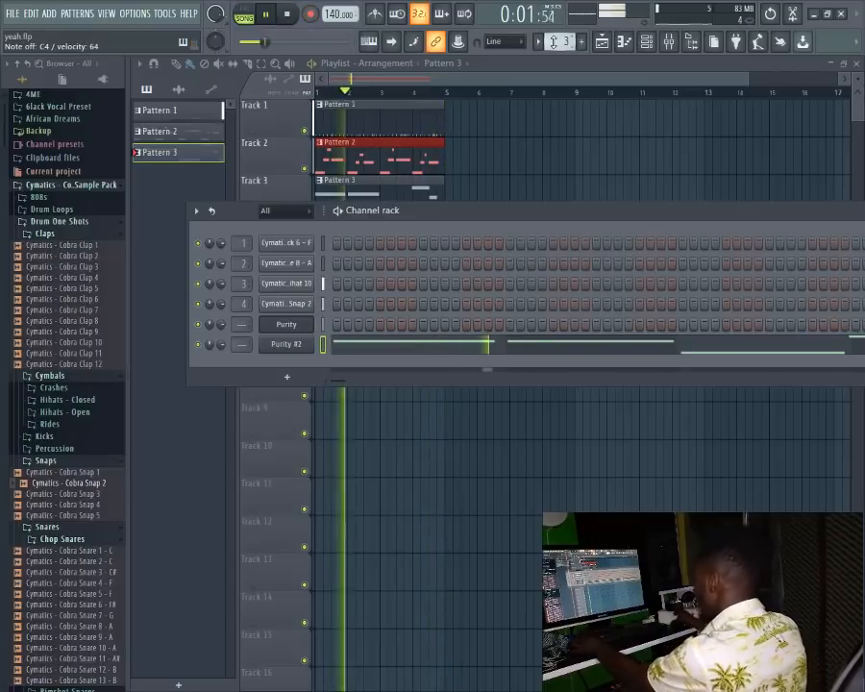
Step: Open the recorded Purity #2 bass line in the piano roll, quantize all its notes, and stop playback
{"action": "left_click", "coordinate": [433, 352]}
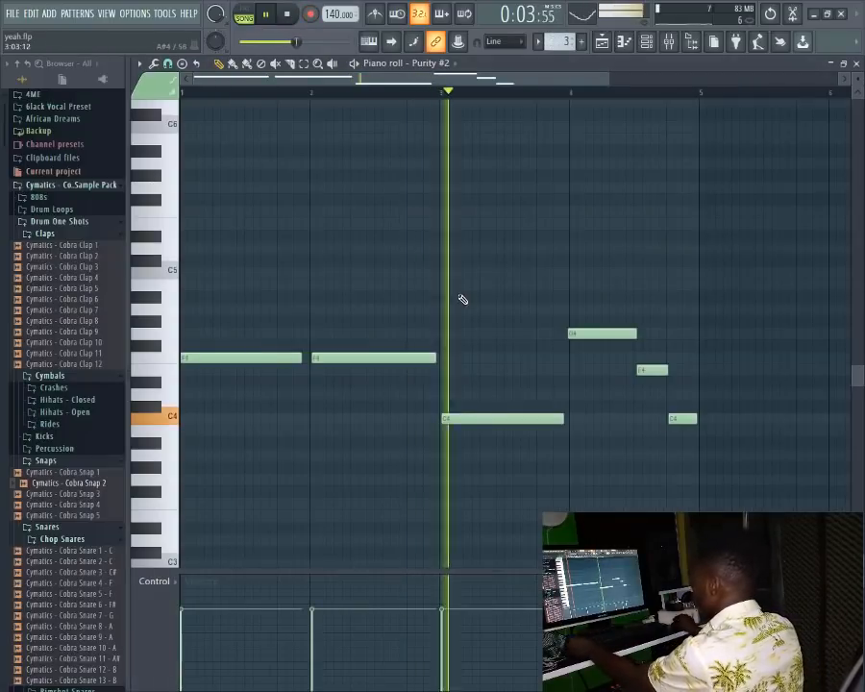
{"action": "key", "text": "ctrl+a"}
{"action": "key", "text": "space"}
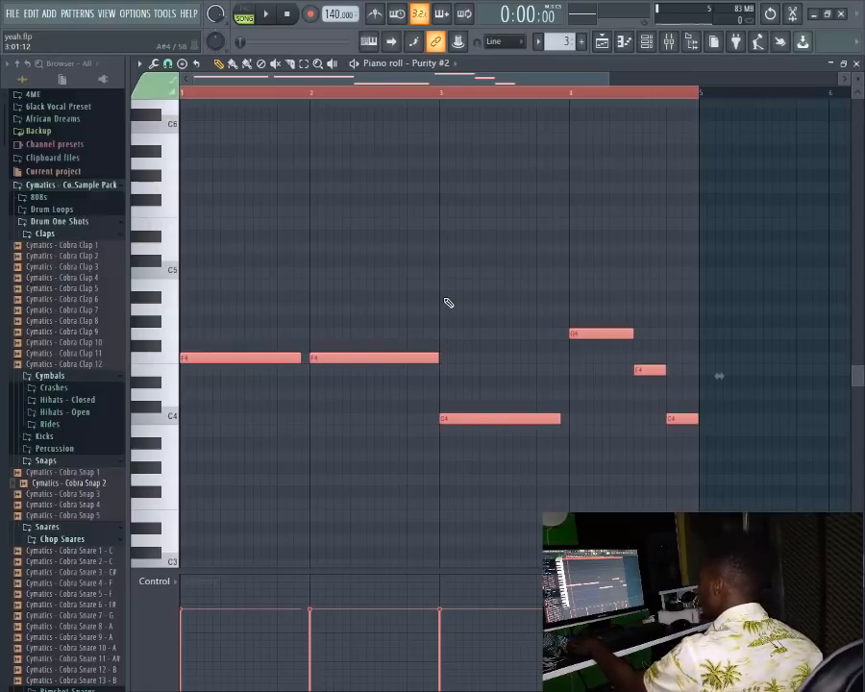
Step: Play the beat with the quantized bass line, close the piano roll, and stop playback
{"action": "key", "text": "space"}
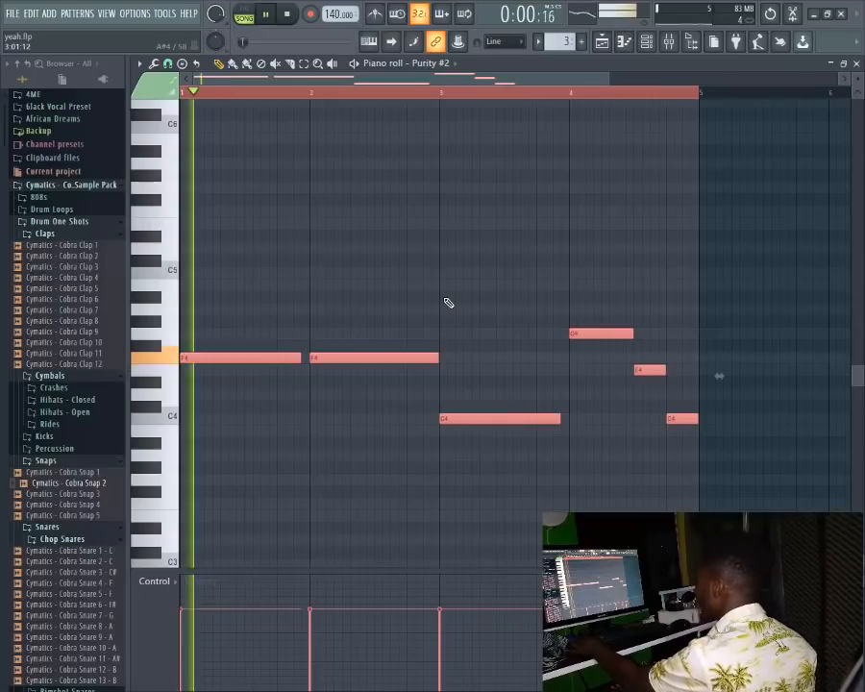
{"action": "key", "text": "space"}
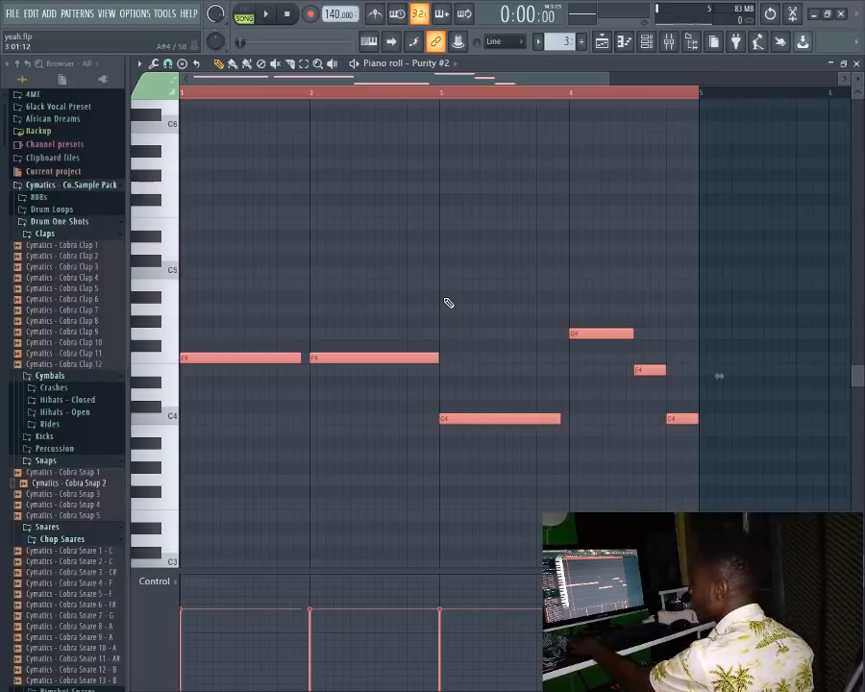
{"action": "key", "text": "space"}
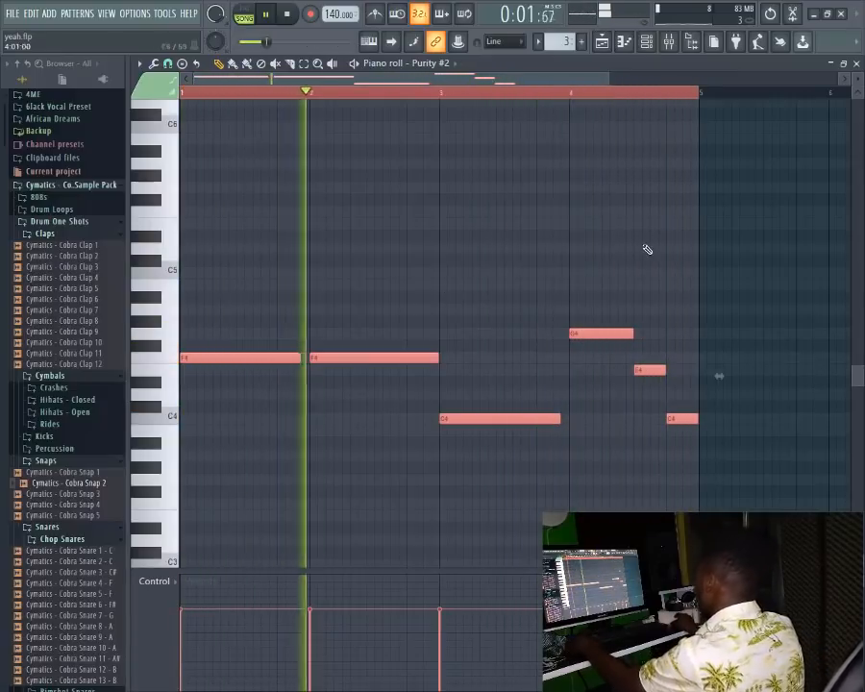
{"action": "left_click", "coordinate": [857, 63]}
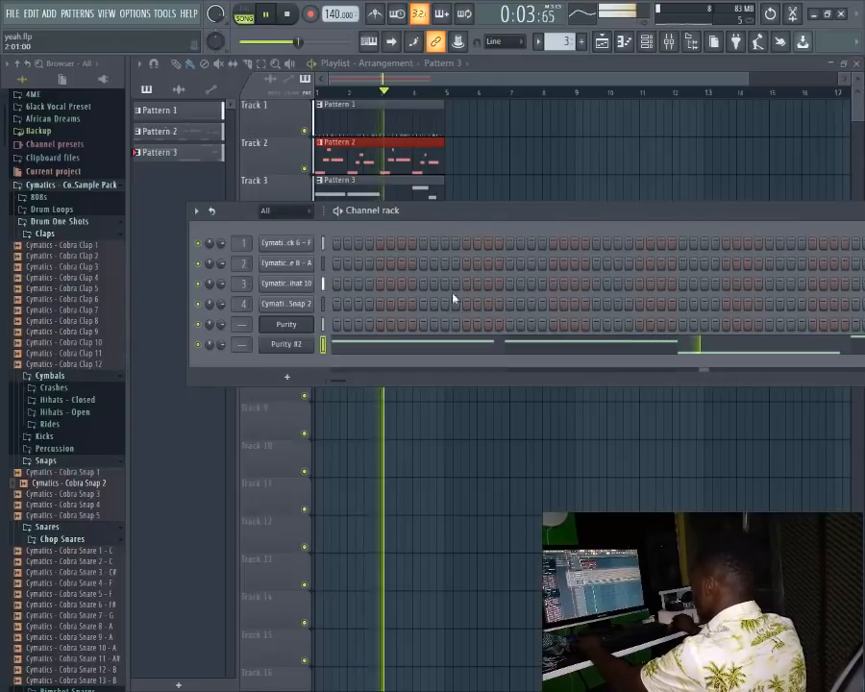
{"action": "key", "text": "space"}
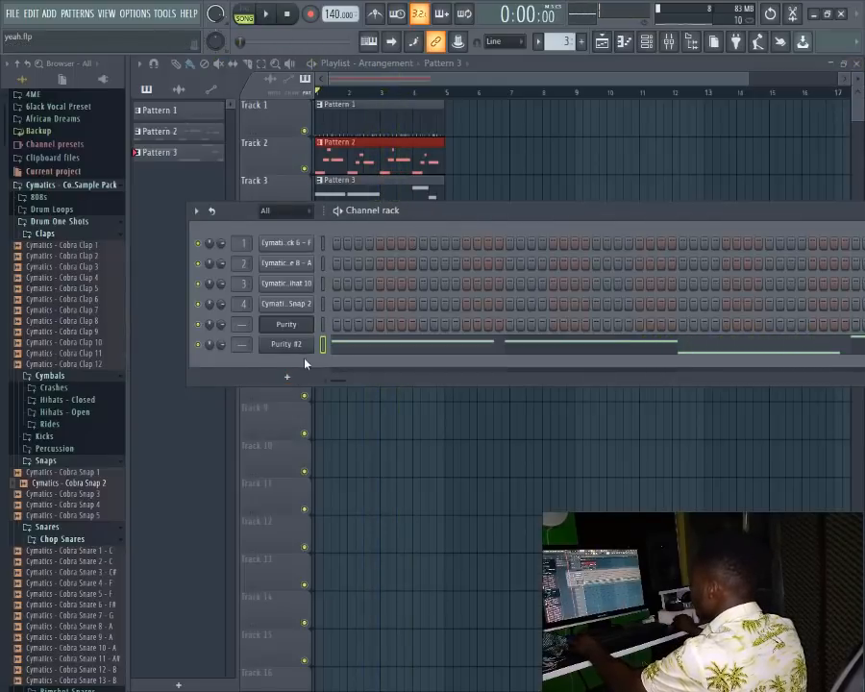
Step: Add a third Purity channel and load the Tine EP 3 preset from its Piano category
{"action": "left_click", "coordinate": [287, 377]}
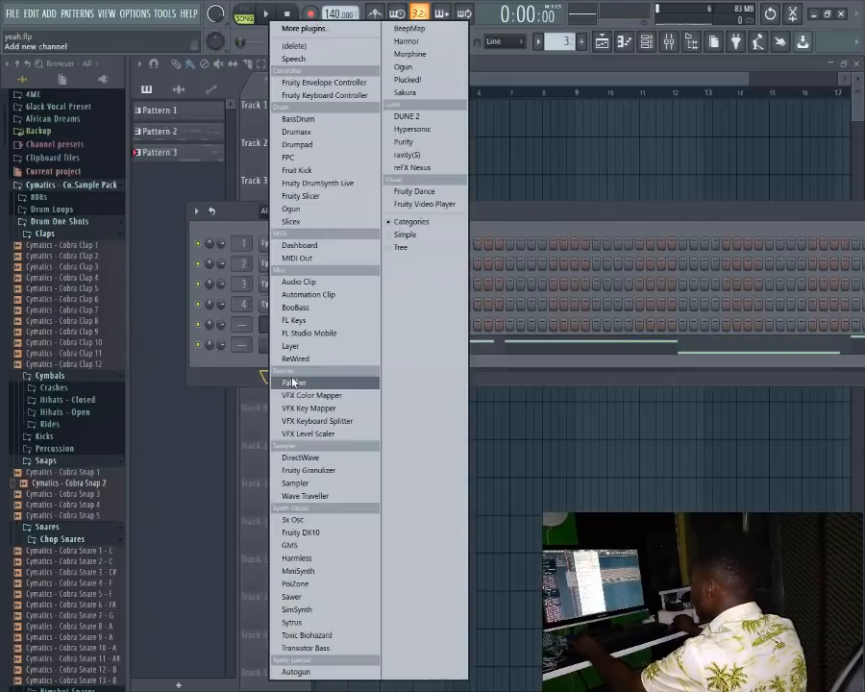
{"action": "left_click", "coordinate": [404, 142]}
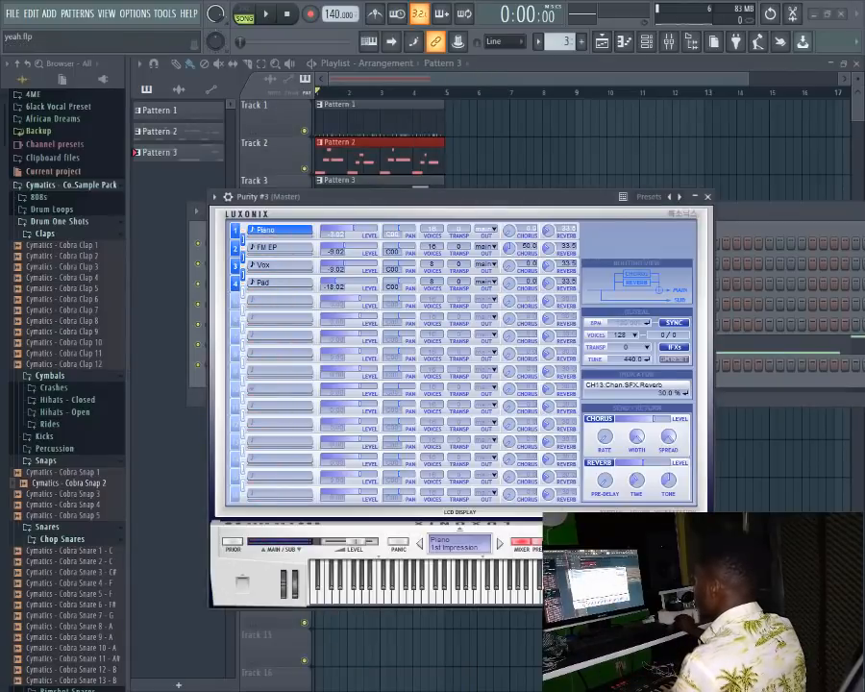
{"action": "left_click", "coordinate": [547, 542]}
{"action": "left_click", "coordinate": [503, 341]}
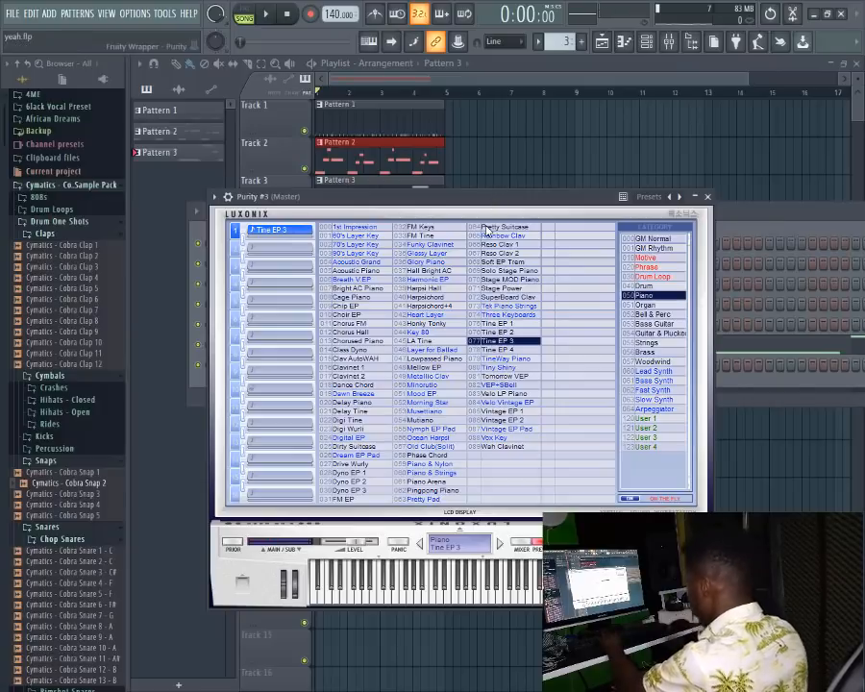
Step: Play the beat several times to rehearse a Tine EP 3 part over it, stopping playback at the end
{"action": "key", "text": "space"}
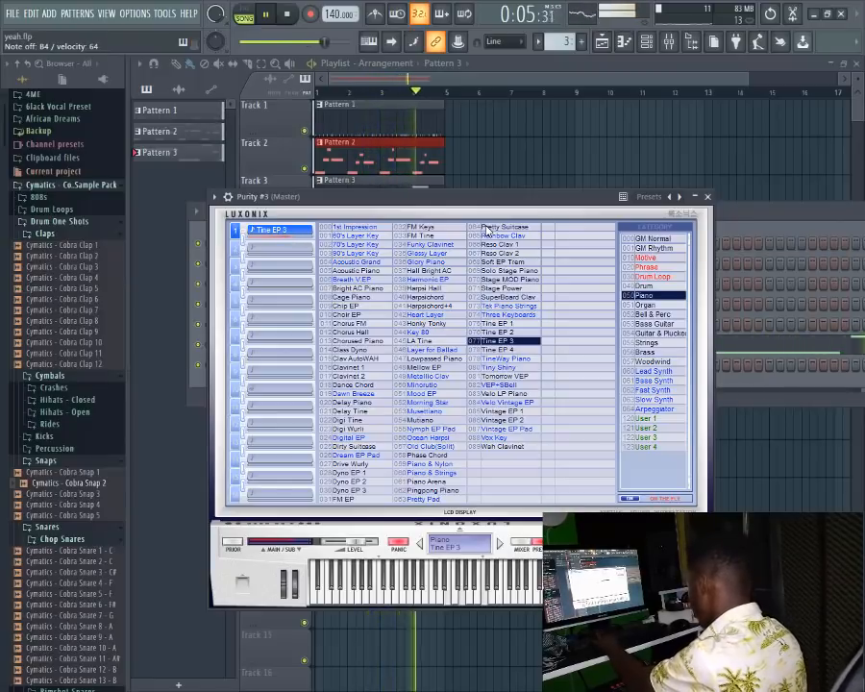
{"action": "key", "text": "space"}
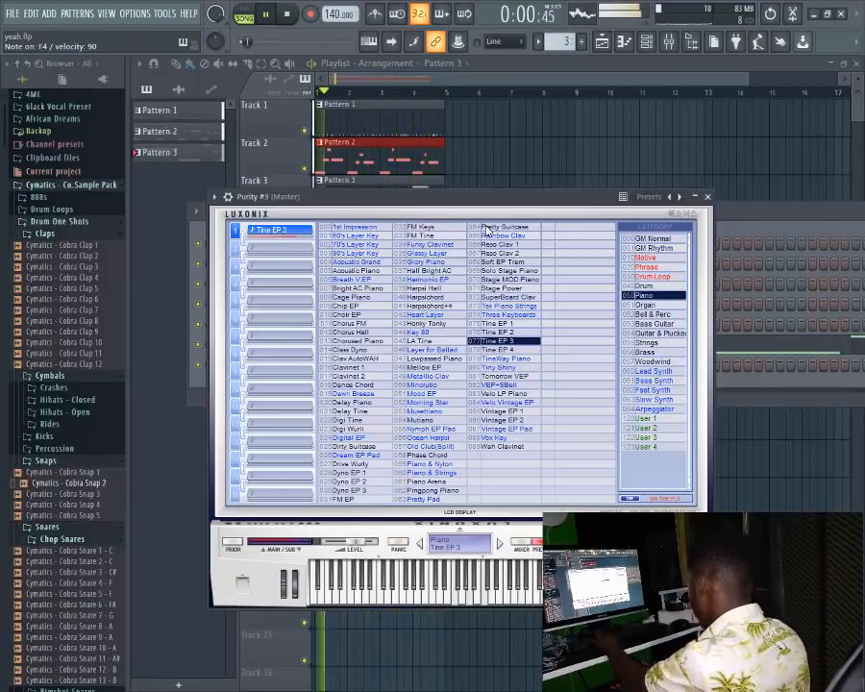
{"action": "key", "text": "space"}
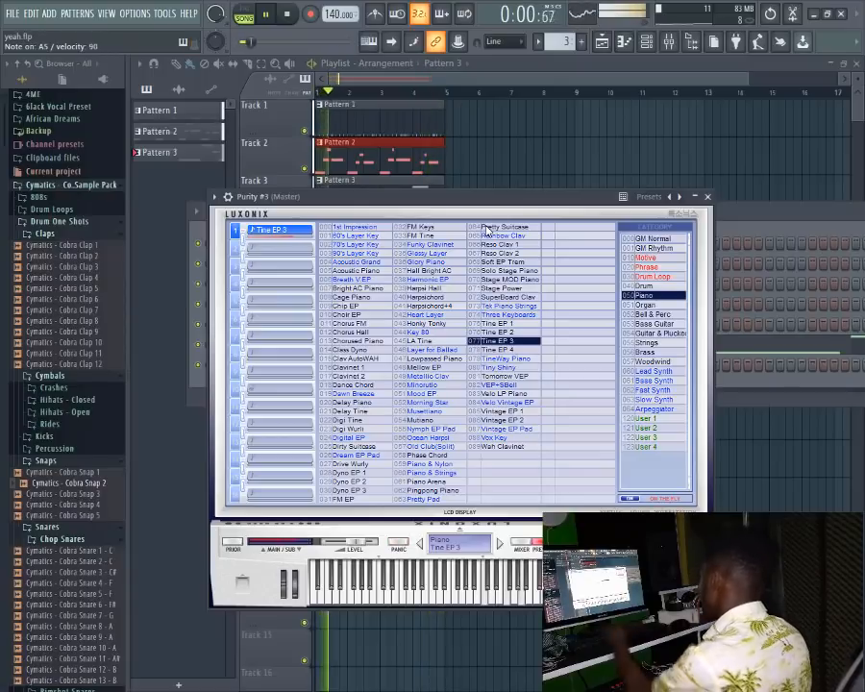
{"action": "key", "text": "space"}
Step: Close the Purity #3 window, switch to empty Pattern 4, record C5-F5-A5 and C5-E5-G5 chords, and hide the channel rack
{"action": "left_click", "coordinate": [707, 197]}
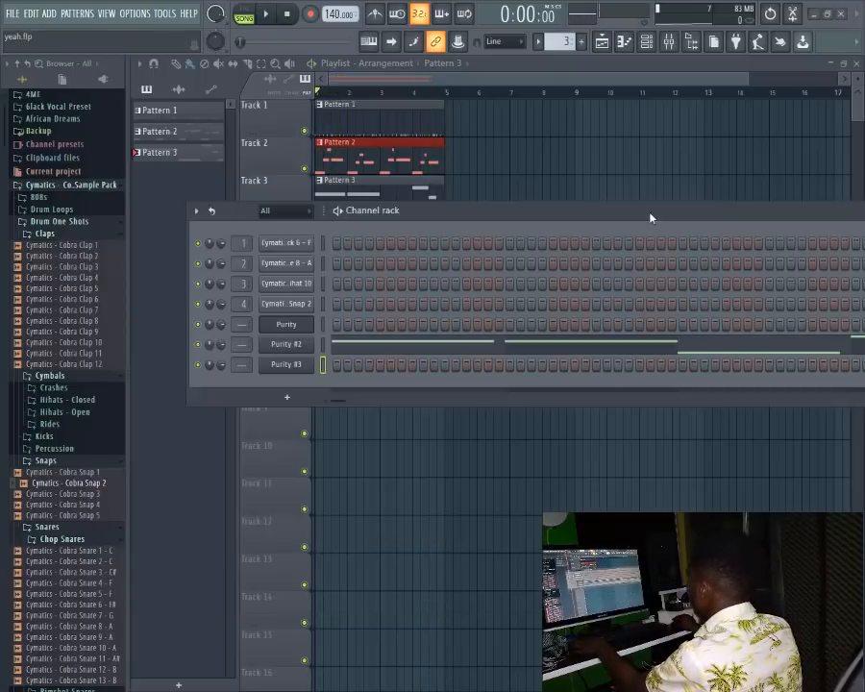
{"action": "left_click_drag", "start_coordinate": [563, 41], "coordinate": [563, 35]}
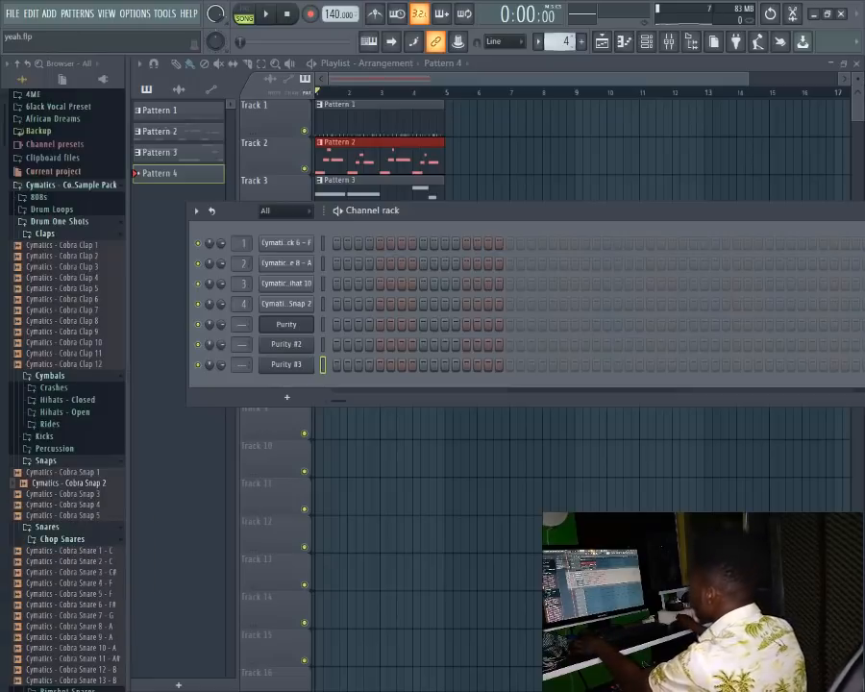
{"action": "key", "text": "F6"}
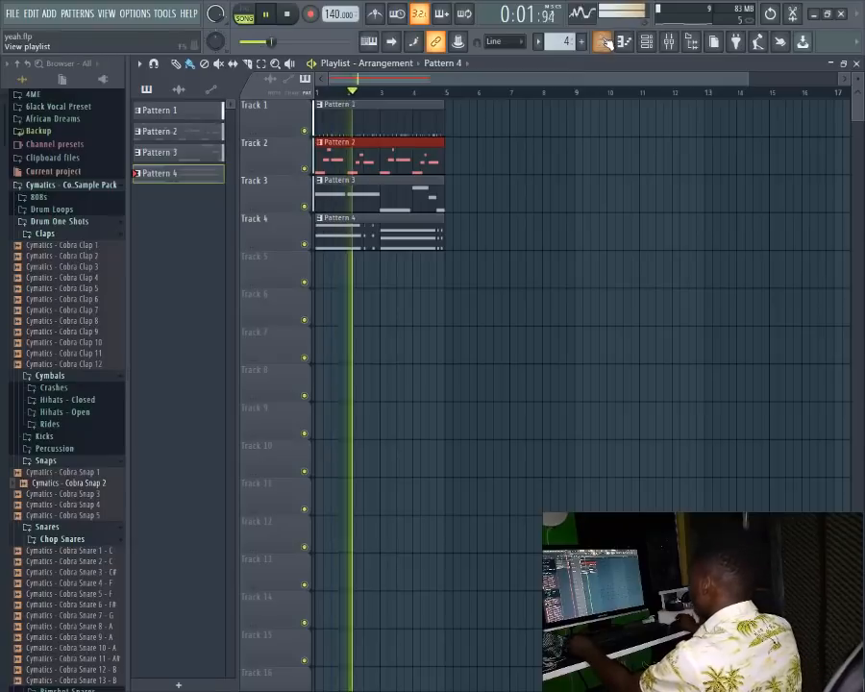
Step: Open Pattern 4's recorded chords in the piano roll, quantize all the notes, and close the piano roll
{"action": "double_click", "coordinate": [373, 233]}
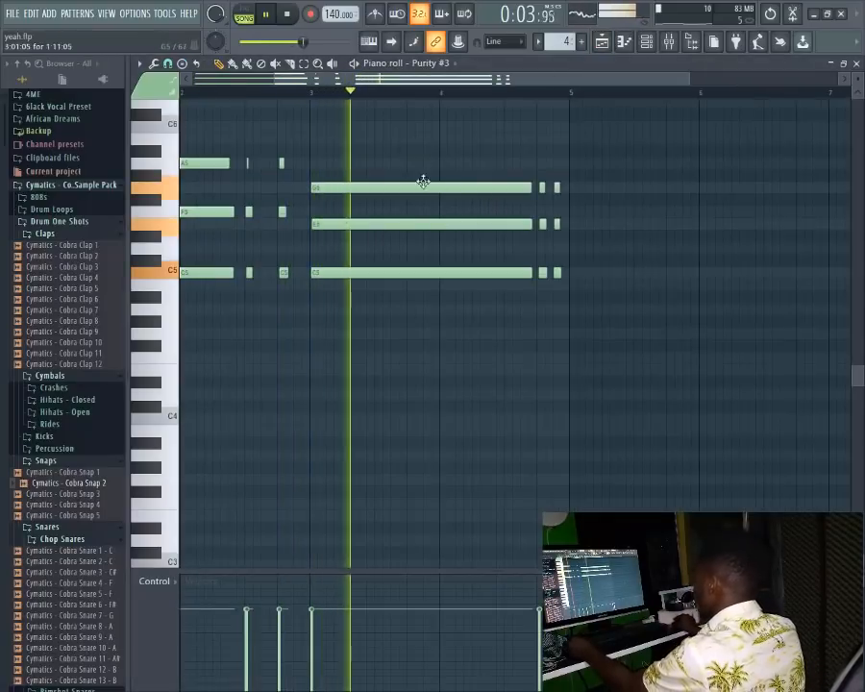
{"action": "key", "text": "ctrl+a"}
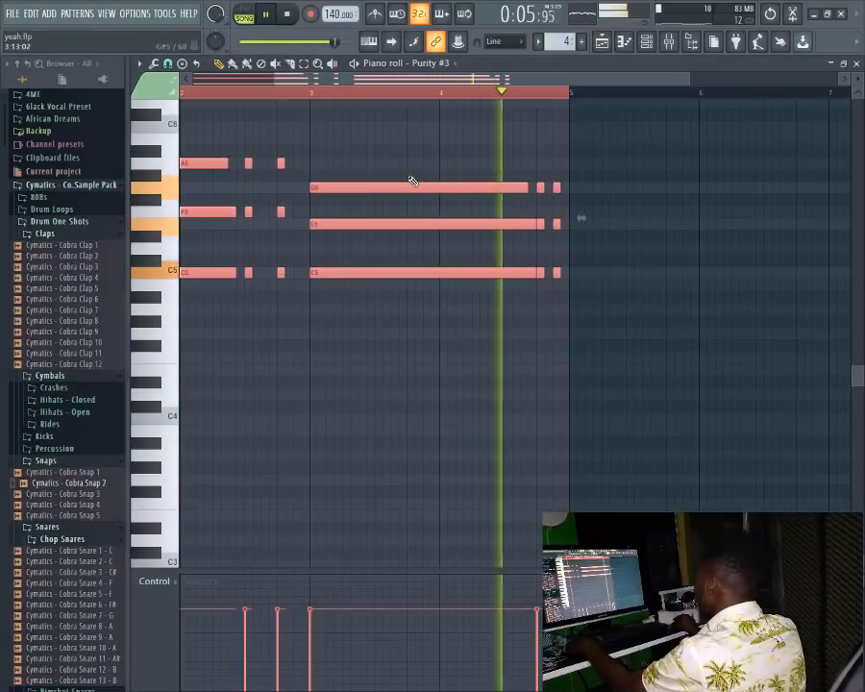
{"action": "key", "text": "ctrl+q"}
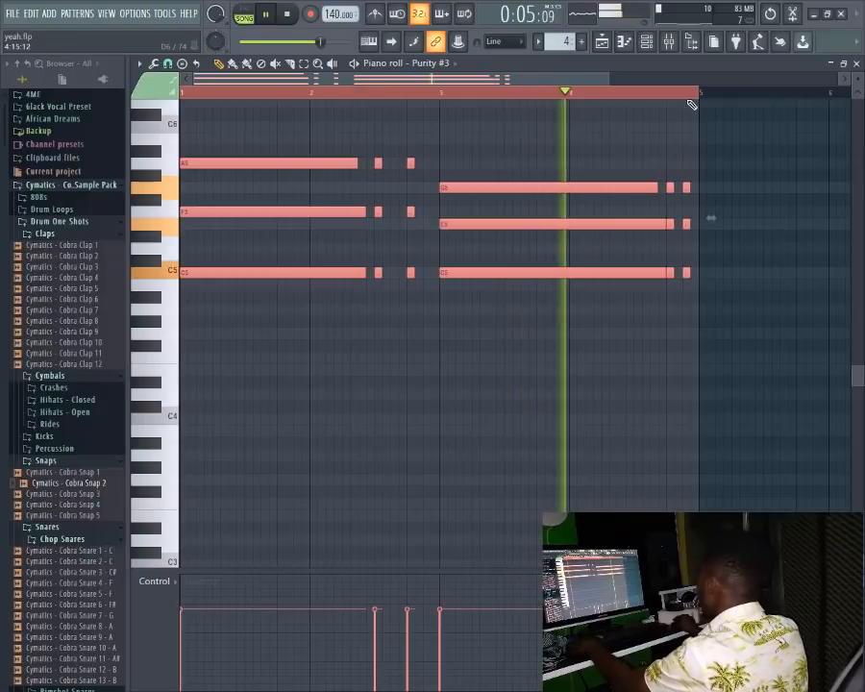
{"action": "left_click", "coordinate": [856, 64]}
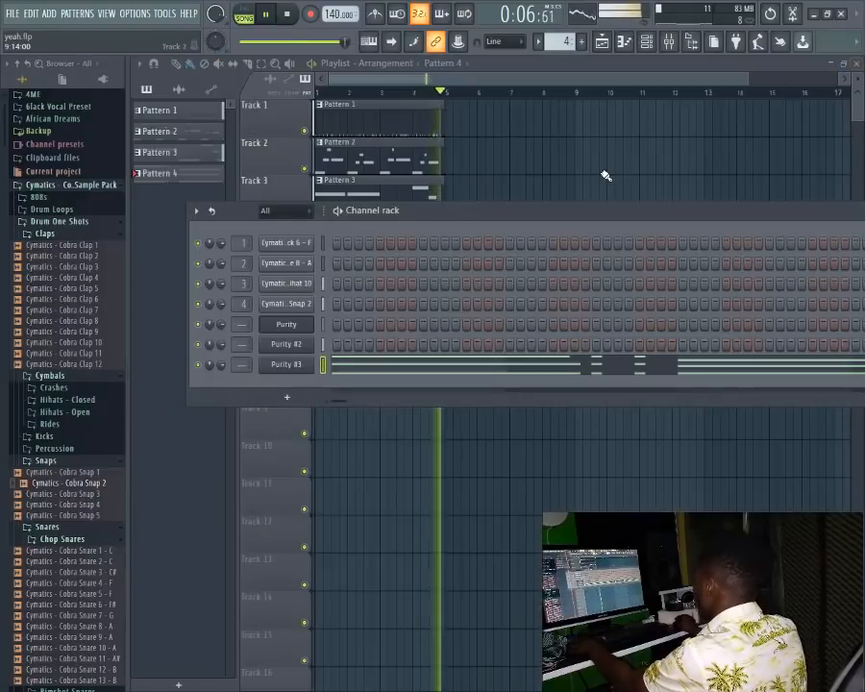
Step: Audition Tine EP 4, Tiny Shiny, Tomorrow VEP and Tine EP 3 on Purity #3 during playback, and load Tine EP 1
{"action": "left_click", "coordinate": [301, 369]}
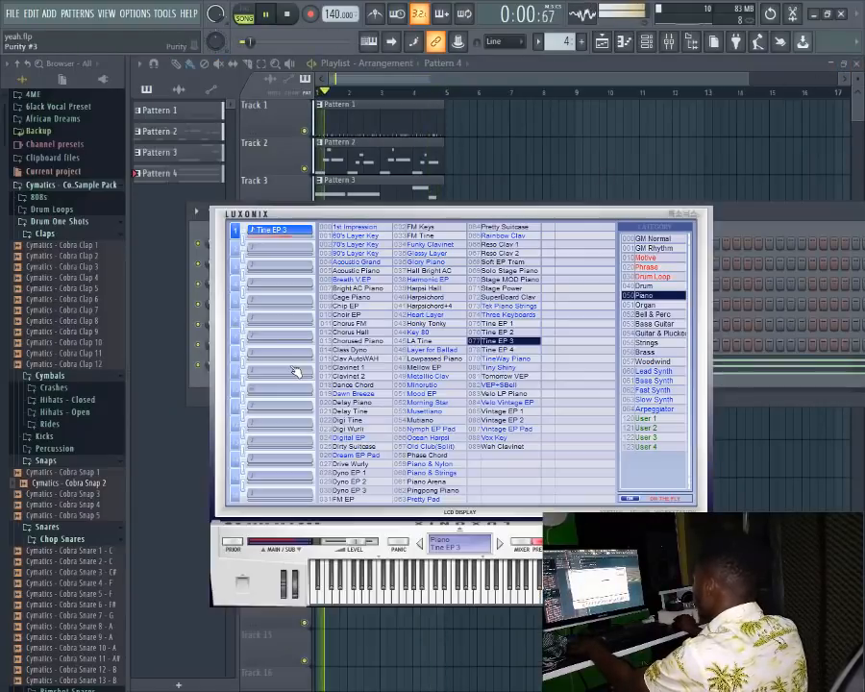
{"action": "left_click", "coordinate": [502, 351]}
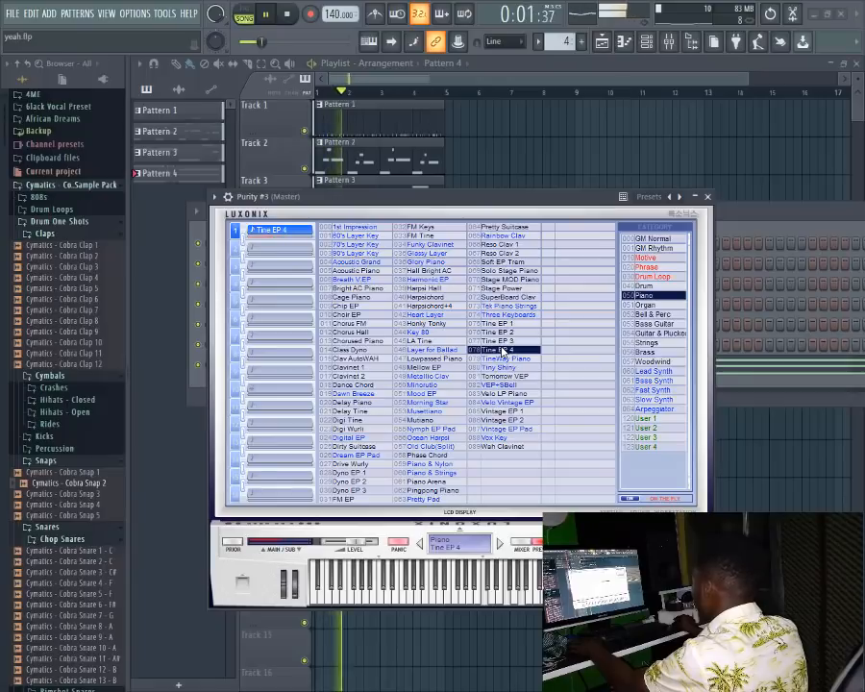
{"action": "left_click", "coordinate": [504, 367]}
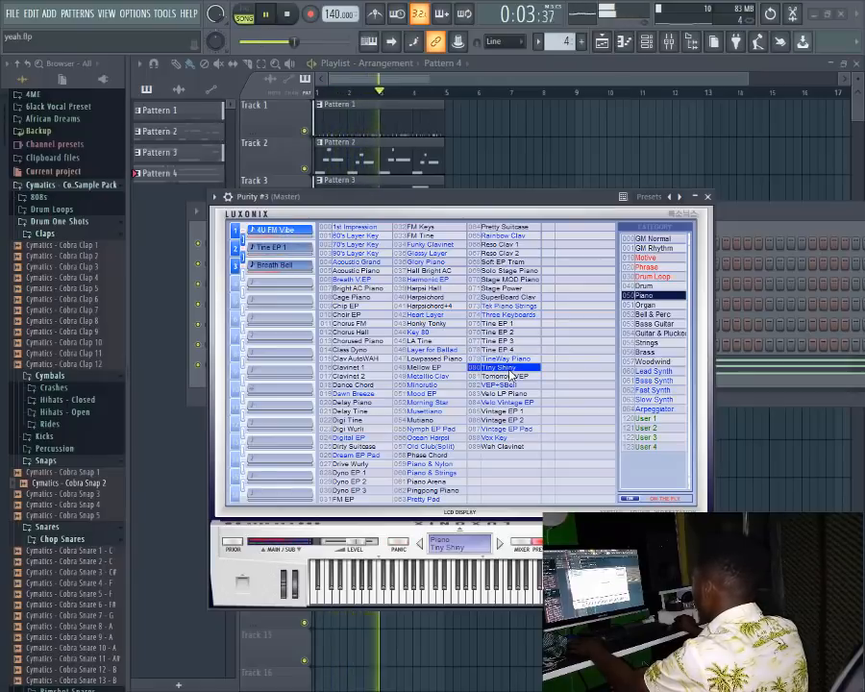
{"action": "left_click", "coordinate": [510, 376]}
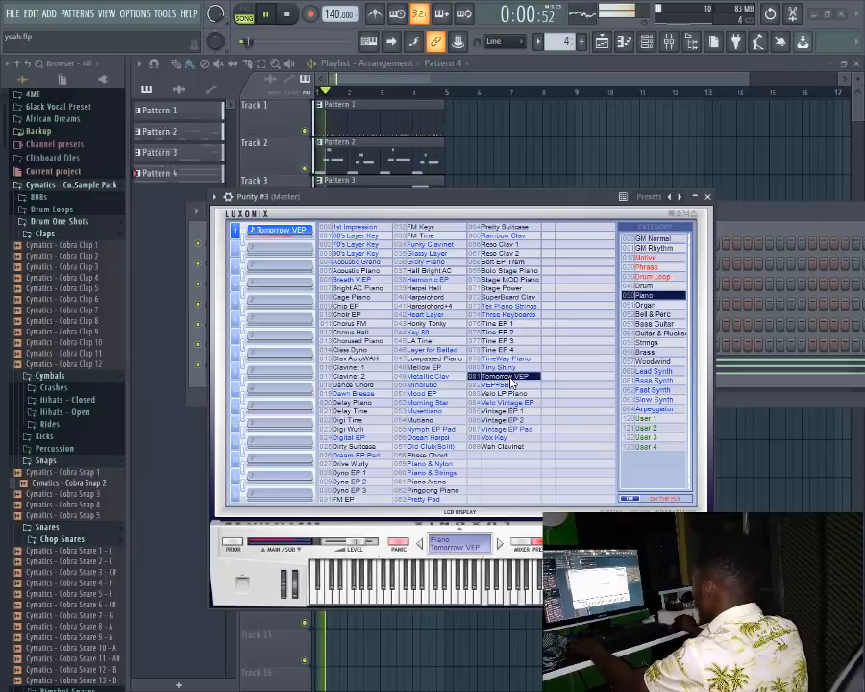
{"action": "left_click", "coordinate": [506, 351]}
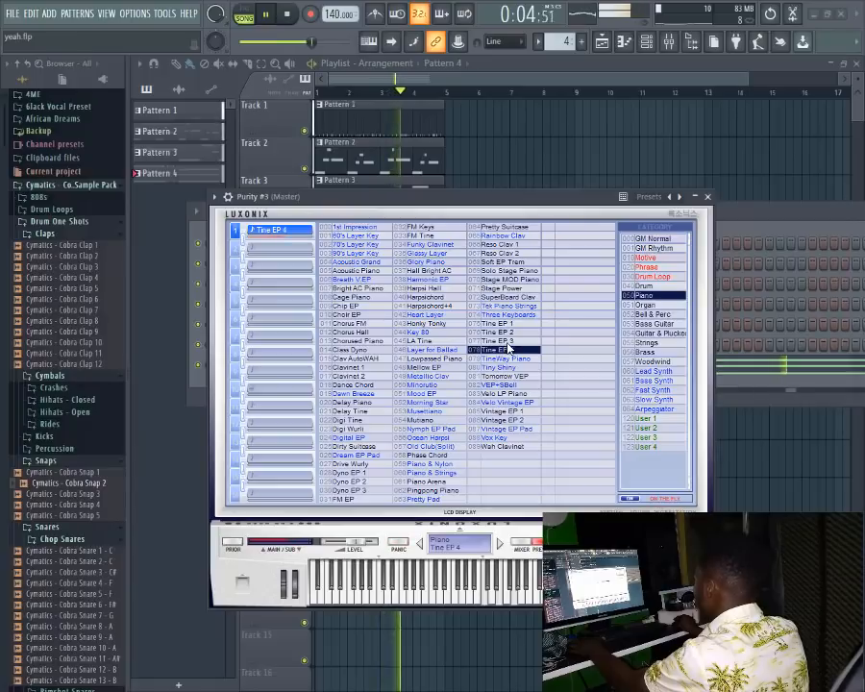
{"action": "left_click", "coordinate": [500, 341]}
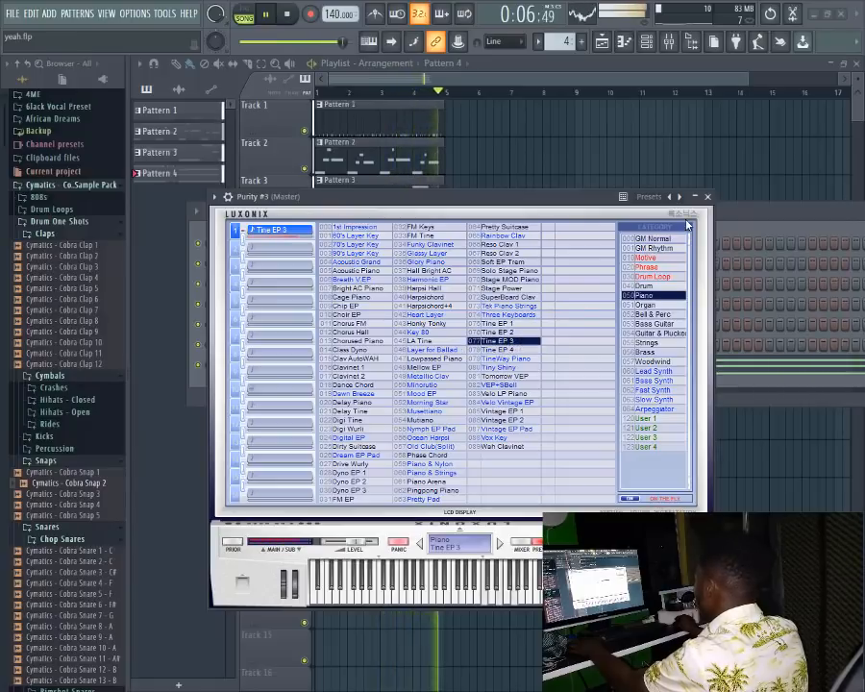
{"action": "left_click", "coordinate": [500, 324]}
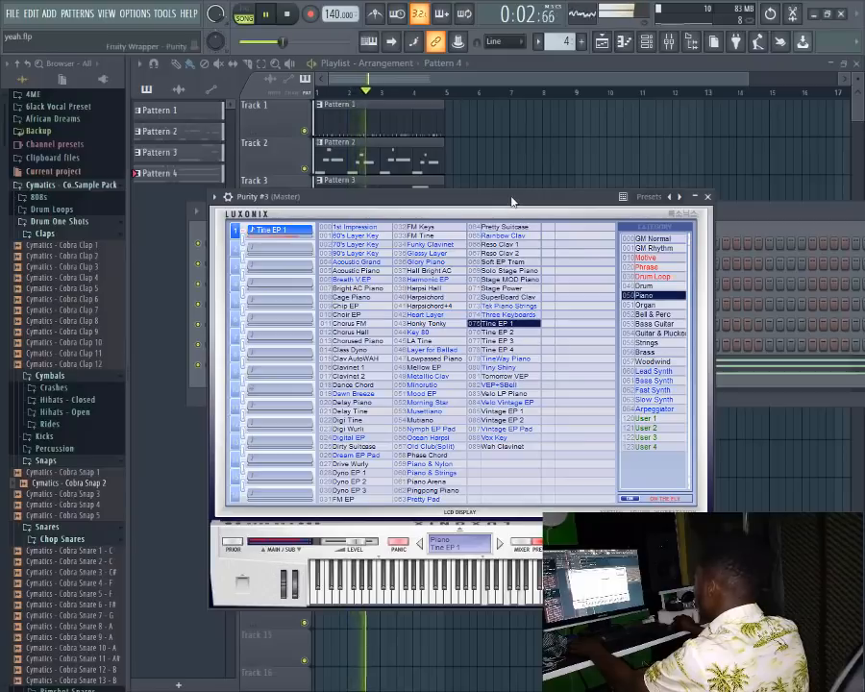
Step: Audition Tine EP 2, Velo LP Piano, Velo Vintage EP, Vintage EP 2 and Vox Key, load Tine EP 3, stop playback, and close Purity #3
{"action": "left_click", "coordinate": [499, 333]}
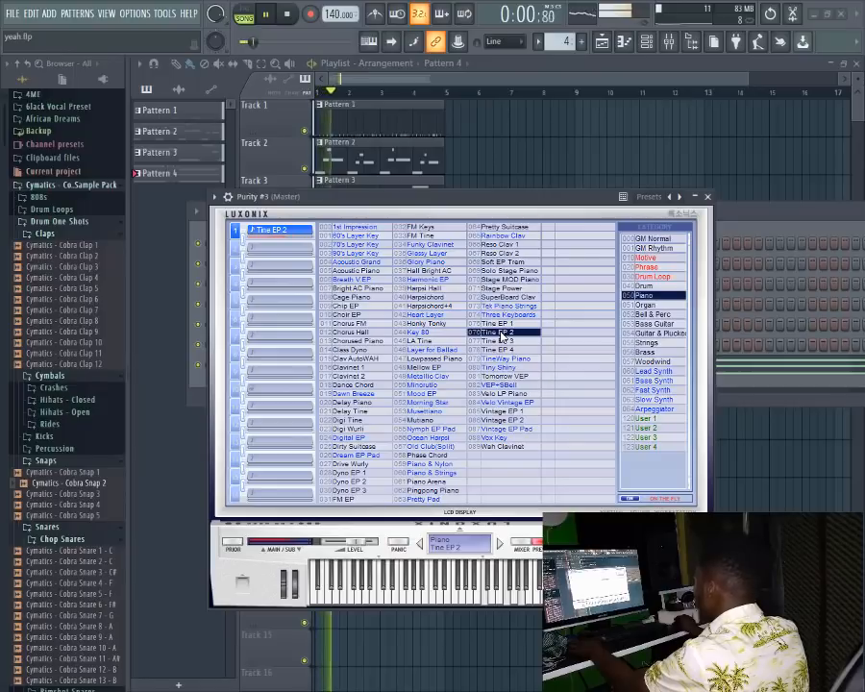
{"action": "left_click", "coordinate": [520, 395]}
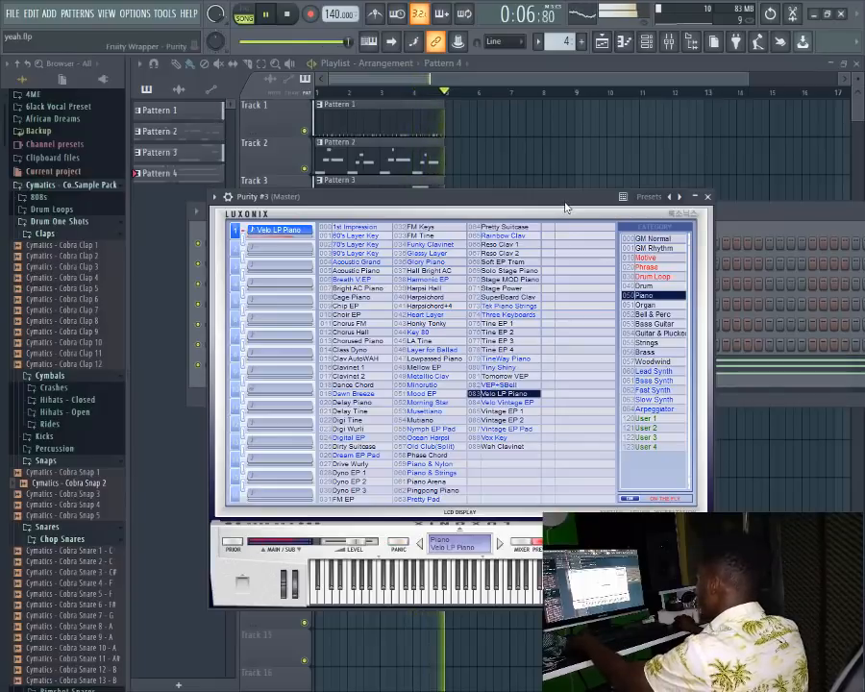
{"action": "left_click", "coordinate": [501, 404]}
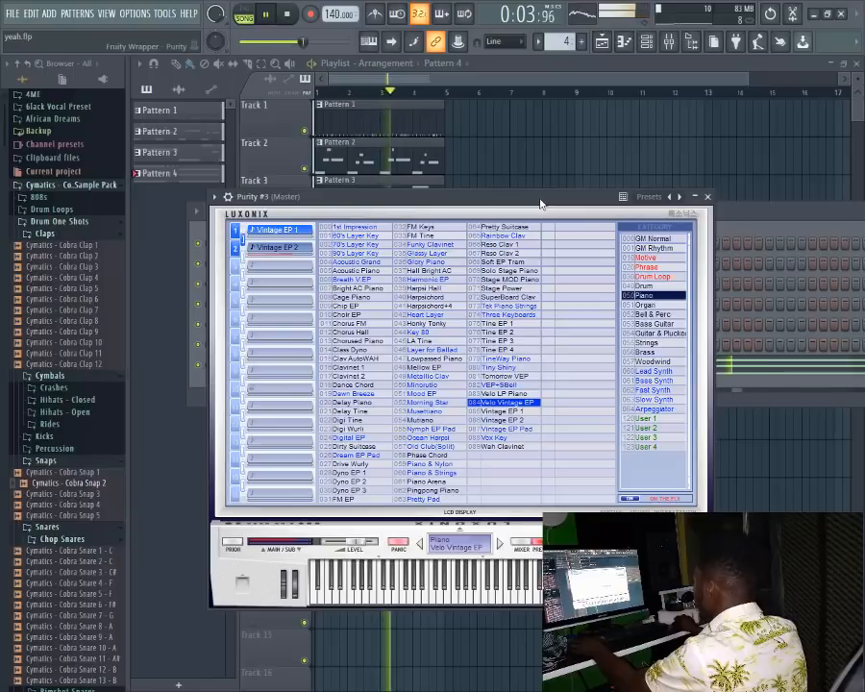
{"action": "left_click", "coordinate": [514, 421]}
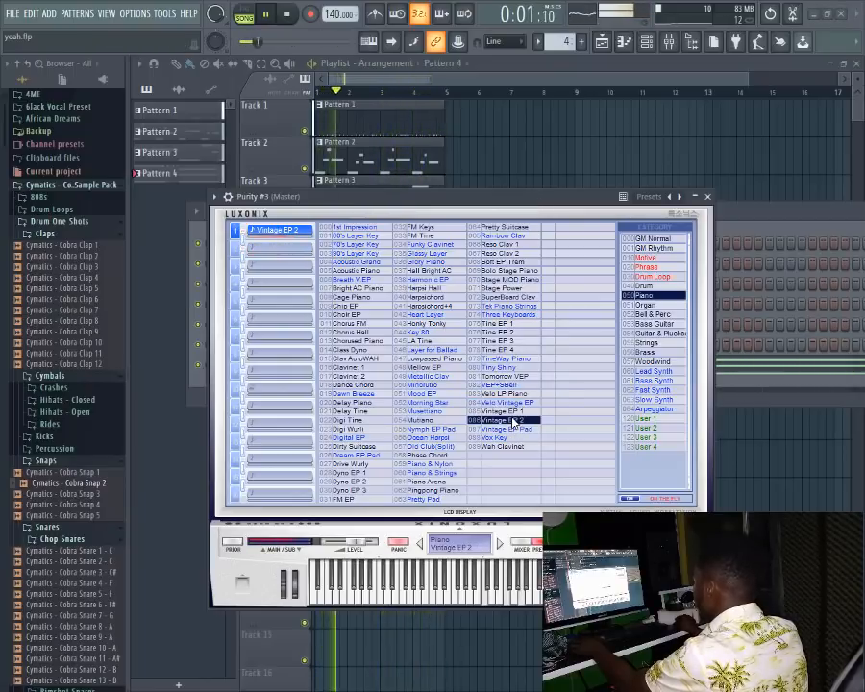
{"action": "left_click", "coordinate": [494, 437]}
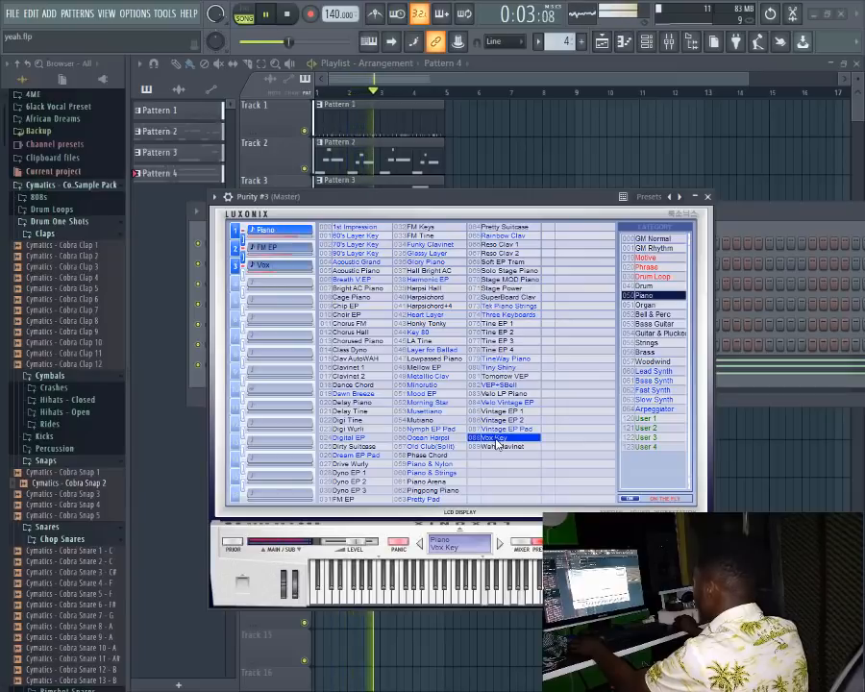
{"action": "left_click", "coordinate": [501, 342]}
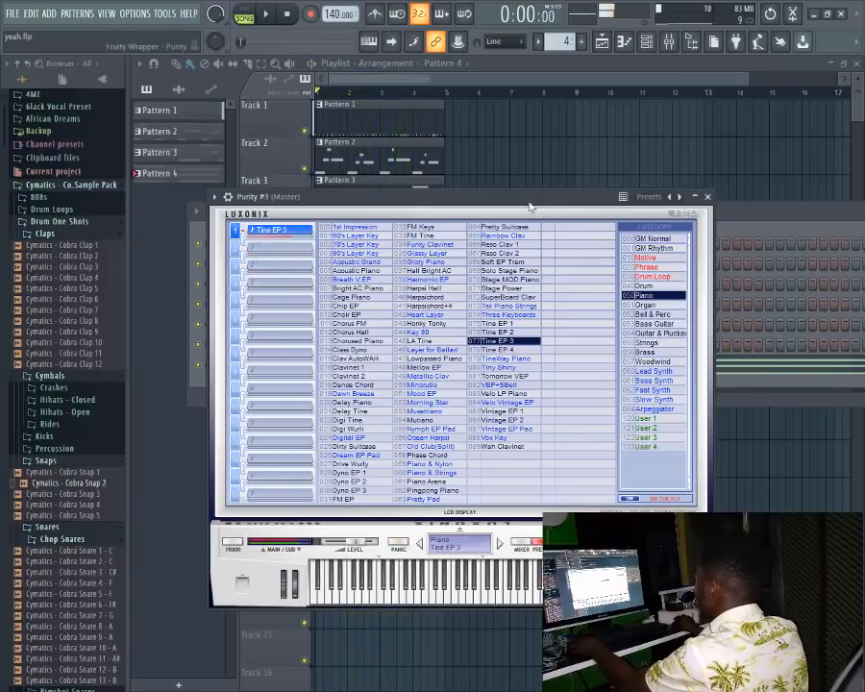
{"action": "key", "text": "space"}
{"action": "left_click", "coordinate": [708, 197]}
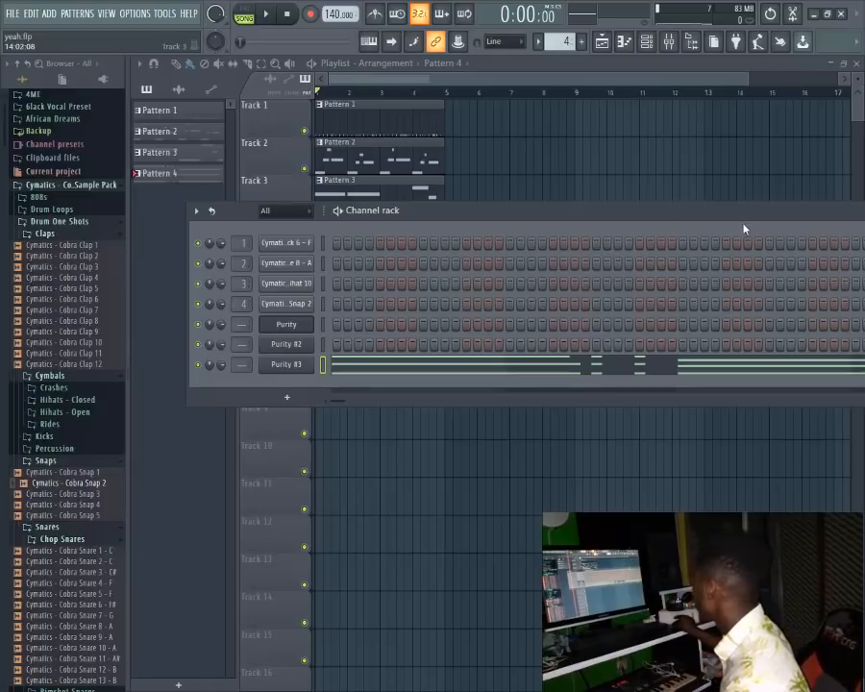
Step: Route all seven channels to separate mixer tracks starting from Insert 1, and disable the master's Fruity Limiter
{"action": "double_click", "coordinate": [322, 247]}
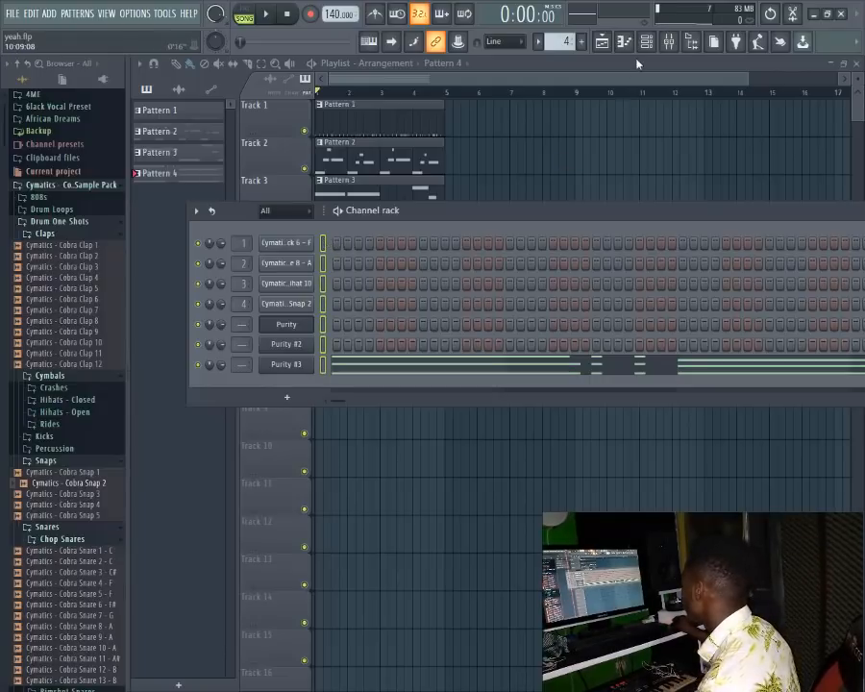
{"action": "left_click", "coordinate": [677, 45]}
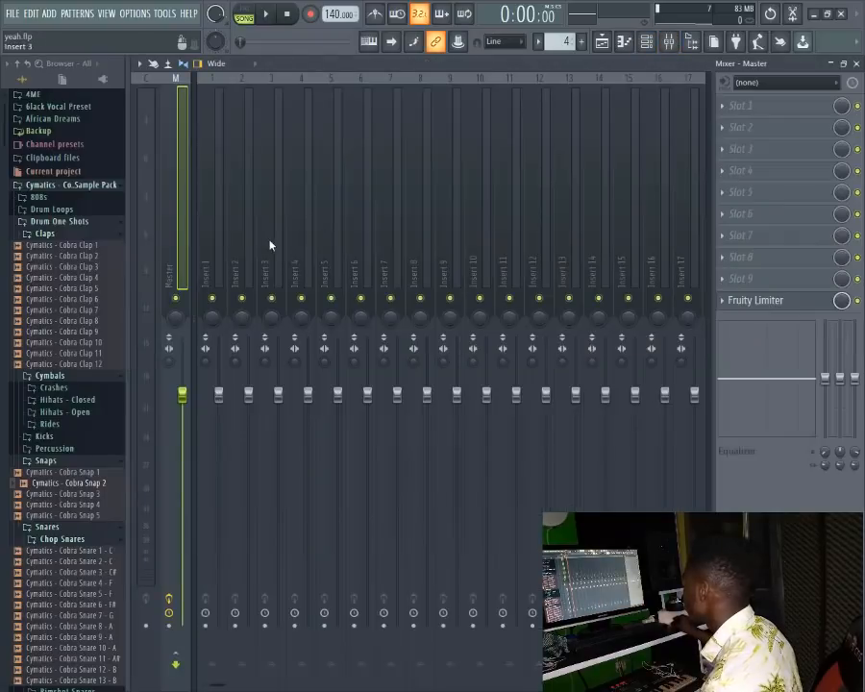
{"action": "left_click", "coordinate": [213, 253]}
{"action": "right_click", "coordinate": [213, 253]}
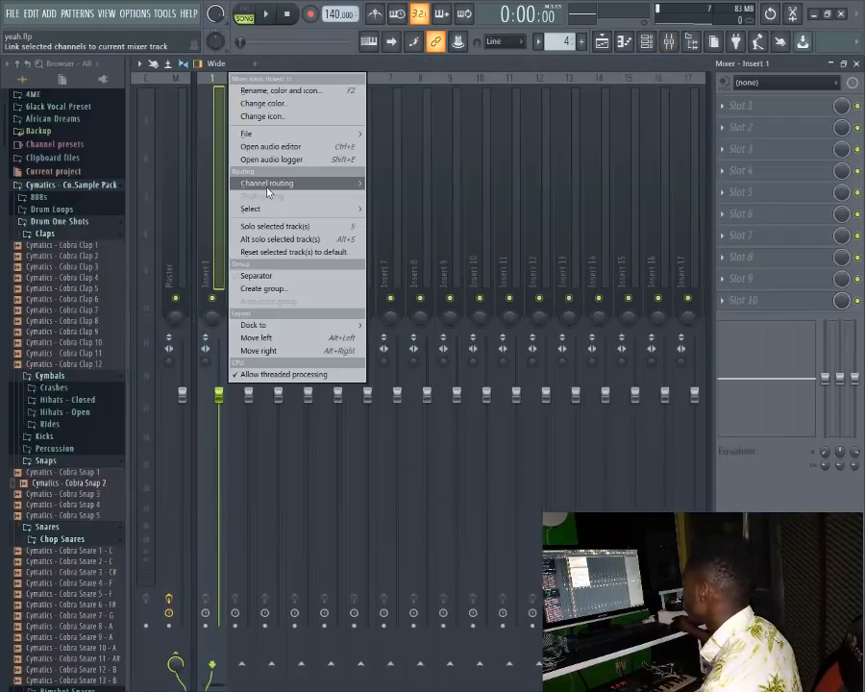
{"action": "mouse_move", "coordinate": [269, 189]}
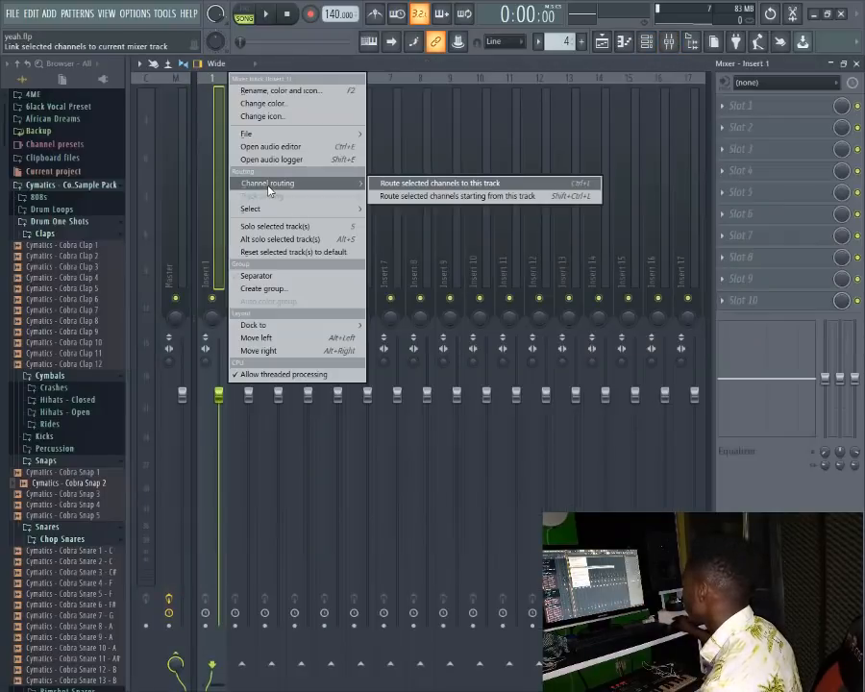
{"action": "left_click", "coordinate": [447, 197]}
{"action": "left_click", "coordinate": [180, 255]}
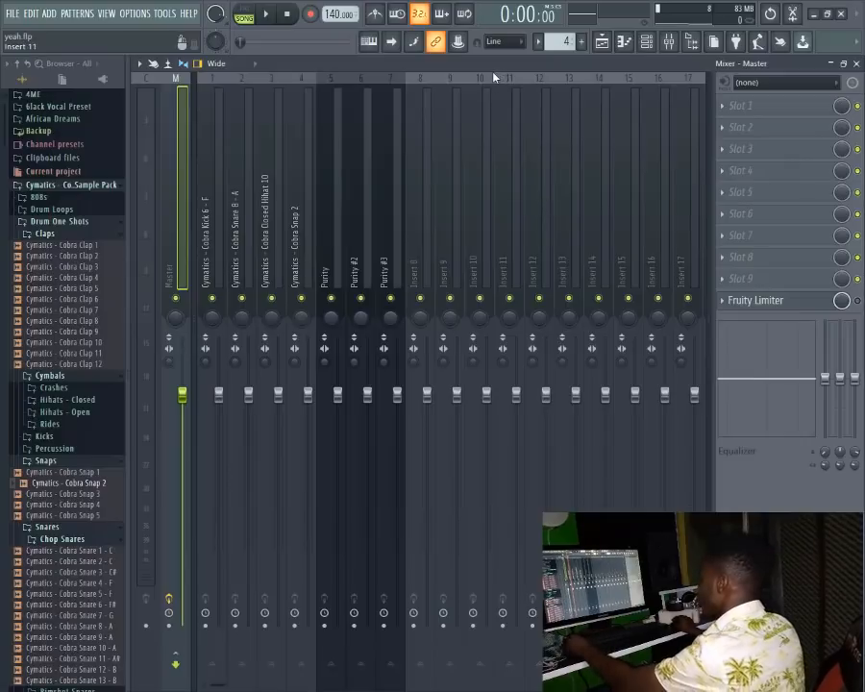
Step: Play the full beat twice to check the levels of the master and individual mixer tracks, stopping playback each time
{"action": "key", "text": "space"}
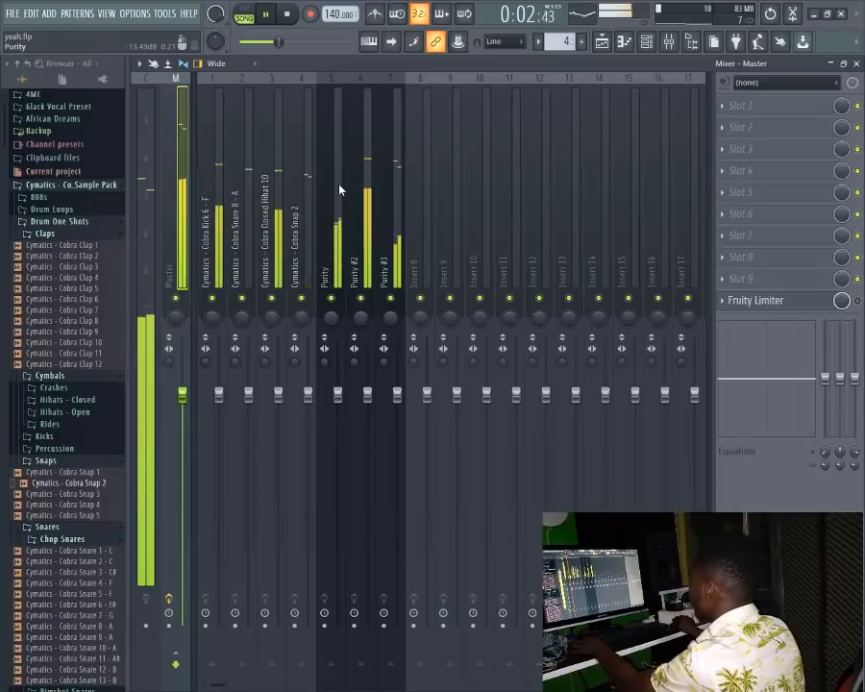
{"action": "key", "text": "space"}
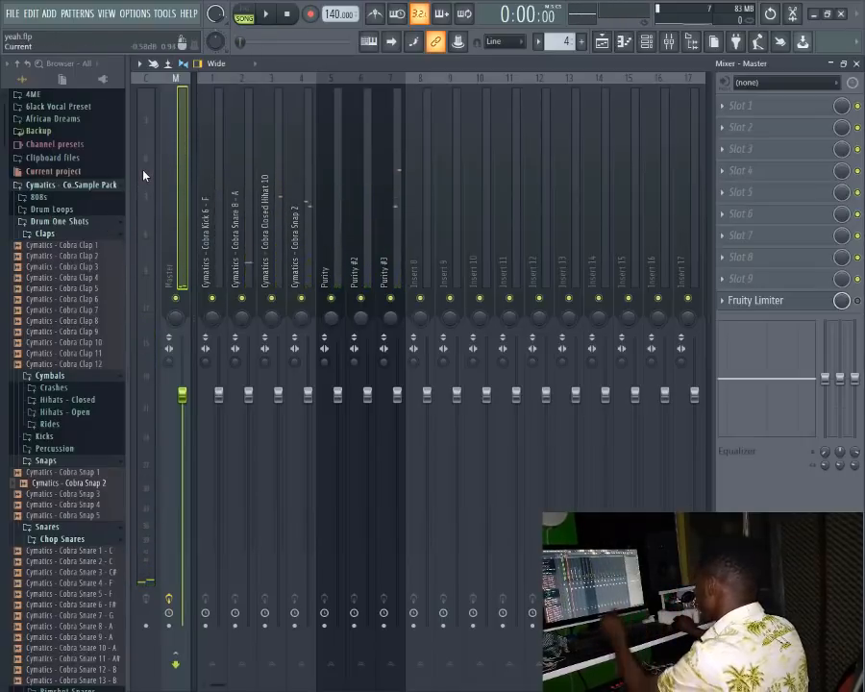
{"action": "key", "text": "space"}
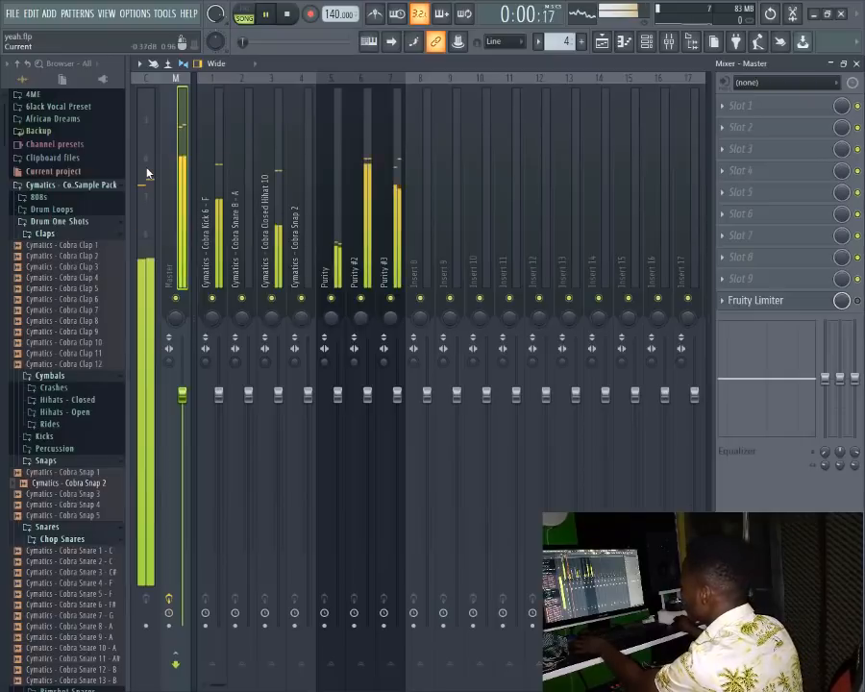
{"action": "key", "text": "space"}
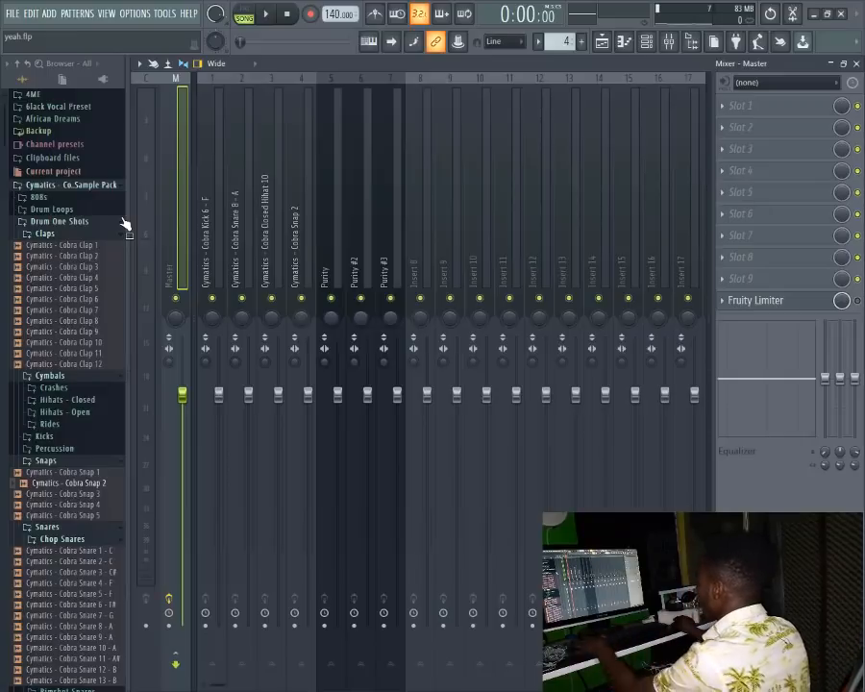
Step: Solo the Cobra Kick 6 mixer track and play the beat to check the kick's level on the master
{"action": "key", "text": "space"}
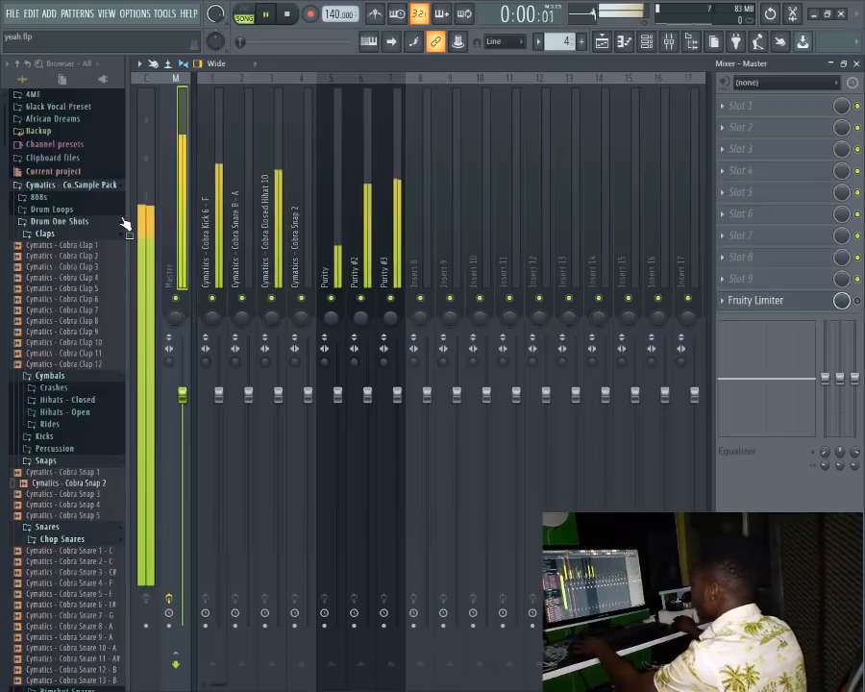
{"action": "left_click", "coordinate": [216, 303]}
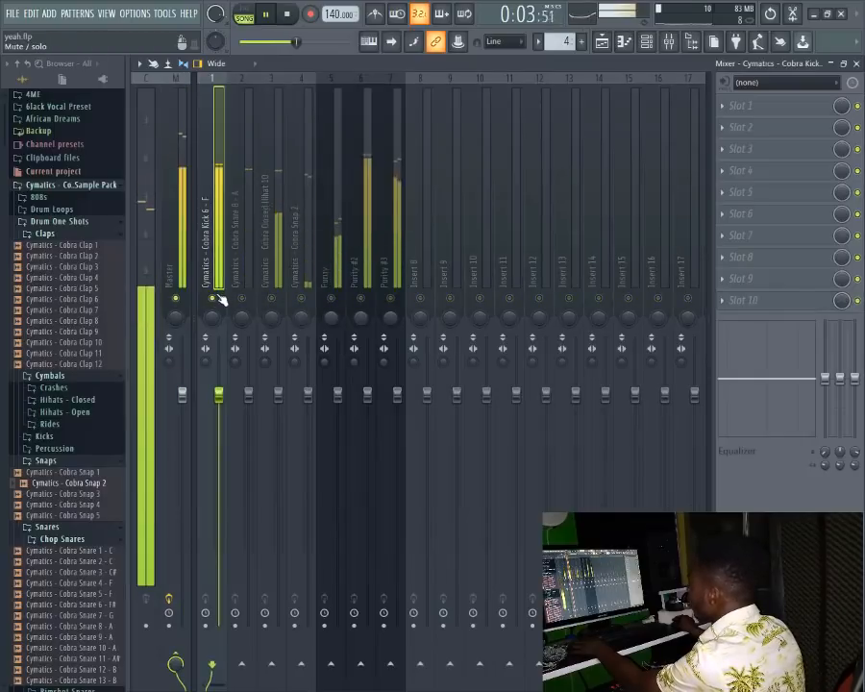
{"action": "key", "text": "space"}
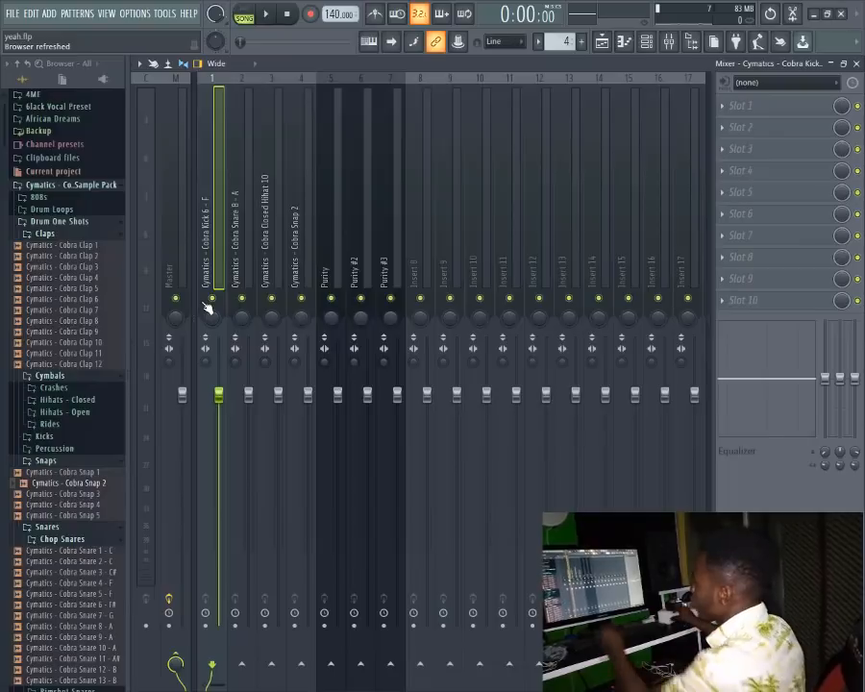
{"action": "right_click", "coordinate": [214, 300]}
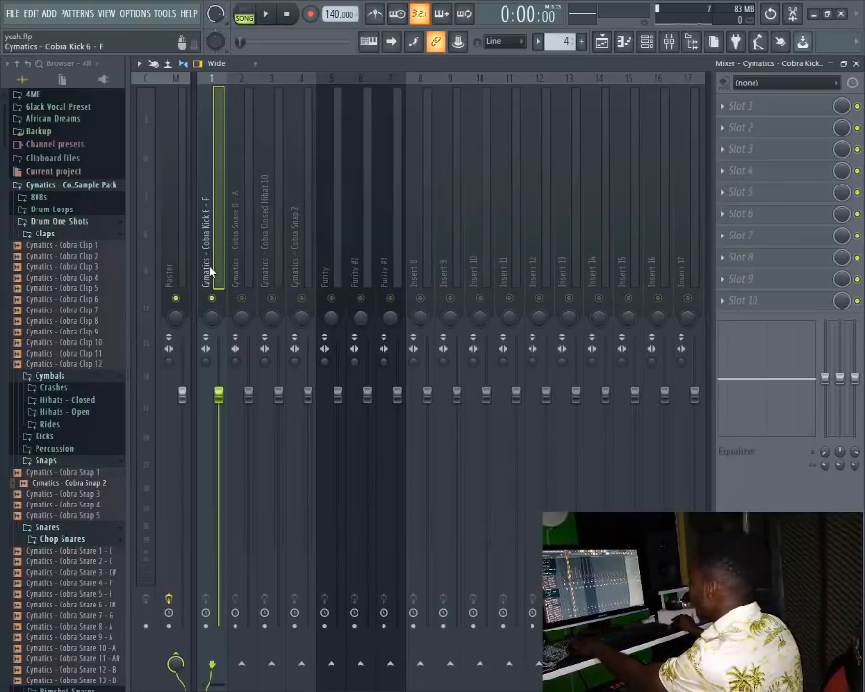
{"action": "key", "text": "space"}
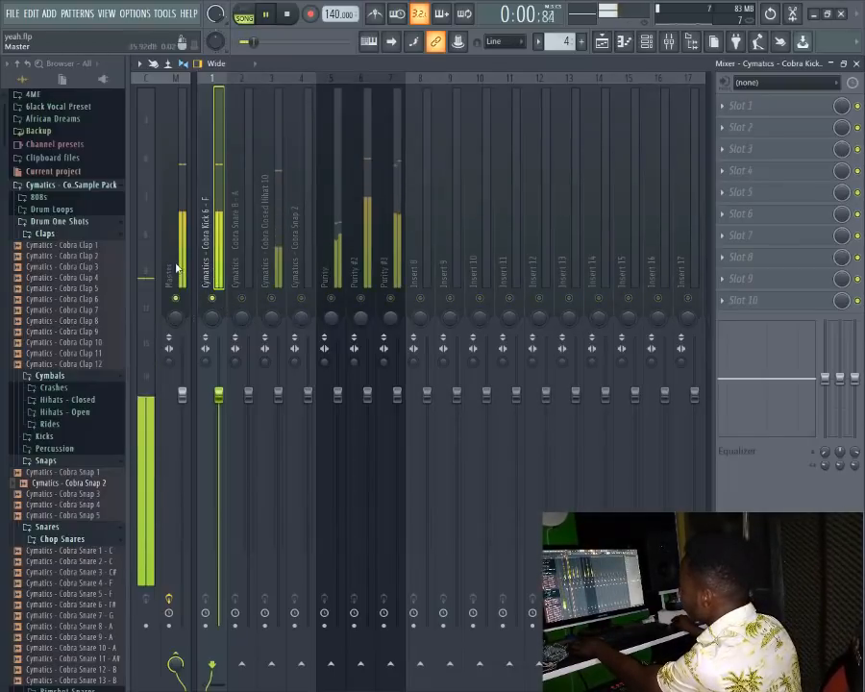
{"action": "left_click", "coordinate": [181, 268]}
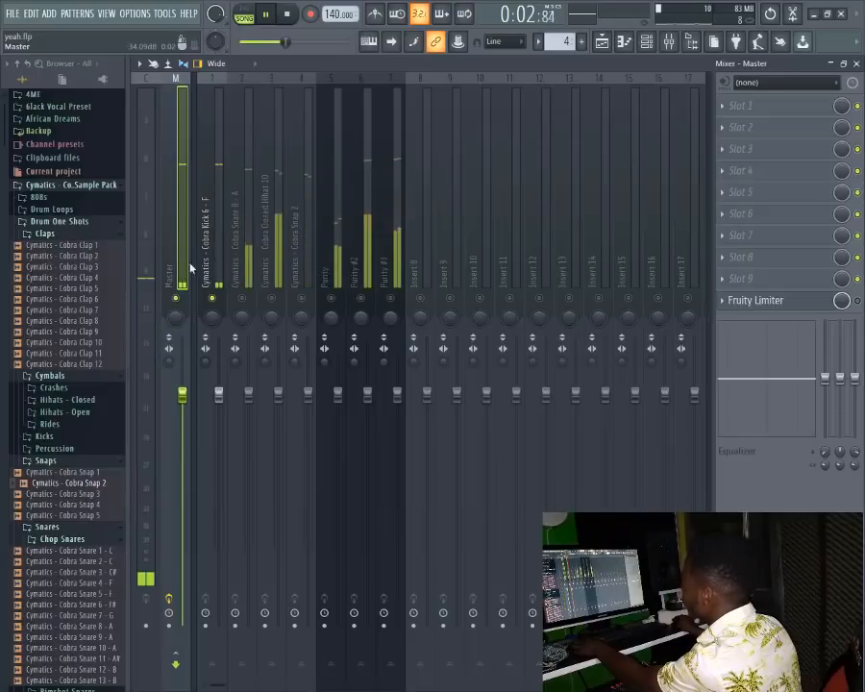
Step: Unmute the Cobra Snare 8 mixer track alongside the kick and lower its volume slightly
{"action": "left_click", "coordinate": [217, 280]}
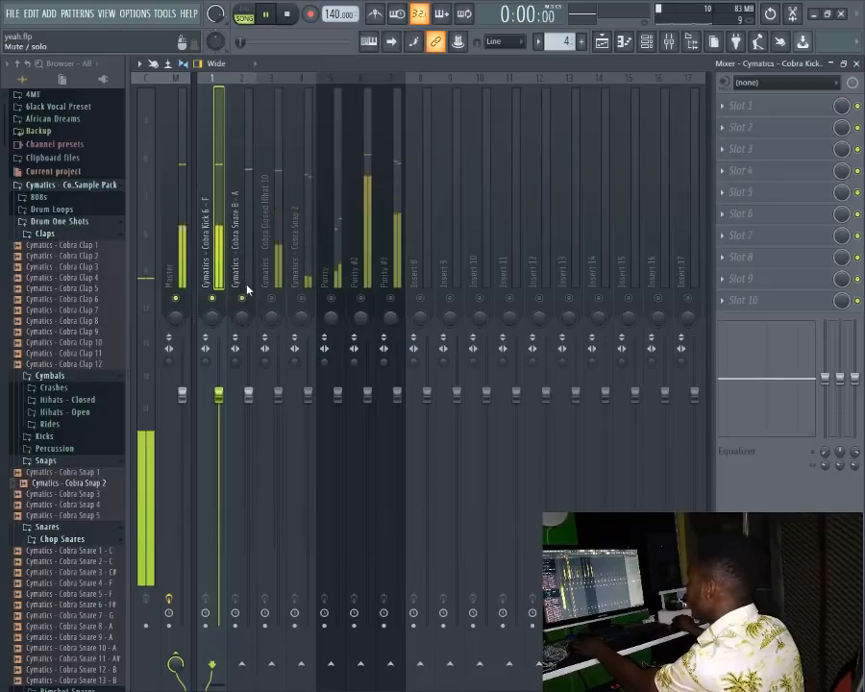
{"action": "left_click", "coordinate": [244, 277]}
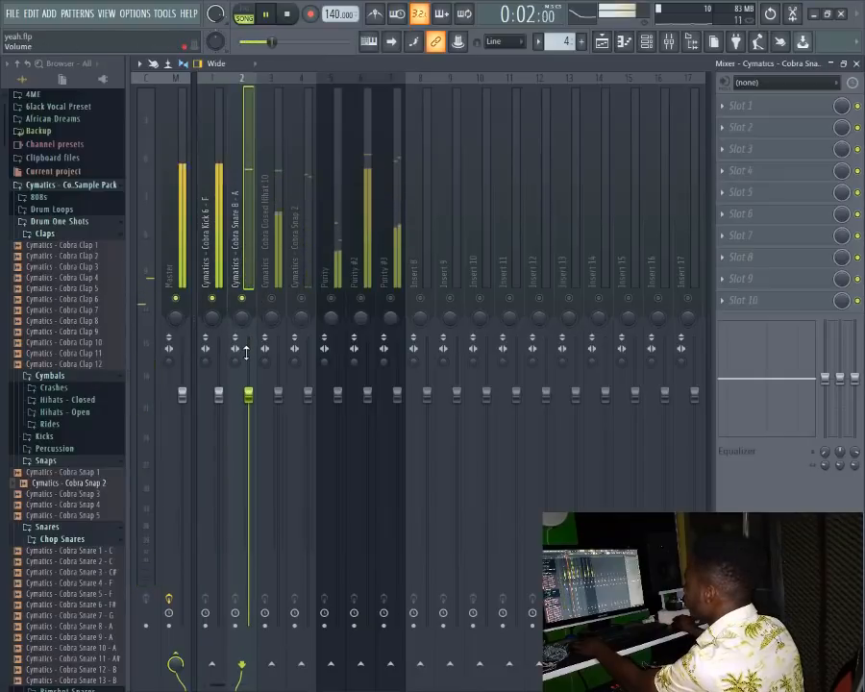
{"action": "mouse_move", "coordinate": [251, 398]}
{"action": "left_mouse_down"}
{"action": "mouse_move", "coordinate": [249, 426]}
{"action": "mouse_move", "coordinate": [248, 410]}
{"action": "left_mouse_up"}
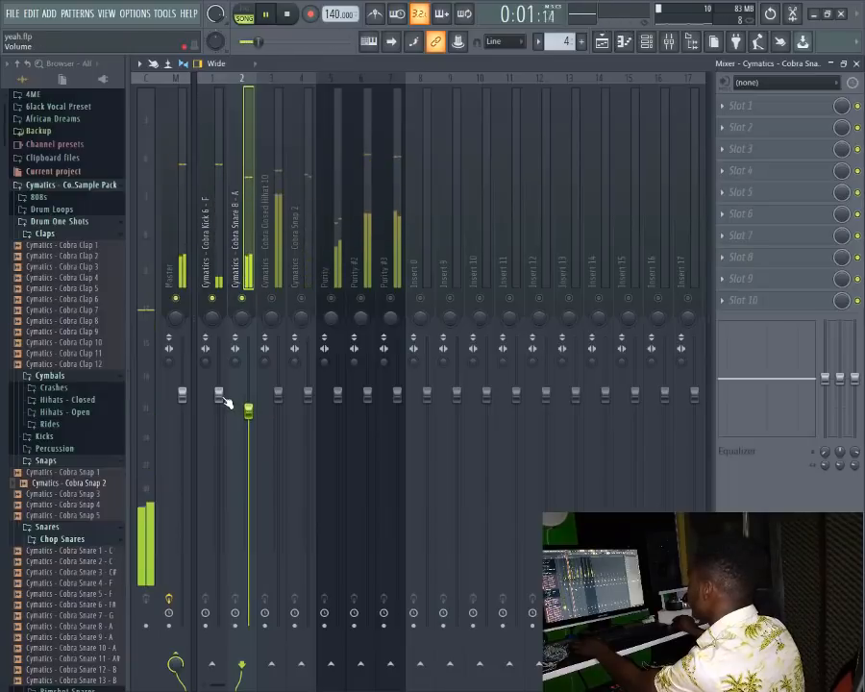
Step: Unmute the Cobra Closed Hihat 10 mixer track and lower its volume to about 45% (-14.3 dB)
{"action": "left_click", "coordinate": [272, 298]}
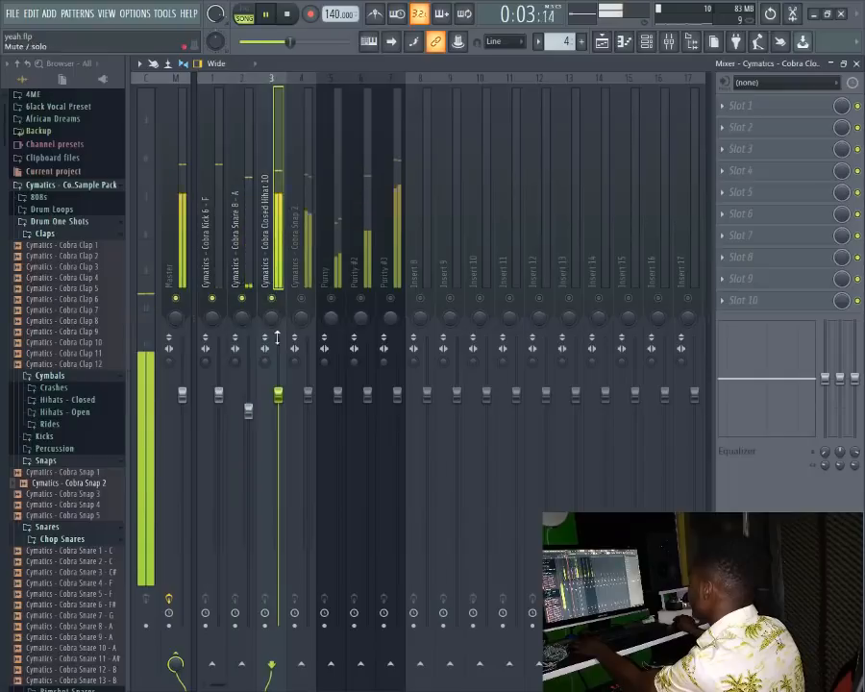
{"action": "left_click_drag", "start_coordinate": [279, 394], "coordinate": [278, 512]}
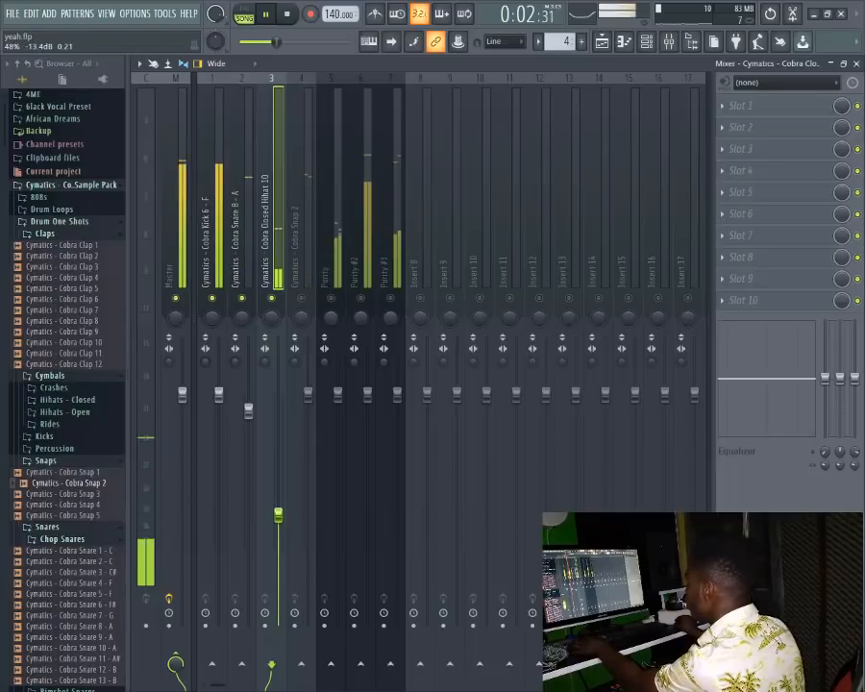
{"action": "left_click_drag", "start_coordinate": [278, 519], "coordinate": [279, 522]}
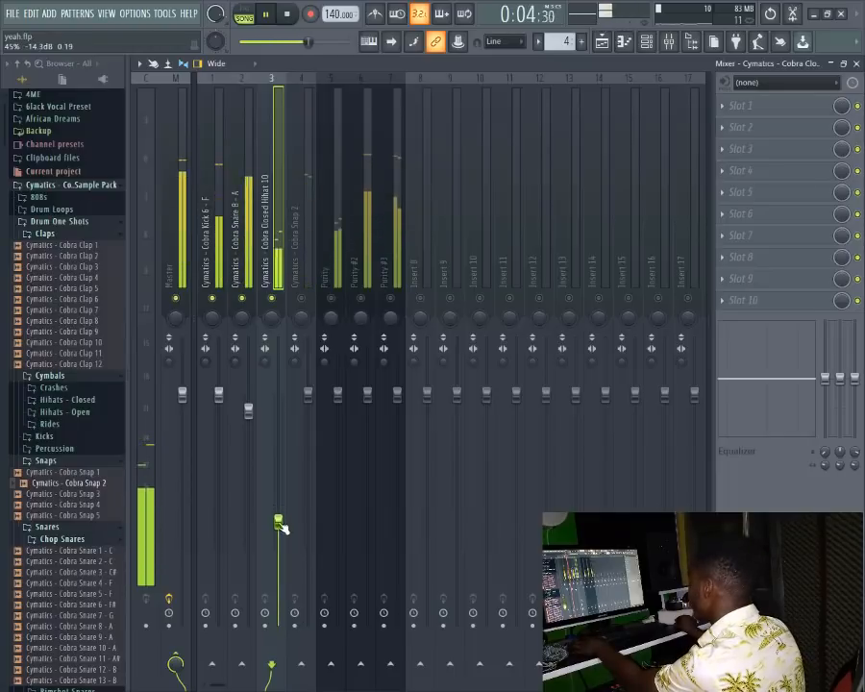
Step: Unmute the Cobra Snap 2 mixer track, lower its volume to about 70% (-7.3 dB), and replay the drums
{"action": "left_click", "coordinate": [302, 290]}
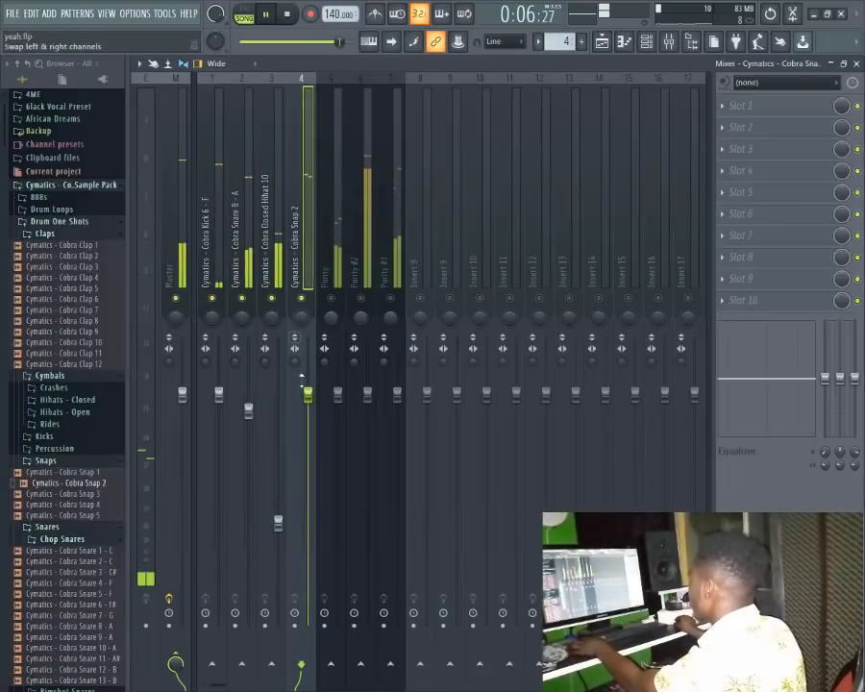
{"action": "left_click_drag", "start_coordinate": [308, 392], "coordinate": [308, 450]}
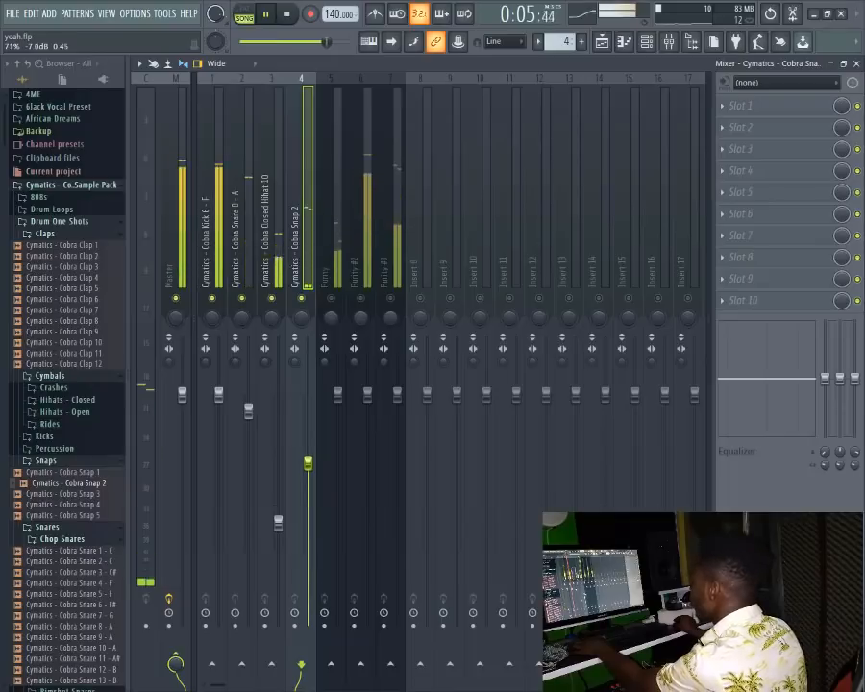
{"action": "key", "text": "space"}
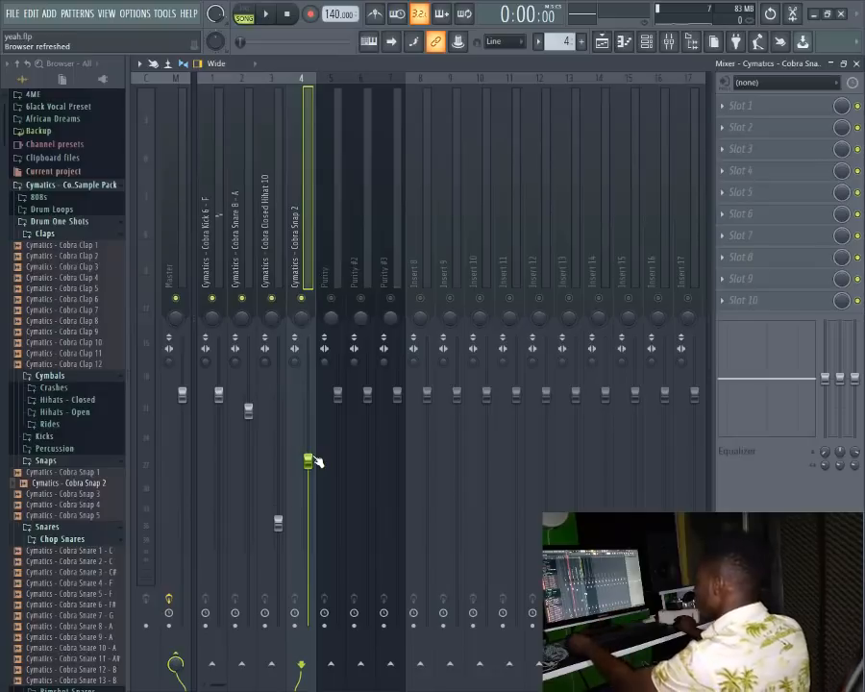
{"action": "key", "text": "space"}
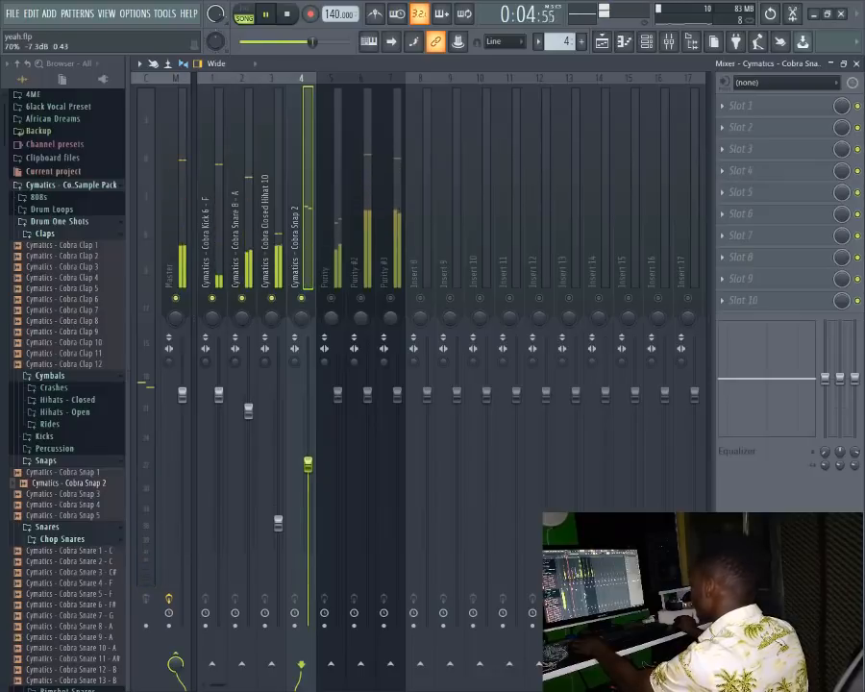
Step: Unmute the Purity mixer track, lower its volume to about 80% (-4.6 dB), and audition Purity #2 with it
{"action": "left_click", "coordinate": [332, 260]}
{"action": "left_click_drag", "start_coordinate": [341, 401], "coordinate": [342, 441]}
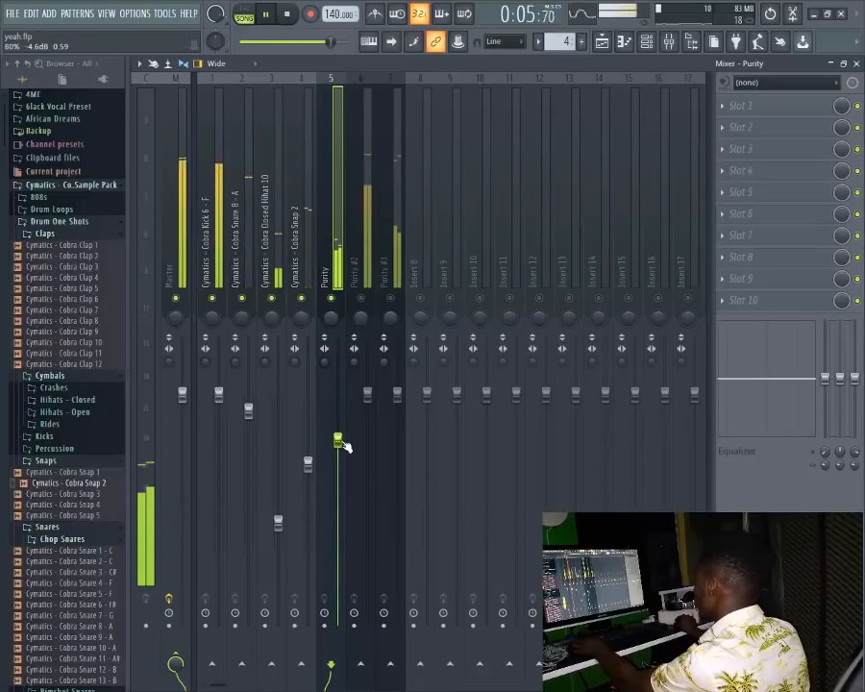
{"action": "left_click", "coordinate": [369, 276]}
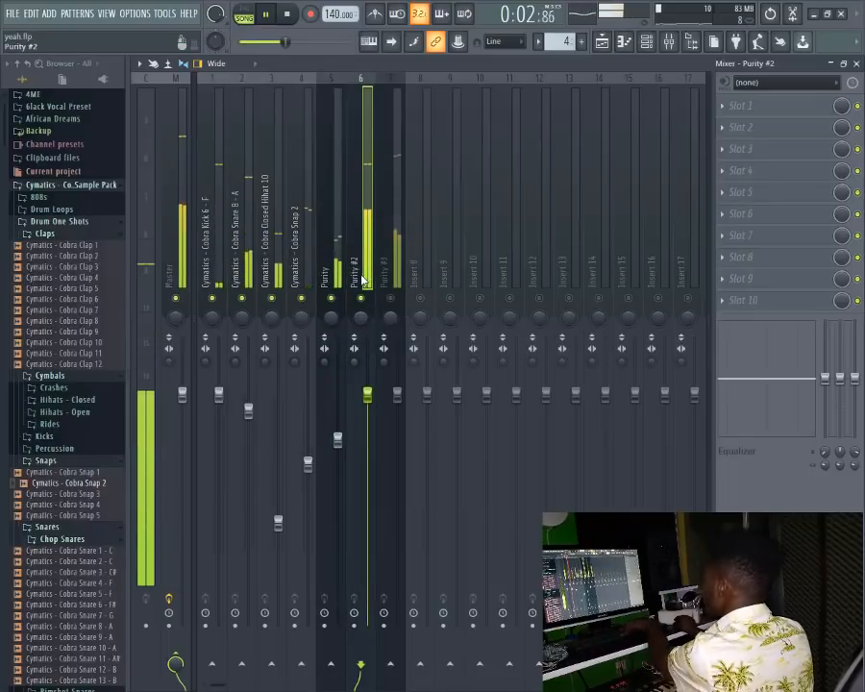
{"action": "left_click", "coordinate": [332, 279]}
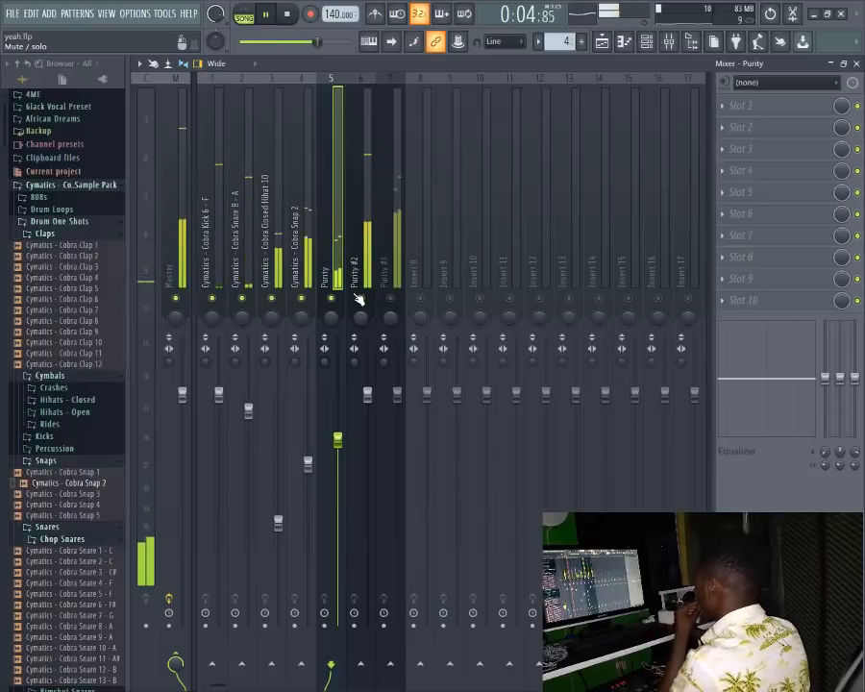
Step: Mute the Purity mixer track and lower the volume of Purity #2 to about 79% (-4.8 dB) during playback
{"action": "left_click", "coordinate": [332, 298]}
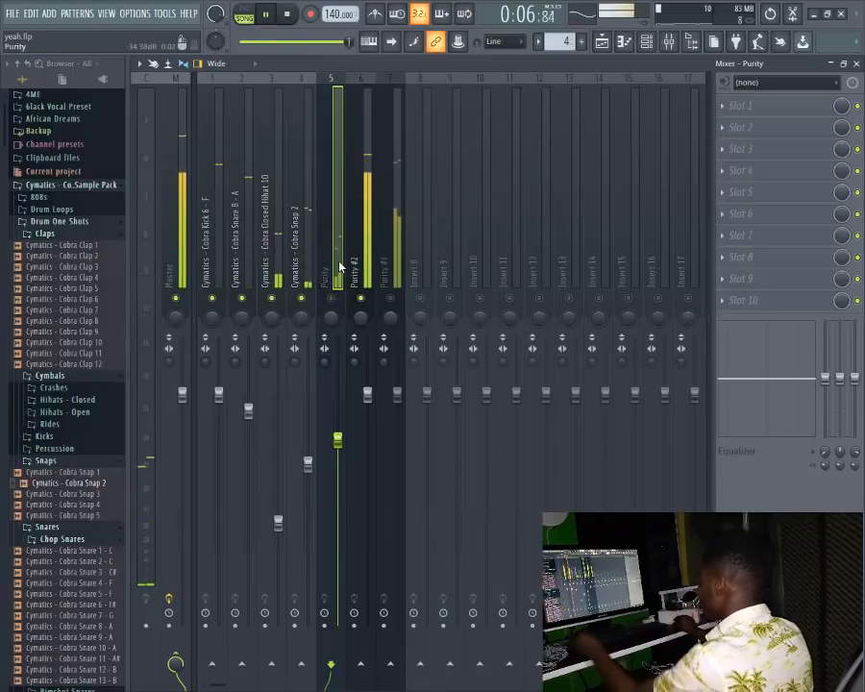
{"action": "left_click", "coordinate": [369, 256]}
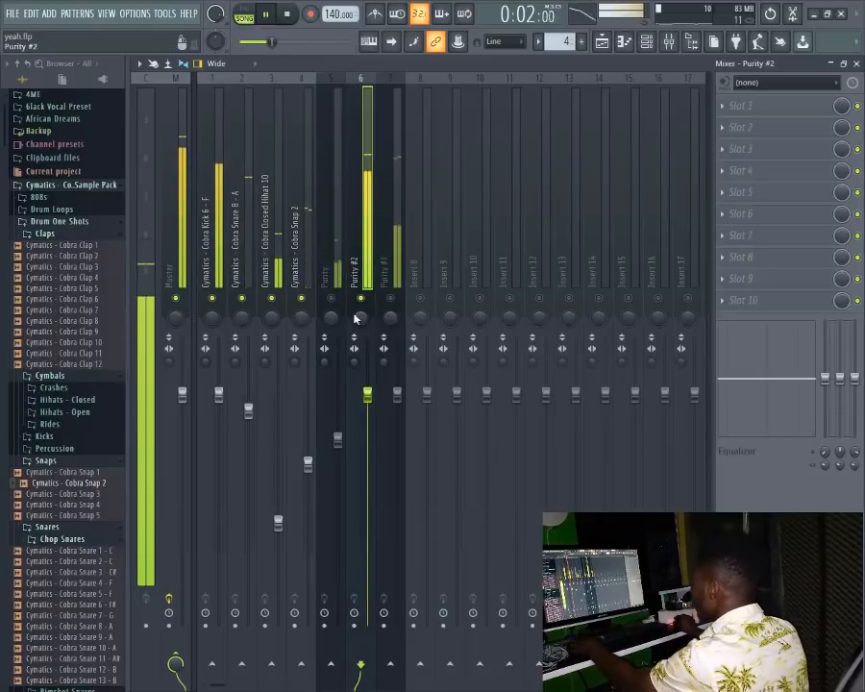
{"action": "left_click_drag", "start_coordinate": [368, 395], "coordinate": [369, 442]}
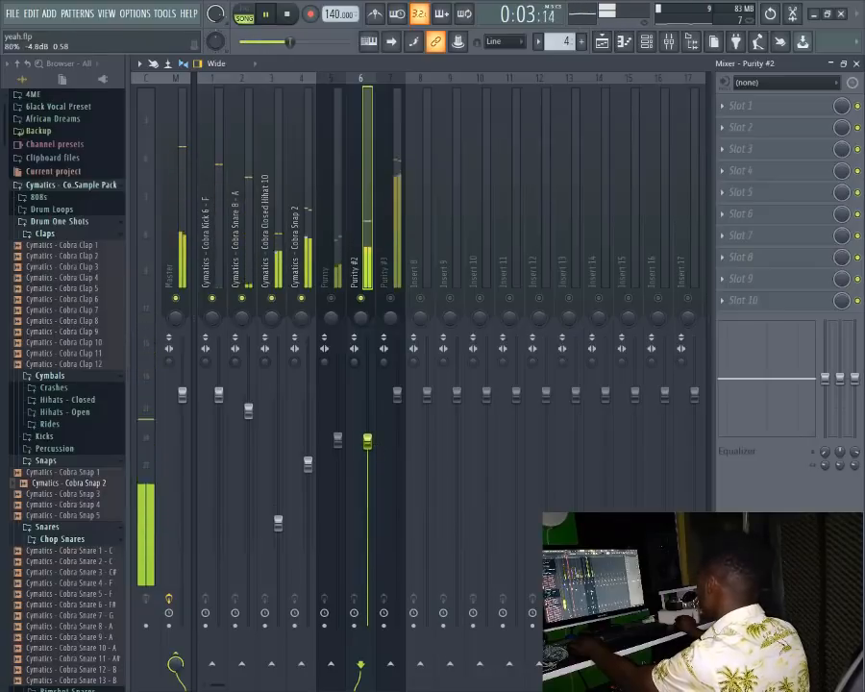
{"action": "left_click_drag", "start_coordinate": [371, 442], "coordinate": [370, 444]}
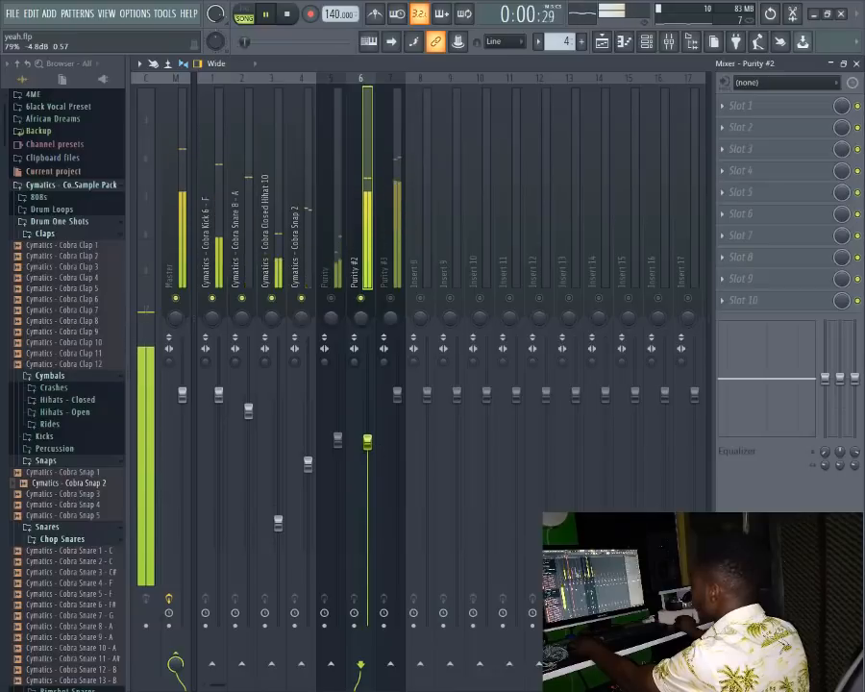
Step: Bring the Purity mixer track back in and trim its volume to 80% (-4.7 dB) against Purity #2
{"action": "left_click", "coordinate": [340, 363]}
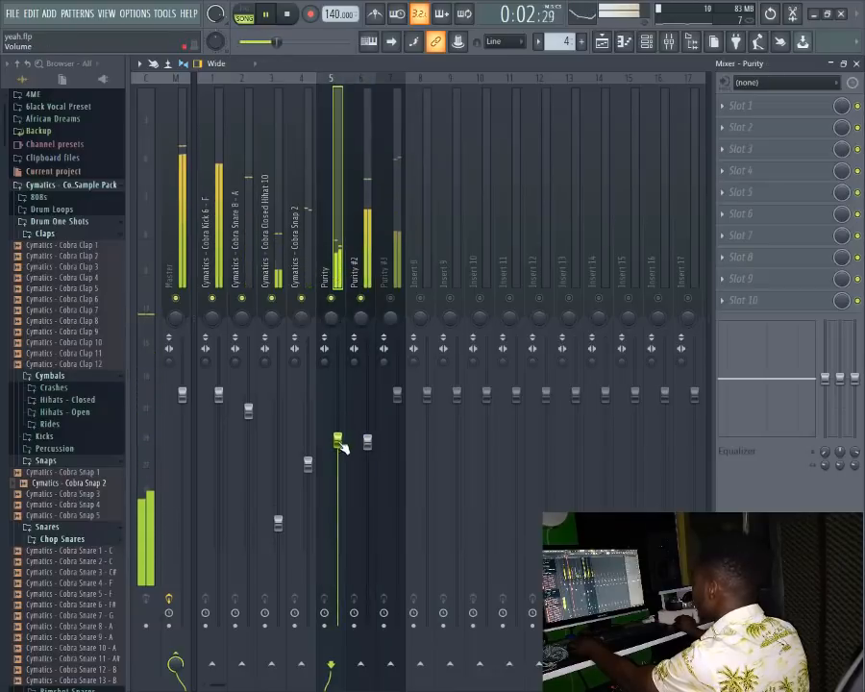
{"action": "left_click_drag", "start_coordinate": [340, 442], "coordinate": [340, 444]}
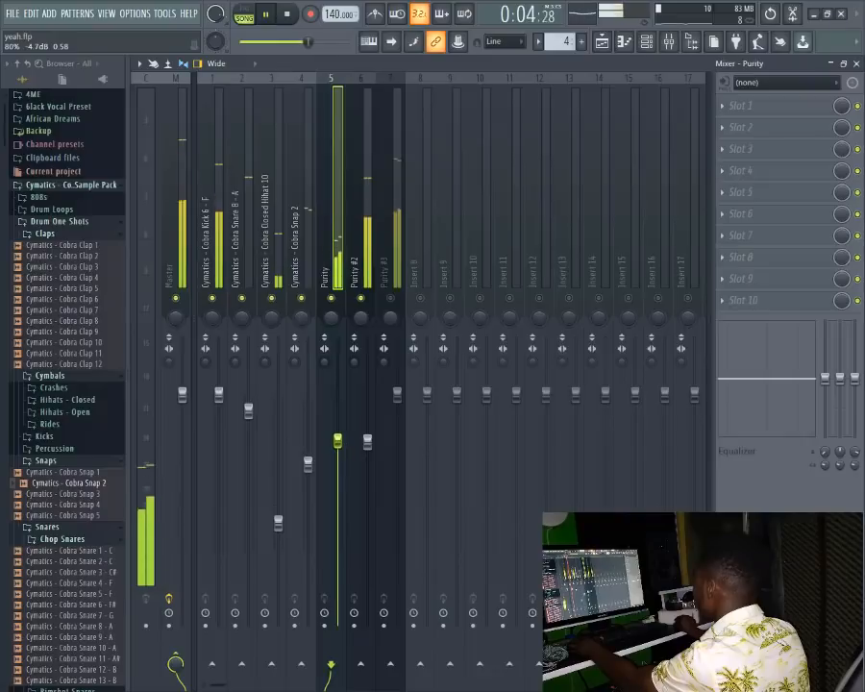
{"action": "left_click", "coordinate": [369, 443]}
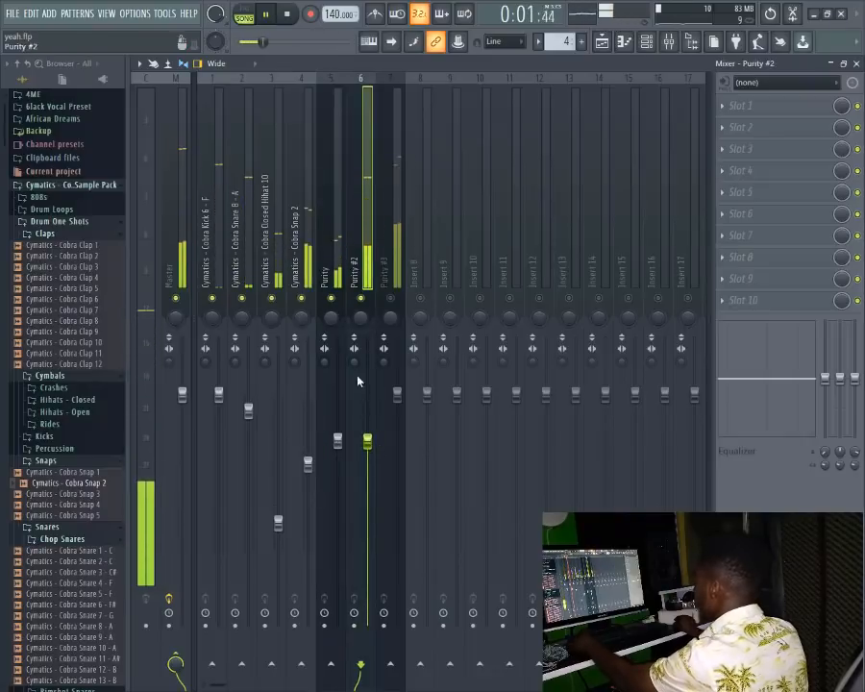
Step: Unmute the Purity #3 mixer track, lower its volume to 60% (-9.8 dB), and replay the beat
{"action": "left_click", "coordinate": [393, 299]}
{"action": "left_click", "coordinate": [400, 266]}
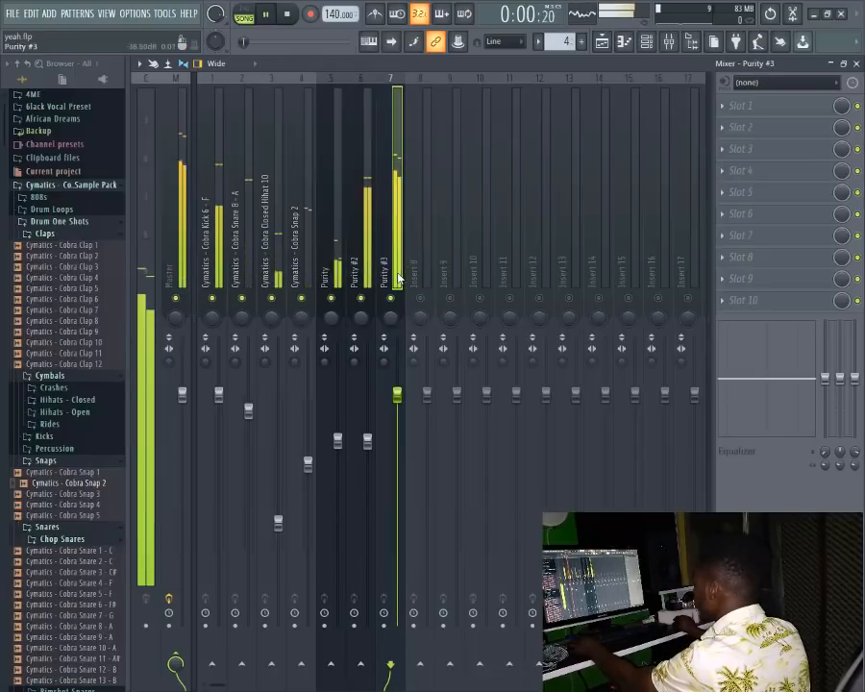
{"action": "key", "text": "space"}
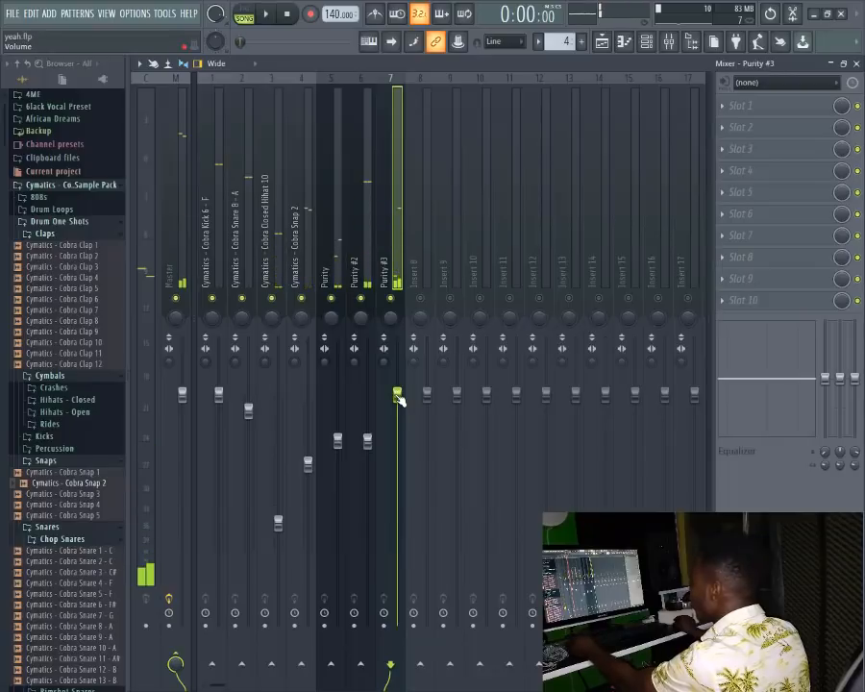
{"action": "left_click_drag", "start_coordinate": [399, 399], "coordinate": [399, 486]}
{"action": "key", "text": "space"}
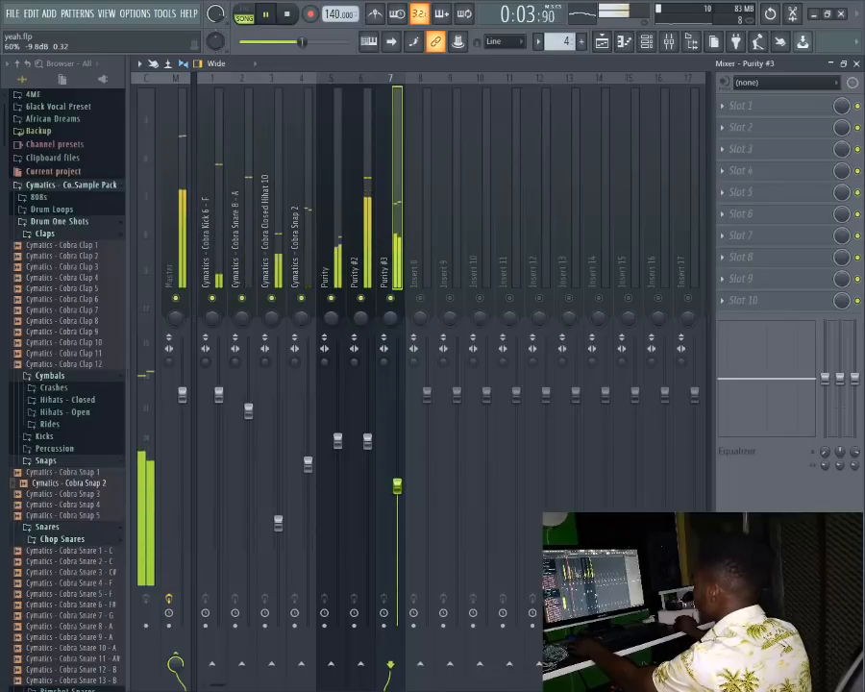
Step: Solo the Purity #3 mixer track, load Fruity Parametric EQ 2 in its first effect slot, and audition it
{"action": "right_click", "coordinate": [391, 298]}
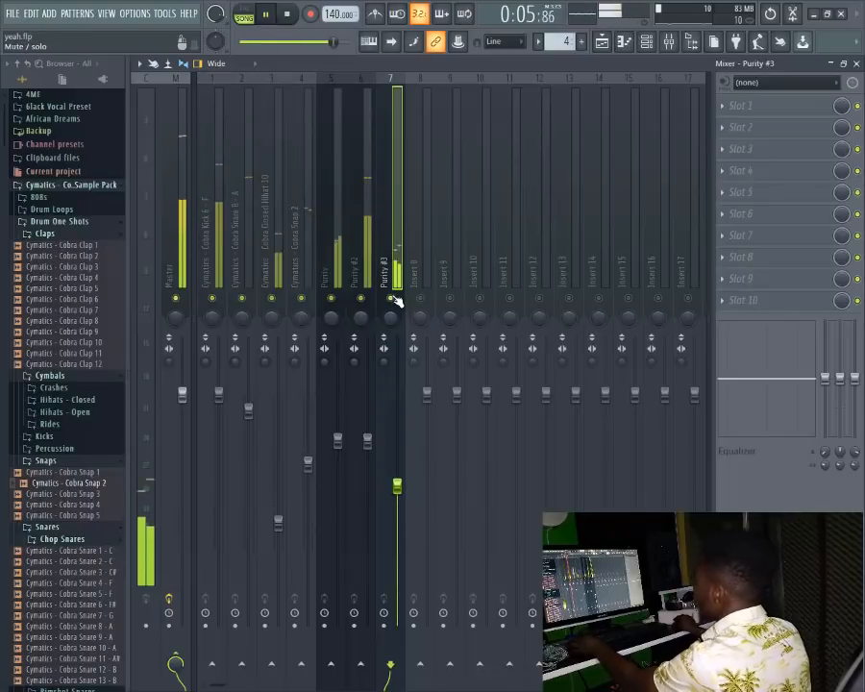
{"action": "right_click", "coordinate": [391, 298]}
{"action": "key", "text": "space"}
{"action": "key", "text": "space"}
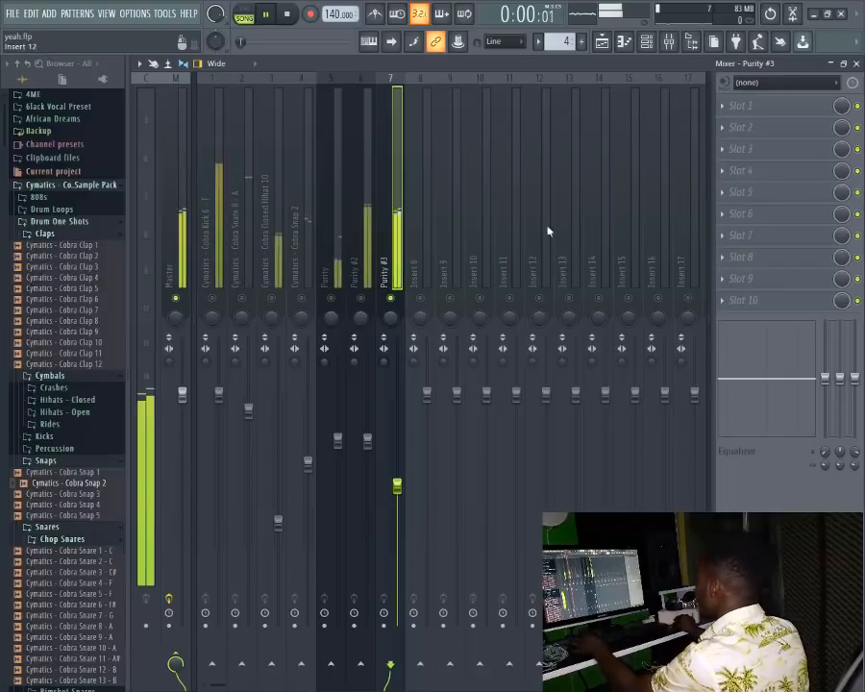
{"action": "left_click", "coordinate": [760, 105]}
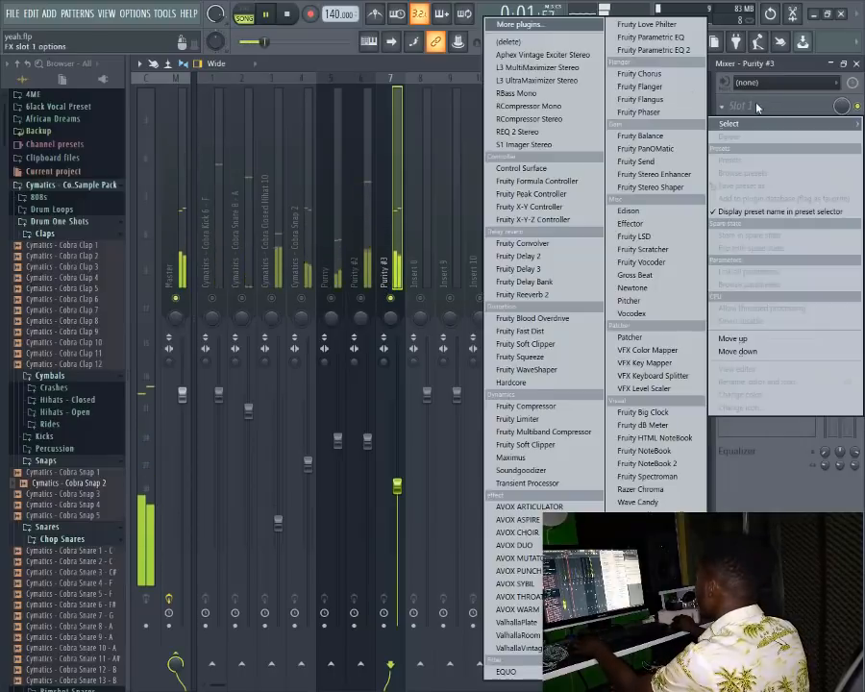
{"action": "left_click", "coordinate": [658, 51]}
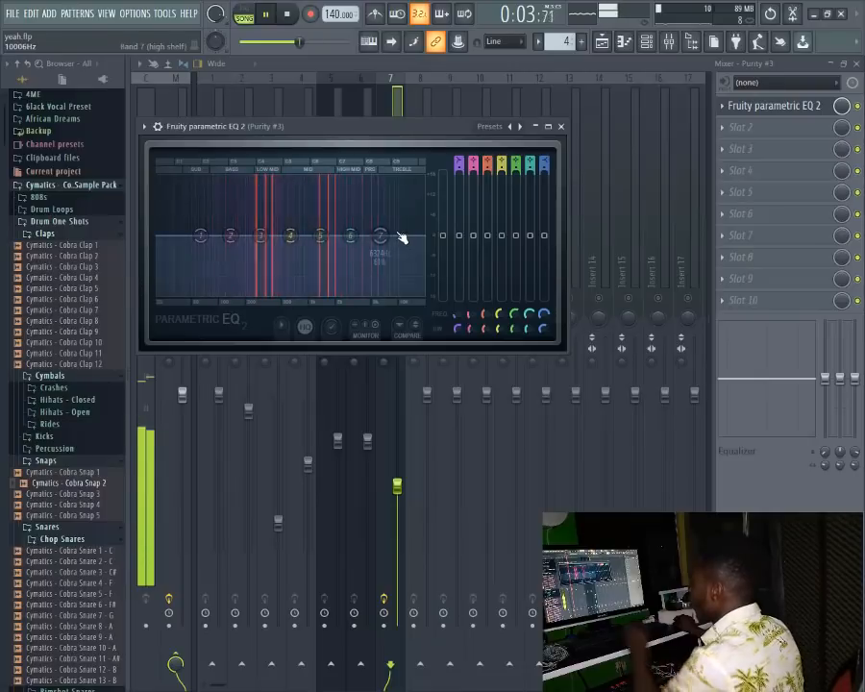
{"action": "key", "text": "space"}
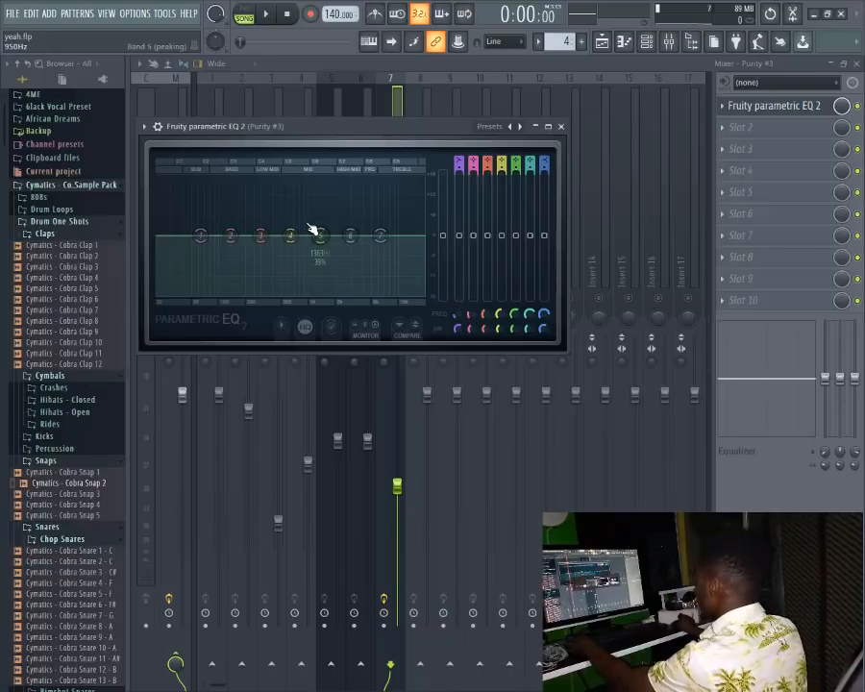
{"action": "key", "text": "alt+Tab"}
{"action": "key", "text": "alt+Tab"}
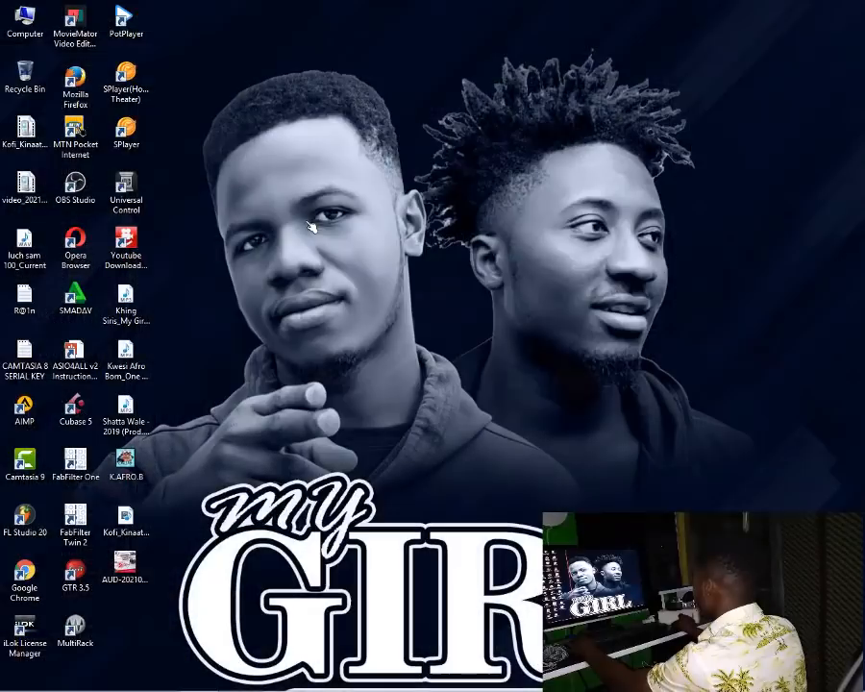
{"action": "mouse_move", "coordinate": [331, 689]}
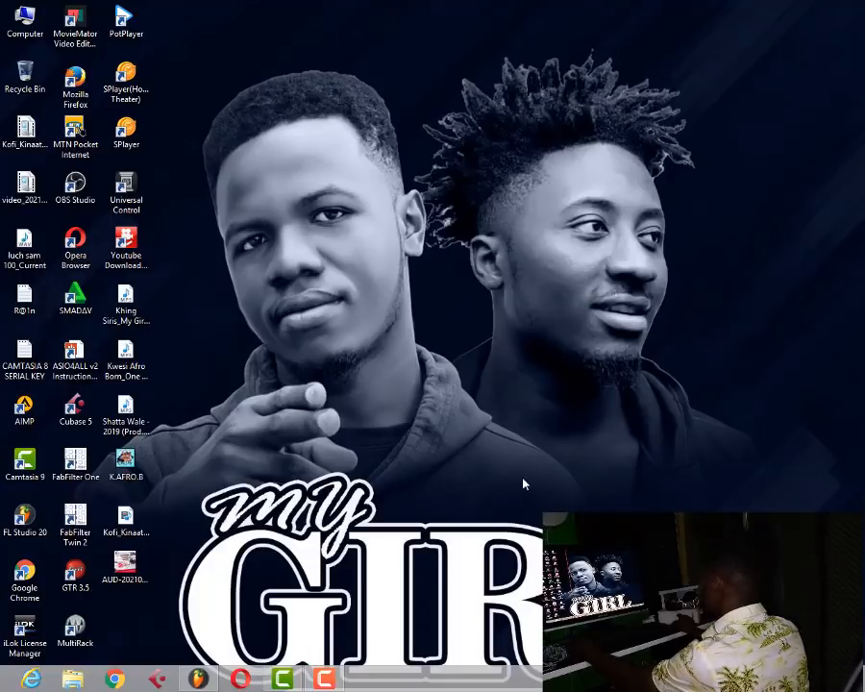
{"action": "key", "text": "alt+Tab"}
{"action": "key", "text": "alt+Tab"}
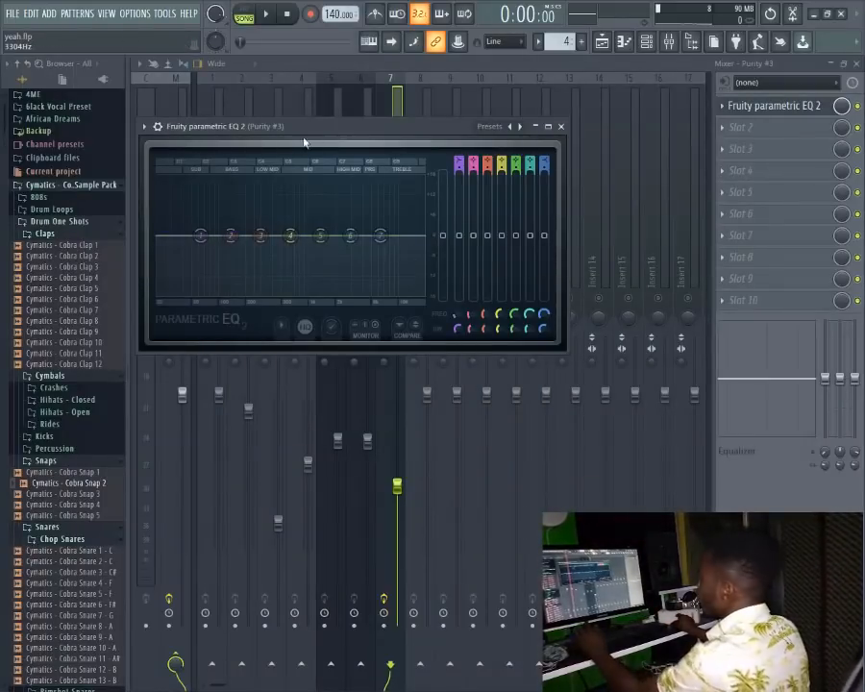
Step: Change band 1 of the Purity #3 equalizer to a high-pass filter while the track plays
{"action": "key", "text": "space"}
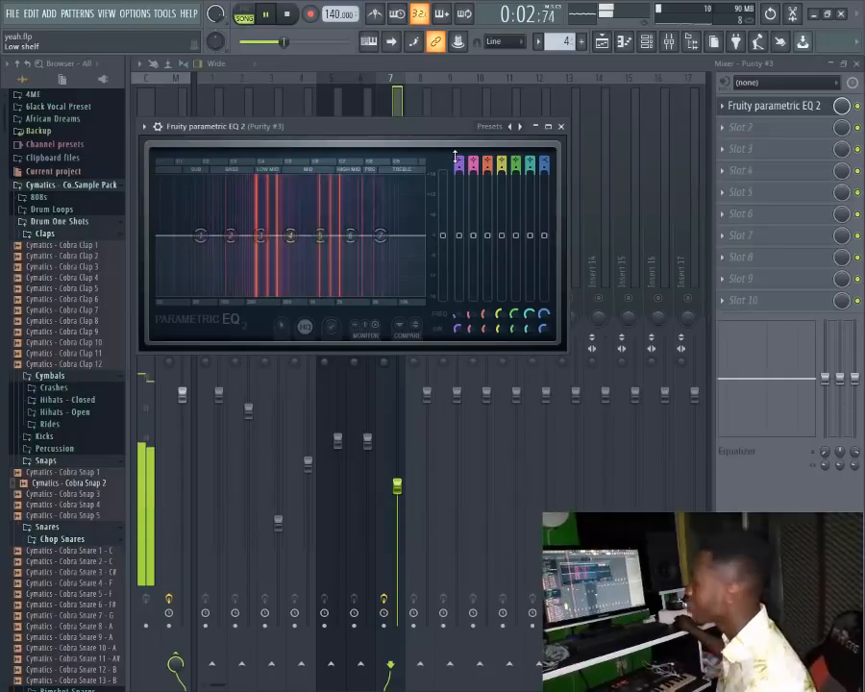
{"action": "scroll", "coordinate": [457, 160], "scroll_direction": "down", "scroll_amount": 1}
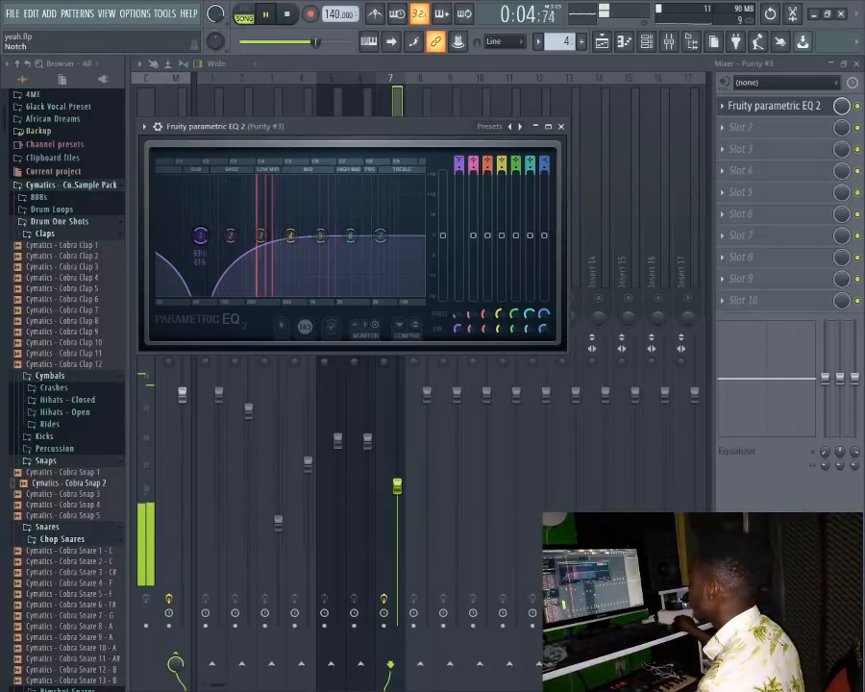
{"action": "scroll", "coordinate": [457, 160], "scroll_direction": "down", "scroll_amount": 1}
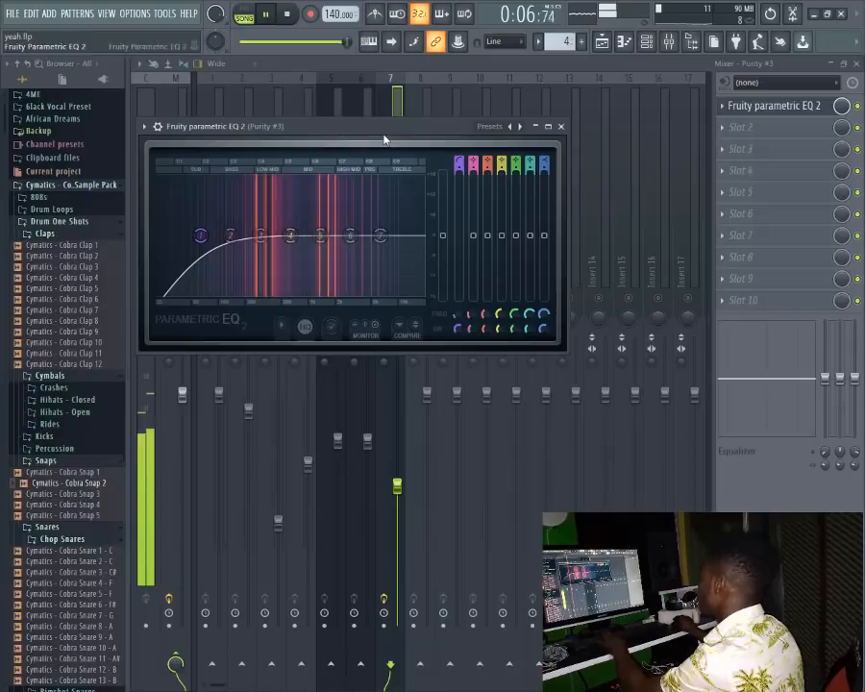
{"action": "key", "text": "space"}
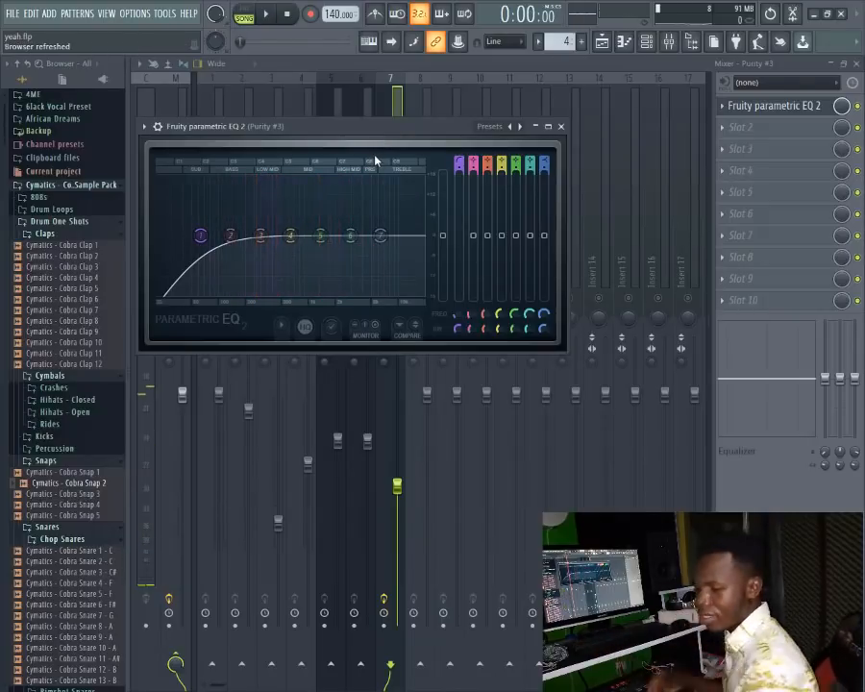
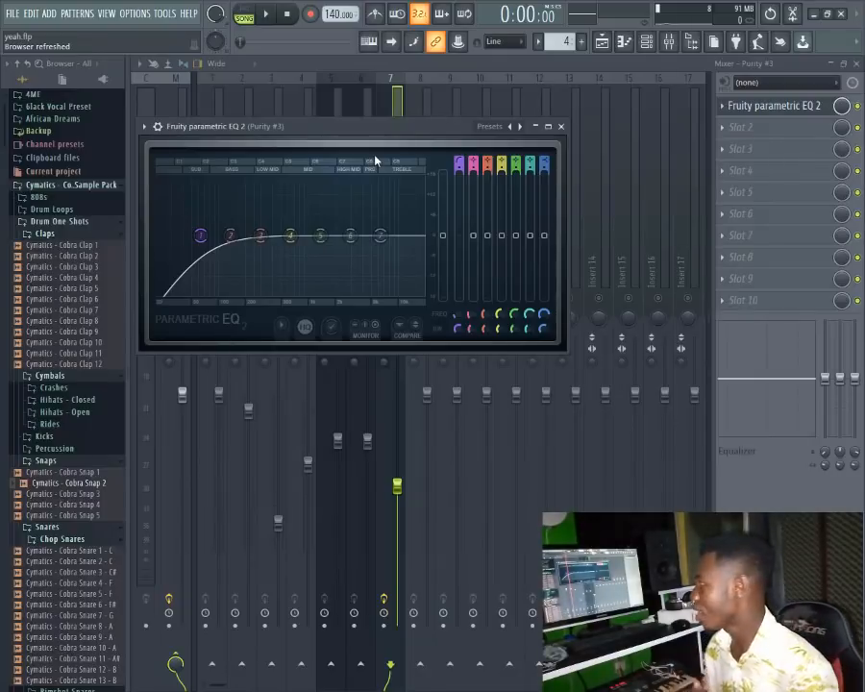
Step: Give the band 1 high-pass filter a steeper order and raise its cutoff to about 200 Hz during playback
{"action": "key", "text": "space"}
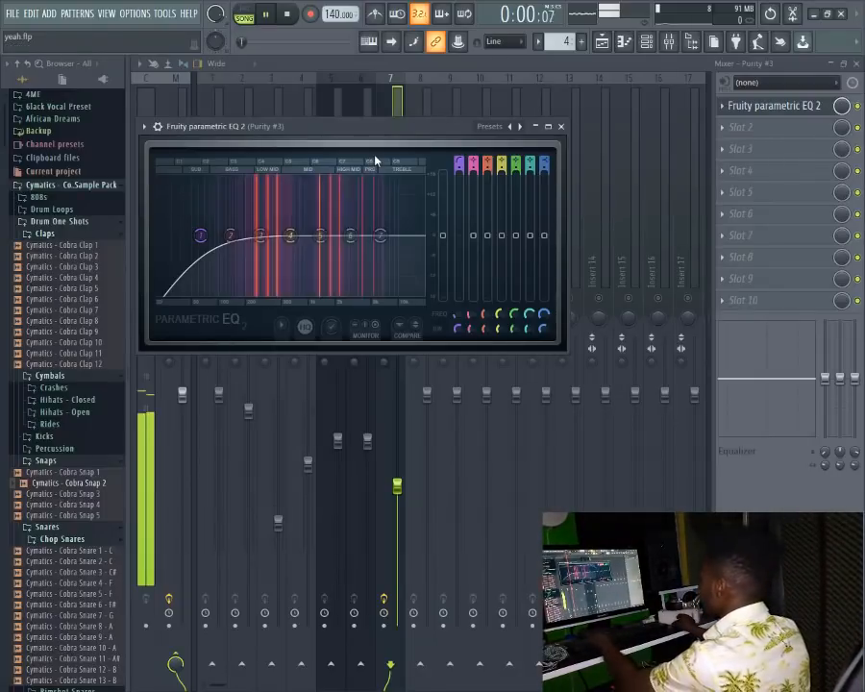
{"action": "right_click", "coordinate": [201, 234]}
{"action": "left_click", "coordinate": [267, 283]}
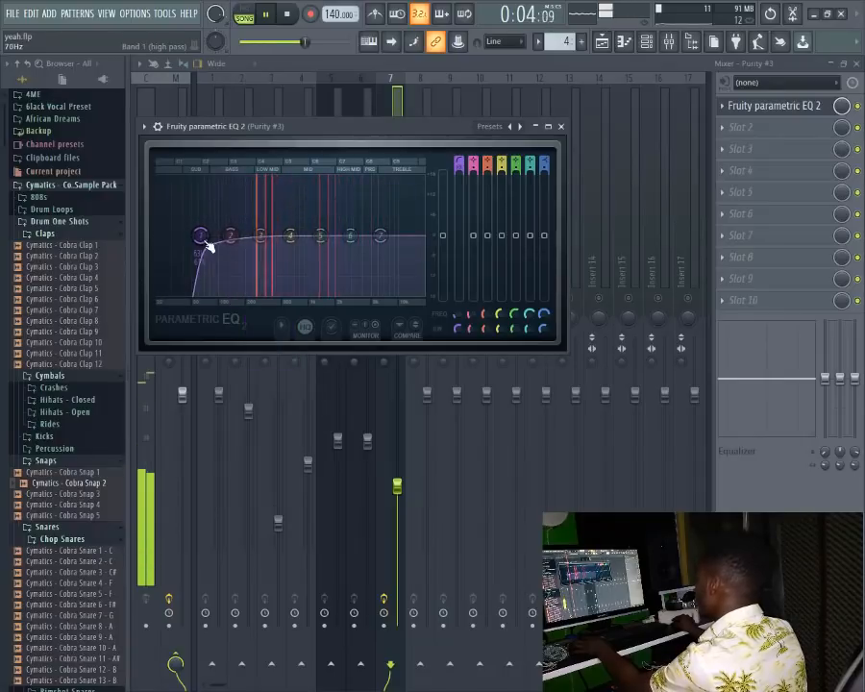
{"action": "left_click_drag", "start_coordinate": [201, 235], "coordinate": [245, 235]}
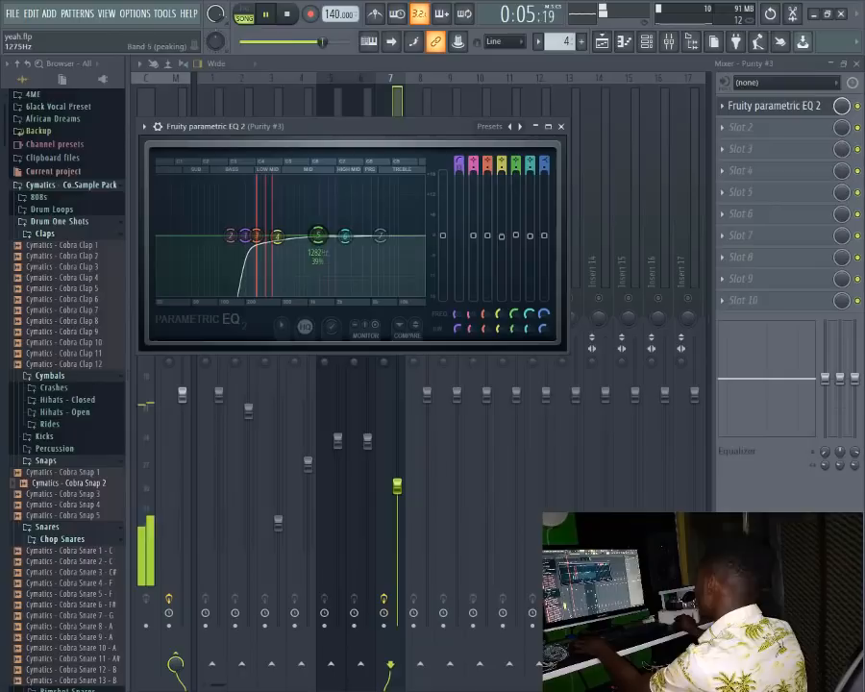
Step: Pull equalizer band 7 down to -18 dB, give it a steep order, and position it to cut the high frequencies
{"action": "left_click_drag", "start_coordinate": [380, 234], "coordinate": [322, 292]}
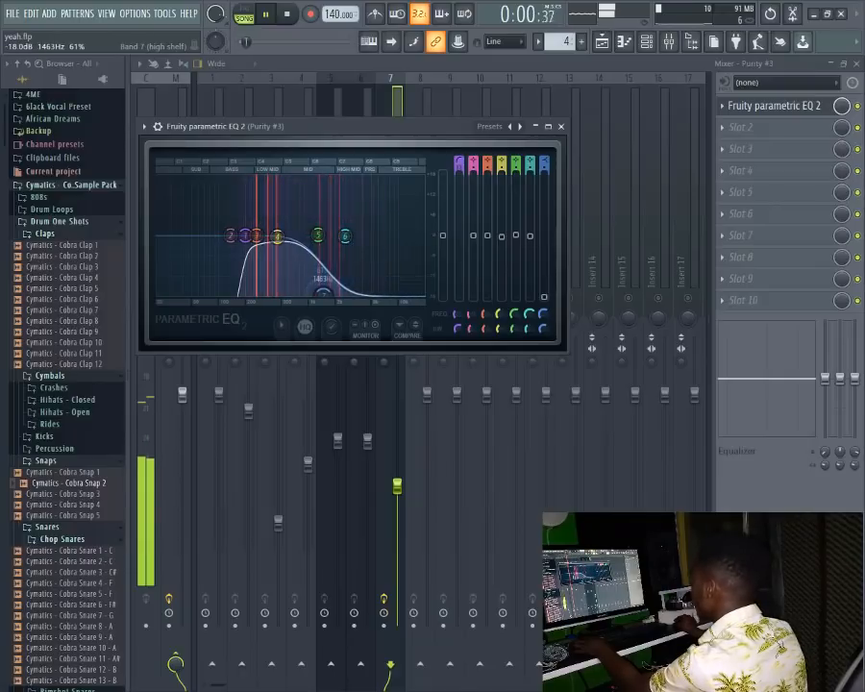
{"action": "right_click", "coordinate": [348, 293]}
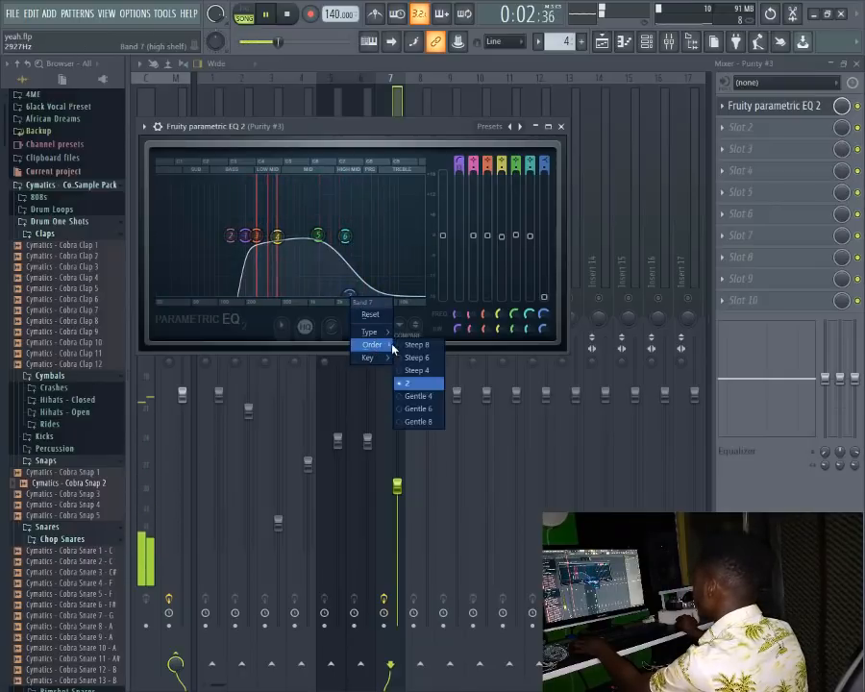
{"action": "left_click", "coordinate": [428, 384]}
{"action": "left_click_drag", "start_coordinate": [349, 294], "coordinate": [328, 294]}
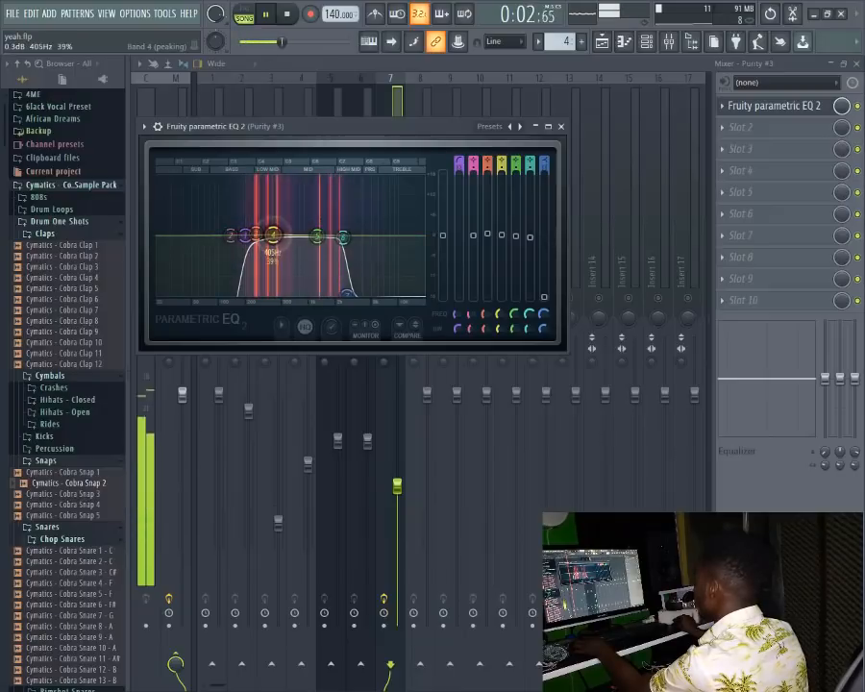
{"action": "left_click", "coordinate": [560, 126]}
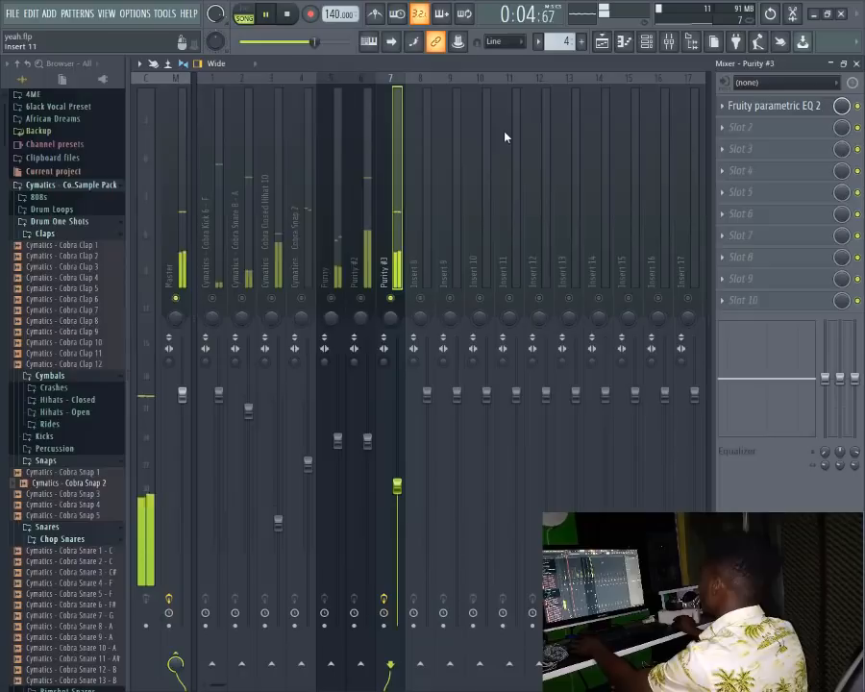
Step: Stop playback and load Fruity Convolver in the second effect slot of Purity #3
{"action": "key", "text": "space"}
{"action": "left_click", "coordinate": [779, 132]}
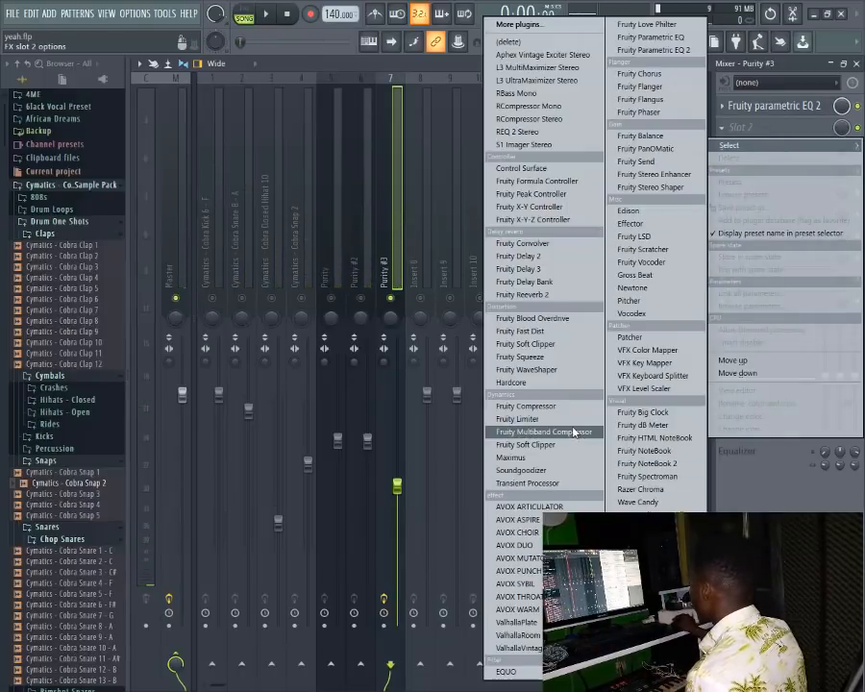
{"action": "left_click", "coordinate": [534, 244]}
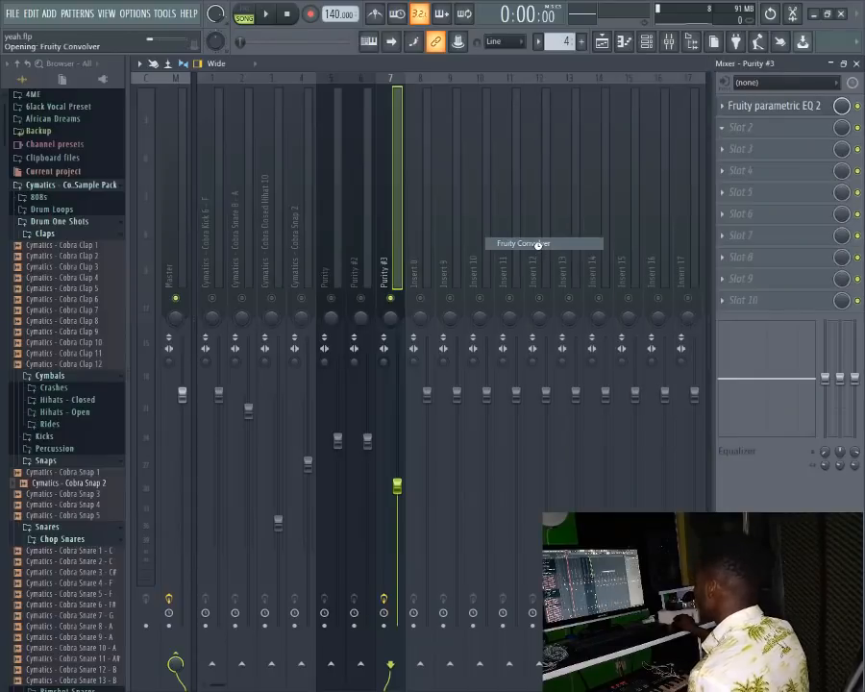
Step: Shape Fruity Convolver's equalizer curve on Purity #3 during playback to roll off the lows and curve up to a flat high end
{"action": "key", "text": "space"}
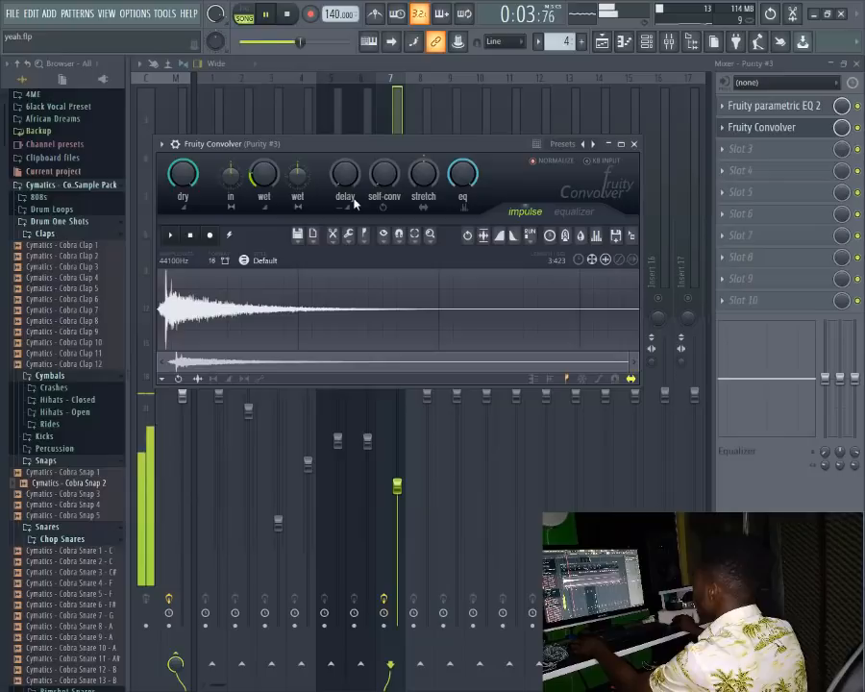
{"action": "left_click", "coordinate": [593, 214]}
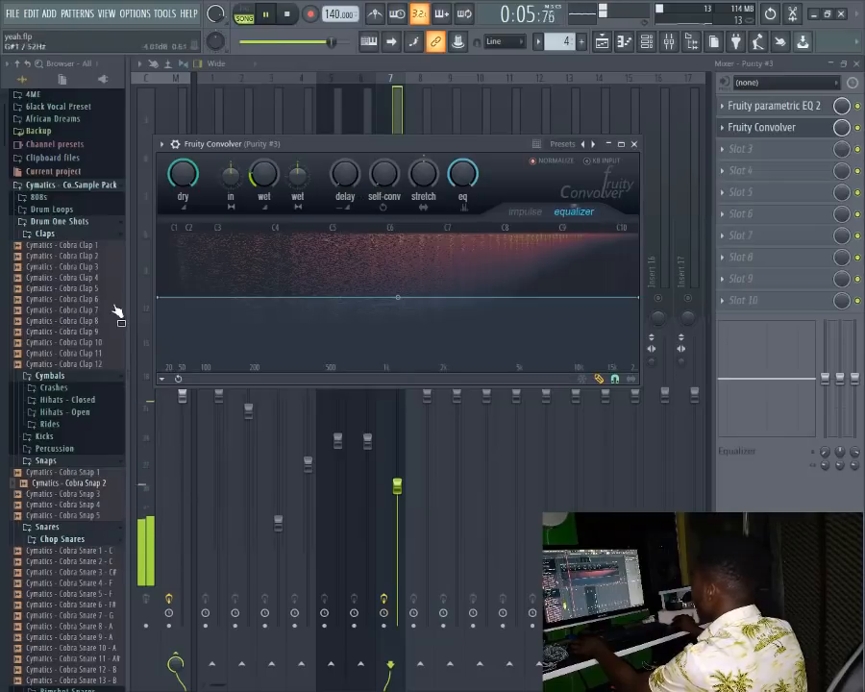
{"action": "left_click_drag", "start_coordinate": [159, 299], "coordinate": [255, 392]}
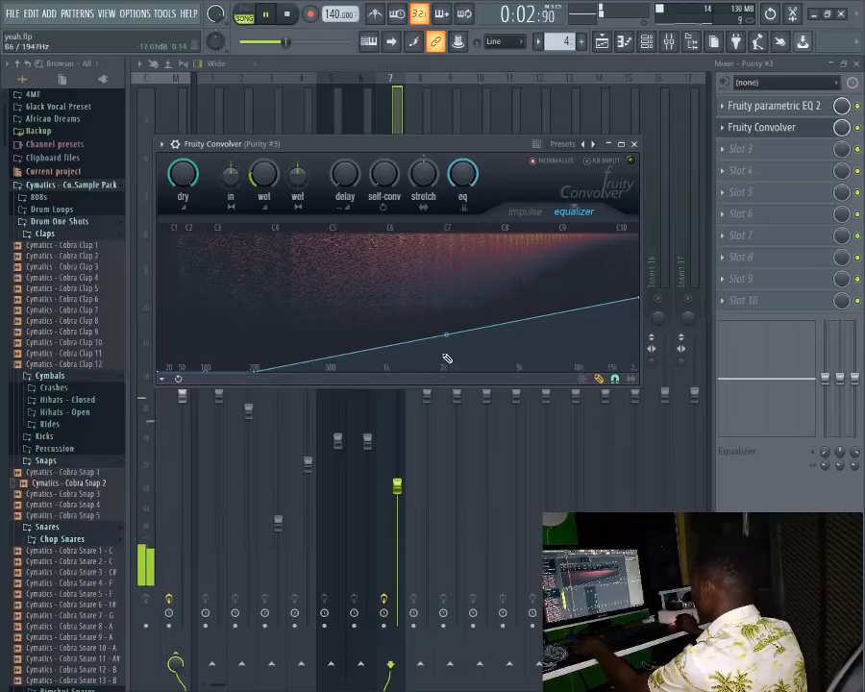
{"action": "left_click_drag", "start_coordinate": [448, 335], "coordinate": [447, 307]}
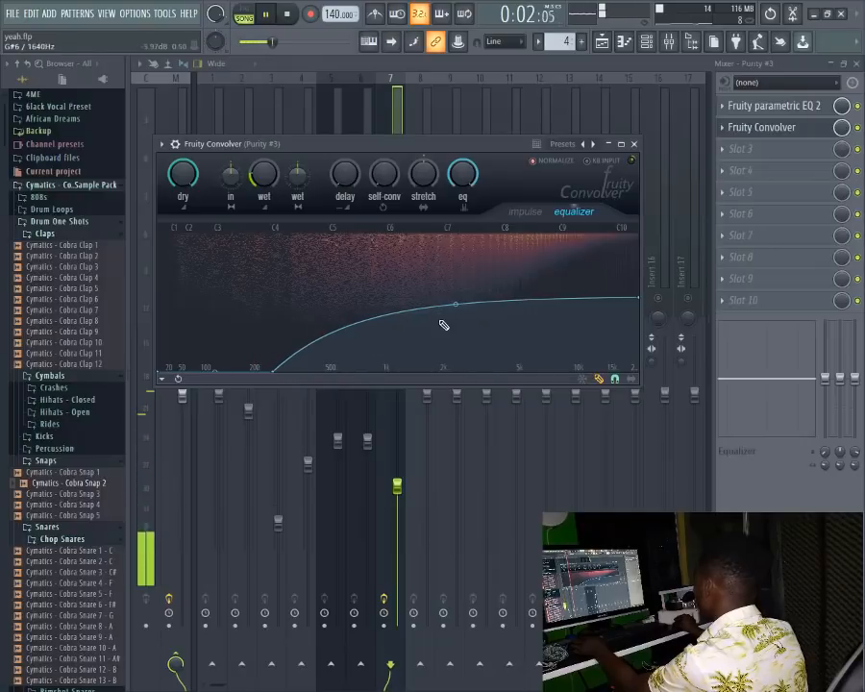
{"action": "left_click_drag", "start_coordinate": [456, 305], "coordinate": [455, 298]}
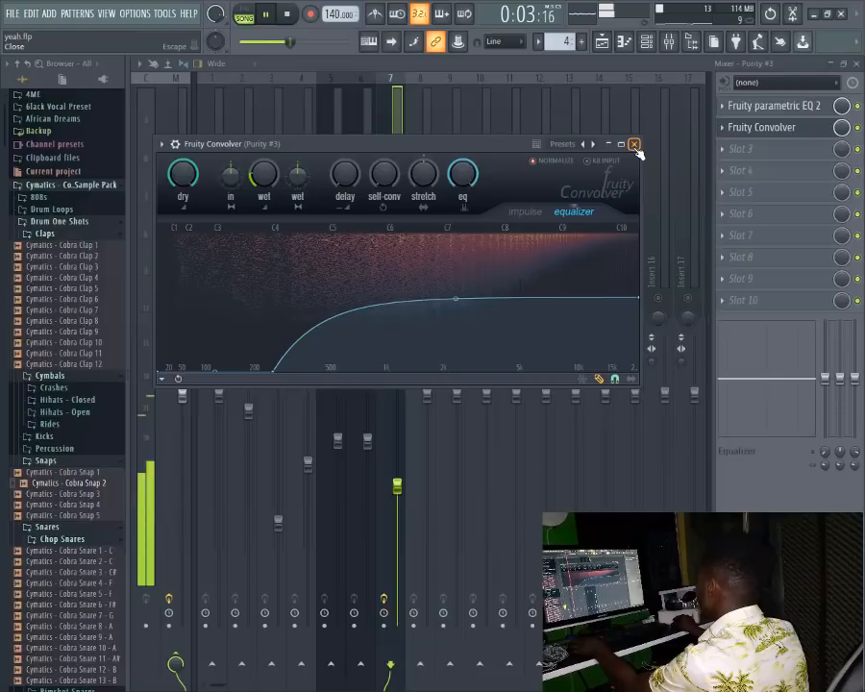
{"action": "left_click", "coordinate": [634, 144]}
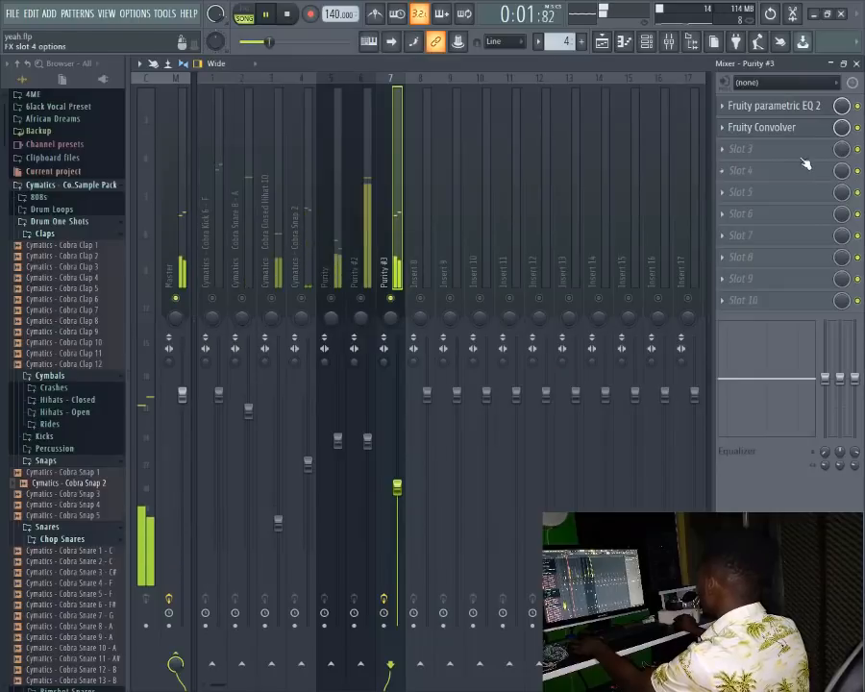
Step: Load Gross Beat in the third effect slot of Purity #3
{"action": "left_click", "coordinate": [723, 151]}
{"action": "mouse_move", "coordinate": [728, 167]}
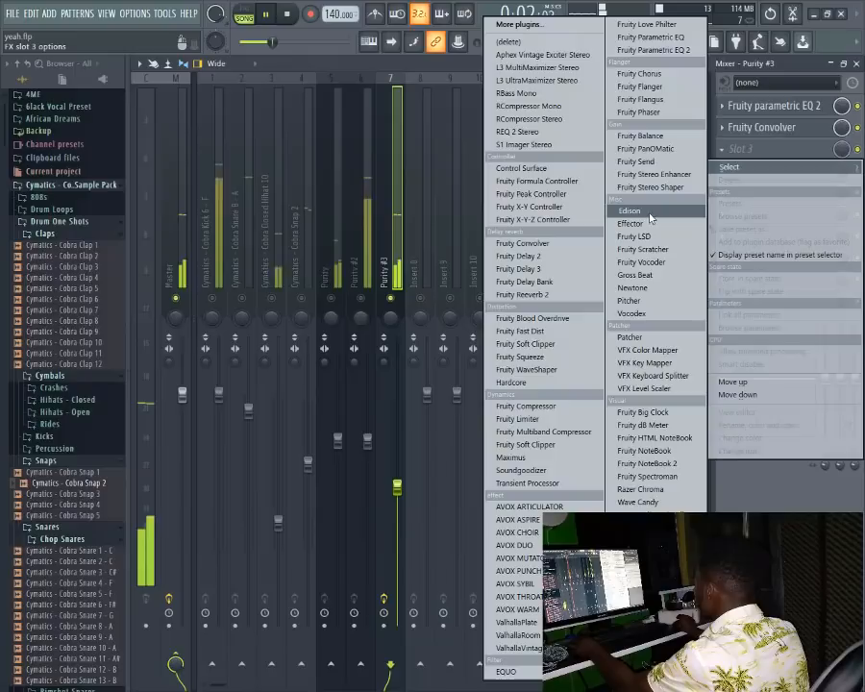
{"action": "left_click", "coordinate": [644, 275]}
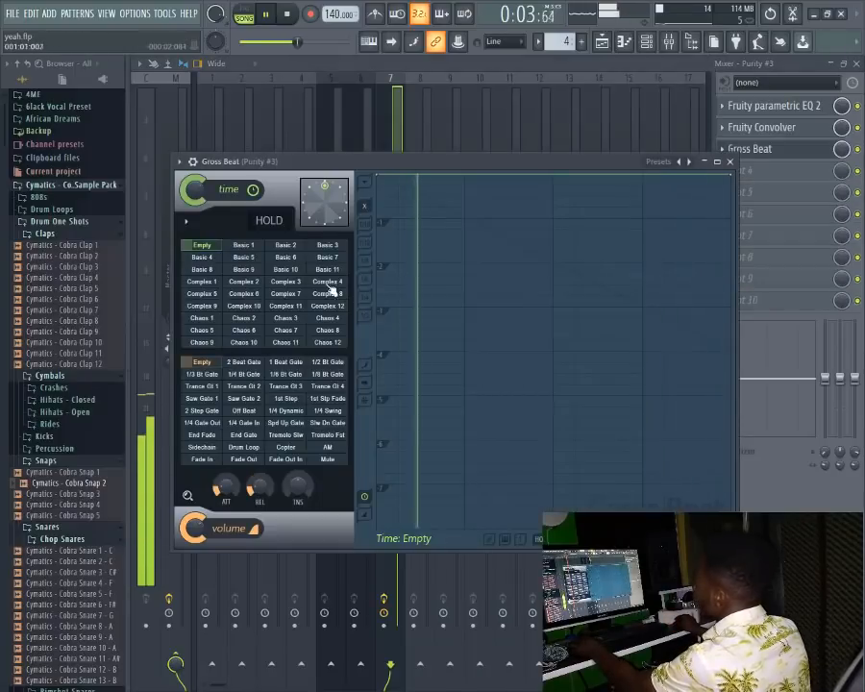
Step: Audition Gross Beat time presets, including Basic 5, Complex 1 and Chaos 2, and settle on Complex 8
{"action": "left_click", "coordinate": [243, 246]}
{"action": "left_click", "coordinate": [243, 258]}
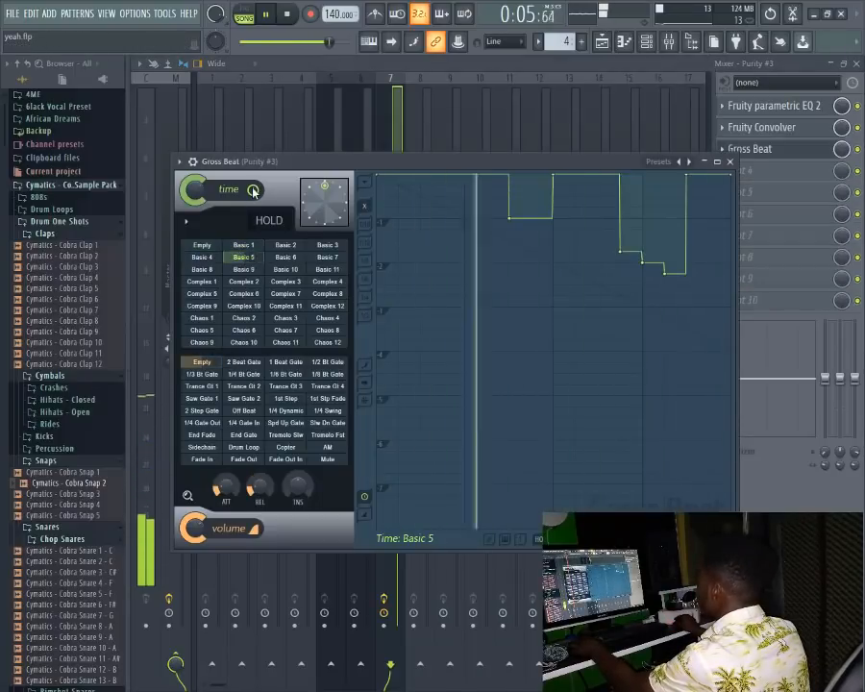
{"action": "left_click", "coordinate": [204, 283]}
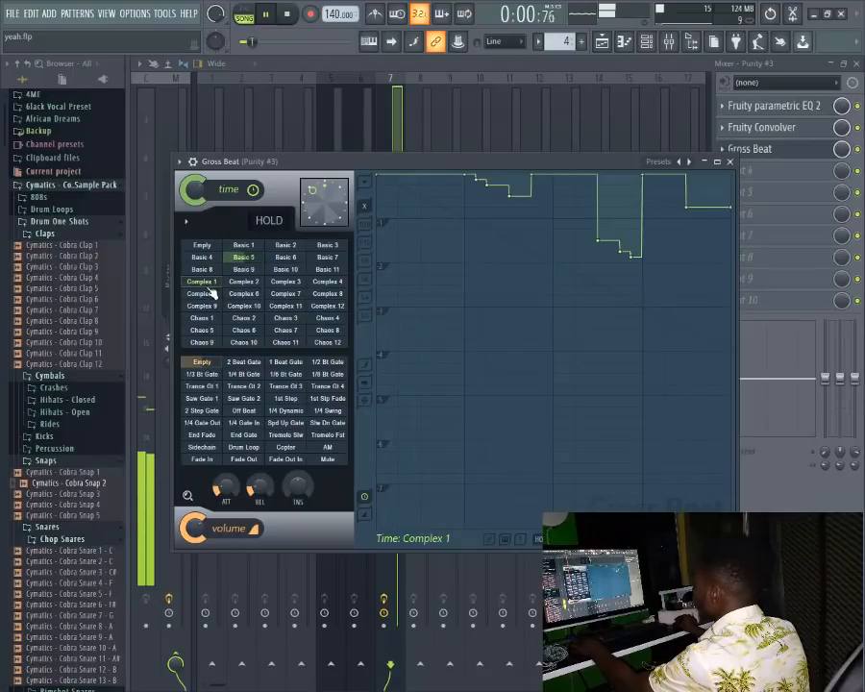
{"action": "left_click", "coordinate": [245, 306]}
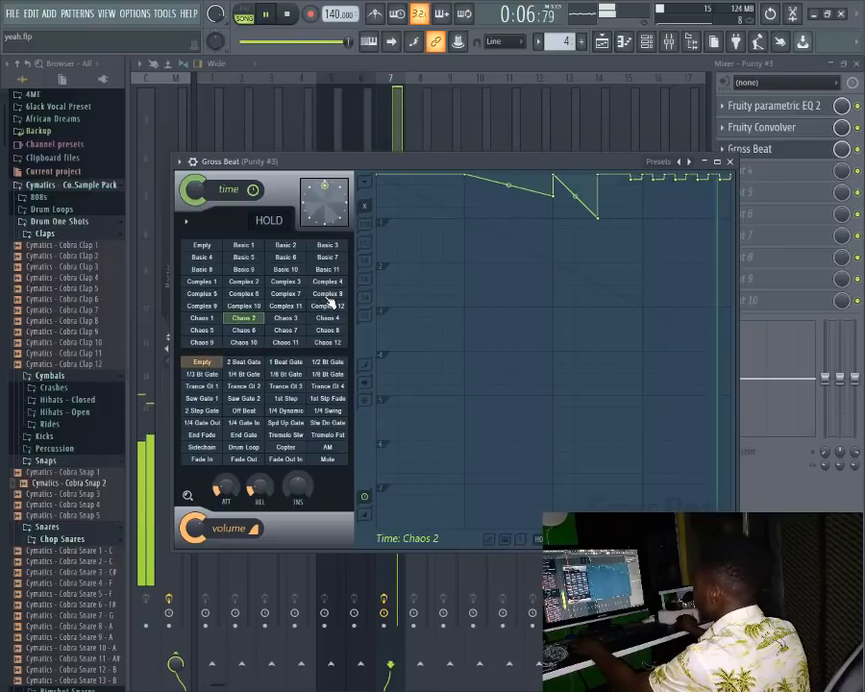
{"action": "left_click", "coordinate": [328, 297]}
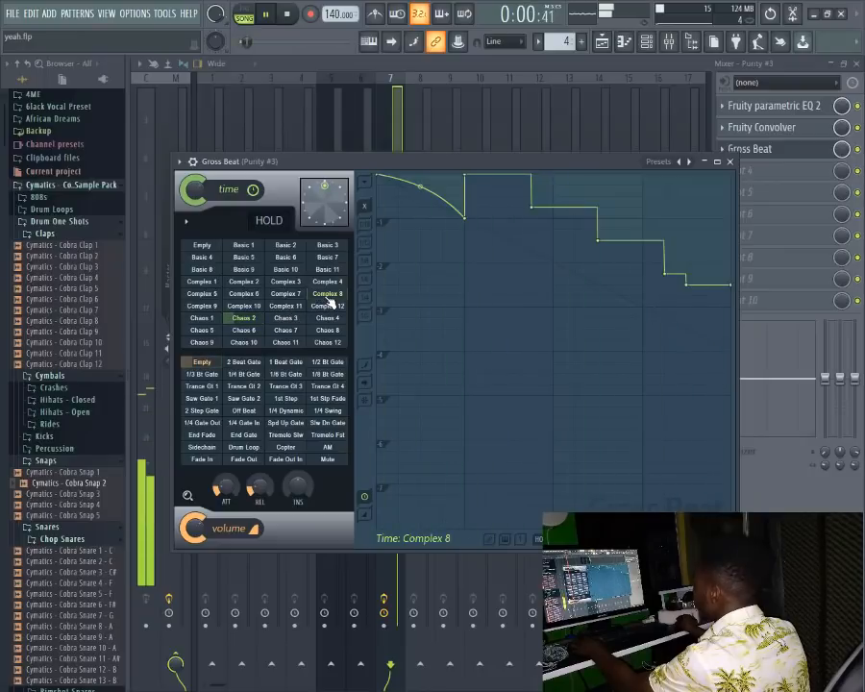
{"action": "left_click", "coordinate": [192, 162]}
{"action": "left_click", "coordinate": [192, 161]}
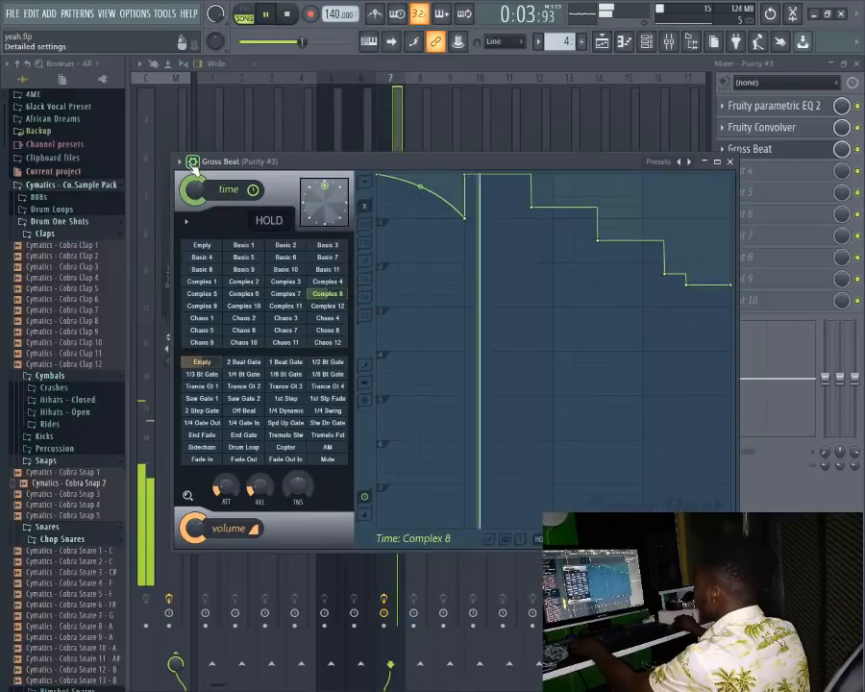
{"action": "left_click", "coordinate": [731, 162]}
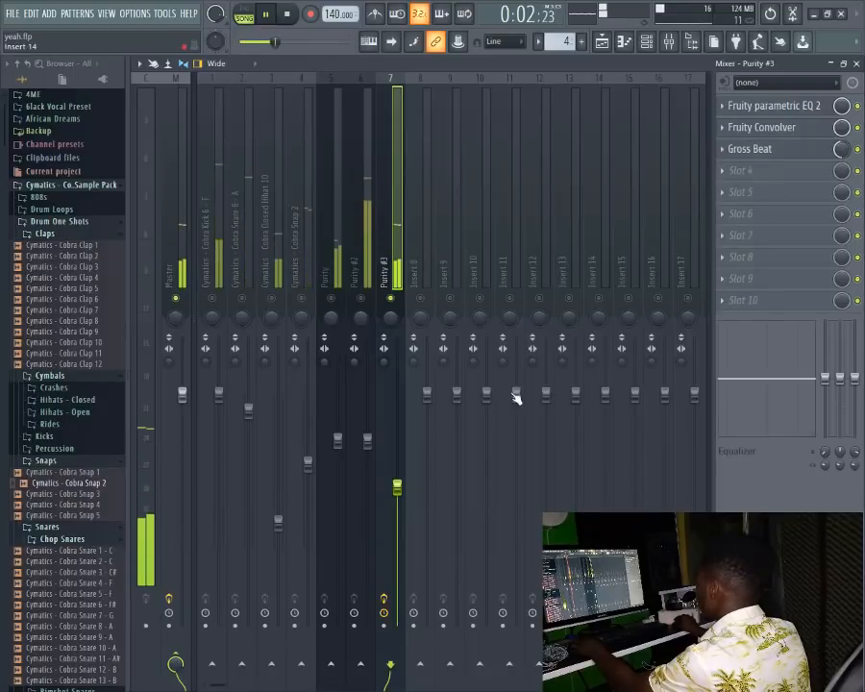
Step: Load Fruity Parametric EQ 2 in the first effect slot of the Purity mixer track
{"action": "left_click", "coordinate": [340, 280]}
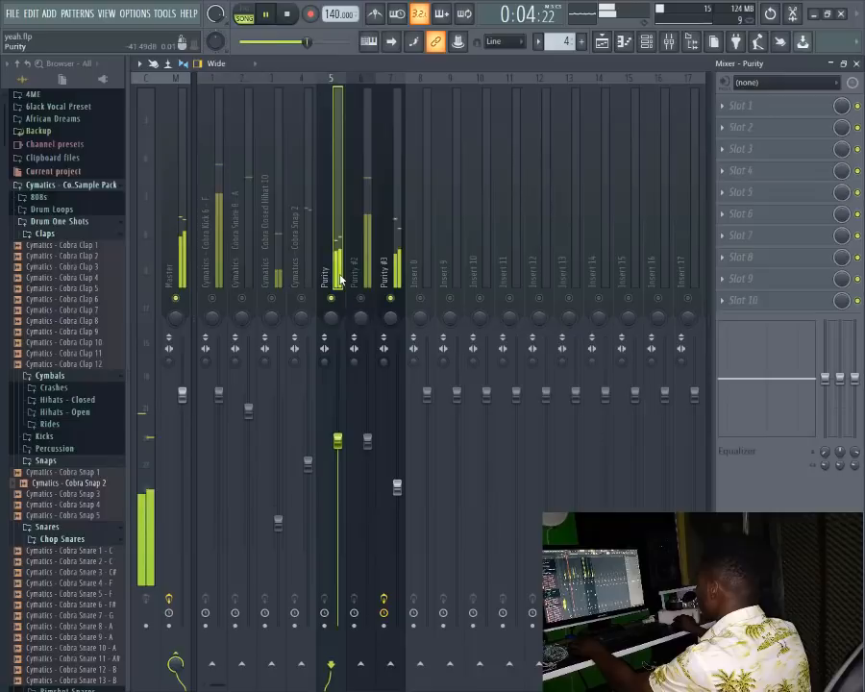
{"action": "left_click", "coordinate": [745, 106]}
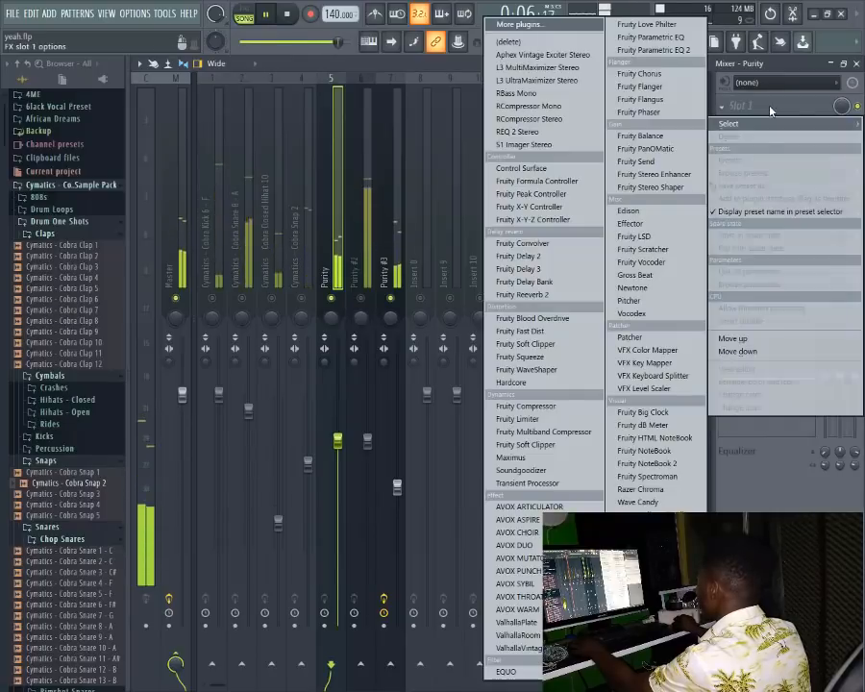
{"action": "left_click", "coordinate": [652, 49]}
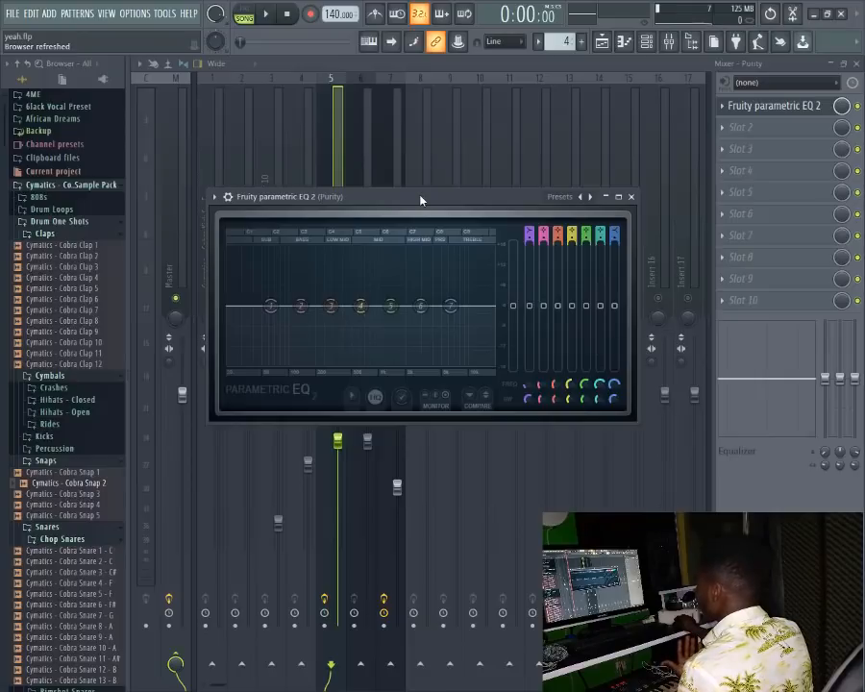
Step: Make band 1 of the Purity equalizer a steep high-pass filter at about 509 Hz while the track plays
{"action": "key", "text": "space"}
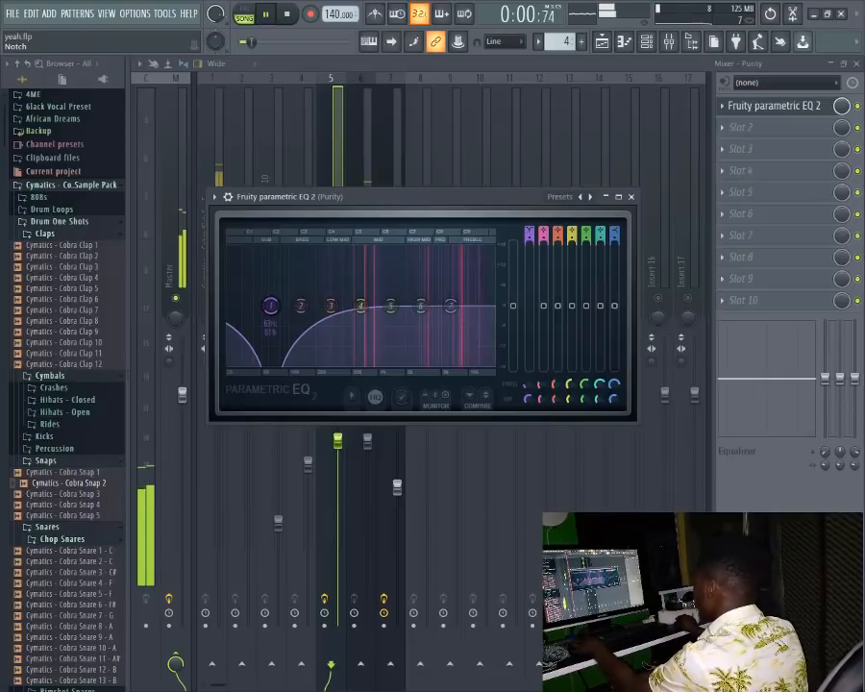
{"action": "left_click_drag", "start_coordinate": [271, 305], "coordinate": [350, 305]}
{"action": "right_click", "coordinate": [346, 308]}
{"action": "mouse_move", "coordinate": [361, 356]}
{"action": "left_click", "coordinate": [408, 356]}
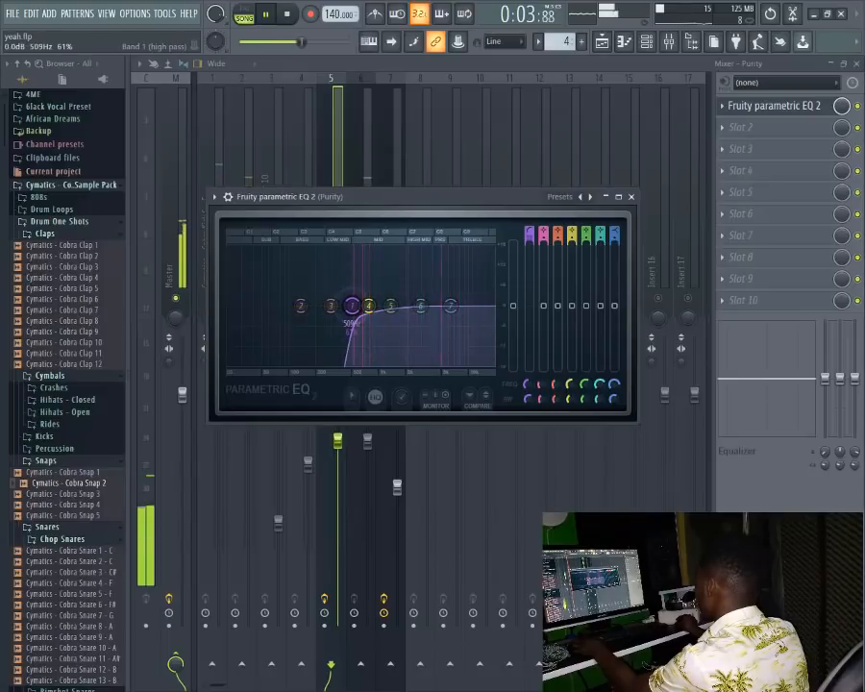
Step: Nudge bands 4 to 7 of the Purity equalizer, keeping their gains near 0 dB and band 4 at about 749 Hz
{"action": "left_click_drag", "start_coordinate": [420, 306], "coordinate": [452, 308]}
{"action": "left_click_drag", "start_coordinate": [389, 305], "coordinate": [387, 304]}
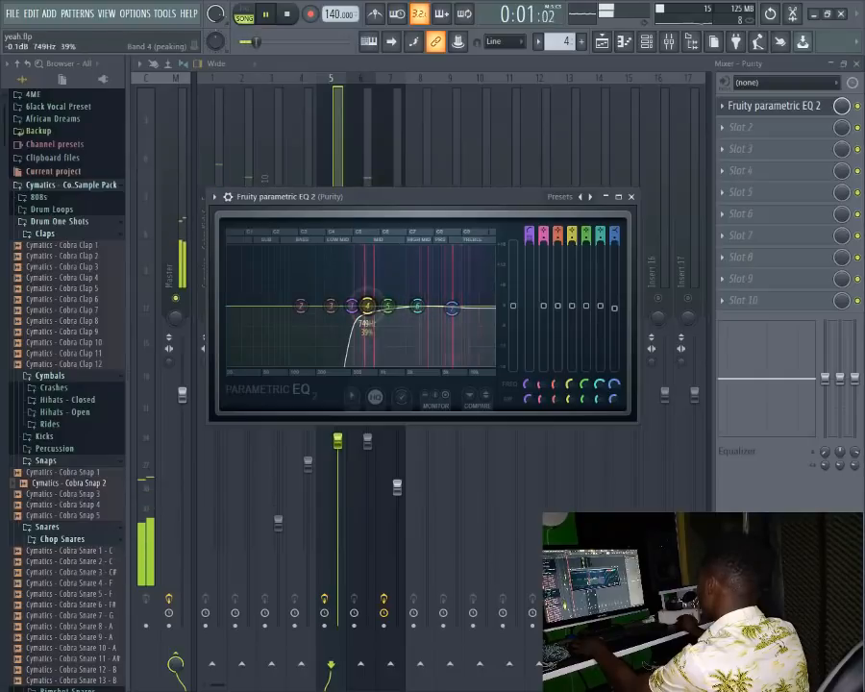
{"action": "left_click_drag", "start_coordinate": [452, 307], "coordinate": [412, 305]}
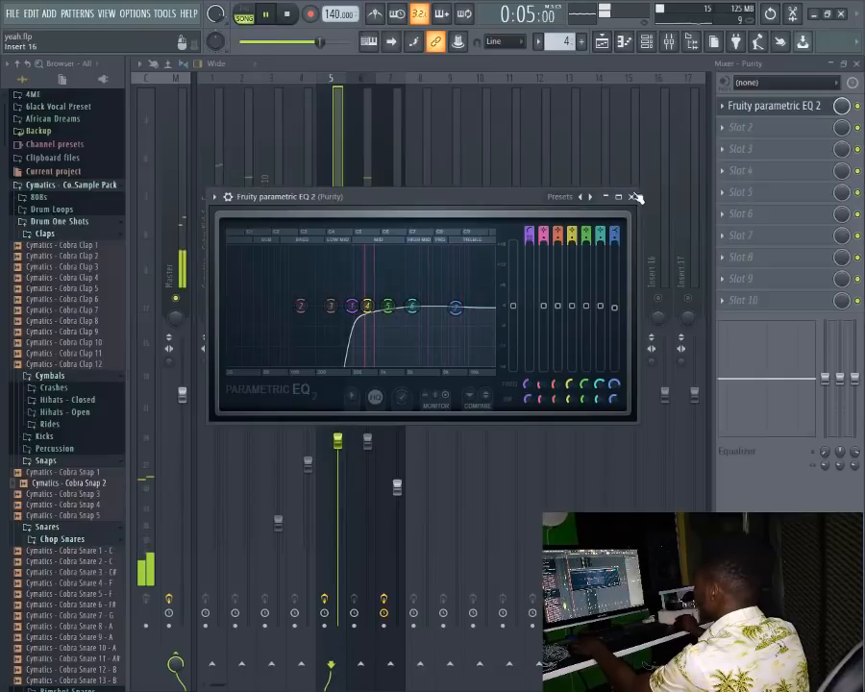
{"action": "left_click", "coordinate": [632, 197]}
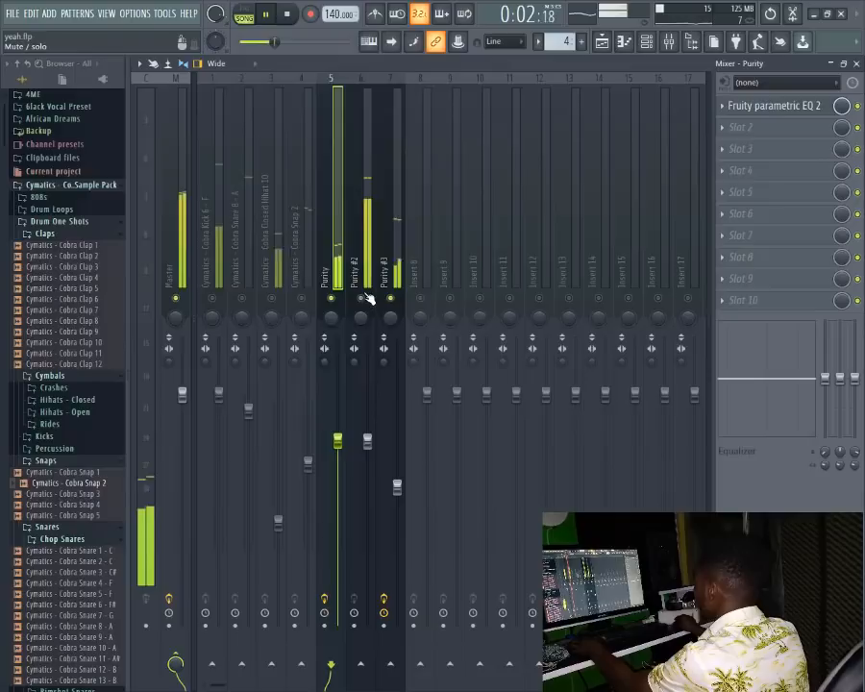
Step: Load Fruity Parametric EQ 2 in the first effect slot of the Cobra Snare 8 - A mixer track
{"action": "left_click", "coordinate": [367, 300]}
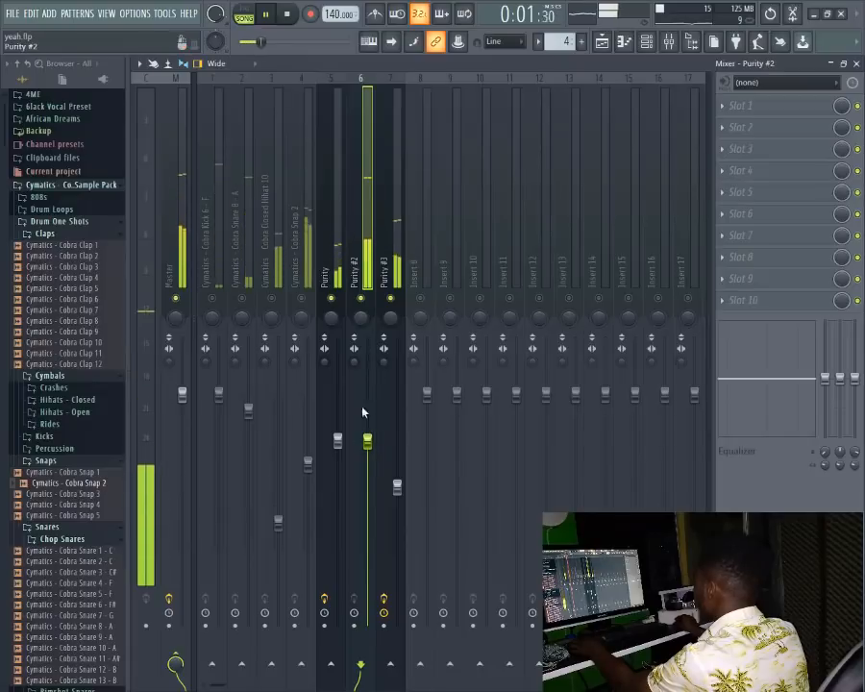
{"action": "left_click", "coordinate": [247, 254]}
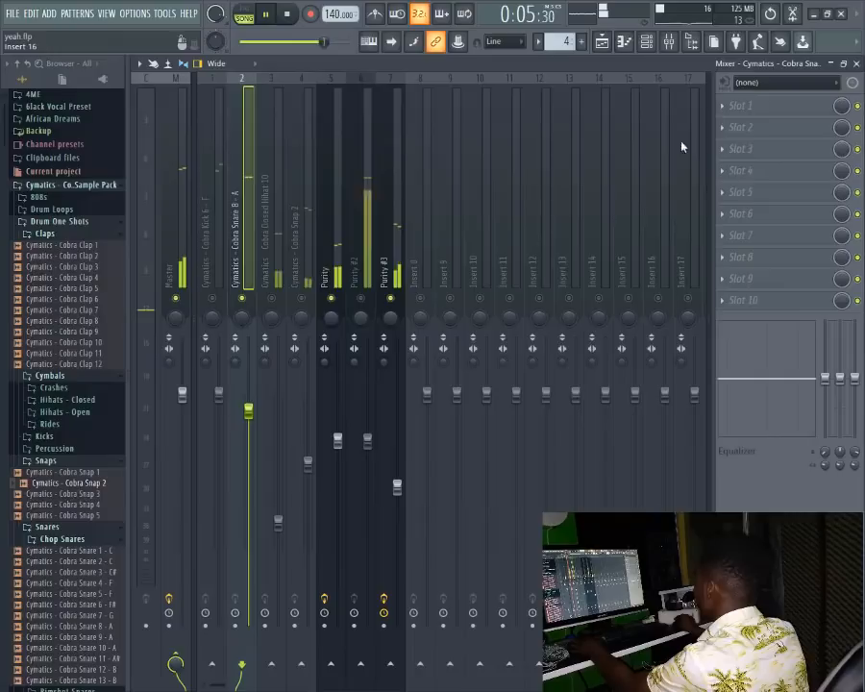
{"action": "left_click", "coordinate": [759, 105]}
{"action": "left_click", "coordinate": [645, 50]}
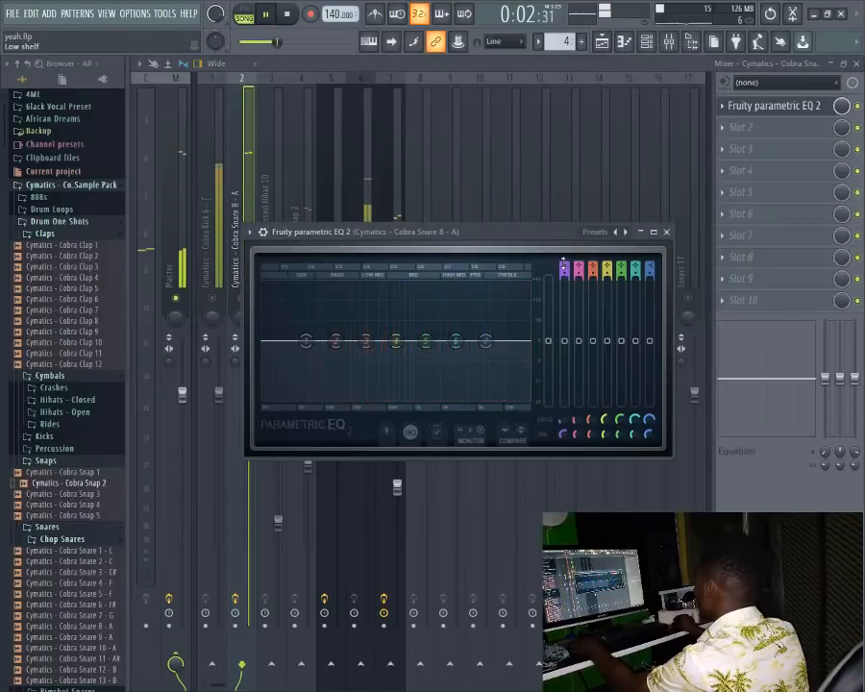
Step: Turn band 1 of the snare equalizer into a steep high-pass filter and raise its cutoff to the upper bass range
{"action": "left_click_drag", "start_coordinate": [563, 263], "coordinate": [563, 283]}
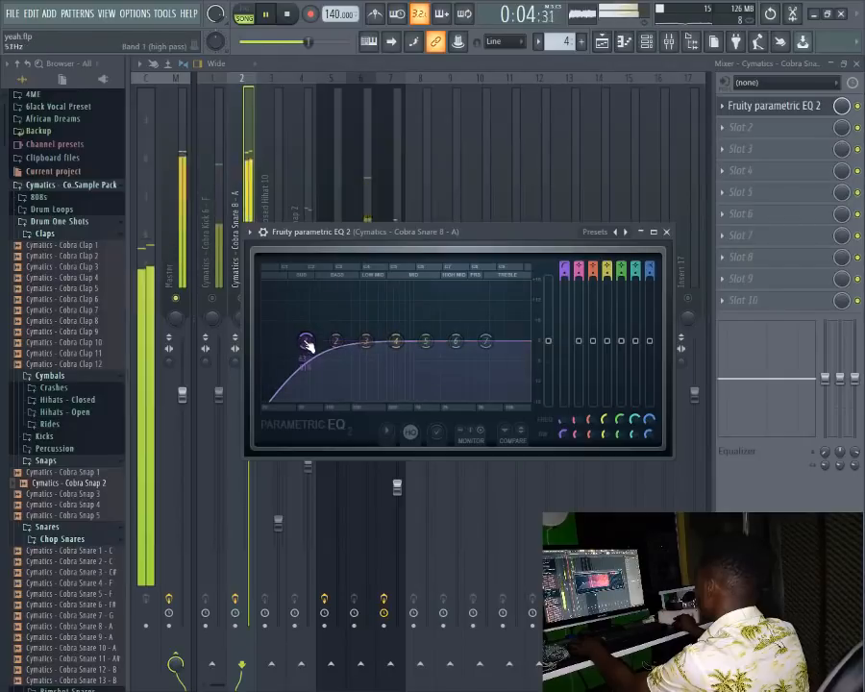
{"action": "right_click", "coordinate": [305, 343]}
{"action": "mouse_move", "coordinate": [340, 394]}
{"action": "left_click", "coordinate": [368, 397]}
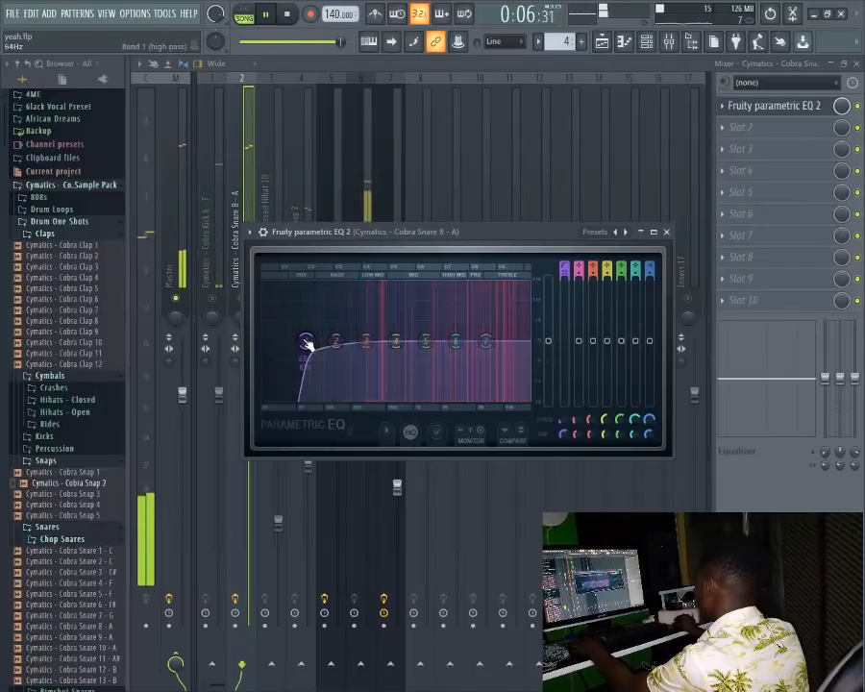
{"action": "left_click_drag", "start_coordinate": [303, 342], "coordinate": [385, 342]}
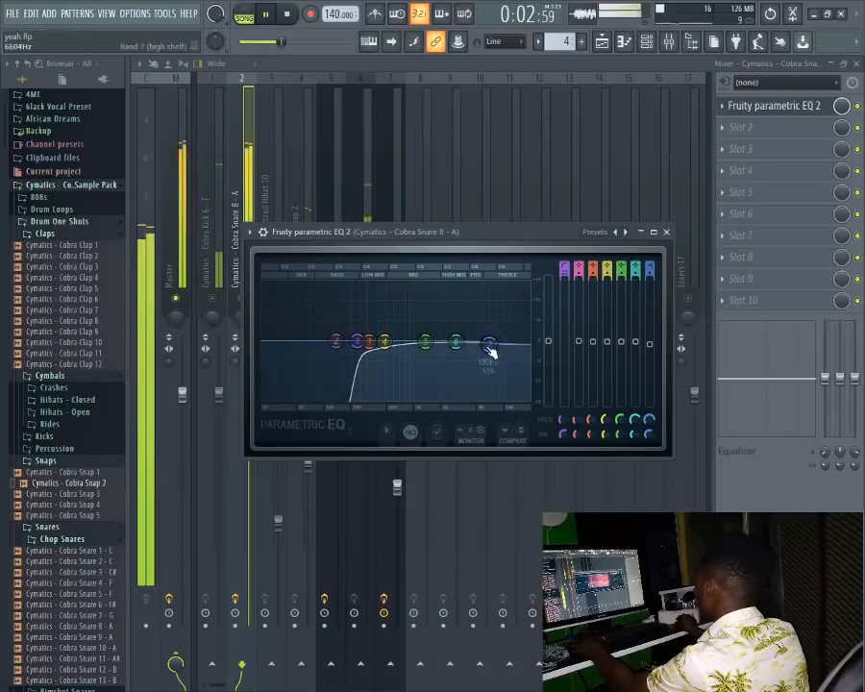
Step: Fine-tune the frequencies of bands 3, 6 and 7 in the snare equalizer near 0 dB, and stop playback
{"action": "left_click_drag", "start_coordinate": [487, 344], "coordinate": [458, 341]}
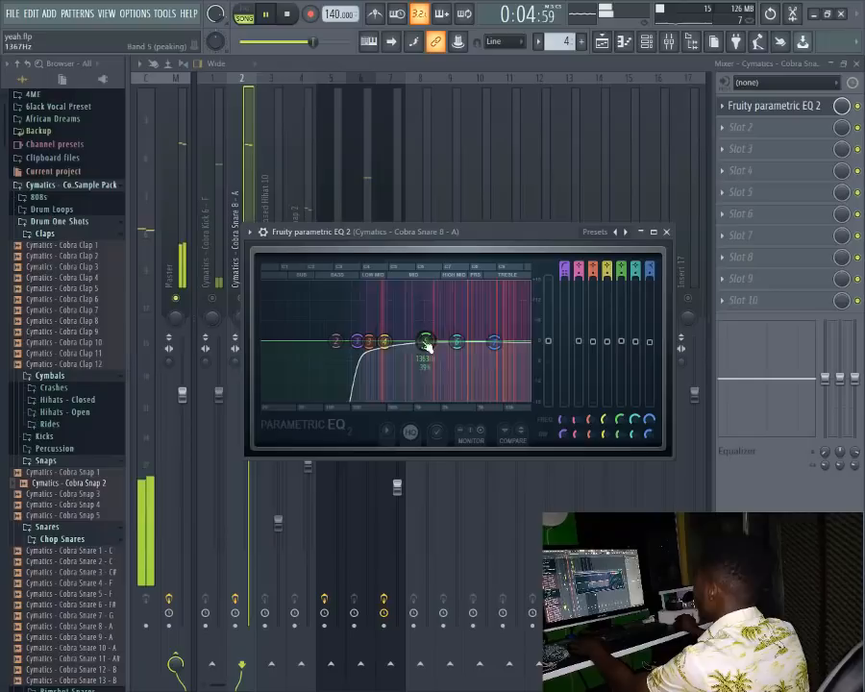
{"action": "left_click", "coordinate": [384, 342]}
{"action": "left_click_drag", "start_coordinate": [369, 341], "coordinate": [374, 341]}
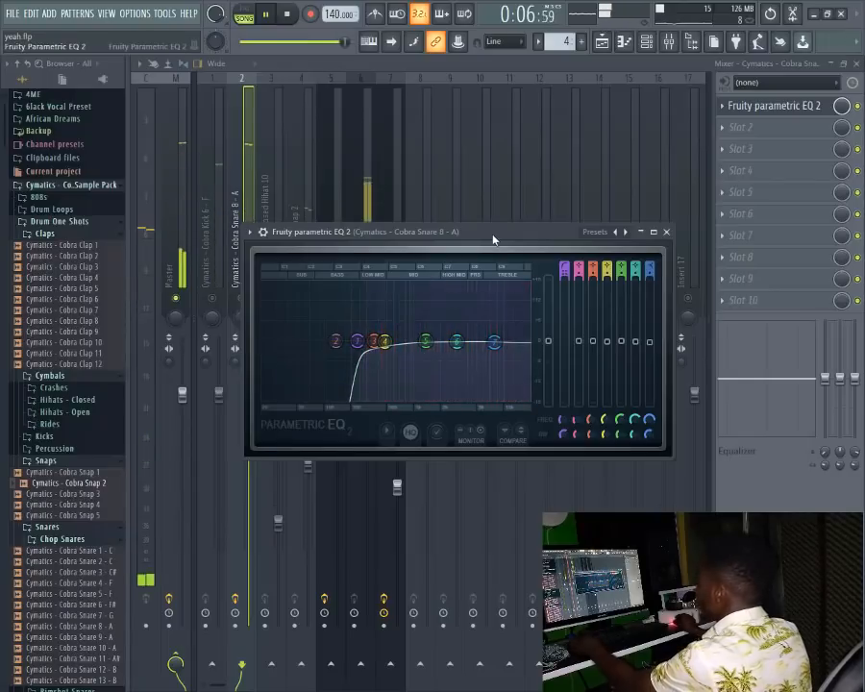
{"action": "key", "text": "space"}
{"action": "left_click", "coordinate": [666, 232]}
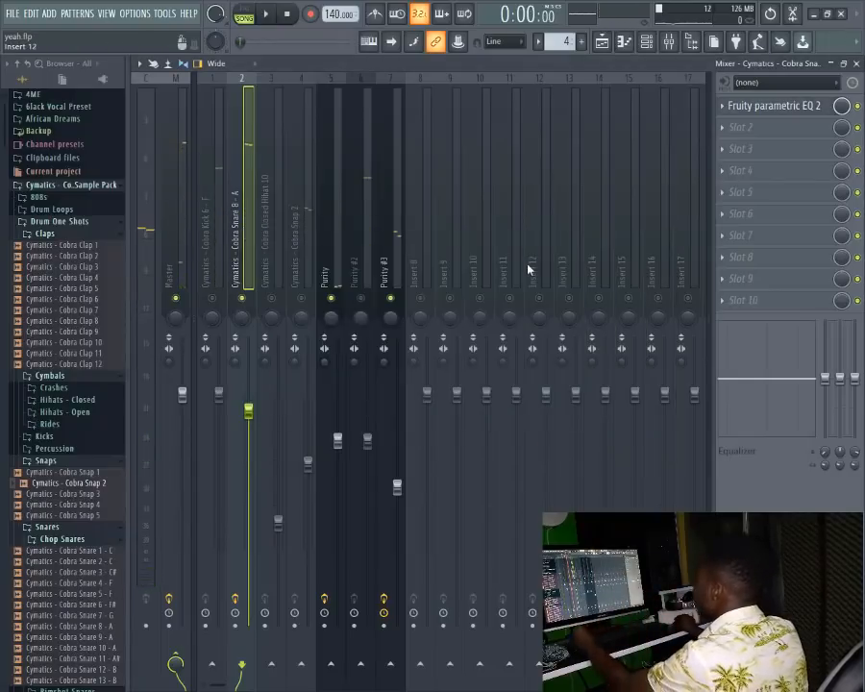
Step: Lower the Cobra Snare 8 - A mixer level to about -6.8 dB, checking the balance in playback
{"action": "key", "text": "space"}
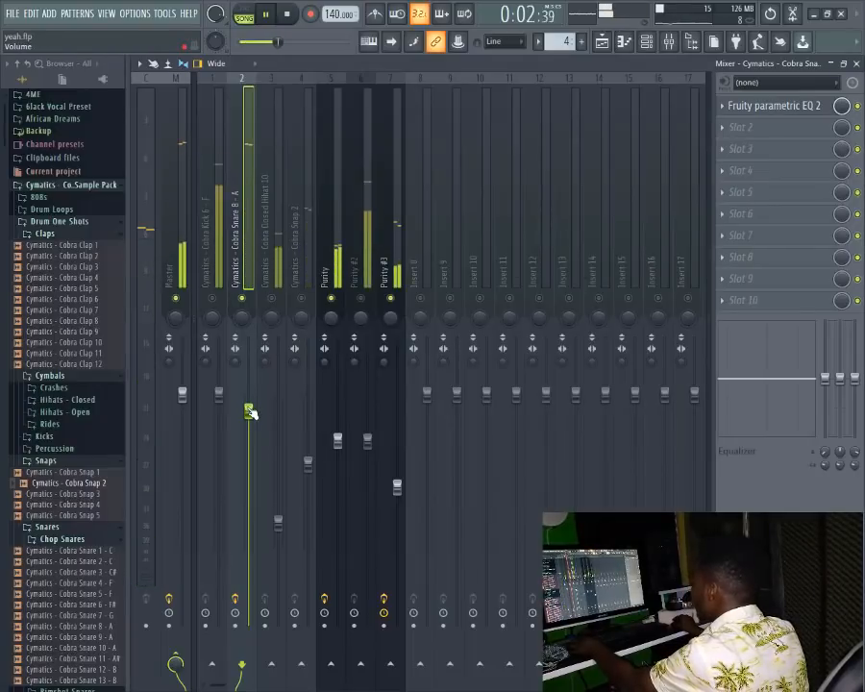
{"action": "key", "text": "space"}
{"action": "left_click_drag", "start_coordinate": [249, 411], "coordinate": [249, 429]}
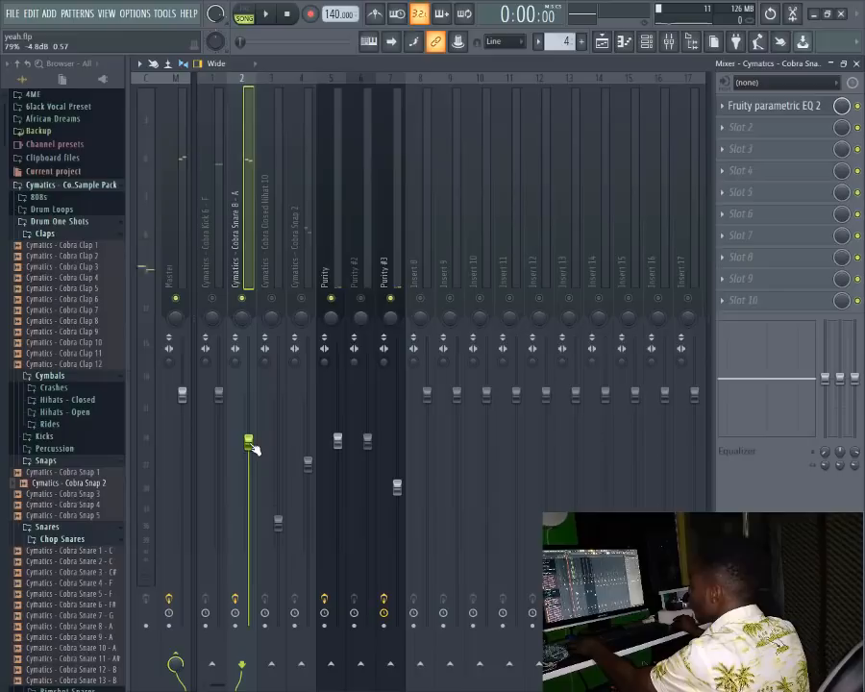
{"action": "key", "text": "space"}
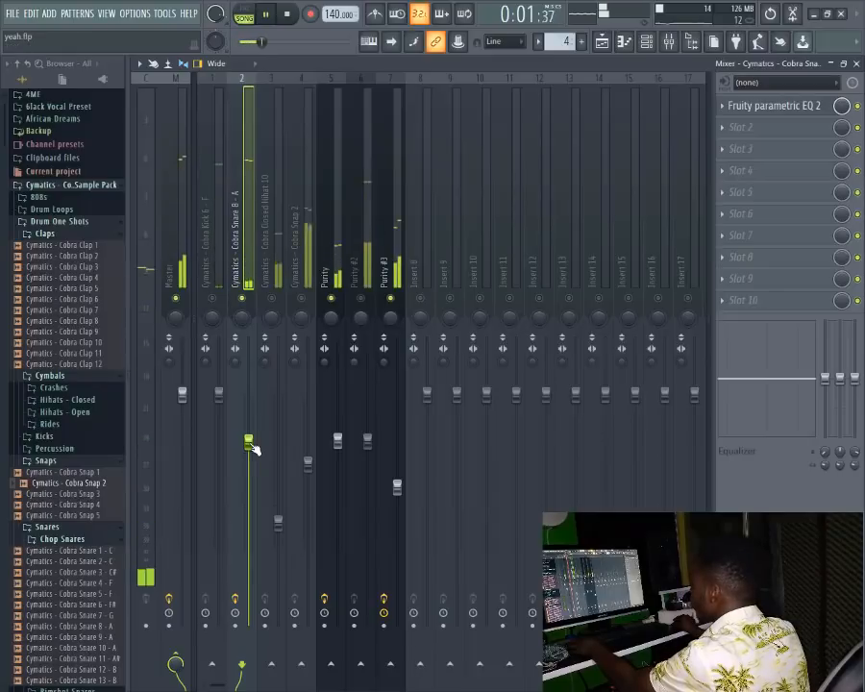
{"action": "mouse_move", "coordinate": [250, 444]}
{"action": "left_mouse_down"}
{"action": "mouse_move", "coordinate": [249, 468]}
{"action": "mouse_move", "coordinate": [249, 460]}
{"action": "left_mouse_up"}
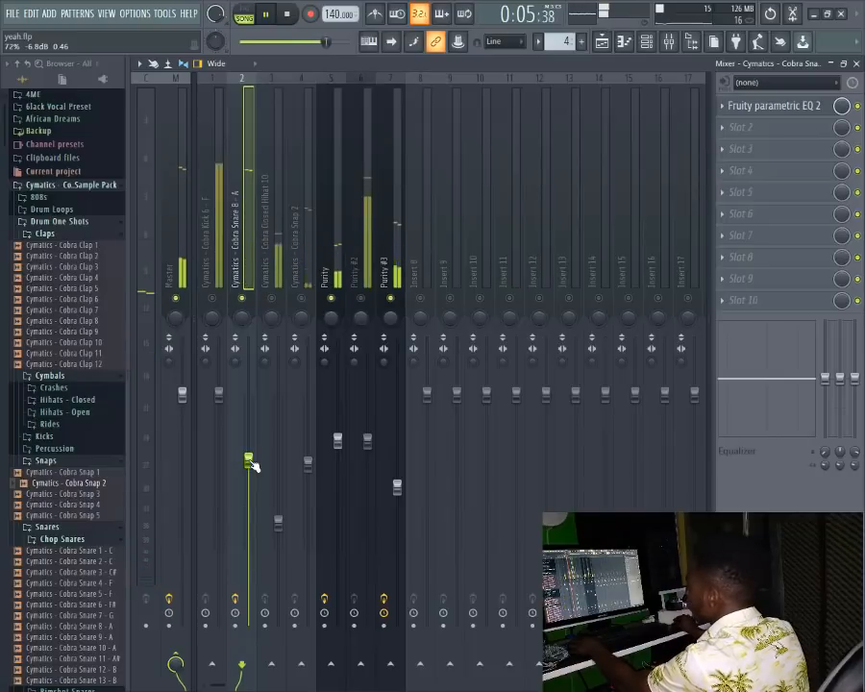
Step: Nudge the Cobra Snare 8 - A mixer level slightly lower and check the balance in playback
{"action": "left_click_drag", "start_coordinate": [250, 463], "coordinate": [250, 465]}
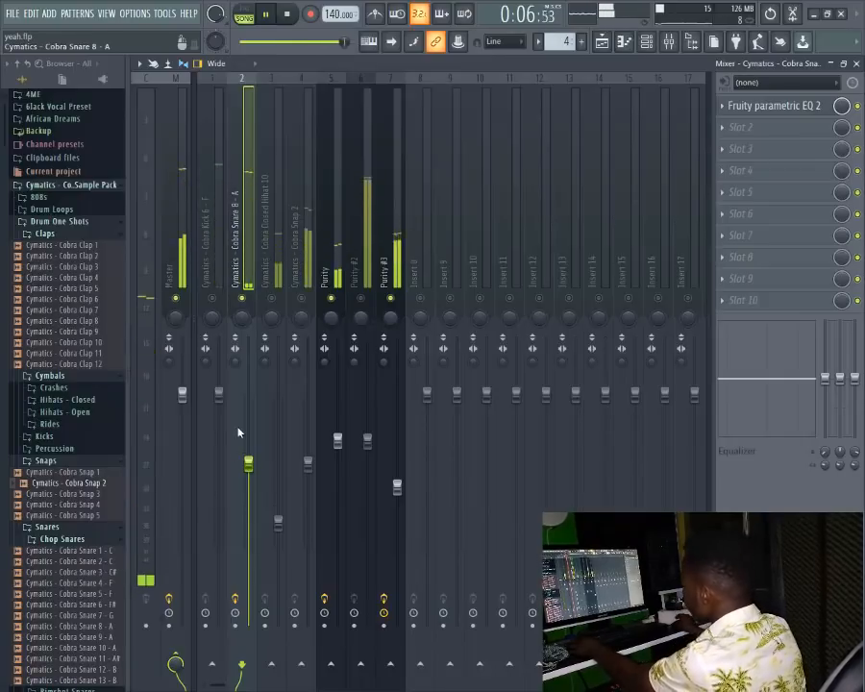
{"action": "key", "text": "space"}
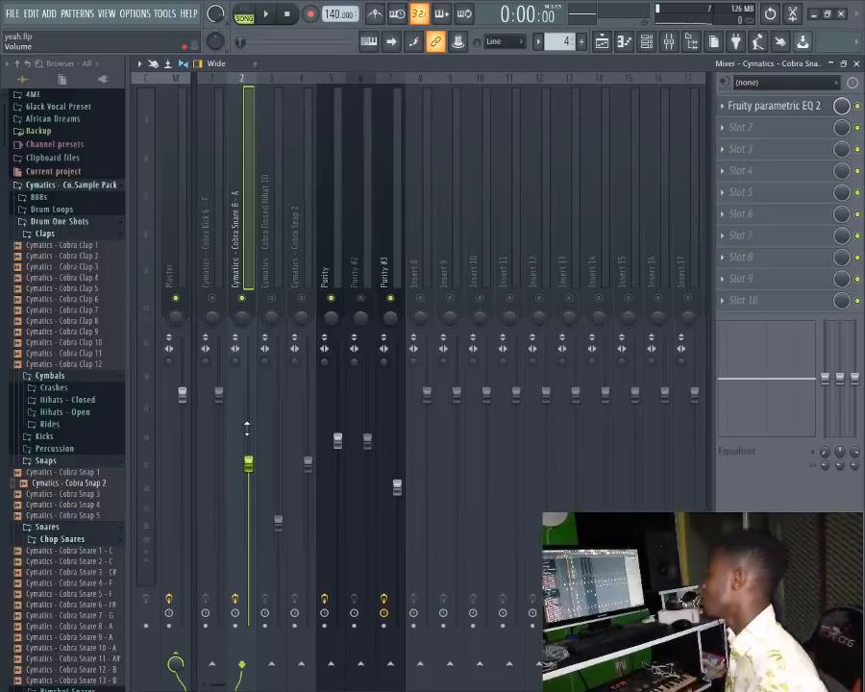
{"action": "key", "text": "space"}
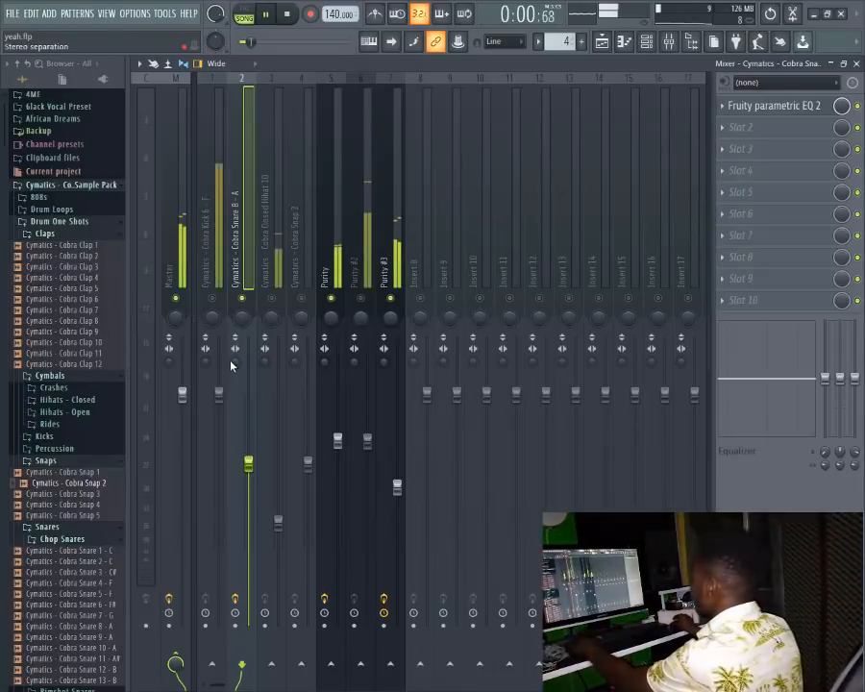
{"action": "left_click_drag", "start_coordinate": [273, 42], "coordinate": [306, 41]}
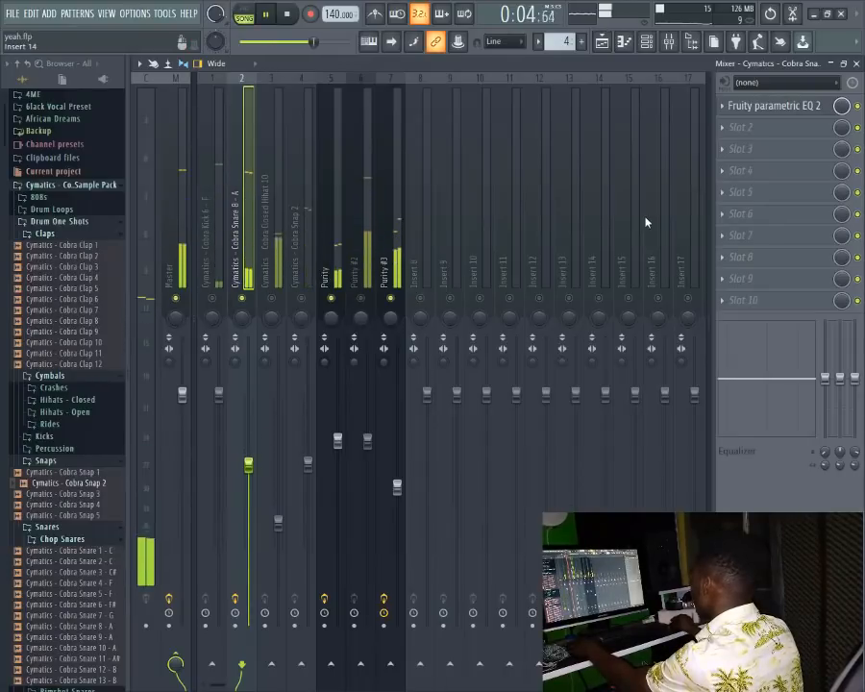
Step: Unmute the Cobra Closed Hihat 10 mixer track and load Fruity Parametric EQ 2 in its first effect slot
{"action": "left_click", "coordinate": [281, 299]}
{"action": "left_click", "coordinate": [770, 113]}
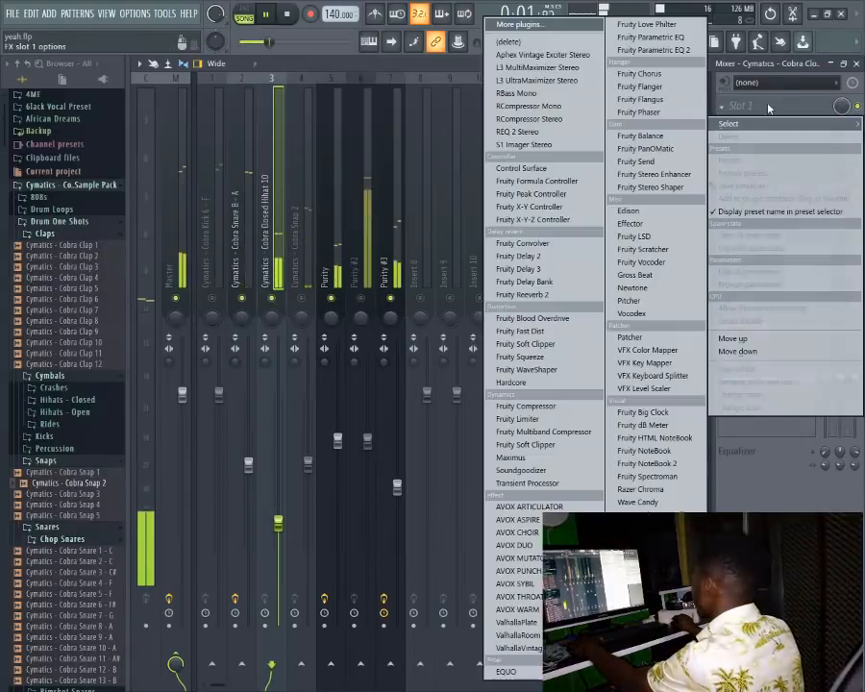
{"action": "left_click", "coordinate": [651, 48]}
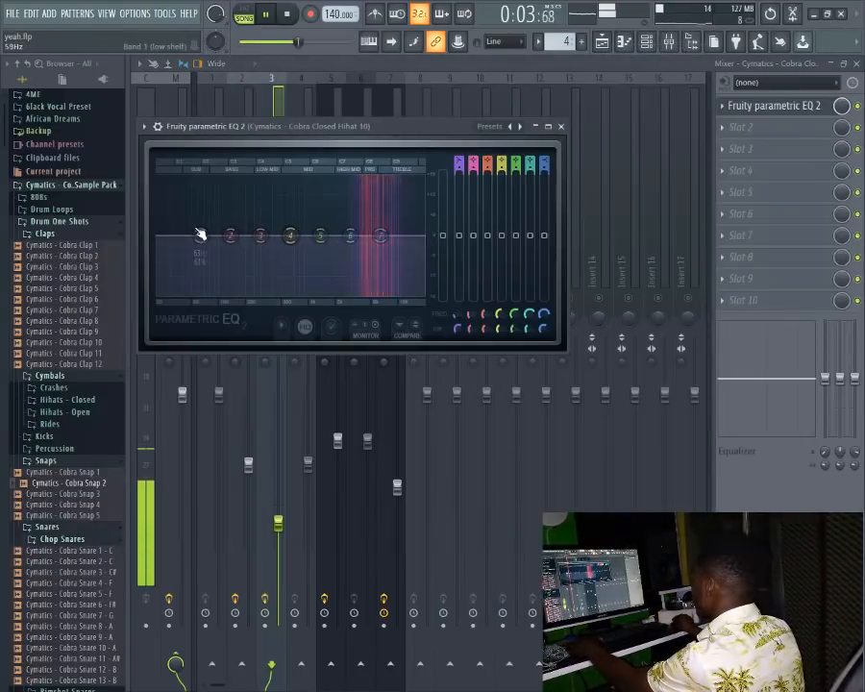
Step: Turn band 1 of the hi-hat equalizer into a steep high-pass filter with its cutoff in the high-mid range
{"action": "left_click_drag", "start_coordinate": [200, 234], "coordinate": [352, 293]}
{"action": "right_click", "coordinate": [347, 292]}
{"action": "mouse_move", "coordinate": [359, 344]}
{"action": "left_click", "coordinate": [404, 340]}
Step: Move band 7 of the hi-hat equalizer to the far treble end and band 6 up in frequency, then close it and stop playback
{"action": "left_click_drag", "start_coordinate": [380, 236], "coordinate": [424, 247]}
{"action": "mouse_move", "coordinate": [351, 236]}
{"action": "left_mouse_down"}
{"action": "mouse_move", "coordinate": [424, 241]}
{"action": "mouse_move", "coordinate": [422, 234]}
{"action": "mouse_move", "coordinate": [378, 236]}
{"action": "left_mouse_up"}
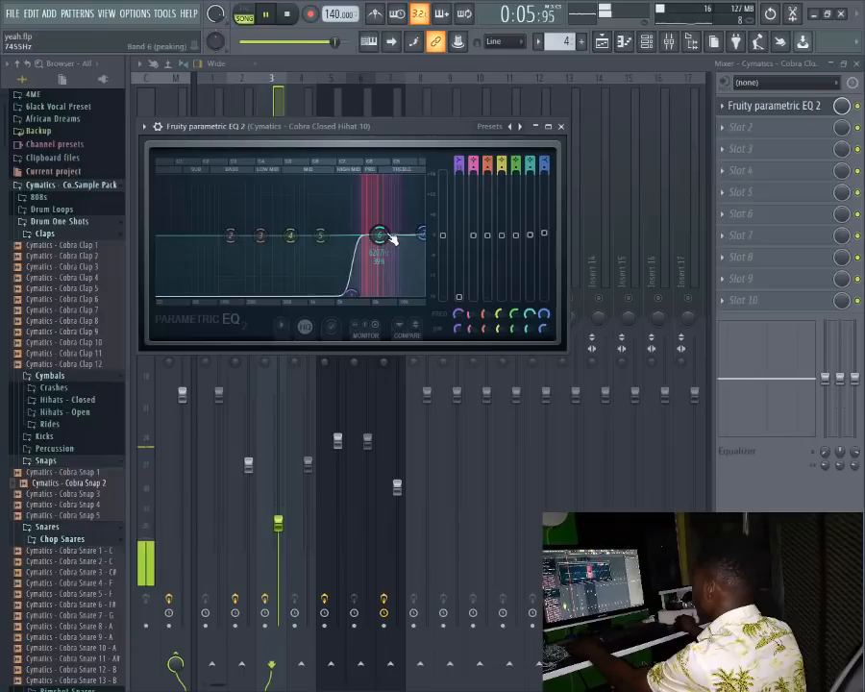
{"action": "left_click_drag", "start_coordinate": [352, 293], "coordinate": [352, 293]}
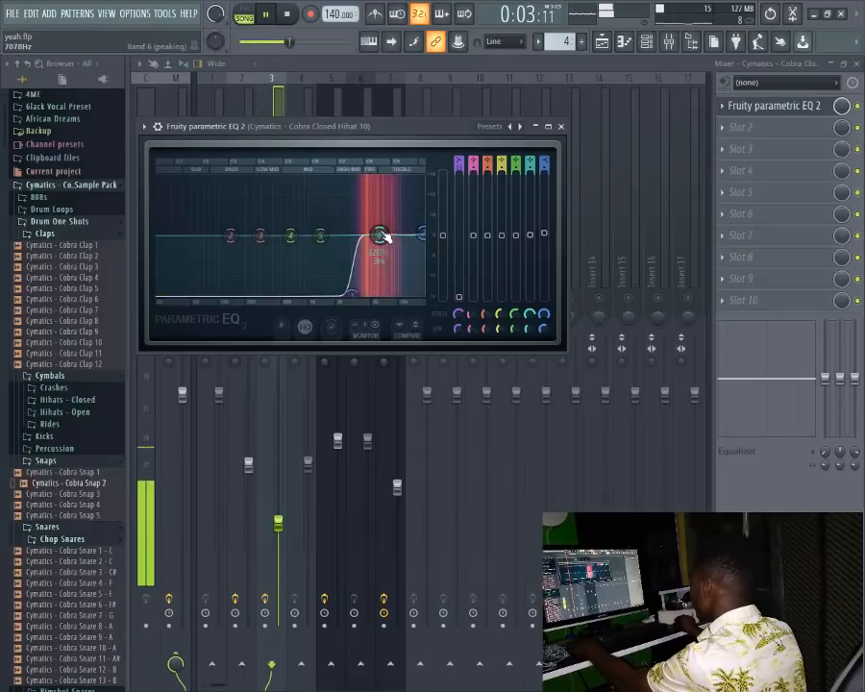
{"action": "left_click_drag", "start_coordinate": [382, 235], "coordinate": [385, 236]}
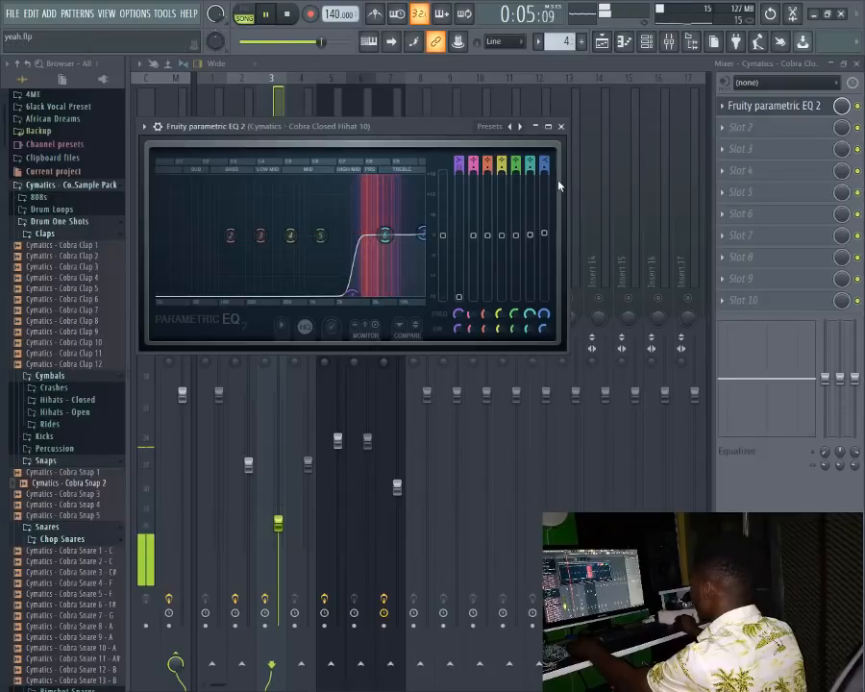
{"action": "left_click", "coordinate": [561, 126]}
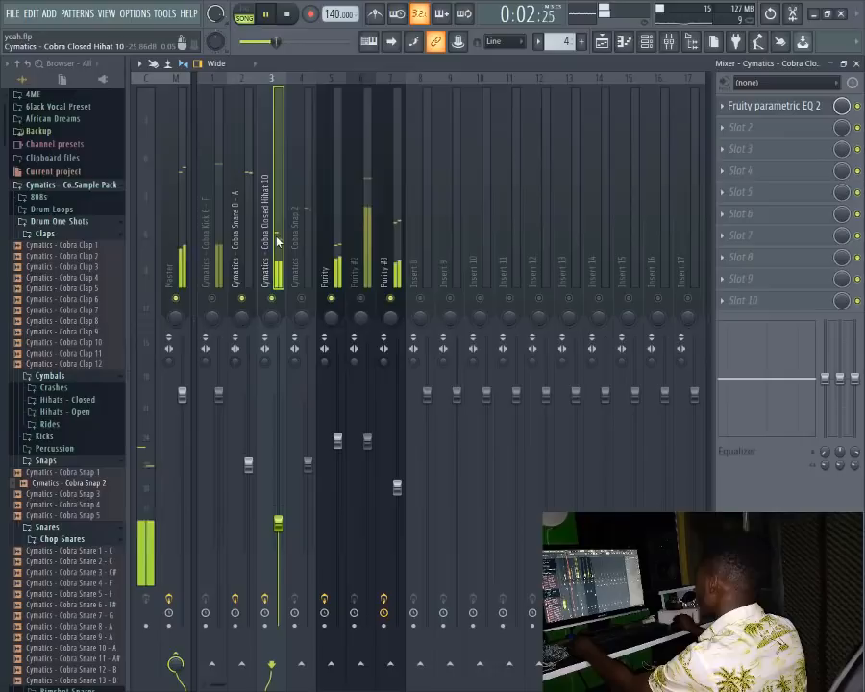
{"action": "key", "text": "space"}
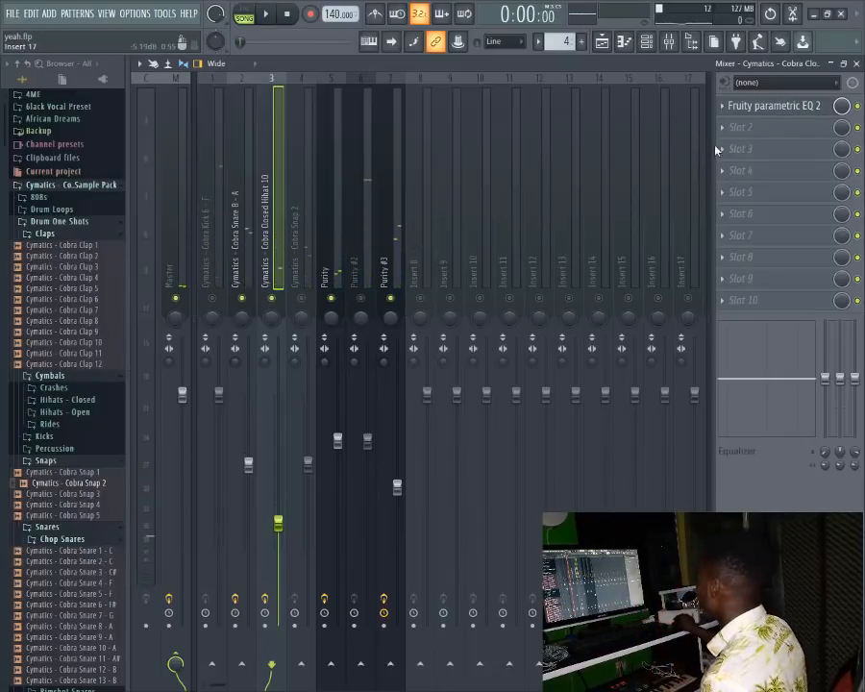
Step: Load Fruity Convolver in the hi-hat track's second effect slot and lower its wet level to about -60.7 dB
{"action": "left_click", "coordinate": [773, 127]}
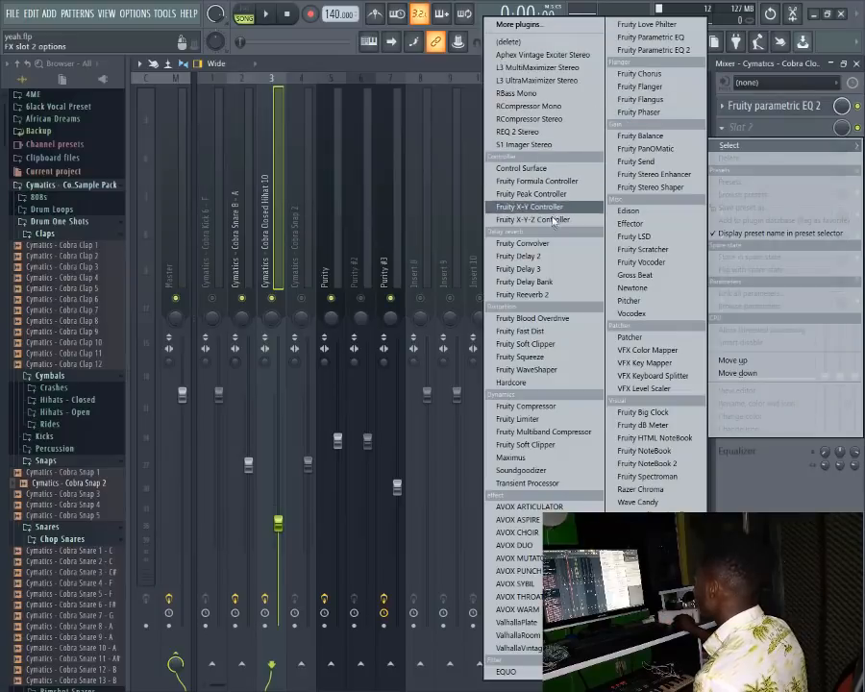
{"action": "left_click", "coordinate": [531, 243]}
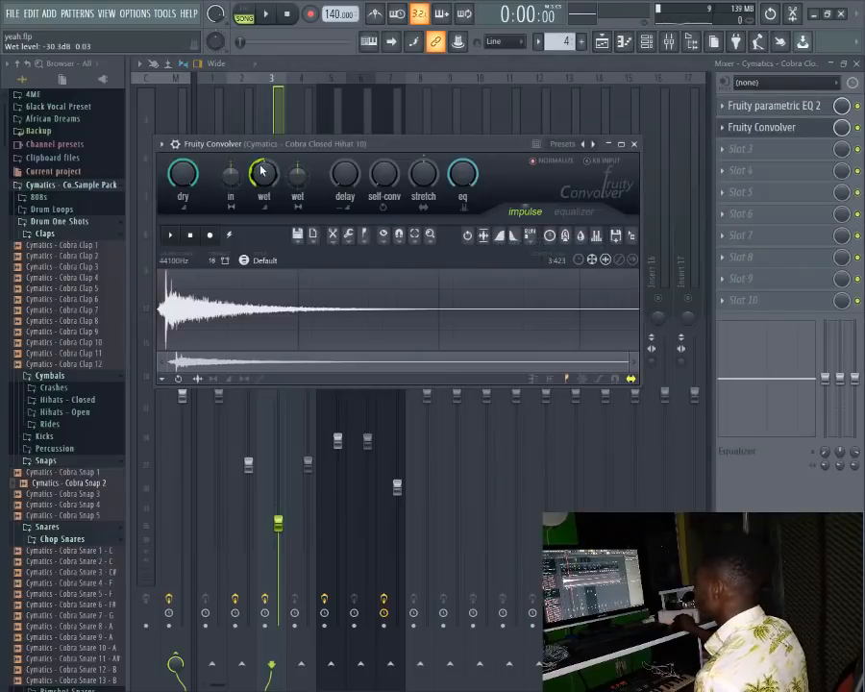
{"action": "key", "text": "space"}
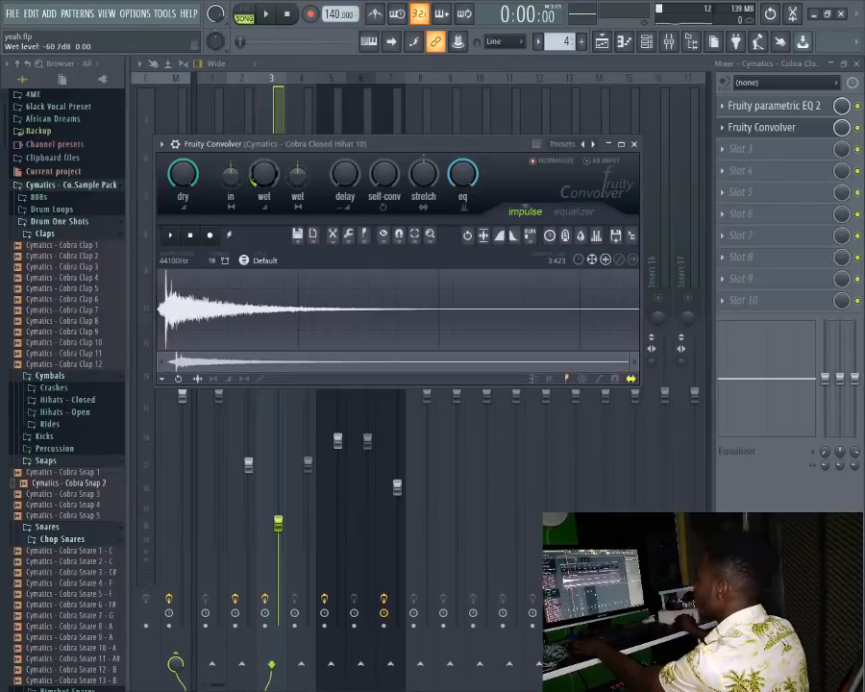
{"action": "key", "text": "space"}
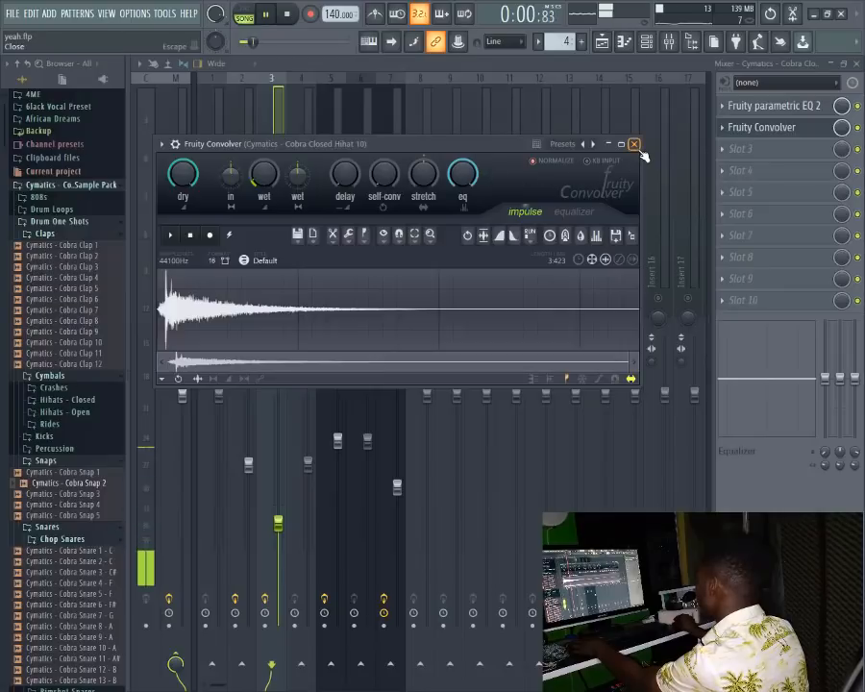
{"action": "left_click", "coordinate": [634, 145]}
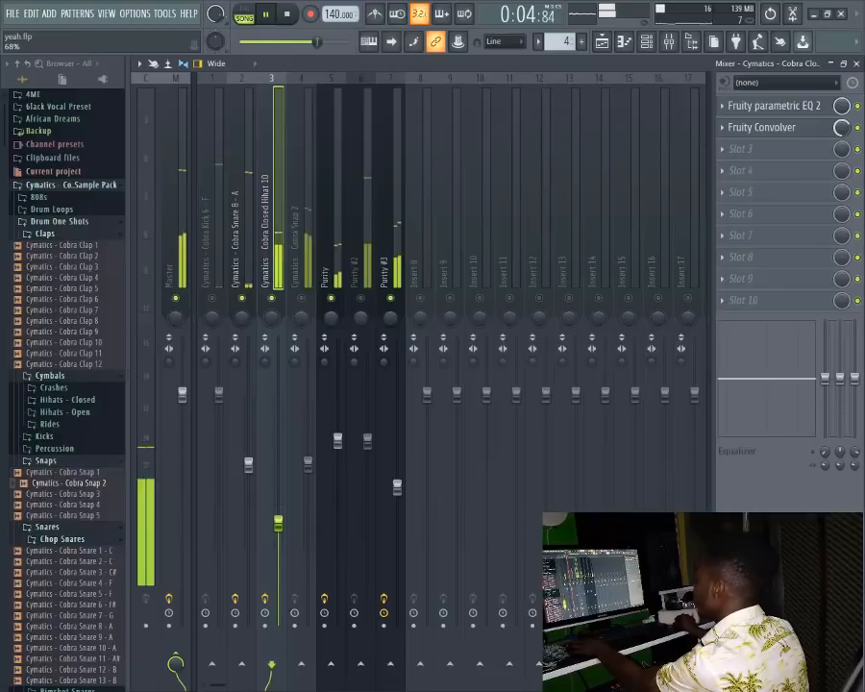
Step: Reduce the mix level of the hi-hat's Fruity Convolver slot, checking the result in playback
{"action": "key", "text": "space"}
{"action": "key", "text": "space"}
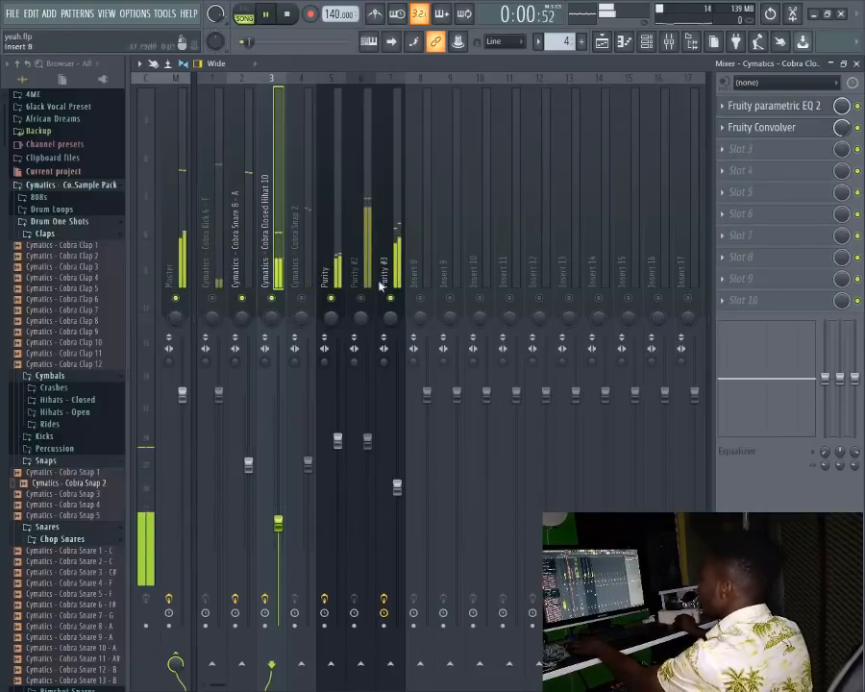
{"action": "key", "text": "space"}
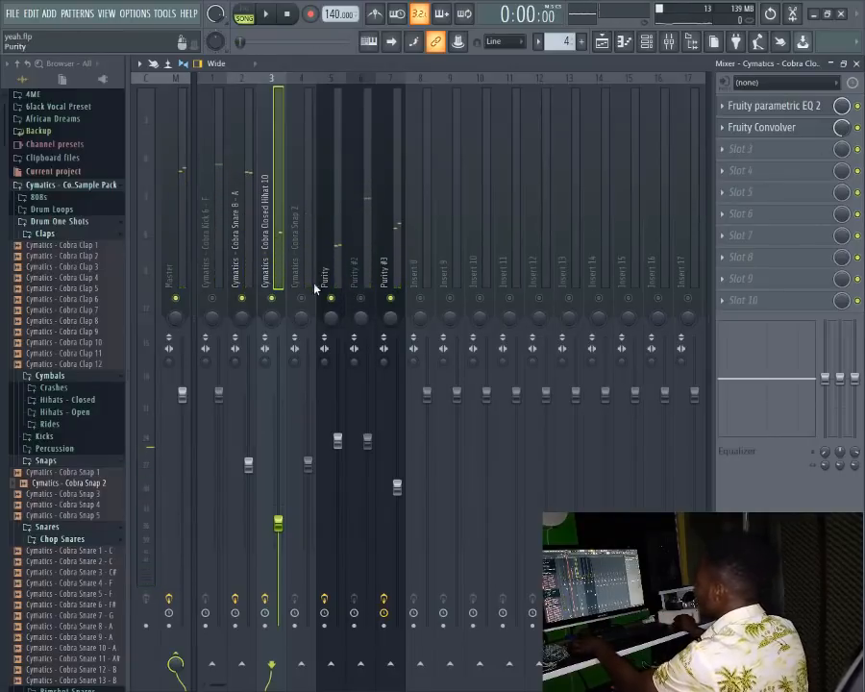
Step: Unmute the Cobra Snap 2 mixer track and load Fruity Parametric EQ 2 in its first effect slot
{"action": "left_click", "coordinate": [311, 259]}
{"action": "key", "text": "space"}
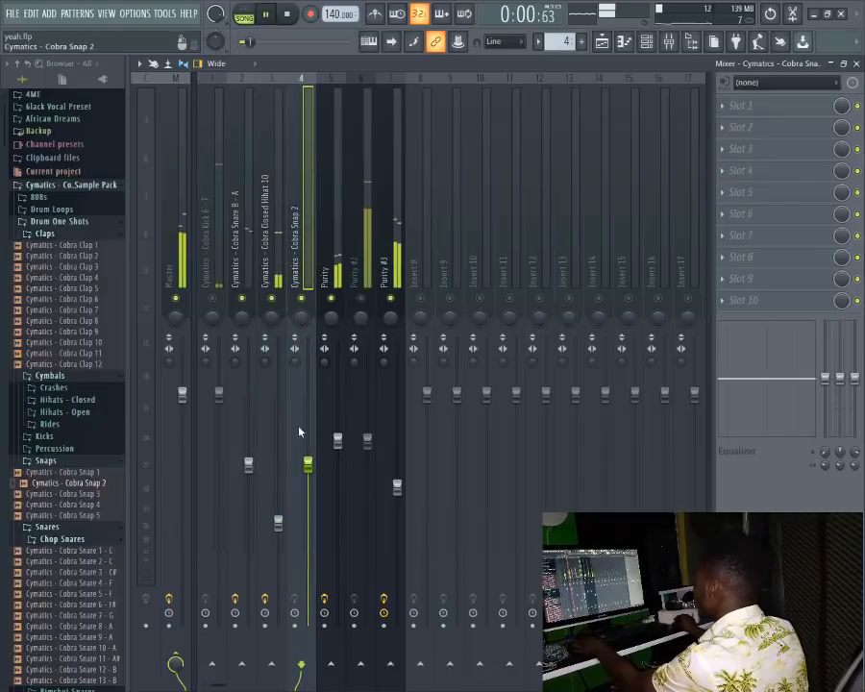
{"action": "left_click_drag", "start_coordinate": [310, 469], "coordinate": [311, 468]}
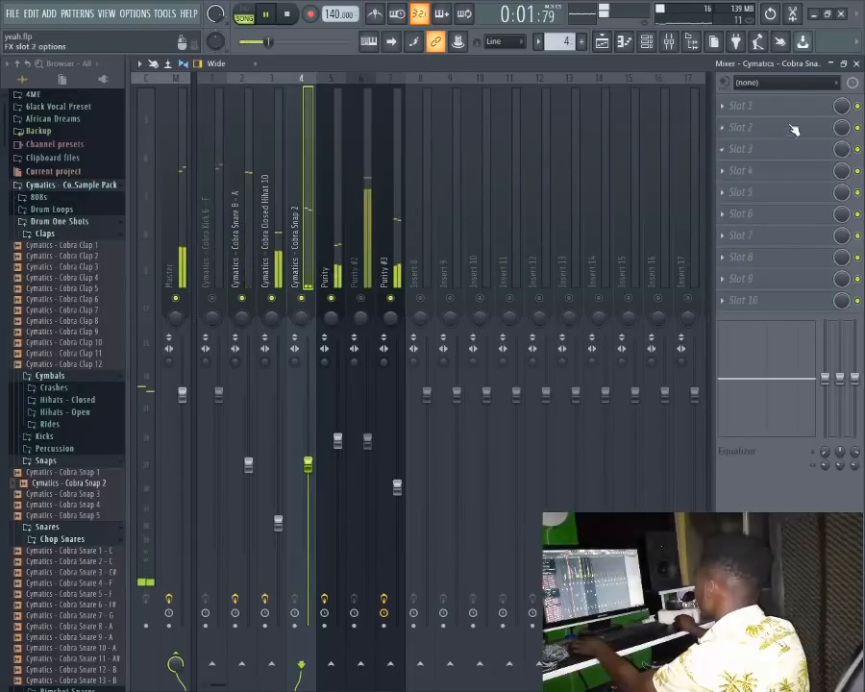
{"action": "left_click", "coordinate": [738, 105]}
{"action": "left_click", "coordinate": [654, 49]}
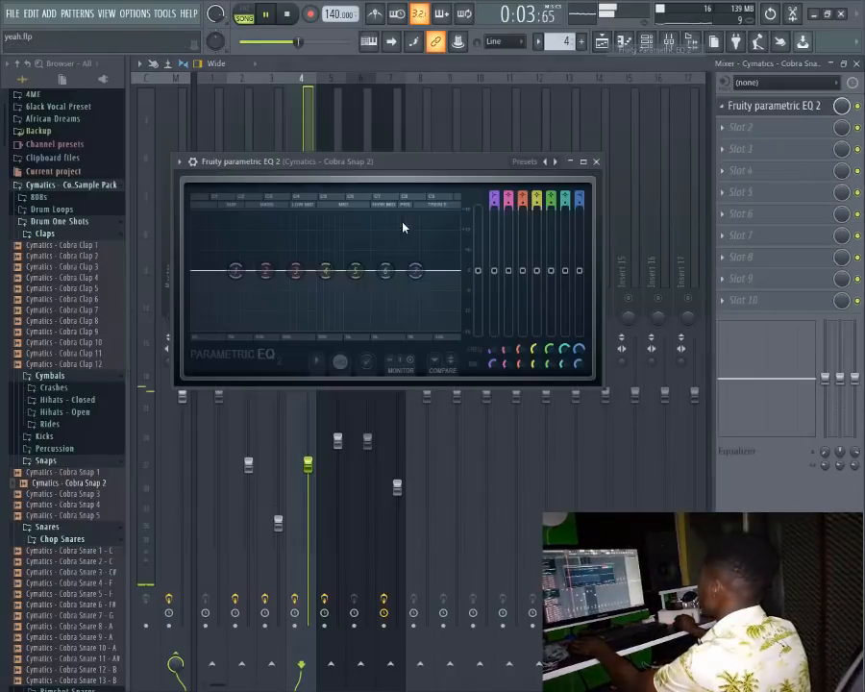
Step: Turn band 1 of the snap equalizer into a steep high-pass filter in the mid range and shift band 6 slightly lower
{"action": "left_click_drag", "start_coordinate": [236, 270], "coordinate": [322, 335]}
{"action": "left_click_drag", "start_coordinate": [384, 275], "coordinate": [374, 274]}
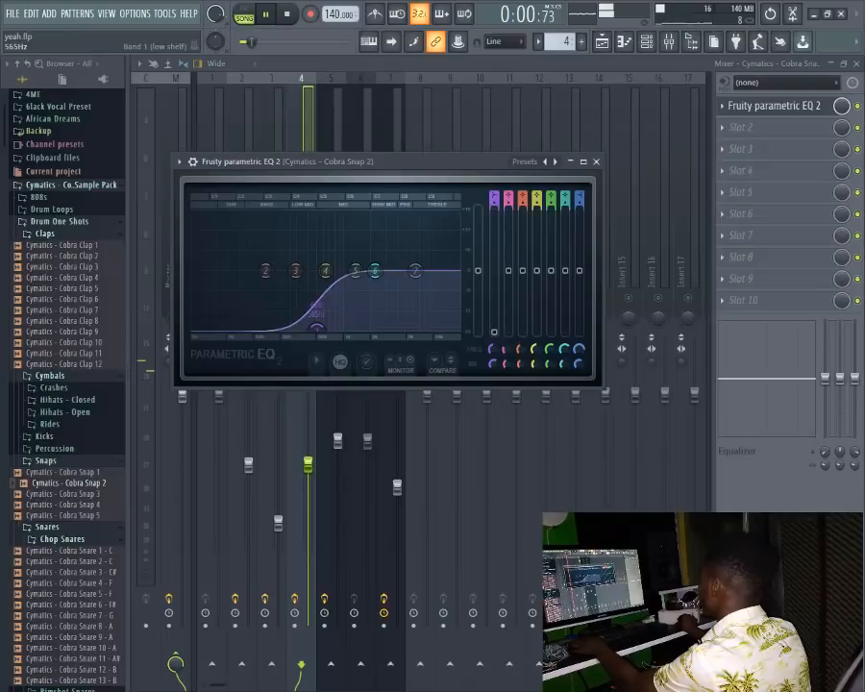
{"action": "left_click_drag", "start_coordinate": [317, 330], "coordinate": [331, 332]}
{"action": "right_click", "coordinate": [329, 332]}
{"action": "mouse_move", "coordinate": [354, 376]}
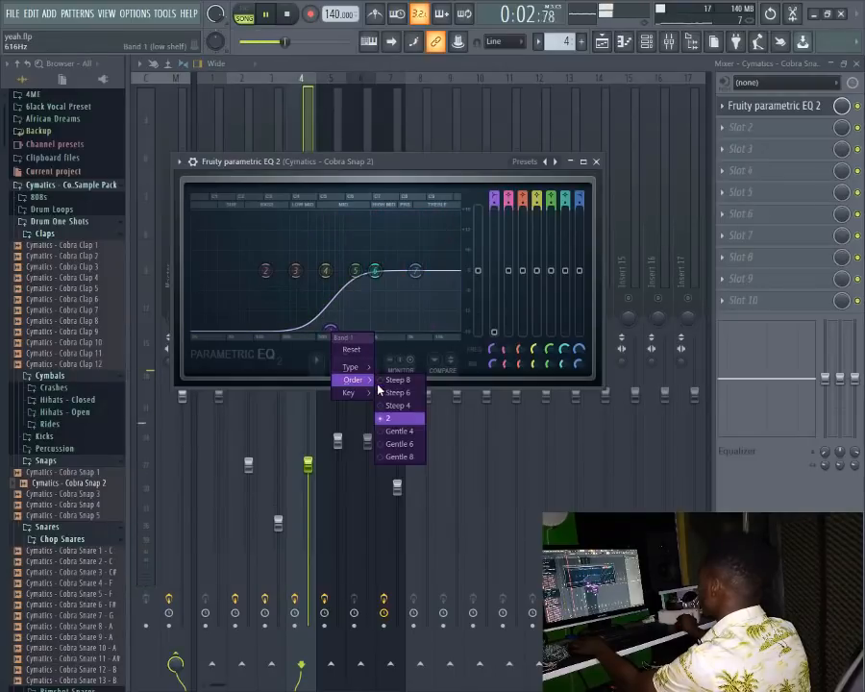
{"action": "left_click", "coordinate": [390, 413]}
{"action": "left_click_drag", "start_coordinate": [331, 332], "coordinate": [345, 327]}
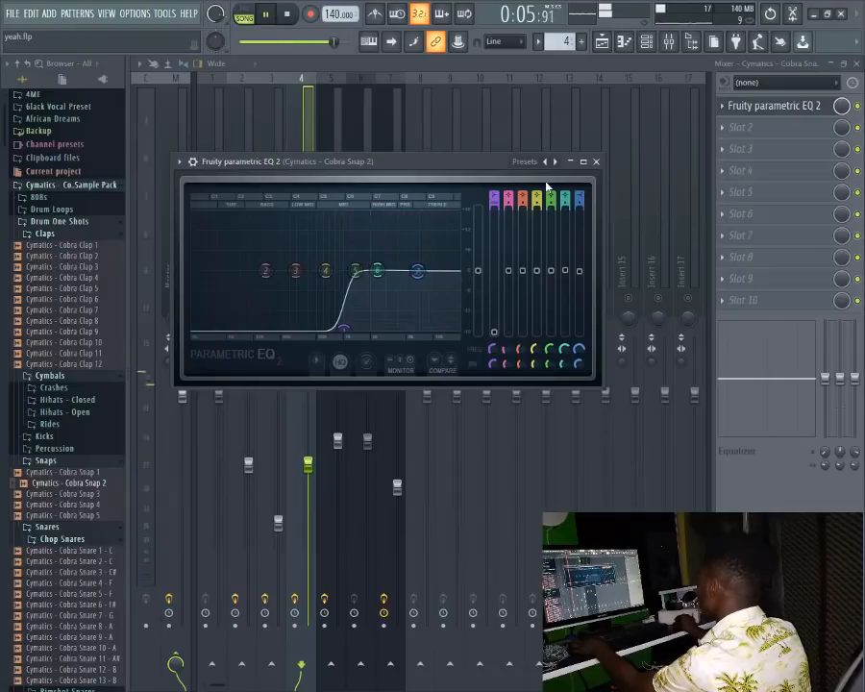
{"action": "left_click", "coordinate": [597, 163]}
{"action": "key", "text": "space"}
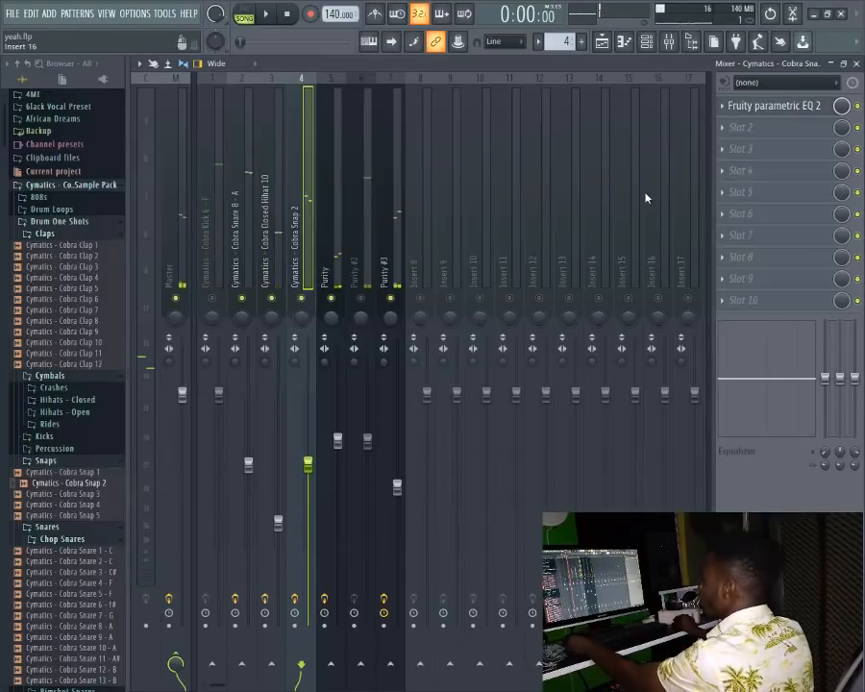
Step: Load Fruity Stereo Enhancer in the second effect slot of the Cobra Snap 2 track and start playback
{"action": "left_click", "coordinate": [739, 127]}
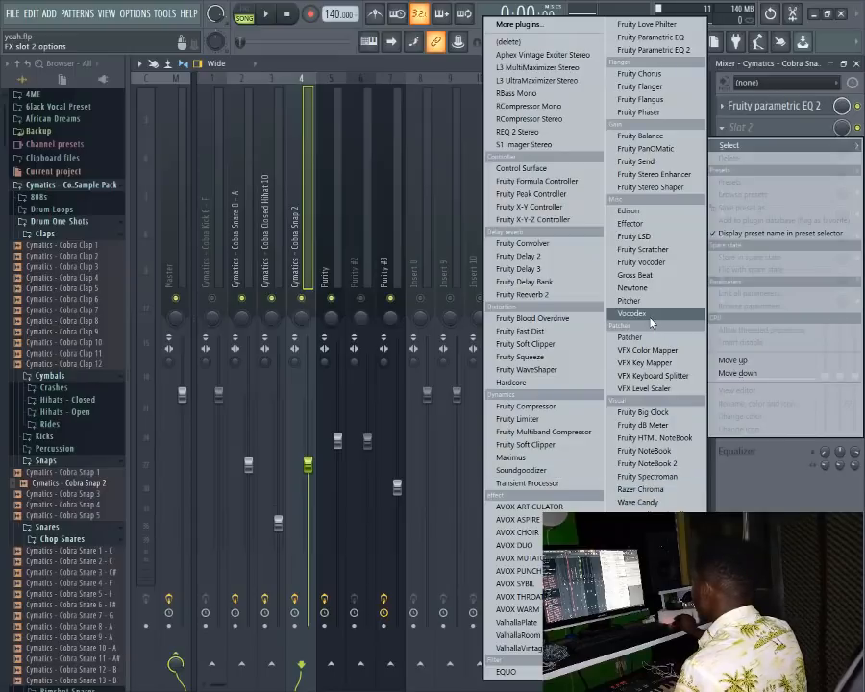
{"action": "left_click", "coordinate": [650, 174]}
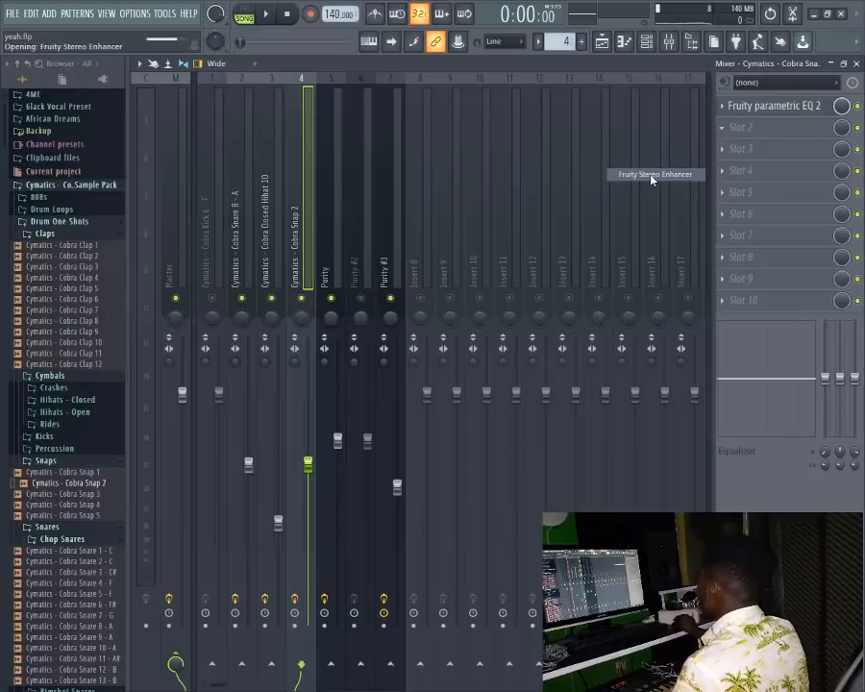
{"action": "key", "text": "space"}
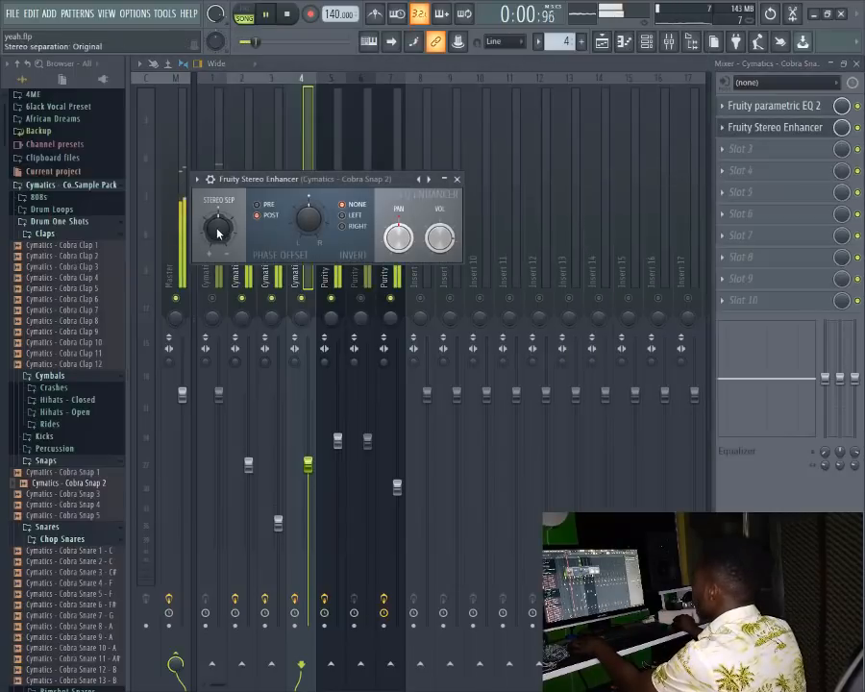
Step: Set the snap's stereo separation to 60% separated after trying merged and wider settings, and save the project
{"action": "left_click_drag", "start_coordinate": [219, 231], "coordinate": [218, 279]}
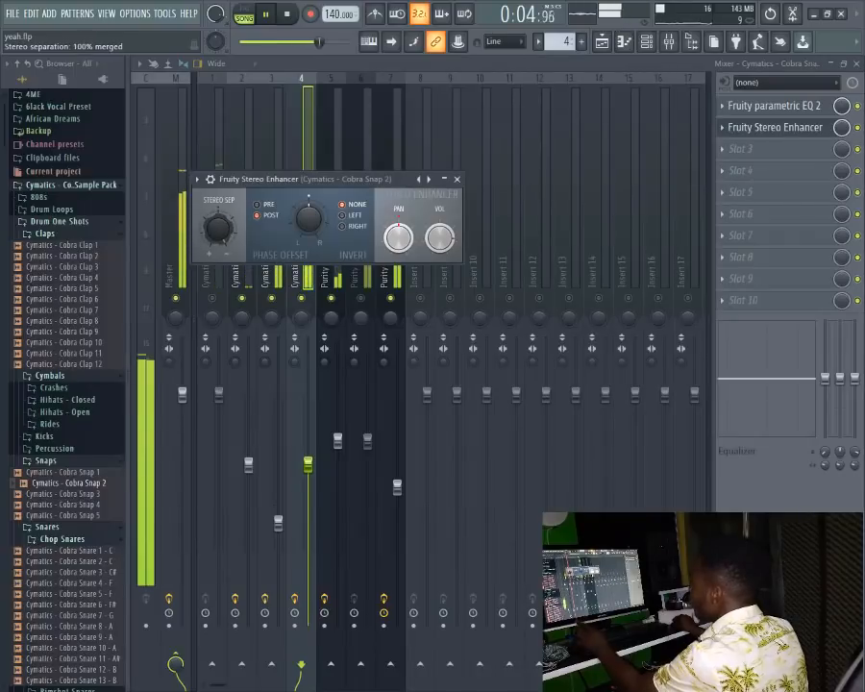
{"action": "left_click_drag", "start_coordinate": [218, 204], "coordinate": [218, 169]}
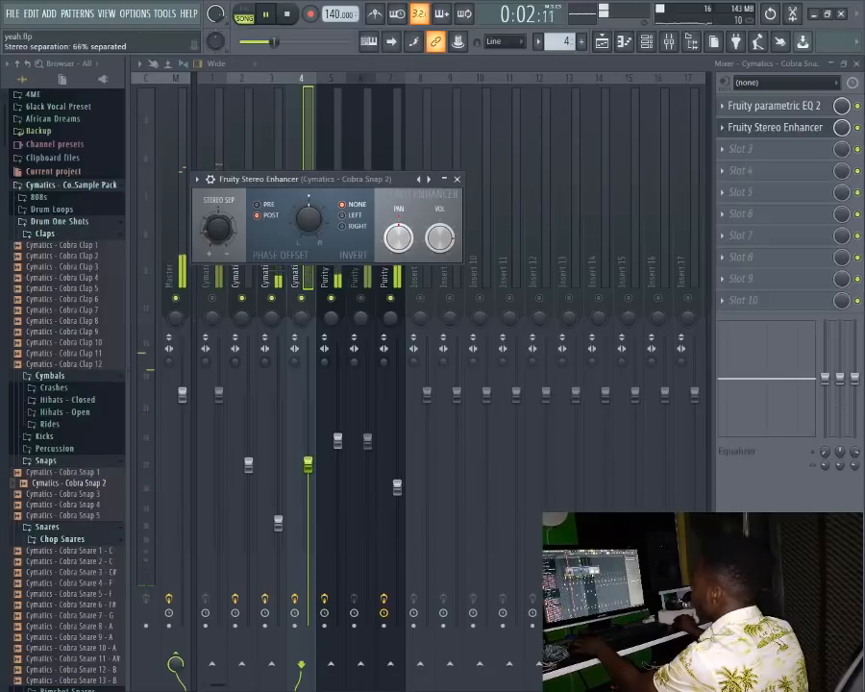
{"action": "left_click_drag", "start_coordinate": [218, 228], "coordinate": [218, 224]}
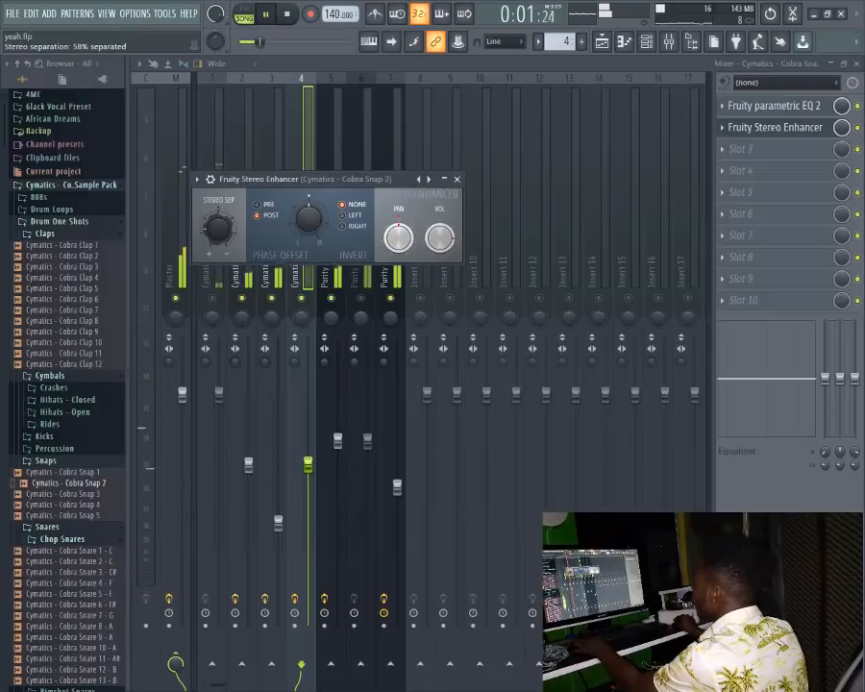
{"action": "left_click_drag", "start_coordinate": [218, 226], "coordinate": [218, 228]}
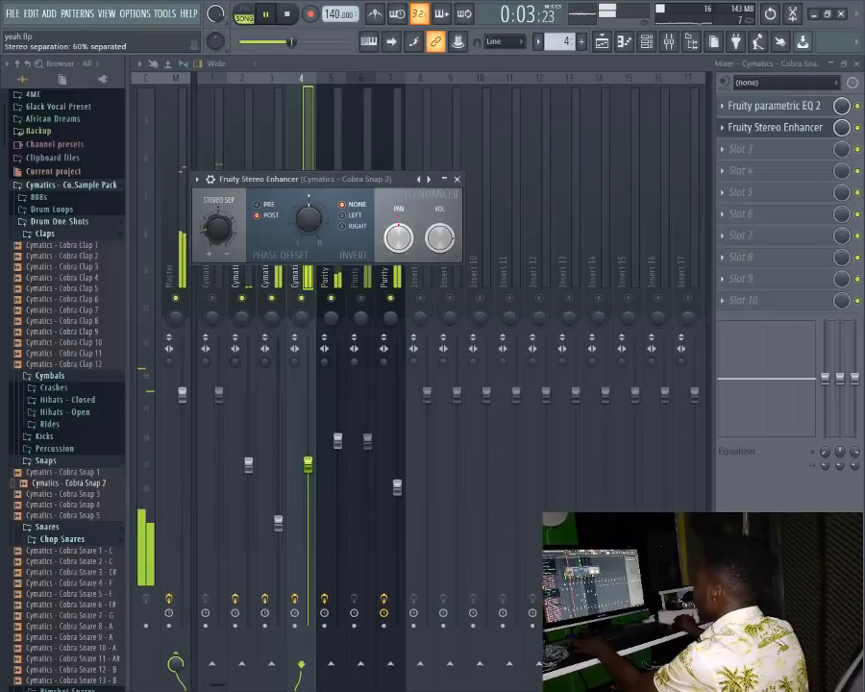
{"action": "left_click", "coordinate": [456, 179]}
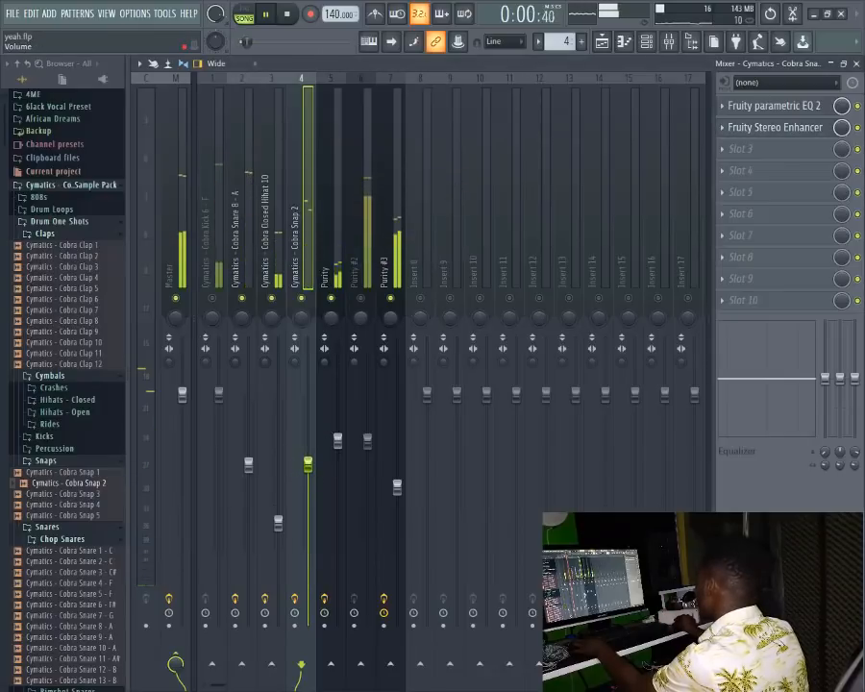
{"action": "key", "text": "ctrl+s"}
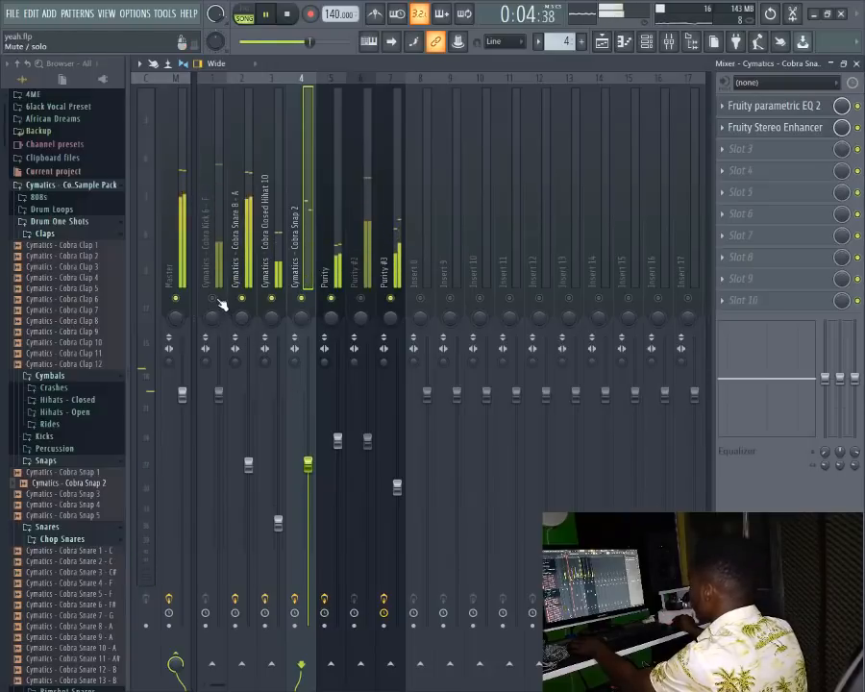
Step: Unmute the Cobra Kick 6 - F mixer track and select it to show its effect slots
{"action": "left_click", "coordinate": [218, 300]}
{"action": "left_click", "coordinate": [211, 264]}
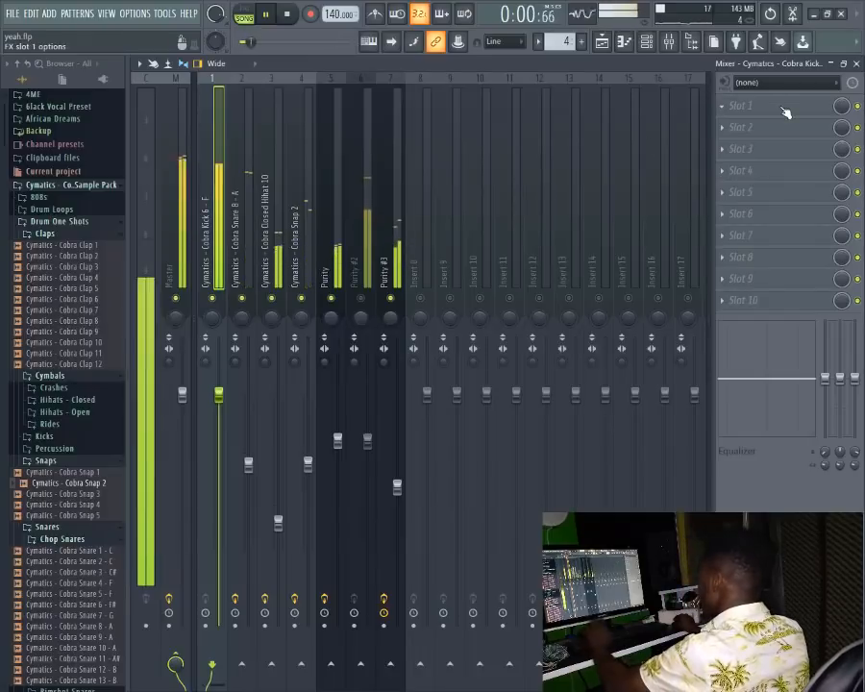
Step: Load Fruity Parametric EQ 2 in the kick track's first effect slot and boost band 3 slightly around 450 Hz during playback
{"action": "left_click", "coordinate": [786, 112]}
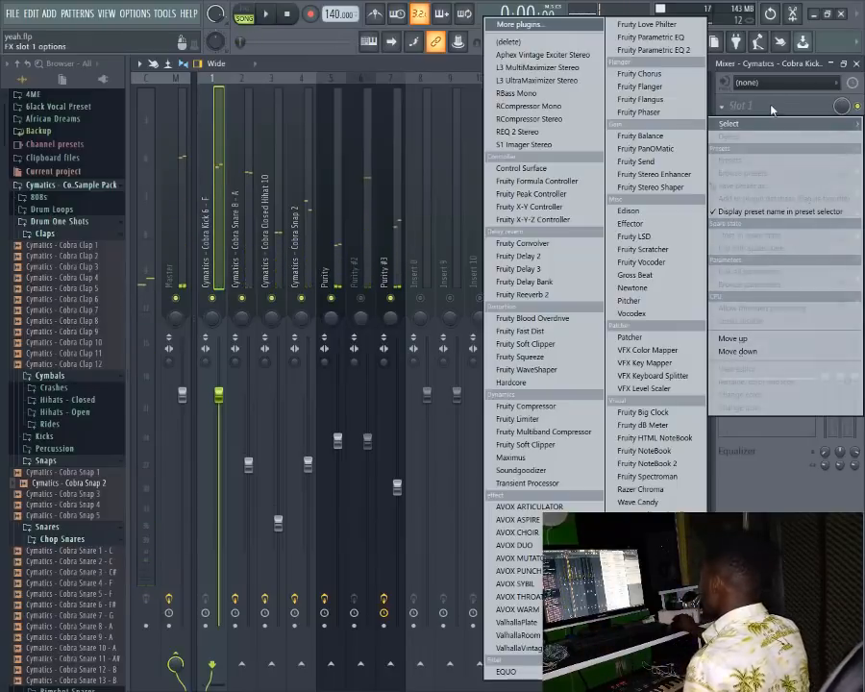
{"action": "left_click", "coordinate": [659, 51]}
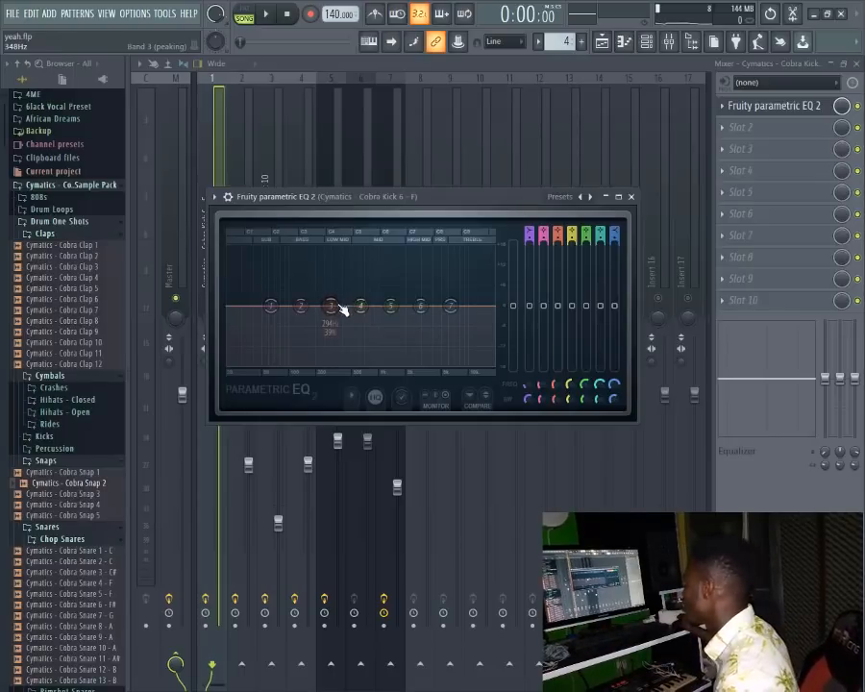
{"action": "mouse_move", "coordinate": [360, 306]}
{"action": "left_mouse_down"}
{"action": "mouse_move", "coordinate": [367, 292]}
{"action": "mouse_move", "coordinate": [348, 294]}
{"action": "left_mouse_up"}
{"action": "key", "text": "space"}
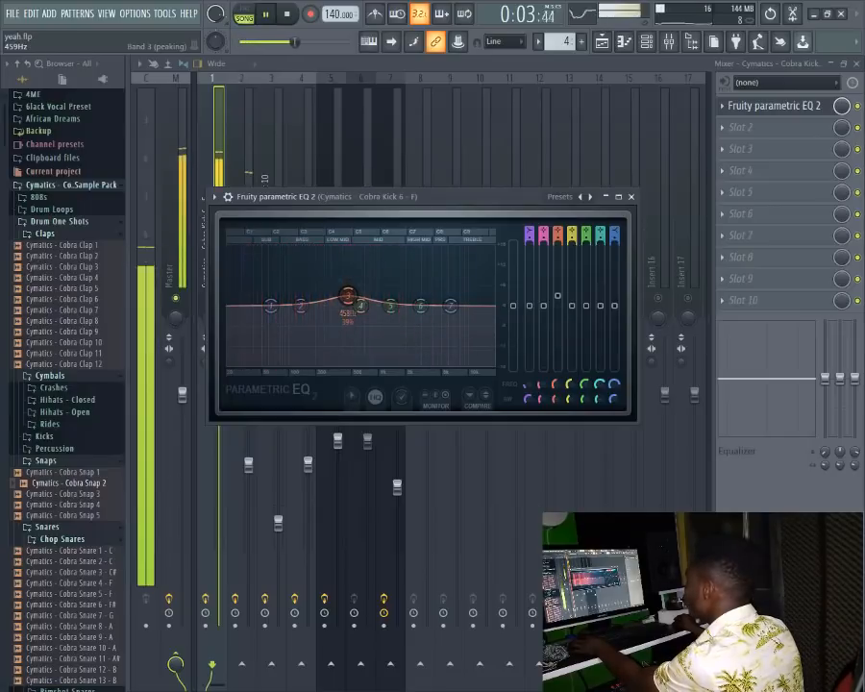
{"action": "left_click_drag", "start_coordinate": [348, 295], "coordinate": [345, 296]}
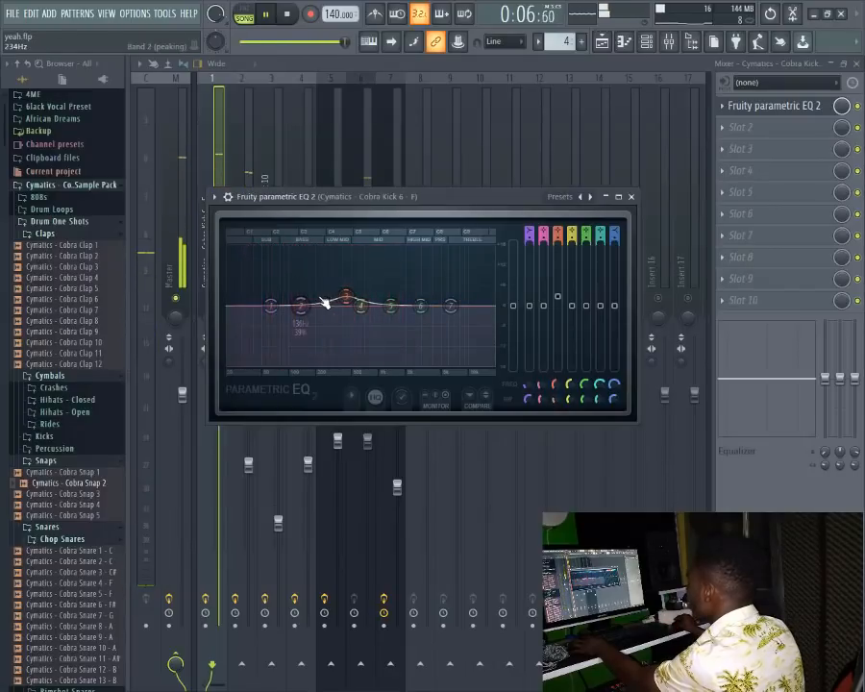
Step: Narrow band 2 of the kick equalizer to 20% bandwidth and boost it by about 4.7 dB at about 78 Hz
{"action": "key", "text": "space"}
{"action": "left_click_drag", "start_coordinate": [540, 398], "coordinate": [540, 408]}
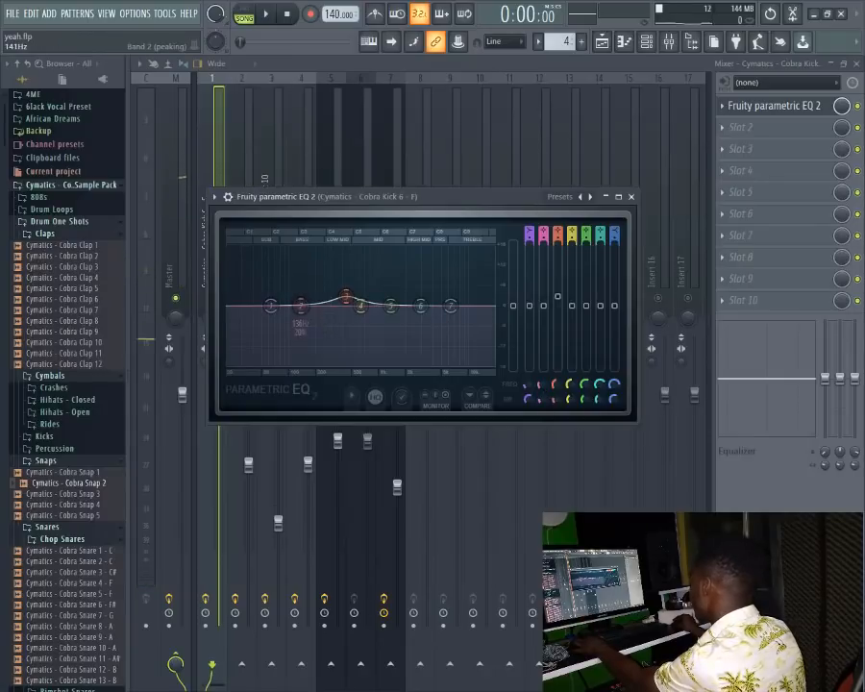
{"action": "key", "text": "space"}
{"action": "left_click_drag", "start_coordinate": [284, 290], "coordinate": [278, 291]}
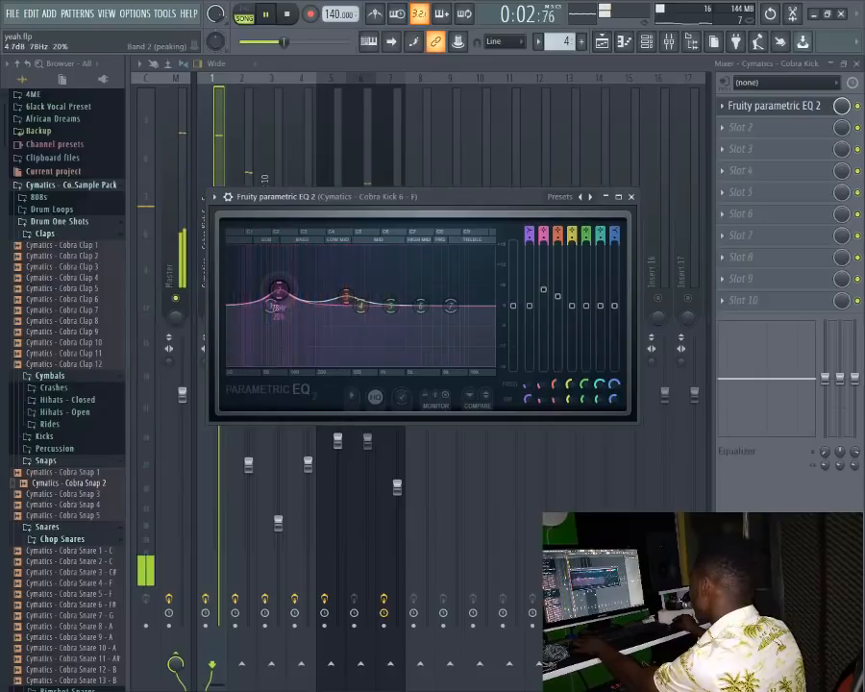
Step: Fine-tune band 2 of the kick's Fruity Parametric EQ 2 to about 4.4 dB at 77 Hz, and stop playback
{"action": "left_click", "coordinate": [279, 291]}
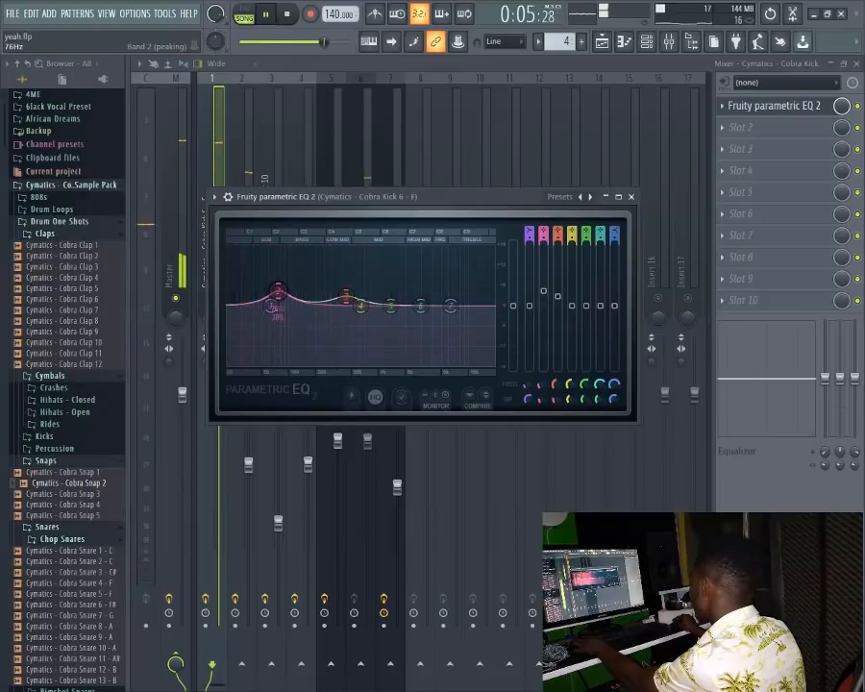
{"action": "left_click_drag", "start_coordinate": [278, 291], "coordinate": [279, 289]}
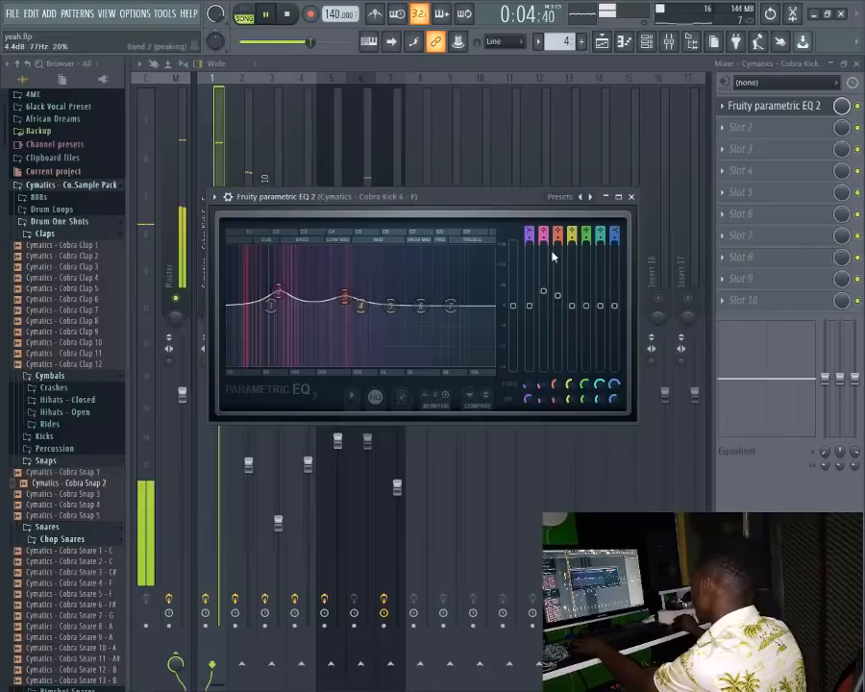
{"action": "left_click", "coordinate": [630, 196]}
{"action": "key", "text": "space"}
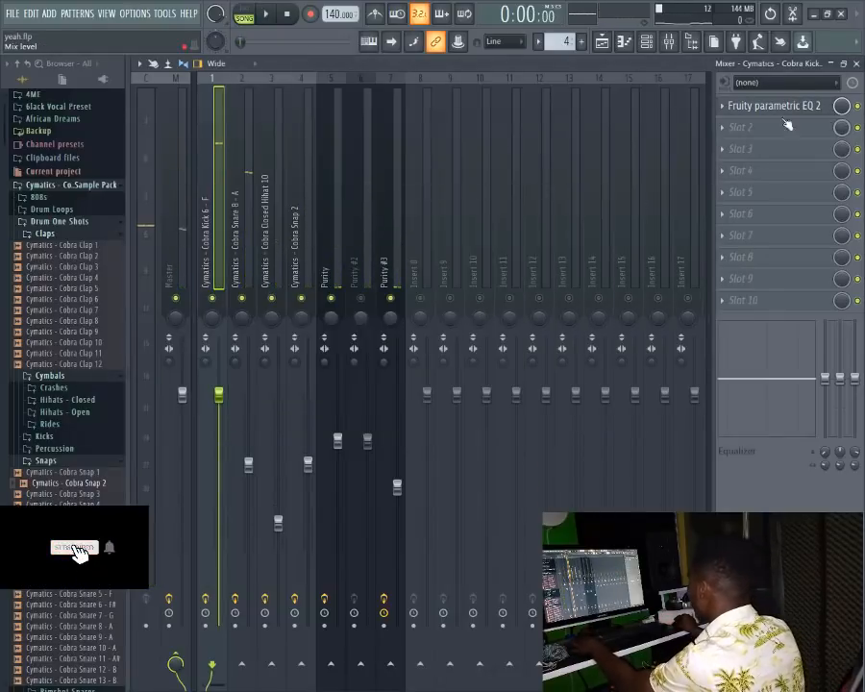
Step: Add RCompressor Mono to the kick's second effect slot with a threshold of -10.1 dB and a ratio of 1.30
{"action": "left_click", "coordinate": [774, 134]}
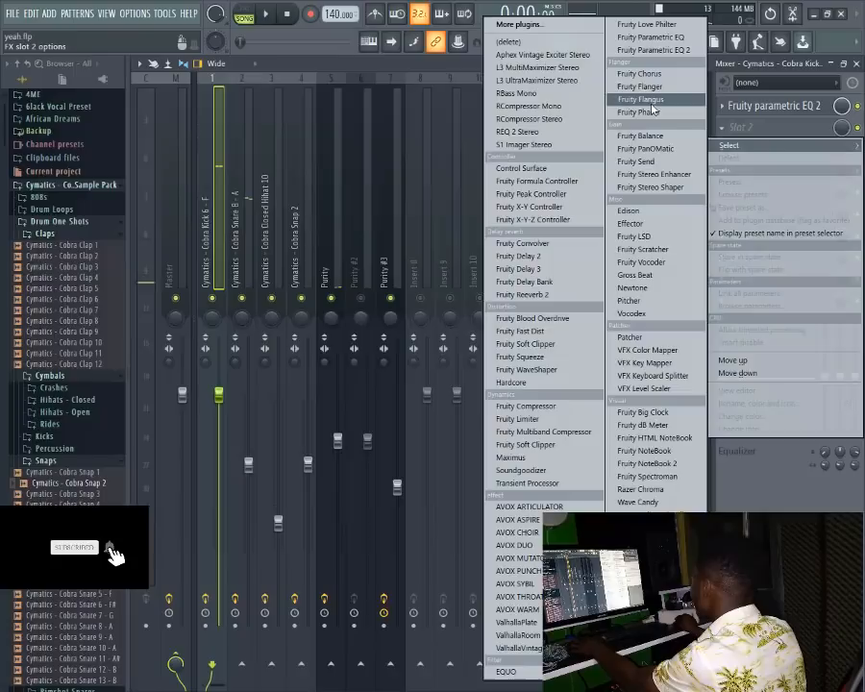
{"action": "left_click", "coordinate": [543, 112]}
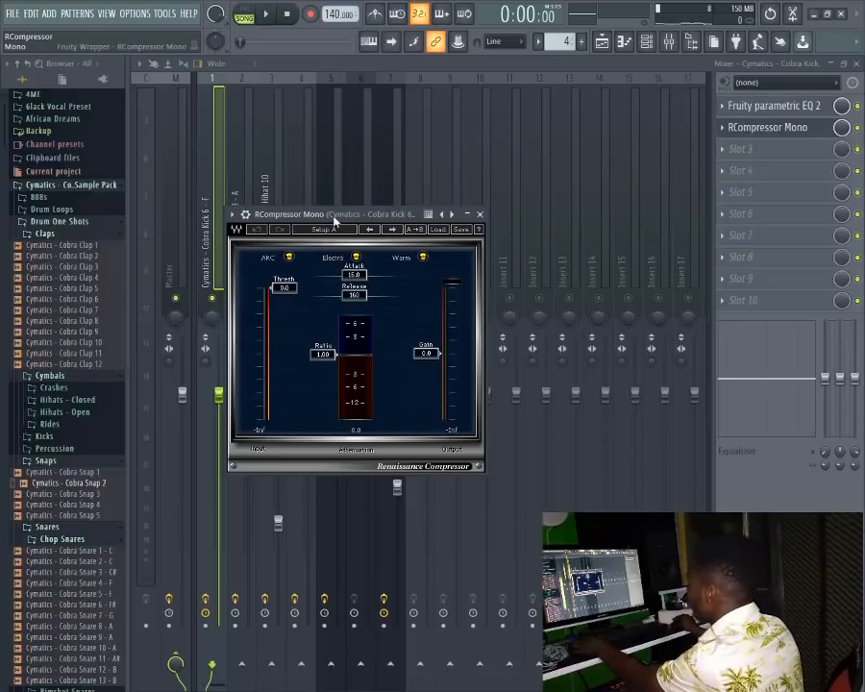
{"action": "key", "text": "space"}
{"action": "left_click_drag", "start_coordinate": [289, 289], "coordinate": [281, 313]}
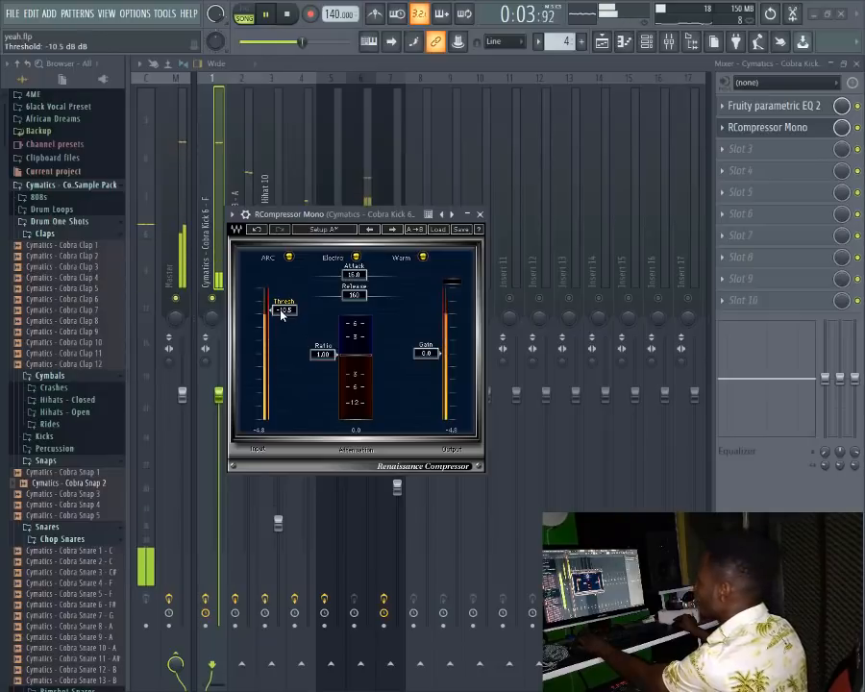
{"action": "left_click_drag", "start_coordinate": [282, 314], "coordinate": [282, 312]}
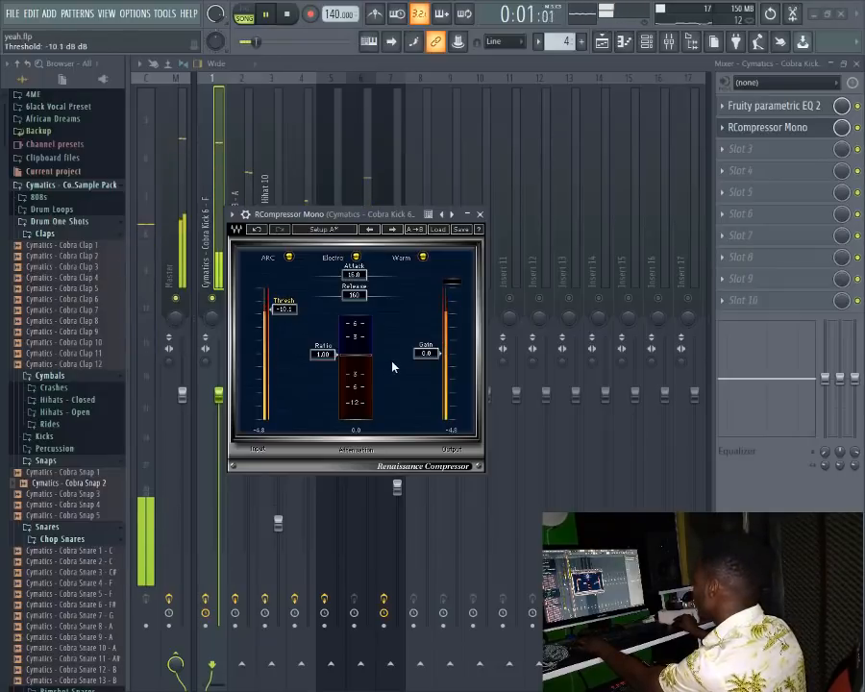
{"action": "left_click_drag", "start_coordinate": [324, 354], "coordinate": [324, 339]}
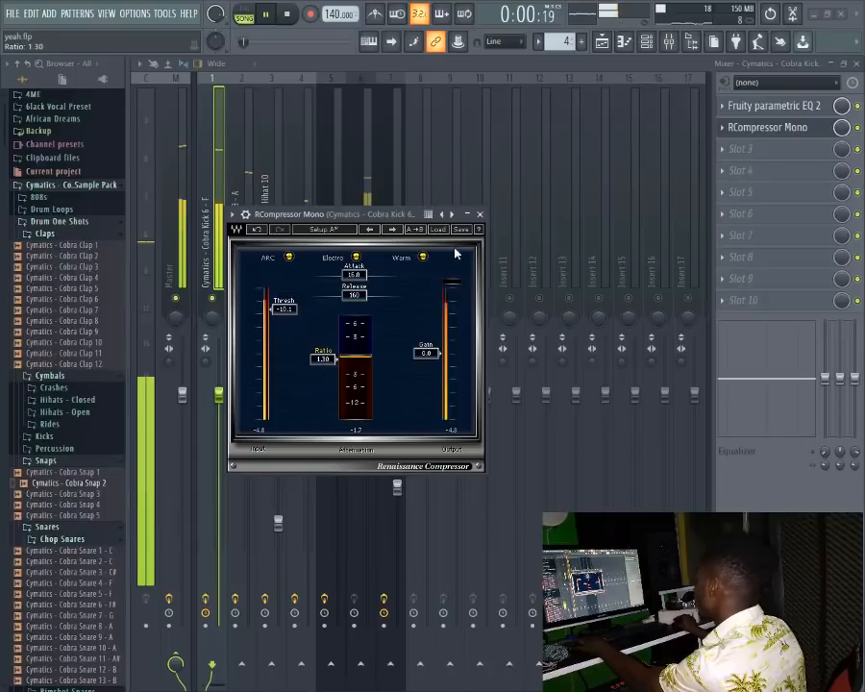
{"action": "left_click", "coordinate": [480, 214]}
Step: Play the mix and check the Master track's level with the compressed kick
{"action": "left_click", "coordinate": [189, 248]}
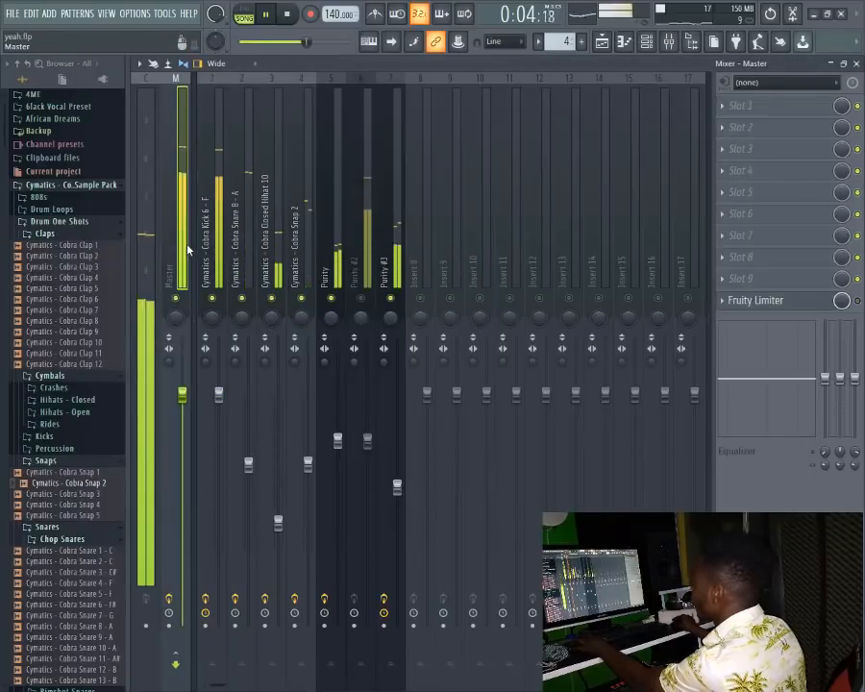
{"action": "key", "text": "space"}
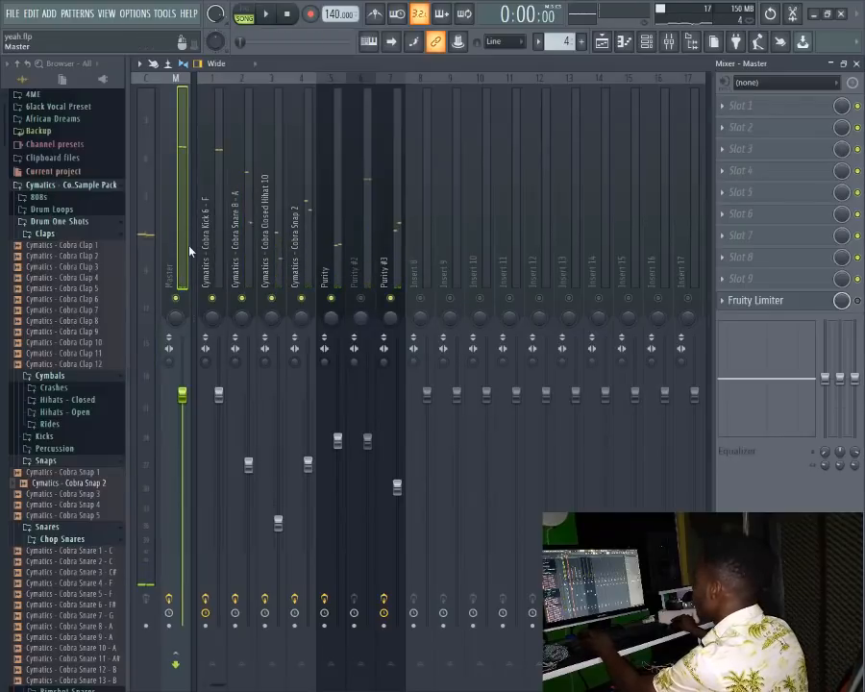
{"action": "key", "text": "space"}
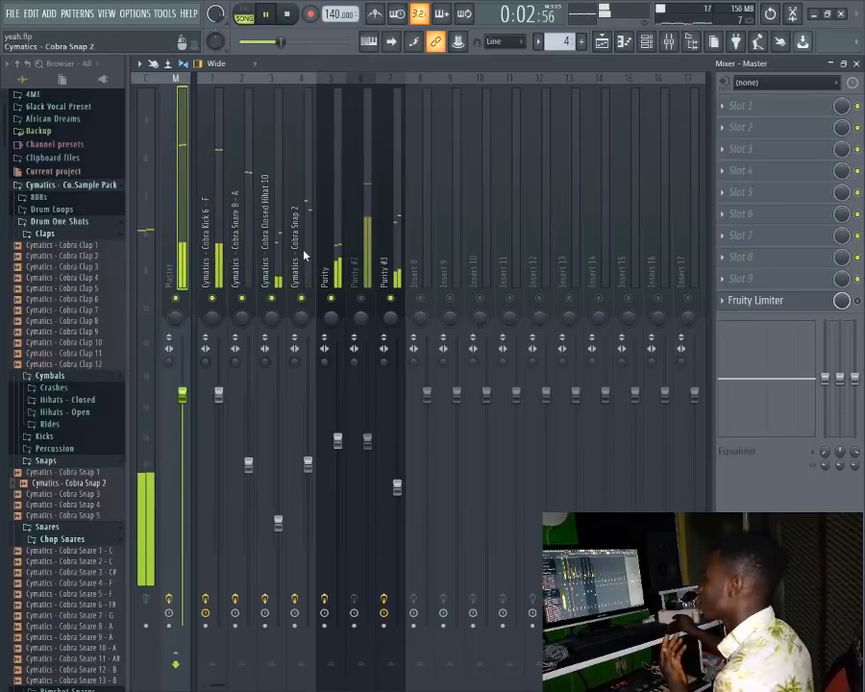
Step: Lower the Cobra Kick 6 track's fader slightly below its default position while checking the level on the Master track
{"action": "left_click_drag", "start_coordinate": [219, 395], "coordinate": [219, 420]}
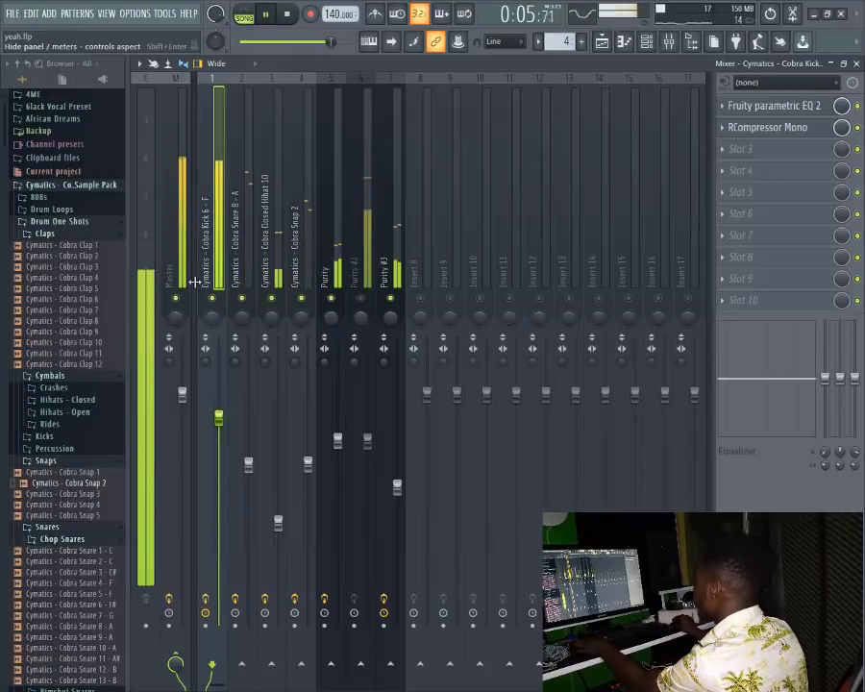
{"action": "left_click", "coordinate": [183, 275]}
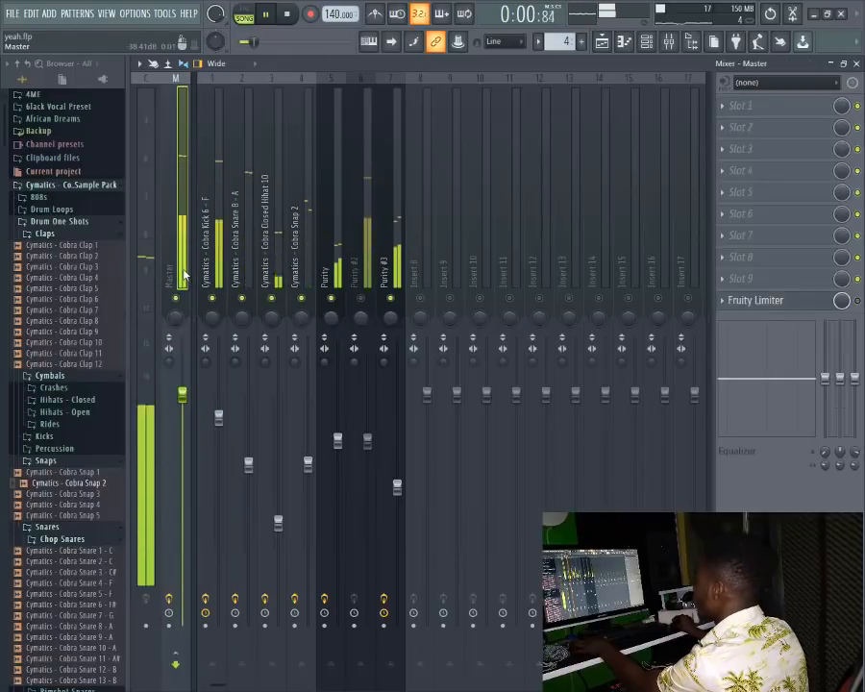
{"action": "left_click", "coordinate": [215, 267]}
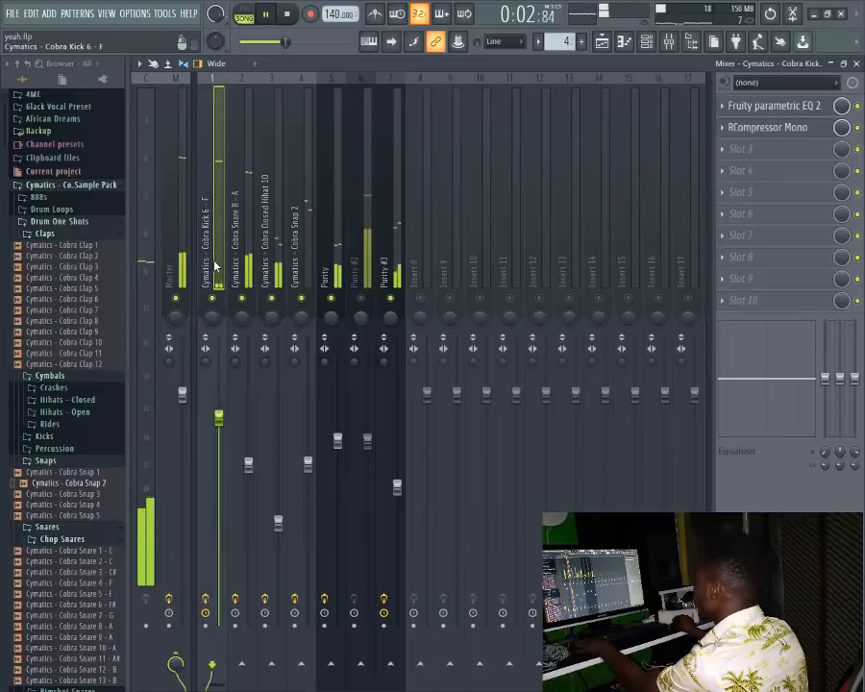
{"action": "left_click_drag", "start_coordinate": [222, 420], "coordinate": [219, 407]}
{"action": "key", "text": "space"}
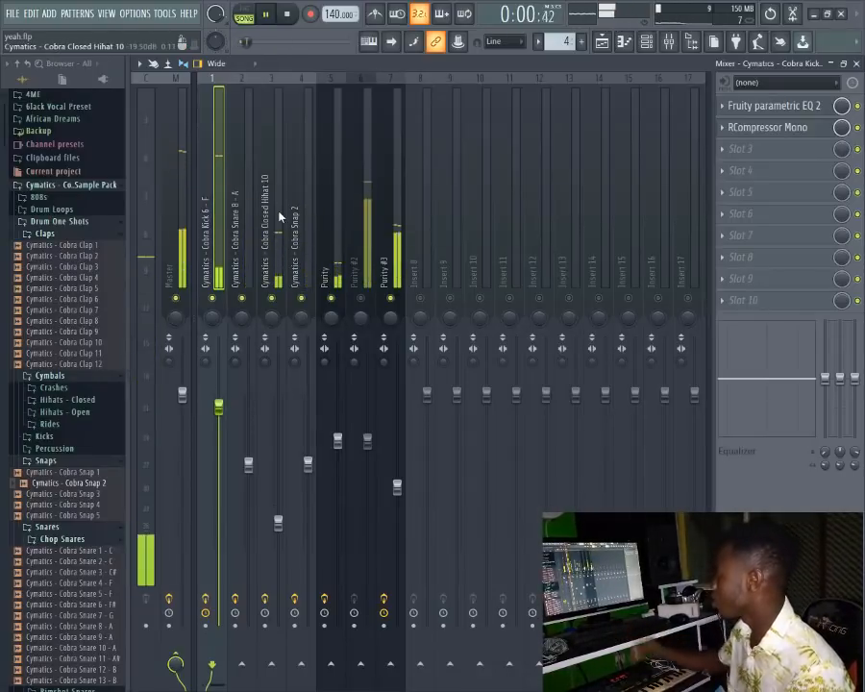
{"action": "left_click", "coordinate": [179, 239]}
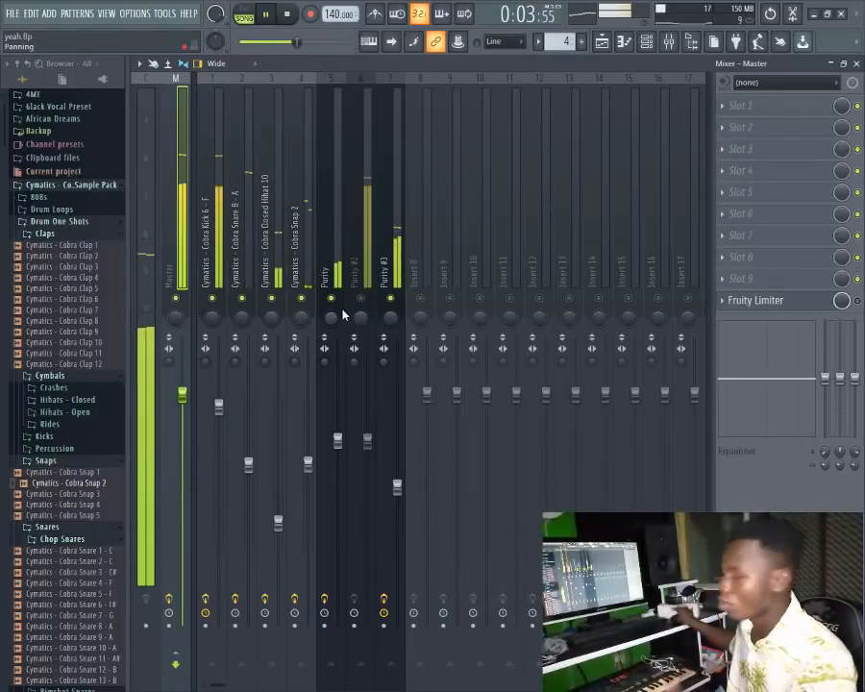
{"action": "key", "text": "space"}
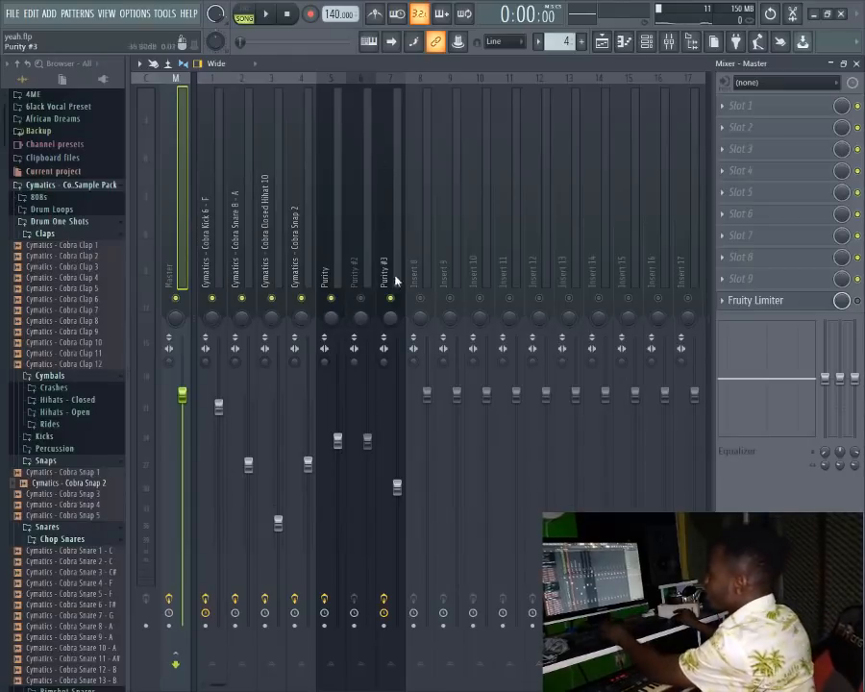
Step: Unmute the Purity #2 track and lower its fader to about the same height as the snare's fader
{"action": "key", "text": "space"}
{"action": "left_click", "coordinate": [365, 308]}
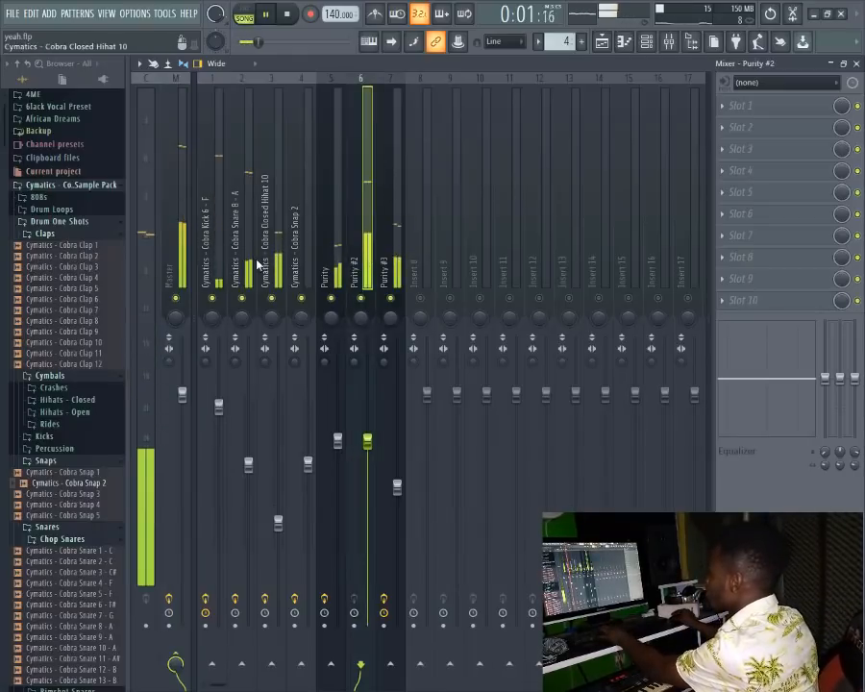
{"action": "left_click", "coordinate": [179, 253]}
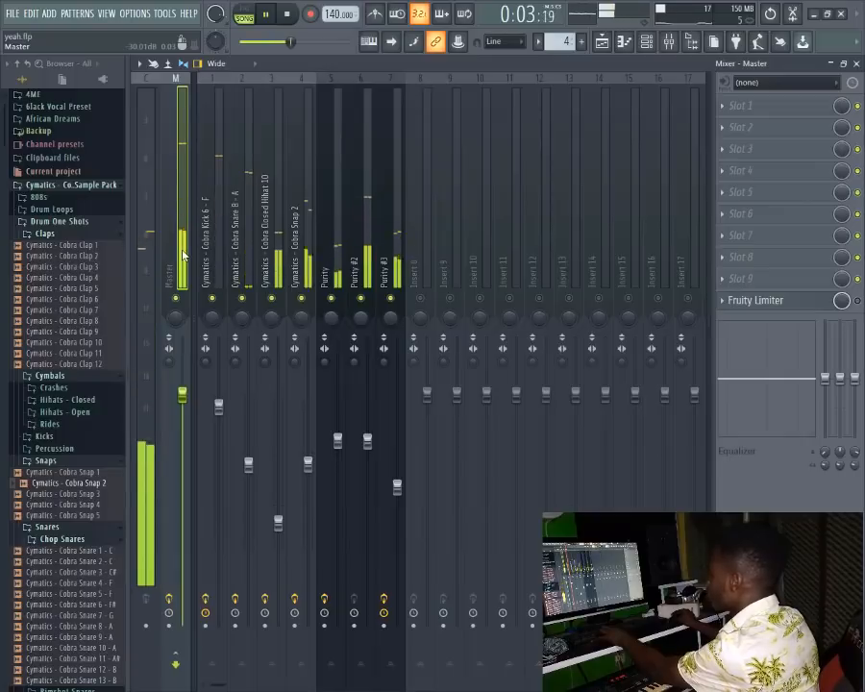
{"action": "left_click", "coordinate": [368, 268]}
{"action": "key", "text": "space"}
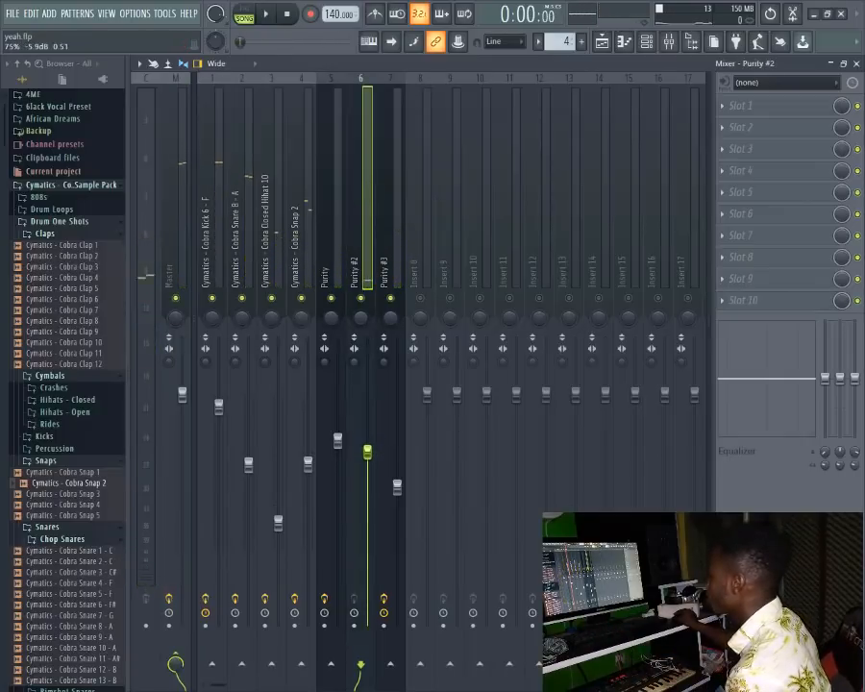
{"action": "key", "text": "space"}
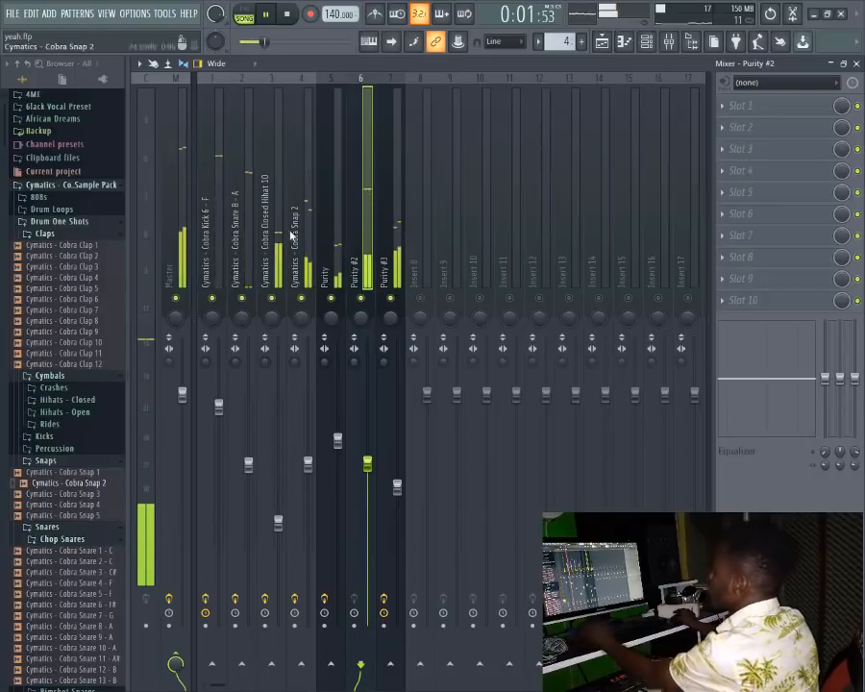
{"action": "key", "text": "space"}
{"action": "left_click", "coordinate": [219, 255]}
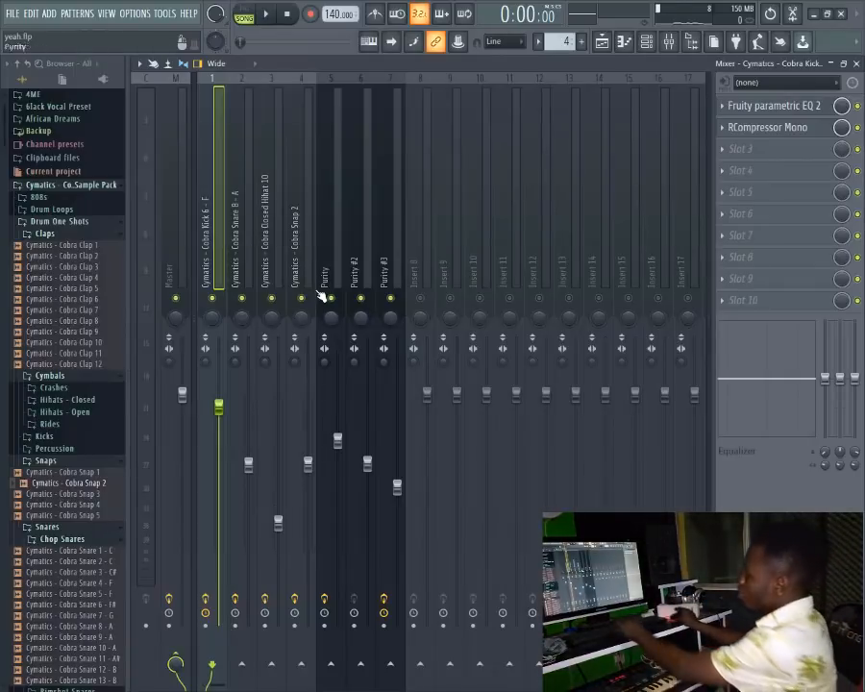
{"action": "key", "text": "space"}
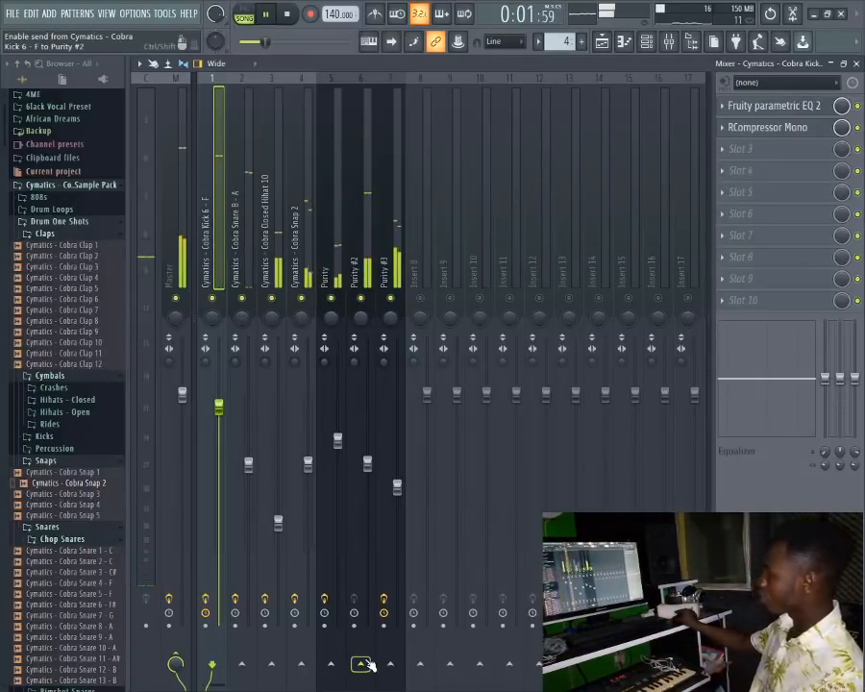
{"action": "right_click", "coordinate": [362, 662]}
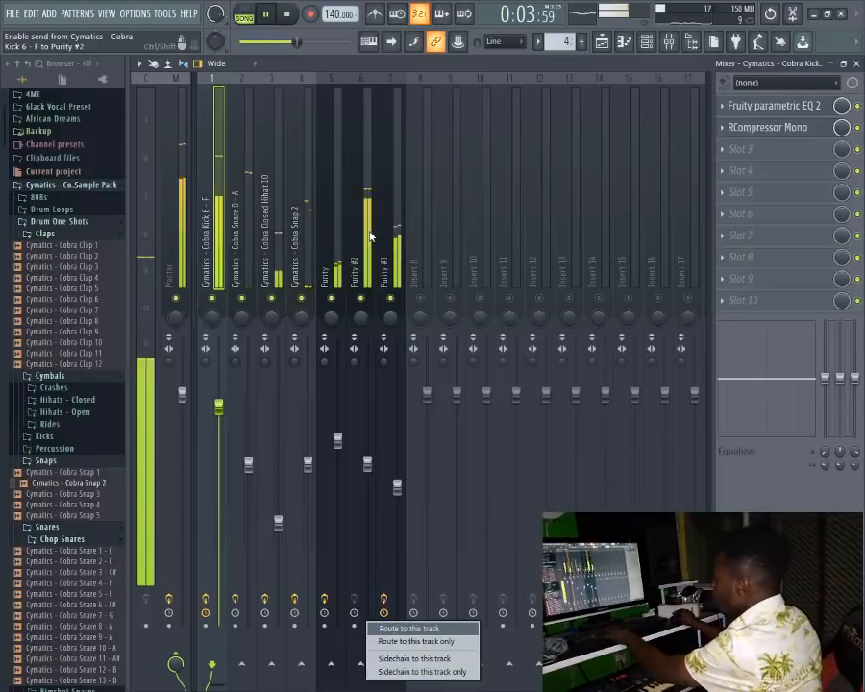
{"action": "left_click", "coordinate": [370, 235]}
{"action": "key", "text": "space"}
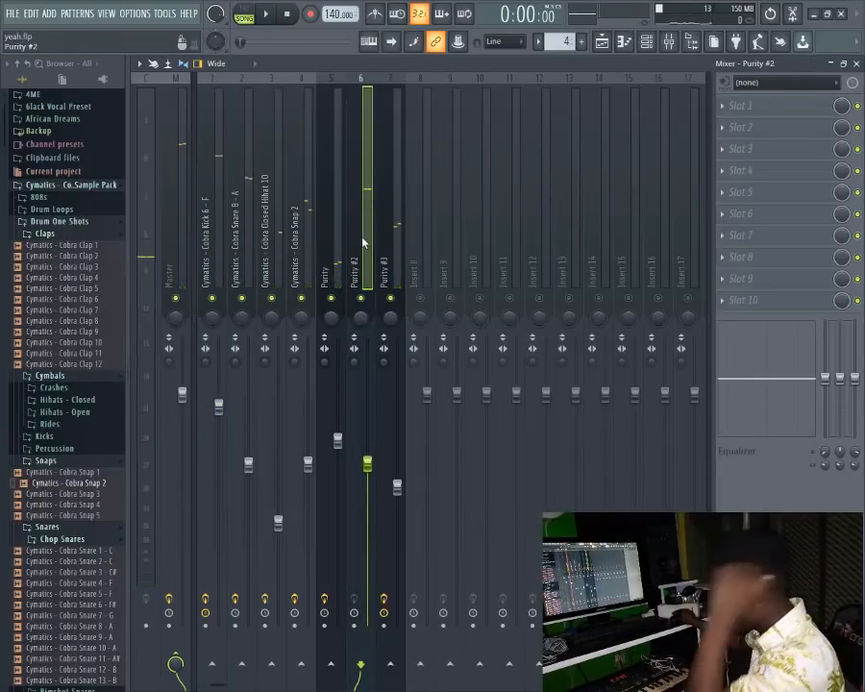
Step: Sidechain the Cobra Kick 6 mixer track to the Purity #2 track
{"action": "left_click", "coordinate": [212, 242]}
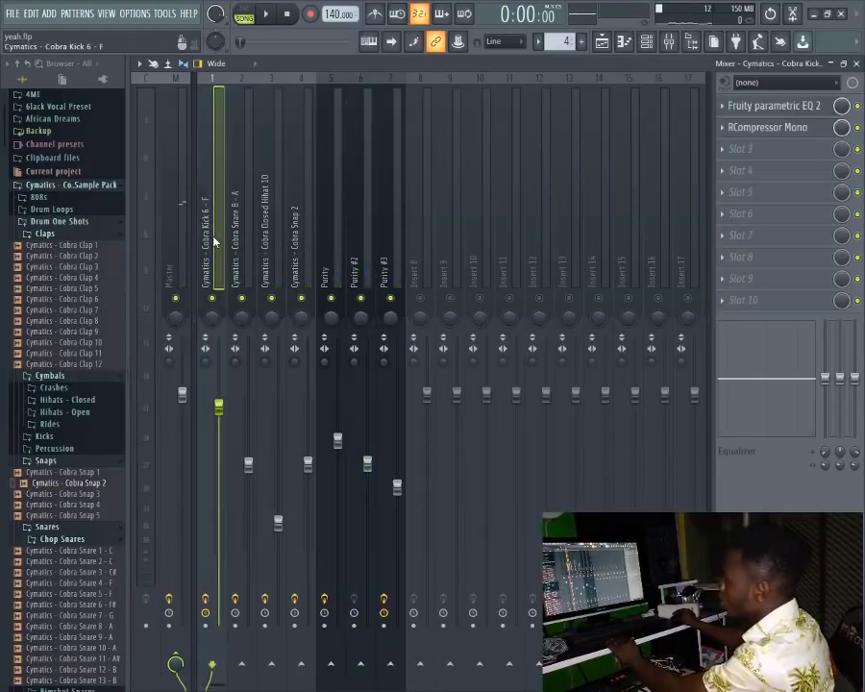
{"action": "right_click", "coordinate": [362, 666]}
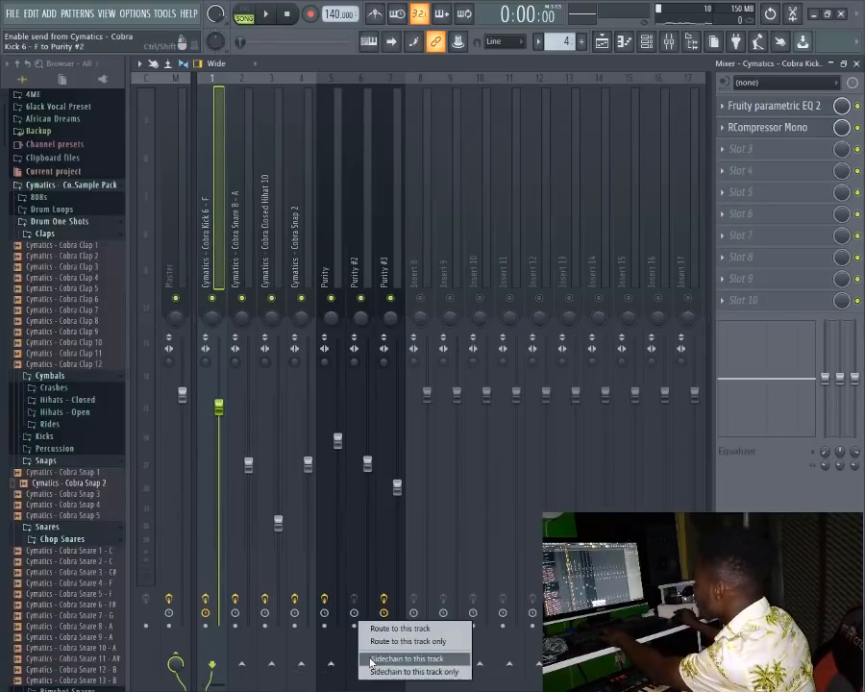
{"action": "left_click", "coordinate": [408, 659]}
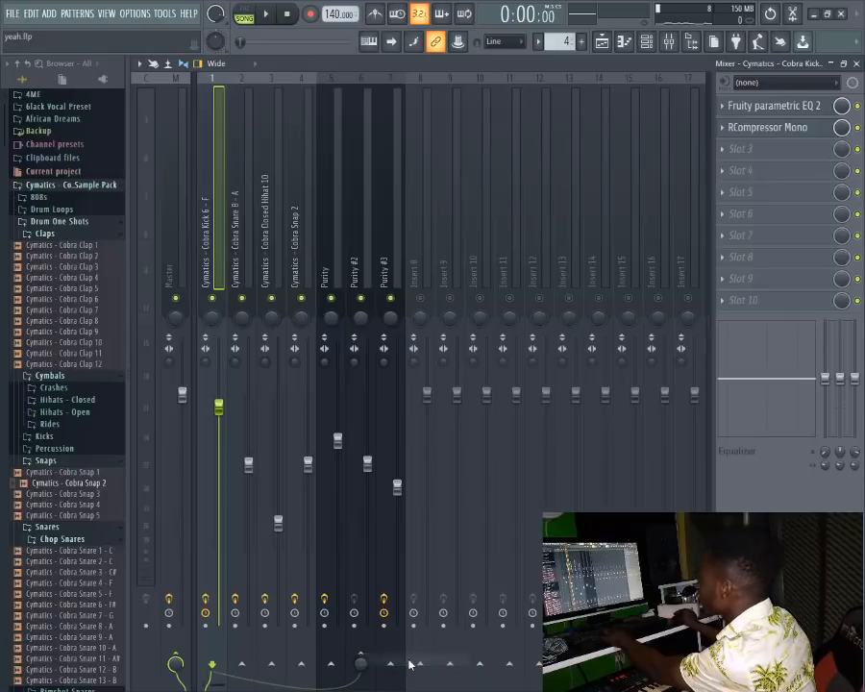
Step: Add Fruity Limiter to Purity #2's first effect slot and set its compressor sidechain source to Cymatics - Cobra Kick 6 - F
{"action": "left_click", "coordinate": [371, 262]}
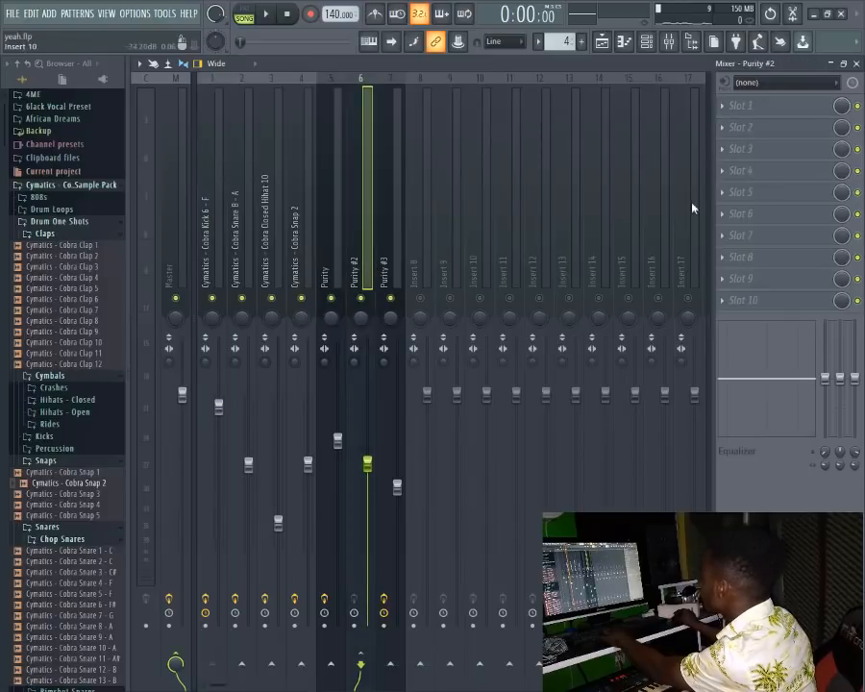
{"action": "left_click", "coordinate": [759, 117]}
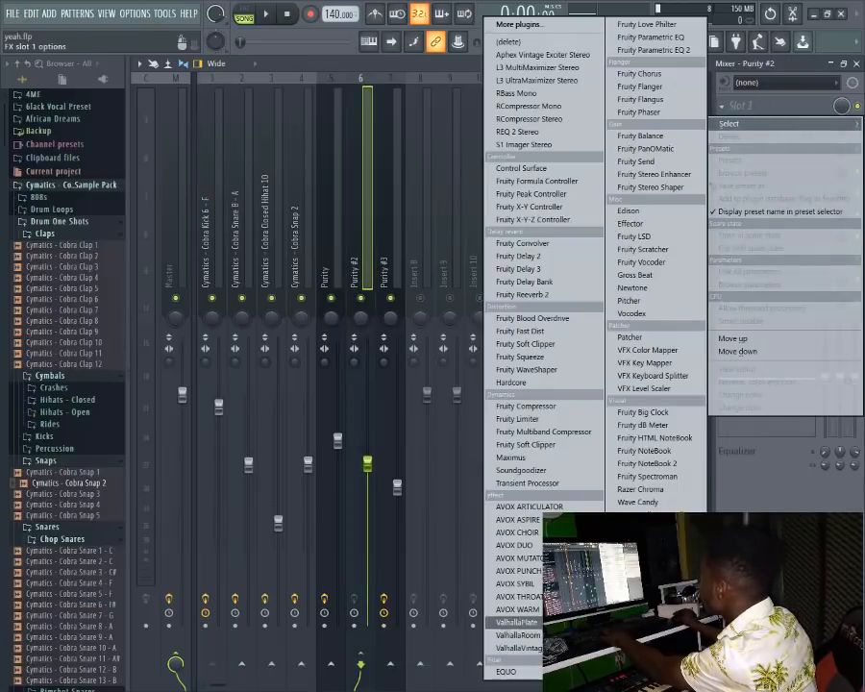
{"action": "left_click", "coordinate": [540, 422]}
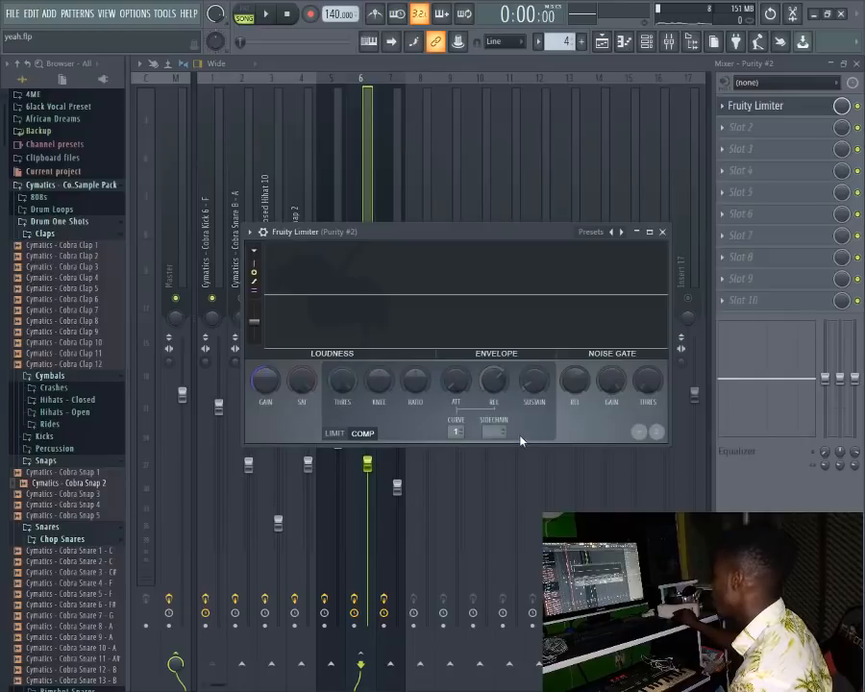
{"action": "left_click", "coordinate": [487, 430]}
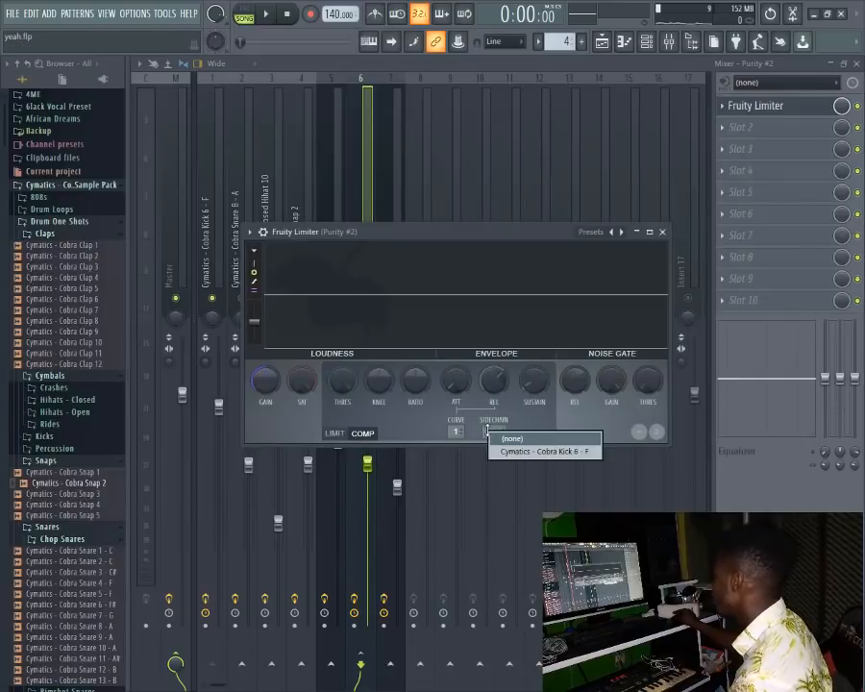
{"action": "left_click", "coordinate": [526, 458]}
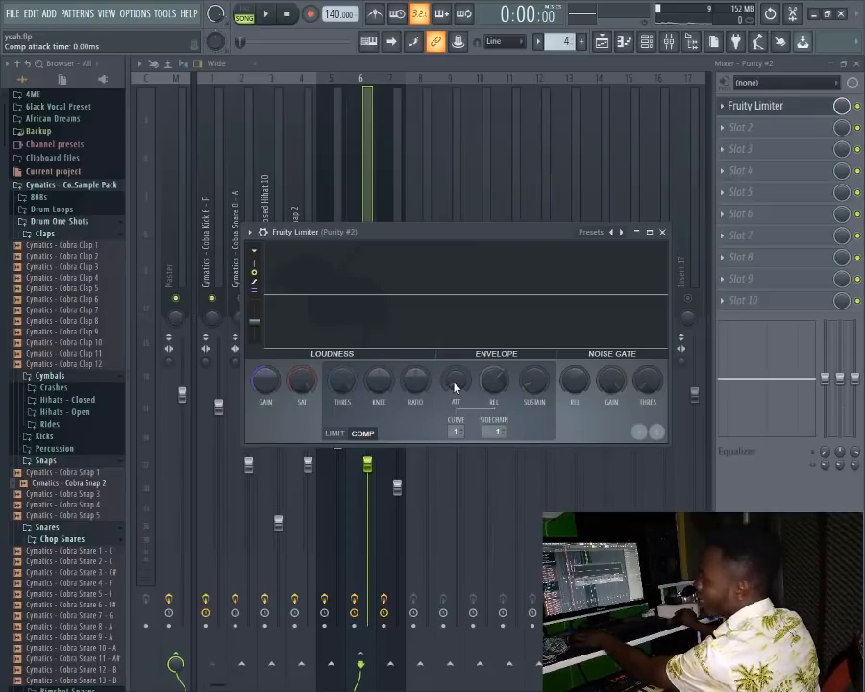
Step: In Purity #2's Fruity Limiter, lower the compressor threshold, raise the ratio and set the knee to 51%, and save the project
{"action": "key", "text": "space"}
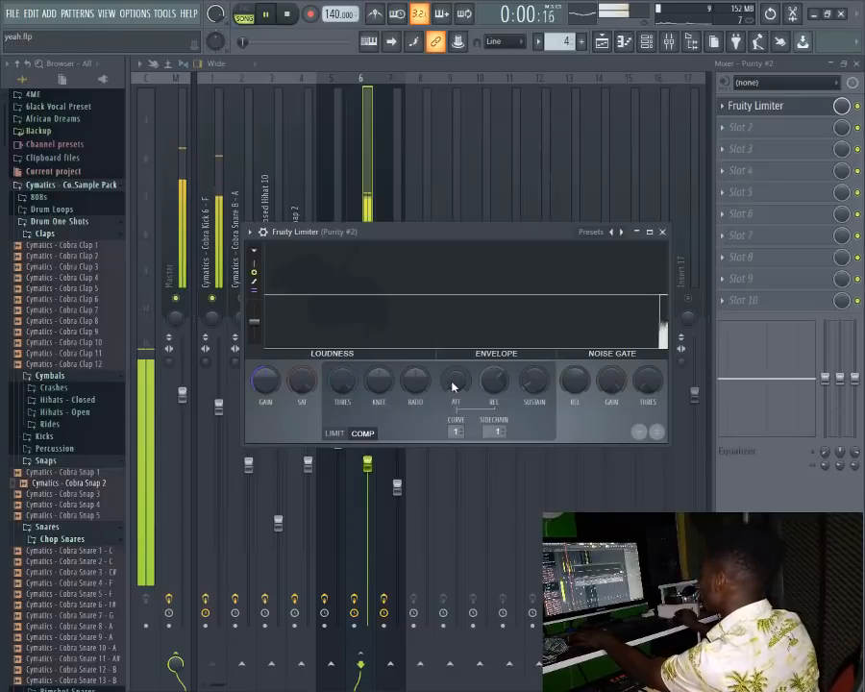
{"action": "mouse_move", "coordinate": [343, 377]}
{"action": "left_mouse_down"}
{"action": "mouse_move", "coordinate": [343, 448]}
{"action": "mouse_move", "coordinate": [340, 384]}
{"action": "left_mouse_up"}
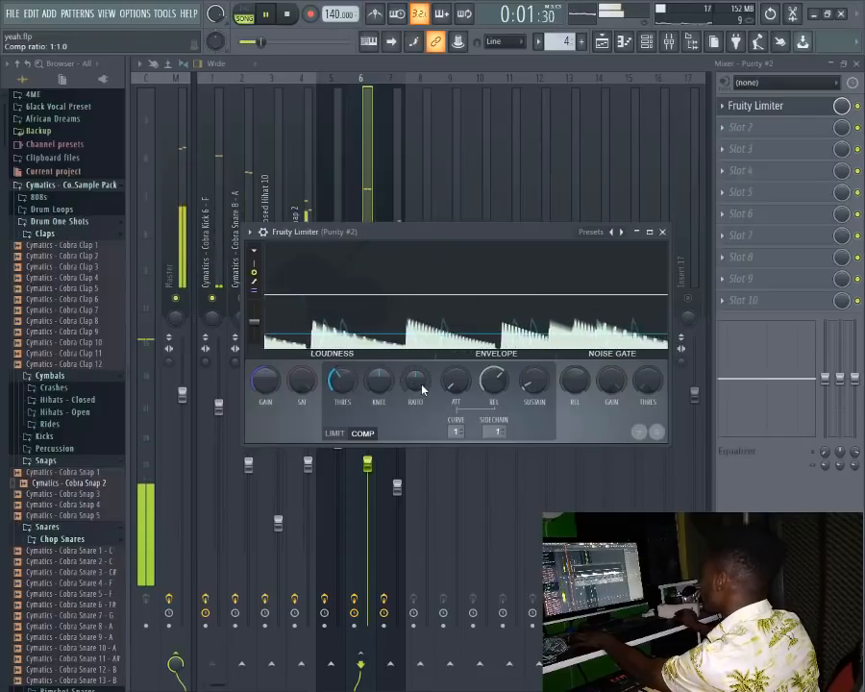
{"action": "left_click_drag", "start_coordinate": [410, 387], "coordinate": [409, 375]}
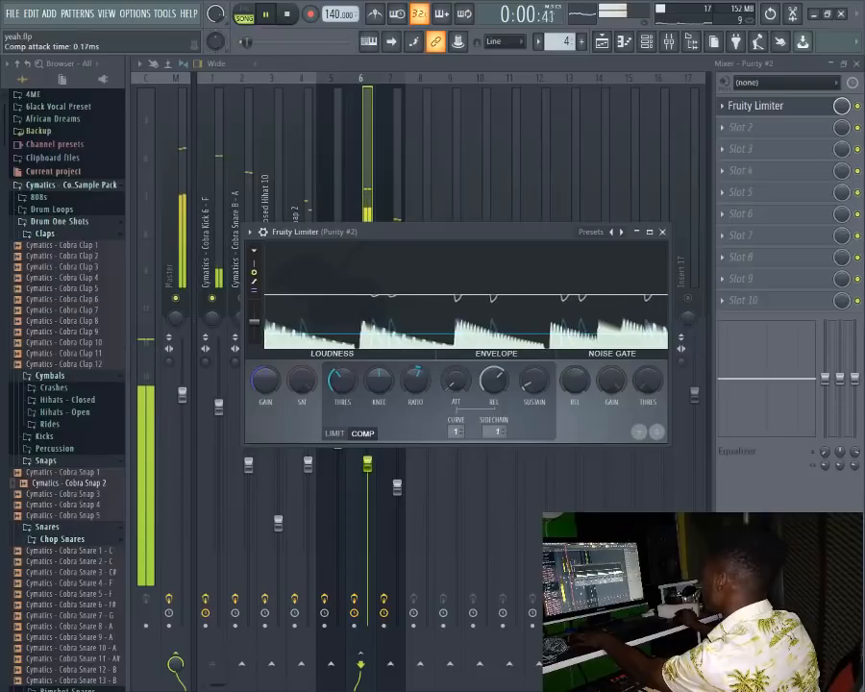
{"action": "left_click_drag", "start_coordinate": [384, 381], "coordinate": [384, 365]}
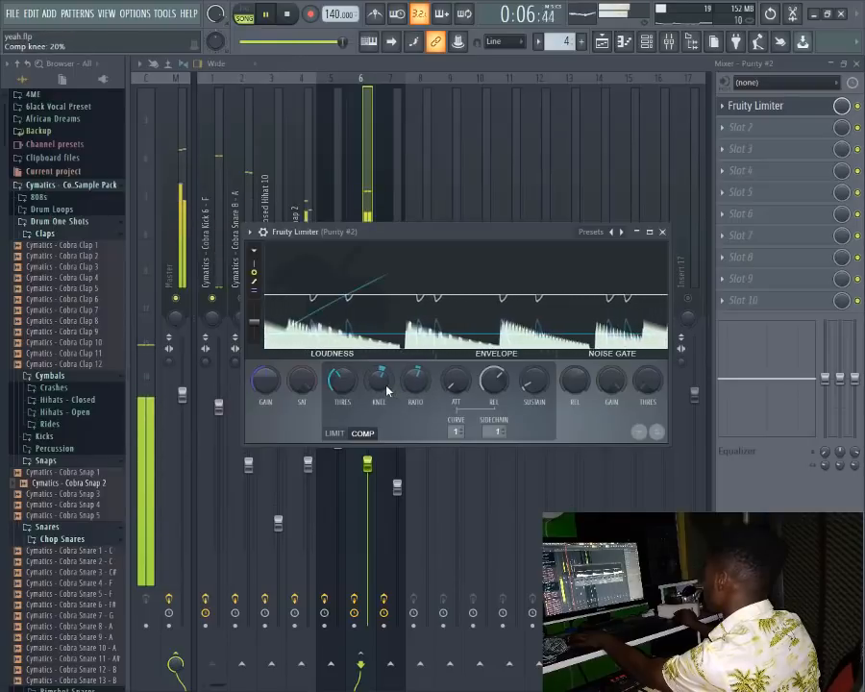
{"action": "mouse_move", "coordinate": [386, 388]}
{"action": "left_mouse_down"}
{"action": "mouse_move", "coordinate": [386, 381]}
{"action": "mouse_move", "coordinate": [388, 389]}
{"action": "left_mouse_up"}
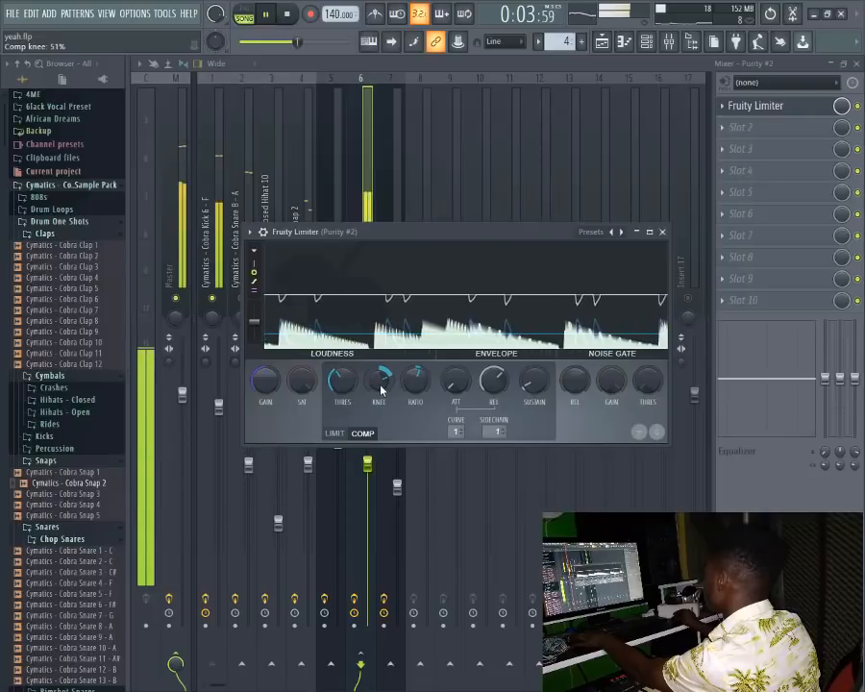
{"action": "left_click", "coordinate": [665, 233]}
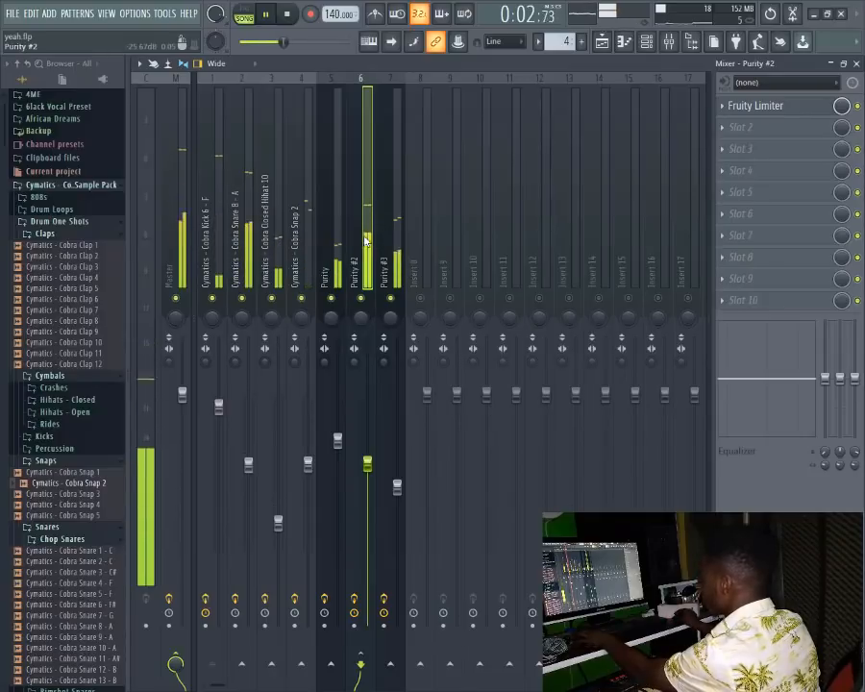
{"action": "key", "text": "ctrl+s"}
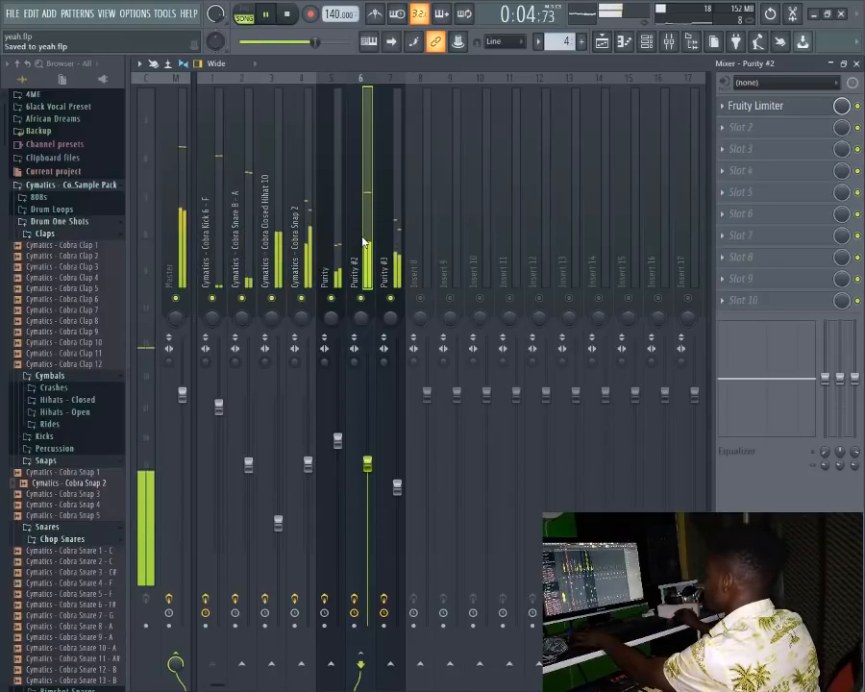
Step: Play the song several times to check the overall mix level on the Master track
{"action": "left_click", "coordinate": [179, 248]}
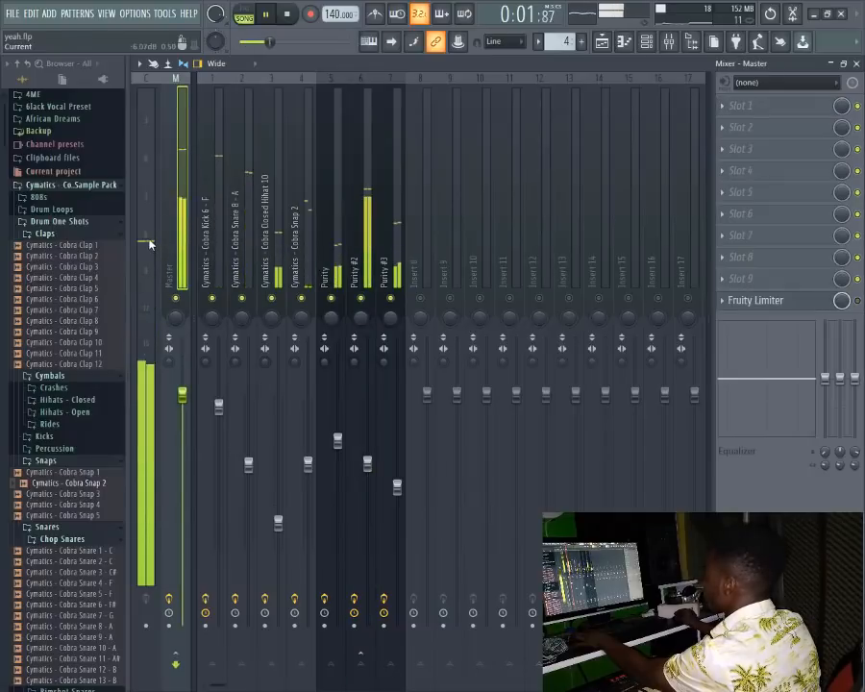
{"action": "key", "text": "space"}
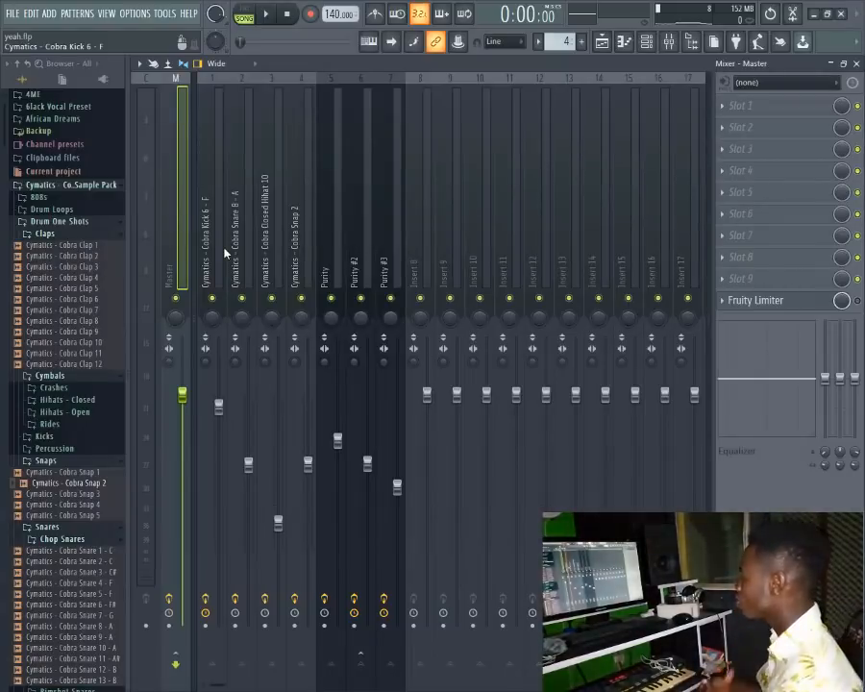
{"action": "key", "text": "space"}
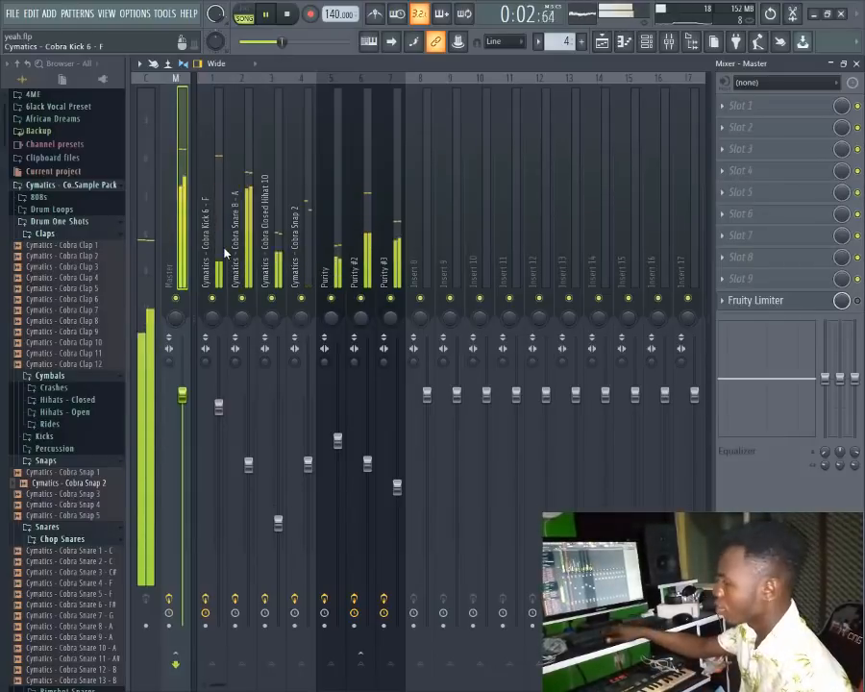
{"action": "key", "text": "space"}
{"action": "key", "text": "space"}
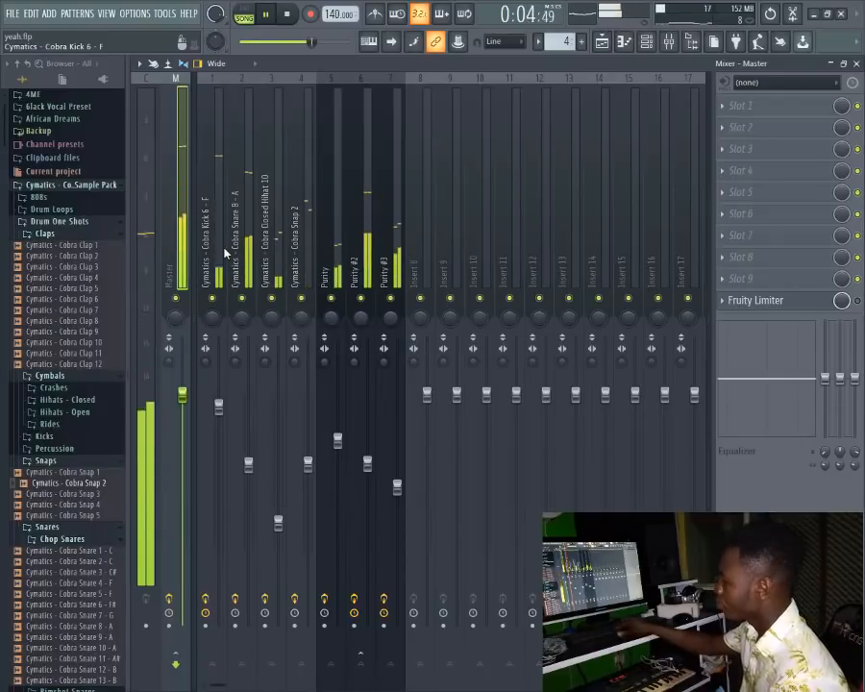
{"action": "key", "text": "space"}
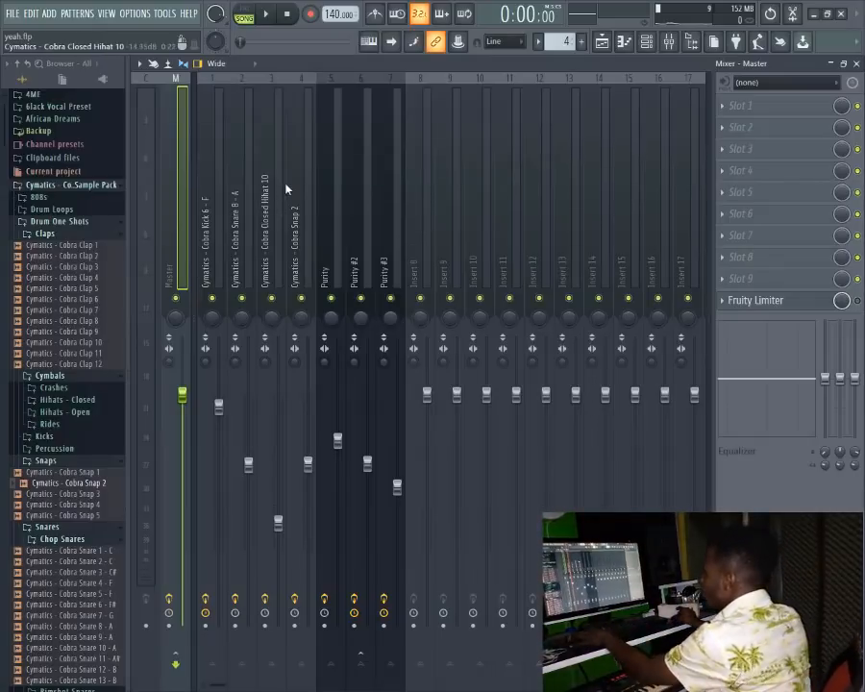
{"action": "key", "text": "space"}
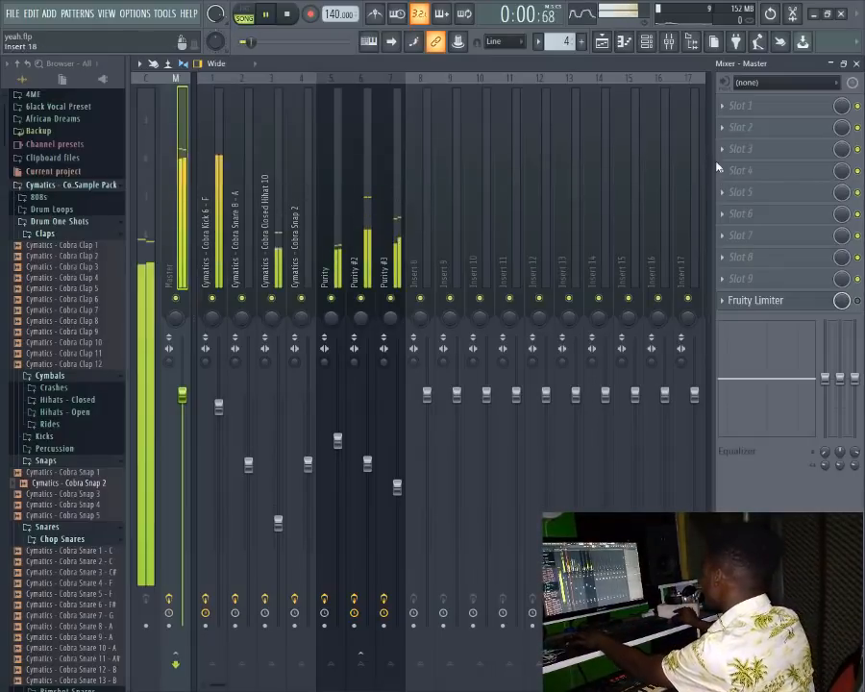
Step: Add a new Purity instrument channel to the channel rack and open its preset list
{"action": "left_click", "coordinate": [856, 63]}
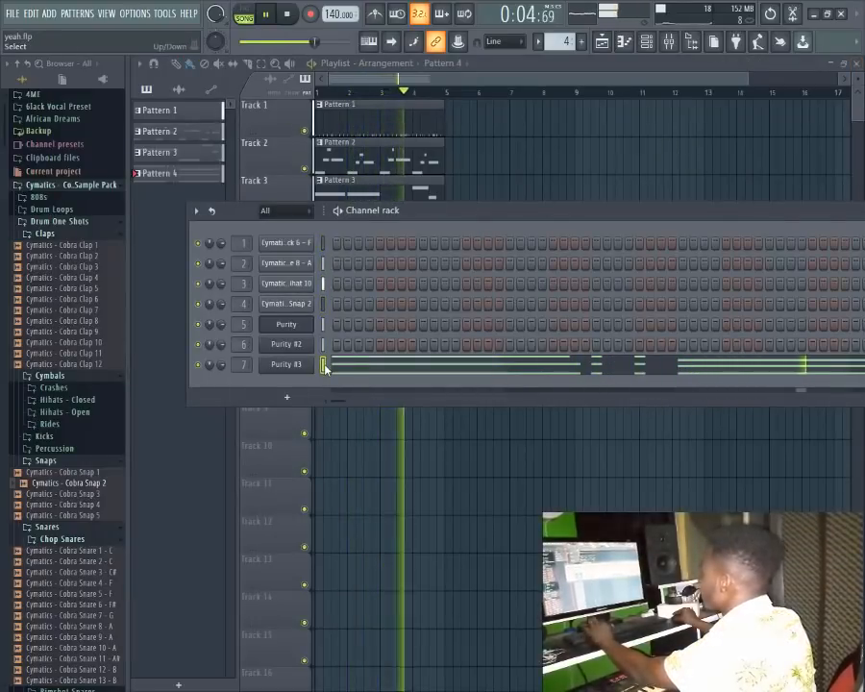
{"action": "key", "text": "space"}
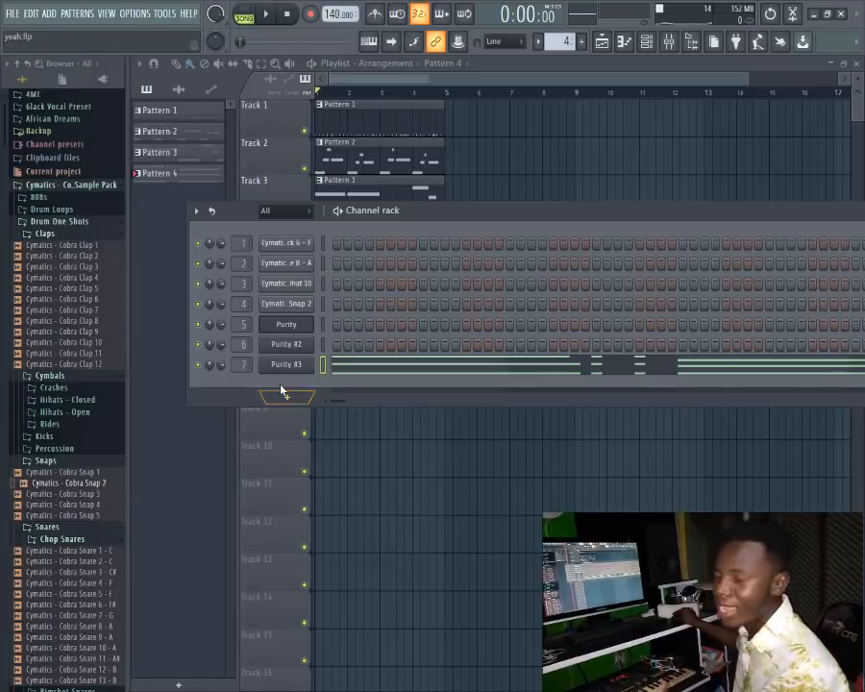
{"action": "left_click", "coordinate": [281, 392]}
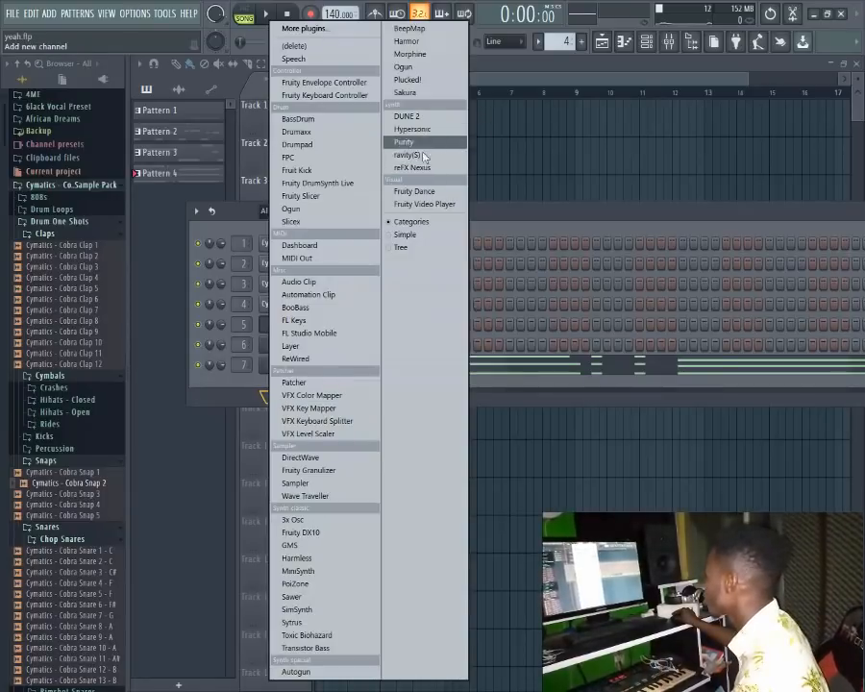
{"action": "left_click", "coordinate": [407, 141]}
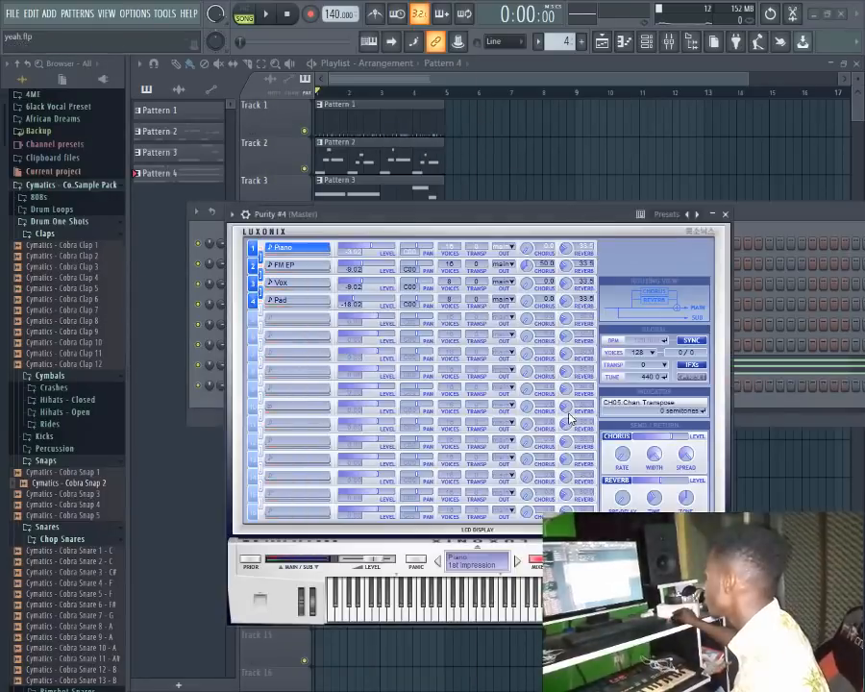
{"action": "left_click", "coordinate": [540, 560]}
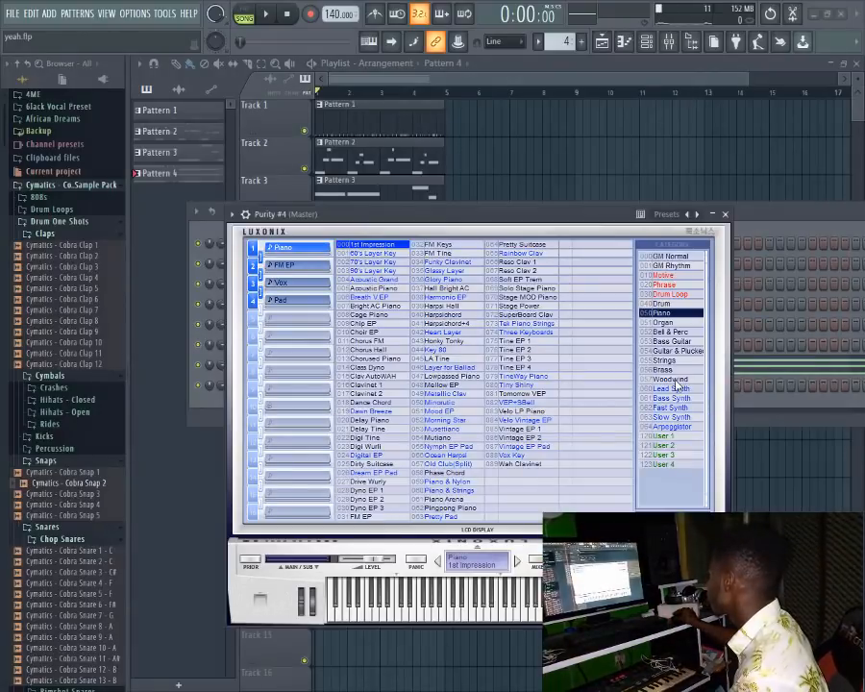
Step: Audition the first sounds of the Woodwind, Guitar & Plucked, Bass Guitar and Bell & Perc categories
{"action": "left_click", "coordinate": [676, 383]}
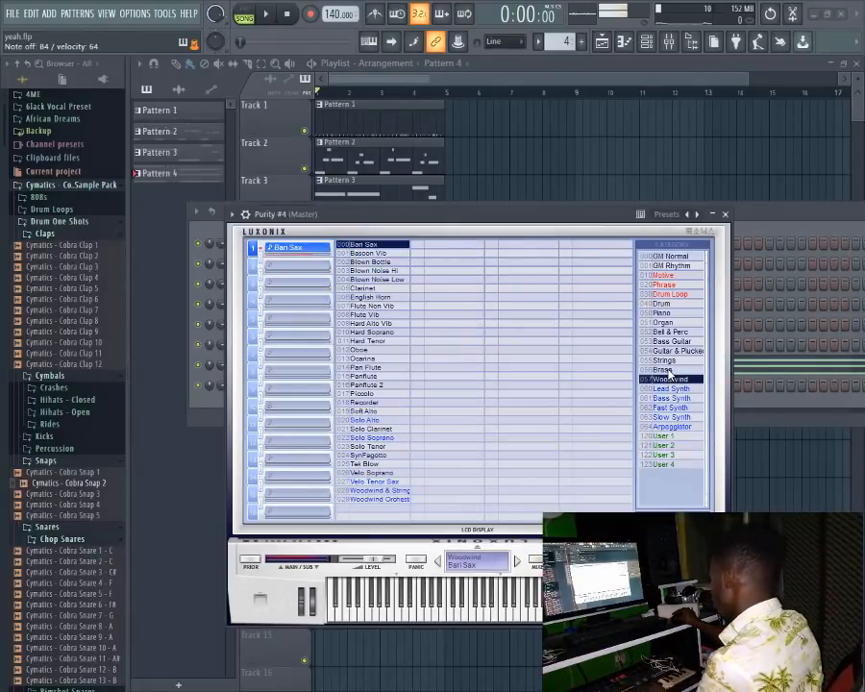
{"action": "left_click", "coordinate": [678, 350]}
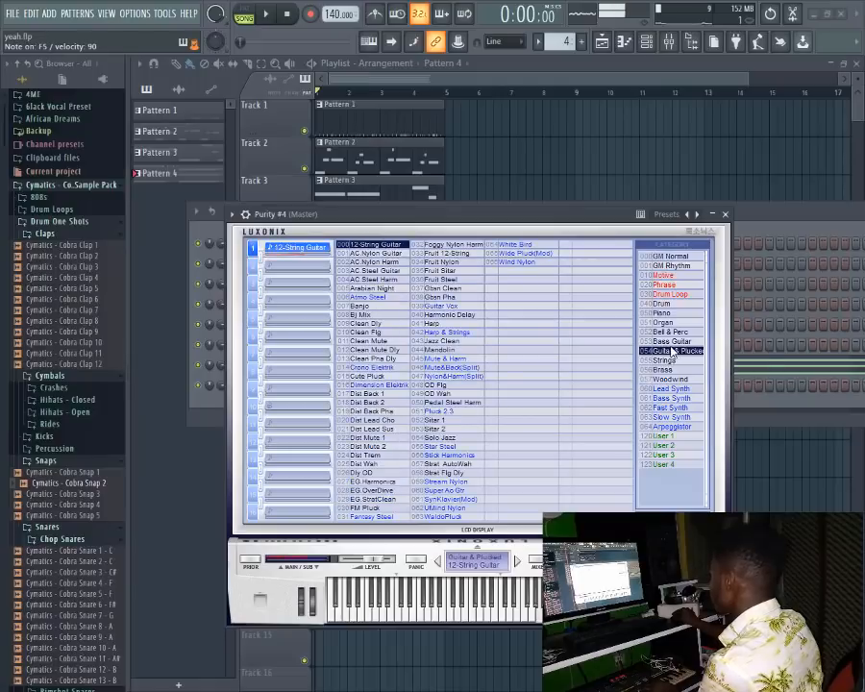
{"action": "left_click", "coordinate": [675, 341]}
{"action": "left_click", "coordinate": [671, 333]}
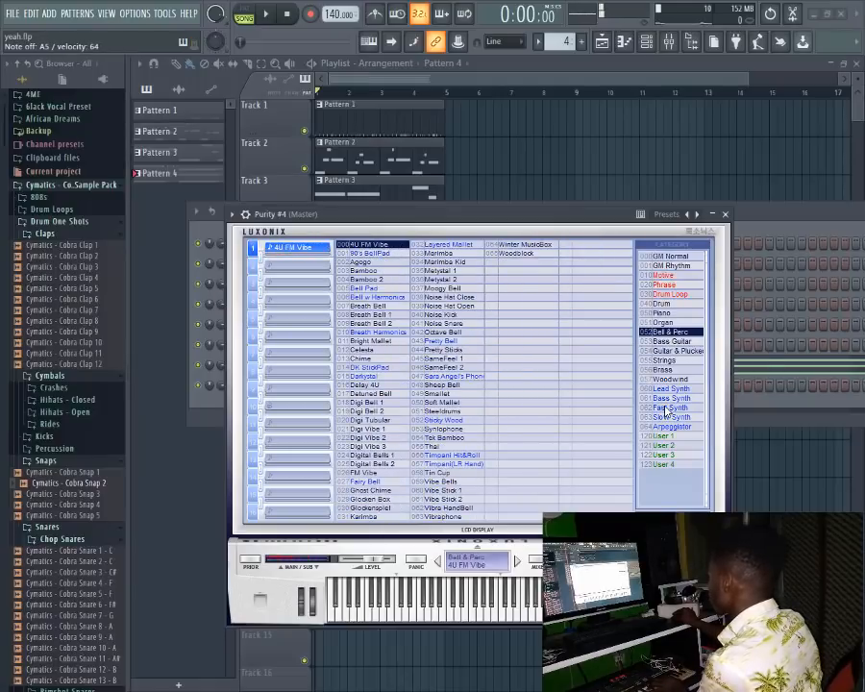
{"action": "left_click", "coordinate": [670, 381]}
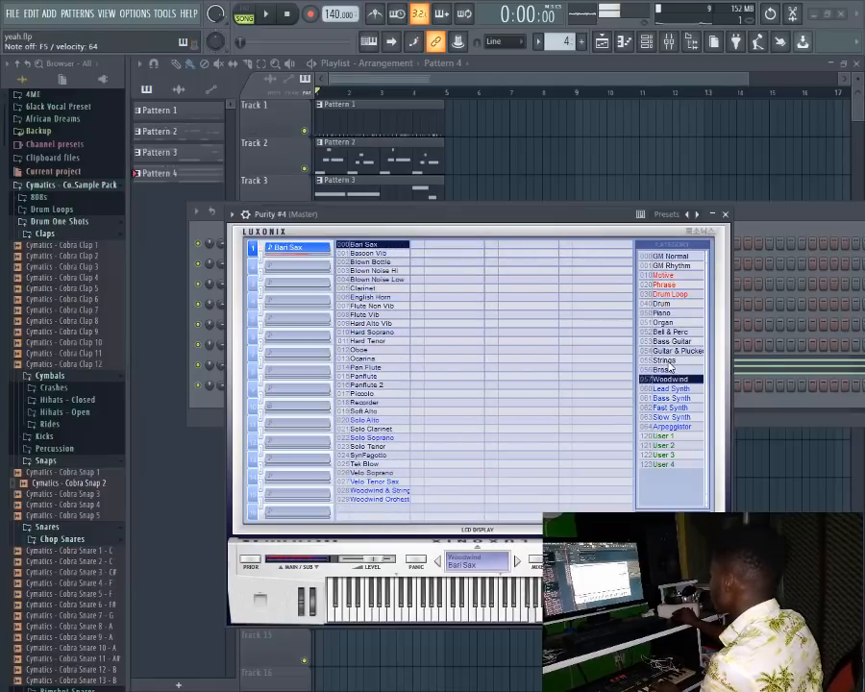
Step: Load the V.Ana Strings 1 preset from the Strings category in Purity #4 and try it over the playing song
{"action": "left_click", "coordinate": [667, 362]}
{"action": "left_click", "coordinate": [445, 272]}
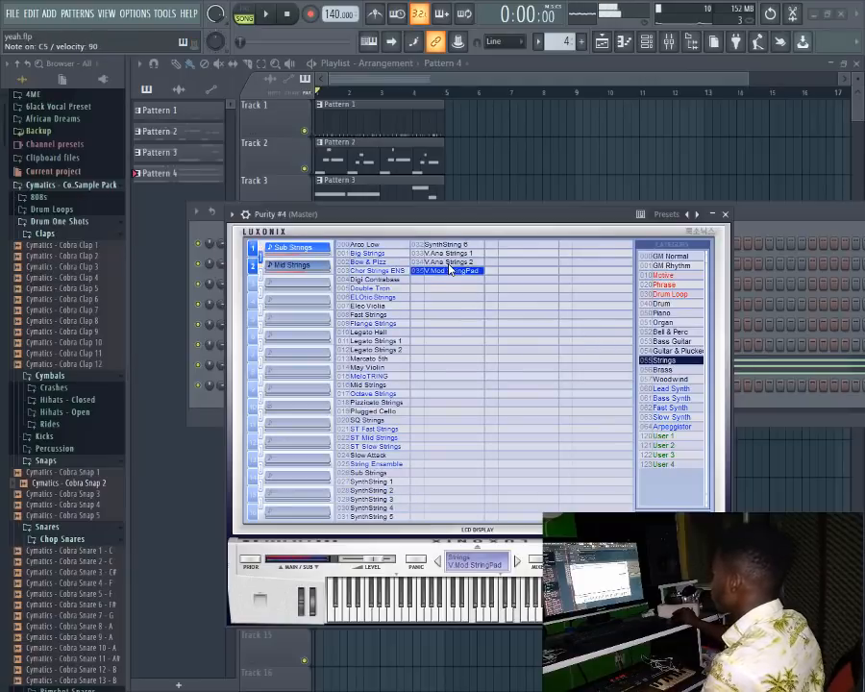
{"action": "left_click", "coordinate": [448, 261]}
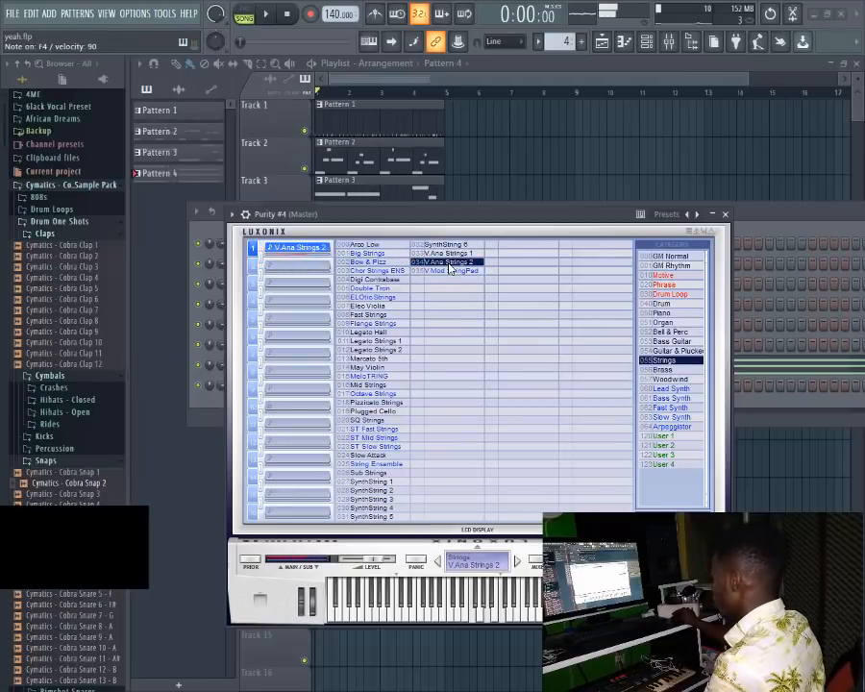
{"action": "left_click", "coordinate": [444, 253]}
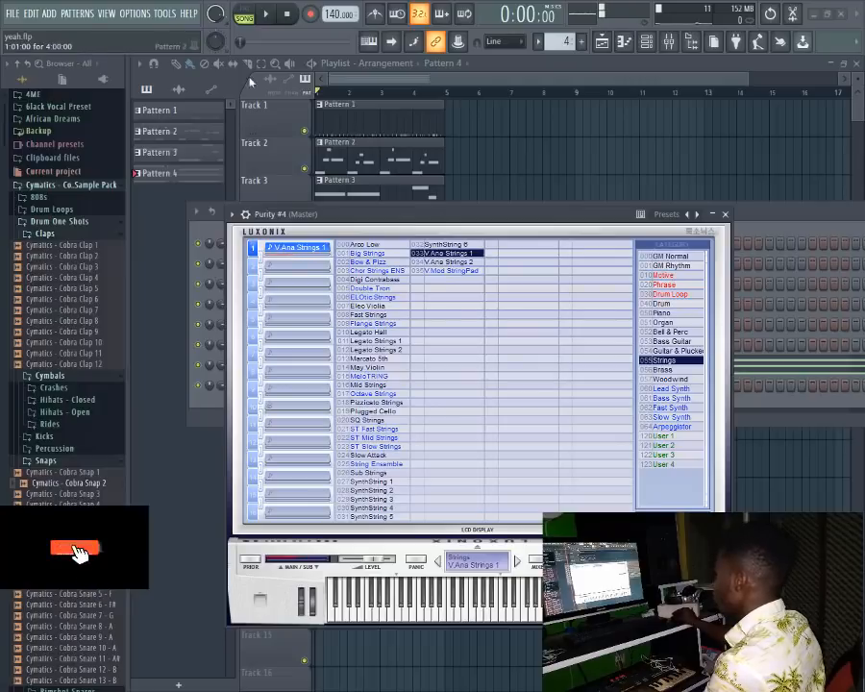
{"action": "left_click", "coordinate": [262, 17]}
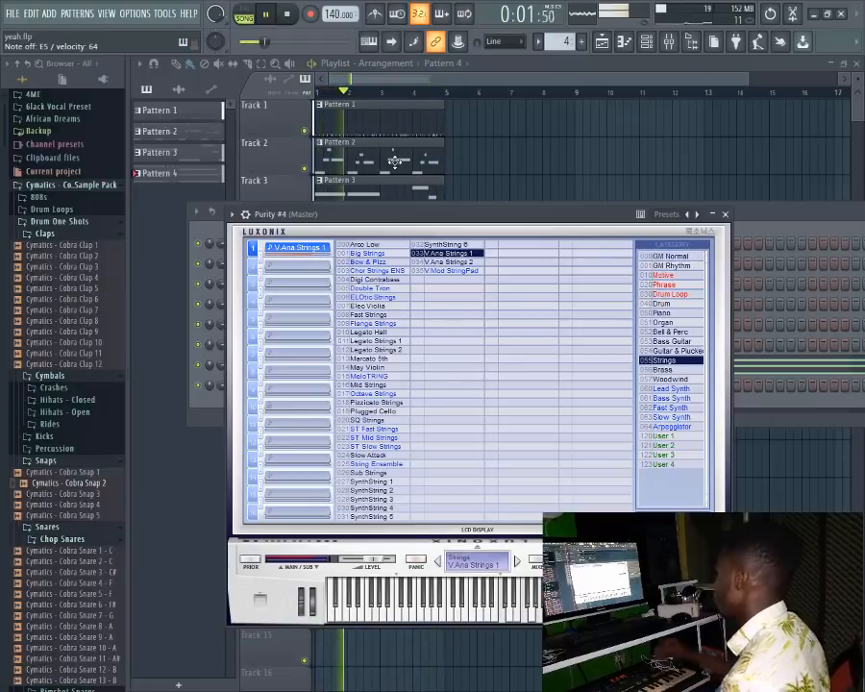
{"action": "key", "text": "space"}
{"action": "left_click", "coordinate": [725, 214]}
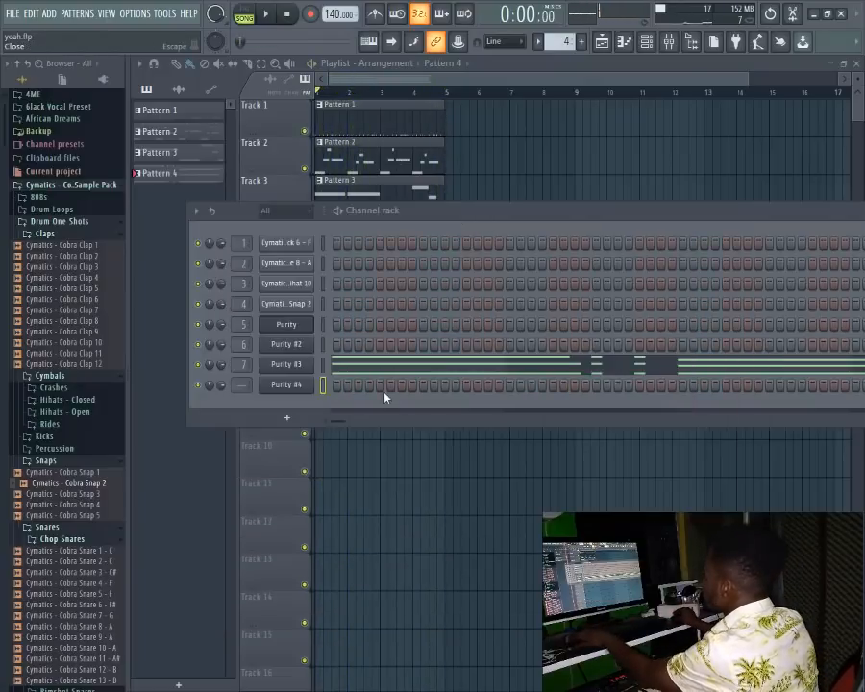
Step: Copy the notes of Purity #3 into the Purity #4 channel and route that channel to mixer track 8
{"action": "right_click", "coordinate": [313, 365]}
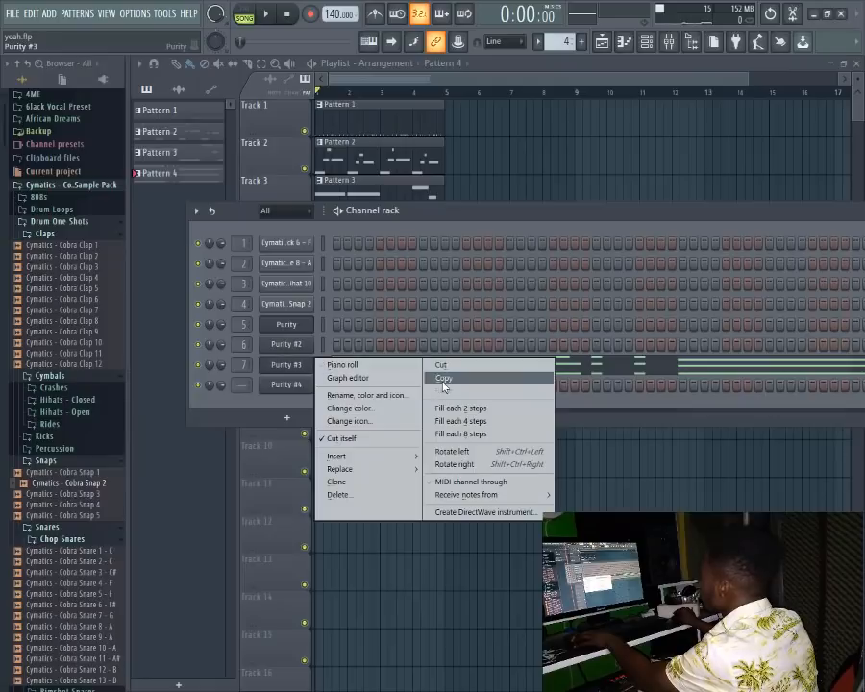
{"action": "left_click", "coordinate": [444, 381]}
{"action": "right_click", "coordinate": [308, 388]}
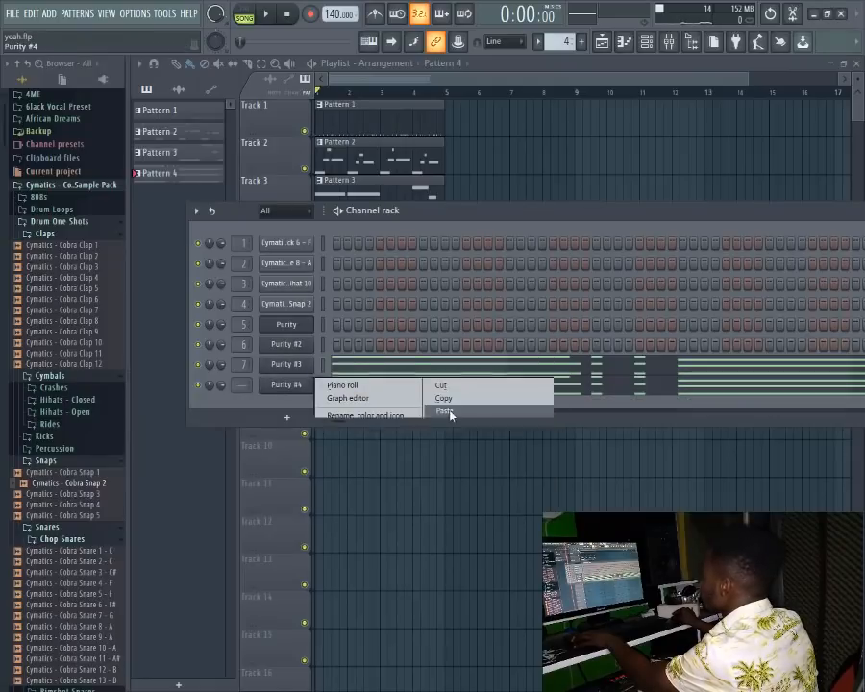
{"action": "left_click", "coordinate": [445, 410]}
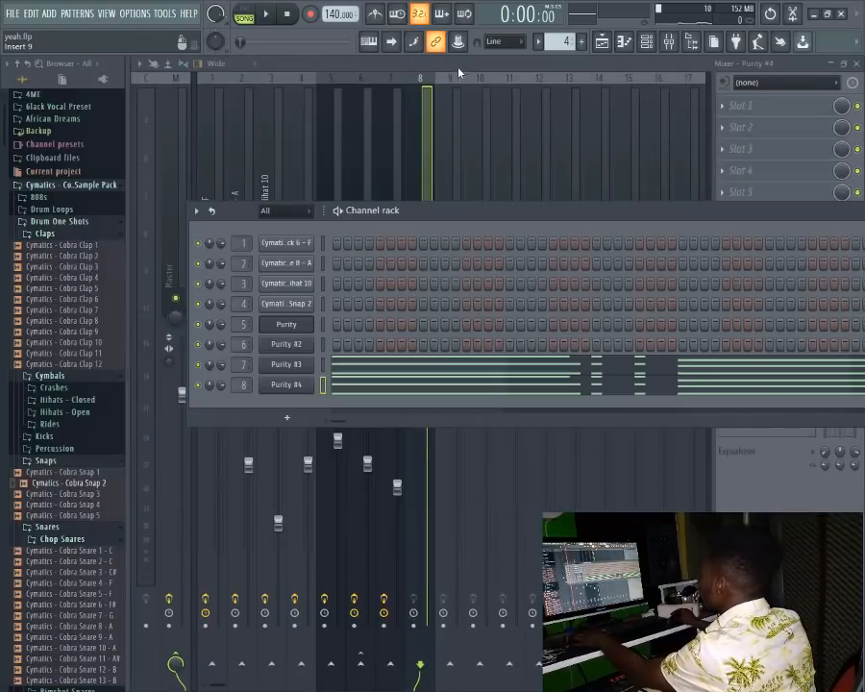
Step: Lower the Purity #4 mixer track's fader to about -13.8 dB while the song plays
{"action": "key", "text": "F6"}
{"action": "key", "text": "space"}
{"action": "left_click_drag", "start_coordinate": [427, 392], "coordinate": [427, 518]}
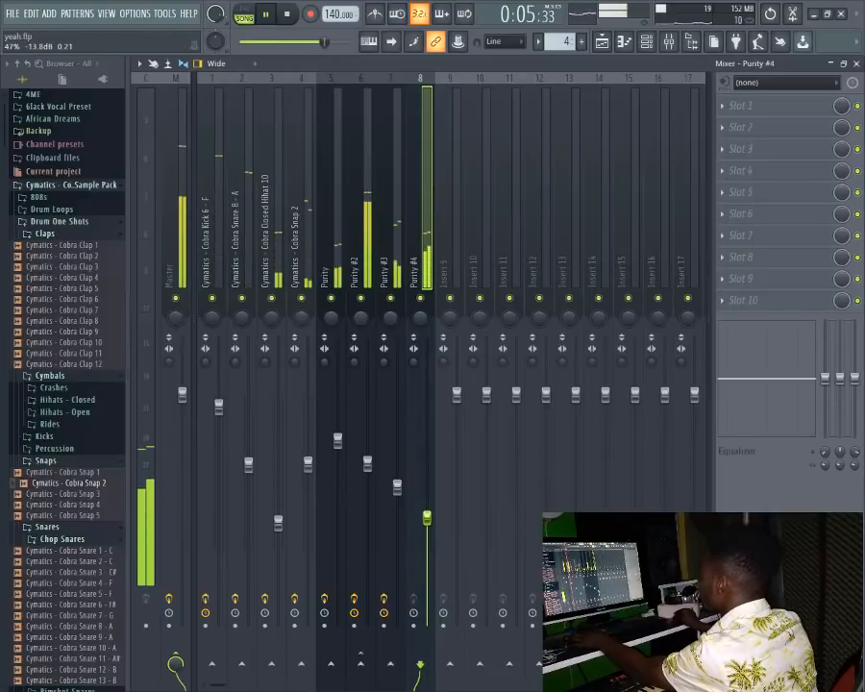
Step: Delete the short repeated notes after each chord in the piano roll of Purity #4
{"action": "left_click", "coordinate": [649, 43]}
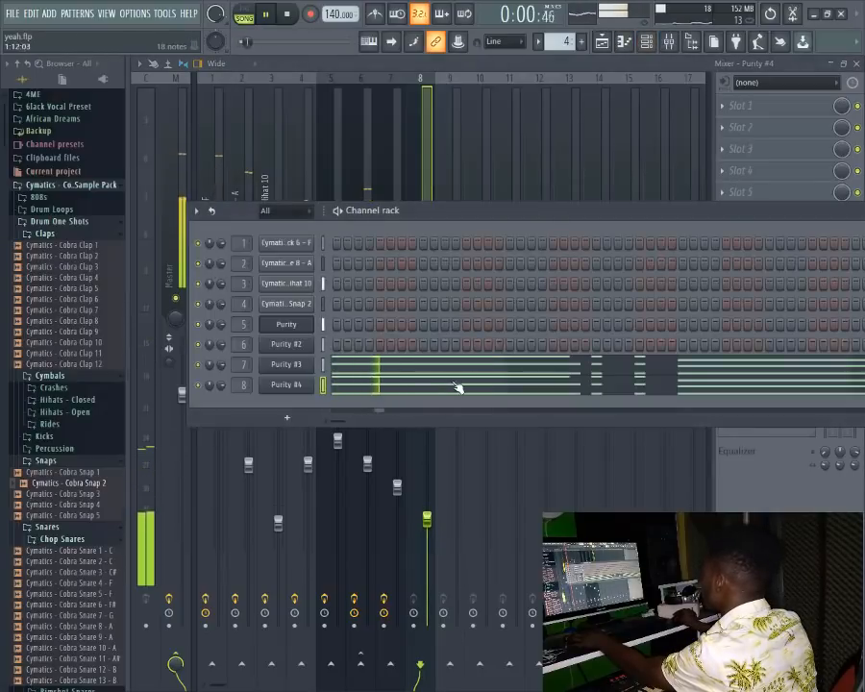
{"action": "left_click", "coordinate": [459, 387]}
{"action": "key", "text": "space"}
{"action": "right_click", "coordinate": [410, 163]}
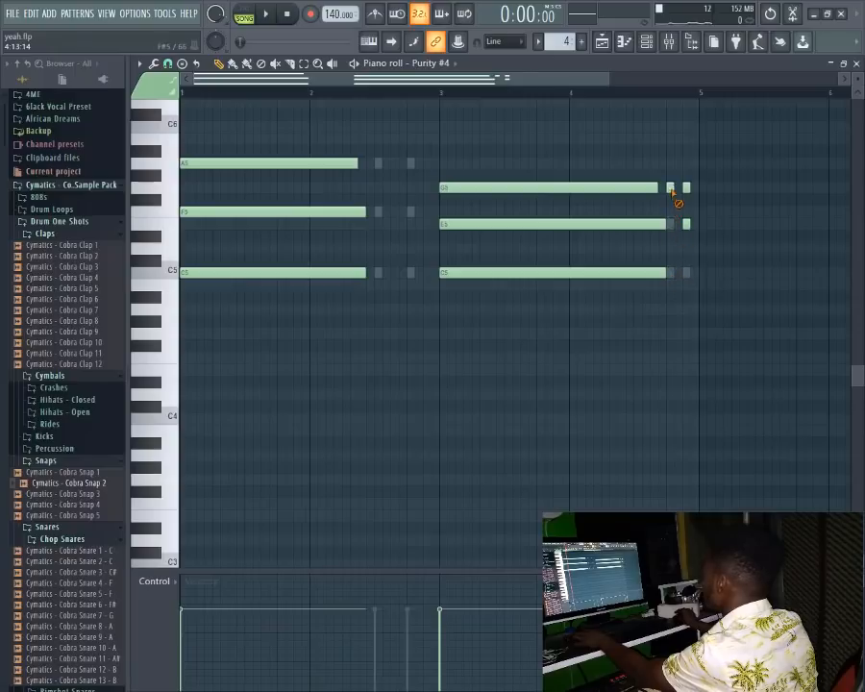
Step: Delete the remaining short notes and stretch the Purity #4 chord notes so the two chords fill bars 1–2 and 3–4 without gaps
{"action": "left_click_drag", "start_coordinate": [714, 146], "coordinate": [426, 280]}
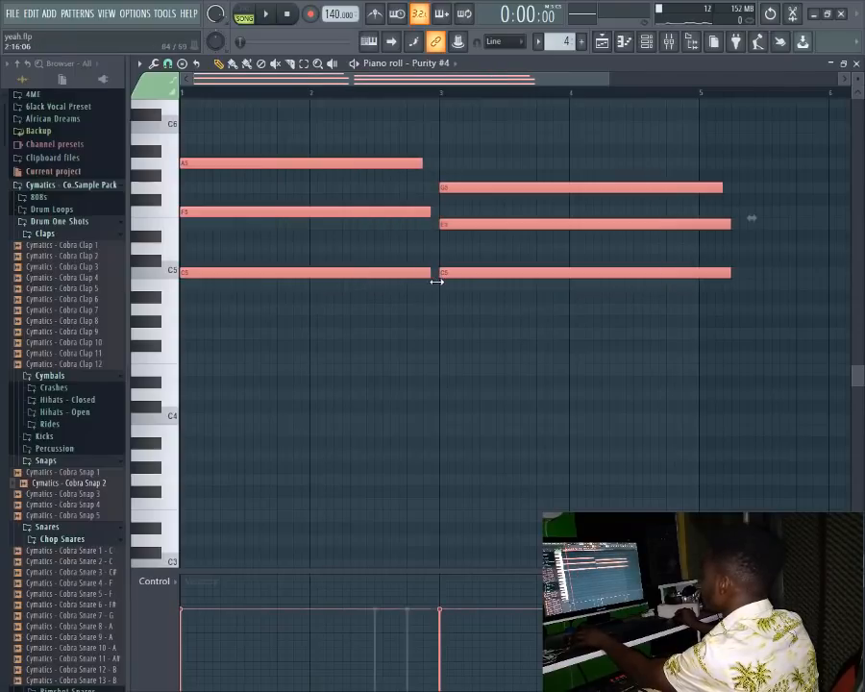
{"action": "left_click_drag", "start_coordinate": [707, 158], "coordinate": [700, 270]}
{"action": "left_click", "coordinate": [687, 188]}
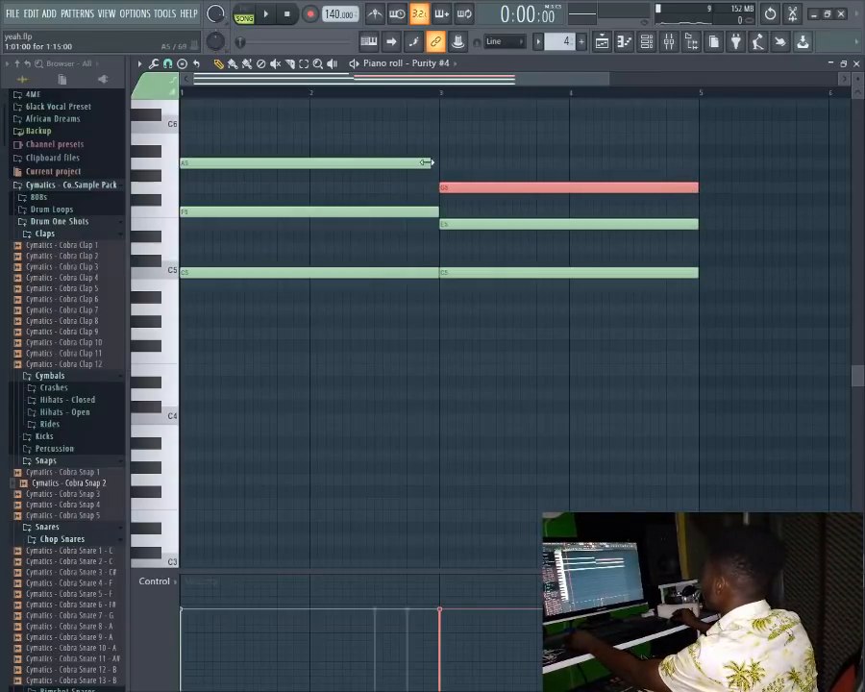
{"action": "left_click_drag", "start_coordinate": [425, 163], "coordinate": [437, 160]}
Step: Play the song and lower the Purity #4 mixer track's fader to about -15.9 dB
{"action": "key", "text": "space"}
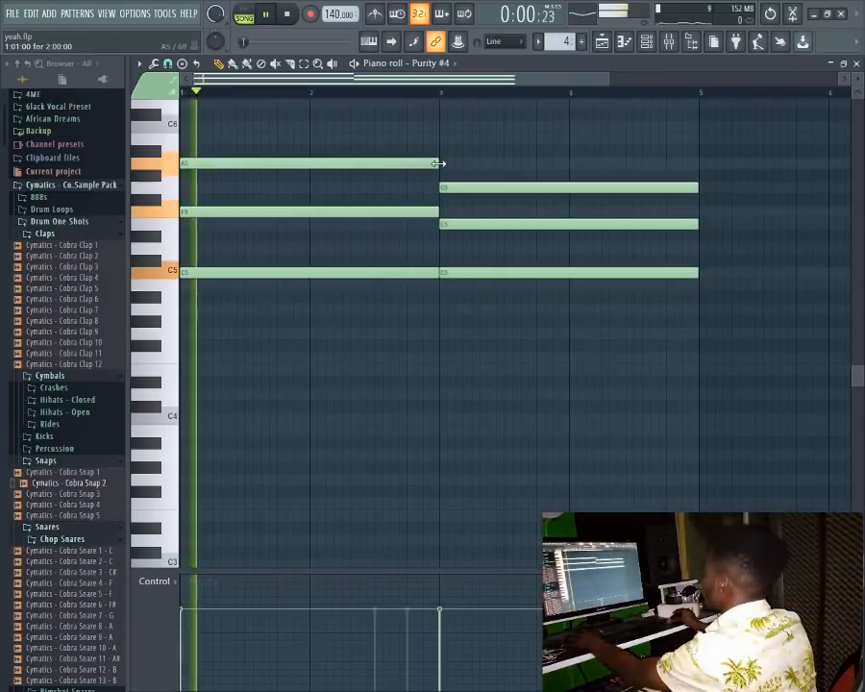
{"action": "left_click", "coordinate": [669, 41]}
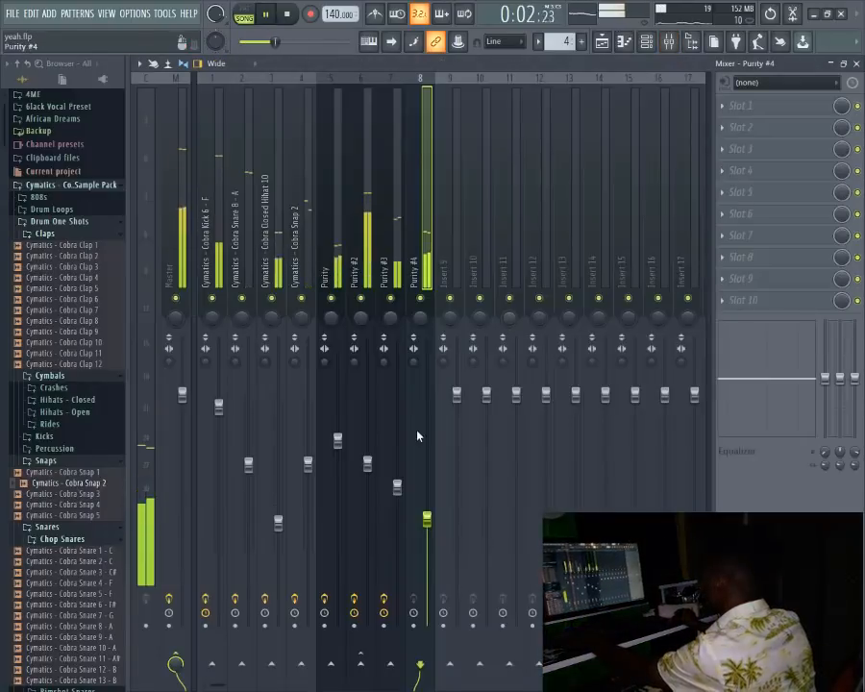
{"action": "left_click_drag", "start_coordinate": [426, 506], "coordinate": [427, 529]}
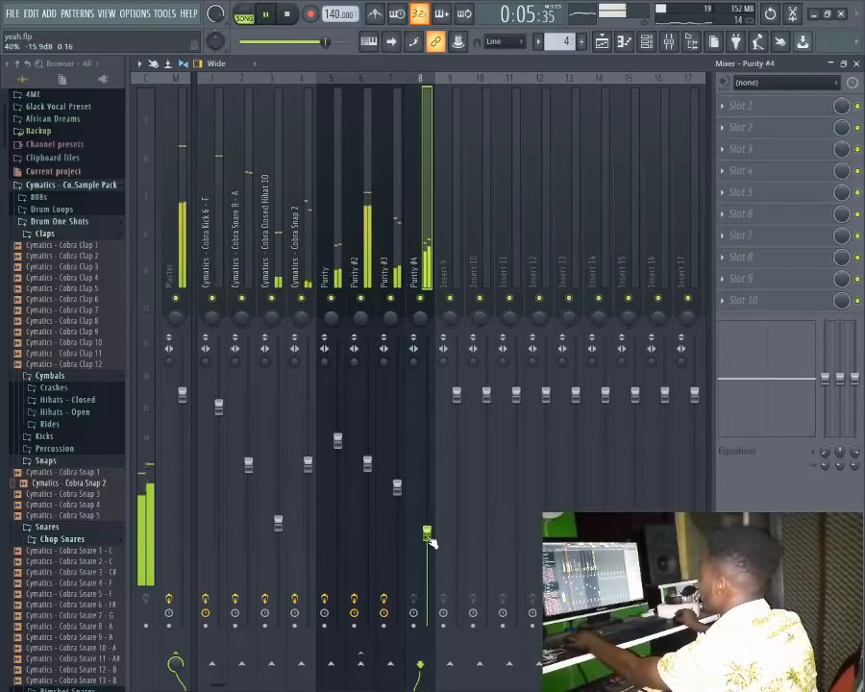
Step: Add Fruity parametric EQ 2 to effect slot 1 of the Purity #4 track and load its Radio preset
{"action": "left_click", "coordinate": [761, 110]}
{"action": "left_click", "coordinate": [647, 52]}
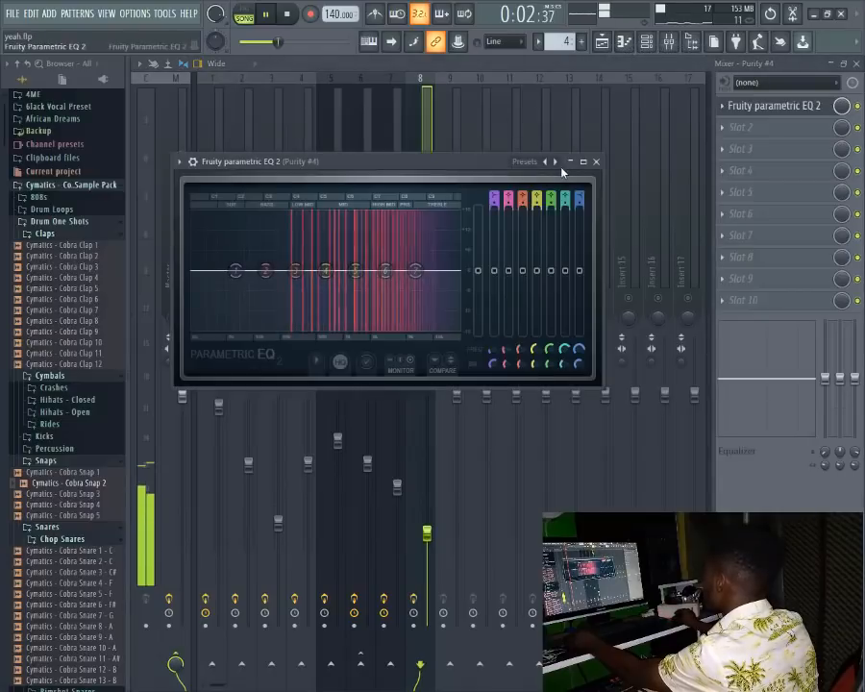
{"action": "left_click", "coordinate": [552, 161]}
{"action": "left_click", "coordinate": [551, 161]}
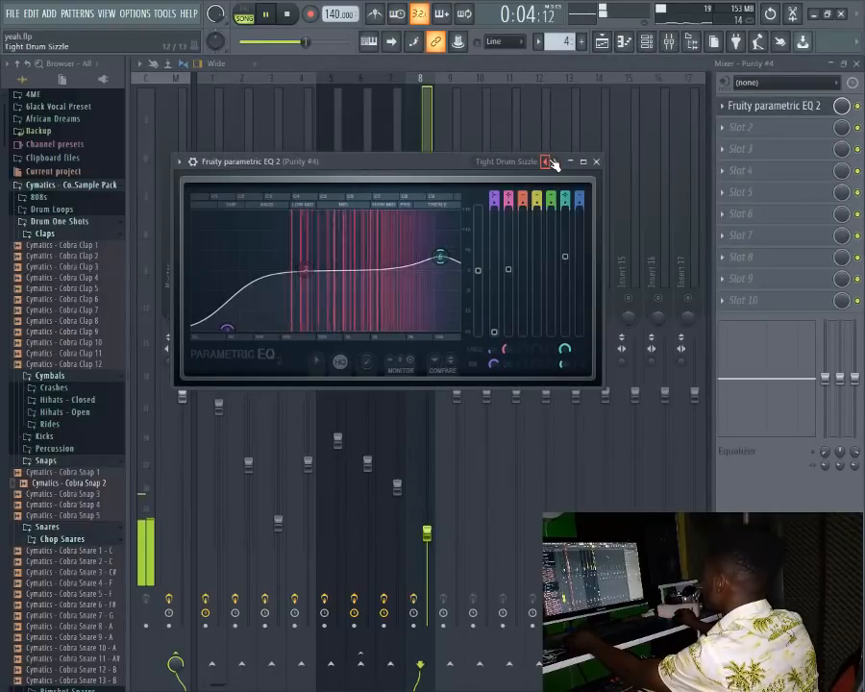
{"action": "left_click", "coordinate": [552, 161]}
{"action": "left_click", "coordinate": [548, 161]}
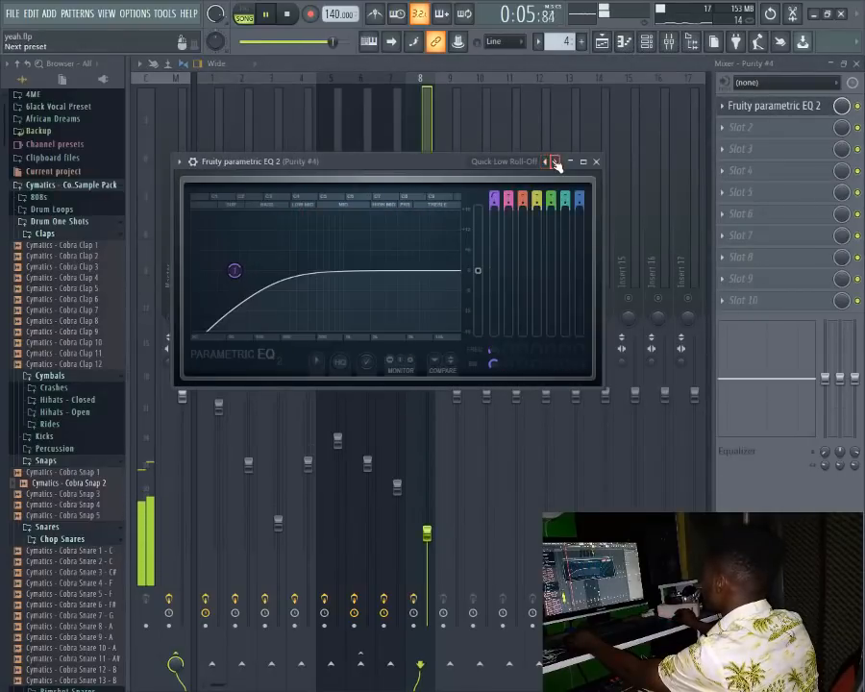
{"action": "left_click", "coordinate": [555, 162]}
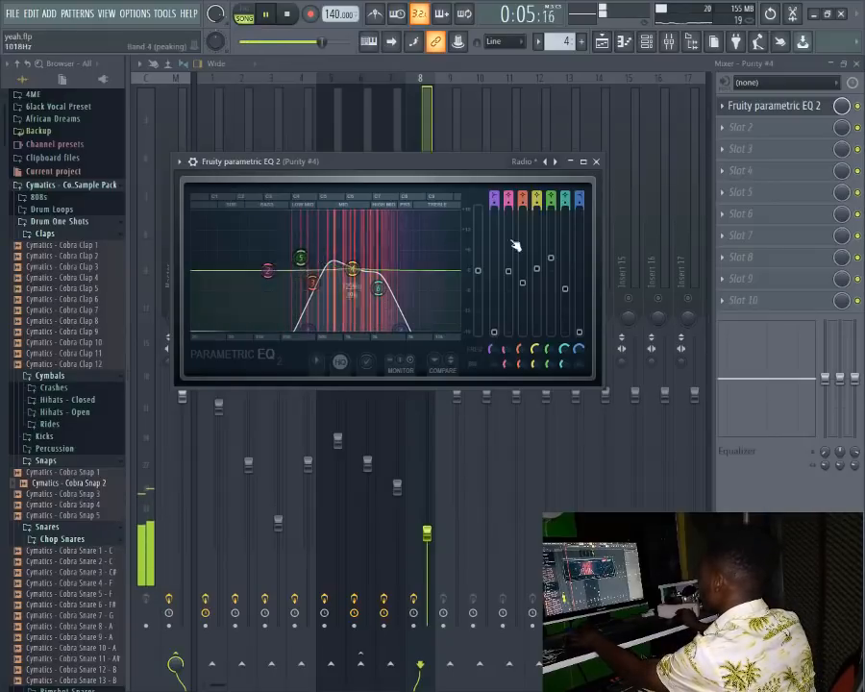
{"action": "left_click", "coordinate": [596, 161]}
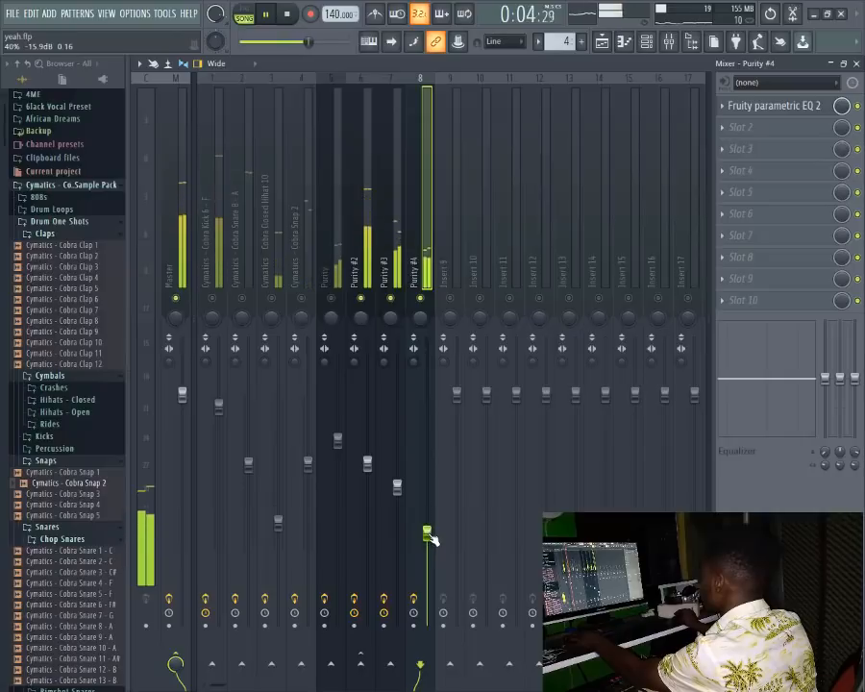
Step: Unmute the Purity mixer track and set the Purity #4 fader to about -15.7 dB
{"action": "left_click", "coordinate": [341, 274]}
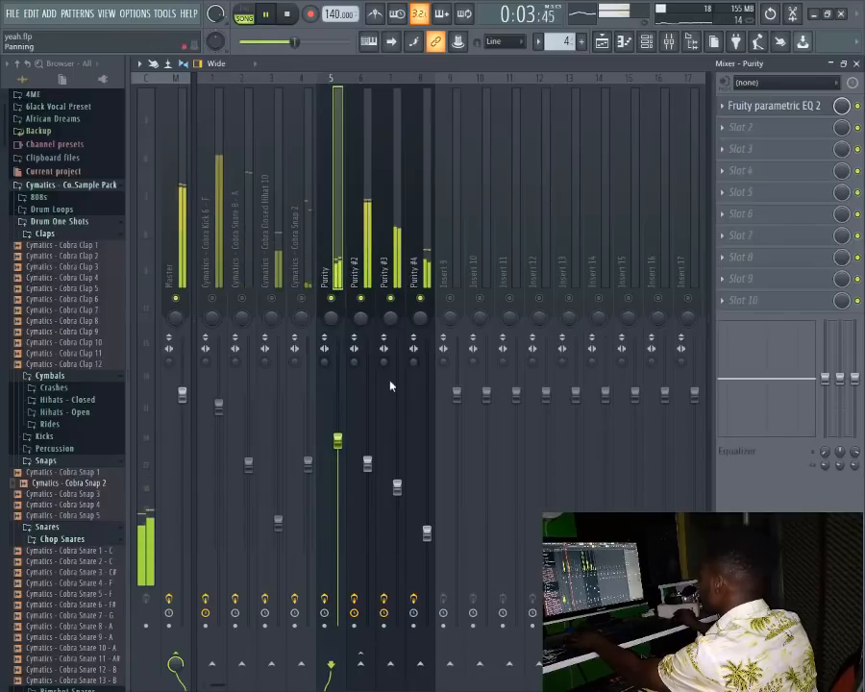
{"action": "left_click", "coordinate": [434, 535]}
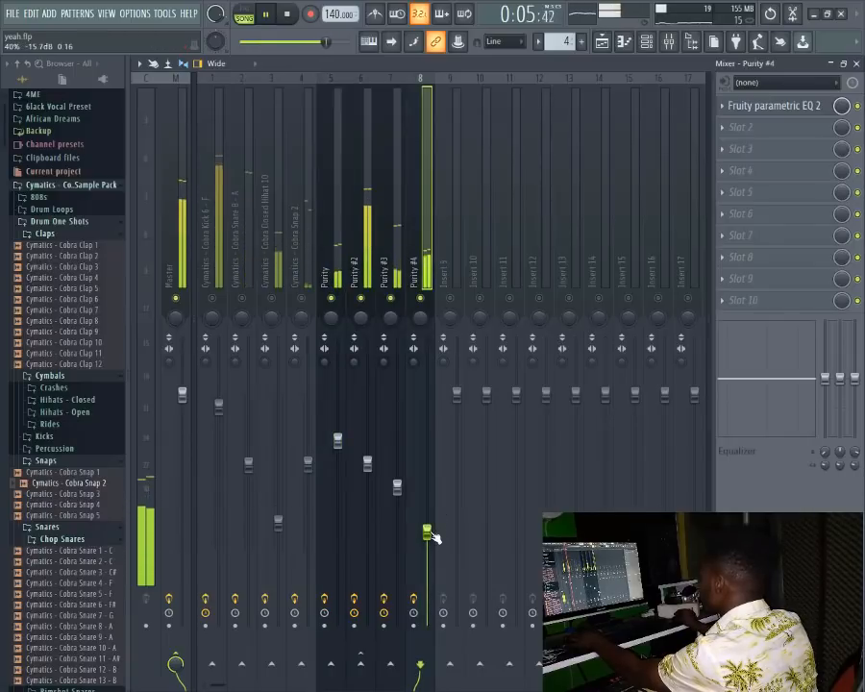
Step: Add RCompressor Stereo to effect slot 2 of the Purity #4 track and set its threshold to -10.0 dB
{"action": "left_click", "coordinate": [767, 128]}
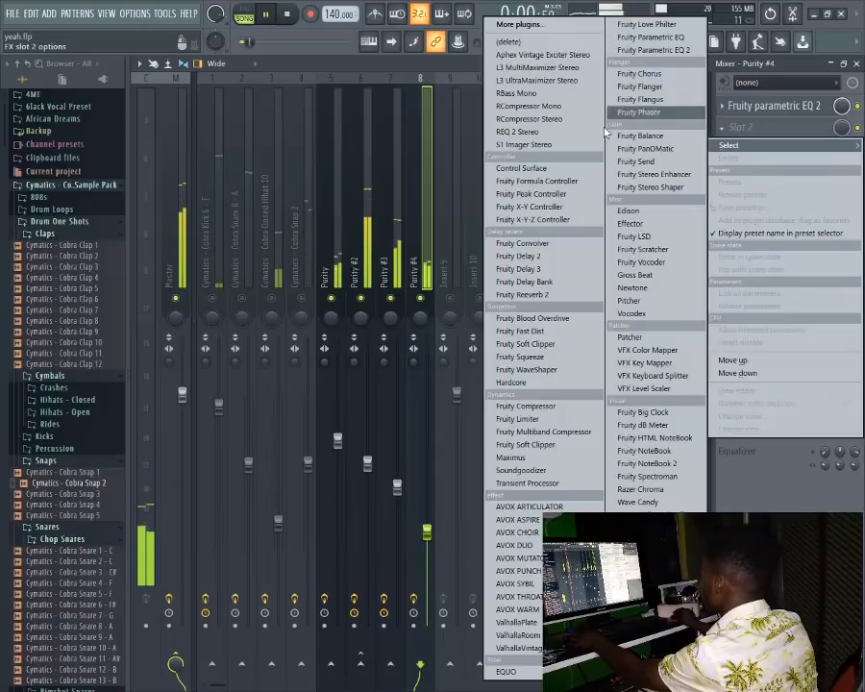
{"action": "left_click", "coordinate": [557, 119]}
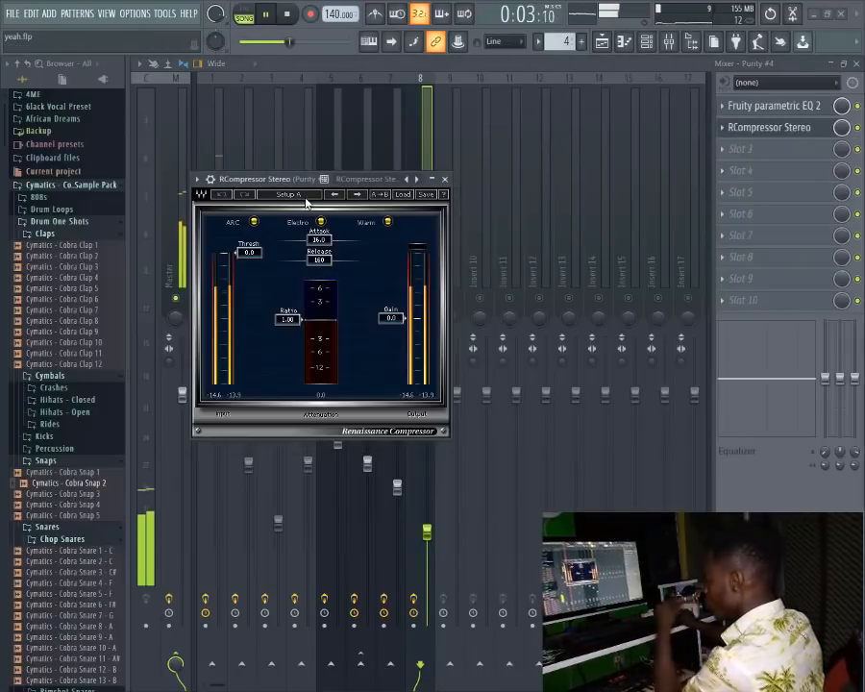
{"action": "key", "text": "space"}
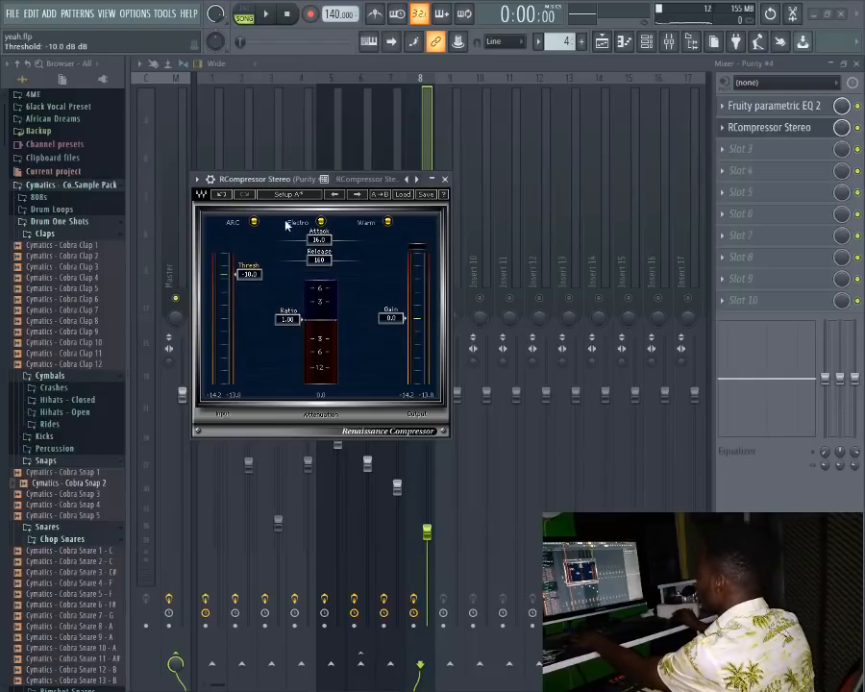
{"action": "key", "text": "space"}
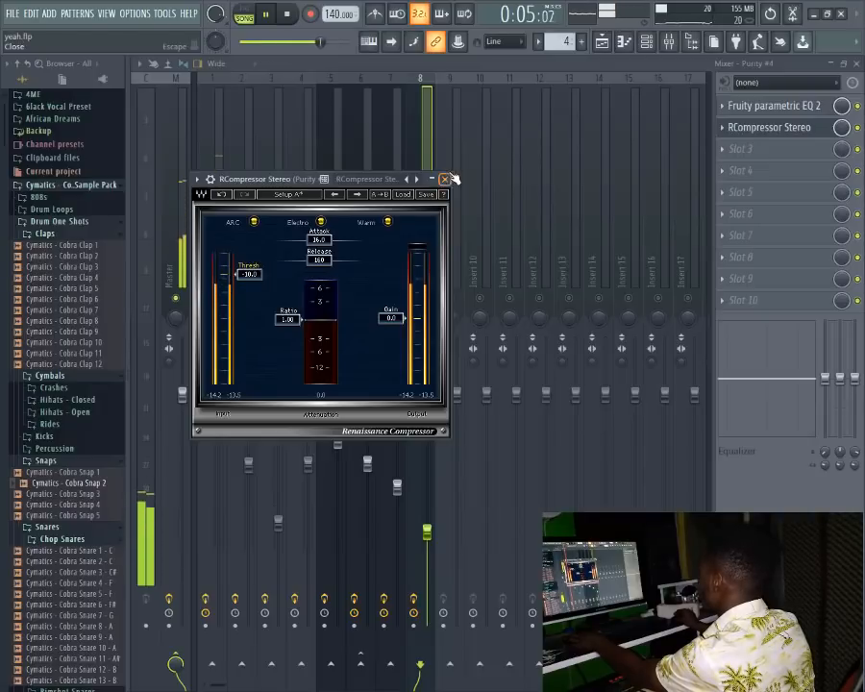
{"action": "left_click", "coordinate": [445, 178]}
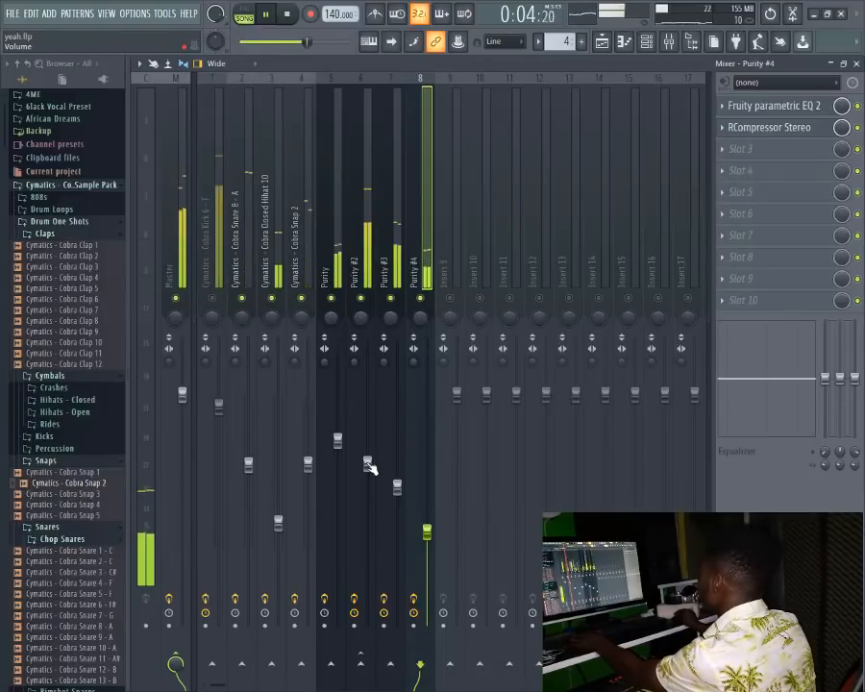
Step: Unmute the kick track and check the kick, Master and Purity #4 mixer tracks during full playback
{"action": "left_click", "coordinate": [367, 464]}
{"action": "left_click", "coordinate": [223, 289]}
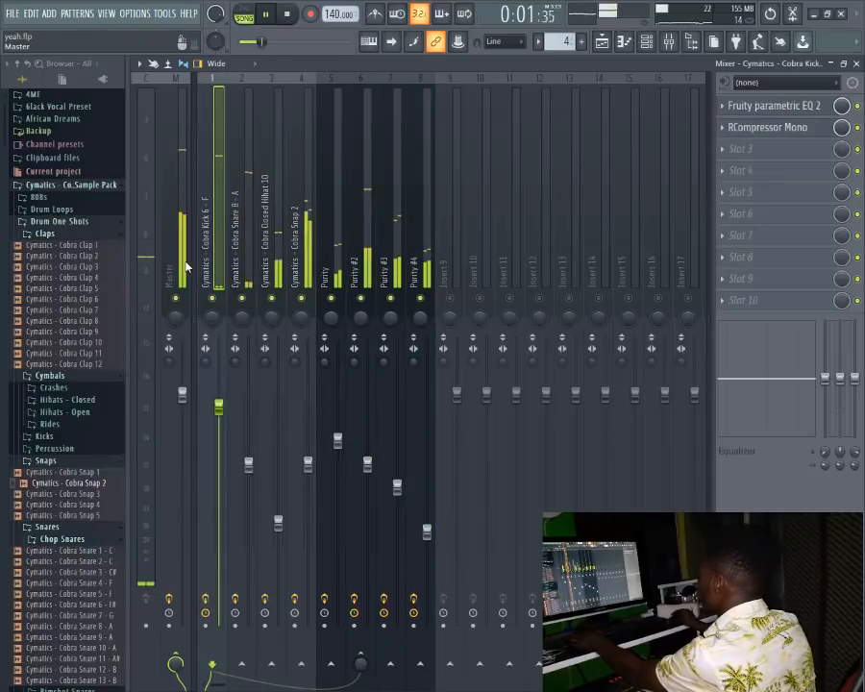
{"action": "left_click", "coordinate": [186, 267]}
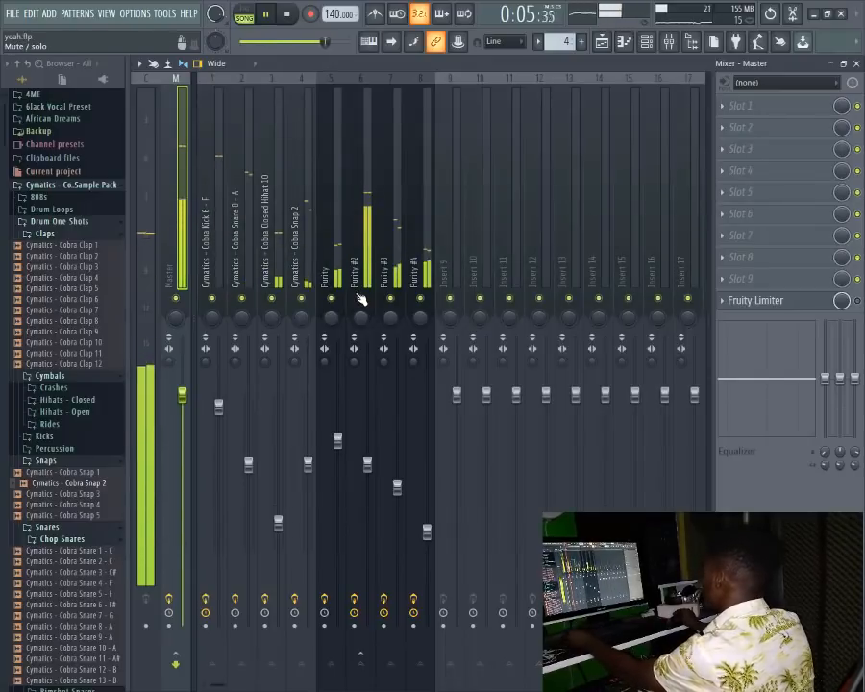
{"action": "left_click", "coordinate": [430, 534]}
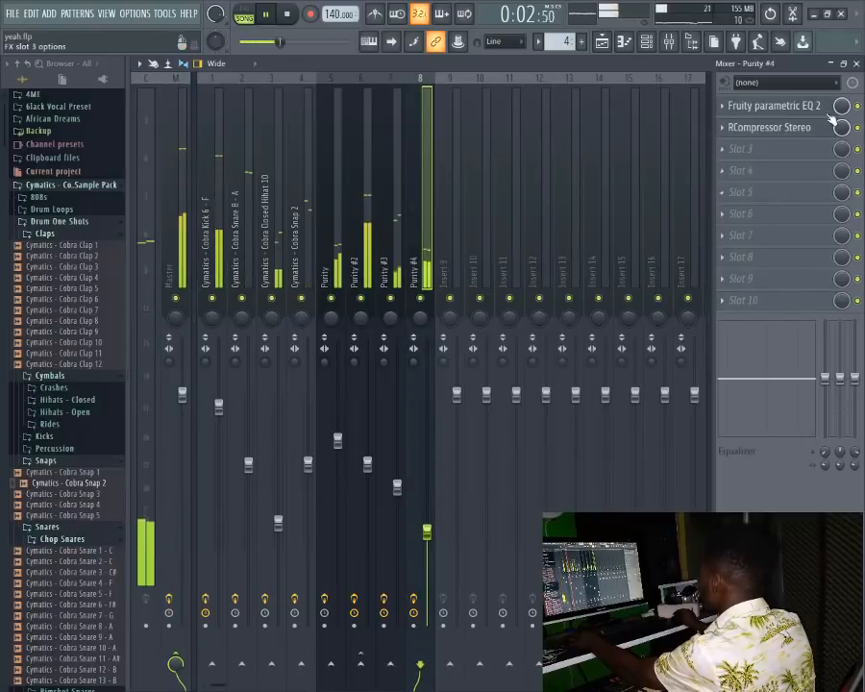
Step: Return from the piano roll to the playlist, save the project and stop playback
{"action": "key", "text": "F7"}
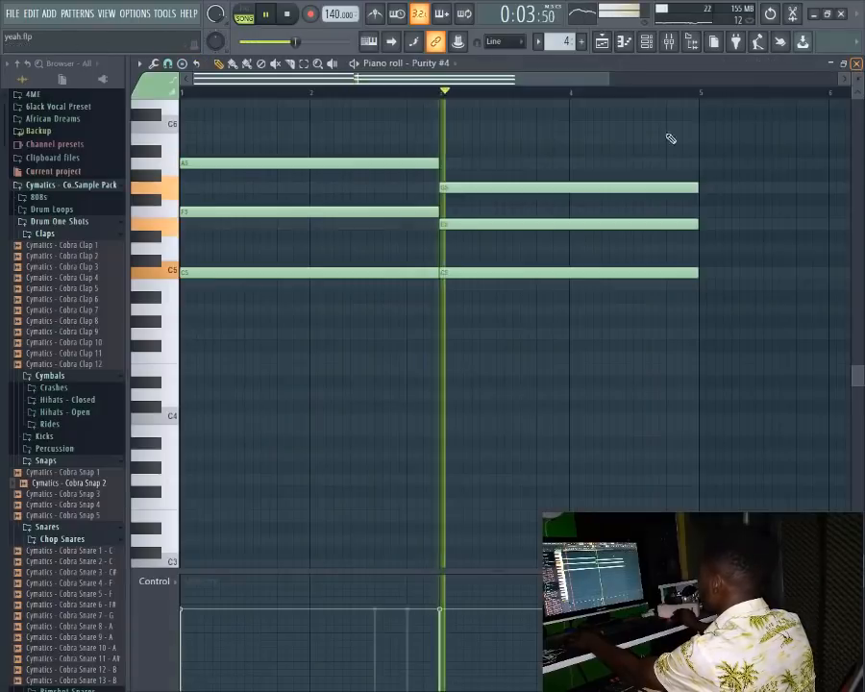
{"action": "left_click", "coordinate": [856, 65]}
{"action": "key", "text": "F6"}
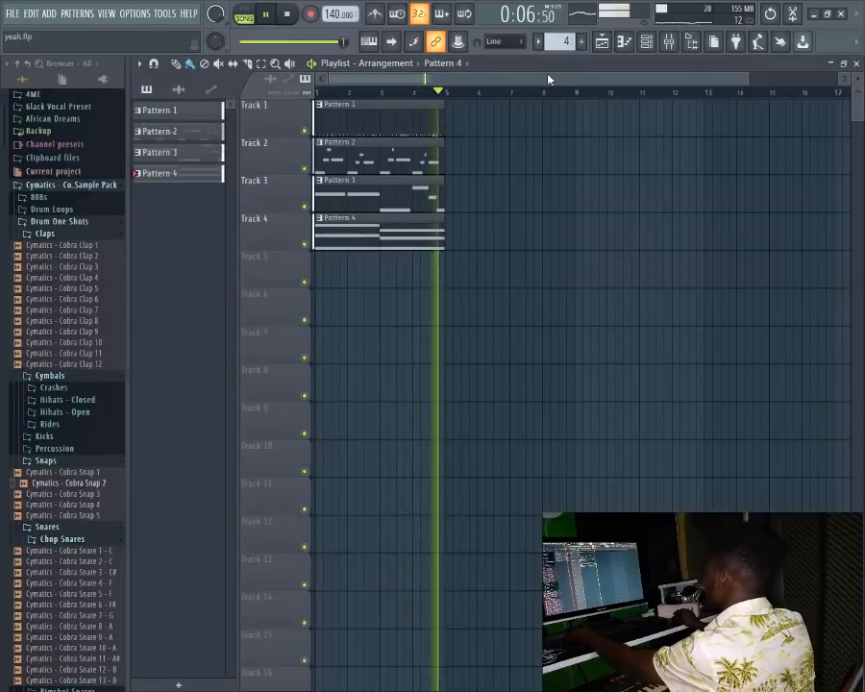
{"action": "key", "text": "ctrl+s"}
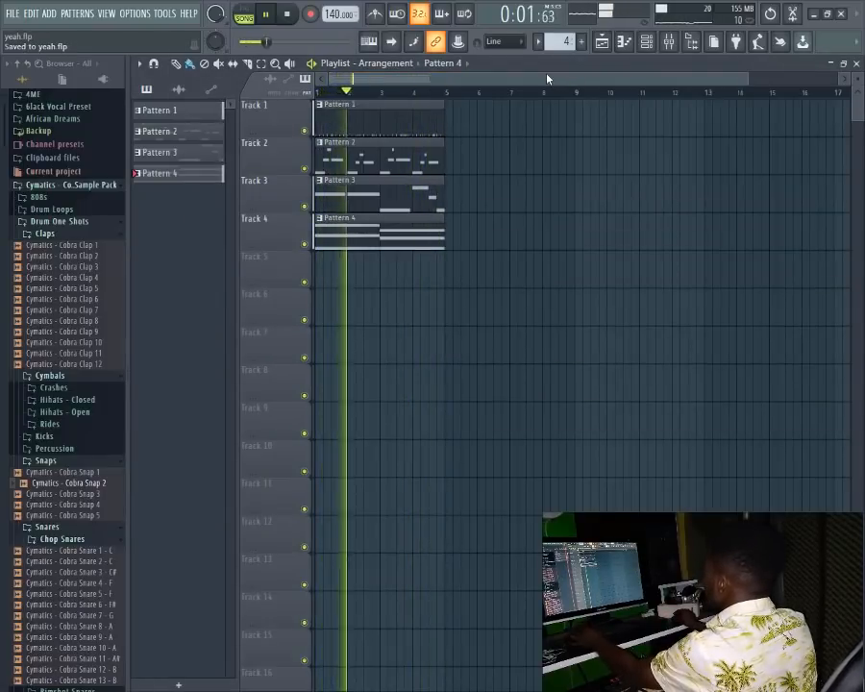
{"action": "key", "text": "space"}
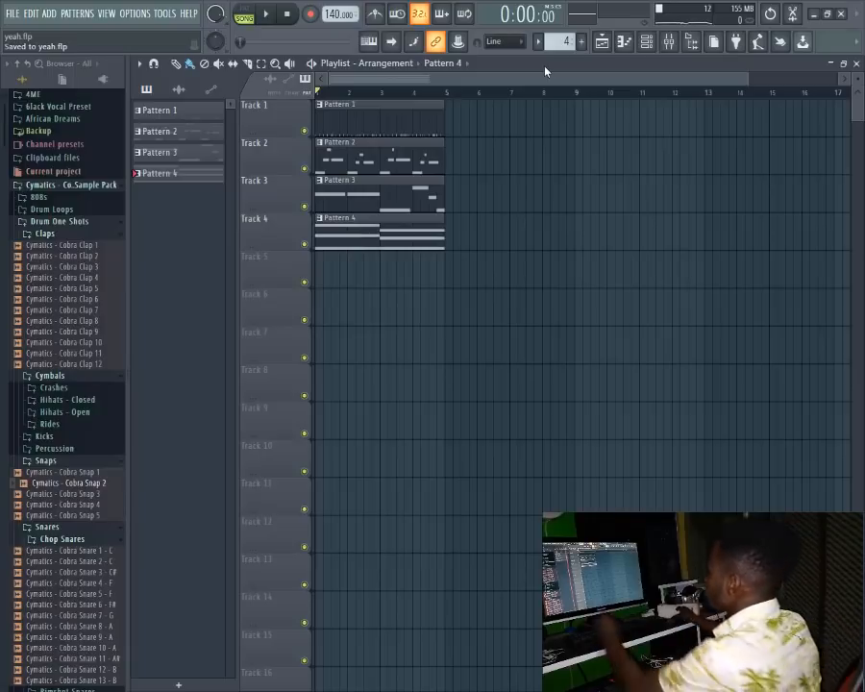
Step: Move the Pattern 1, 2 and 3 clips in the playlist to start at bar 5 and play the opening with Pattern 4 alone
{"action": "mouse_move", "coordinate": [478, 203]}
{"action": "left_mouse_down"}
{"action": "mouse_move", "coordinate": [339, 97]}
{"action": "mouse_move", "coordinate": [467, 126]}
{"action": "mouse_move", "coordinate": [454, 121]}
{"action": "left_mouse_up"}
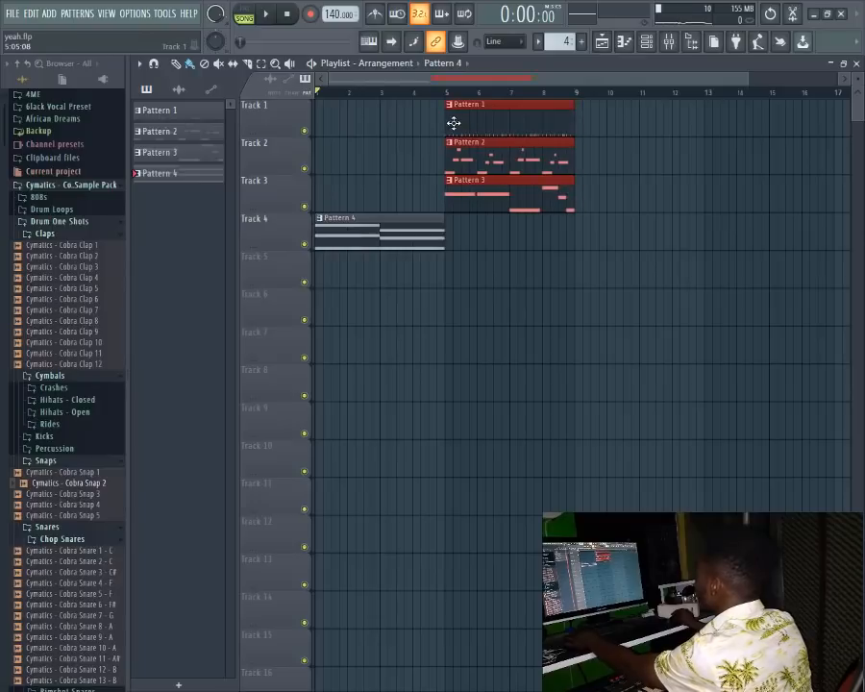
{"action": "key", "text": "space"}
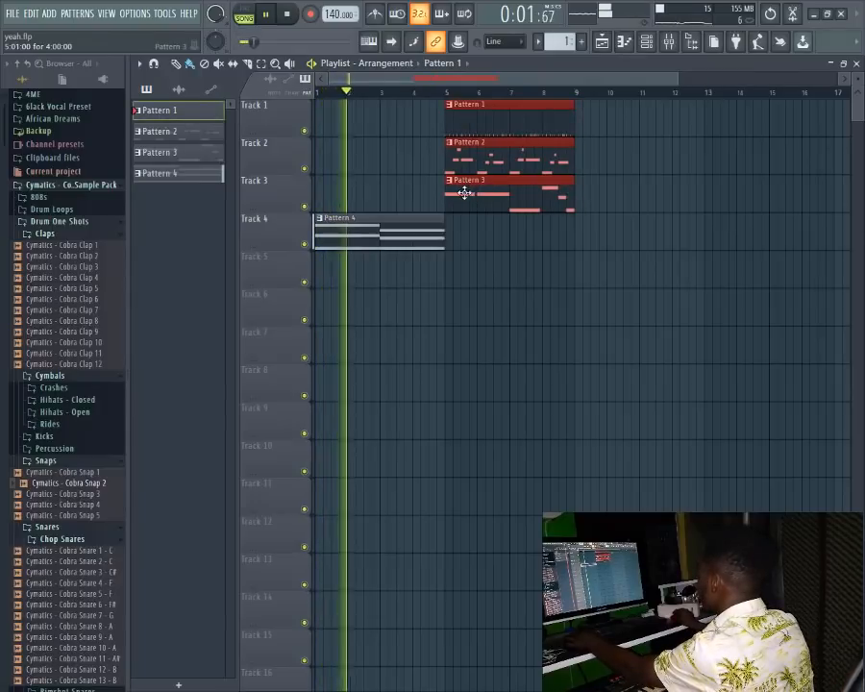
{"action": "key", "text": "F6"}
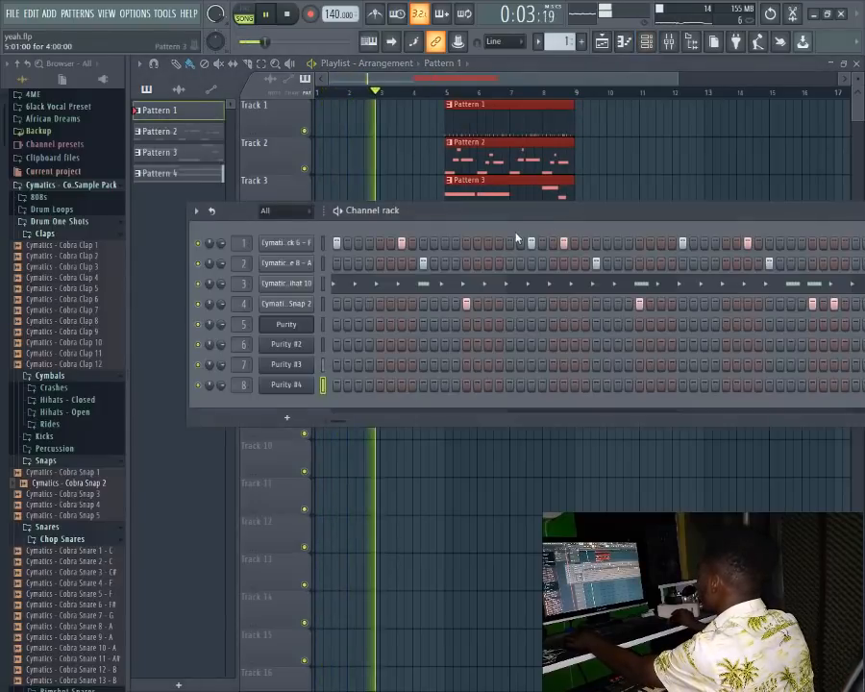
{"action": "left_click", "coordinate": [483, 79]}
{"action": "key", "text": "space"}
Step: Cut the Purity #4 notes out of Pattern 4 and paste them into the Purity #4 channel of a new Pattern 5
{"action": "left_click", "coordinate": [377, 234]}
{"action": "left_click", "coordinate": [645, 48]}
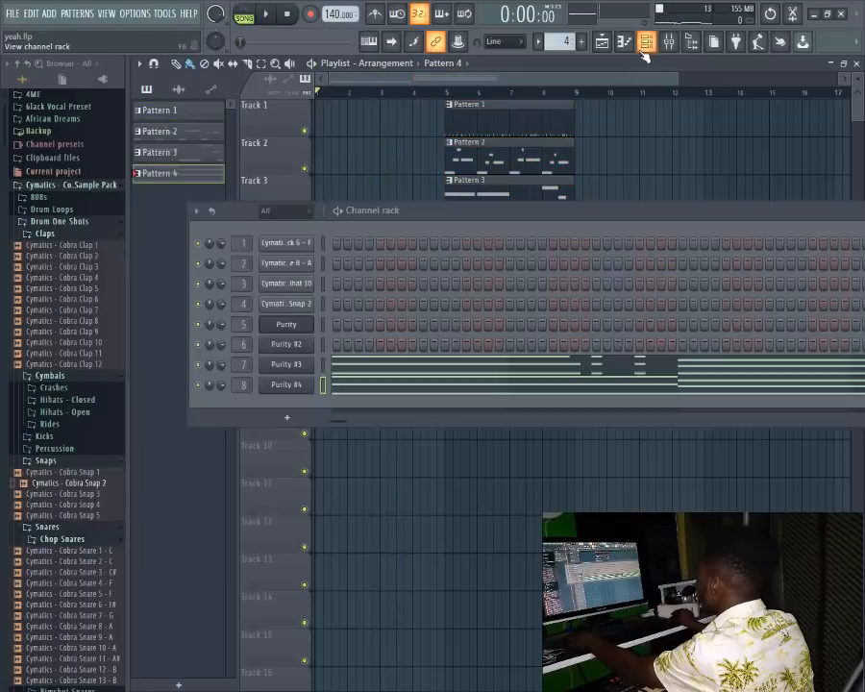
{"action": "right_click", "coordinate": [296, 371]}
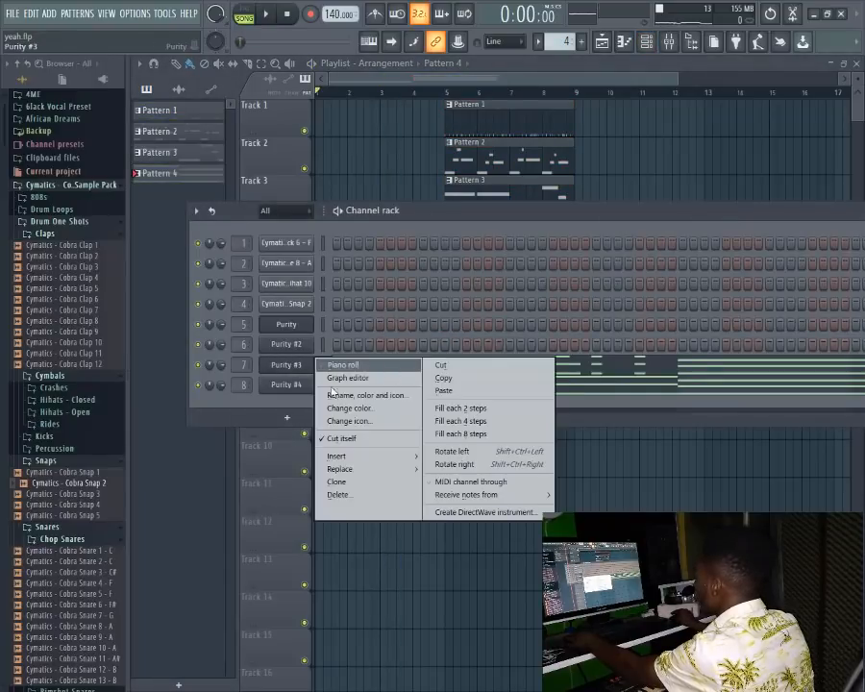
{"action": "right_click", "coordinate": [296, 387]}
{"action": "left_click", "coordinate": [456, 386]}
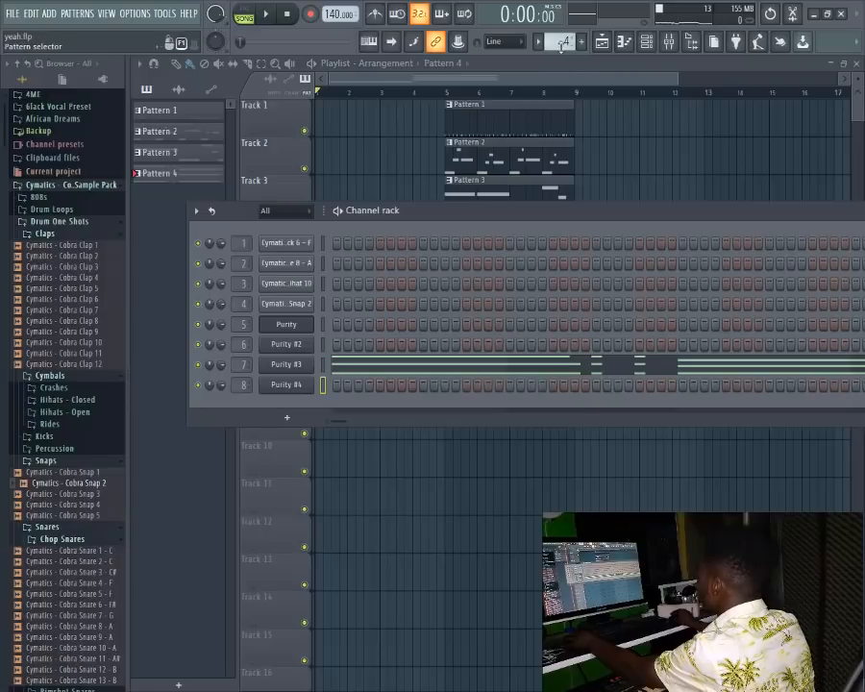
{"action": "scroll", "coordinate": [560, 44], "scroll_direction": "up", "scroll_amount": 1}
{"action": "right_click", "coordinate": [288, 389]}
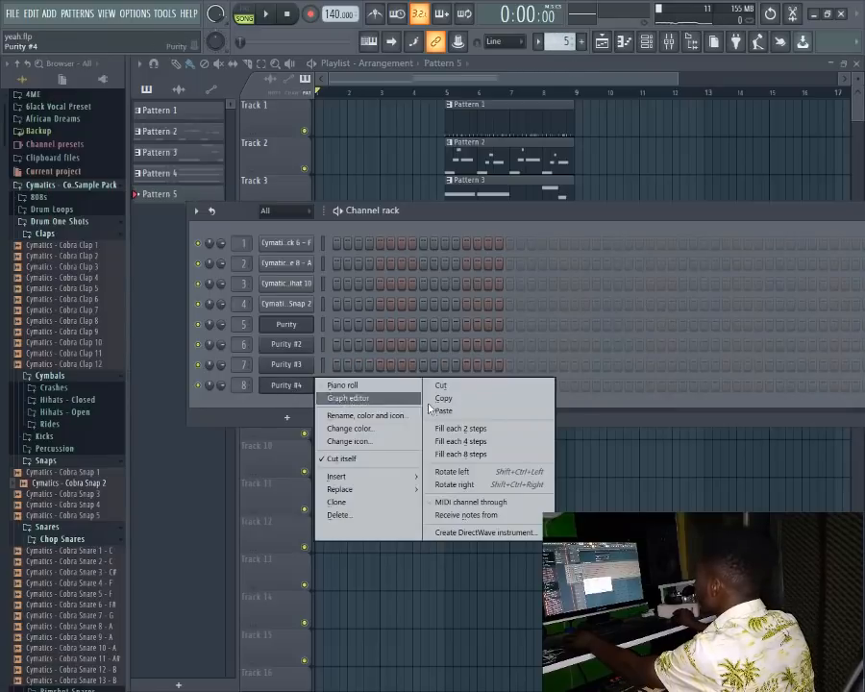
{"action": "left_click", "coordinate": [440, 409]}
Step: Play the opening, move the Pattern 1, 2 and 3 clips to start at bar 9, and pick Pattern 4 as the active clip
{"action": "key", "text": "space"}
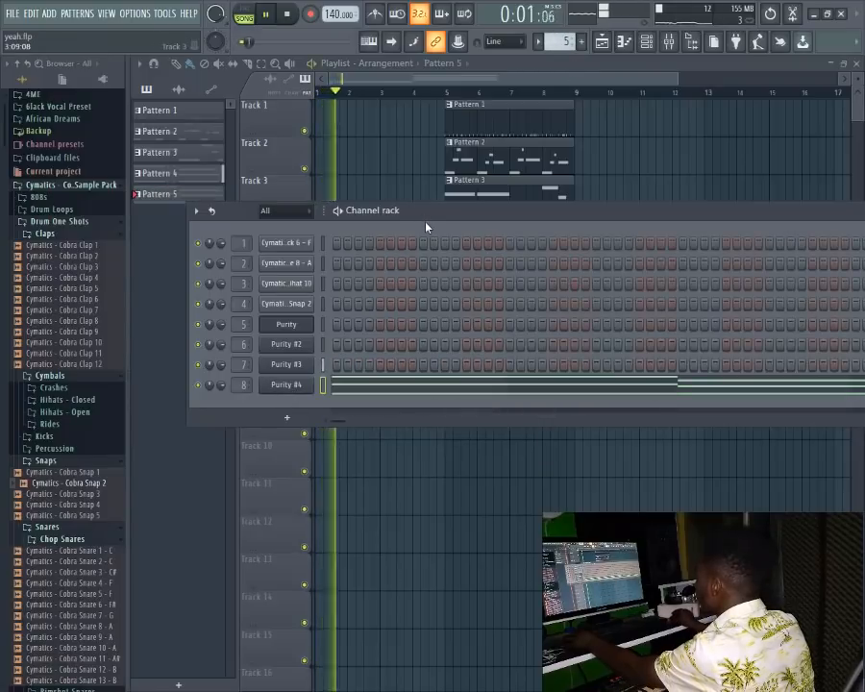
{"action": "left_click", "coordinate": [499, 80]}
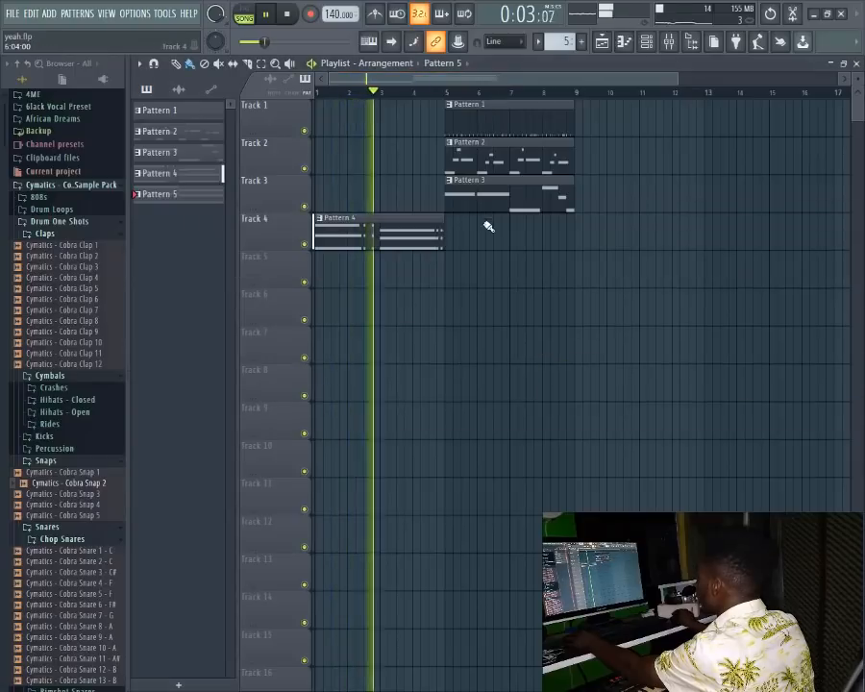
{"action": "left_click_drag", "start_coordinate": [594, 201], "coordinate": [580, 127]}
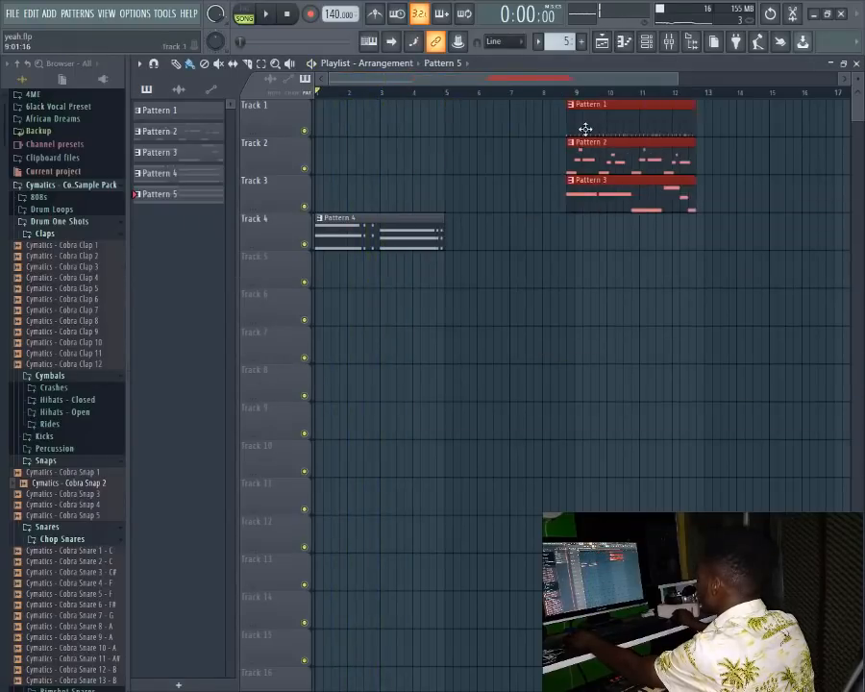
{"action": "left_click", "coordinate": [408, 229]}
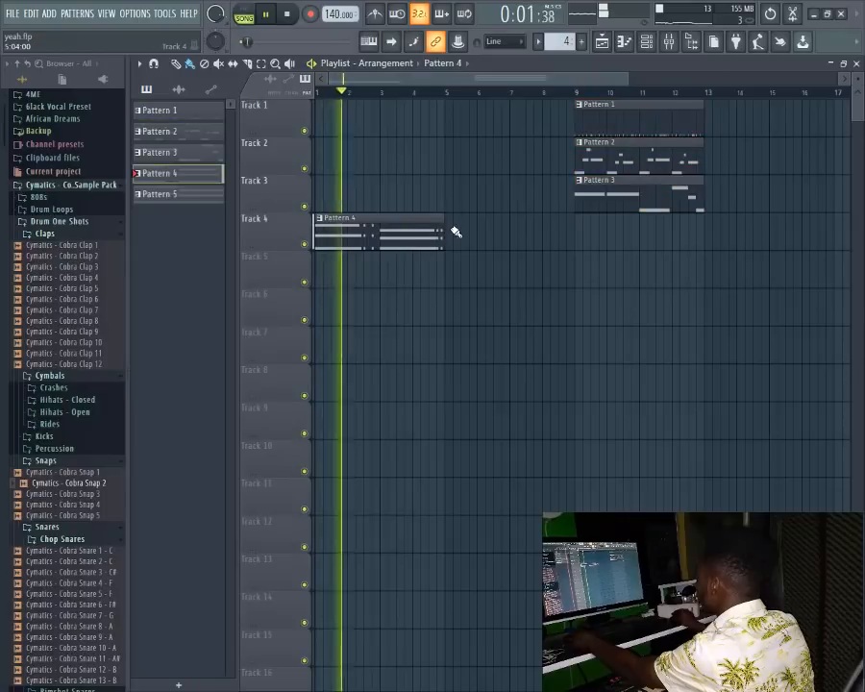
Step: Add a second Pattern 4 clip at bar 5 on Track 4 and a Pattern 5 clip at bar 5 on Track 5, then restart playback
{"action": "left_click", "coordinate": [451, 232]}
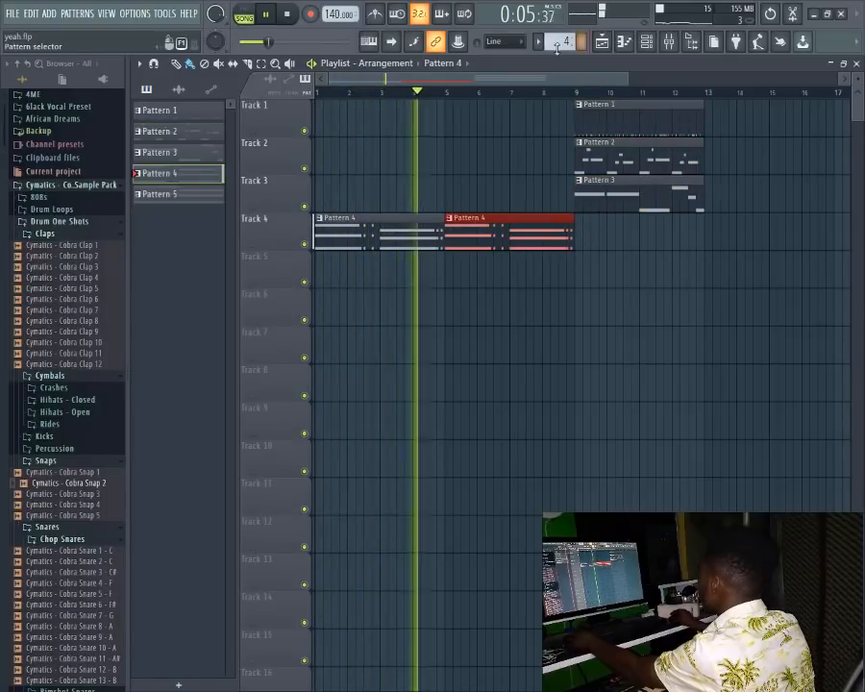
{"action": "scroll", "coordinate": [556, 42], "scroll_direction": "up", "scroll_amount": 1}
{"action": "left_click", "coordinate": [461, 274]}
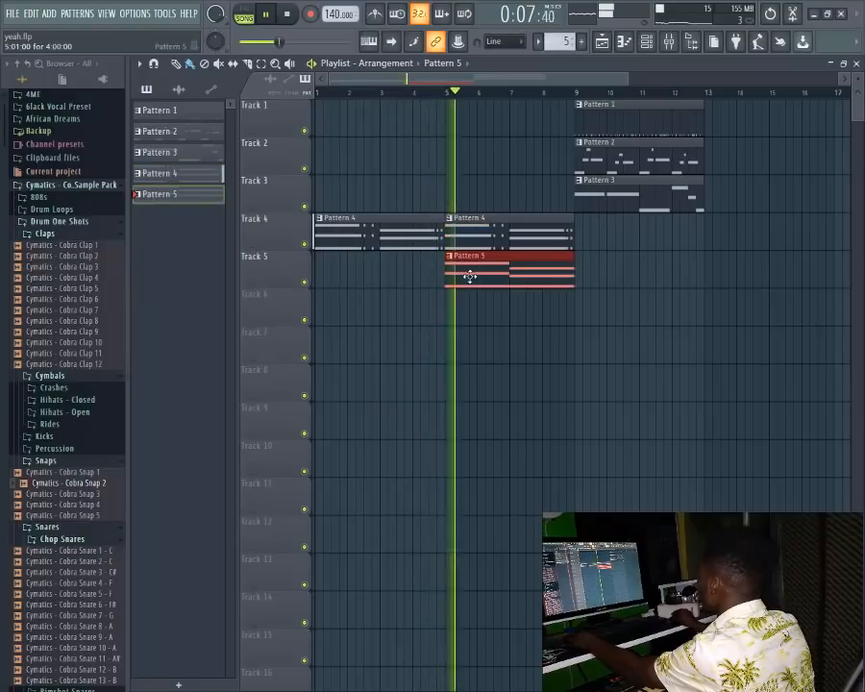
{"action": "key", "text": "space"}
{"action": "key", "text": "space"}
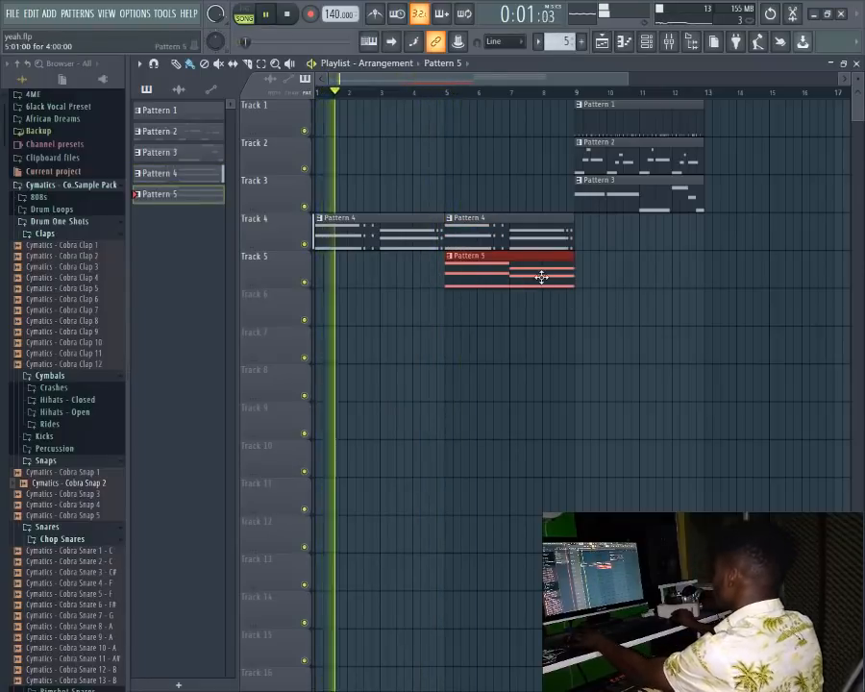
Step: Move the Pattern 1, 2 and 3 clips in the playlist to start at bar 13
{"action": "left_click", "coordinate": [620, 197]}
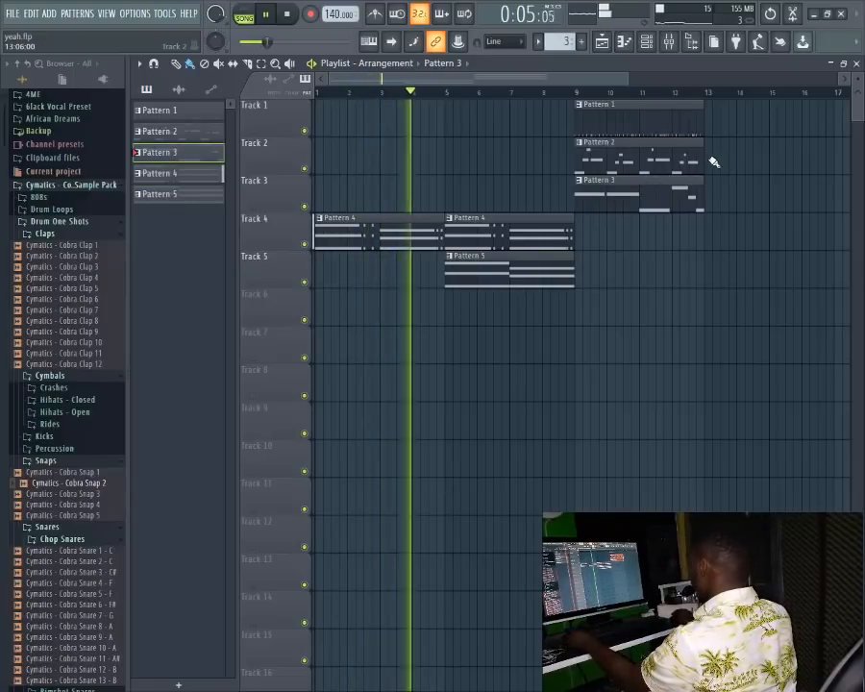
{"action": "left_click_drag", "start_coordinate": [715, 162], "coordinate": [583, 199]}
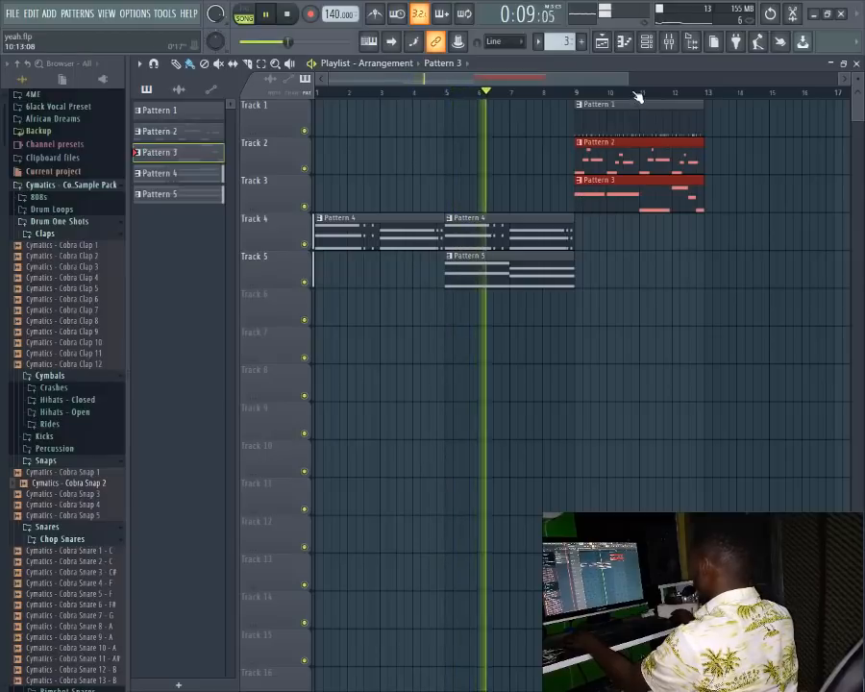
{"action": "left_click_drag", "start_coordinate": [629, 80], "coordinate": [722, 83]}
{"action": "left_click_drag", "start_coordinate": [640, 208], "coordinate": [532, 144]}
{"action": "left_click_drag", "start_coordinate": [534, 189], "coordinate": [621, 199]}
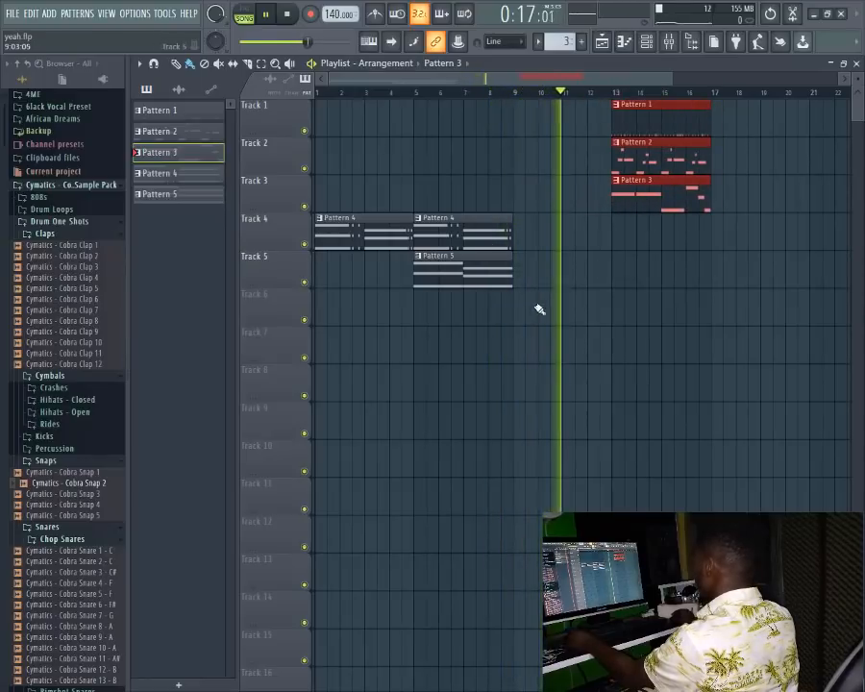
Step: Duplicate the bar 5 clips of Pattern 4 and Pattern 5 to bar 9 and stop playback
{"action": "left_click_drag", "start_coordinate": [527, 321], "coordinate": [456, 229]}
{"action": "key", "text": "ctrl+b"}
{"action": "left_click_drag", "start_coordinate": [547, 241], "coordinate": [536, 240]}
{"action": "key", "text": "space"}
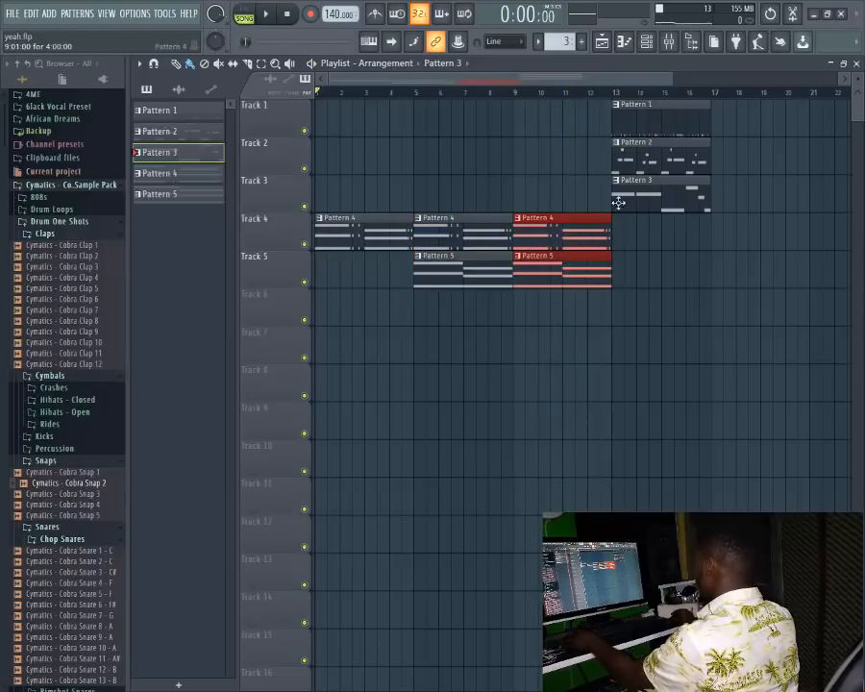
Step: Restart playback and add a Pattern 2 clip at bar 9 on Track 2
{"action": "key", "text": "space"}
{"action": "left_click", "coordinate": [642, 162]}
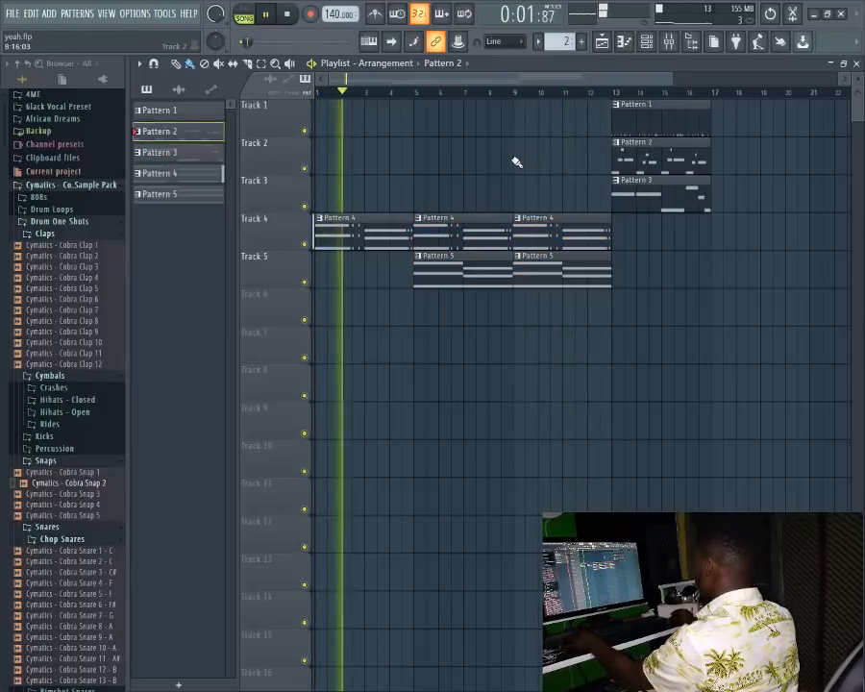
{"action": "left_click", "coordinate": [515, 162]}
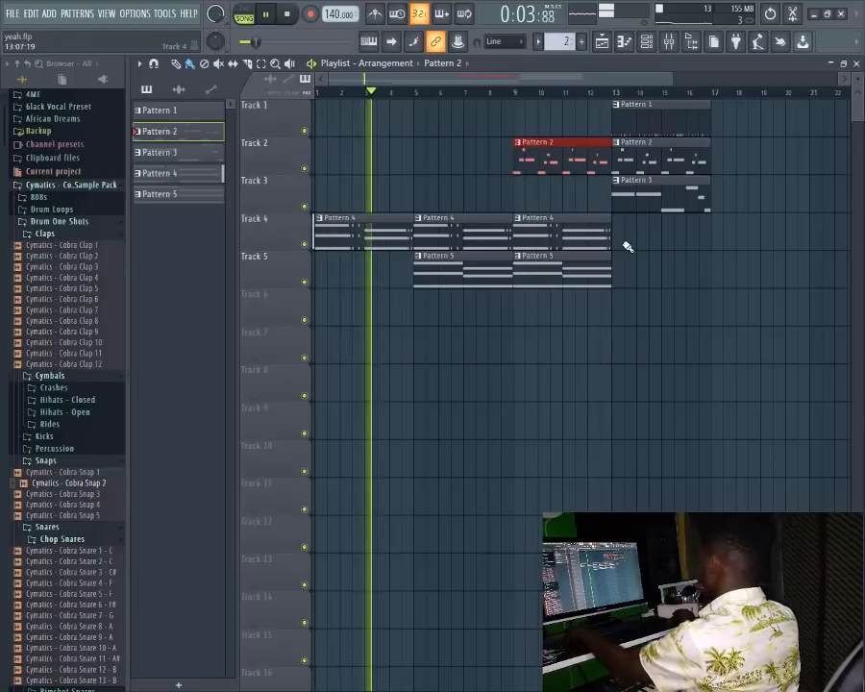
Step: Duplicate the Pattern 1, 2 and 3 clips from bar 13 to bar 17 and stop playback
{"action": "left_click_drag", "start_coordinate": [667, 78], "coordinate": [816, 80]}
{"action": "left_click_drag", "start_coordinate": [617, 242], "coordinate": [603, 143]}
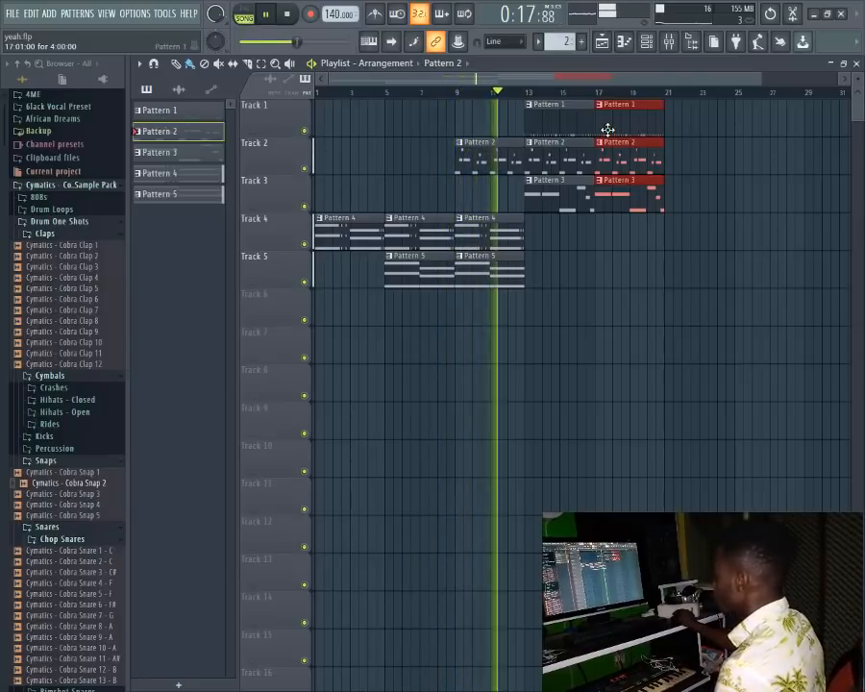
{"action": "key", "text": "space"}
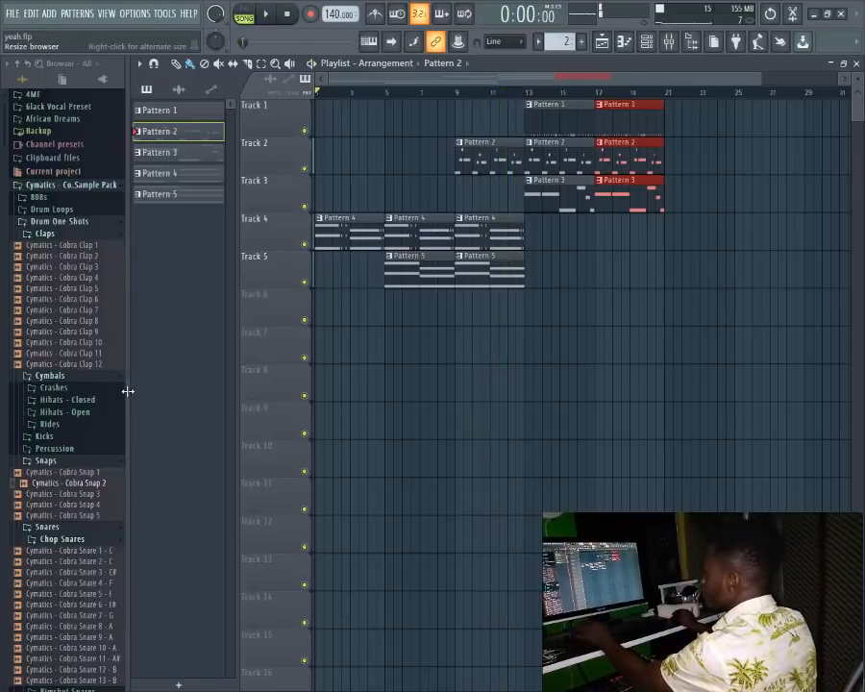
Step: Find Cymatics - Cobra Reverse FX 4 in the sample pack's Reverse FX folder and place it on Track 6 before bar 13
{"action": "left_click", "coordinate": [50, 235]}
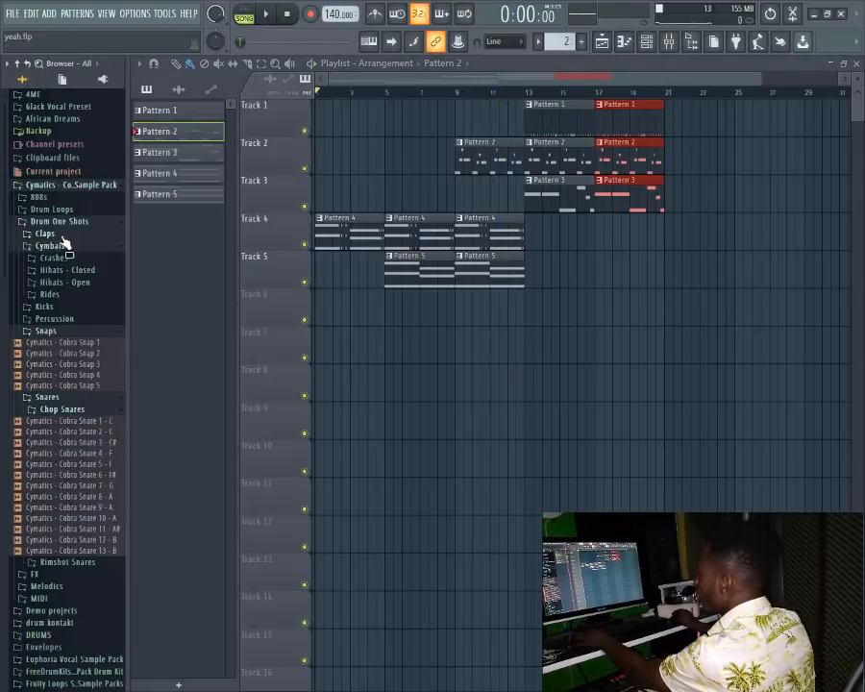
{"action": "left_click", "coordinate": [45, 331]}
{"action": "left_click", "coordinate": [35, 521]}
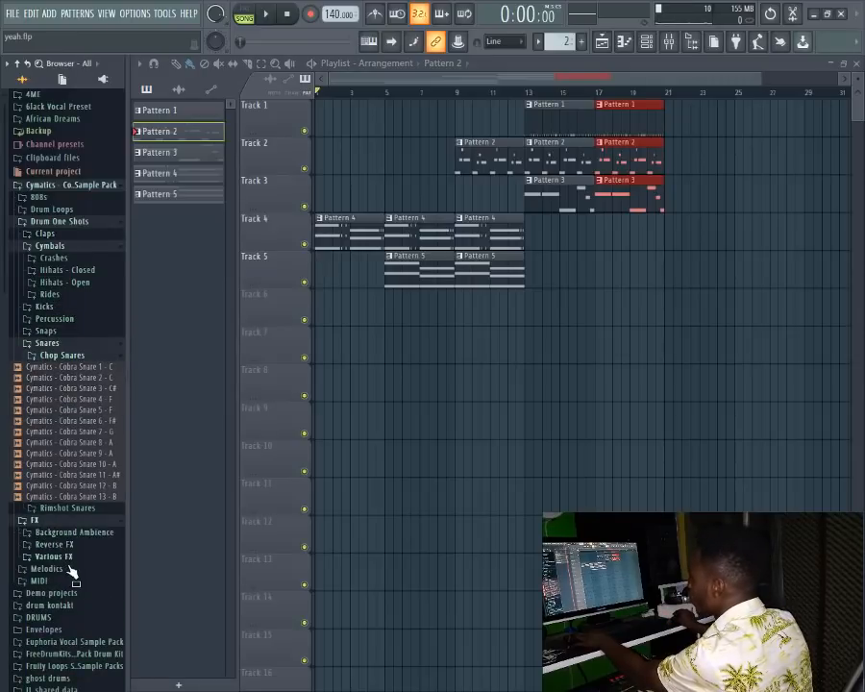
{"action": "left_click", "coordinate": [53, 545]}
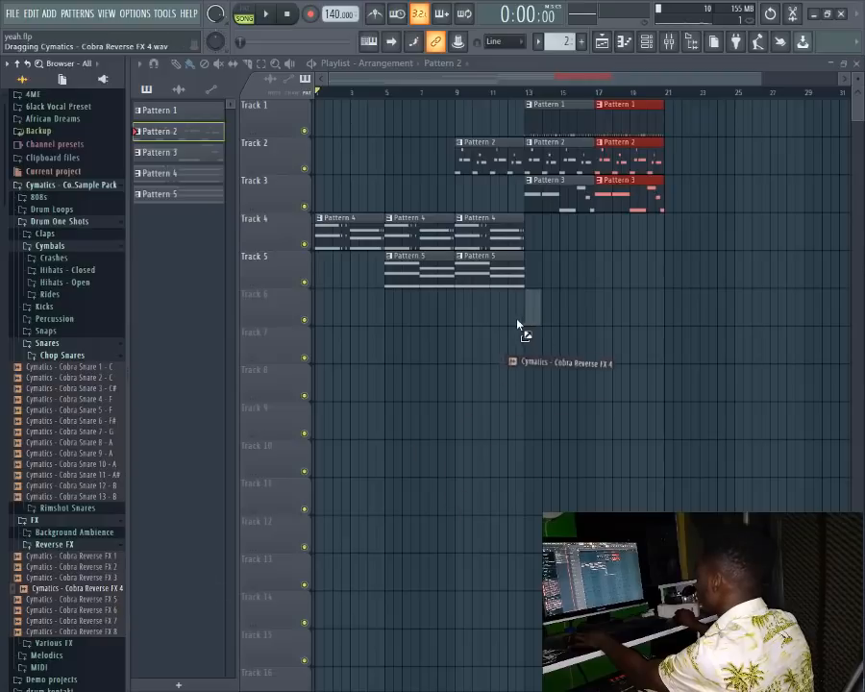
{"action": "left_click_drag", "start_coordinate": [519, 327], "coordinate": [515, 317]}
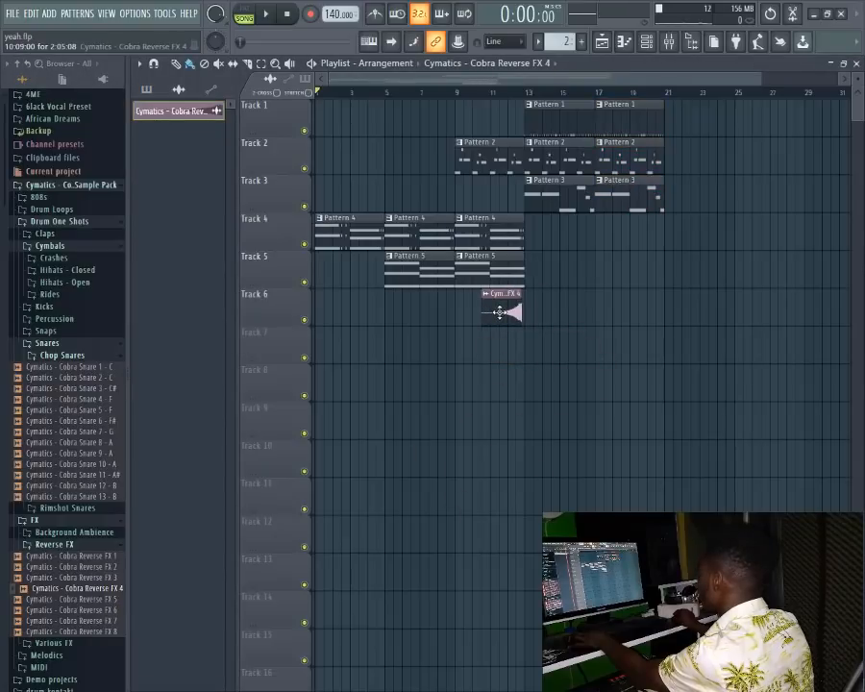
Step: Set the playlist snap to 1/4 step and align the end of the Reverse FX 4 clip with bar 13
{"action": "left_click_drag", "start_coordinate": [758, 77], "coordinate": [554, 104]}
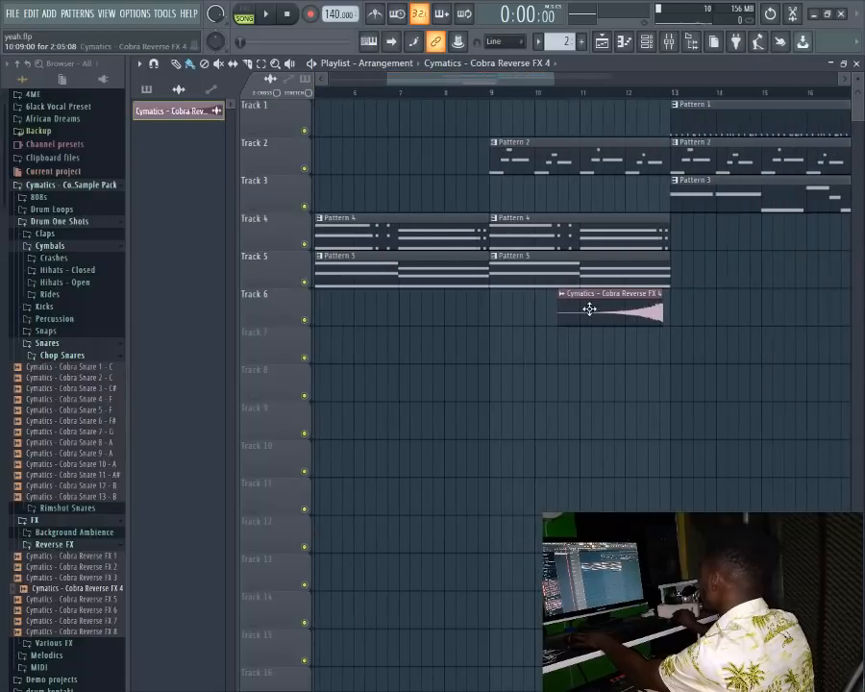
{"action": "left_click", "coordinate": [154, 65]}
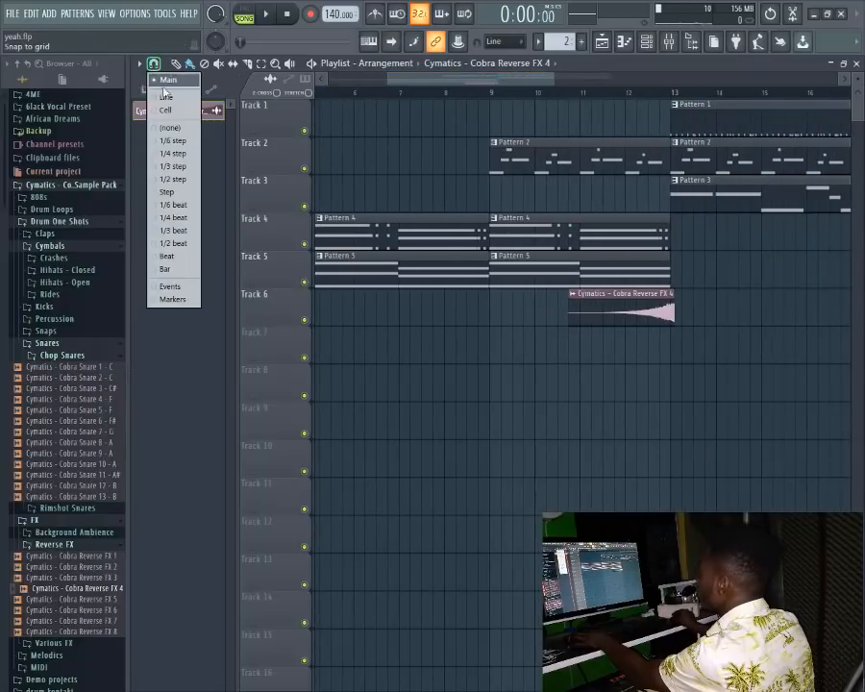
{"action": "left_click", "coordinate": [176, 155]}
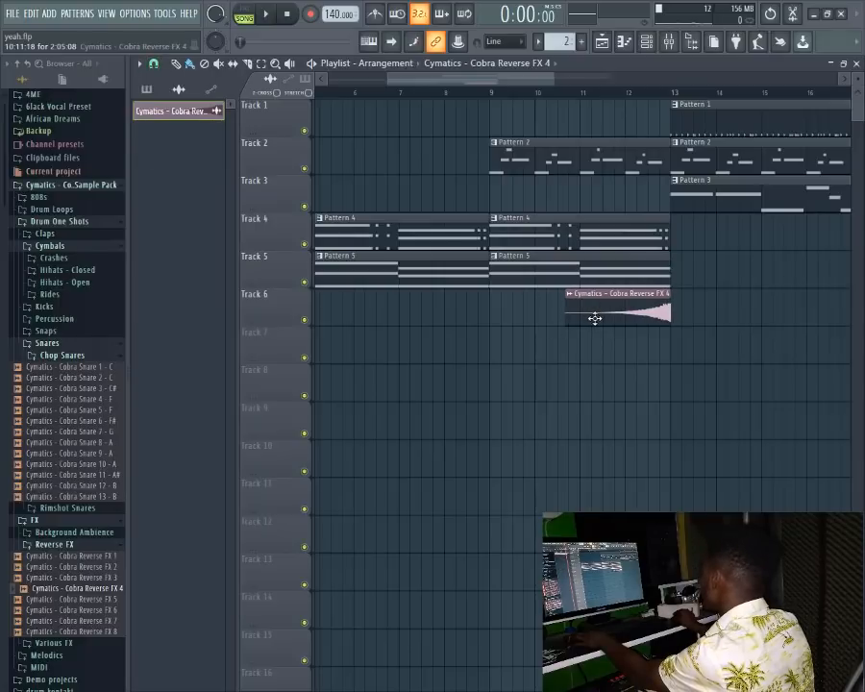
{"action": "left_click_drag", "start_coordinate": [594, 318], "coordinate": [593, 321]}
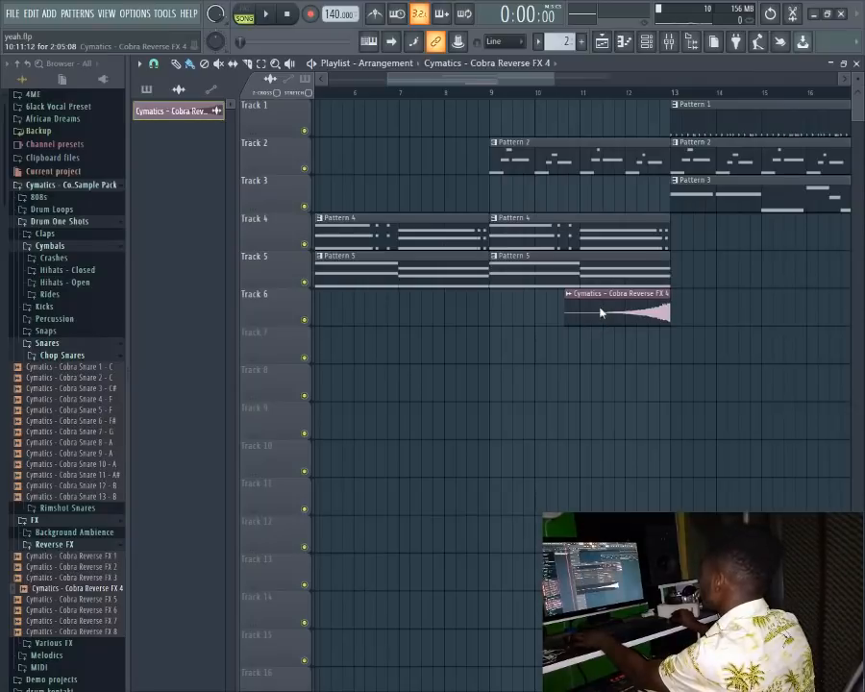
Step: Route the Cobra Reverse FX 4 channel to mixer track 9, save the project and return to the playlist
{"action": "double_click", "coordinate": [600, 312]}
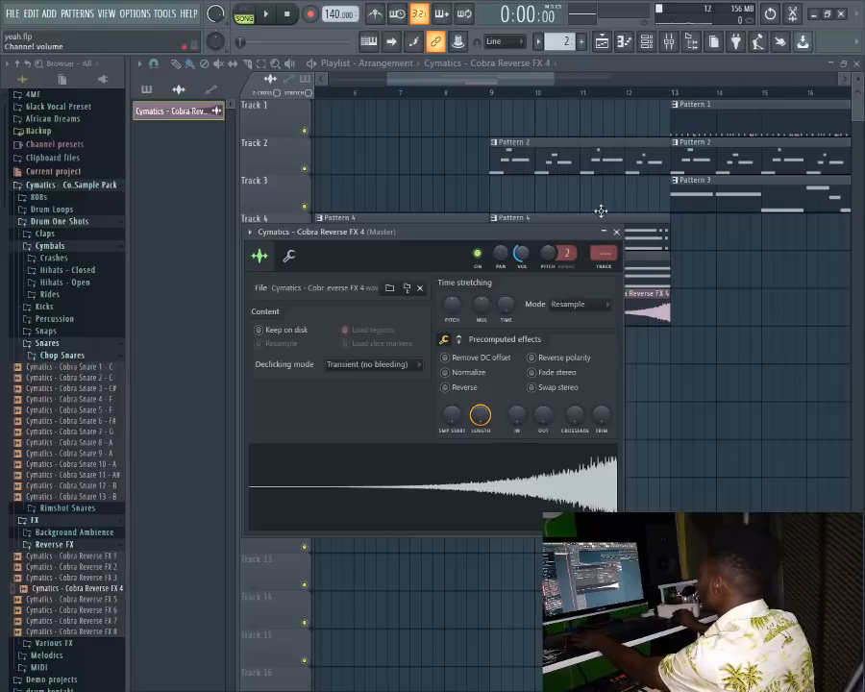
{"action": "left_click", "coordinate": [650, 43]}
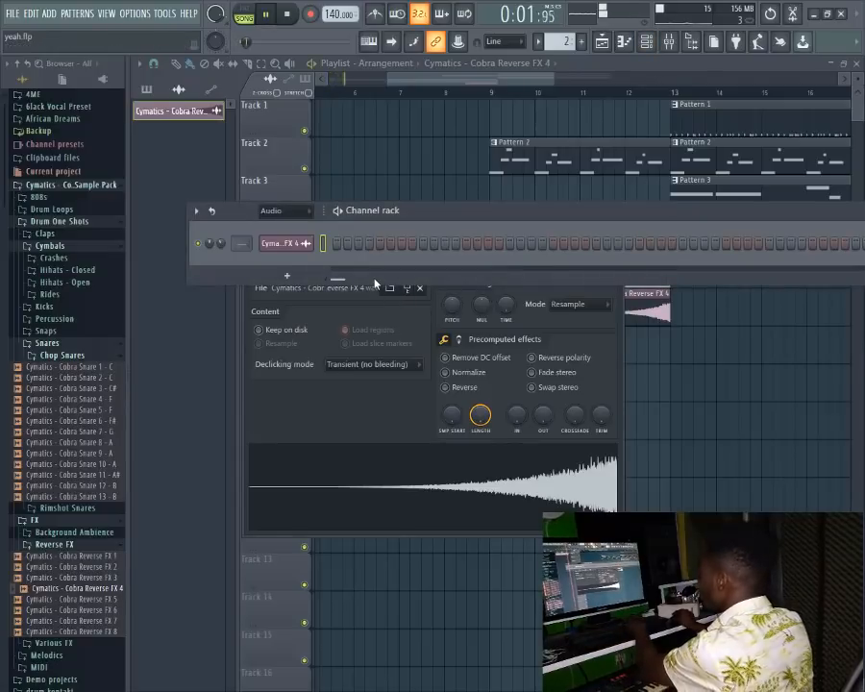
{"action": "key", "text": "ctrl+l"}
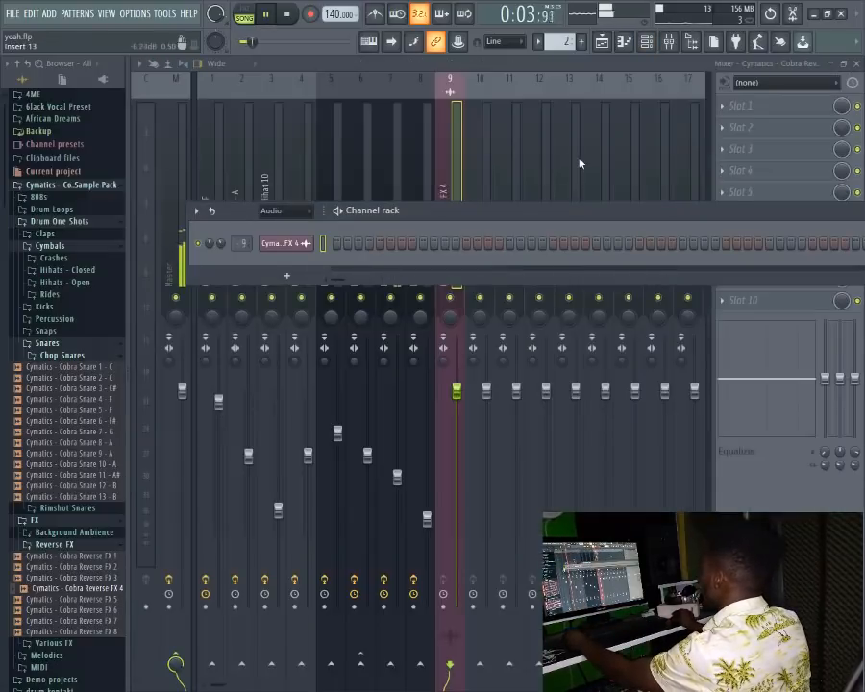
{"action": "left_click", "coordinate": [858, 64]}
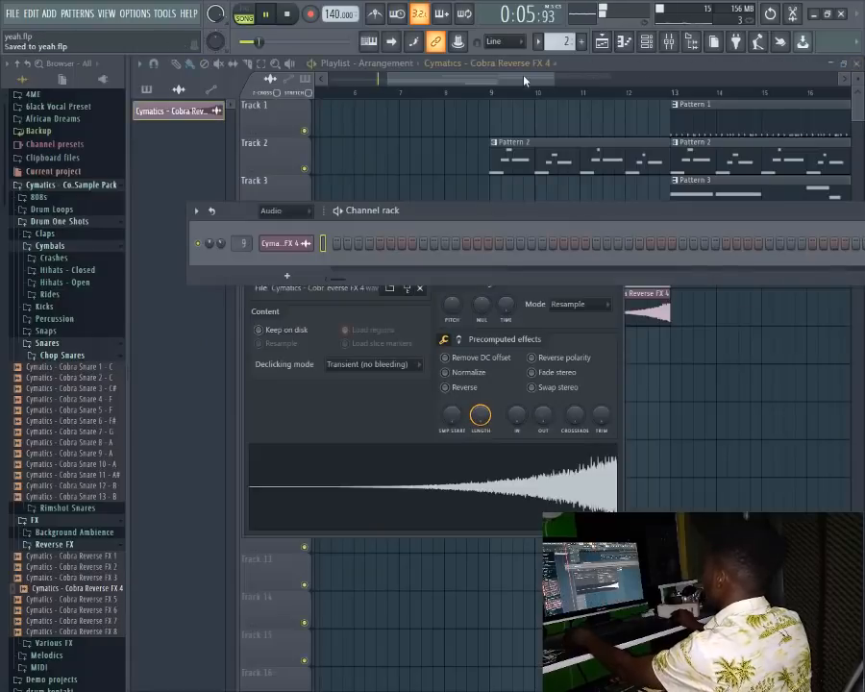
Step: Pick Pattern 4 as the active clip, remove its off-grid copy near bar 17, set the playlist snap to Line and stop playback
{"action": "left_click_drag", "start_coordinate": [523, 81], "coordinate": [746, 108]}
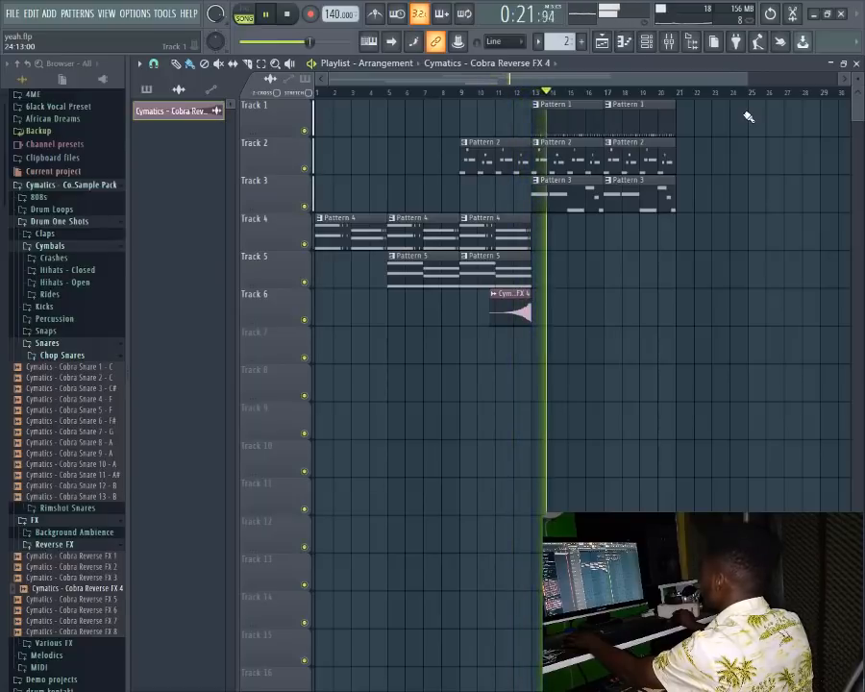
{"action": "left_click", "coordinate": [507, 233]}
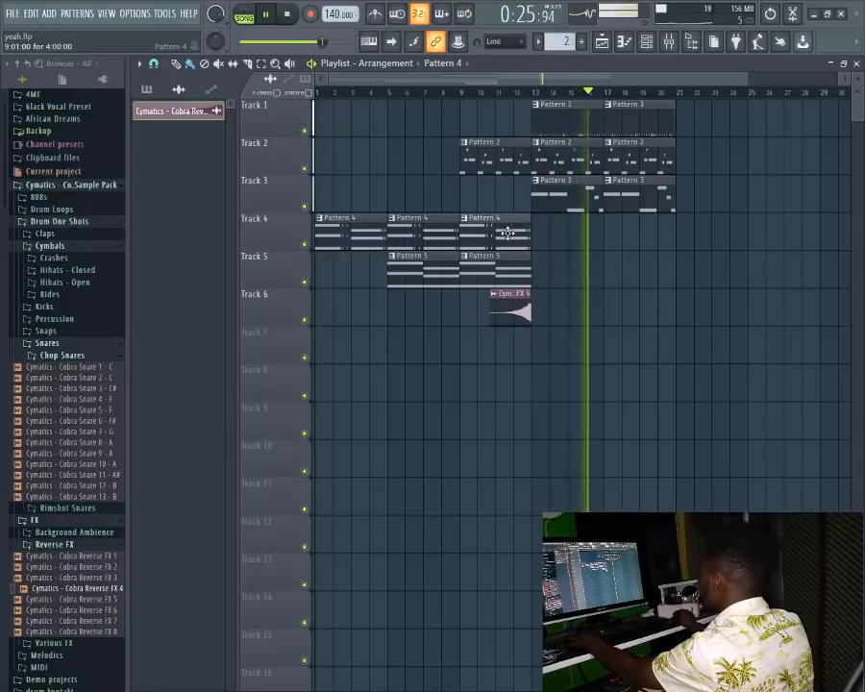
{"action": "left_click", "coordinate": [604, 228]}
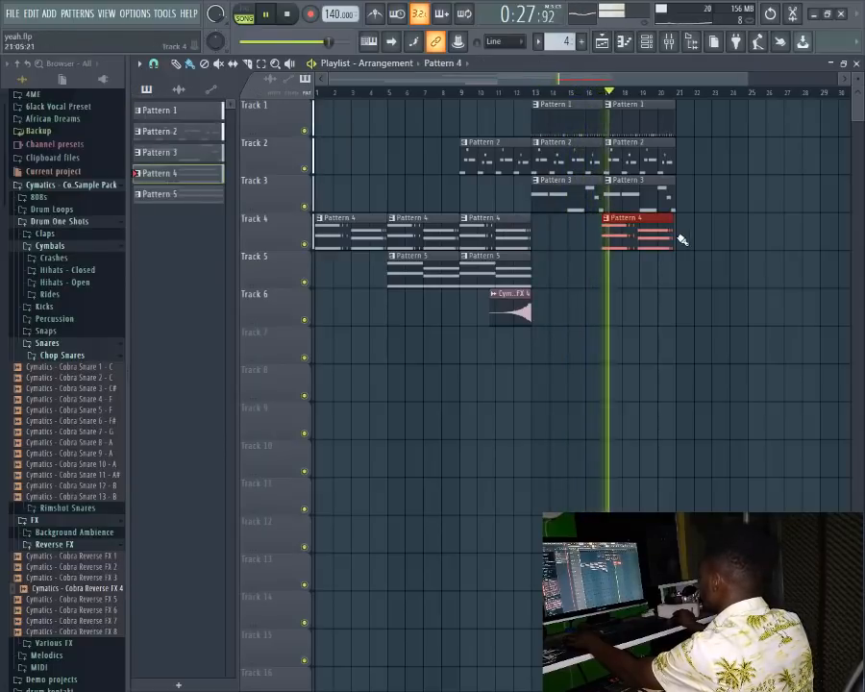
{"action": "right_click", "coordinate": [648, 242]}
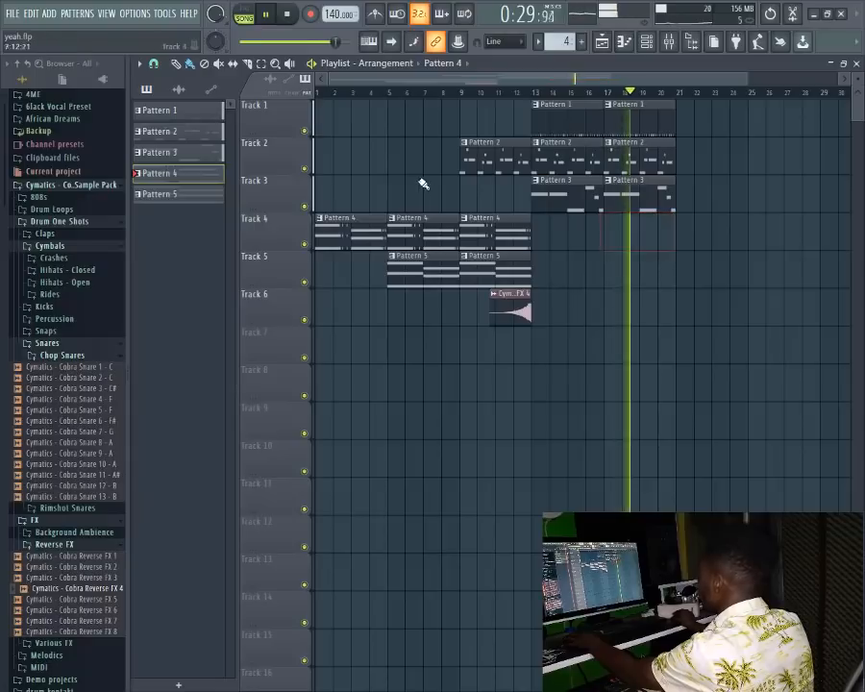
{"action": "left_click", "coordinate": [153, 65]}
{"action": "left_click", "coordinate": [169, 98]}
{"action": "key", "text": "space"}
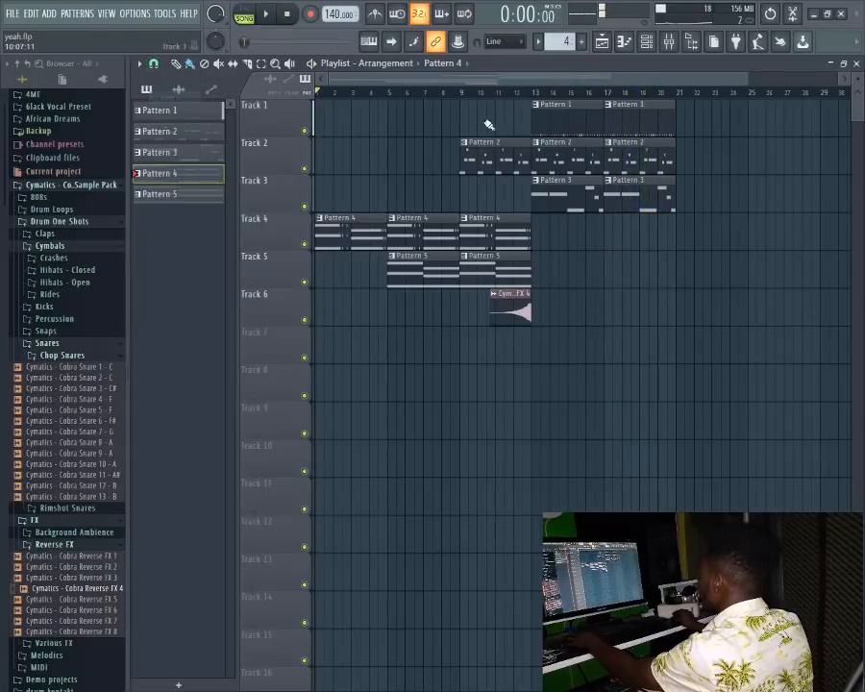
Step: Play from around bar 11 and add Pattern 4 clips at bars 13 and 17 on Track 4
{"action": "left_click", "coordinate": [492, 96]}
{"action": "key", "text": "space"}
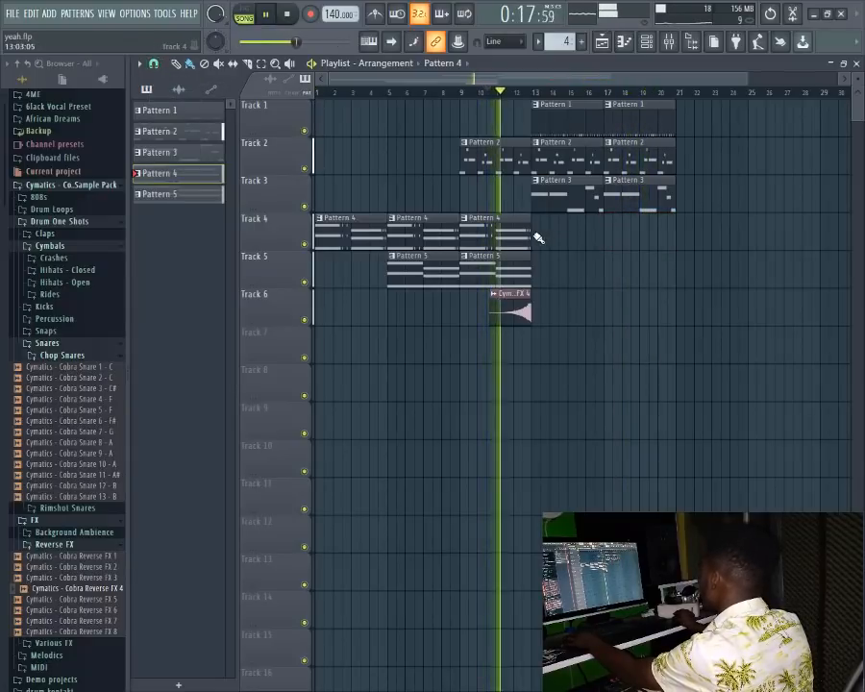
{"action": "left_click", "coordinate": [536, 235]}
{"action": "left_click", "coordinate": [609, 233]}
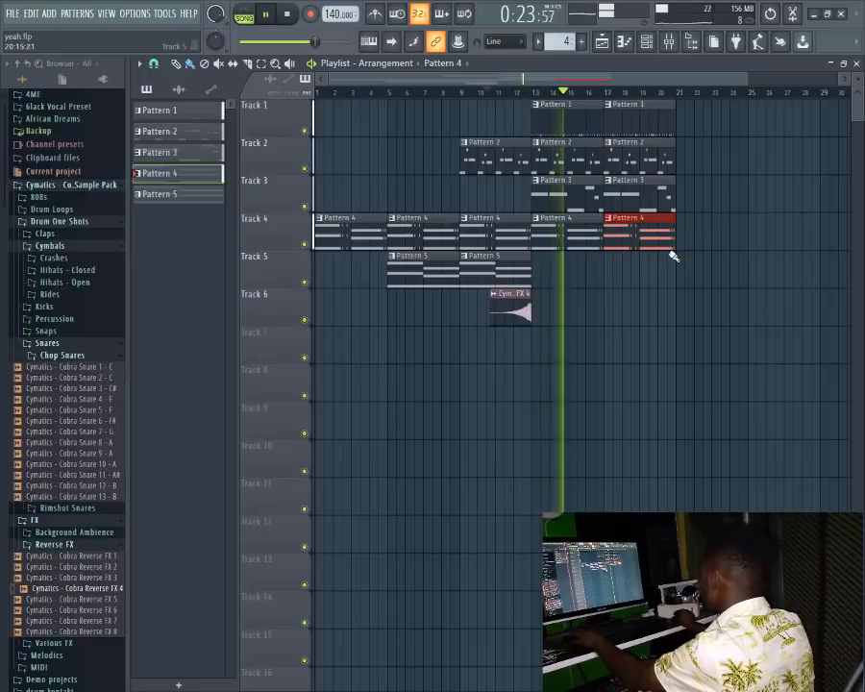
Step: Duplicate the block of Pattern 1, 2, 3 and 4 clips starting at bar 13 twice, to bars 21 and 29
{"action": "left_click_drag", "start_coordinate": [705, 248], "coordinate": [555, 100]}
{"action": "key", "text": "ctrl+b"}
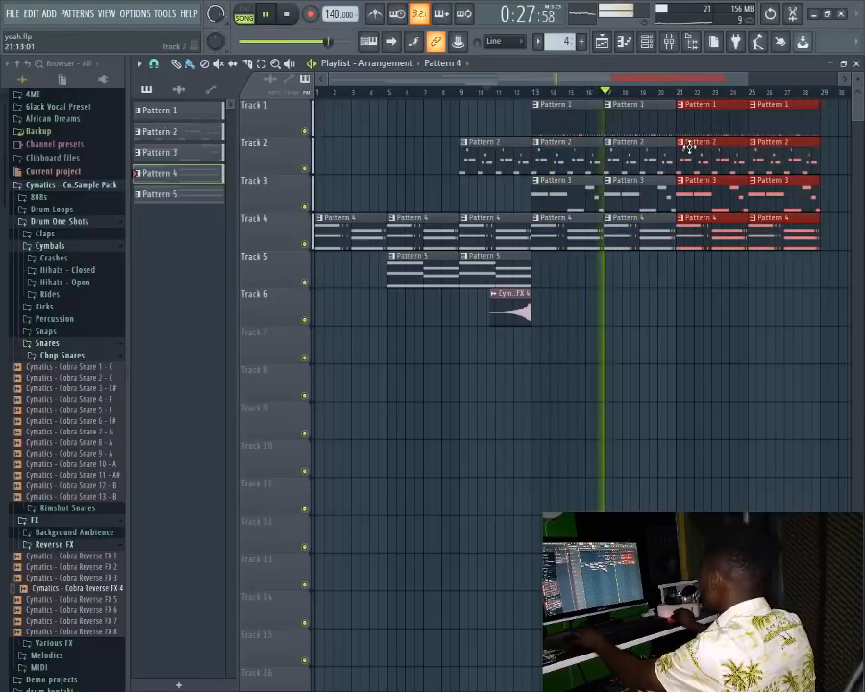
{"action": "left_click_drag", "start_coordinate": [671, 78], "coordinate": [834, 81]}
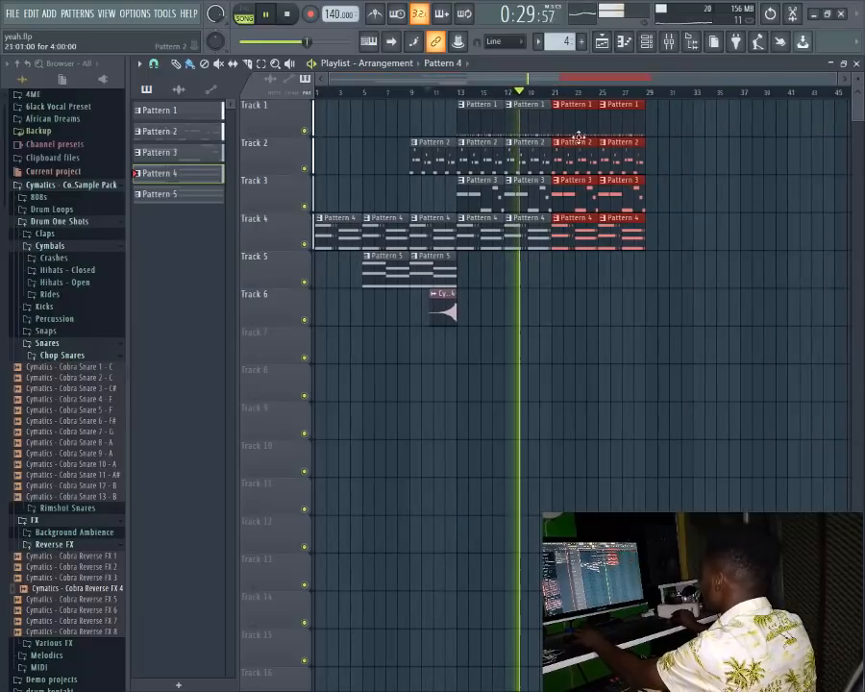
{"action": "key", "text": "ctrl+b"}
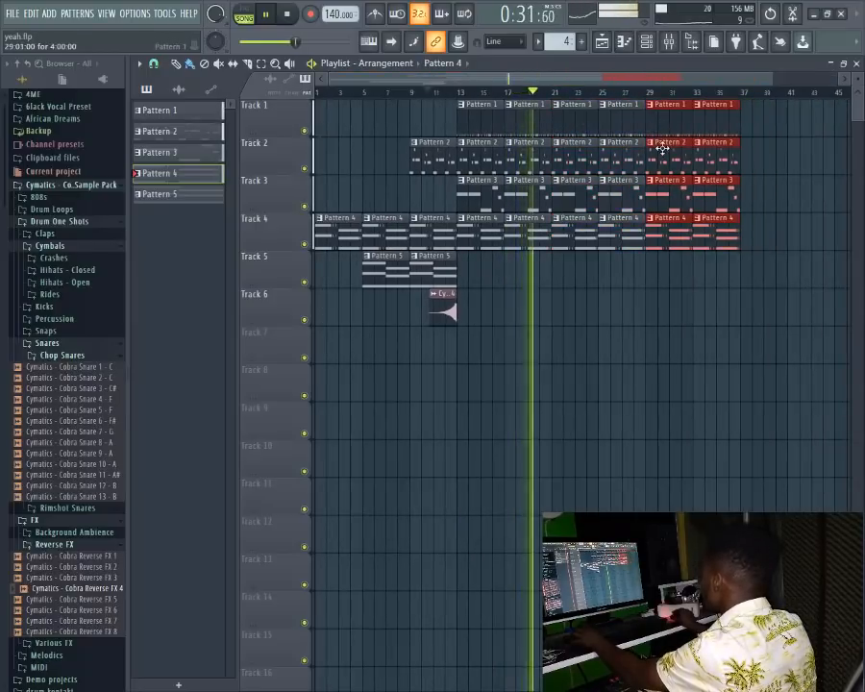
Step: Delete the two Pattern 2 clips from bar 29 onward and duplicate the remaining Pattern 1, 3 and 4 clips to bar 37
{"action": "right_click", "coordinate": [661, 159]}
{"action": "right_click", "coordinate": [721, 161]}
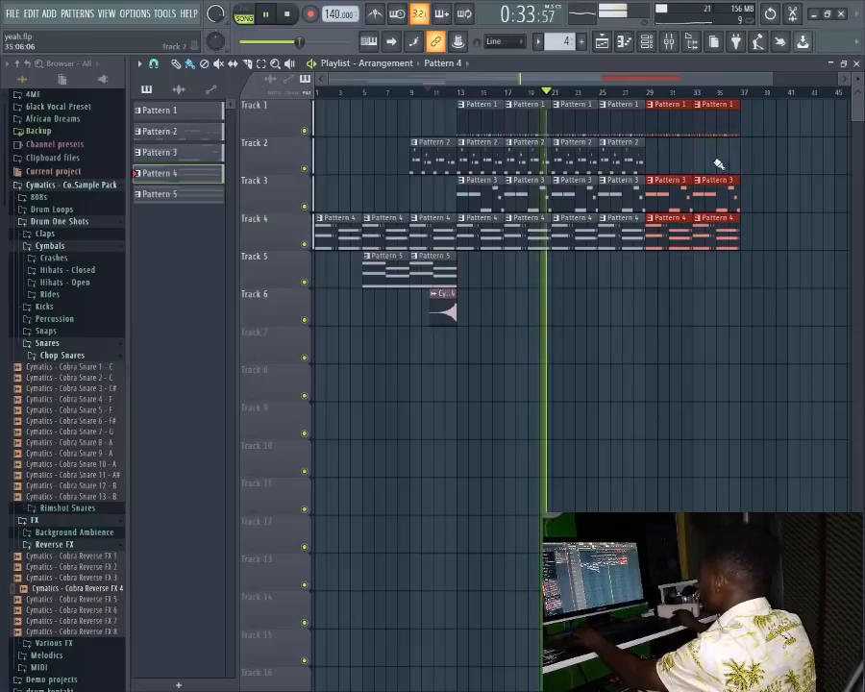
{"action": "left_click_drag", "start_coordinate": [772, 285], "coordinate": [652, 122]}
{"action": "key", "text": "ctrl+b"}
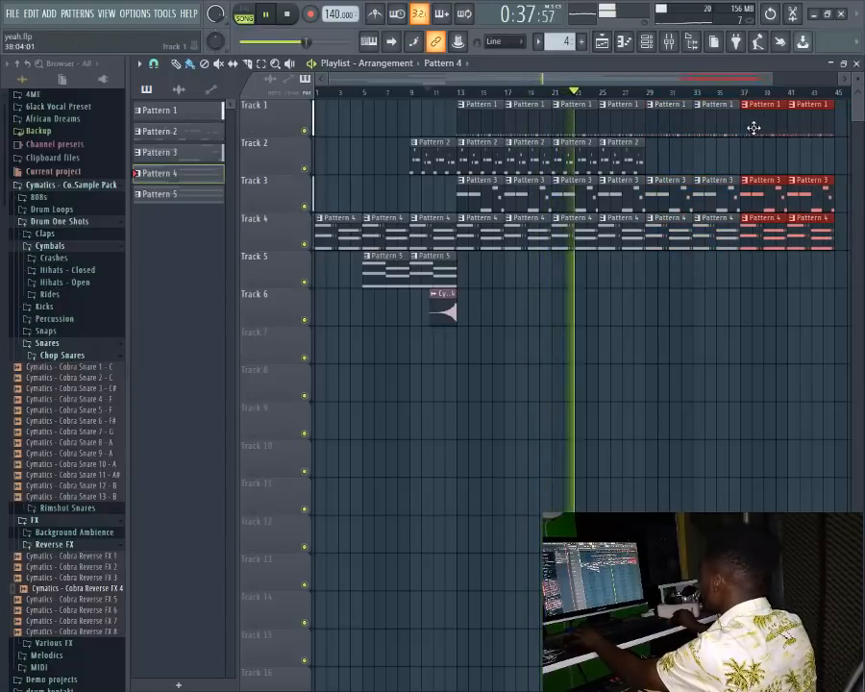
Step: Add Pattern 5 clips at bars 29 and 33 on Track 5
{"action": "left_click_drag", "start_coordinate": [710, 78], "coordinate": [850, 78]}
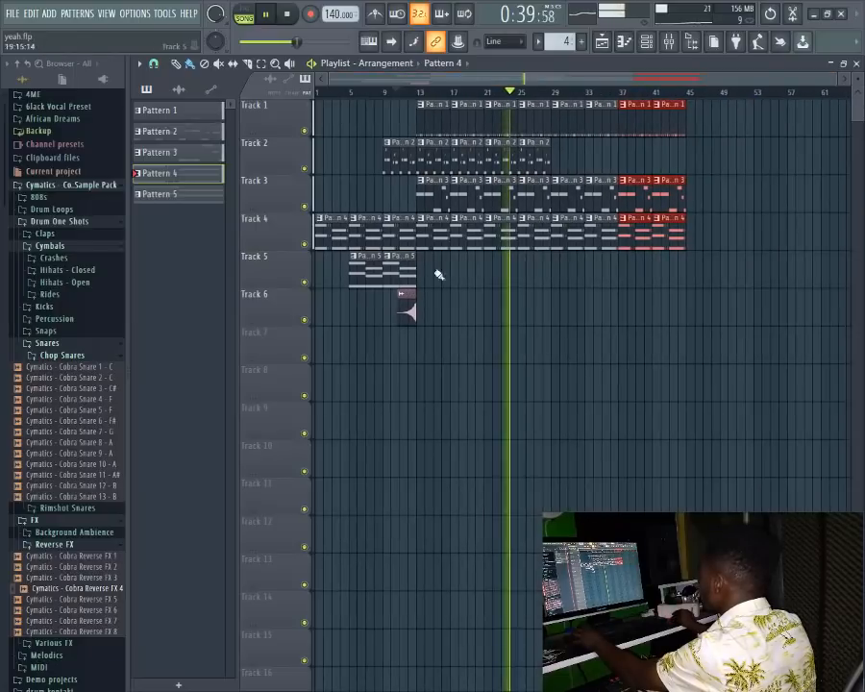
{"action": "left_click", "coordinate": [397, 270]}
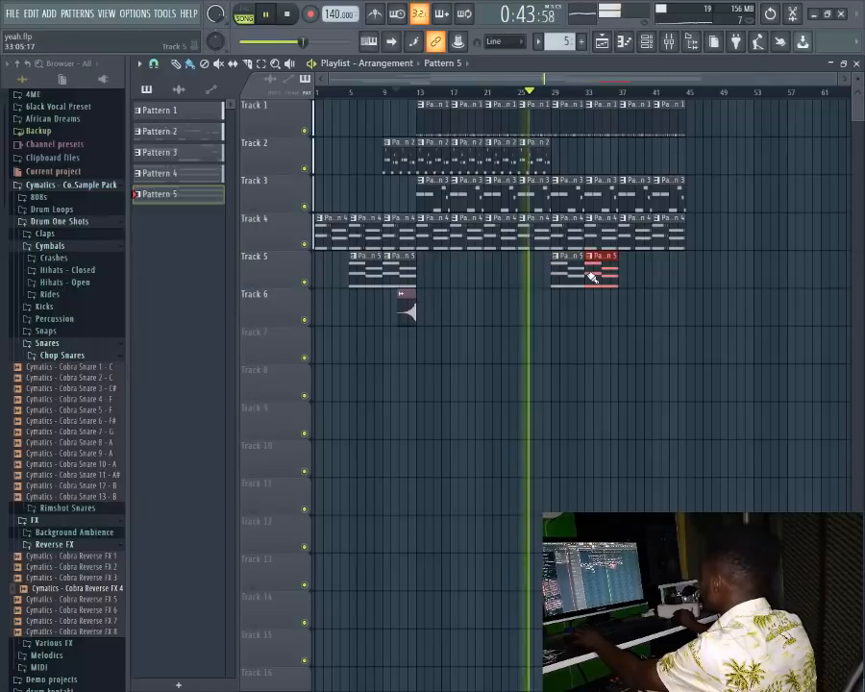
{"action": "key", "text": "ctrl+b"}
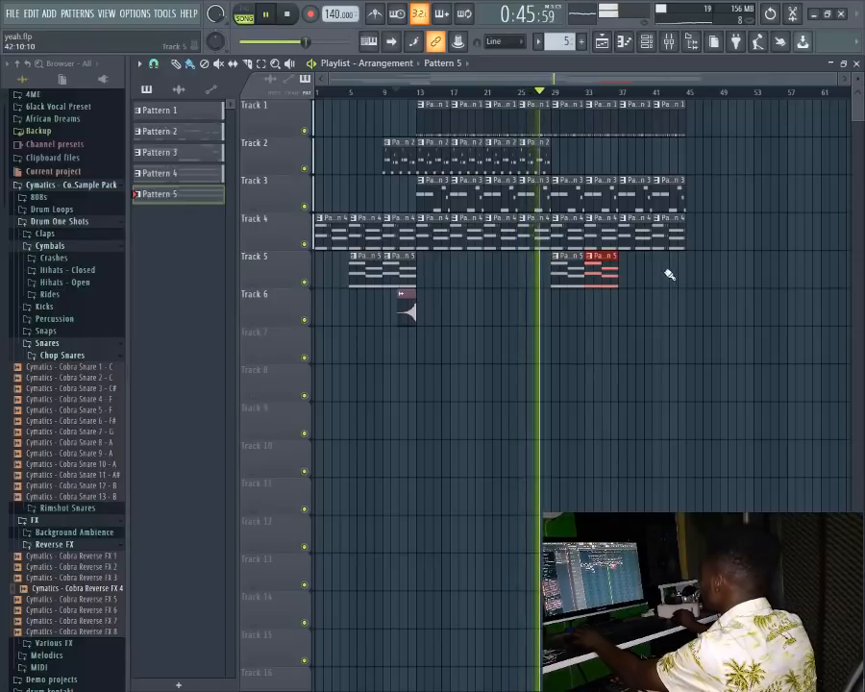
Step: Add Pattern 2 clips at bars 37 and 41 on Track 2 and delete the Pattern 4 clips from bar 37 onward
{"action": "left_click", "coordinate": [542, 165]}
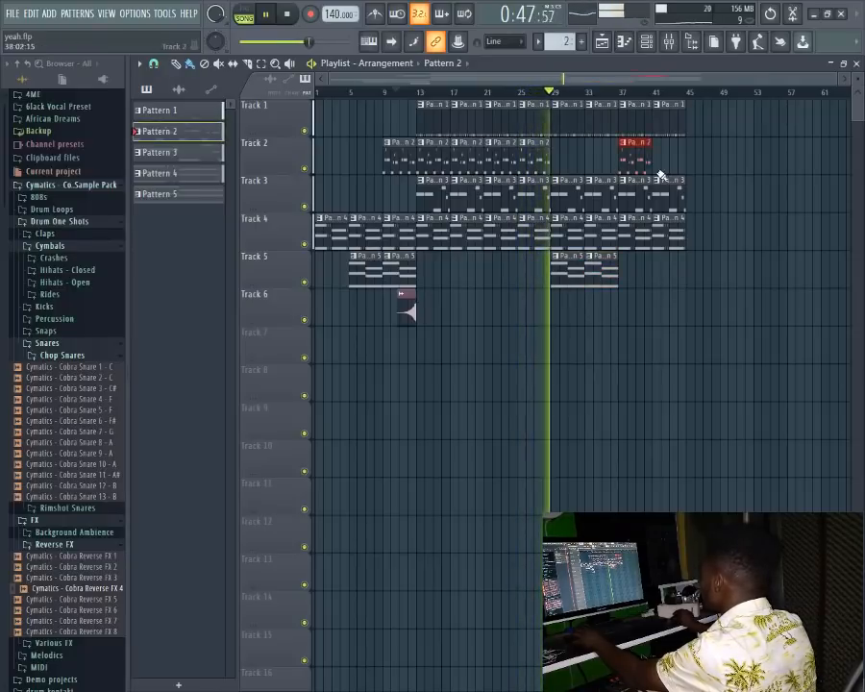
{"action": "key", "text": "ctrl+b"}
{"action": "right_click", "coordinate": [635, 235]}
{"action": "right_click", "coordinate": [660, 238]}
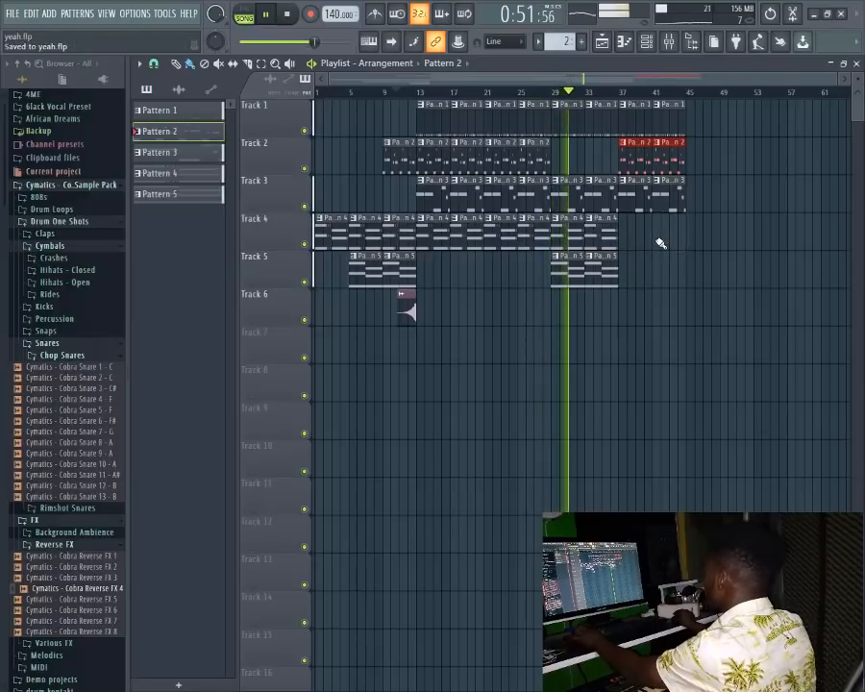
Step: Extend the Pattern 1 and Pattern 3 layers with clips at bars 45 and 49 on Tracks 1 and 3
{"action": "left_click", "coordinate": [682, 128]}
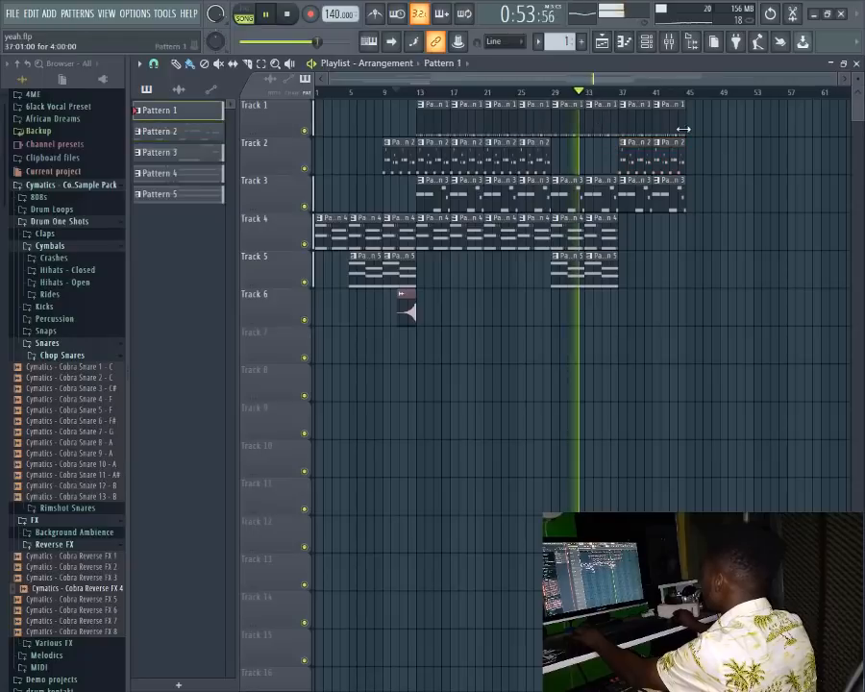
{"action": "left_click_drag", "start_coordinate": [692, 131], "coordinate": [737, 142]}
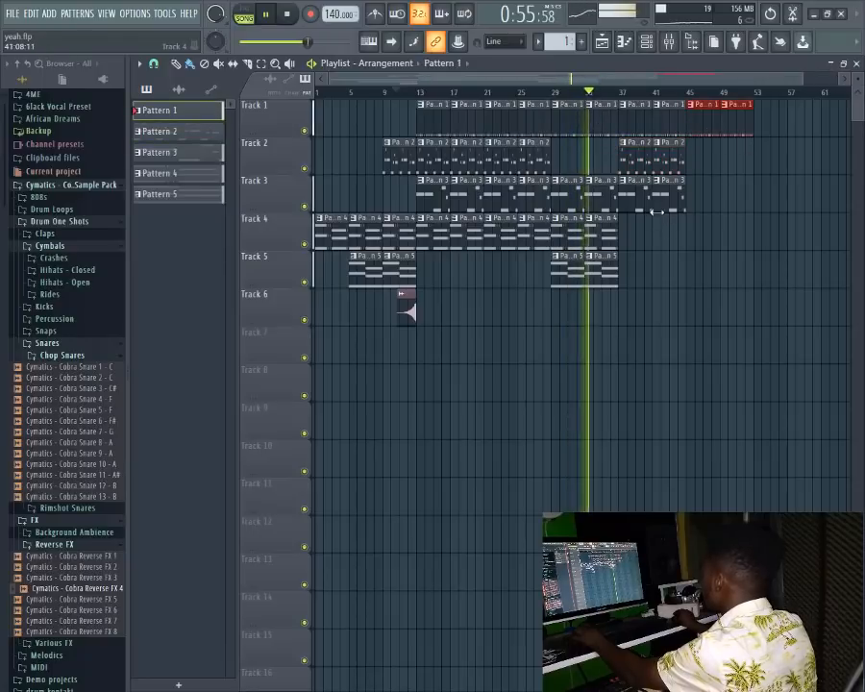
{"action": "left_click", "coordinate": [685, 199]}
{"action": "left_click", "coordinate": [706, 208]}
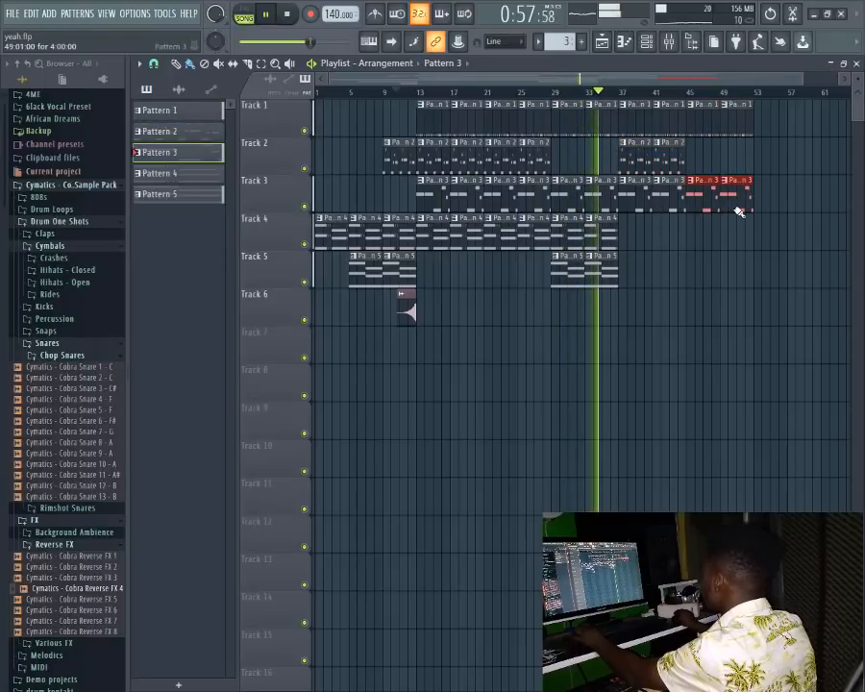
Step: Duplicate a full eight-bar block of Pattern 1, 2, 3 and 4 clips to bars 53 and 61
{"action": "left_click_drag", "start_coordinate": [803, 81], "coordinate": [837, 82]}
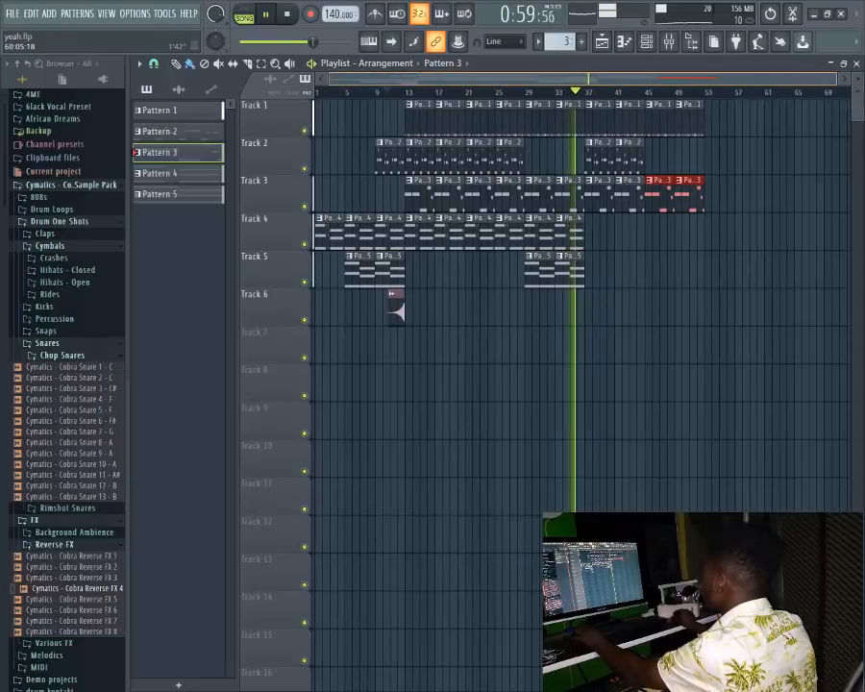
{"action": "left_click_drag", "start_coordinate": [511, 321], "coordinate": [717, 152]}
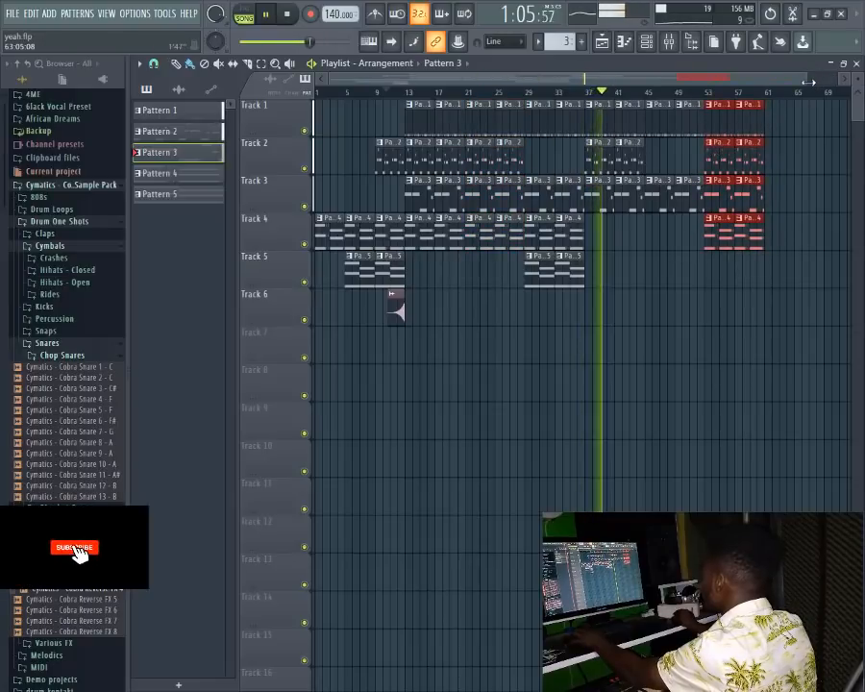
{"action": "left_click_drag", "start_coordinate": [808, 83], "coordinate": [850, 89]}
{"action": "mouse_move", "coordinate": [674, 113]}
{"action": "left_mouse_down"}
{"action": "mouse_move", "coordinate": [775, 132]}
{"action": "mouse_move", "coordinate": [728, 128]}
{"action": "left_mouse_up"}
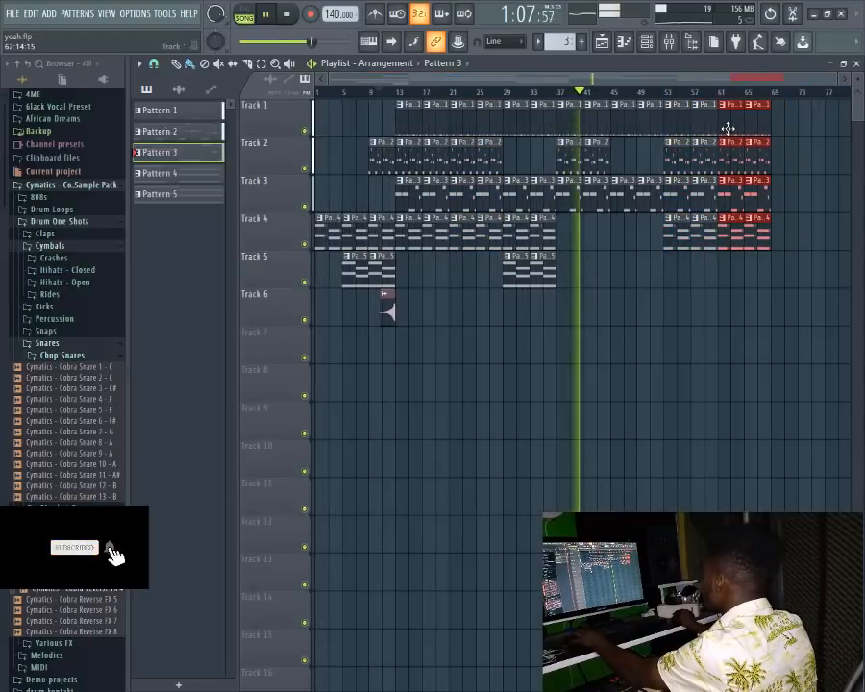
Step: Add a two-bar Pattern 5 clip at bar 49 and a Cymatics - Cobra Reverse FX 4 clip on Track 6 ending at bar 53
{"action": "left_click", "coordinate": [541, 278]}
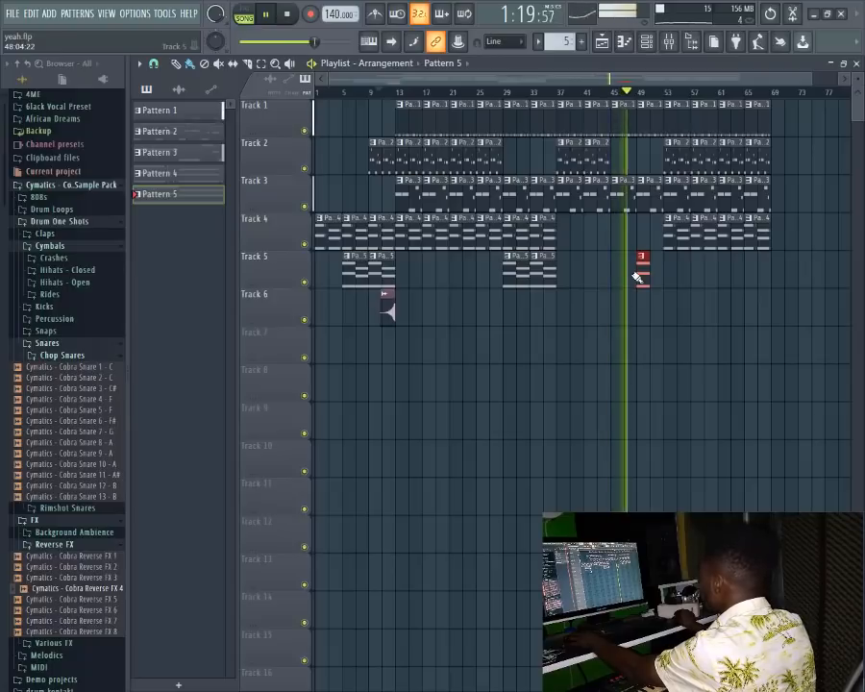
{"action": "left_click", "coordinate": [389, 309]}
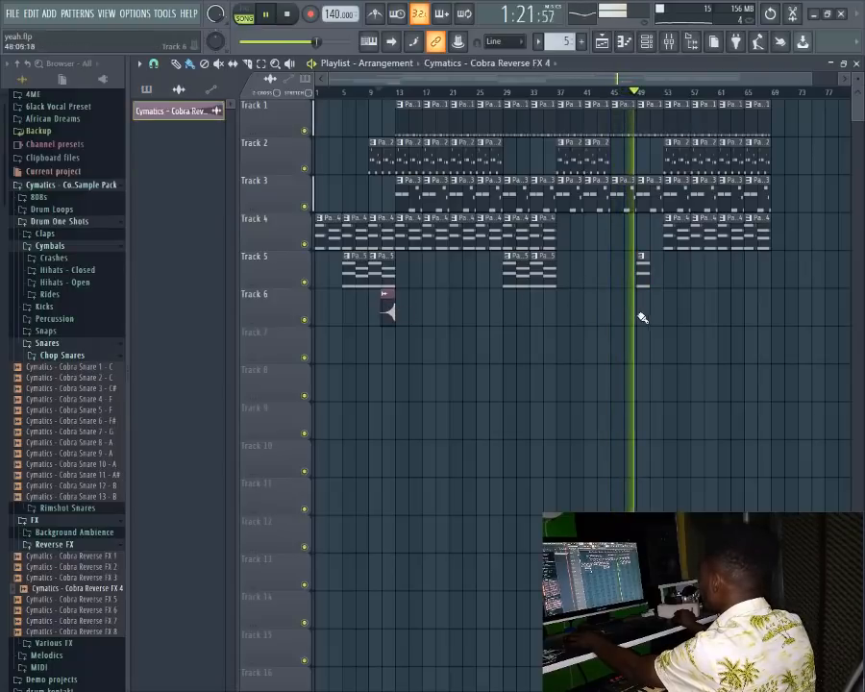
{"action": "left_click_drag", "start_coordinate": [638, 332], "coordinate": [656, 334]}
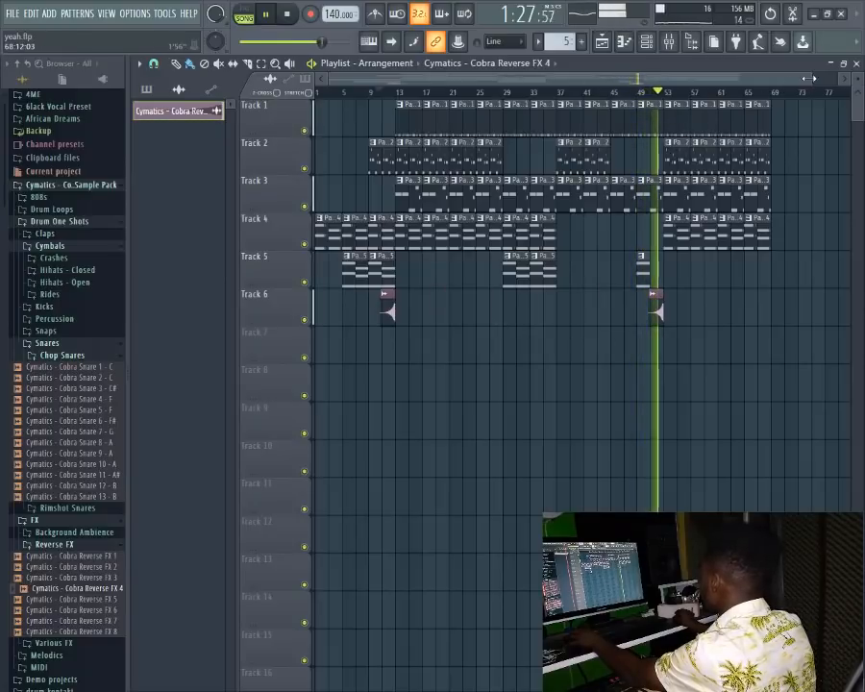
Step: Shorten the Pattern 1 and Pattern 3 clips at bar 49 to leave about half a bar's gap before bar 53, previewing from around bar 51
{"action": "left_click_drag", "start_coordinate": [808, 79], "coordinate": [727, 107]}
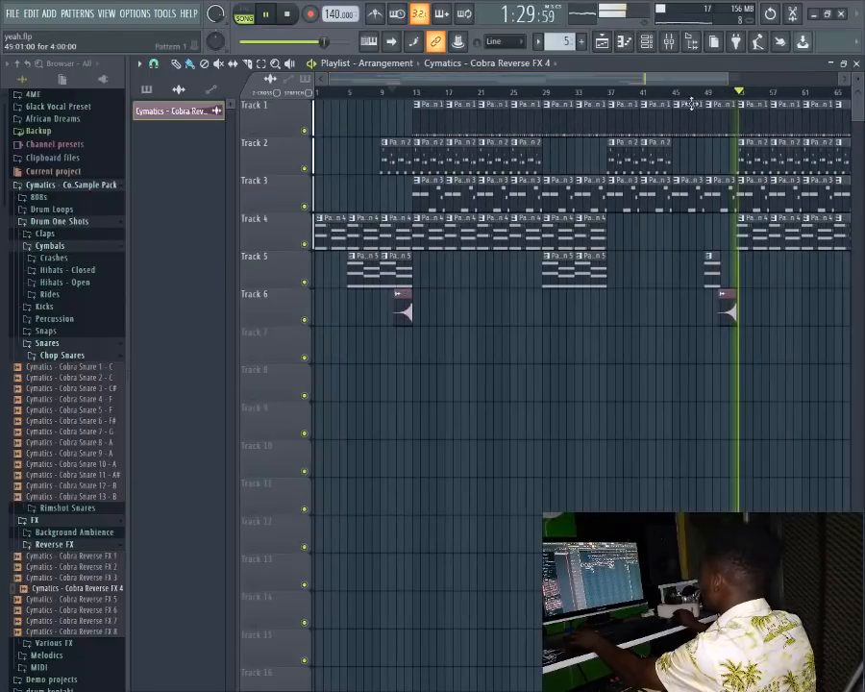
{"action": "left_click_drag", "start_coordinate": [684, 83], "coordinate": [819, 85]}
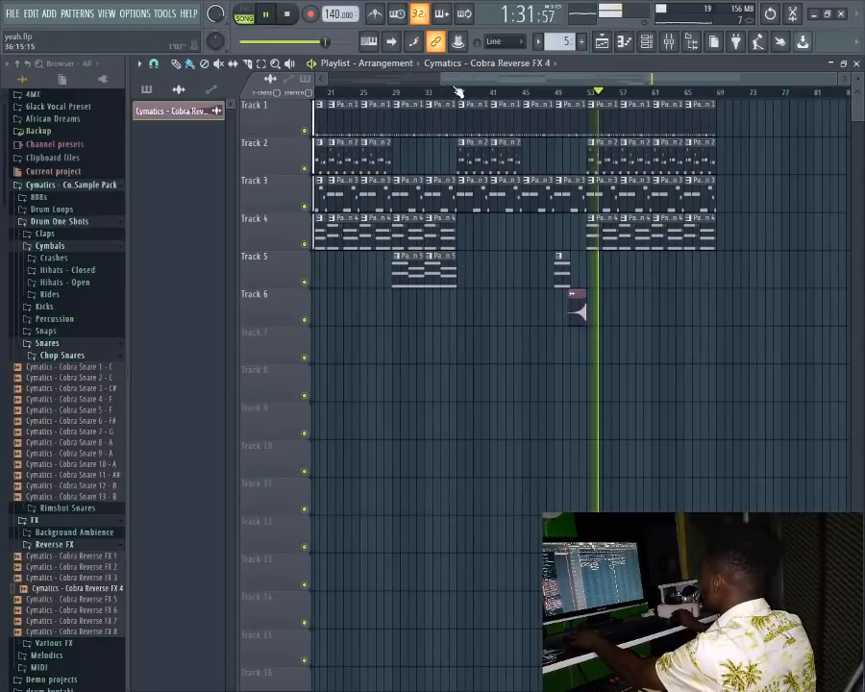
{"action": "left_click_drag", "start_coordinate": [440, 76], "coordinate": [584, 94]}
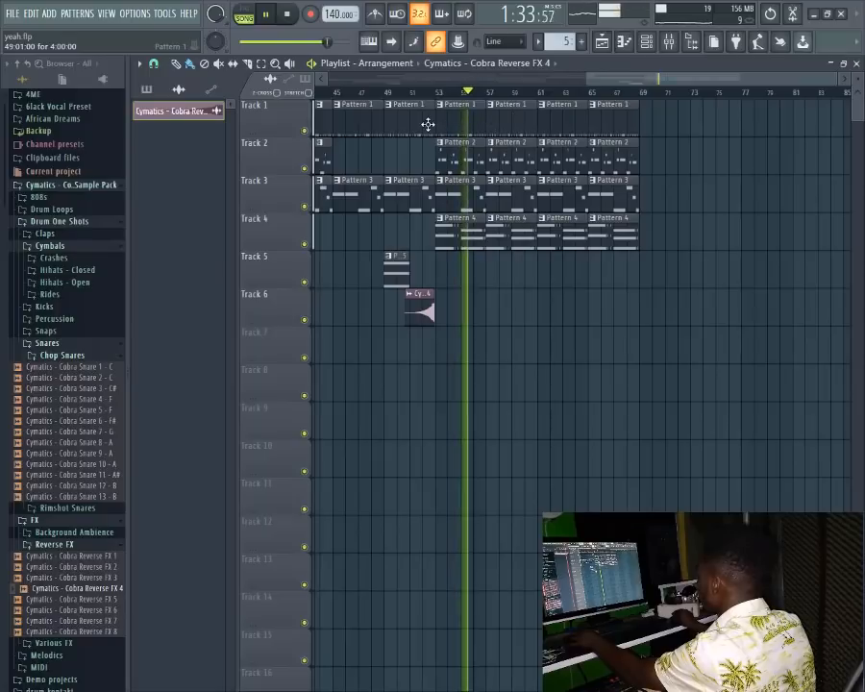
{"action": "left_click", "coordinate": [428, 120]}
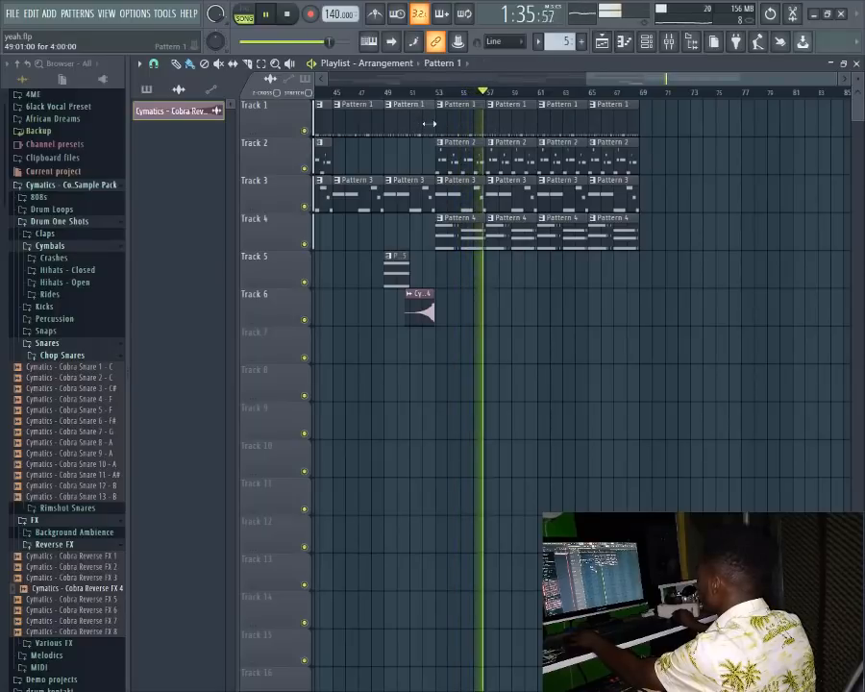
{"action": "left_click_drag", "start_coordinate": [588, 79], "coordinate": [564, 87]}
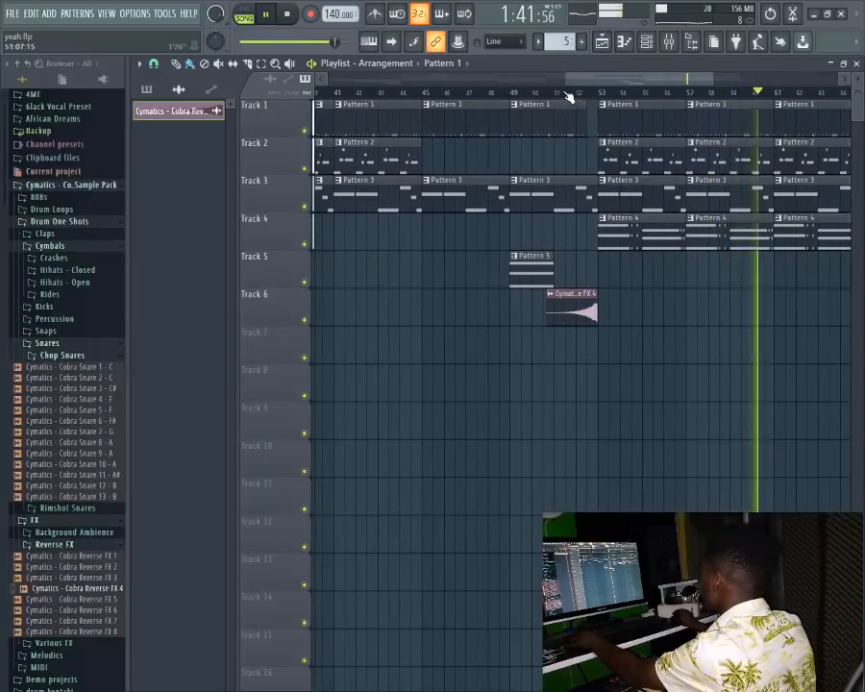
{"action": "left_click", "coordinate": [571, 92]}
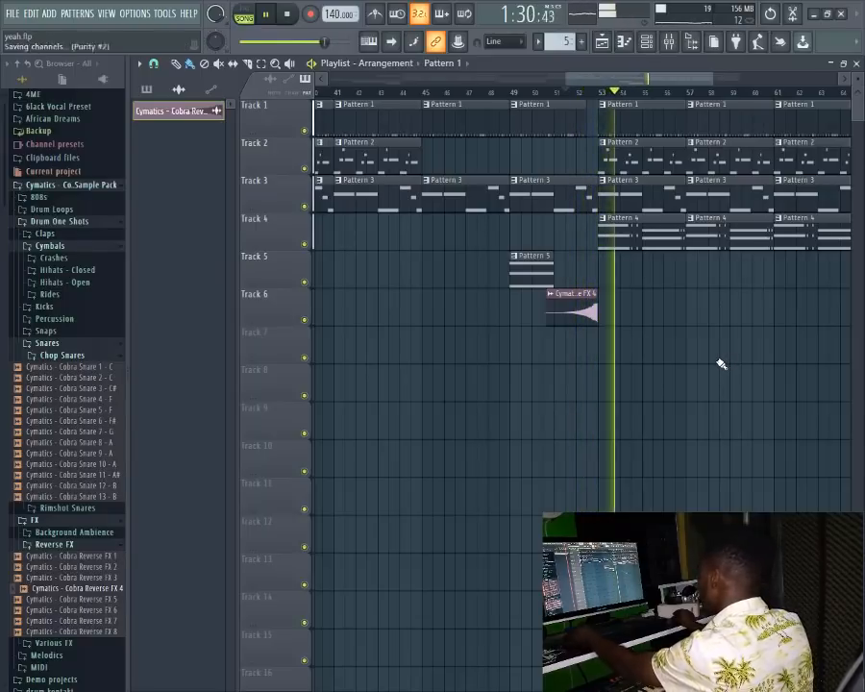
{"action": "left_click_drag", "start_coordinate": [594, 192], "coordinate": [583, 192]}
{"action": "key", "text": "space"}
{"action": "key", "text": "space"}
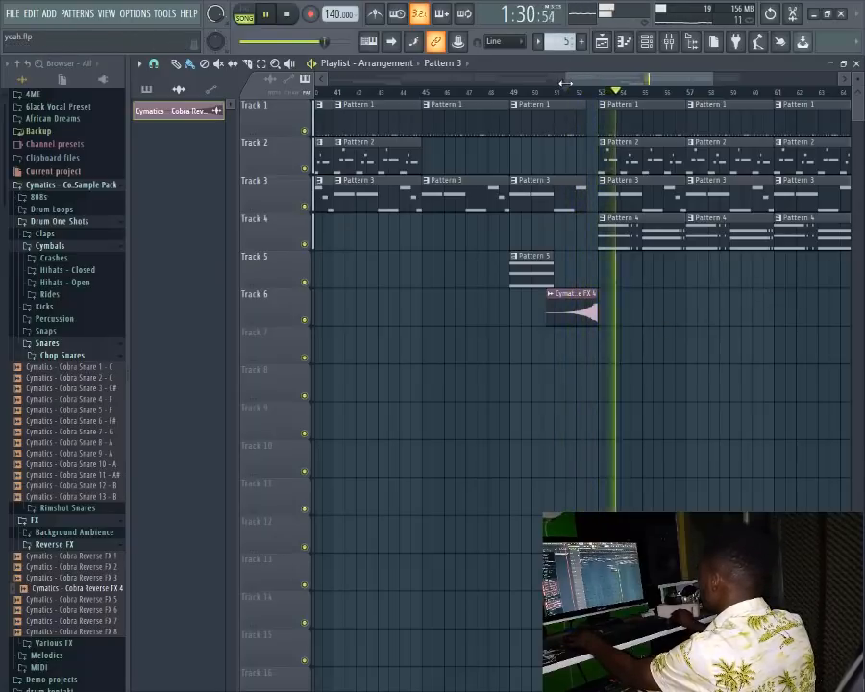
Step: Lower the Cymatics - Cobra Reverse FX 4 channel volume to 38%, close its settings and stop playback
{"action": "left_click_drag", "start_coordinate": [567, 78], "coordinate": [277, 107]}
{"action": "double_click", "coordinate": [743, 302]}
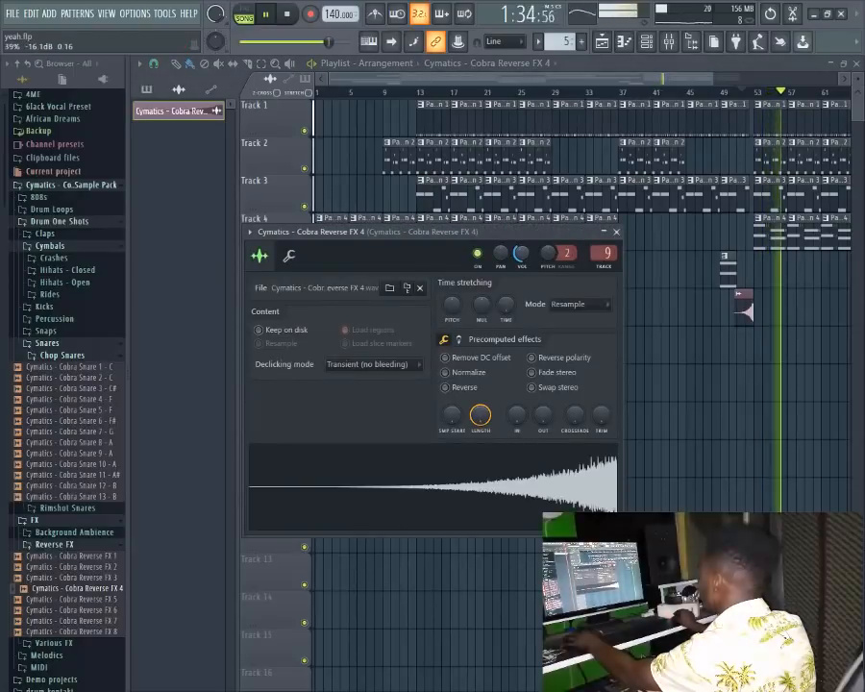
{"action": "left_click_drag", "start_coordinate": [521, 257], "coordinate": [521, 259]}
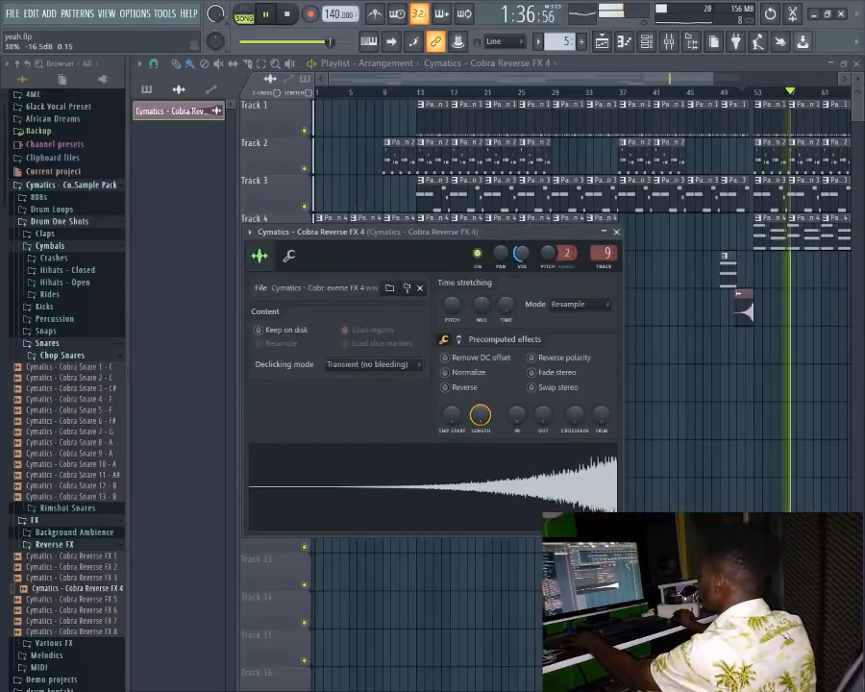
{"action": "left_click", "coordinate": [615, 231]}
{"action": "key", "text": "space"}
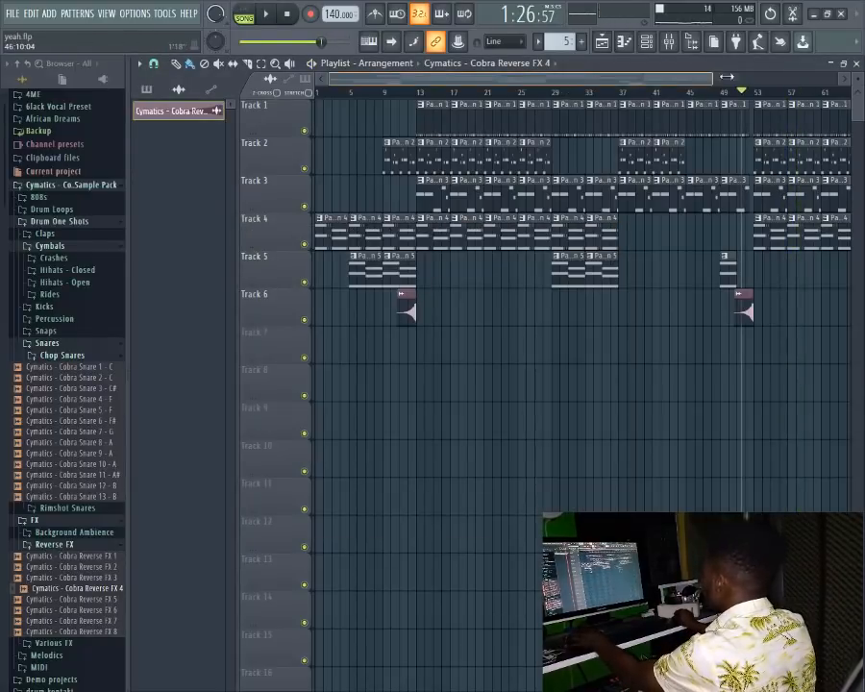
{"action": "left_click_drag", "start_coordinate": [726, 76], "coordinate": [815, 91]}
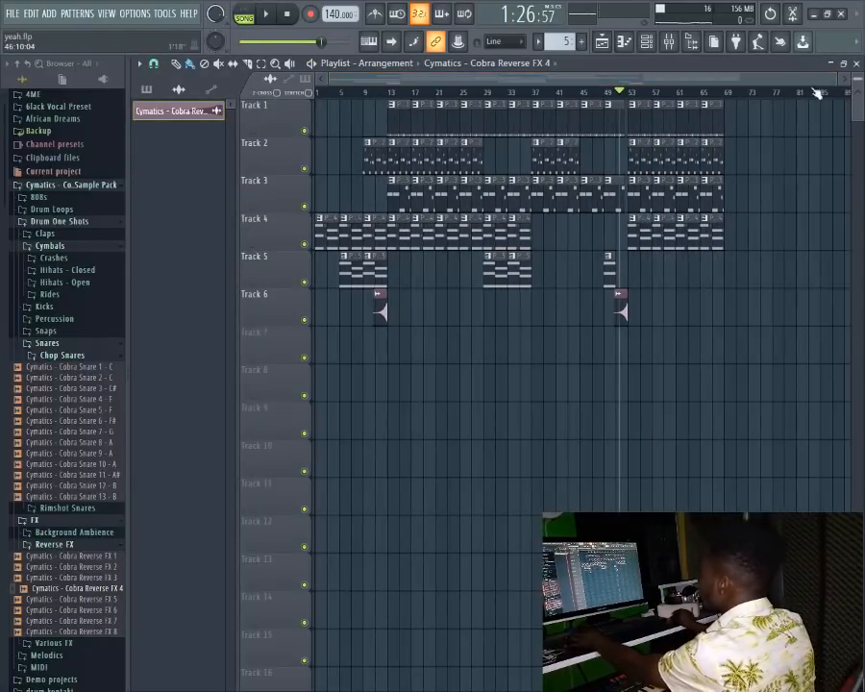
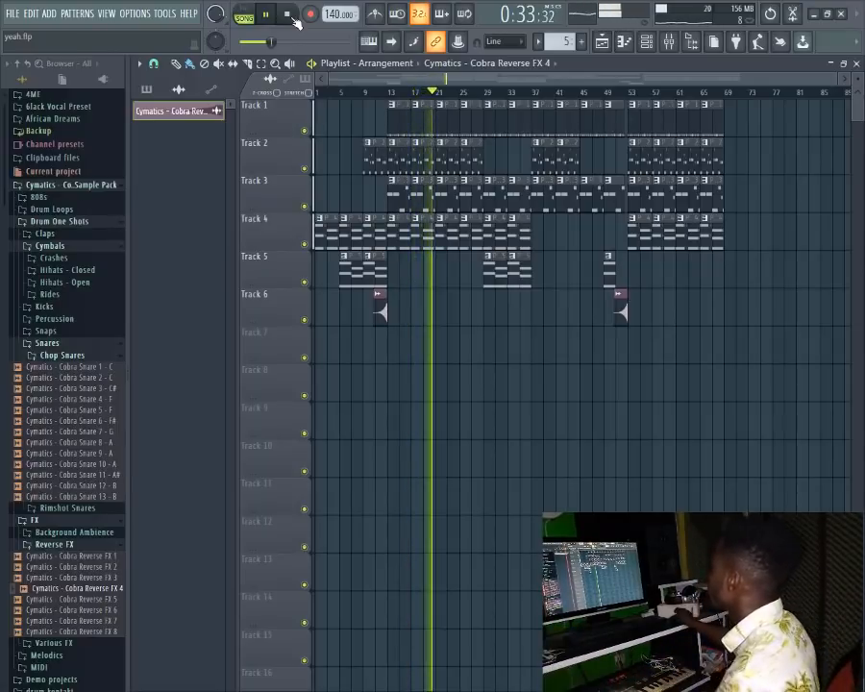
Step: Load FabFilter Pro-Q into slot 1 of the mixer's Master track and stop playback
{"action": "left_click", "coordinate": [668, 41]}
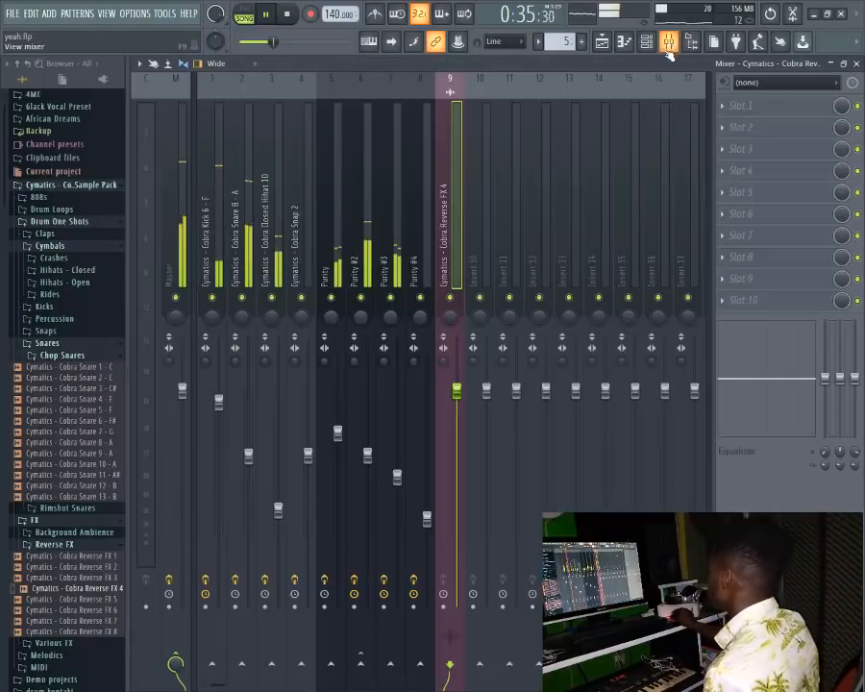
{"action": "left_click", "coordinate": [181, 219]}
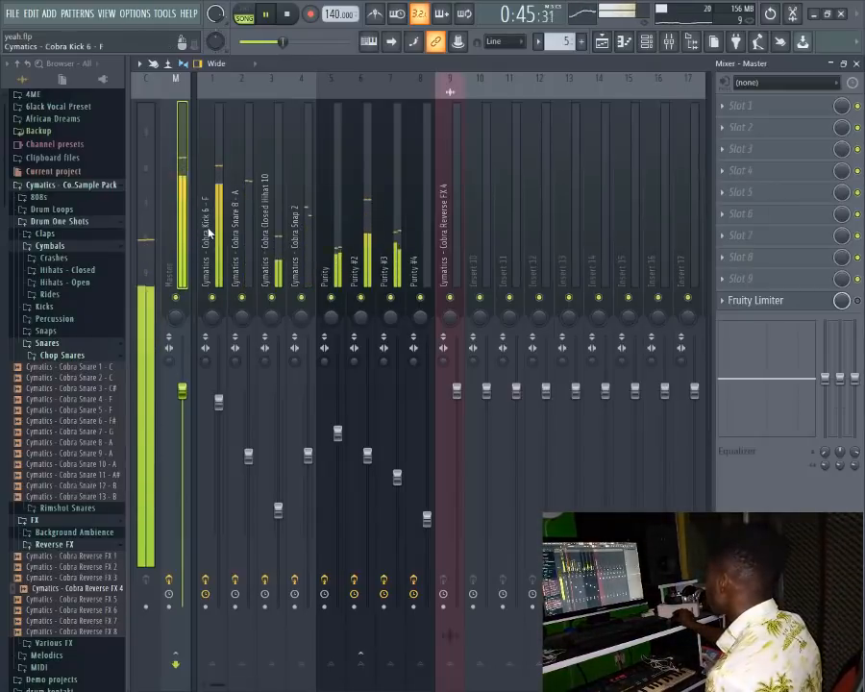
{"action": "left_click", "coordinate": [781, 109]}
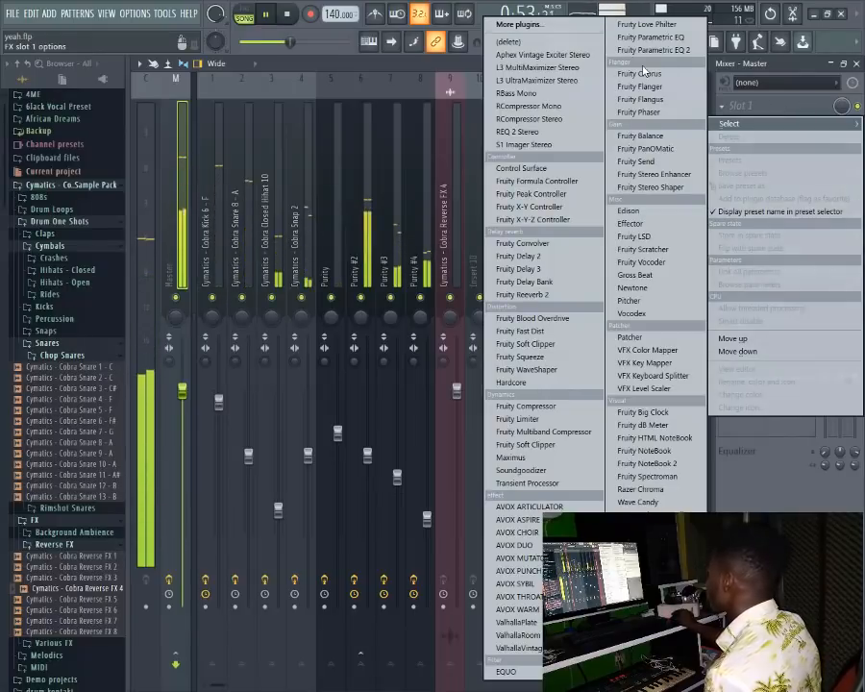
{"action": "left_click", "coordinate": [554, 31]}
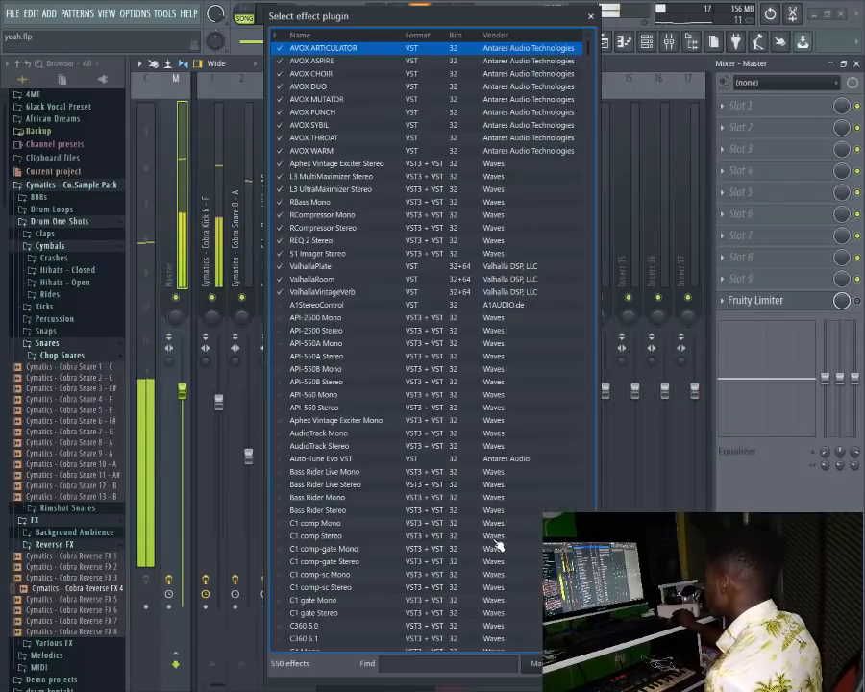
{"action": "left_click", "coordinate": [436, 663]}
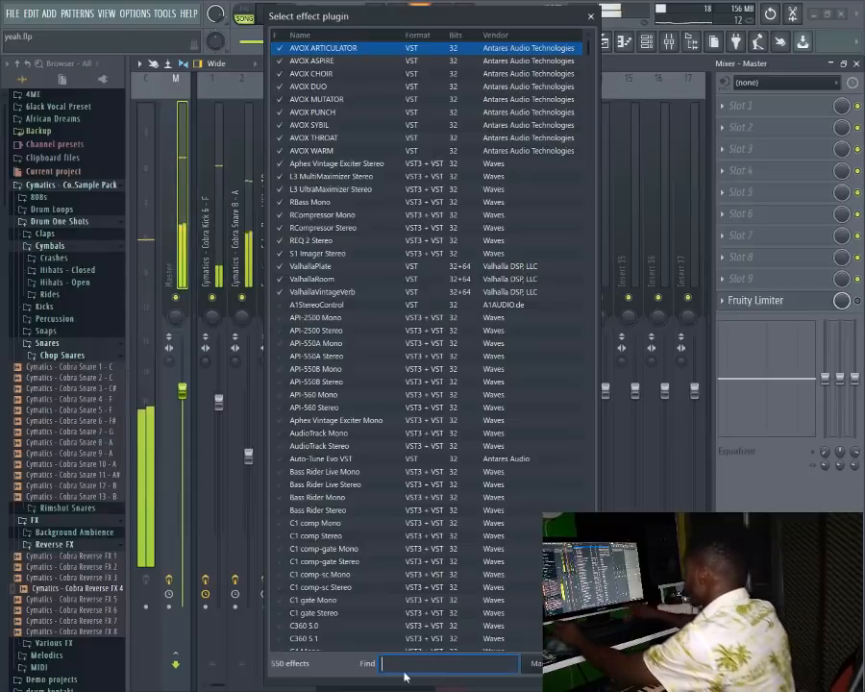
{"action": "type", "text": "pro q"}
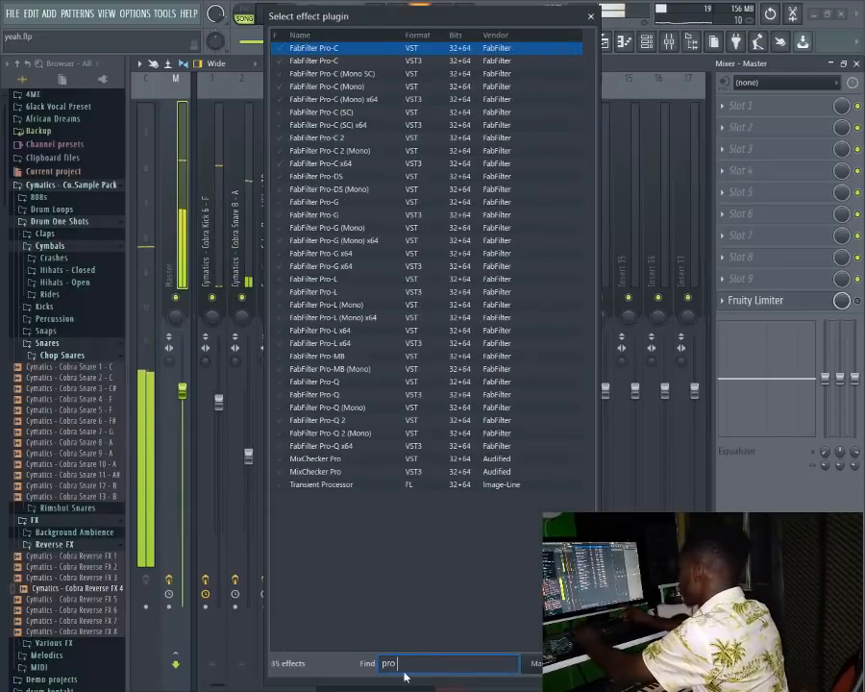
{"action": "key", "text": "BackSpace"}
{"action": "key", "text": "BackSpace"}
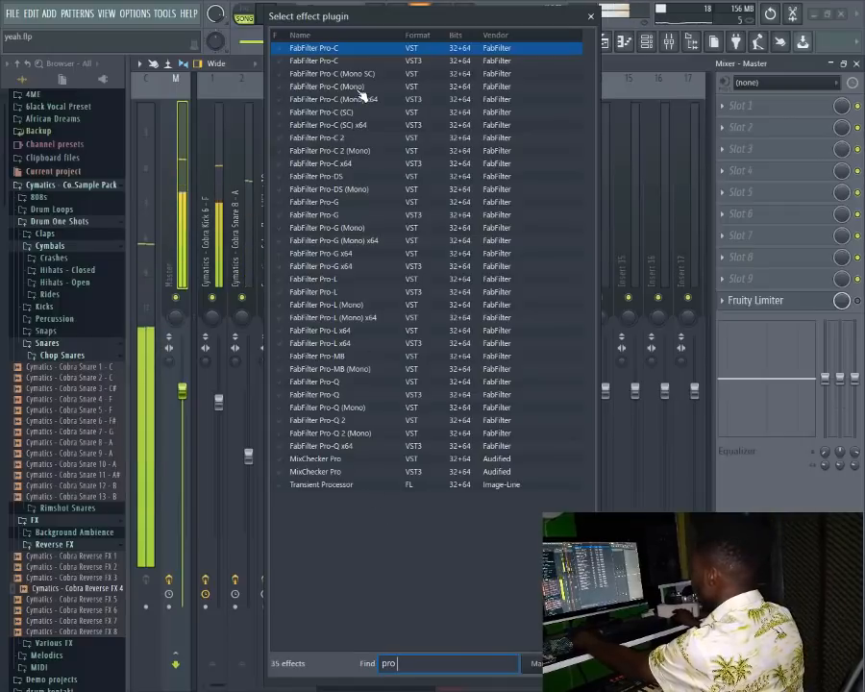
{"action": "double_click", "coordinate": [337, 398]}
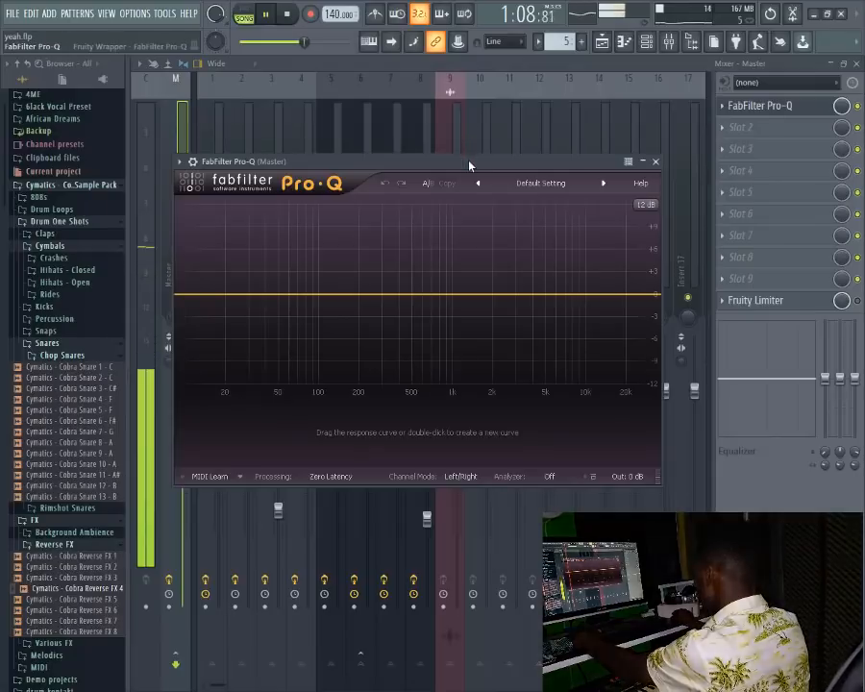
{"action": "key", "text": "space"}
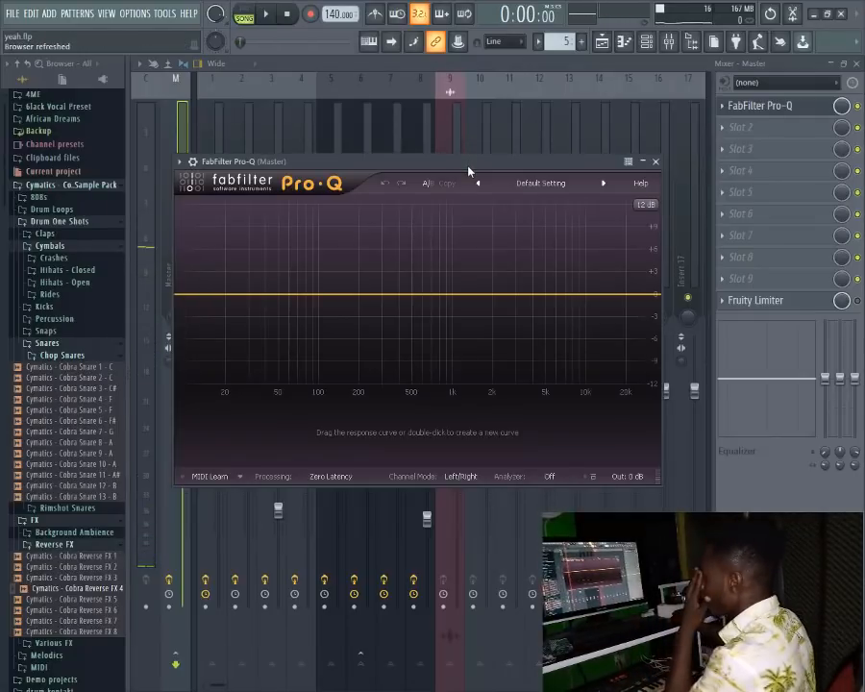
Step: Add a Pattern 5 clip on Track 5 at bar 65 and select the arrangement's closing bars up to bar 69 for looped playback
{"action": "left_click", "coordinate": [858, 63]}
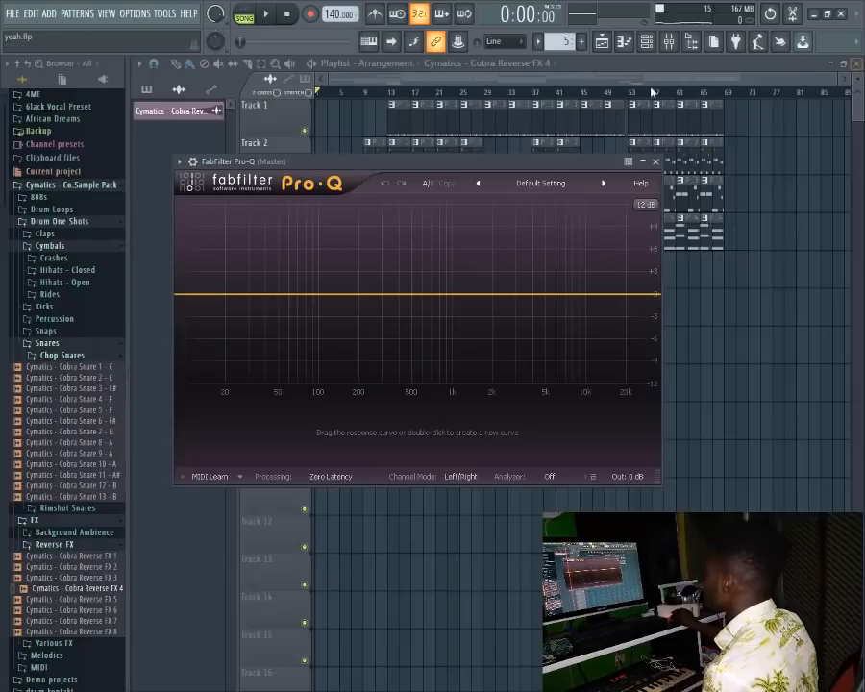
{"action": "left_click", "coordinate": [486, 82]}
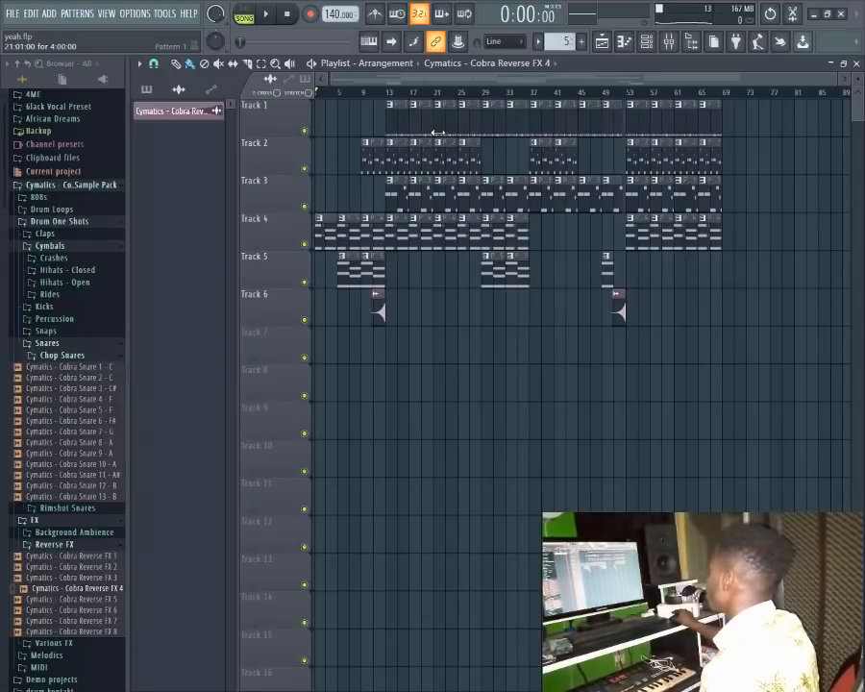
{"action": "left_click", "coordinate": [511, 275]}
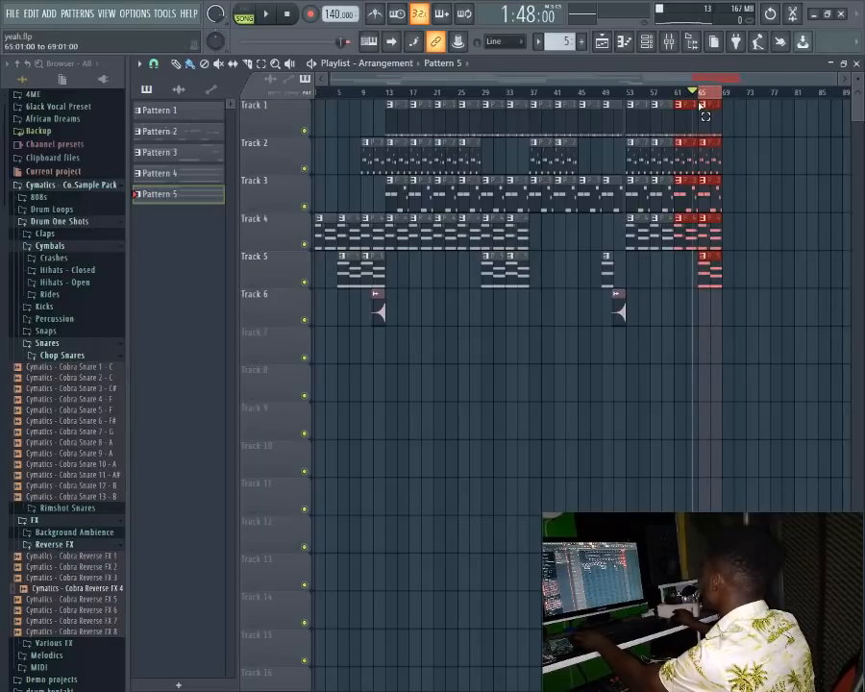
Step: Set the analyzer of the Master track's FabFilter Pro-Q to Post-EQ and briefly play the loop to check the spectrum
{"action": "left_click", "coordinate": [669, 41]}
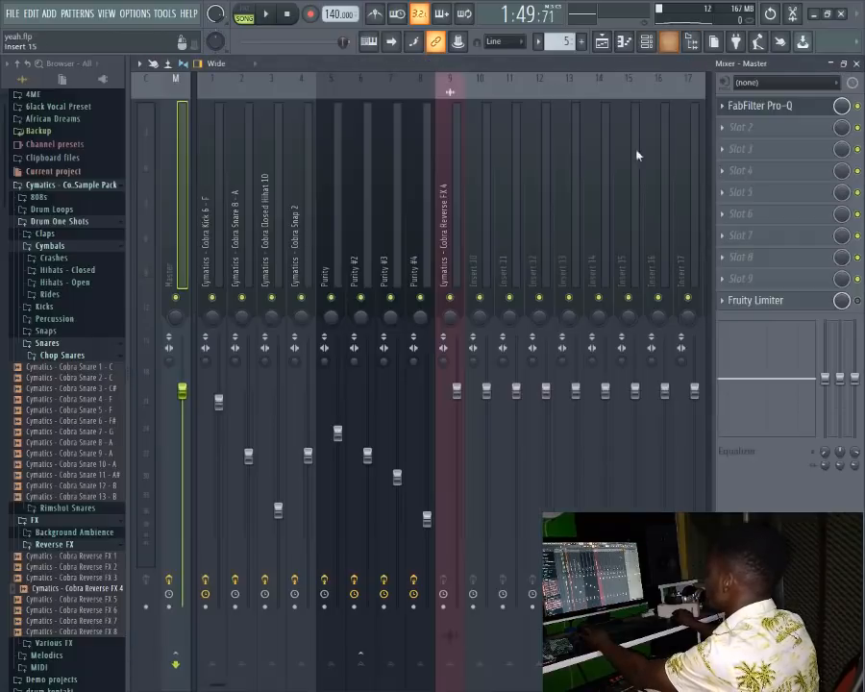
{"action": "left_click", "coordinate": [783, 107]}
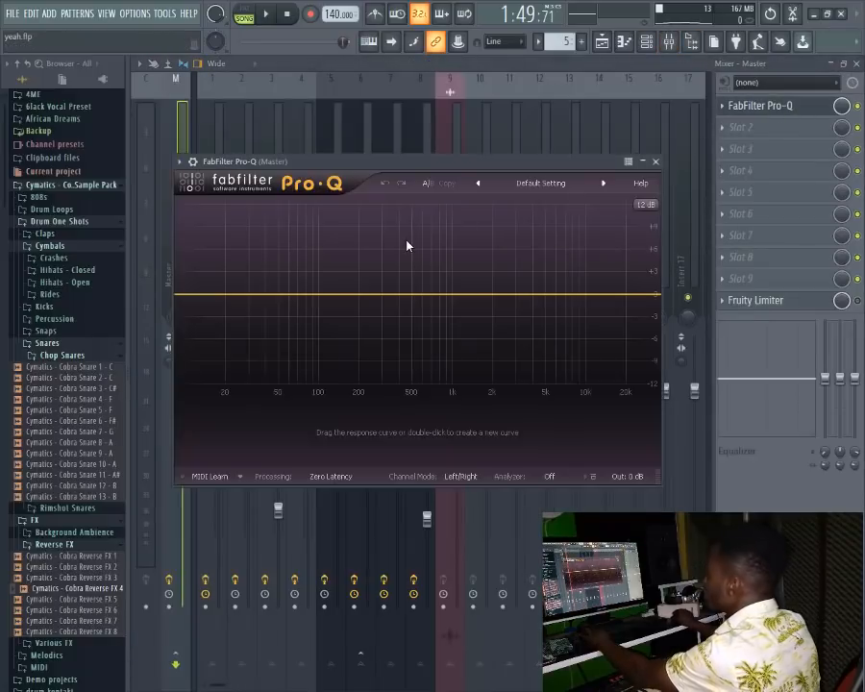
{"action": "left_click", "coordinate": [546, 476]}
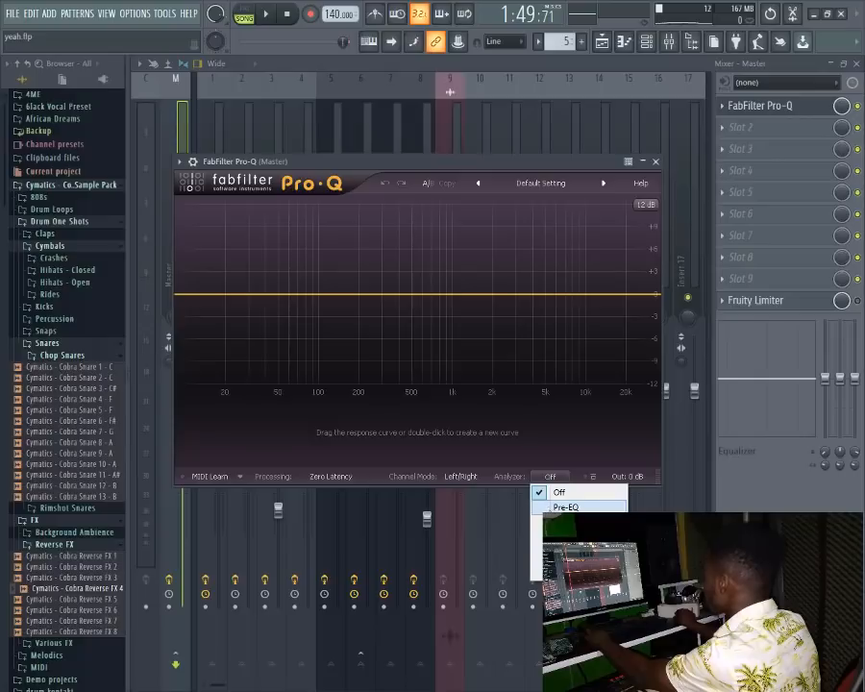
{"action": "left_click", "coordinate": [562, 521]}
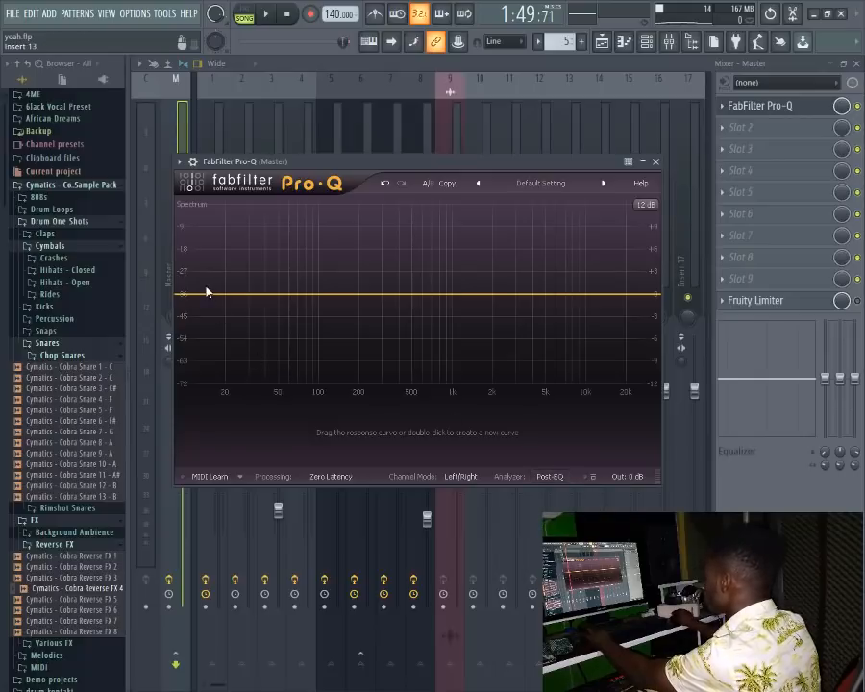
{"action": "key", "text": "space"}
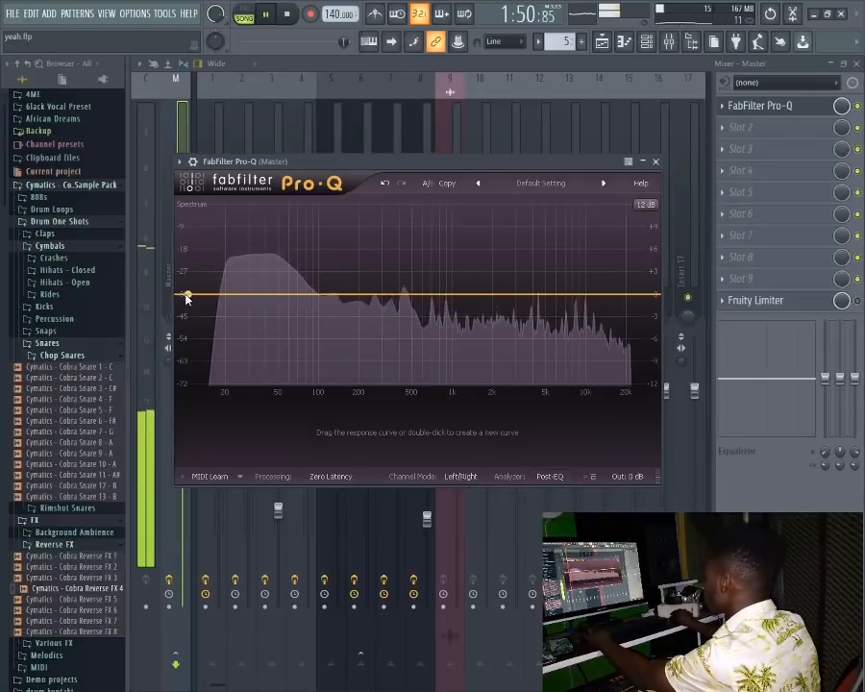
{"action": "key", "text": "space"}
Step: Add a 24 dB/oct low-cut band in Pro-Q and raise its frequency to about 25 Hz while soloing it during playback
{"action": "double_click", "coordinate": [181, 295]}
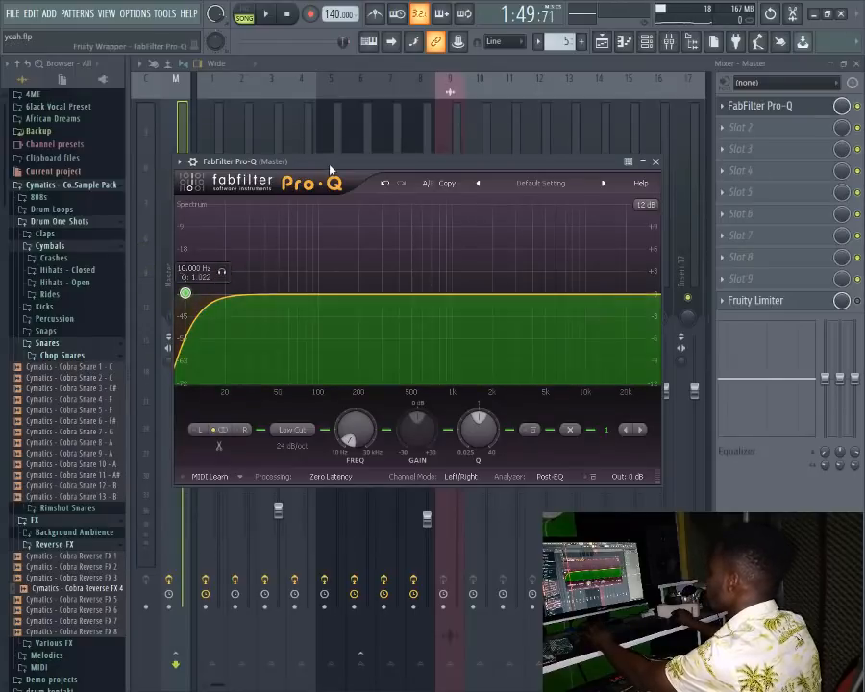
{"action": "key", "text": "space"}
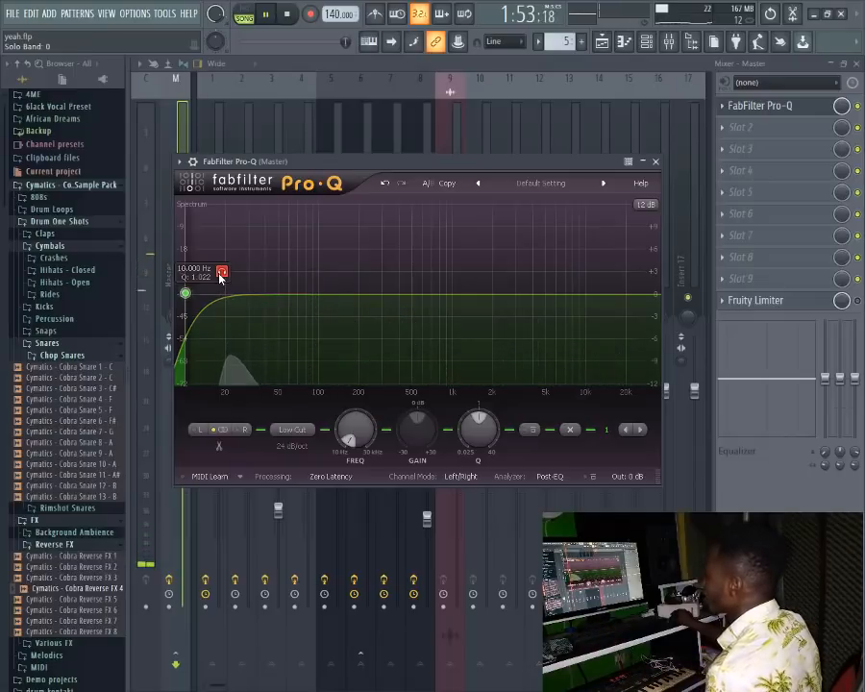
{"action": "left_click_drag", "start_coordinate": [221, 277], "coordinate": [276, 290]}
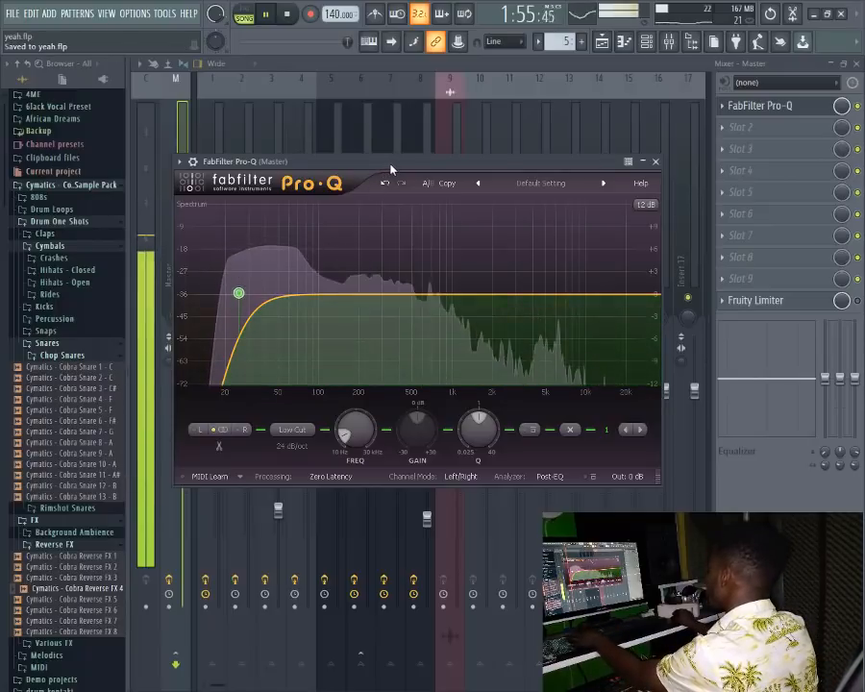
Step: Add a bell band boosted by 4.87 dB, set its Q to 5.590 and sweep it in solo to about 42 Hz during playback
{"action": "left_click", "coordinate": [477, 295]}
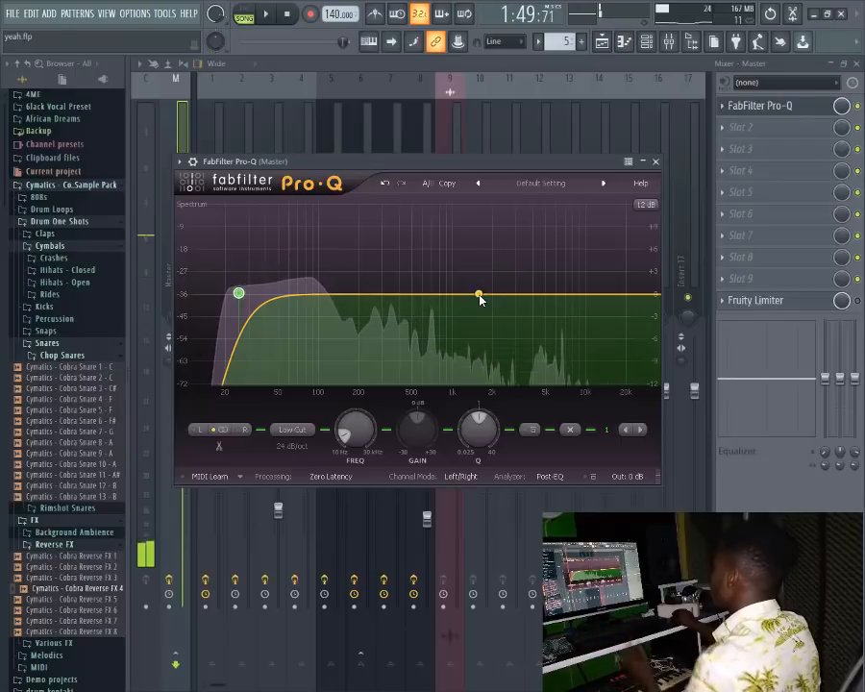
{"action": "left_click_drag", "start_coordinate": [478, 297], "coordinate": [292, 257]}
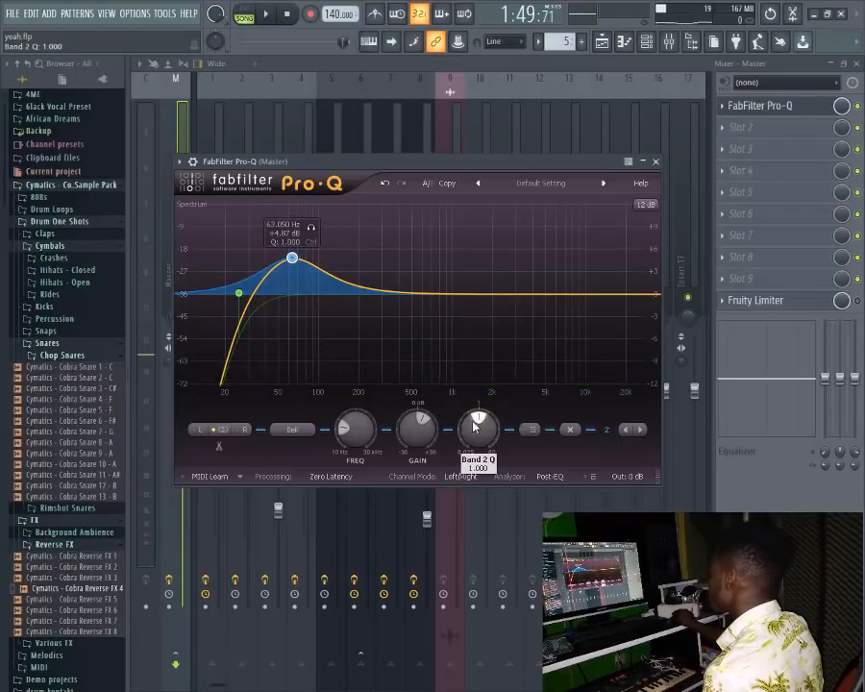
{"action": "left_click_drag", "start_coordinate": [478, 426], "coordinate": [487, 422]}
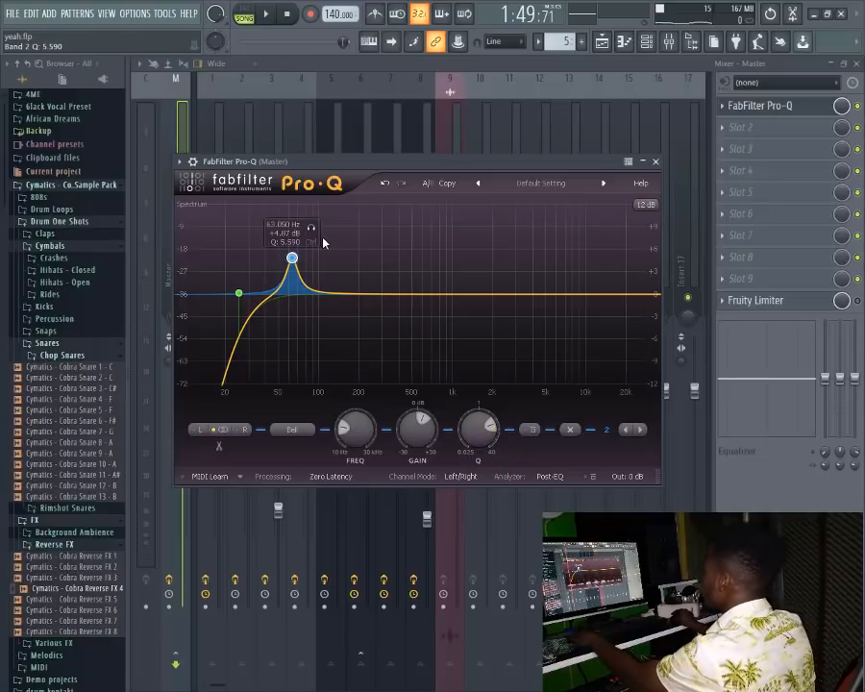
{"action": "left_click", "coordinate": [311, 229]}
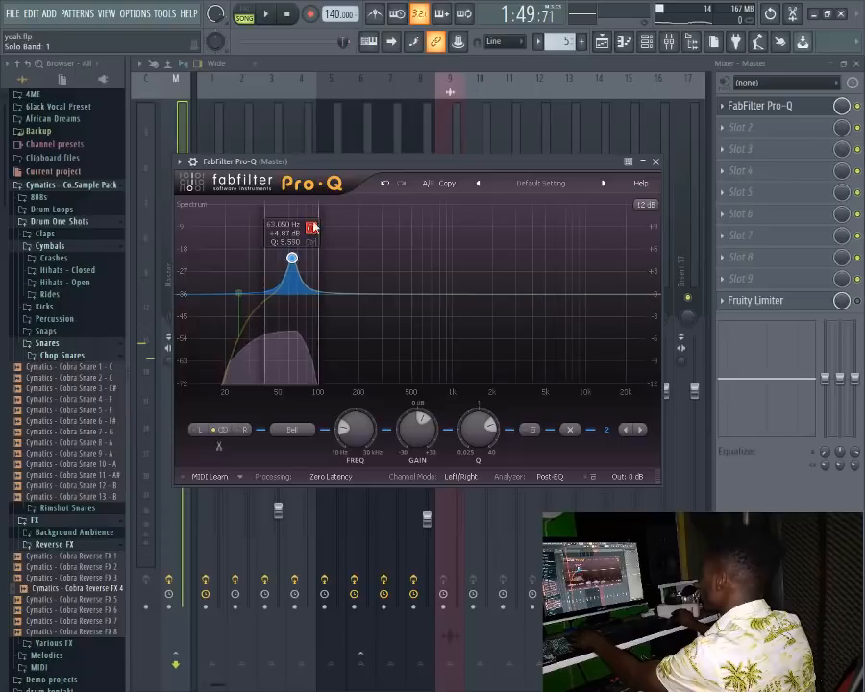
{"action": "key", "text": "space"}
{"action": "left_click_drag", "start_coordinate": [311, 227], "coordinate": [287, 228]}
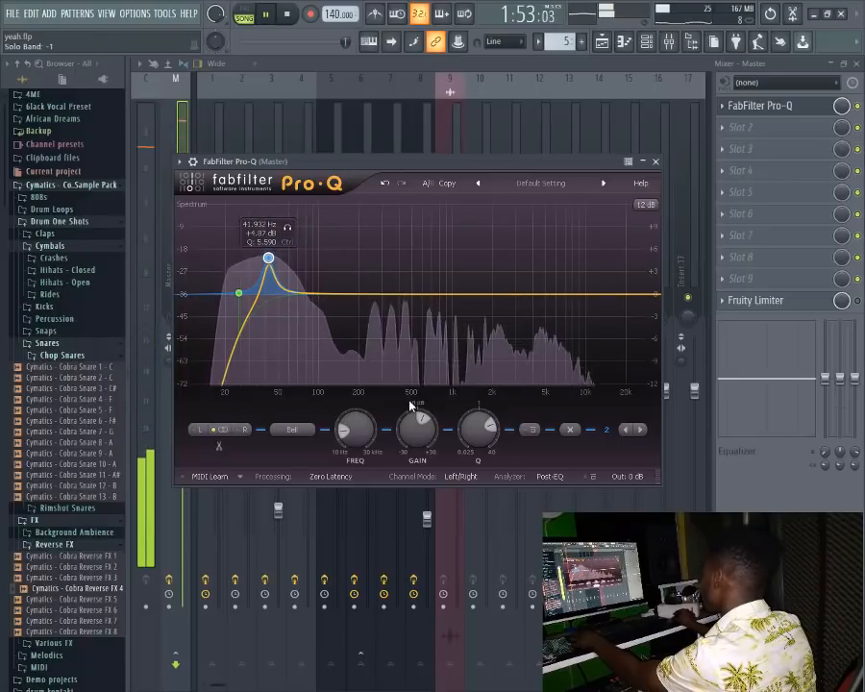
Step: Lower the bell band's gain to about -3 dB, shift it slightly below 40 Hz by ear and close Pro-Q
{"action": "left_click_drag", "start_coordinate": [415, 411], "coordinate": [415, 411]}
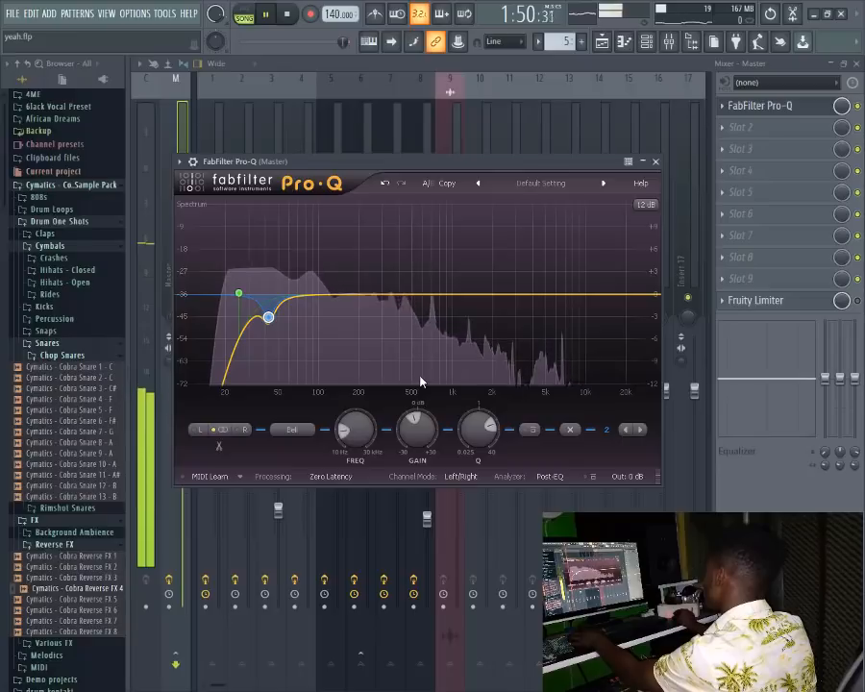
{"action": "mouse_move", "coordinate": [414, 423]}
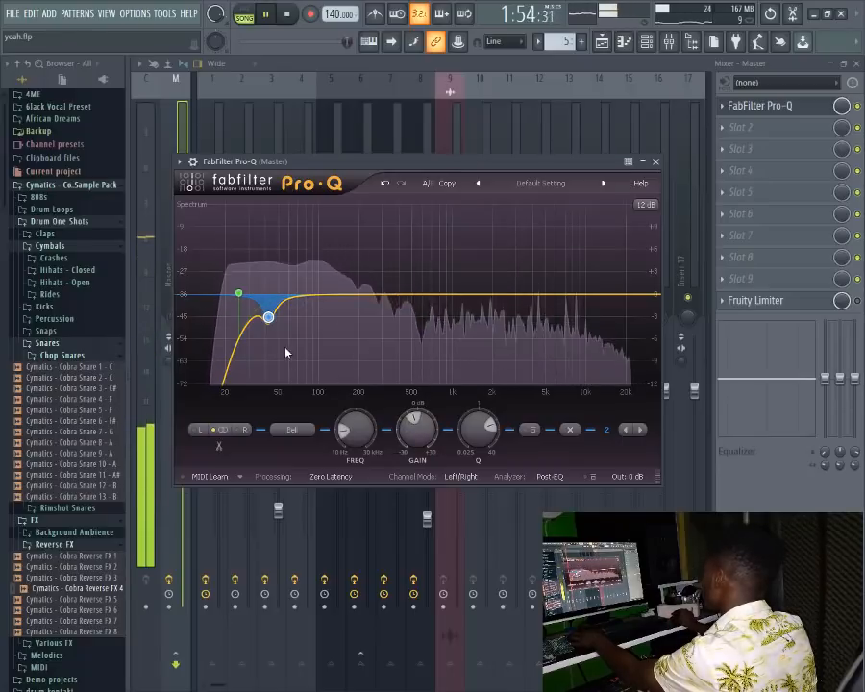
{"action": "mouse_move", "coordinate": [270, 320]}
{"action": "left_click_drag", "start_coordinate": [289, 337], "coordinate": [287, 341]}
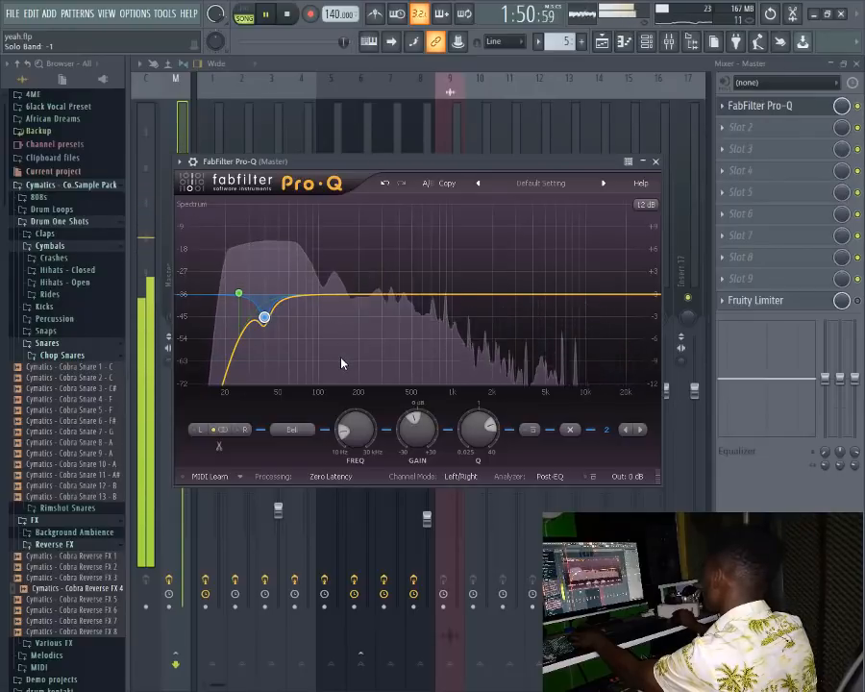
{"action": "left_click", "coordinate": [654, 161]}
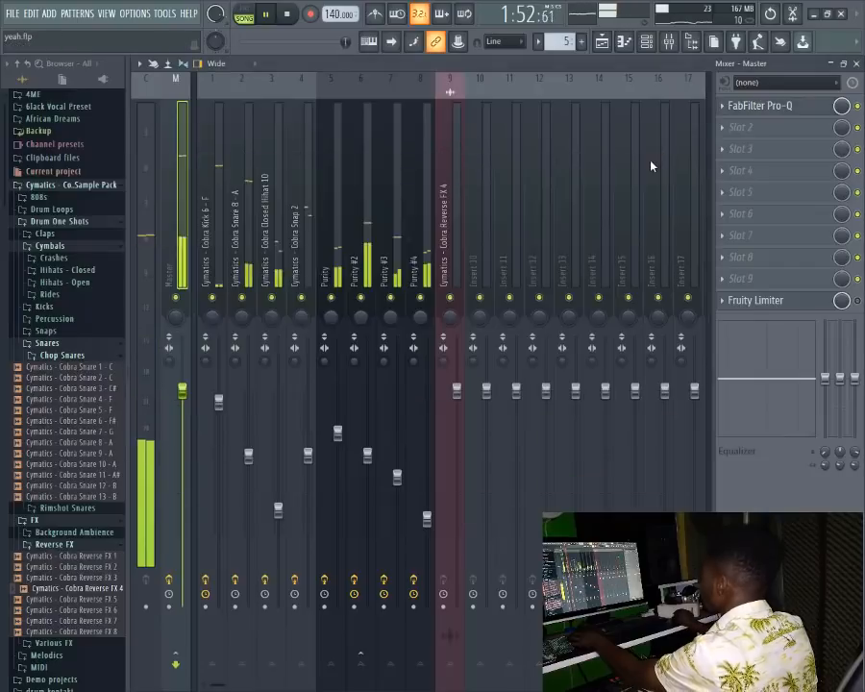
Step: Add a third Pro-Q bell band, sweep it in solo to about 3354 Hz with a 1.08 dB boost, and close the plugin and stop playback
{"action": "left_click", "coordinate": [786, 108]}
{"action": "left_click_drag", "start_coordinate": [386, 292], "coordinate": [568, 290]}
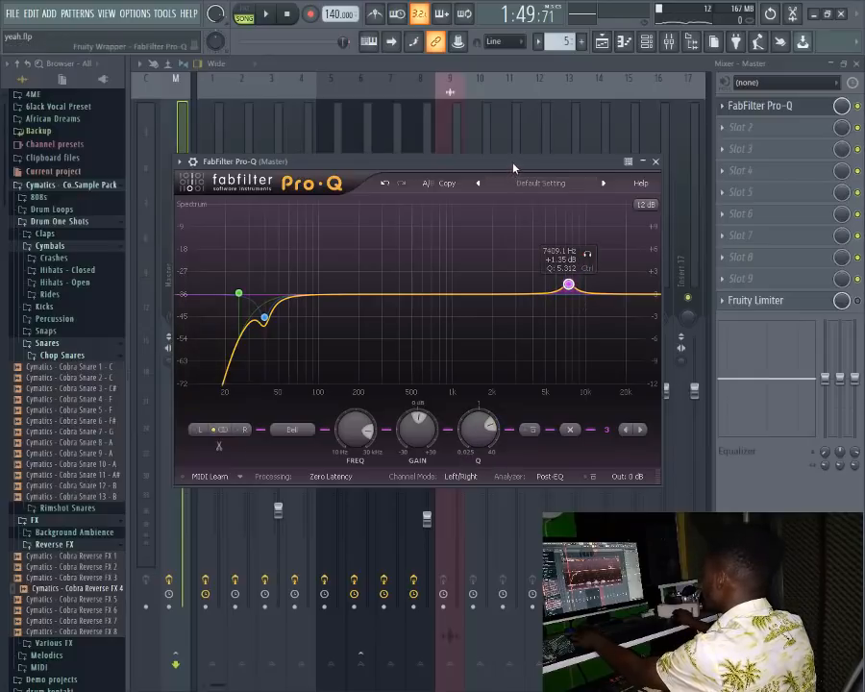
{"action": "key", "text": "space"}
{"action": "left_click_drag", "start_coordinate": [587, 254], "coordinate": [520, 291]}
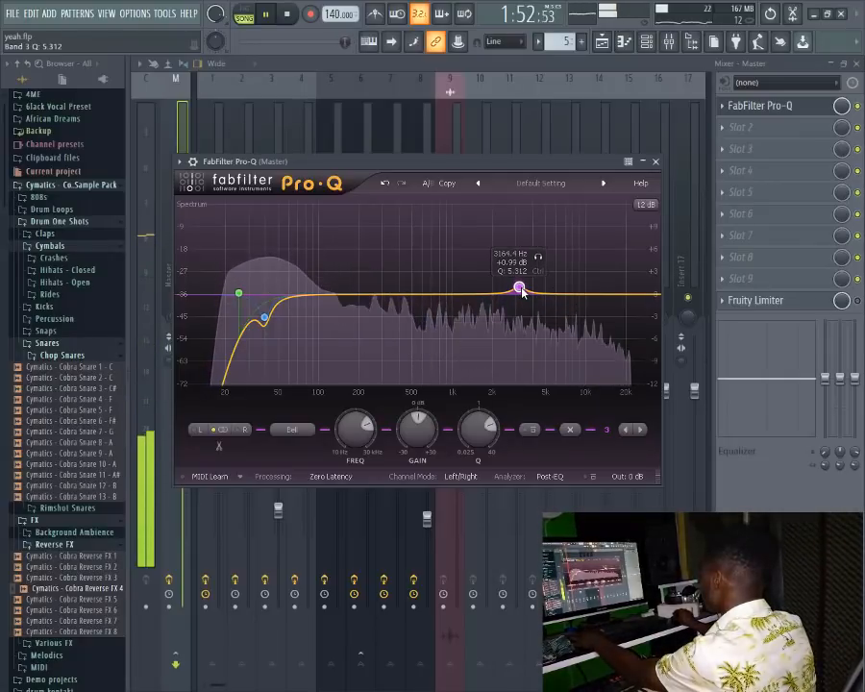
{"action": "left_click_drag", "start_coordinate": [521, 291], "coordinate": [526, 292]}
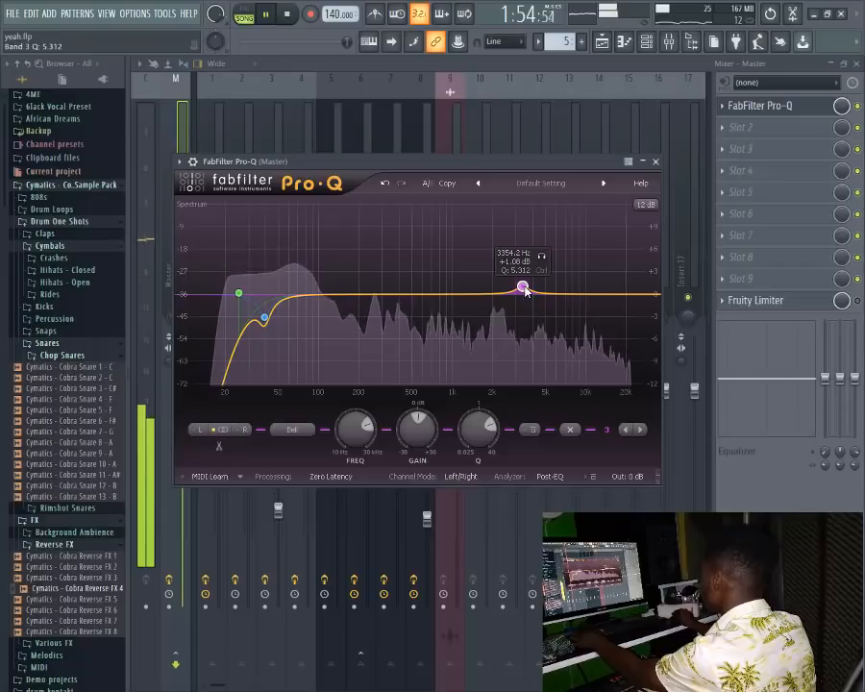
{"action": "left_click", "coordinate": [655, 161]}
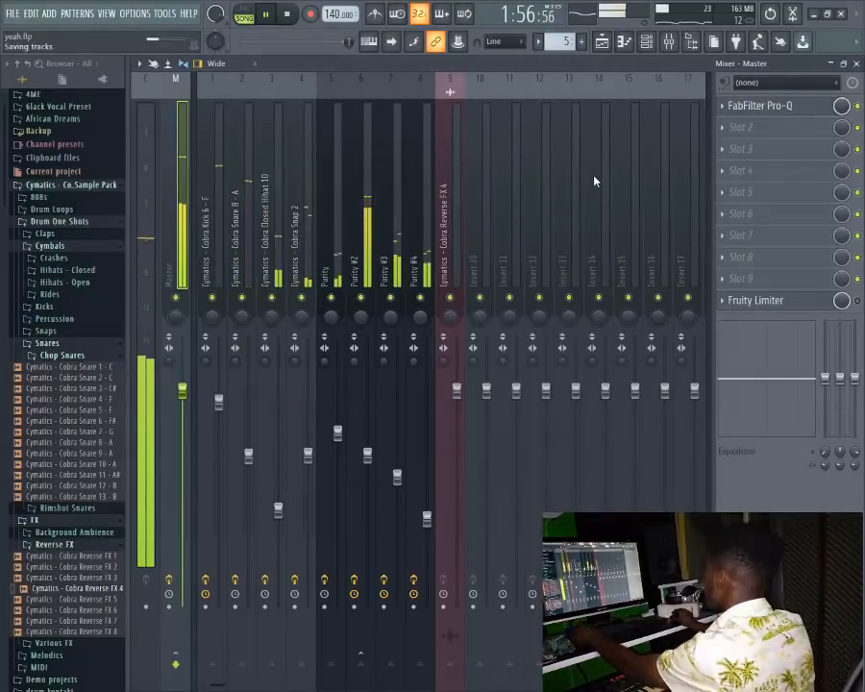
{"action": "key", "text": "space"}
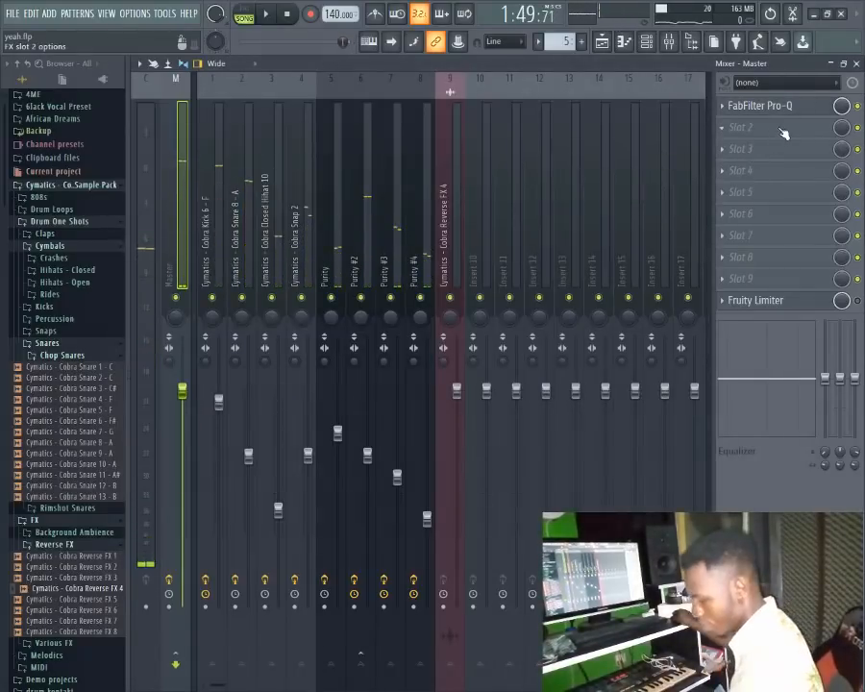
Step: Load RCompressor Stereo into slot 2 of the Master track and apply its Master Electro soft preset
{"action": "left_click", "coordinate": [783, 134]}
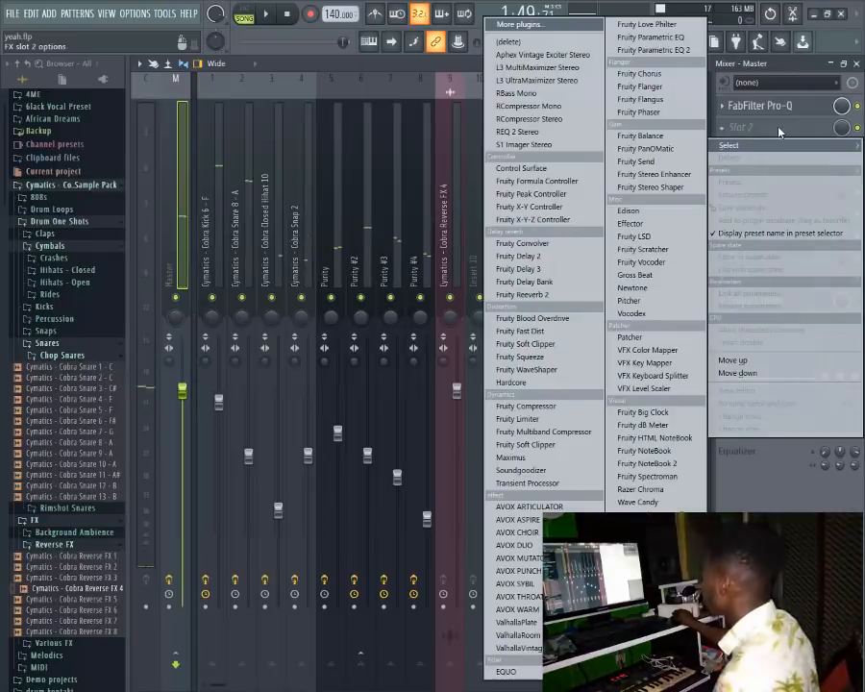
{"action": "left_click", "coordinate": [520, 120]}
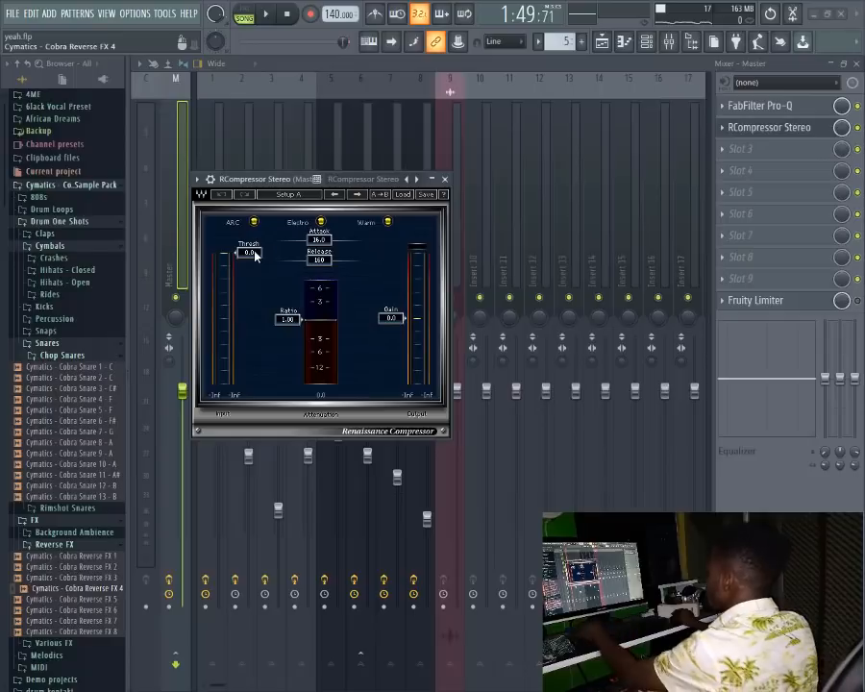
{"action": "left_click", "coordinate": [404, 194]}
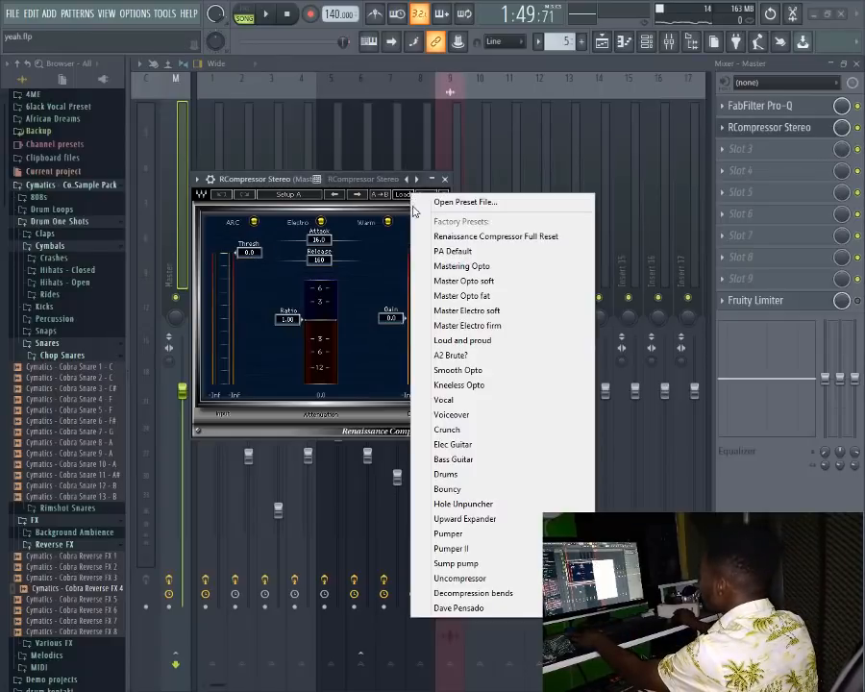
{"action": "left_click", "coordinate": [480, 310]}
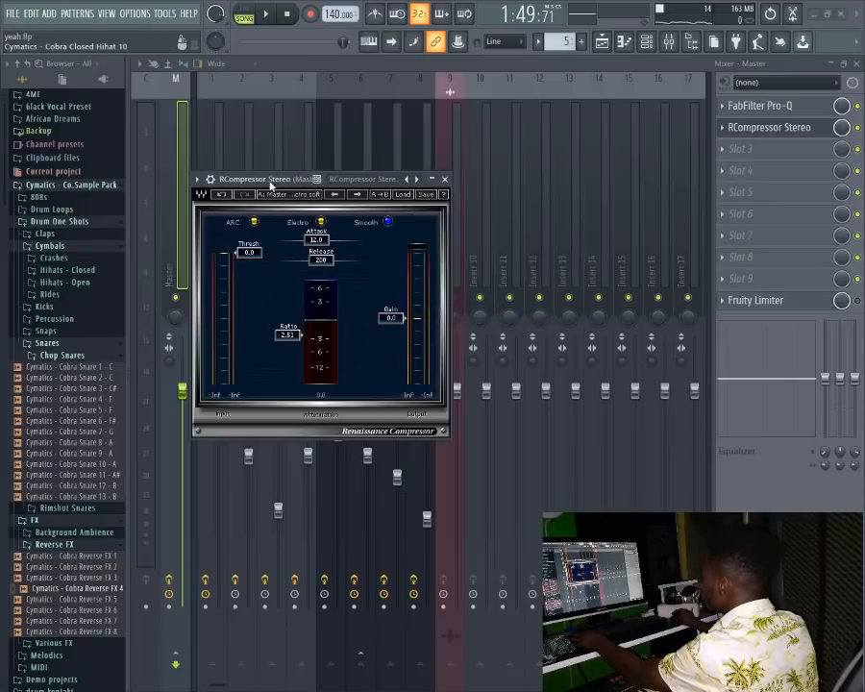
Step: Audition the Master Opto fat preset during playback, switch to Master Opto soft and set the threshold to -1.0 dB
{"action": "key", "text": "space"}
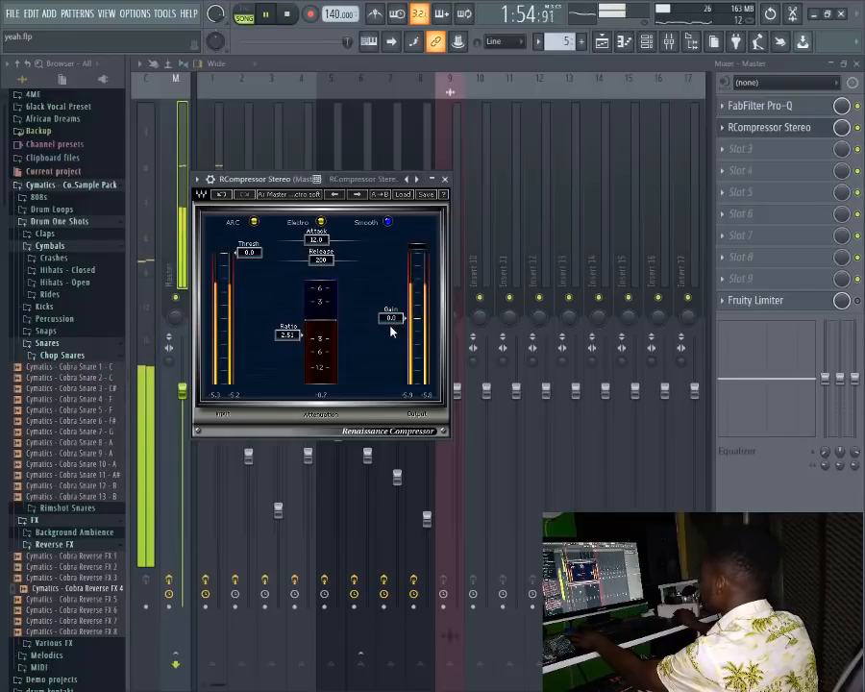
{"action": "left_click", "coordinate": [404, 195]}
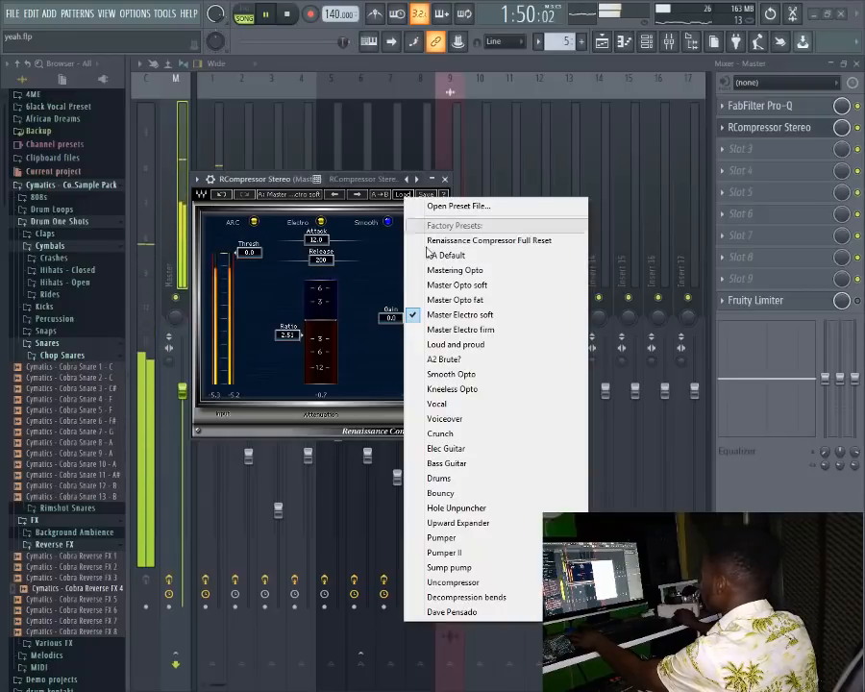
{"action": "left_click", "coordinate": [422, 293]}
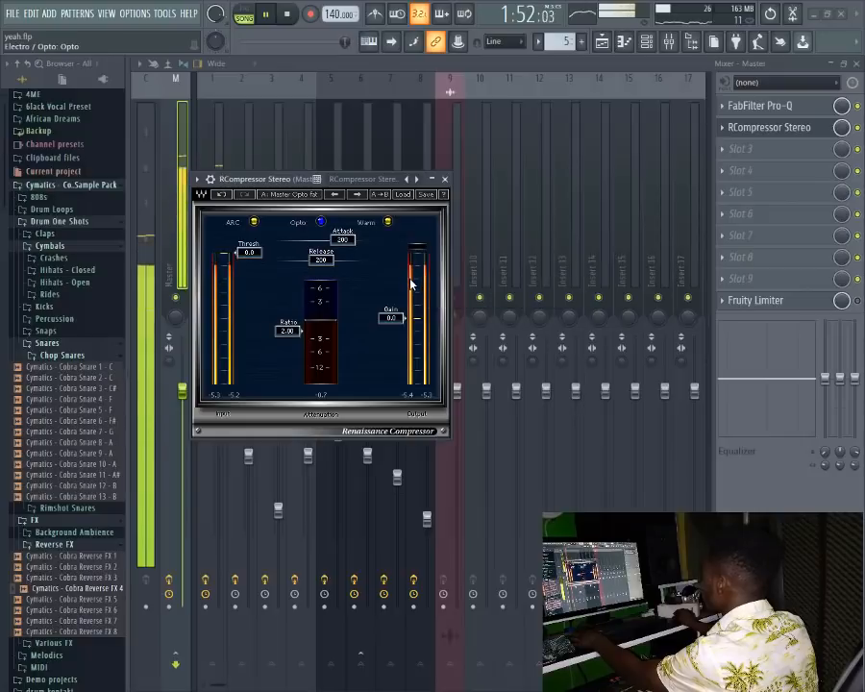
{"action": "left_click", "coordinate": [403, 194]}
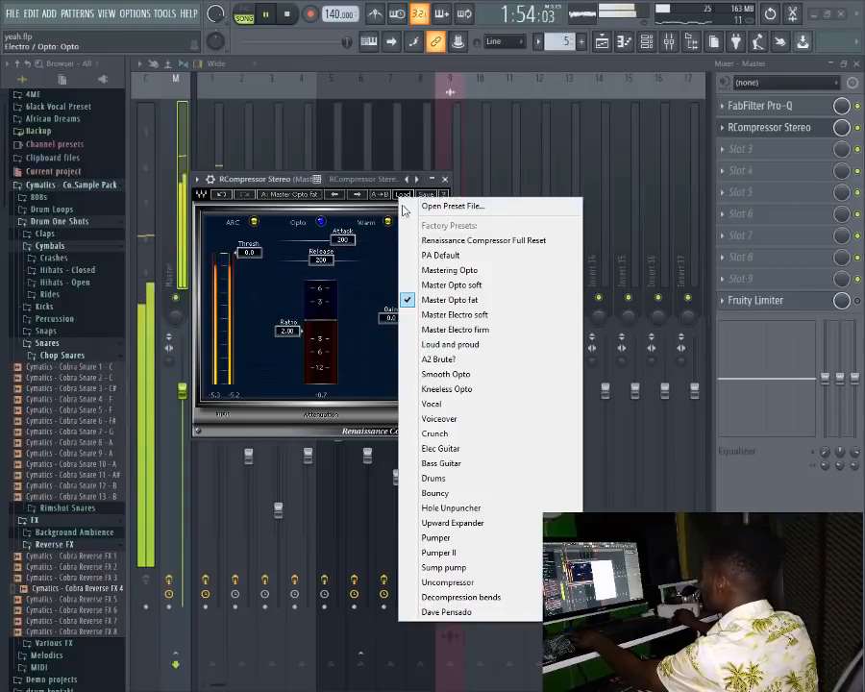
{"action": "left_click", "coordinate": [448, 285]}
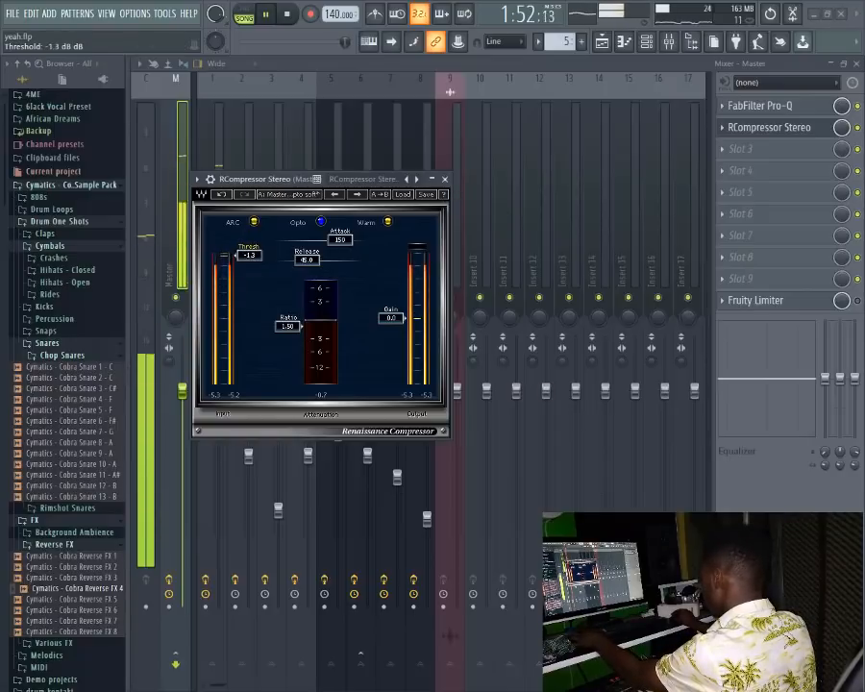
{"action": "left_click_drag", "start_coordinate": [250, 258], "coordinate": [252, 256]}
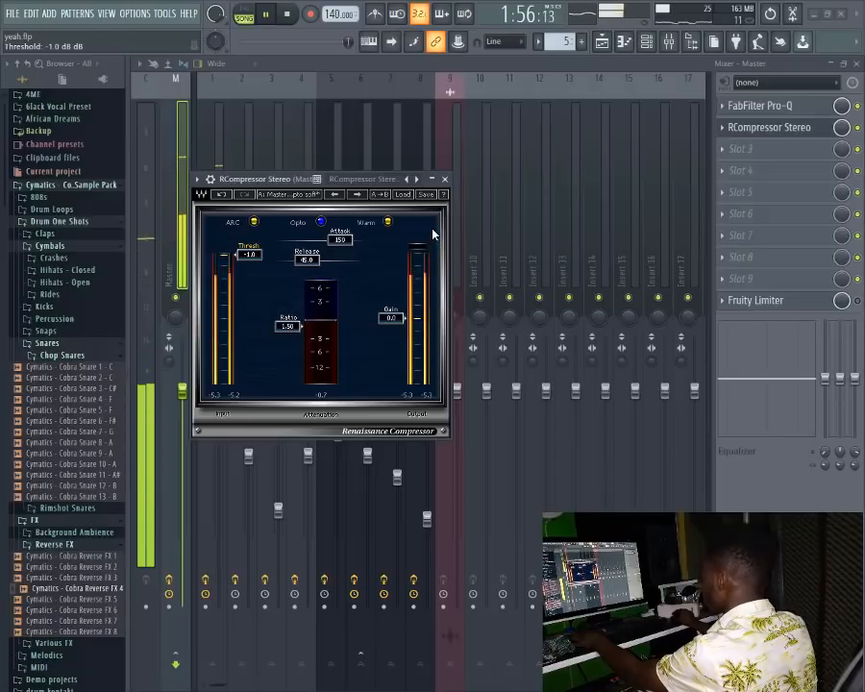
Step: Close RCompressor, load AVOX WARM into slot 3 of the Master track and set its drive to 4.0 dB
{"action": "left_click", "coordinate": [443, 179]}
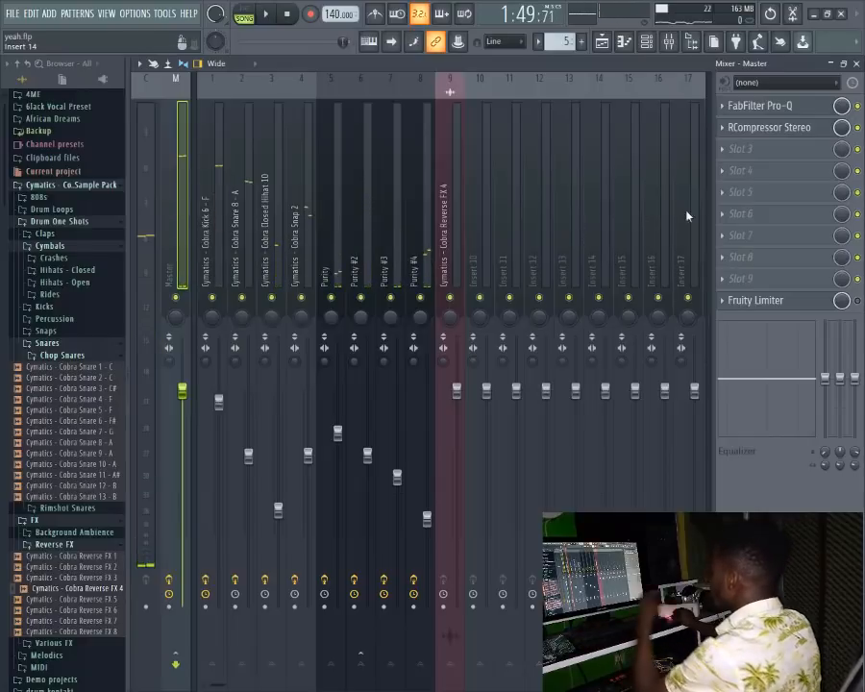
{"action": "left_click", "coordinate": [758, 149]}
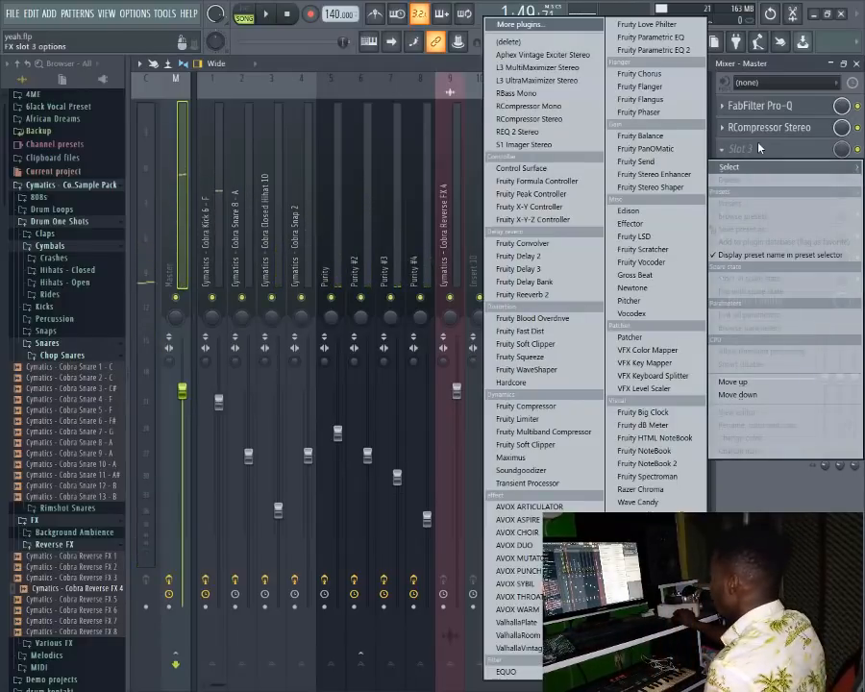
{"action": "left_click", "coordinate": [518, 610]}
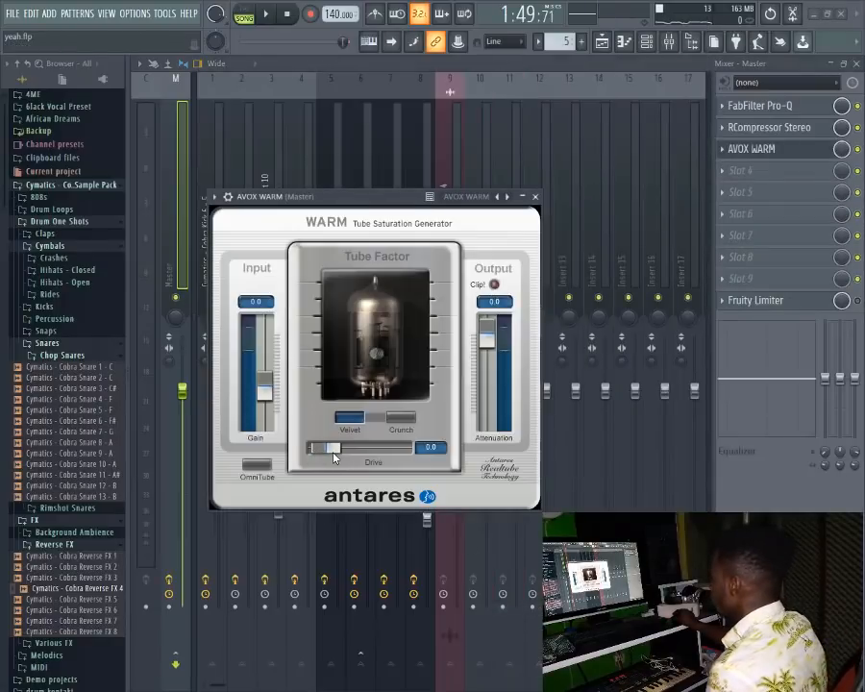
{"action": "left_click_drag", "start_coordinate": [335, 458], "coordinate": [355, 464]}
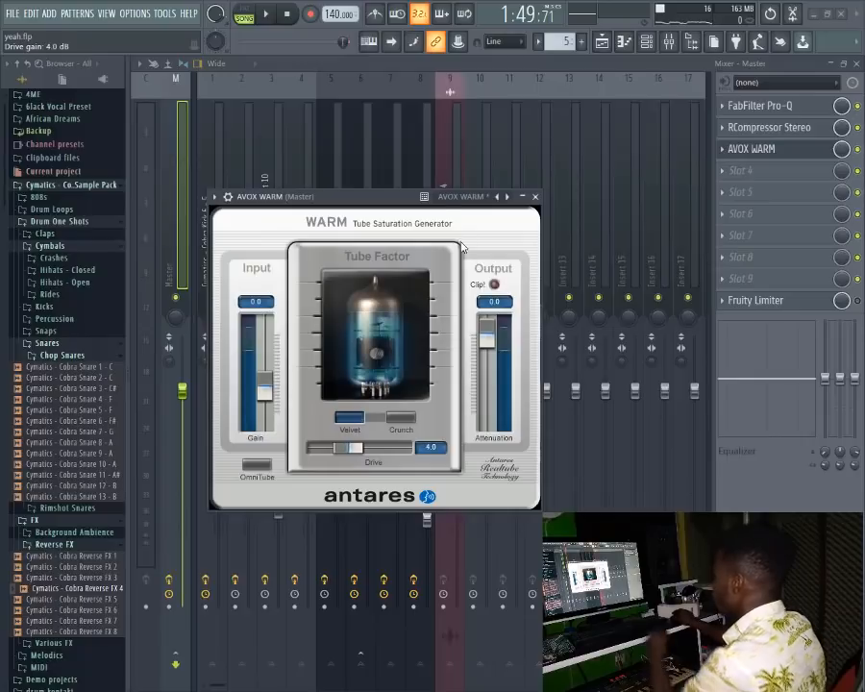
Step: Audition the tube saturation during playback, close AVOX WARM and save the project
{"action": "key", "text": "space"}
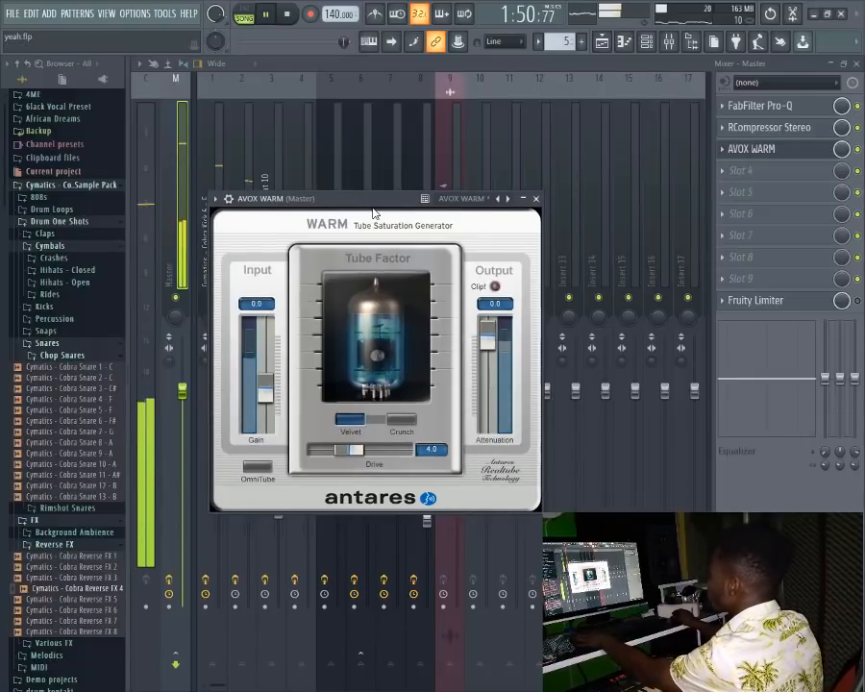
{"action": "left_click", "coordinate": [537, 199]}
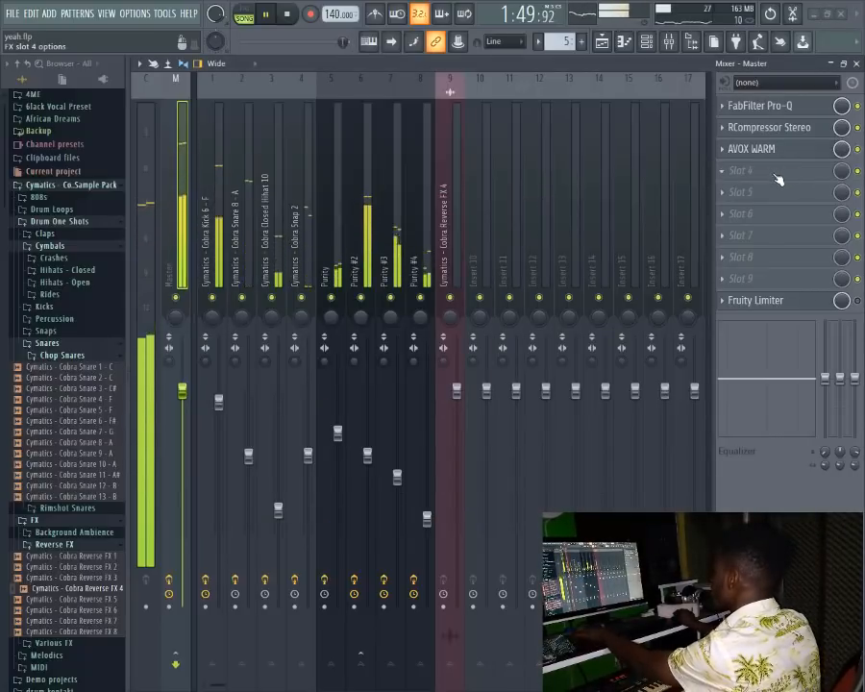
{"action": "key", "text": "ctrl+s"}
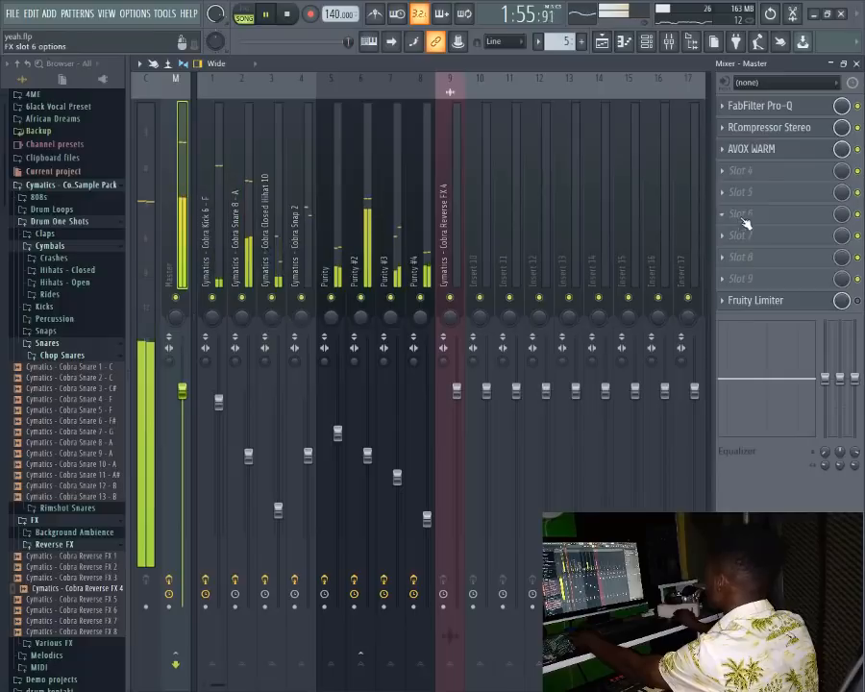
Step: Load L3 MultiMaximizer Stereo into slot 4 and, with band 4 soloed during playback, set its crossovers to 1024 Hz high-mid and 4058 Hz high
{"action": "left_click", "coordinate": [769, 173]}
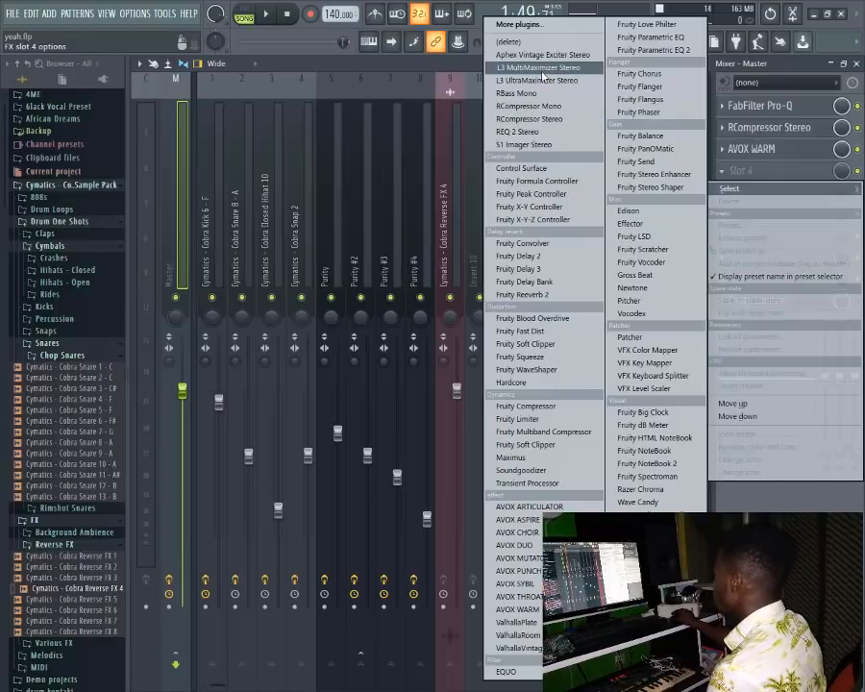
{"action": "left_click", "coordinate": [541, 68]}
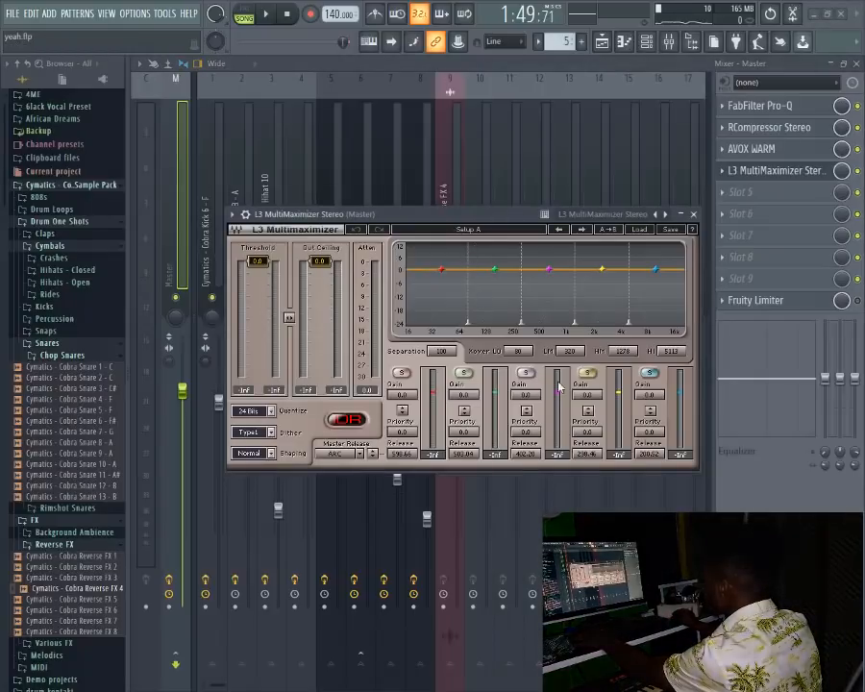
{"action": "left_click", "coordinate": [587, 374]}
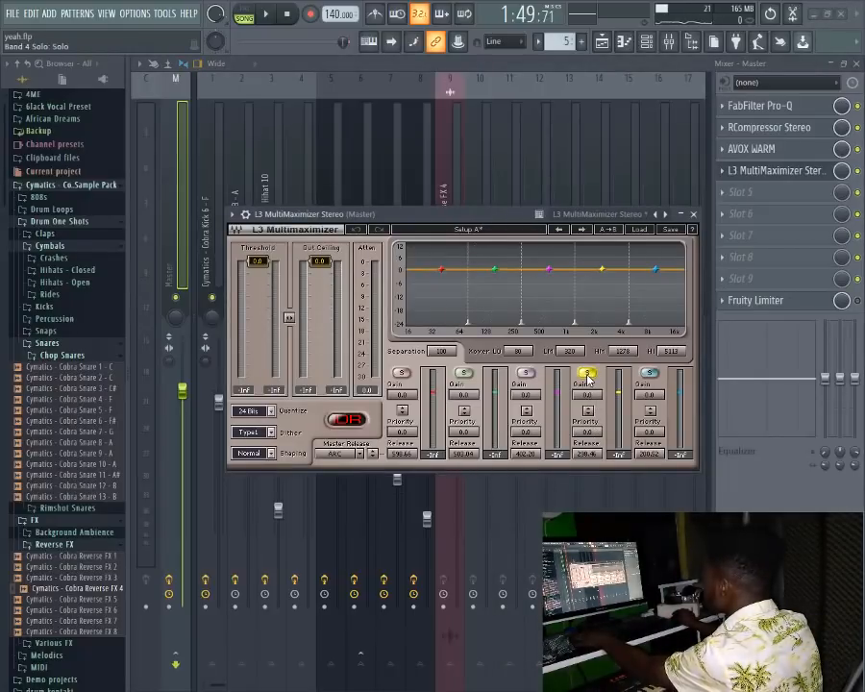
{"action": "key", "text": "space"}
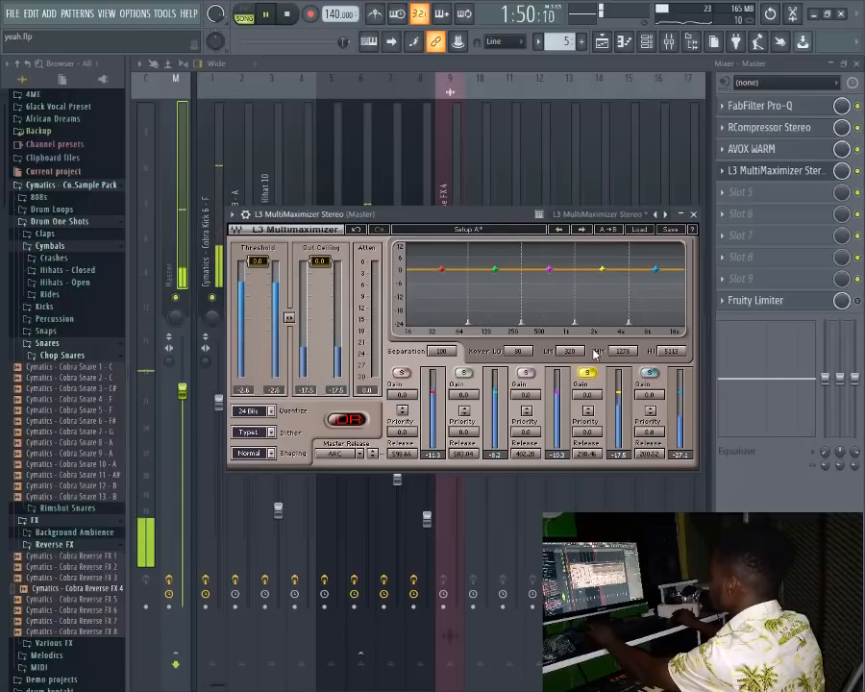
{"action": "left_click_drag", "start_coordinate": [574, 323], "coordinate": [566, 323]}
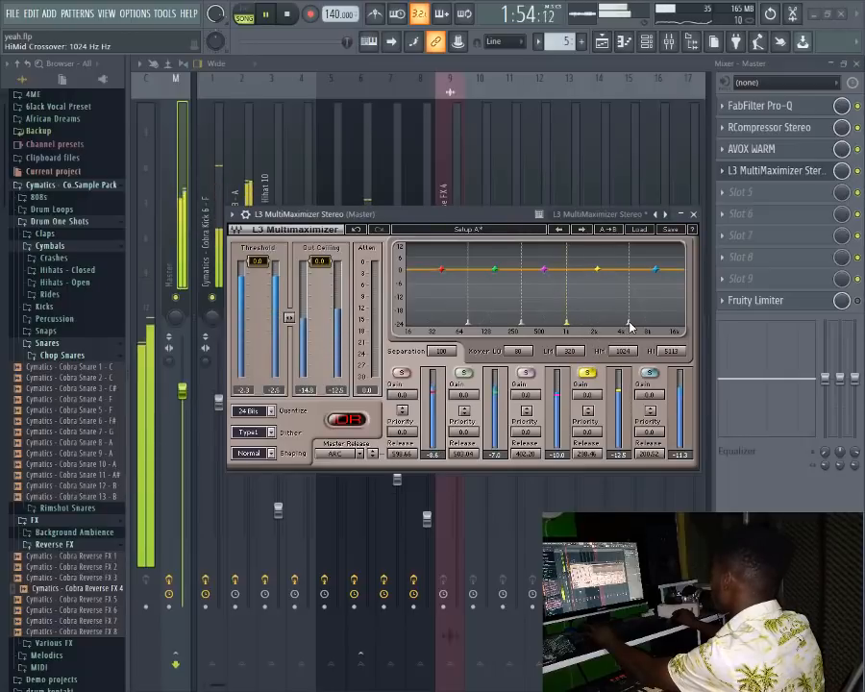
{"action": "left_click_drag", "start_coordinate": [629, 328], "coordinate": [621, 328]}
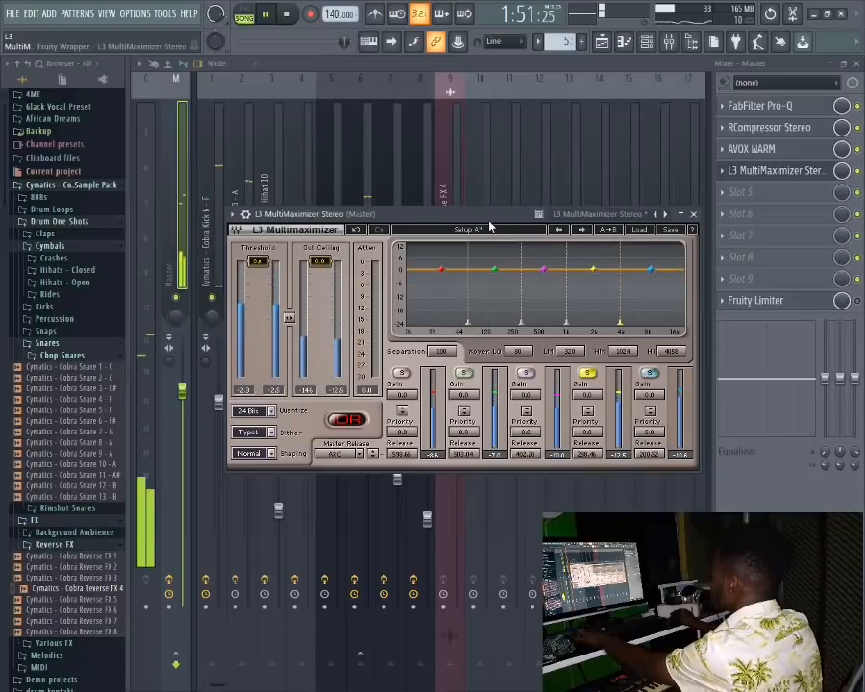
{"action": "key", "text": "ctrl+s"}
Step: Set the priority of band 4 to 1.8 dB and, with band 1 soloed too, band 1's priority to 1.2 dB
{"action": "left_click_drag", "start_coordinate": [587, 432], "coordinate": [587, 414]}
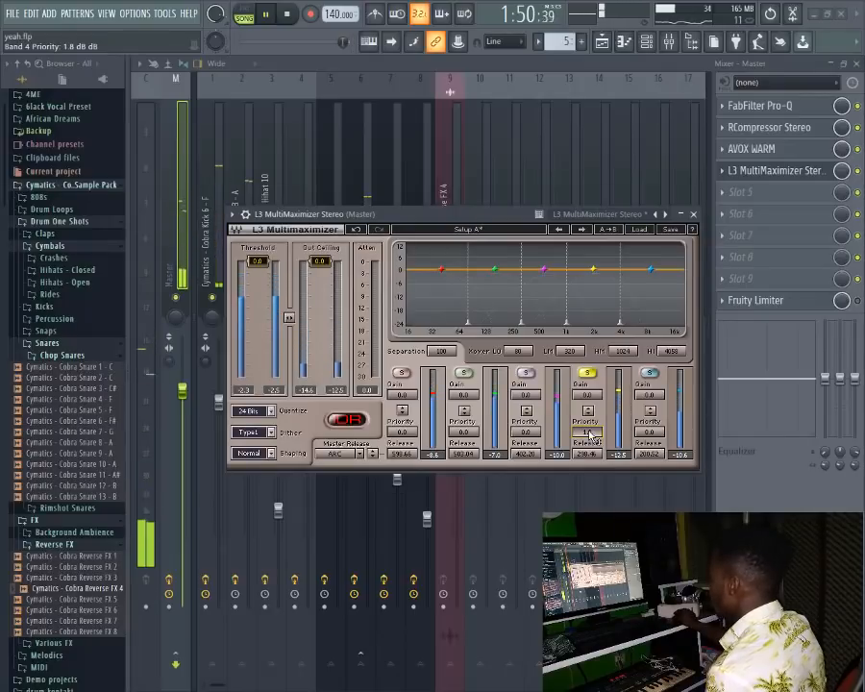
{"action": "left_click", "coordinate": [402, 373]}
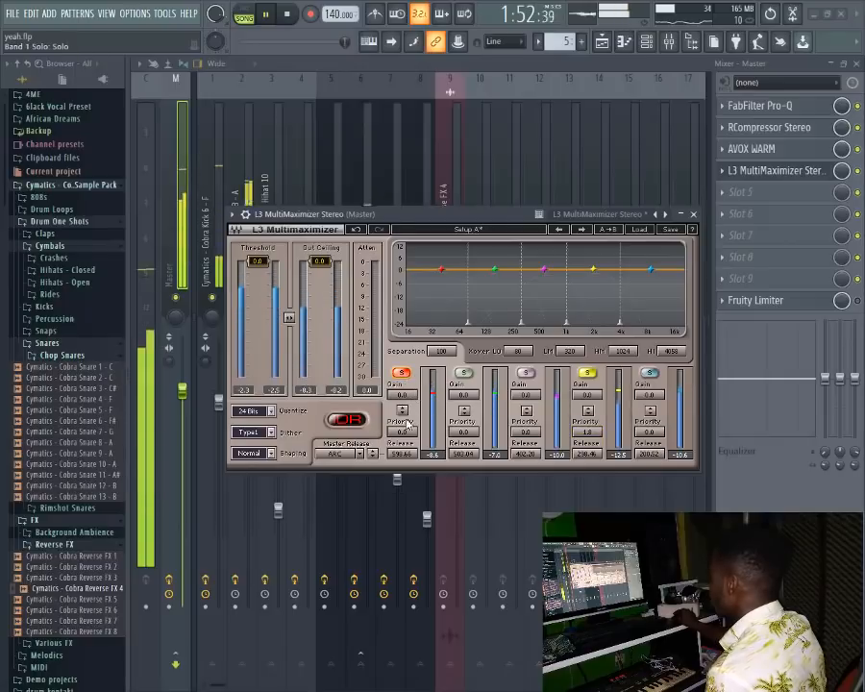
{"action": "left_click_drag", "start_coordinate": [402, 432], "coordinate": [401, 425]}
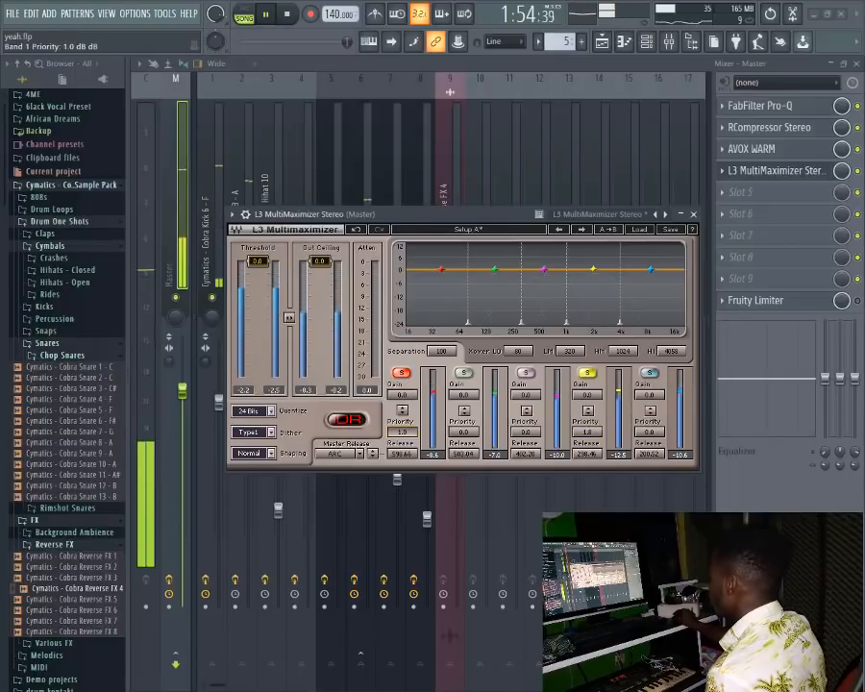
Step: Keep 24 Bits quantize, set the dither to Type2 and the master release to Aggressive in L3 MultiMaximizer
{"action": "left_click", "coordinate": [274, 414]}
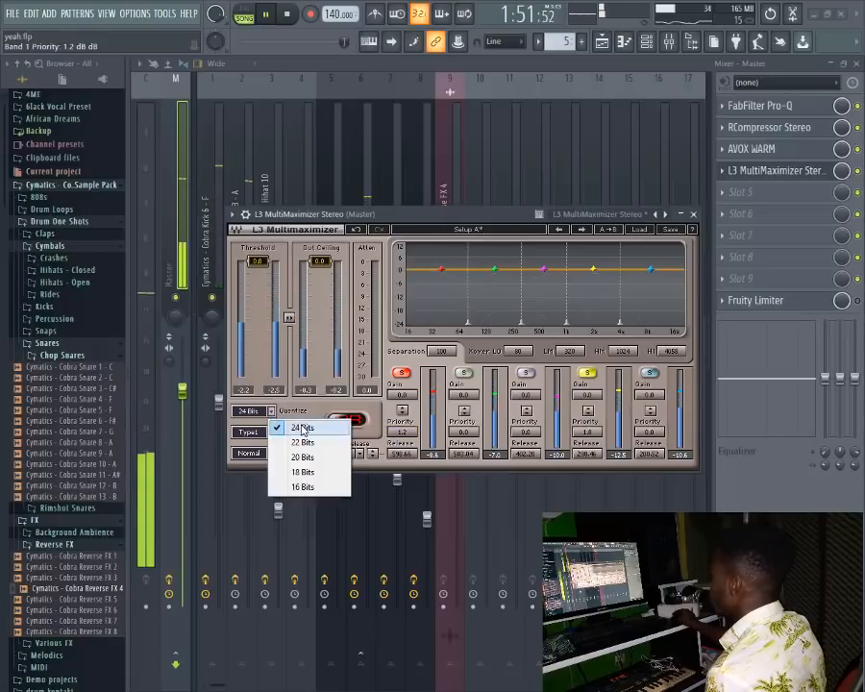
{"action": "left_click", "coordinate": [303, 429]}
{"action": "left_click", "coordinate": [251, 431]}
{"action": "left_click", "coordinate": [306, 479]}
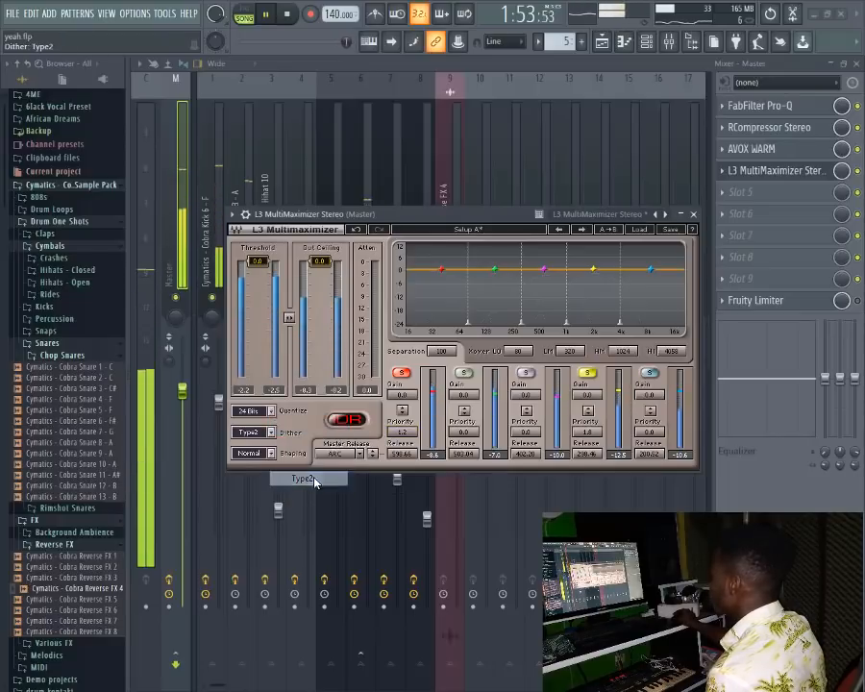
{"action": "left_click", "coordinate": [335, 453]}
{"action": "left_click", "coordinate": [342, 458]}
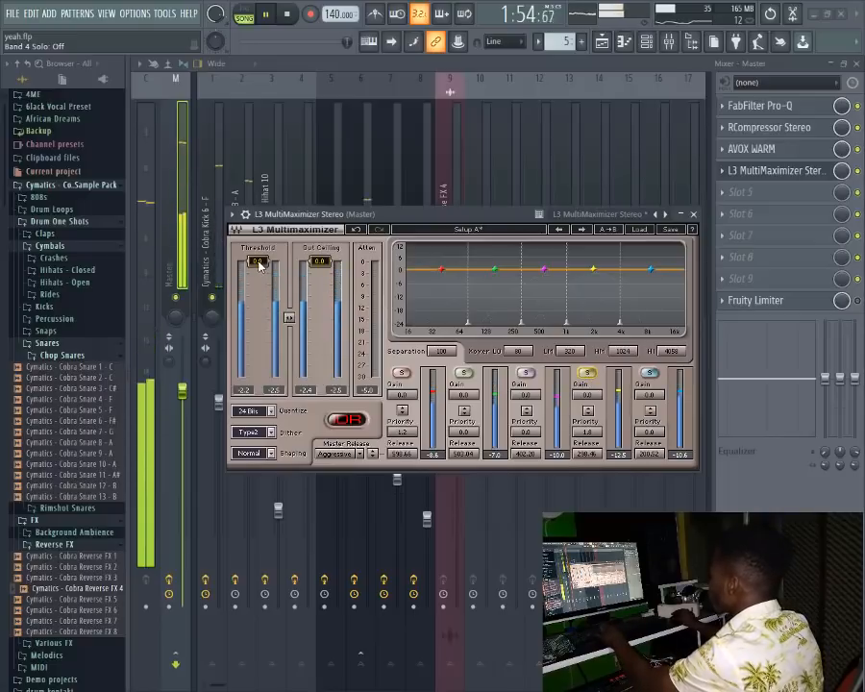
Step: With all bands unsoloed, lower the MultiMaximizer's threshold to -10.0 dB and its out ceiling to -5.0 dB, and close the plugin
{"action": "mouse_move", "coordinate": [257, 262]}
{"action": "left_mouse_down"}
{"action": "mouse_move", "coordinate": [257, 278]}
{"action": "mouse_move", "coordinate": [265, 273]}
{"action": "left_mouse_up"}
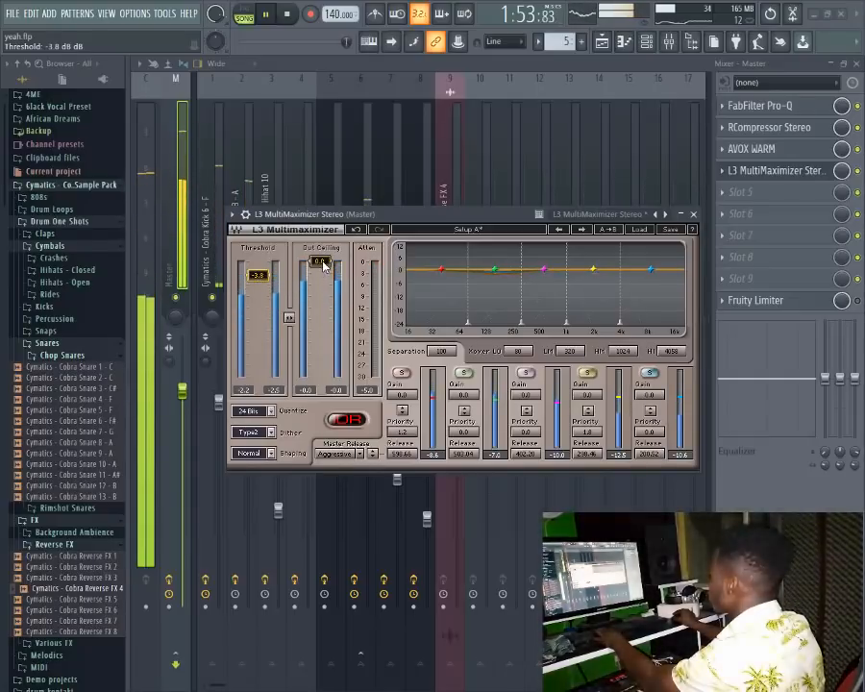
{"action": "left_click_drag", "start_coordinate": [325, 266], "coordinate": [324, 269]}
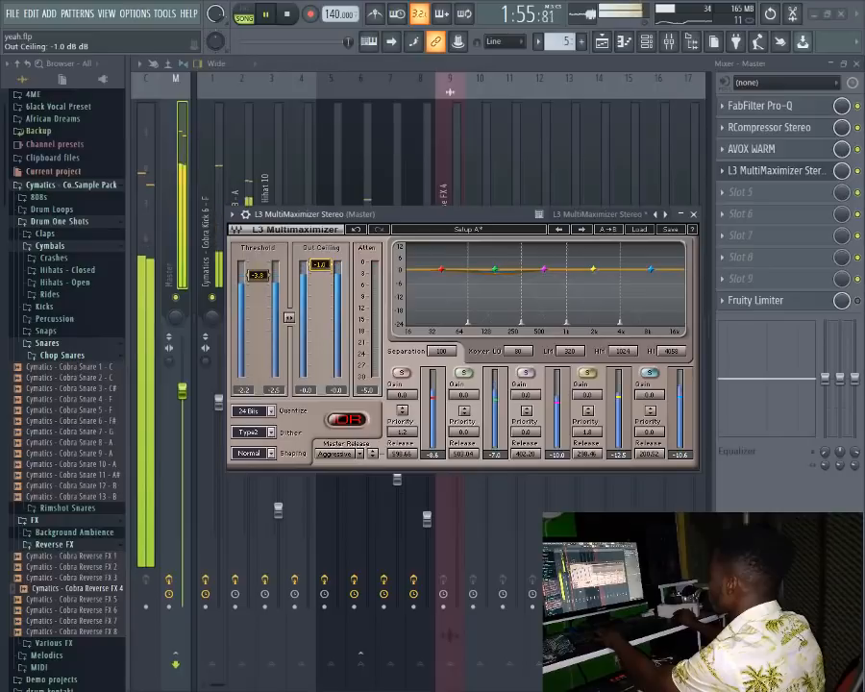
{"action": "left_click_drag", "start_coordinate": [320, 276], "coordinate": [320, 280]}
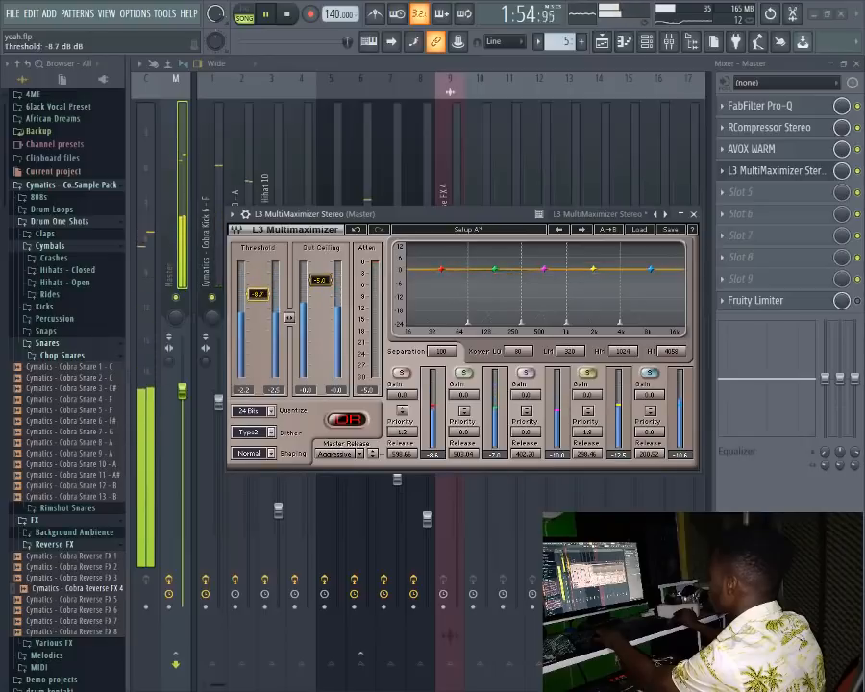
{"action": "left_click_drag", "start_coordinate": [258, 293], "coordinate": [257, 299]}
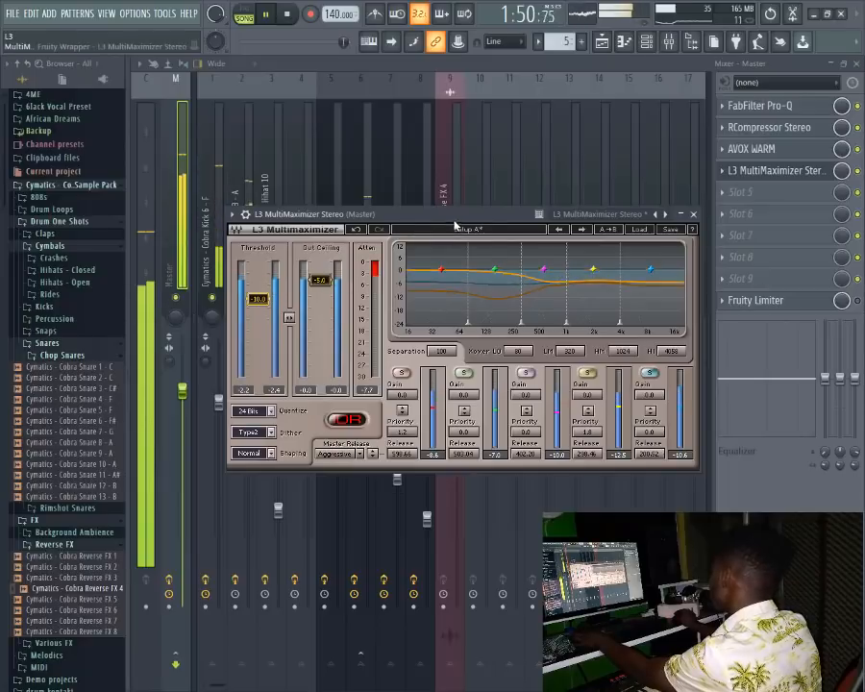
{"action": "left_click", "coordinate": [693, 214]}
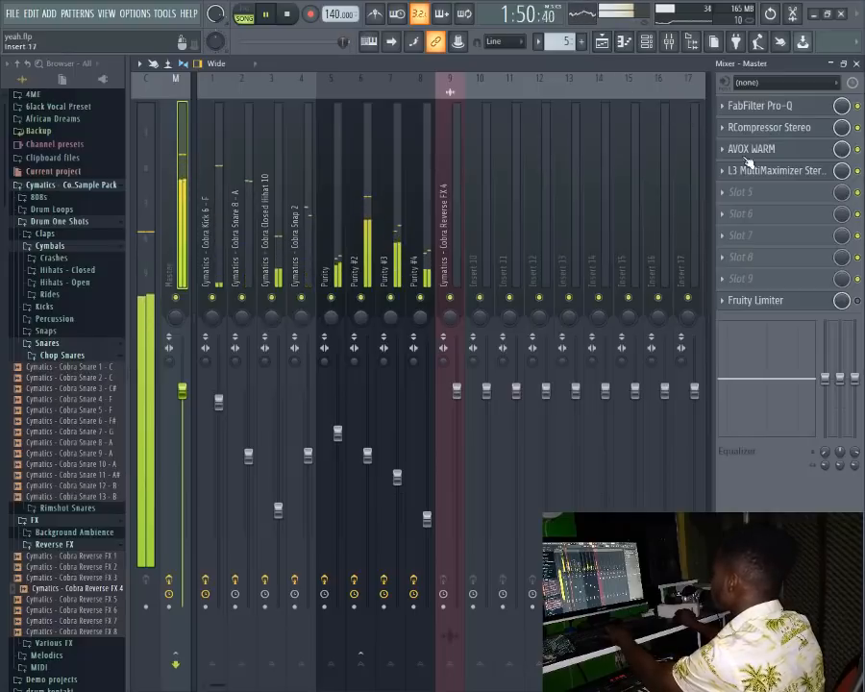
Step: Load L3 UltraMaximizer Stereo into slot 5 of the Master track and apply its Hi Res CD Master preset
{"action": "left_click", "coordinate": [753, 195]}
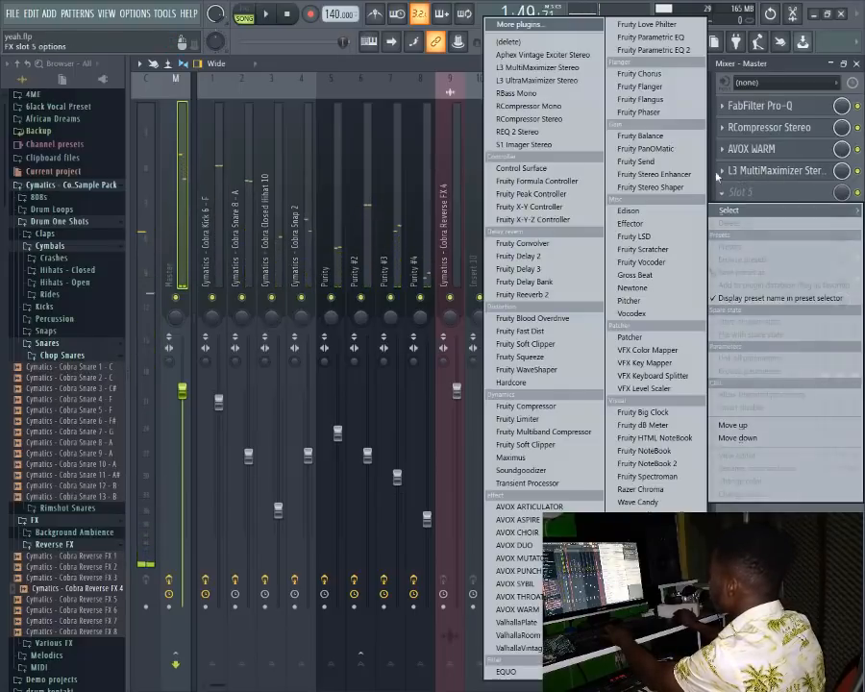
{"action": "left_click", "coordinate": [557, 80]}
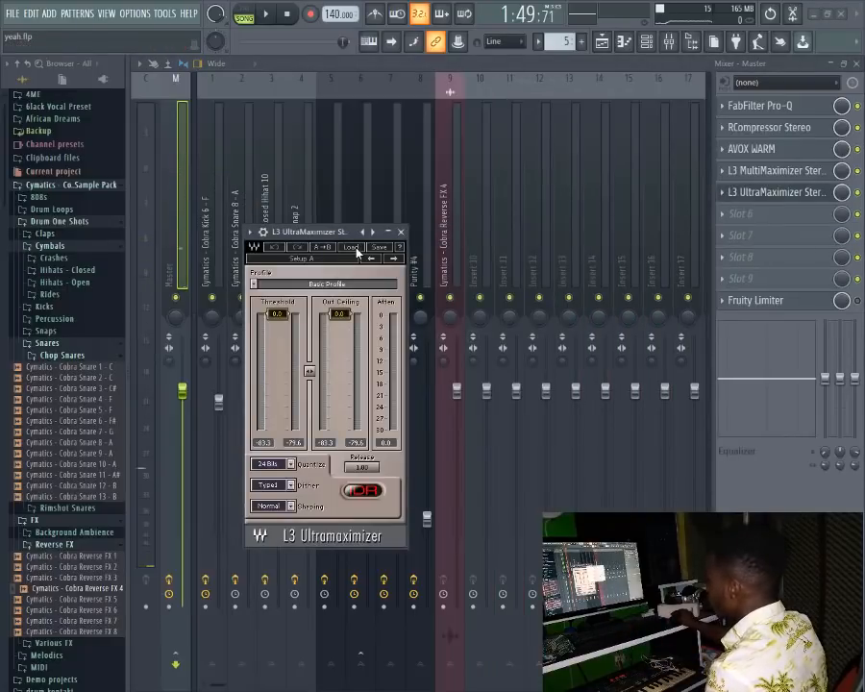
{"action": "left_click", "coordinate": [357, 252]}
{"action": "left_click", "coordinate": [403, 319]}
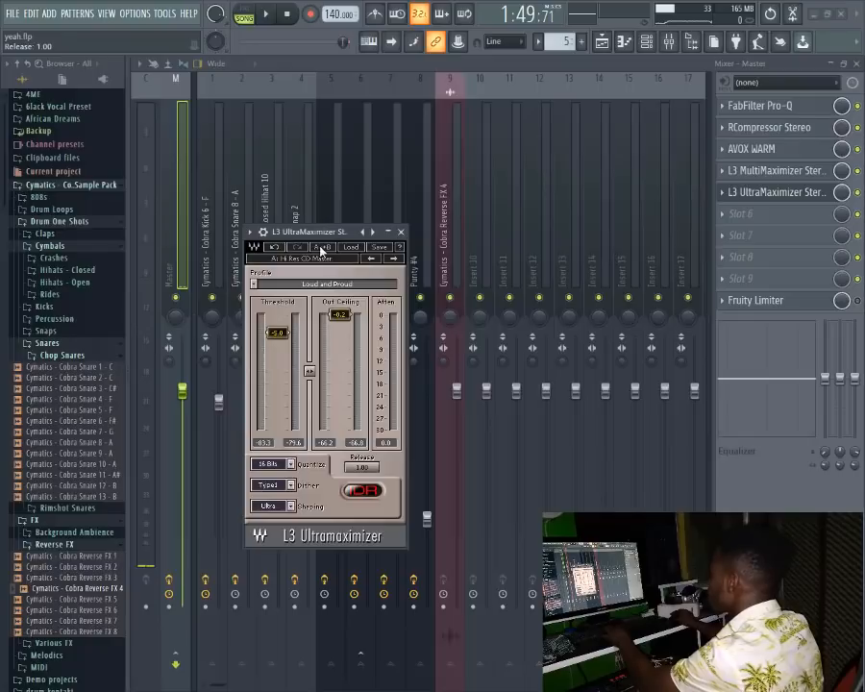
Step: Audition the master through the UltraMaximizer by starting and stopping playback several times, and close the plugin
{"action": "key", "text": "space"}
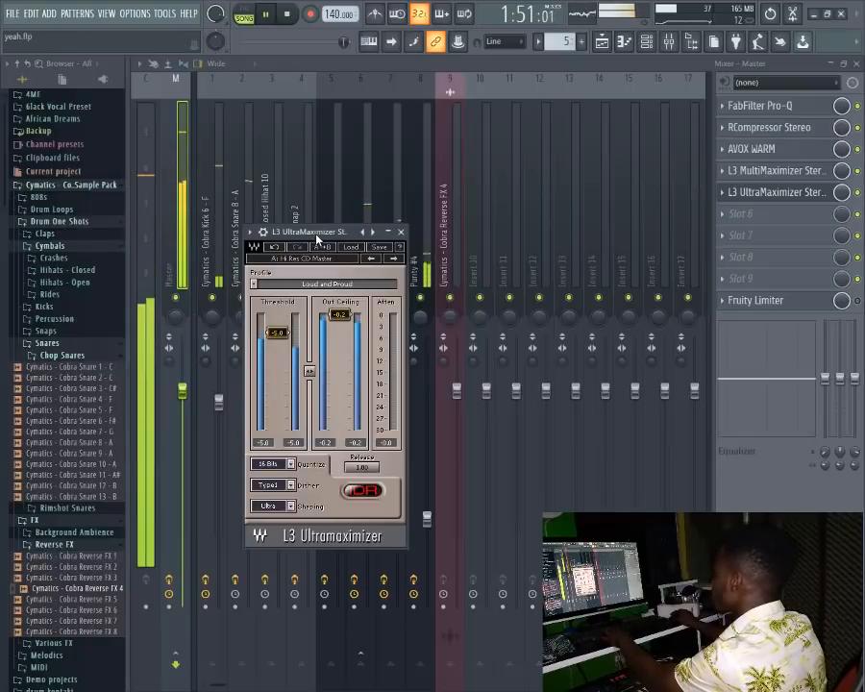
{"action": "key", "text": "space"}
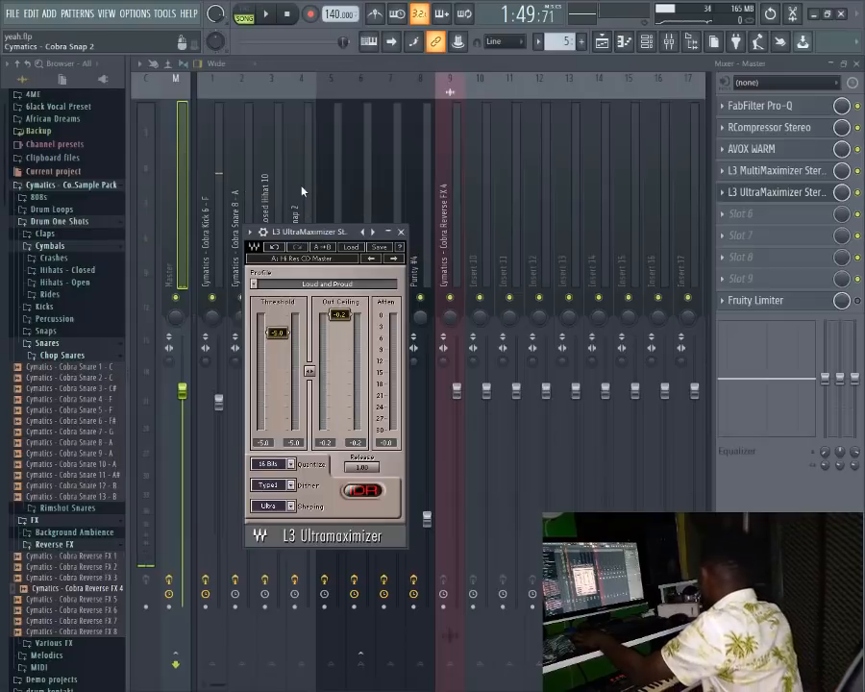
{"action": "key", "text": "space"}
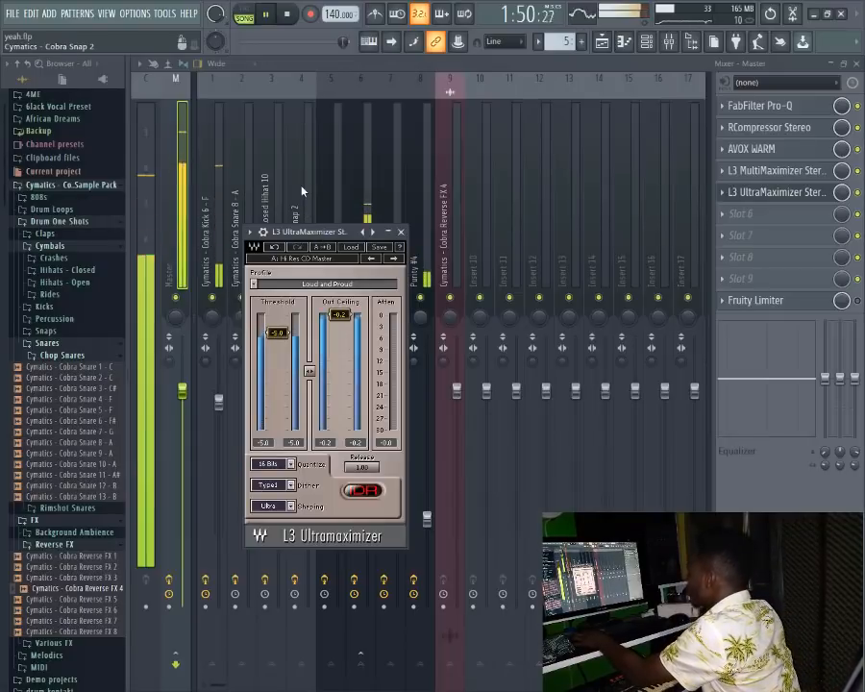
{"action": "key", "text": "space"}
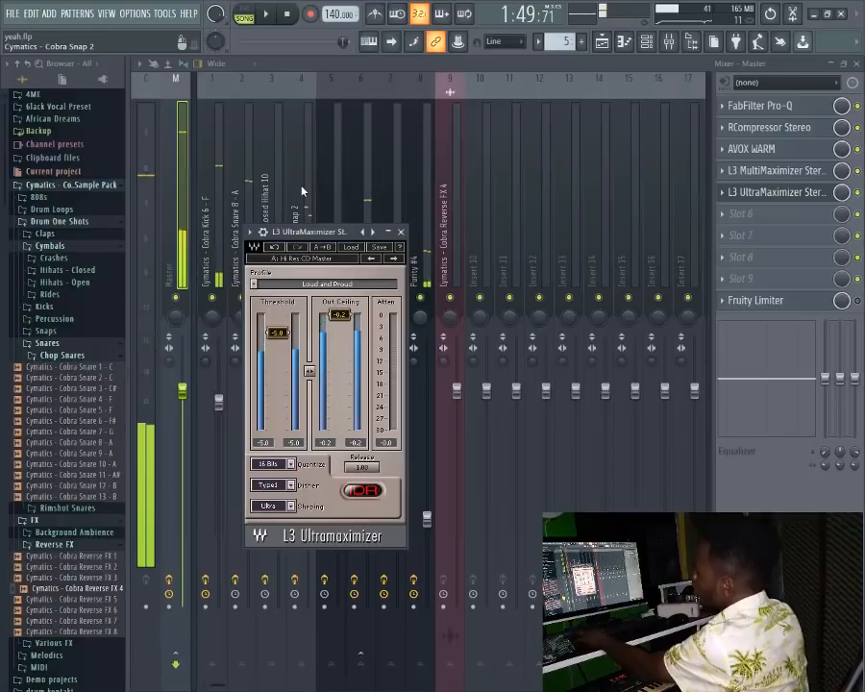
{"action": "key", "text": "space"}
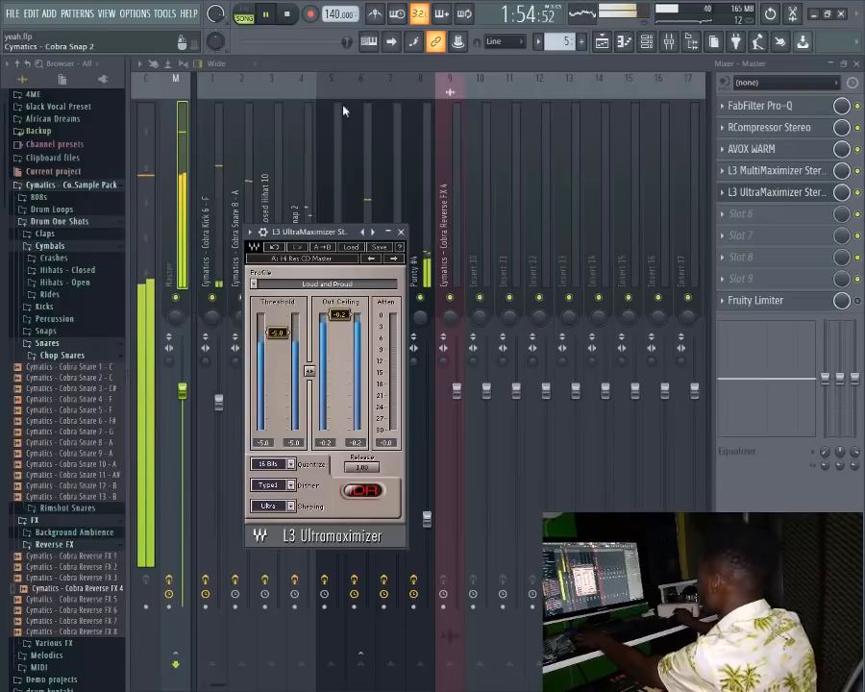
{"action": "left_click", "coordinate": [401, 232]}
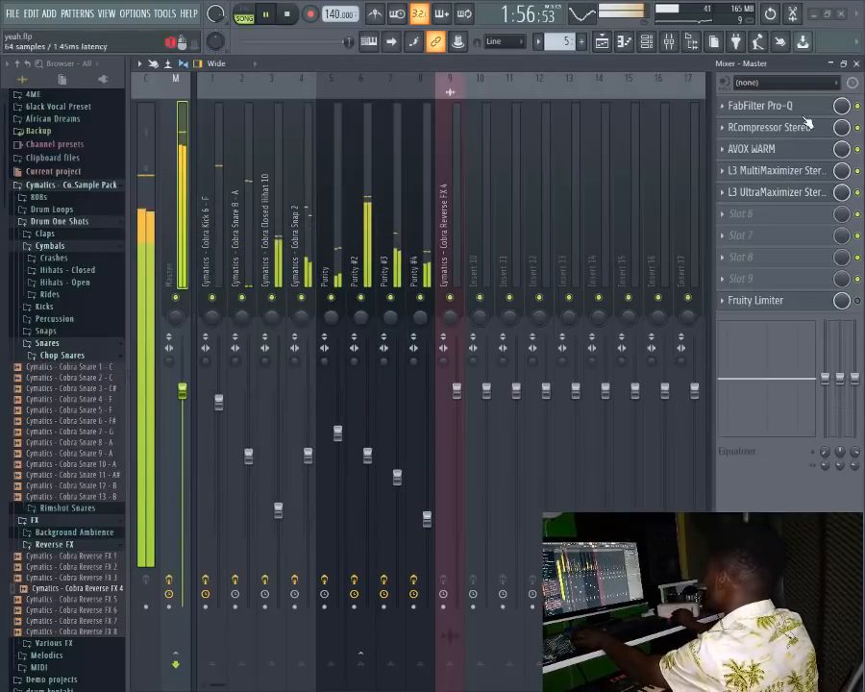
Step: Close the mixer, stop playback and move the playlist's song position to about bar 7
{"action": "left_click", "coordinate": [856, 65]}
{"action": "key", "text": "space"}
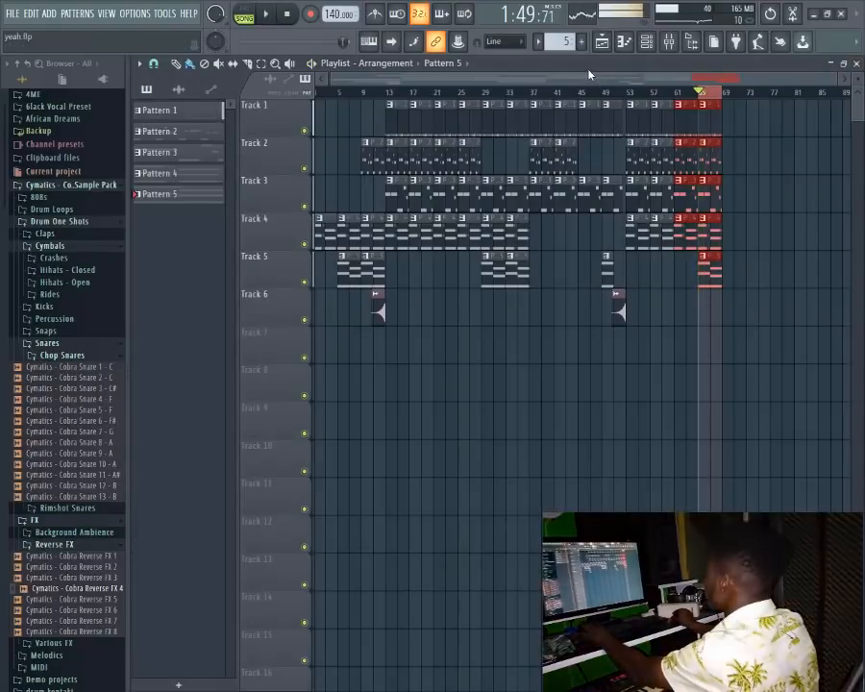
{"action": "left_click", "coordinate": [351, 91]}
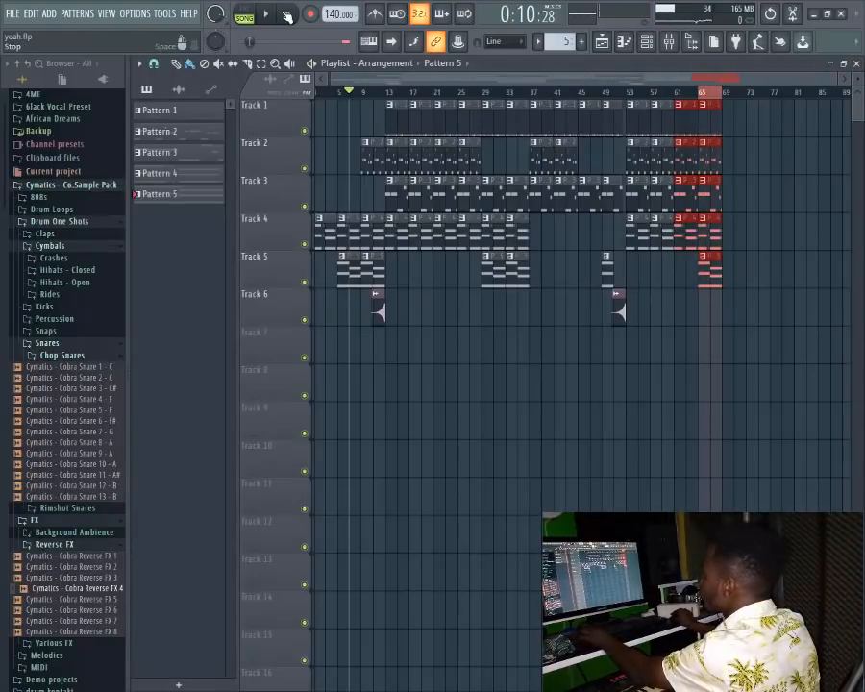
Step: Clear the playlist time selection, return the song position to the start and play the full arrangement
{"action": "left_click", "coordinate": [347, 44]}
{"action": "left_click_drag", "start_coordinate": [368, 81], "coordinate": [351, 80]}
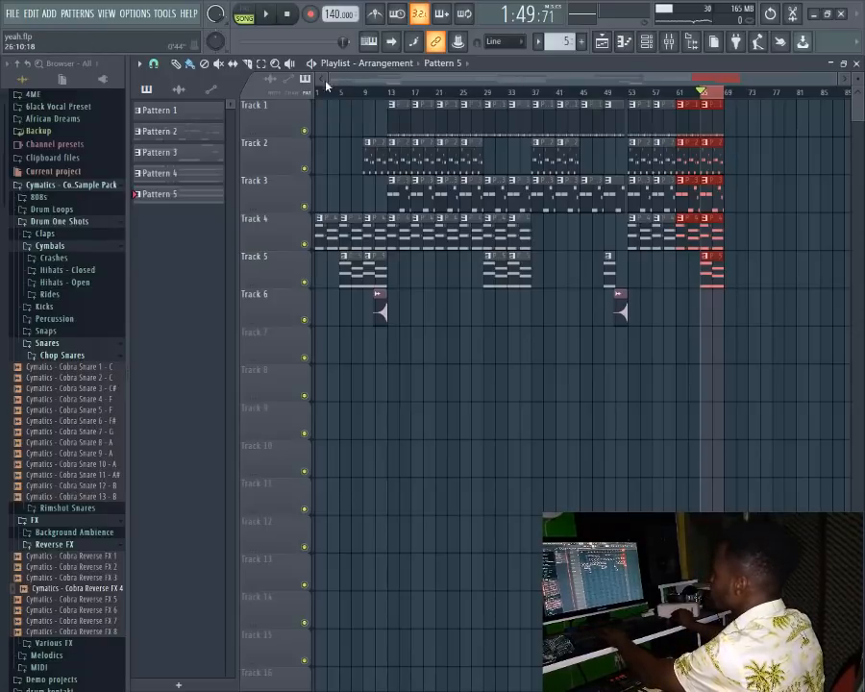
{"action": "double_click", "coordinate": [327, 92]}
{"action": "left_click", "coordinate": [291, 17]}
{"action": "key", "text": "space"}
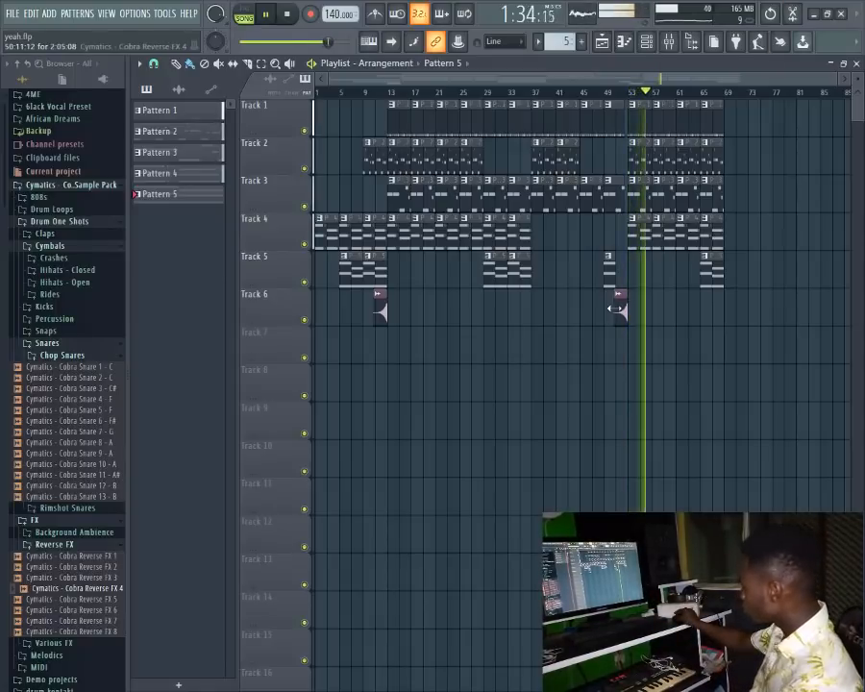
Step: Set the Cymatics Cobra Reverse FX 4 channel volume to 29% (-20.0 dB) and close its settings
{"action": "double_click", "coordinate": [613, 303]}
{"action": "mouse_move", "coordinate": [525, 254]}
{"action": "left_mouse_down"}
{"action": "mouse_move", "coordinate": [525, 297]}
{"action": "mouse_move", "coordinate": [524, 254]}
{"action": "left_mouse_up"}
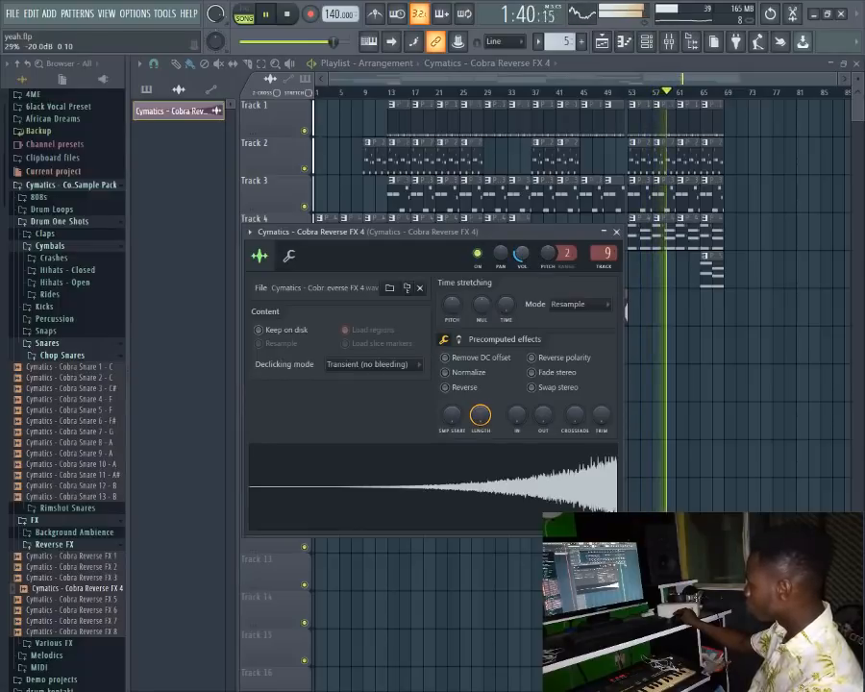
{"action": "left_click", "coordinate": [617, 233]}
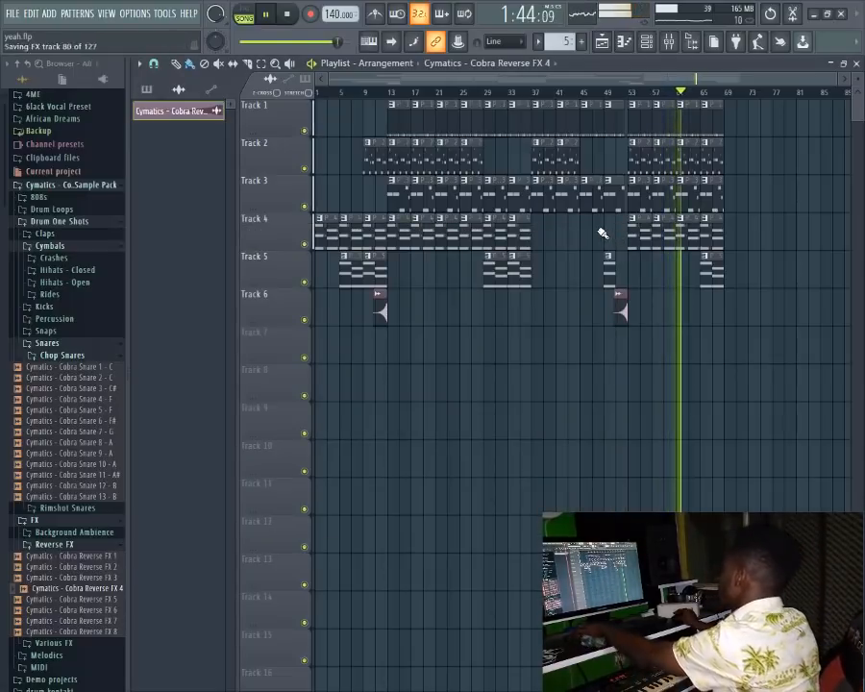
Step: Place another Pattern 5 clip at bar 61 on Track 5 and save the project
{"action": "left_click", "coordinate": [716, 276]}
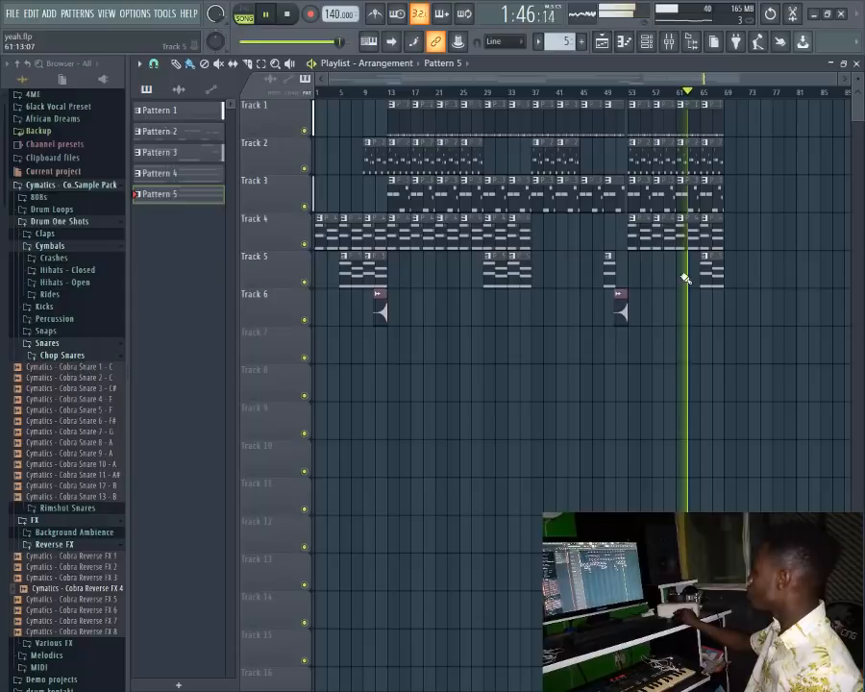
{"action": "left_click", "coordinate": [680, 277]}
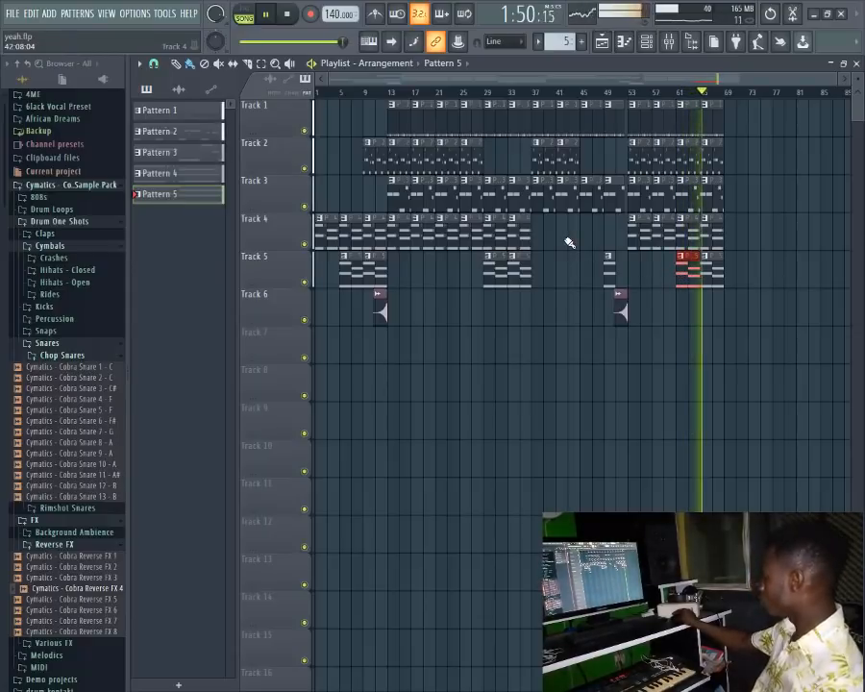
{"action": "left_click", "coordinate": [12, 12]}
{"action": "left_click", "coordinate": [24, 76]}
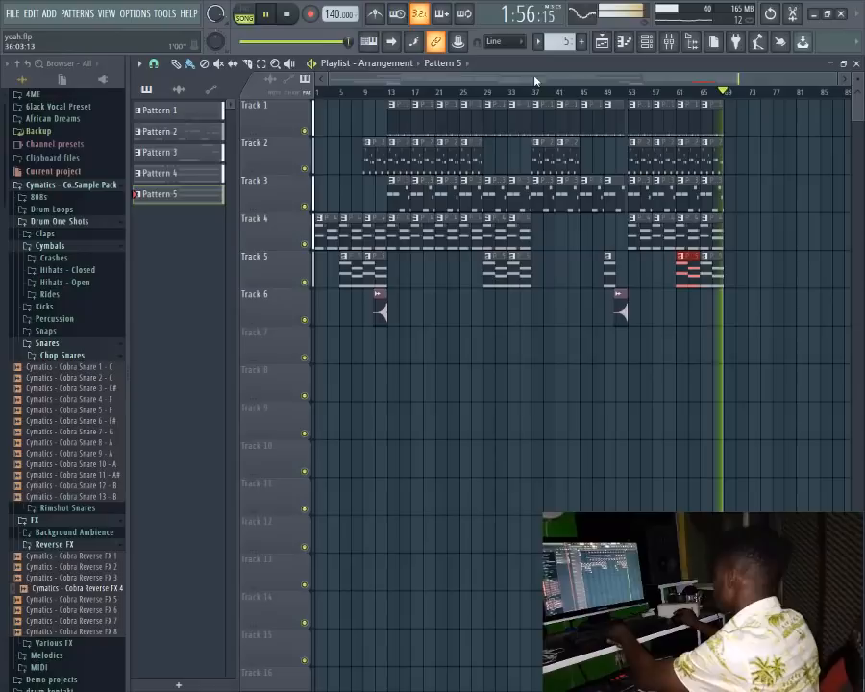
Step: Stop playback, recheck the channel settings of the Reverse FX 4 clip near bar 51, and close them
{"action": "key", "text": "space"}
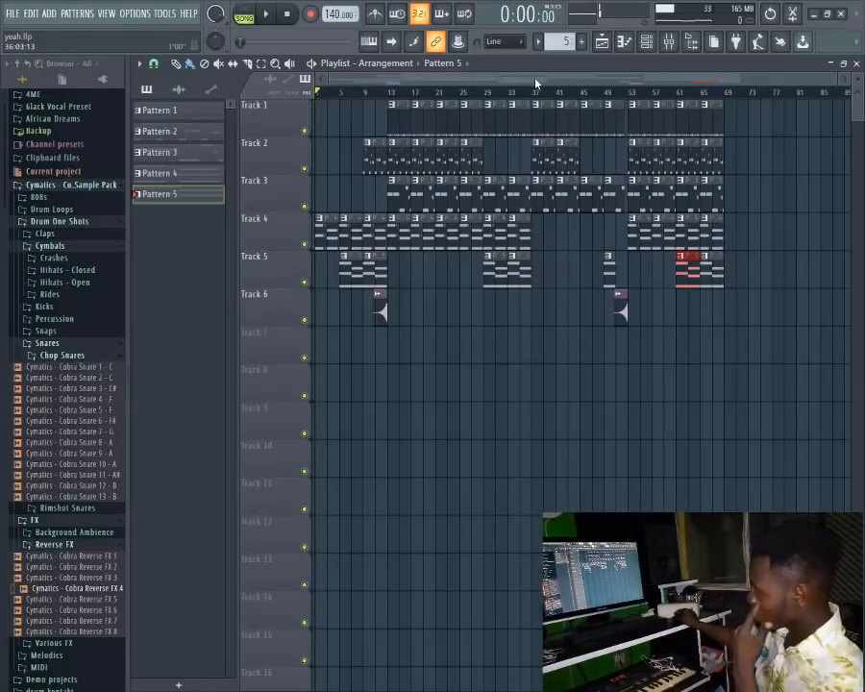
{"action": "double_click", "coordinate": [619, 312]}
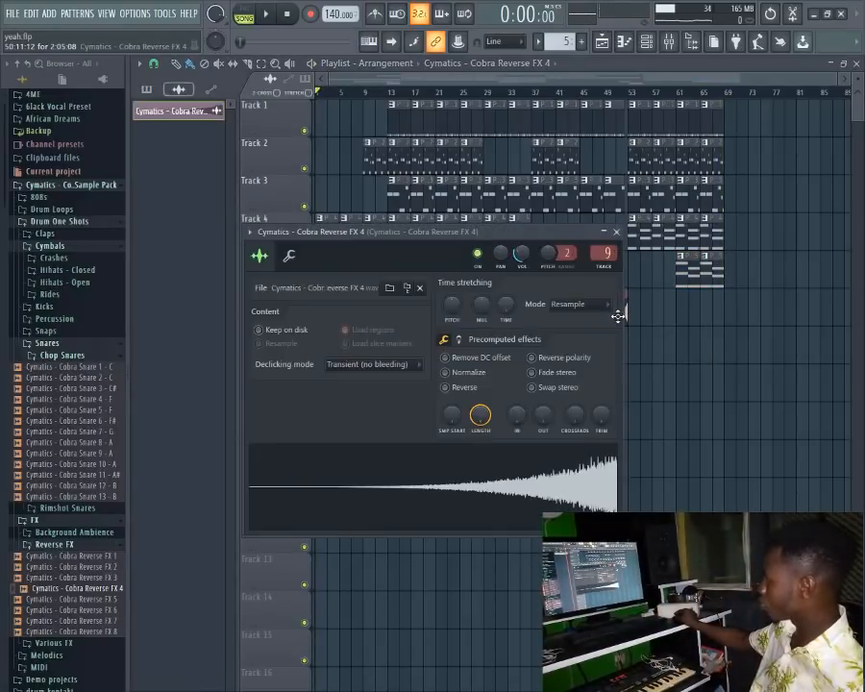
{"action": "left_click", "coordinate": [617, 233]}
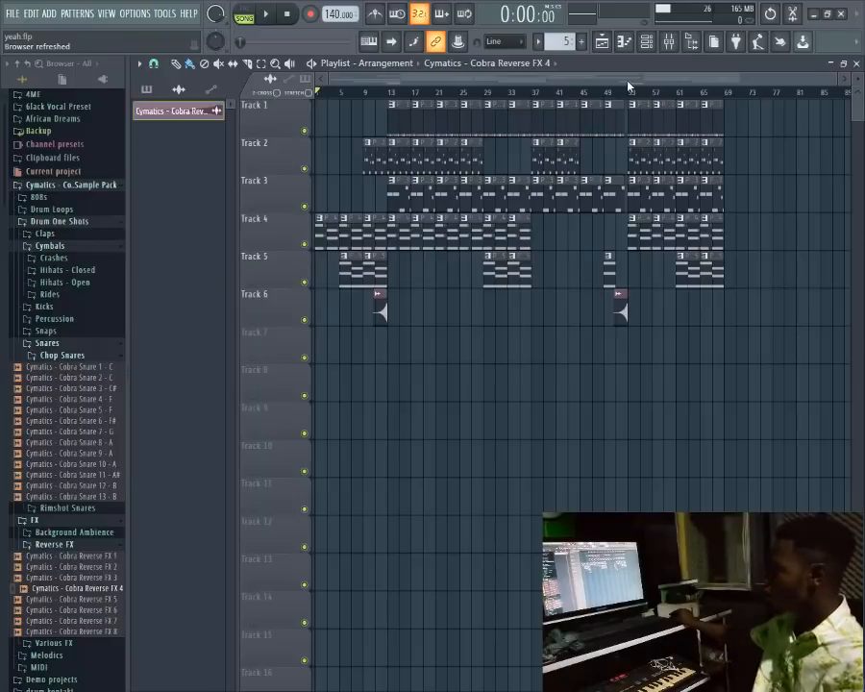
Step: Solo the Purity #4 mixer track while playing the song, and load Fruity Convolver into its slot 3
{"action": "left_click", "coordinate": [268, 16]}
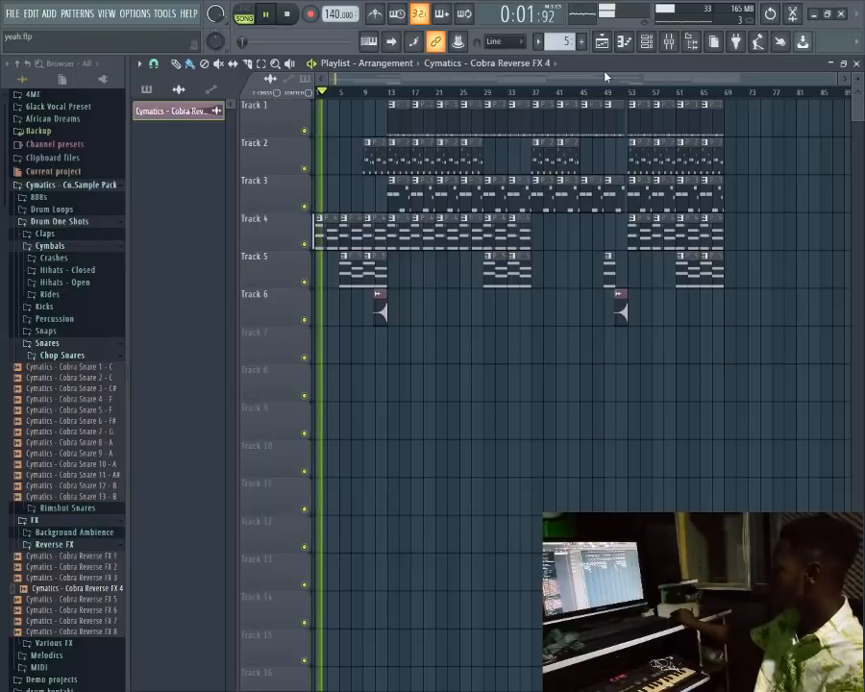
{"action": "left_click", "coordinate": [669, 42]}
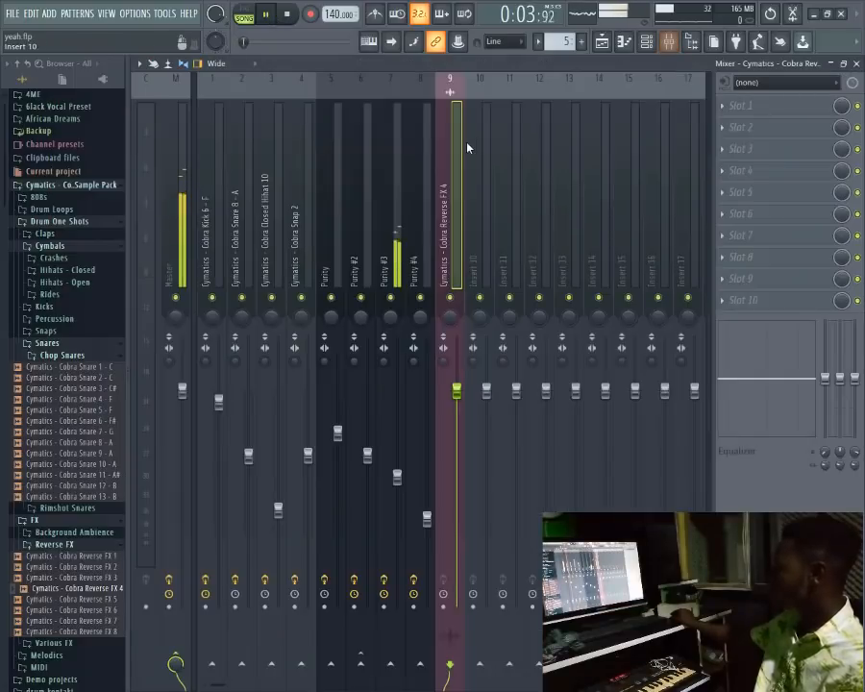
{"action": "left_click", "coordinate": [402, 197]}
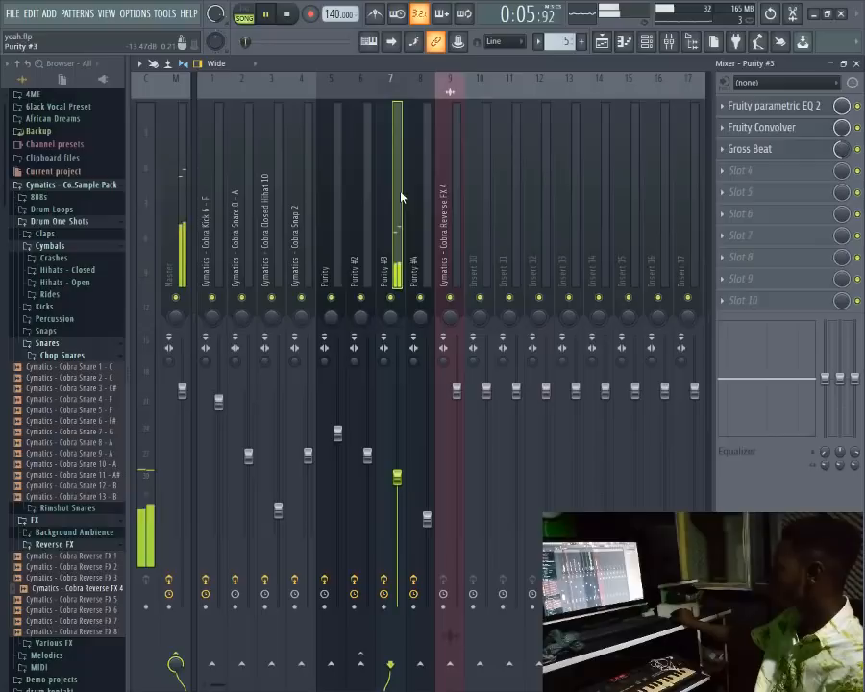
{"action": "left_click", "coordinate": [423, 275]}
{"action": "key", "text": "space"}
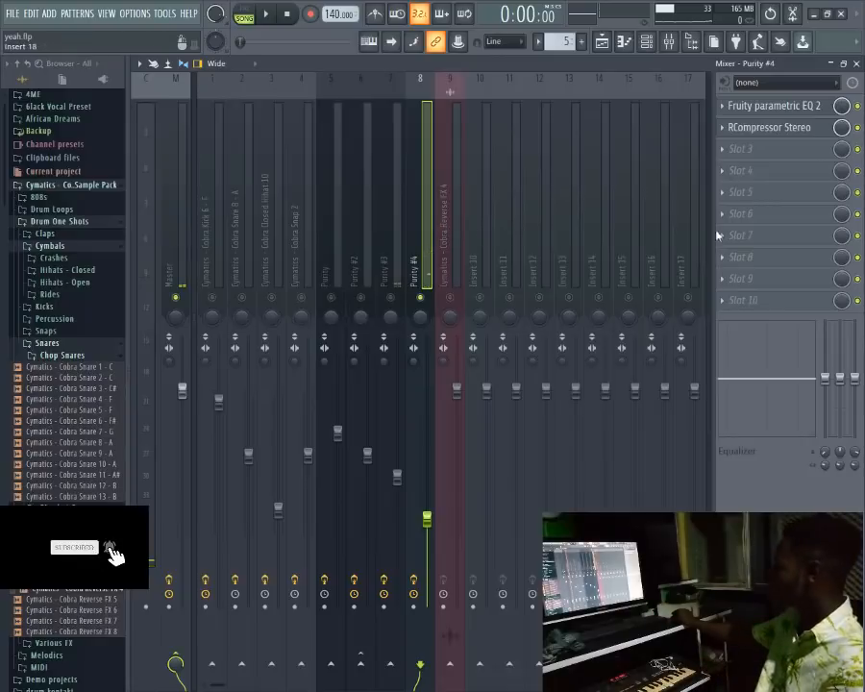
{"action": "left_click", "coordinate": [760, 150]}
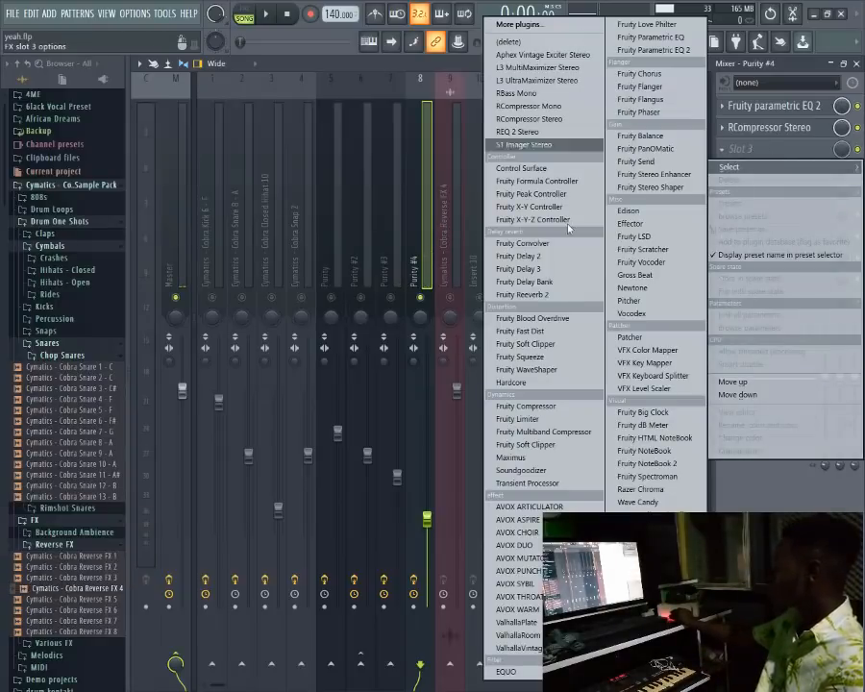
{"action": "left_click", "coordinate": [554, 243]}
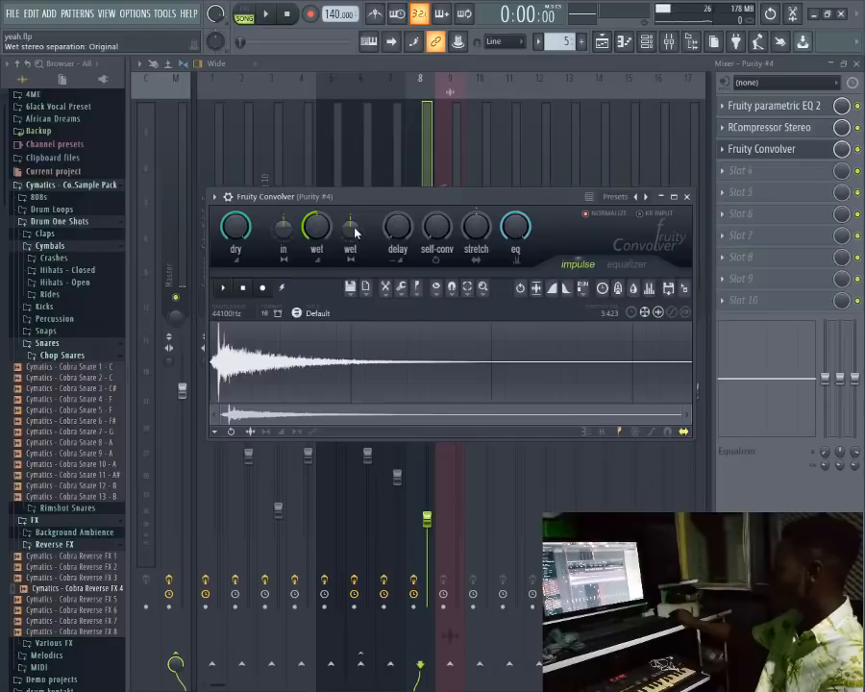
Step: Play Pattern 5 on its own in pattern mode and return to the Purity #4 mixer track
{"action": "key", "text": "F5"}
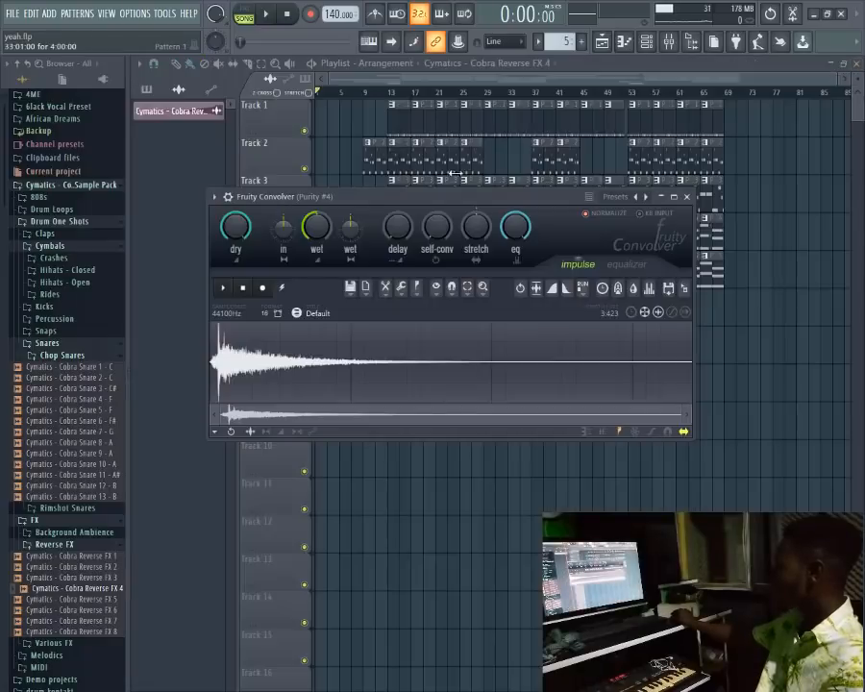
{"action": "left_click", "coordinate": [459, 73]}
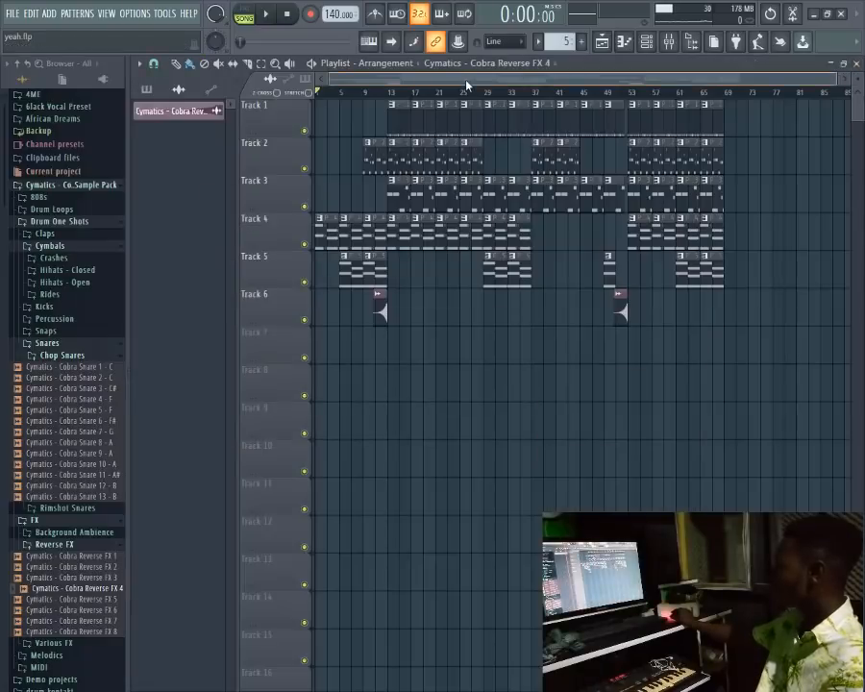
{"action": "left_click", "coordinate": [363, 270]}
{"action": "left_click", "coordinate": [650, 43]}
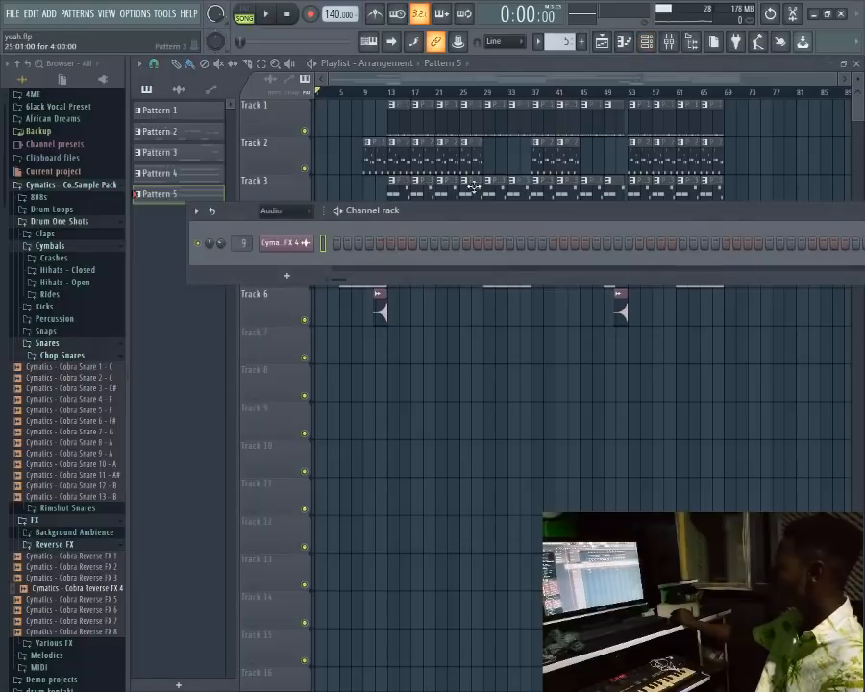
{"action": "key", "text": "space"}
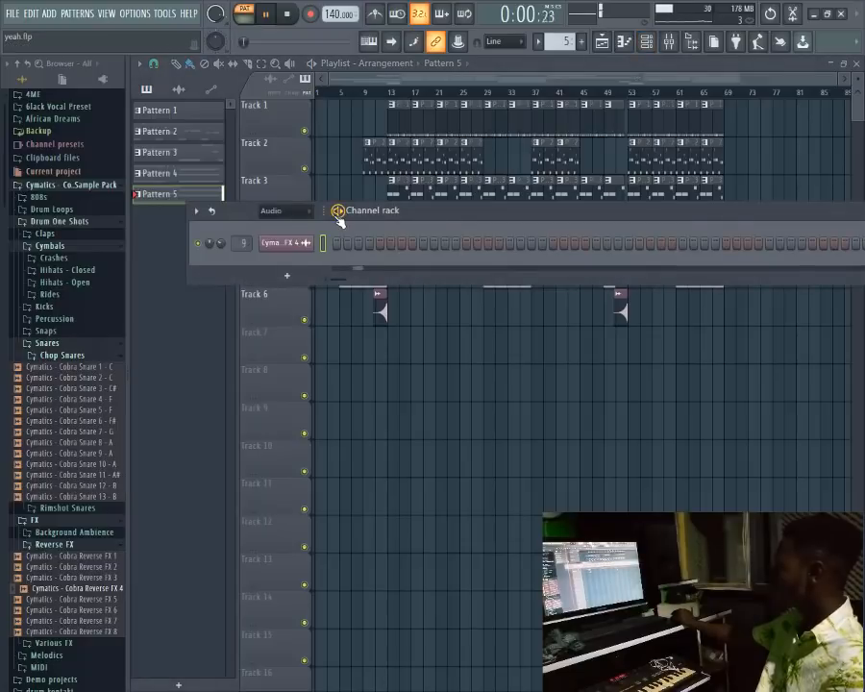
{"action": "left_click", "coordinate": [646, 41]}
{"action": "left_click", "coordinate": [669, 42]}
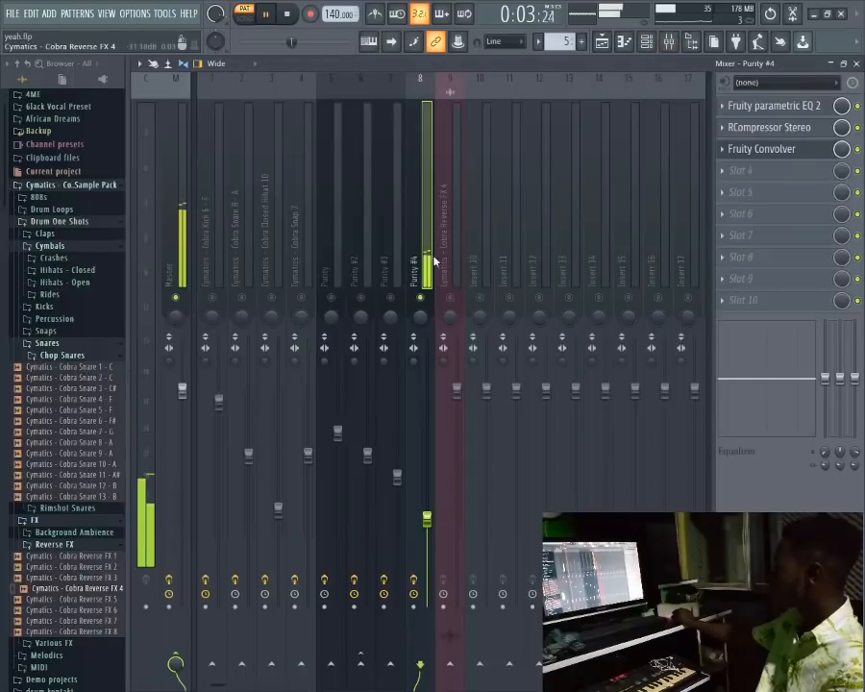
Step: Lower the wet level of Fruity Convolver on Purity #4, save the project and stop playback
{"action": "left_click", "coordinate": [783, 150]}
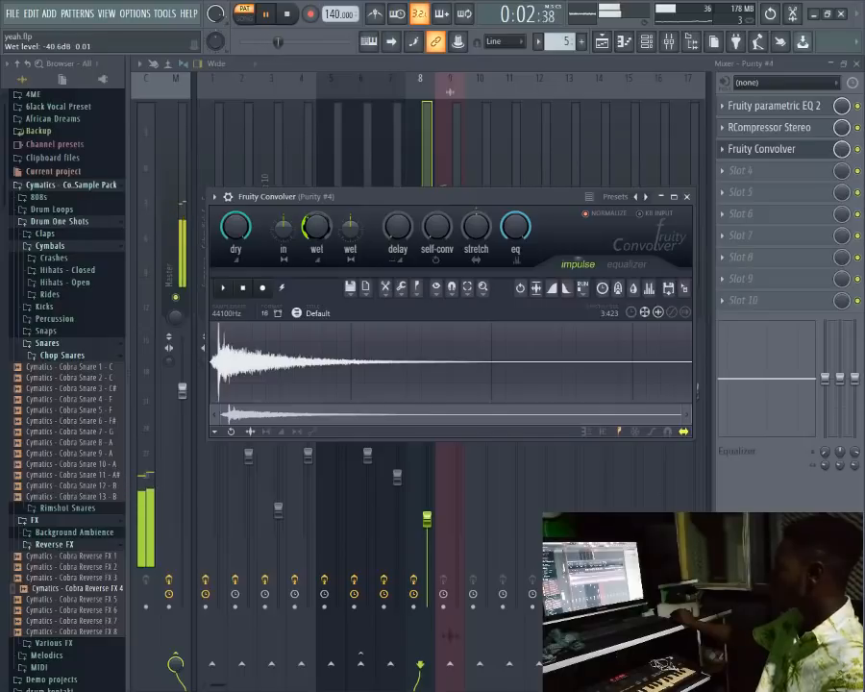
{"action": "left_click", "coordinate": [687, 197]}
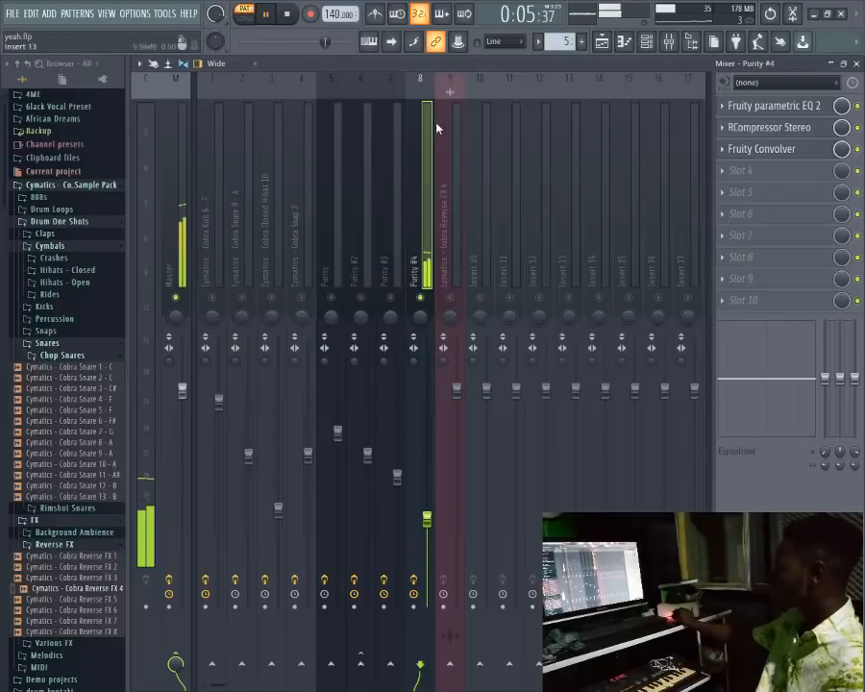
{"action": "left_click", "coordinate": [5, 13]}
{"action": "left_click", "coordinate": [27, 77]}
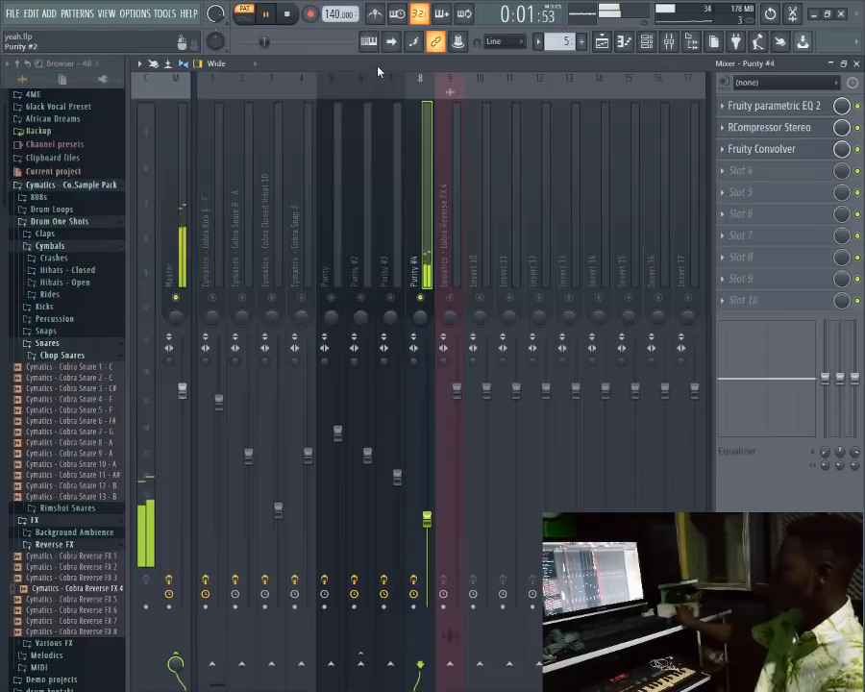
{"action": "key", "text": "space"}
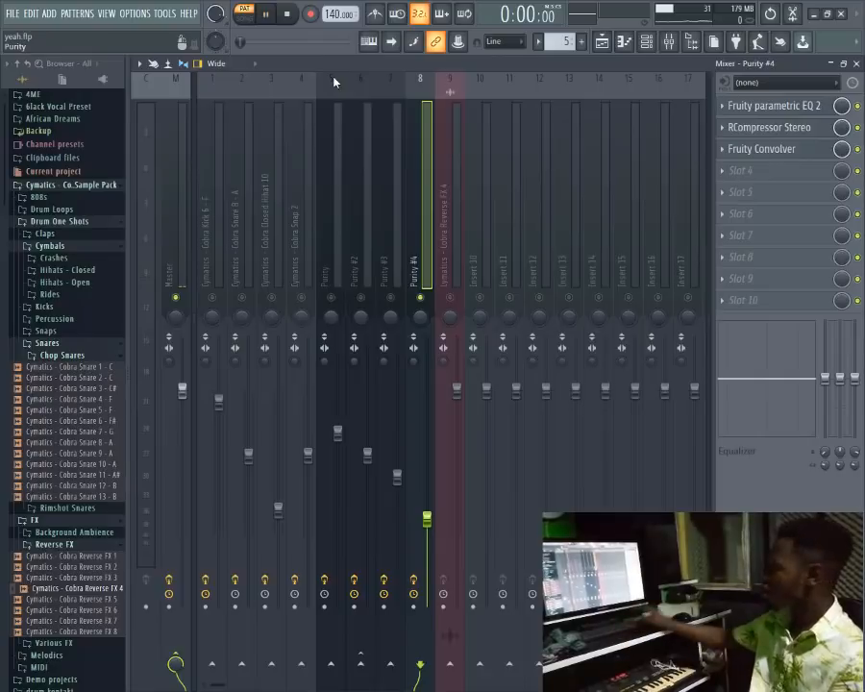
Step: Cut the reverb's lows below about 200 Hz with a curved rise in Fruity Convolver's equalizer, audition it and close the plugin
{"action": "key", "text": "space"}
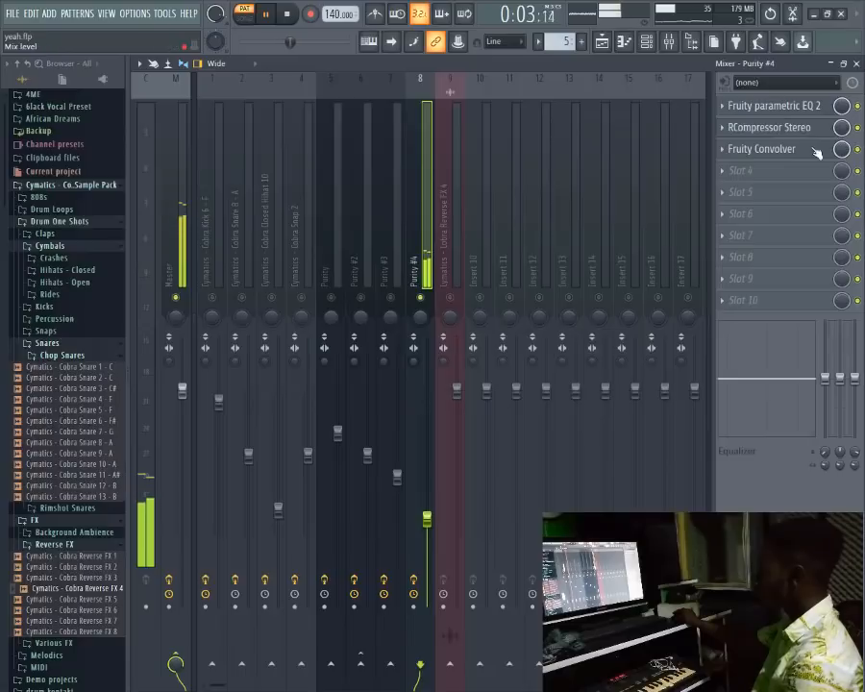
{"action": "left_click", "coordinate": [788, 149]}
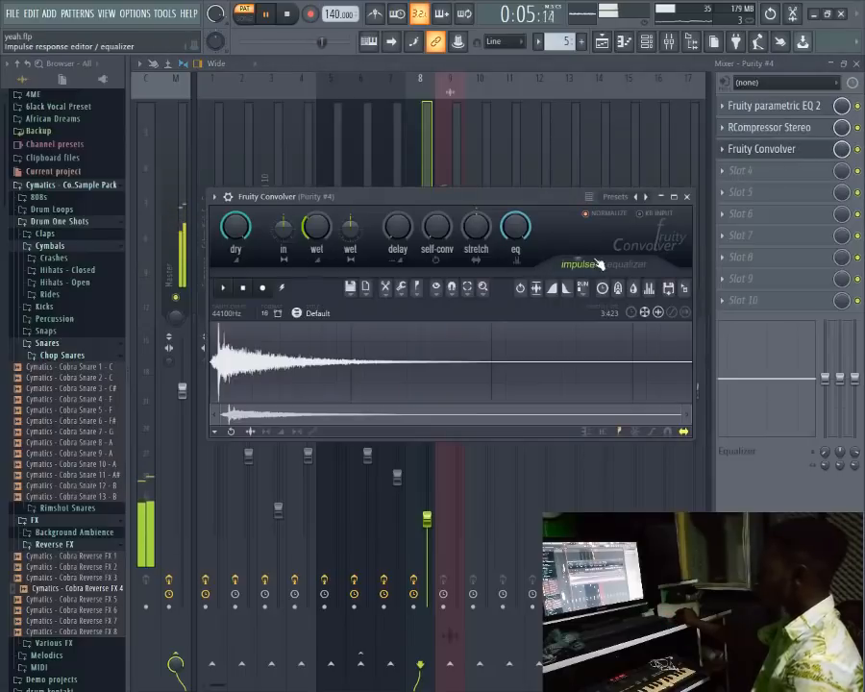
{"action": "left_click", "coordinate": [629, 269]}
{"action": "key", "text": "space"}
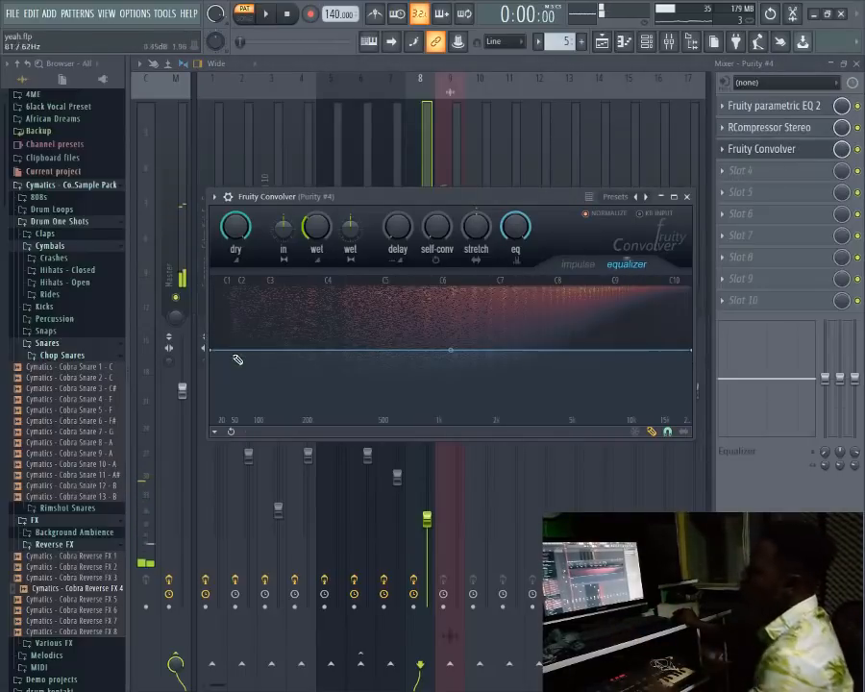
{"action": "left_click_drag", "start_coordinate": [209, 350], "coordinate": [322, 469]}
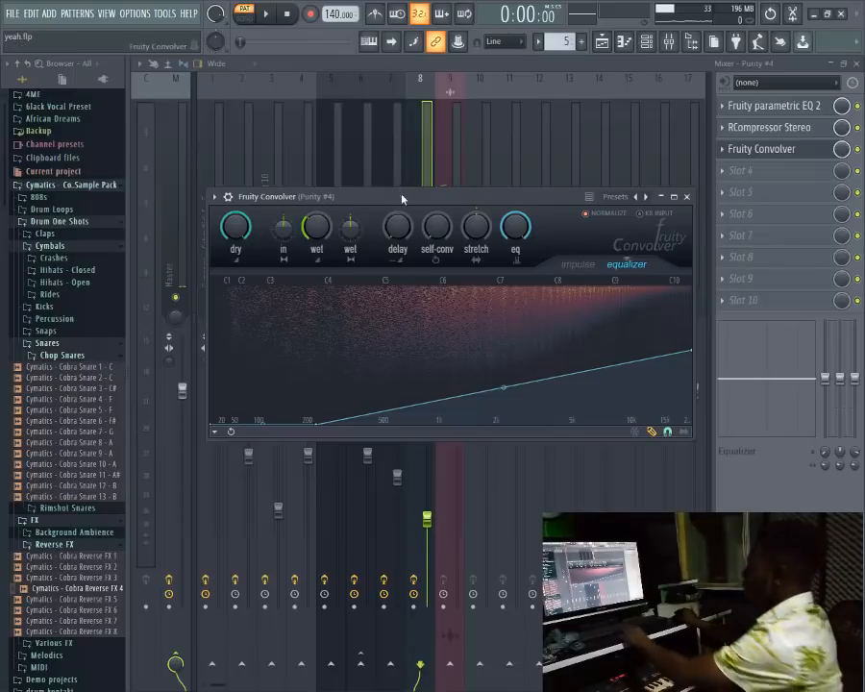
{"action": "key", "text": "space"}
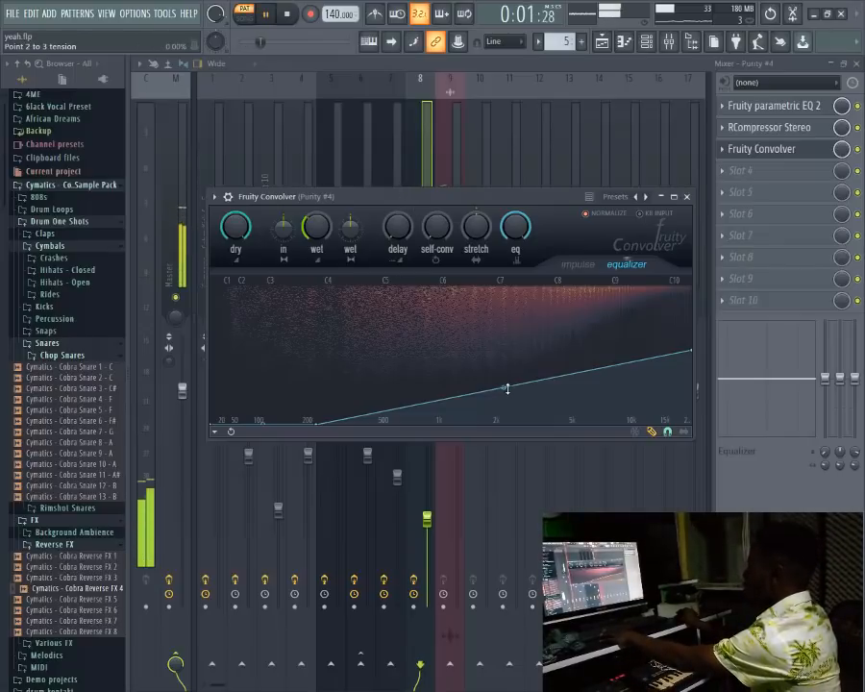
{"action": "left_click_drag", "start_coordinate": [506, 388], "coordinate": [506, 342]}
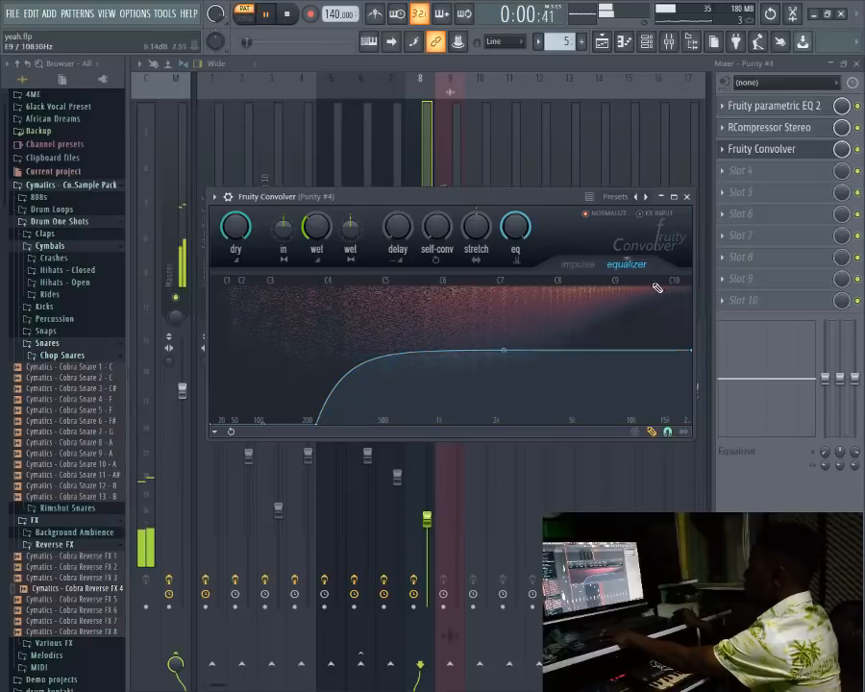
{"action": "left_click", "coordinate": [686, 196]}
Step: Raise the Purity #4 fader to 43% (-14.9 dB) and play the song with Purity #3 unmuted as well
{"action": "left_click_drag", "start_coordinate": [427, 519], "coordinate": [427, 514]}
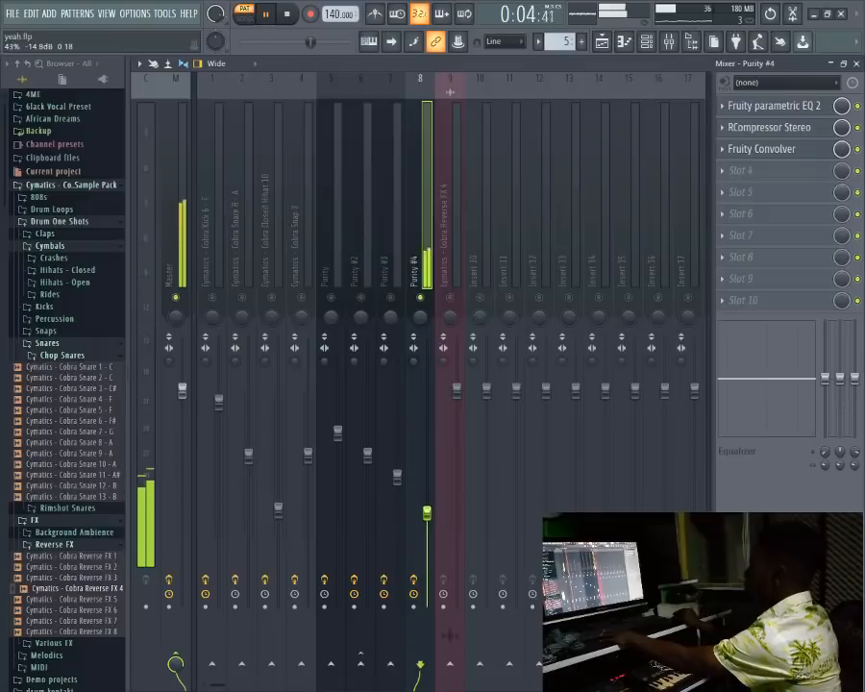
{"action": "key", "text": "space"}
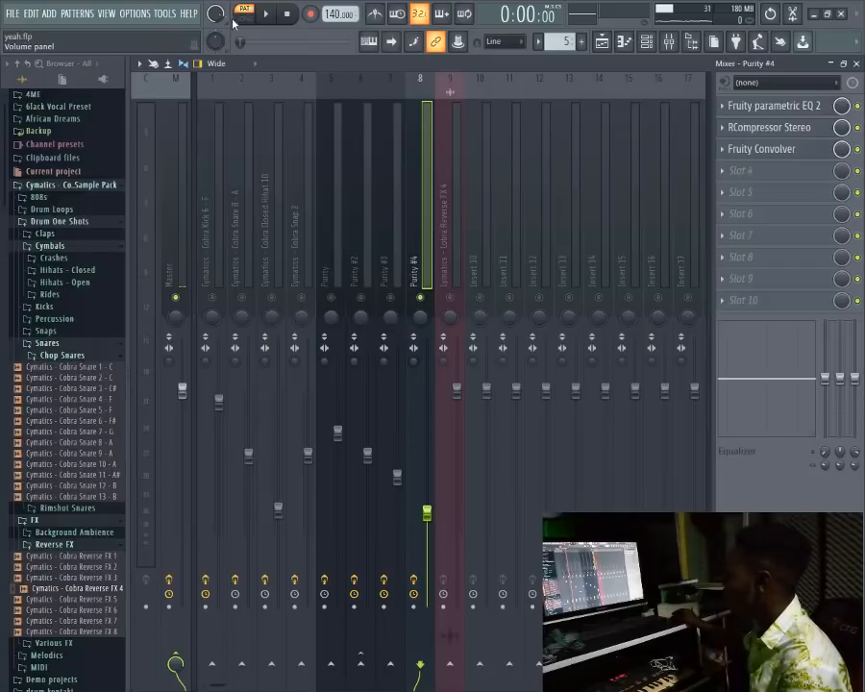
{"action": "key", "text": "space"}
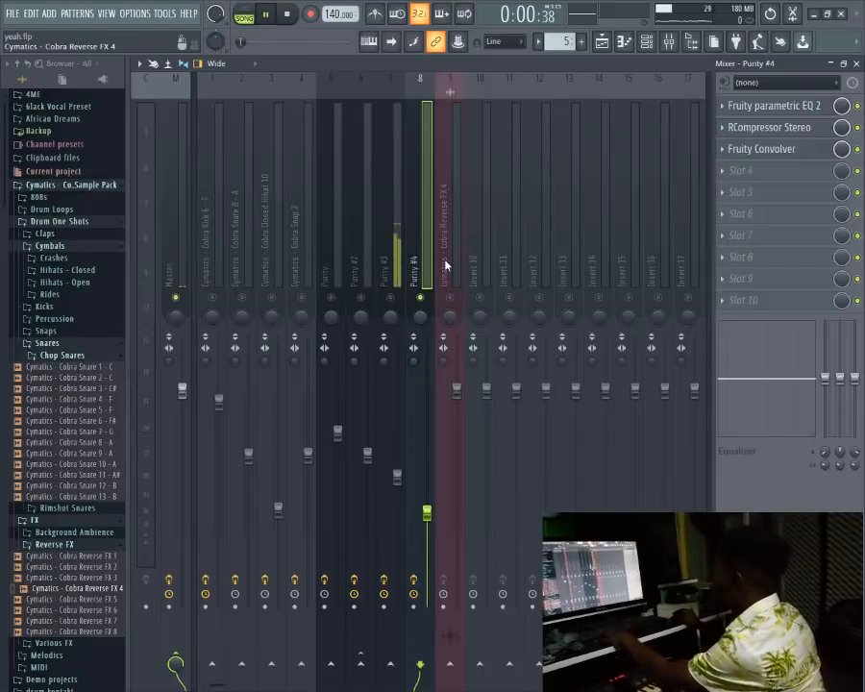
{"action": "left_click", "coordinate": [397, 269]}
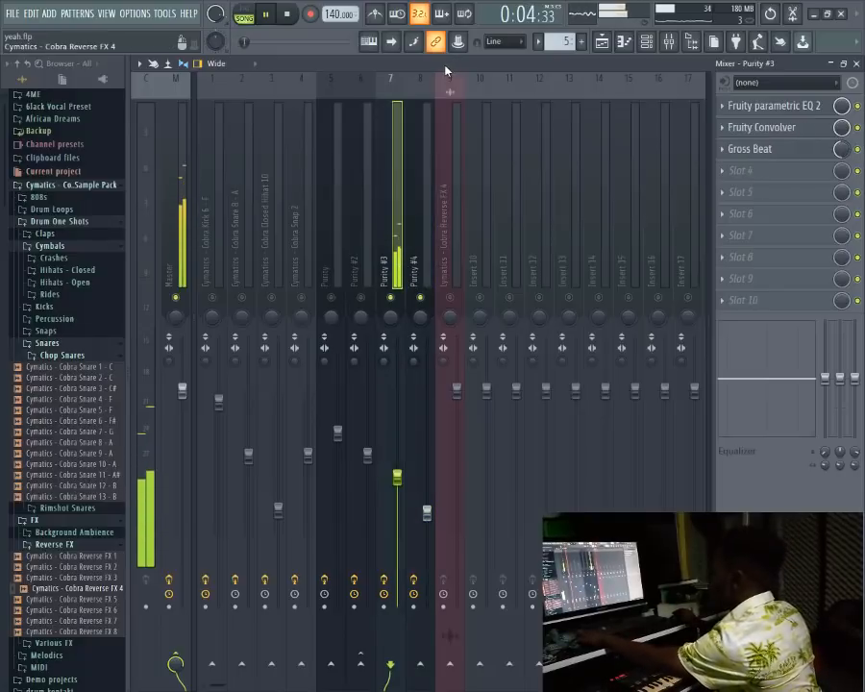
Step: Pan the Purity mixer track 30% left and play the song with all the mixer tracks unmuted
{"action": "left_click", "coordinate": [429, 514]}
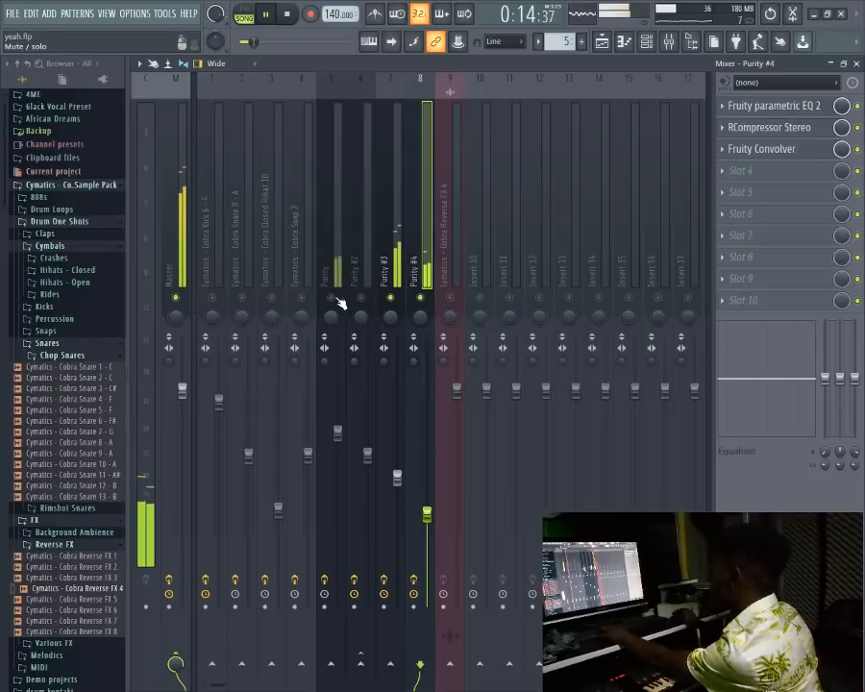
{"action": "left_click", "coordinate": [336, 273]}
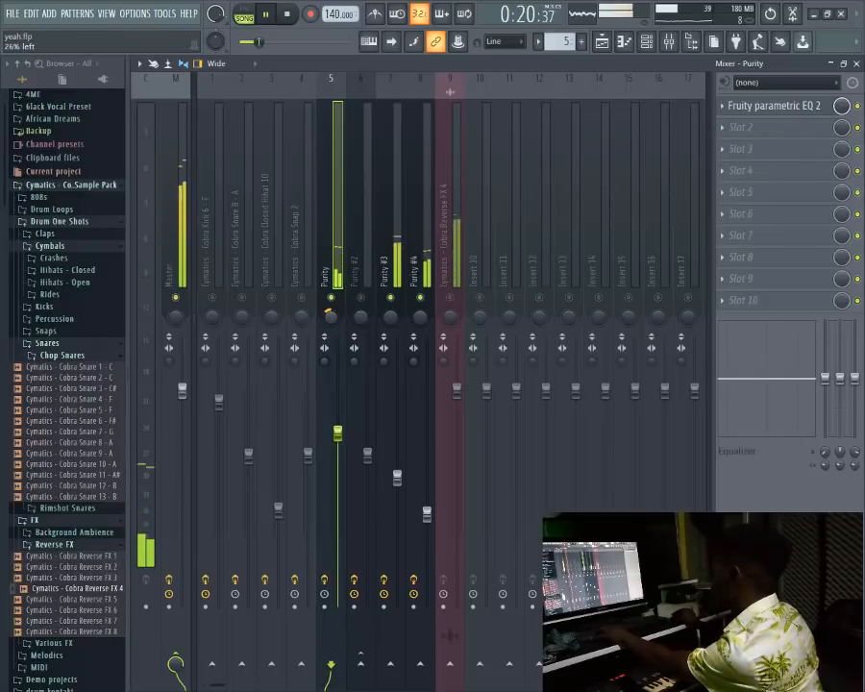
{"action": "left_click_drag", "start_coordinate": [330, 316], "coordinate": [331, 321]}
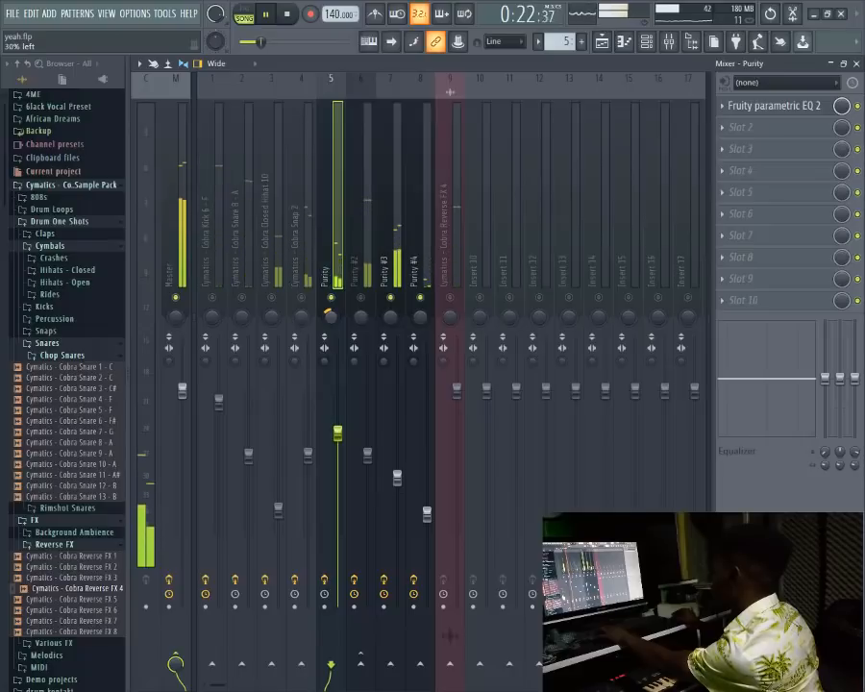
{"action": "left_click", "coordinate": [388, 269]}
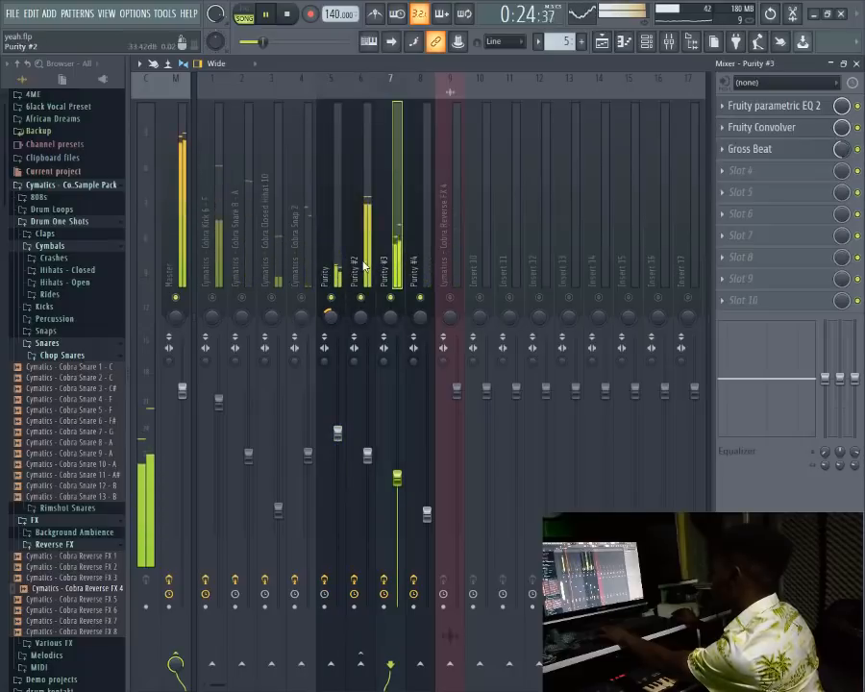
{"action": "left_click", "coordinate": [363, 267]}
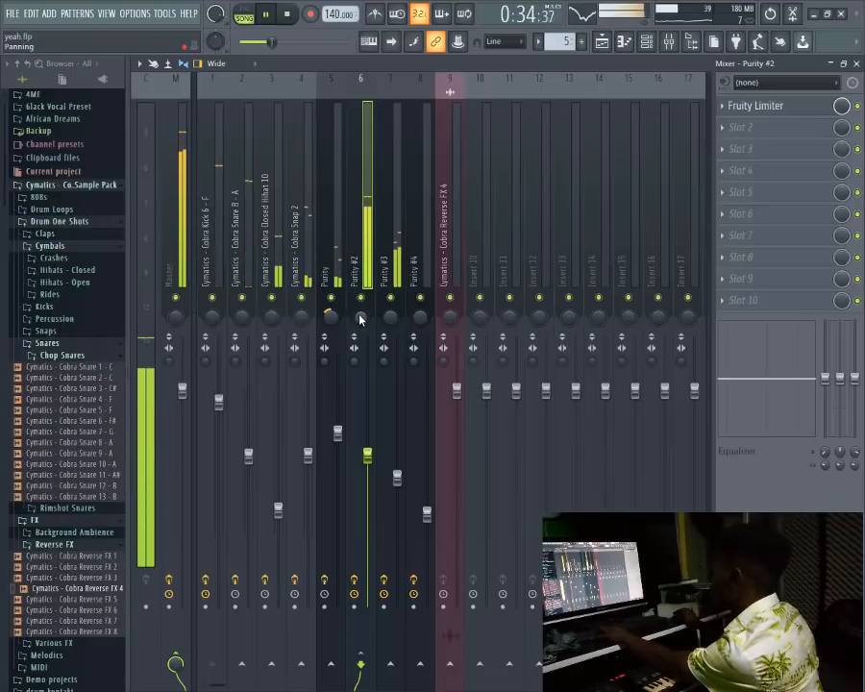
Step: Select the Cobra Snare 8 - A mixer track and play Pattern 1 on its own in pattern mode
{"action": "left_click", "coordinate": [250, 269]}
{"action": "key", "text": "space"}
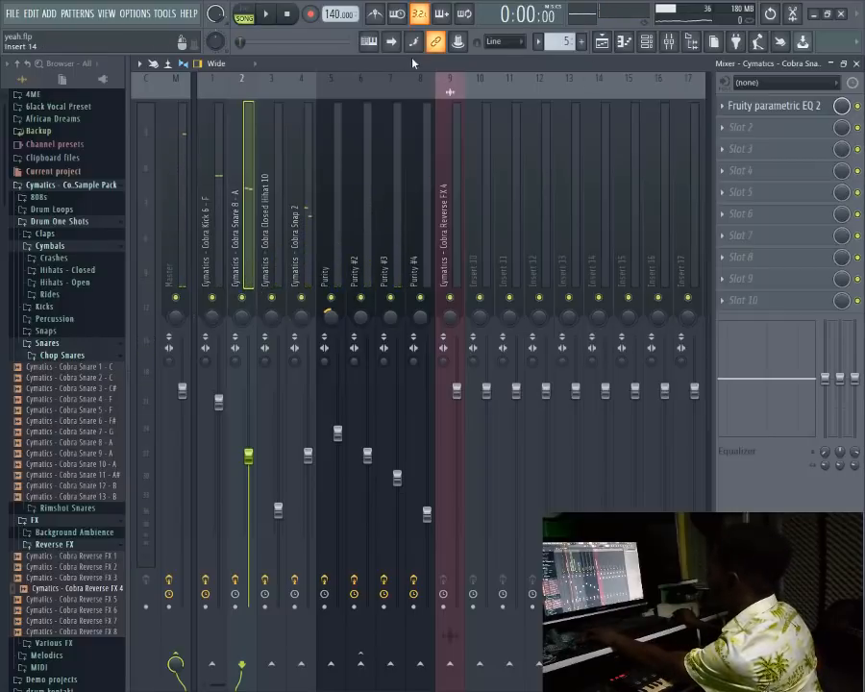
{"action": "left_click_drag", "start_coordinate": [544, 42], "coordinate": [544, 59]}
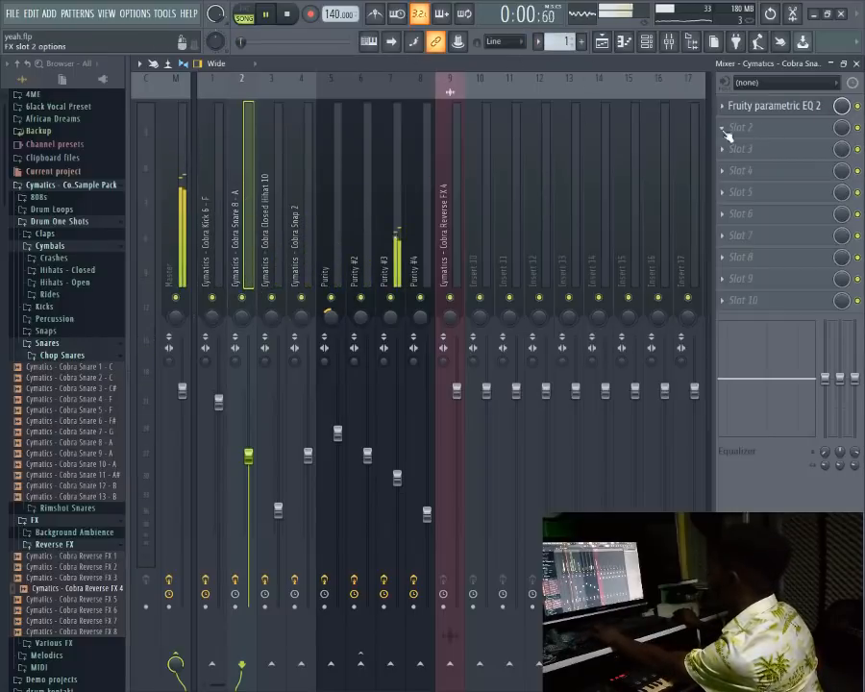
{"action": "left_click", "coordinate": [244, 14]}
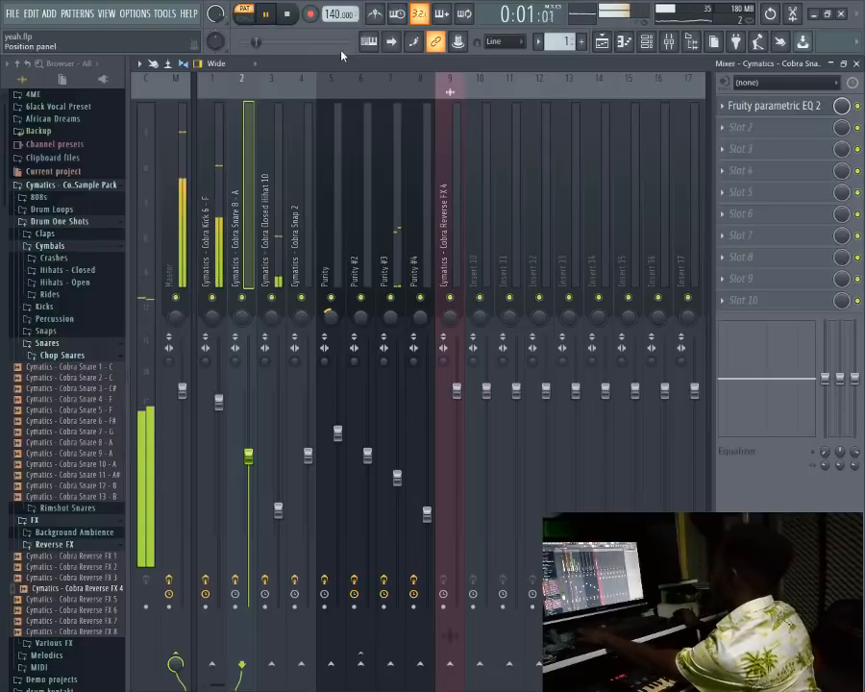
Step: Add Fruity Convolver to the snare track's second effect slot, lower its wet level and set the slot's mix to 40%
{"action": "left_click", "coordinate": [740, 126]}
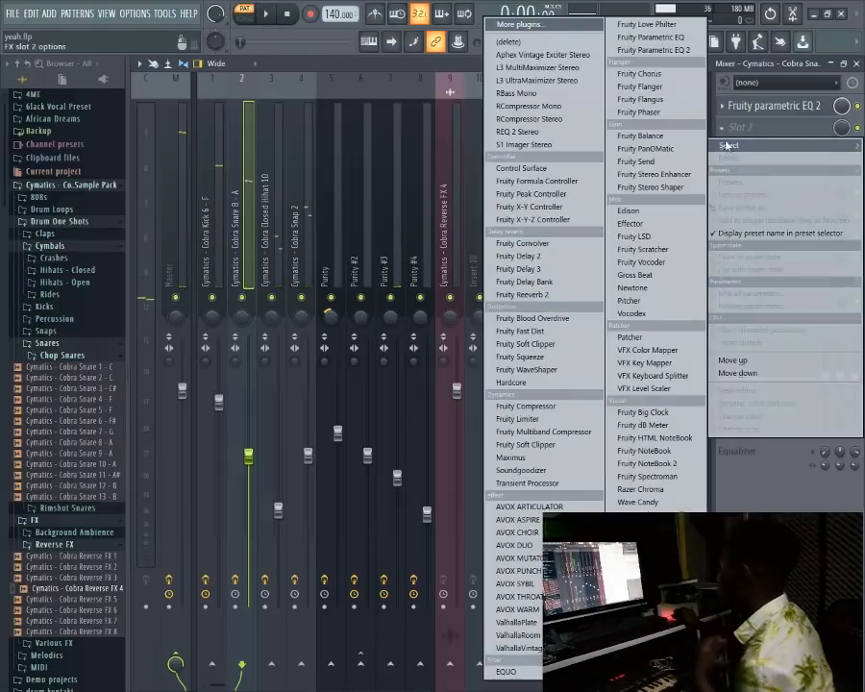
{"action": "left_click", "coordinate": [562, 243]}
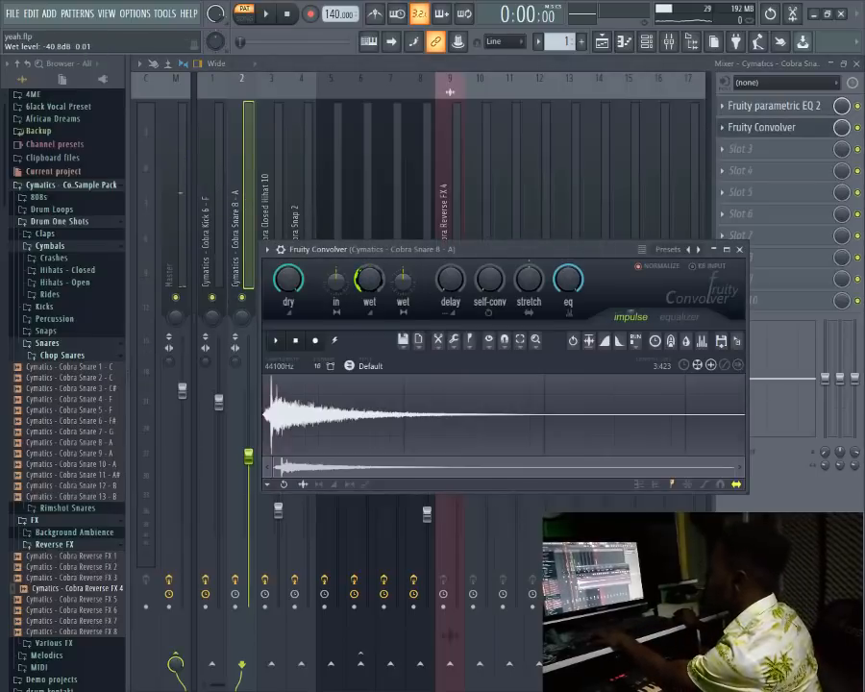
{"action": "key", "text": "space"}
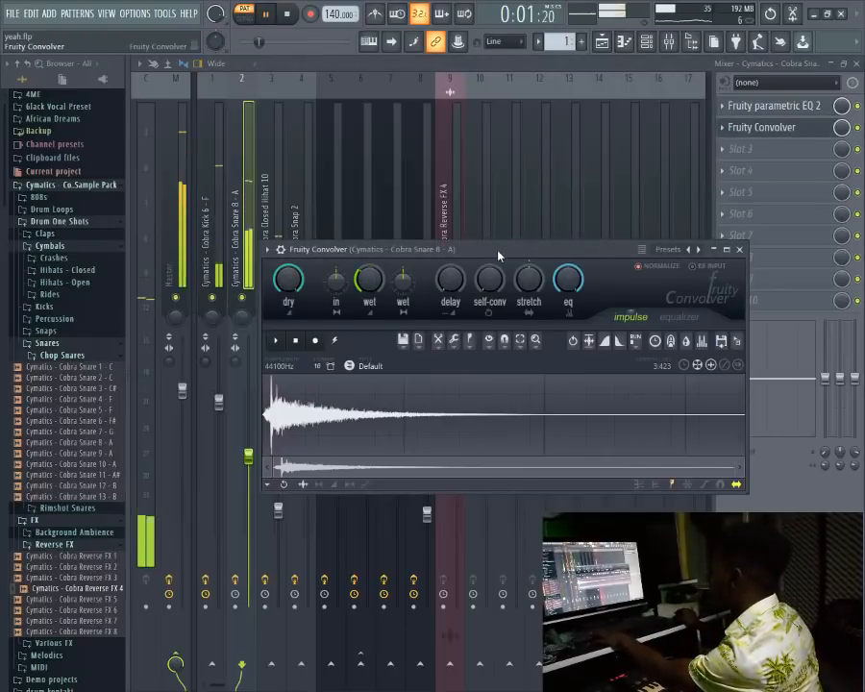
{"action": "left_click", "coordinate": [739, 249]}
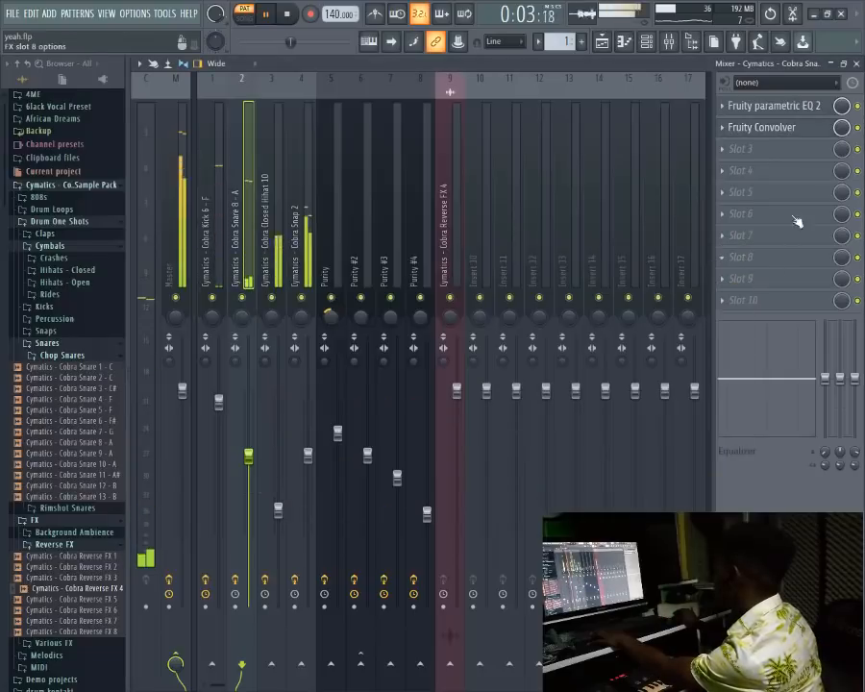
{"action": "mouse_move", "coordinate": [842, 132]}
{"action": "left_mouse_down"}
{"action": "mouse_move", "coordinate": [841, 184]}
{"action": "mouse_move", "coordinate": [841, 140]}
{"action": "left_mouse_up"}
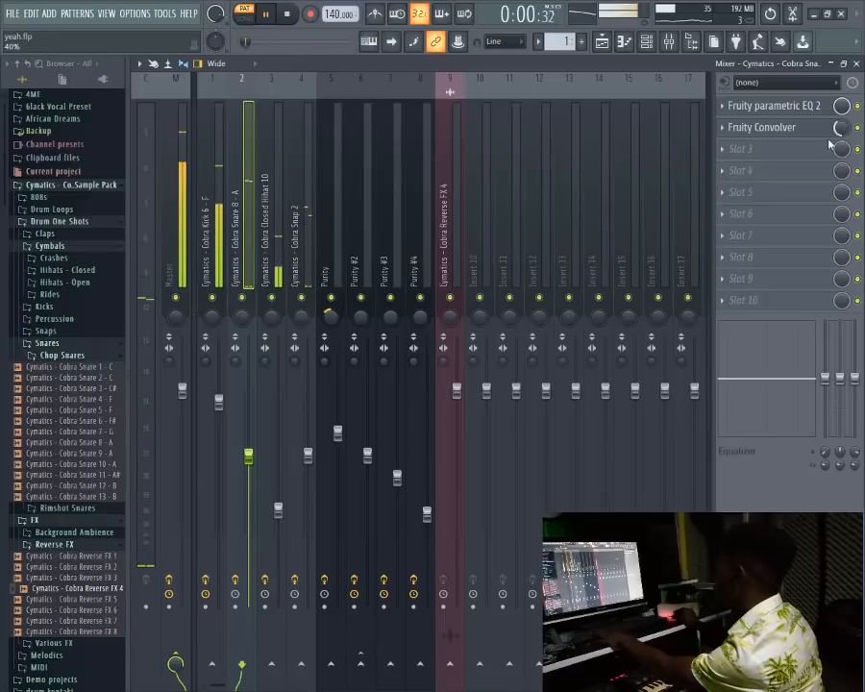
Step: Add Fruity Convolver to the third effect slot of Cobra Snap 2, lower its wet level and set the slot's mix to 42%
{"action": "left_click", "coordinate": [301, 211]}
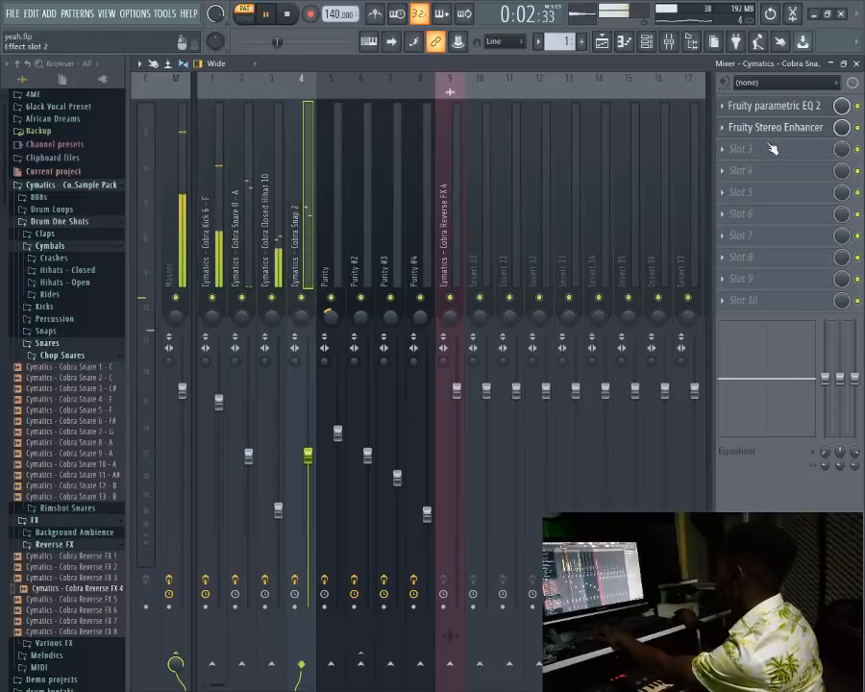
{"action": "left_click", "coordinate": [778, 151]}
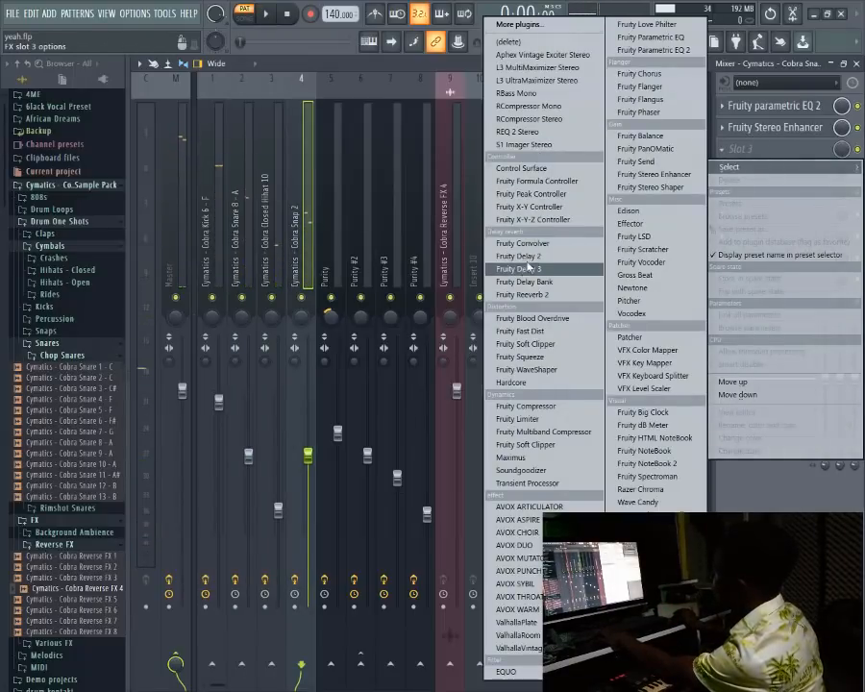
{"action": "left_click", "coordinate": [524, 243]}
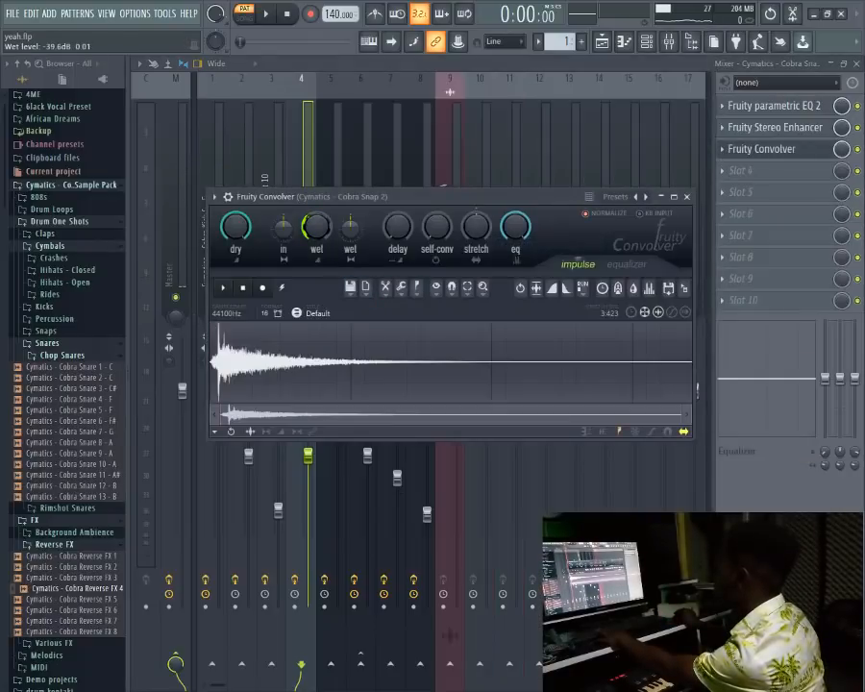
{"action": "key", "text": "space"}
{"action": "left_click", "coordinate": [686, 196]}
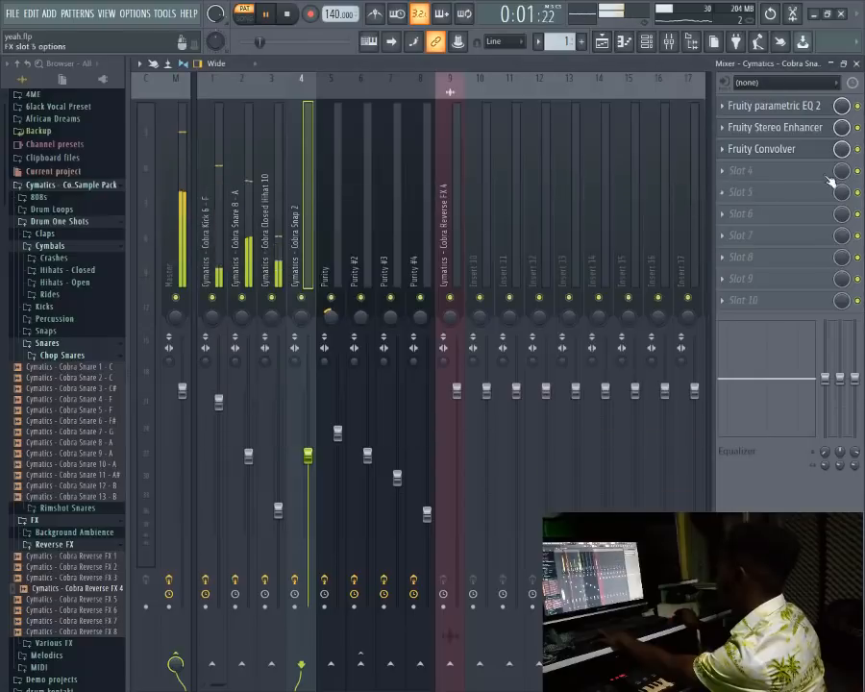
{"action": "left_click_drag", "start_coordinate": [844, 154], "coordinate": [844, 212]}
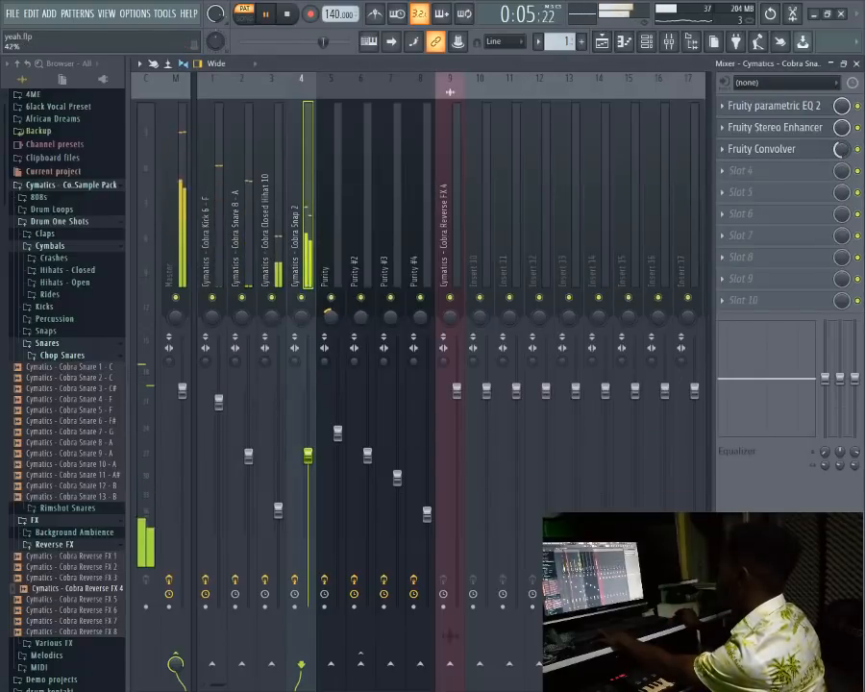
Step: Select the Cobra Closed Hihat 10 track, play the full arrangement in song mode and save the project
{"action": "left_click", "coordinate": [269, 245]}
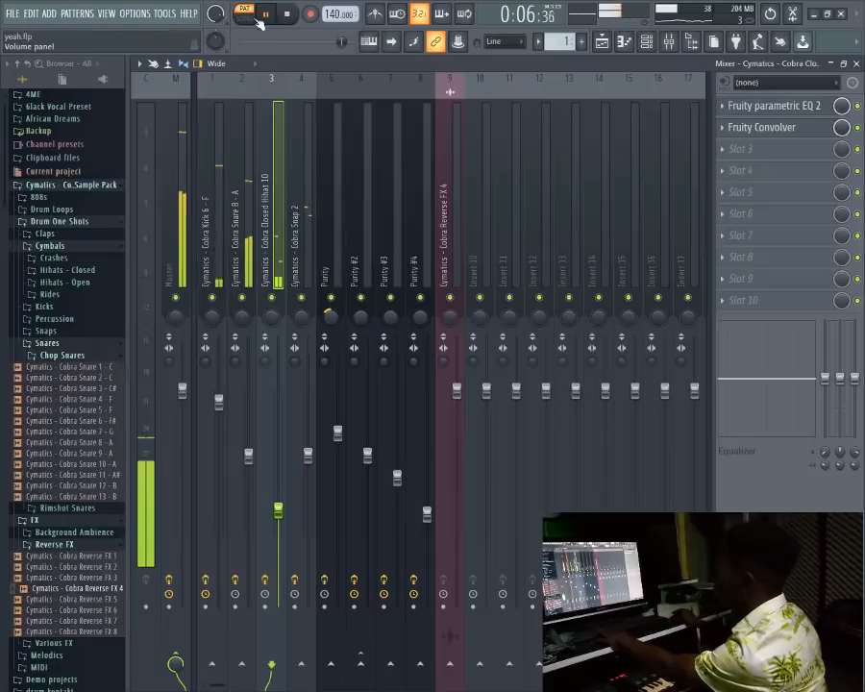
{"action": "key", "text": "space"}
{"action": "left_click", "coordinate": [248, 21]}
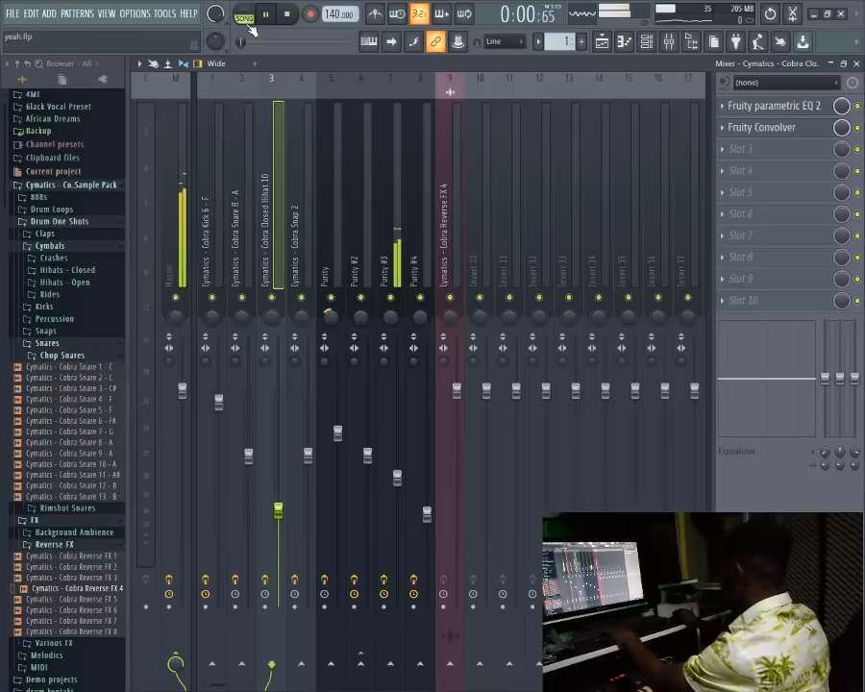
{"action": "key", "text": "ctrl+s"}
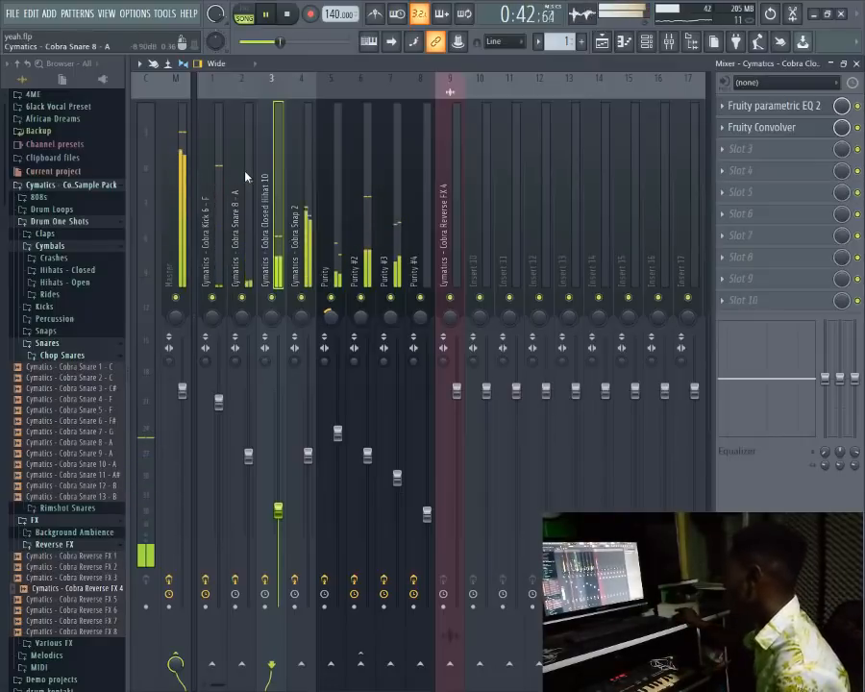
Step: Lower the Fruity Convolver mix level on Cobra Snare 8 - A further and save the project
{"action": "left_click", "coordinate": [247, 207]}
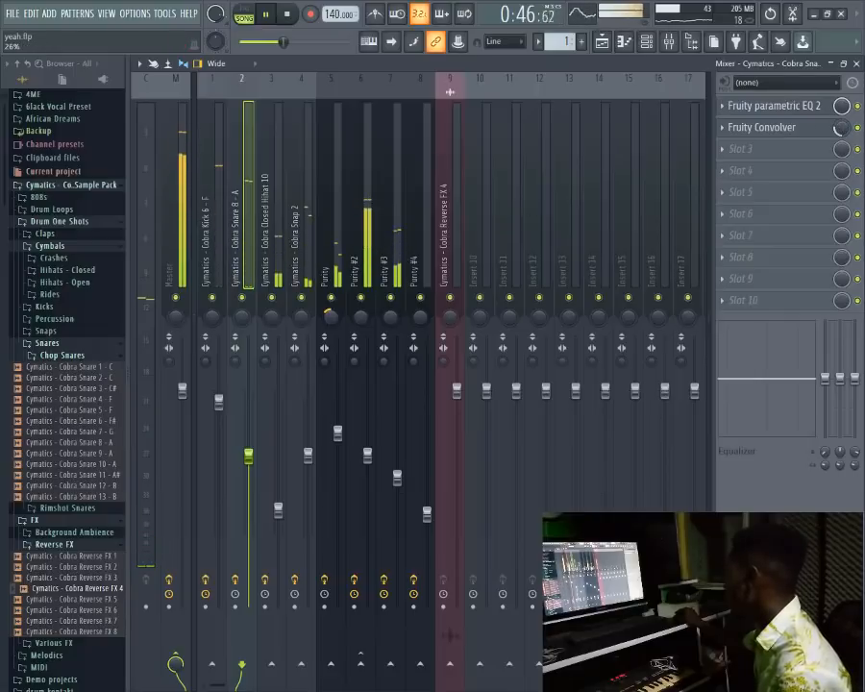
{"action": "scroll", "coordinate": [840, 128], "scroll_direction": "down", "scroll_amount": 3}
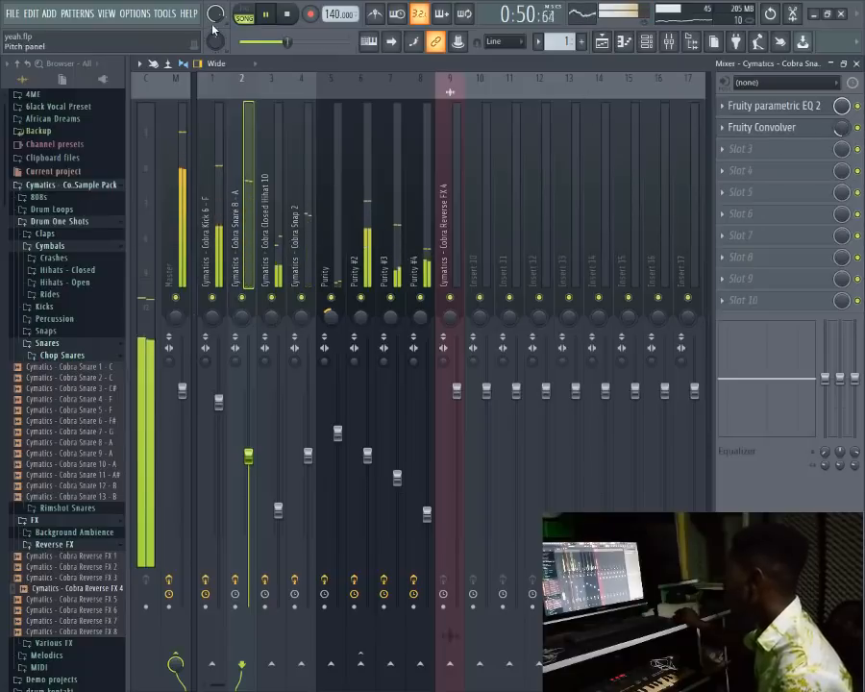
{"action": "left_click", "coordinate": [13, 13]}
{"action": "left_click", "coordinate": [24, 76]}
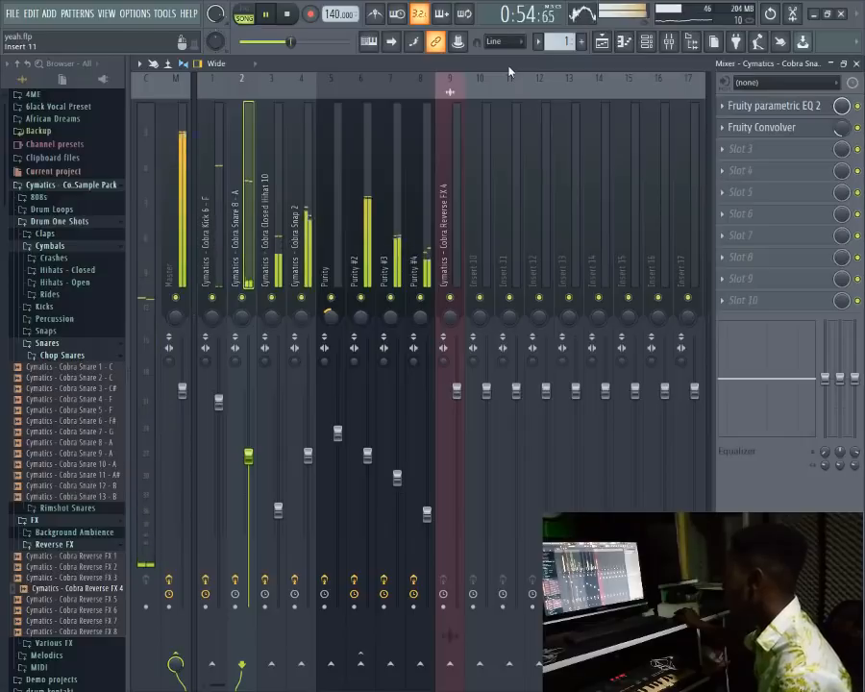
Step: Expand the Hihats - Open sample folder and audition Cobra Open Hihat samples, including 3, 11, 13 and 10
{"action": "left_click", "coordinate": [72, 248]}
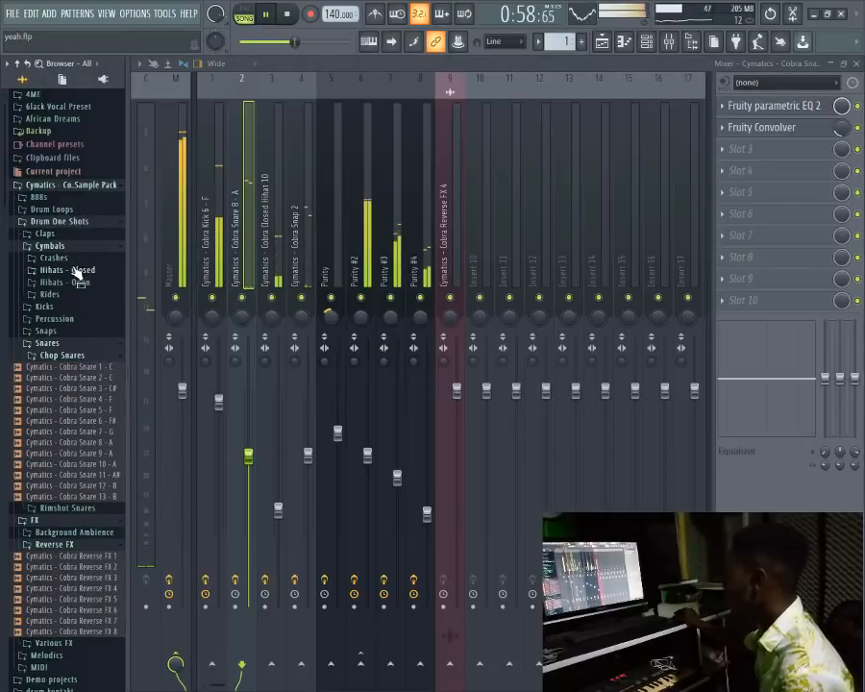
{"action": "left_click", "coordinate": [76, 285]}
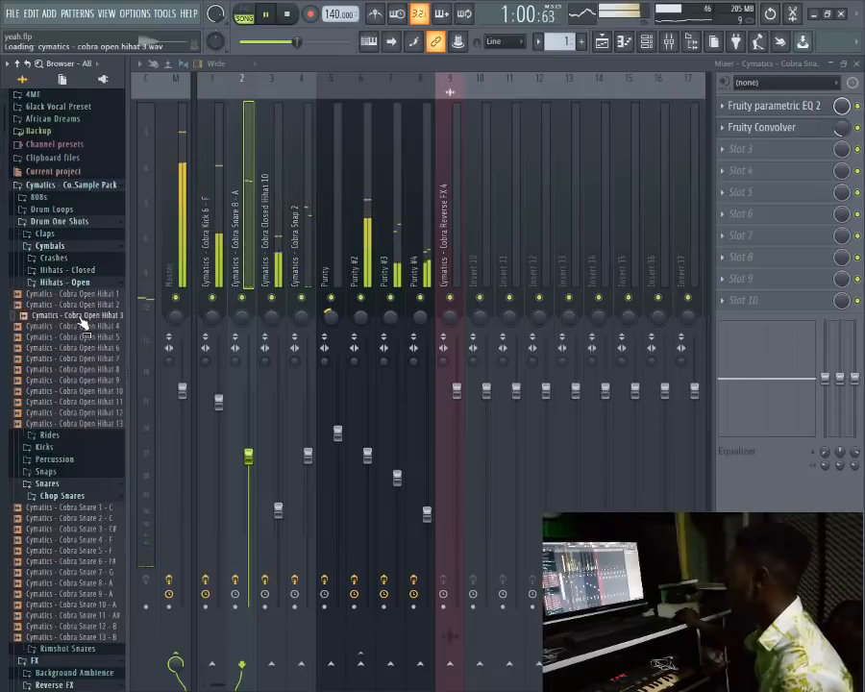
{"action": "left_click", "coordinate": [81, 402]}
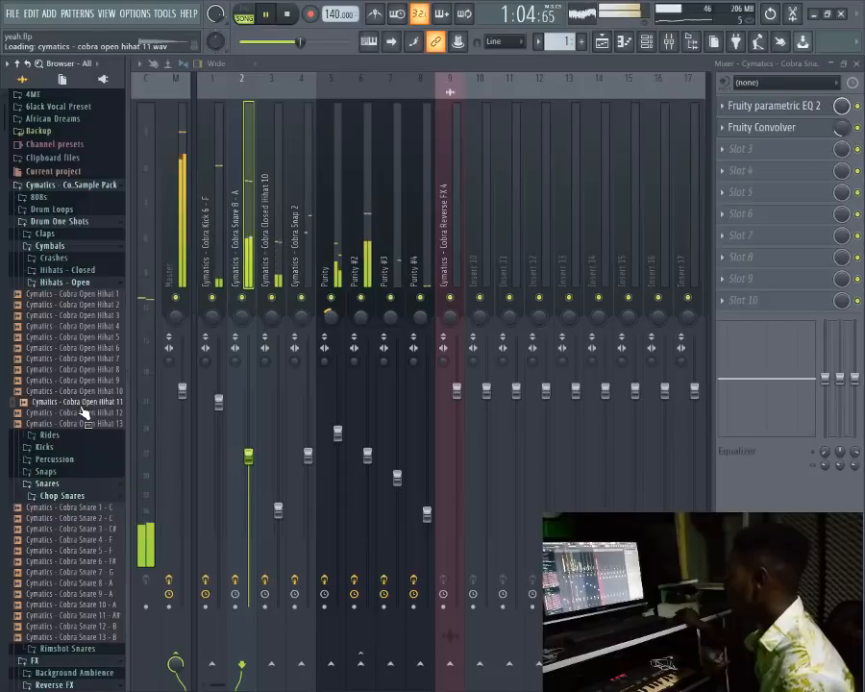
{"action": "left_click", "coordinate": [86, 413]}
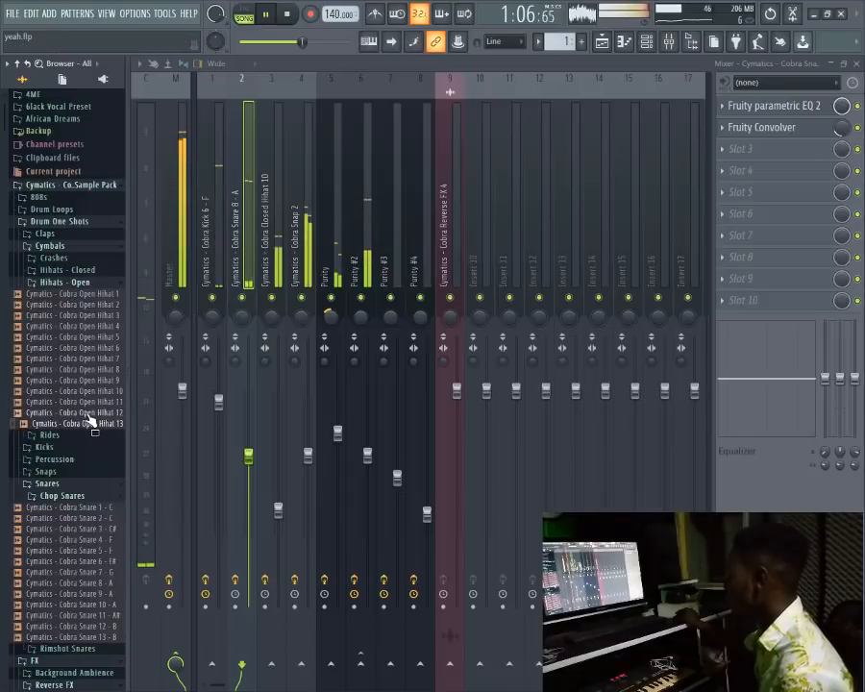
{"action": "left_click", "coordinate": [88, 415]}
{"action": "left_click", "coordinate": [93, 382]}
{"action": "left_click", "coordinate": [94, 392]}
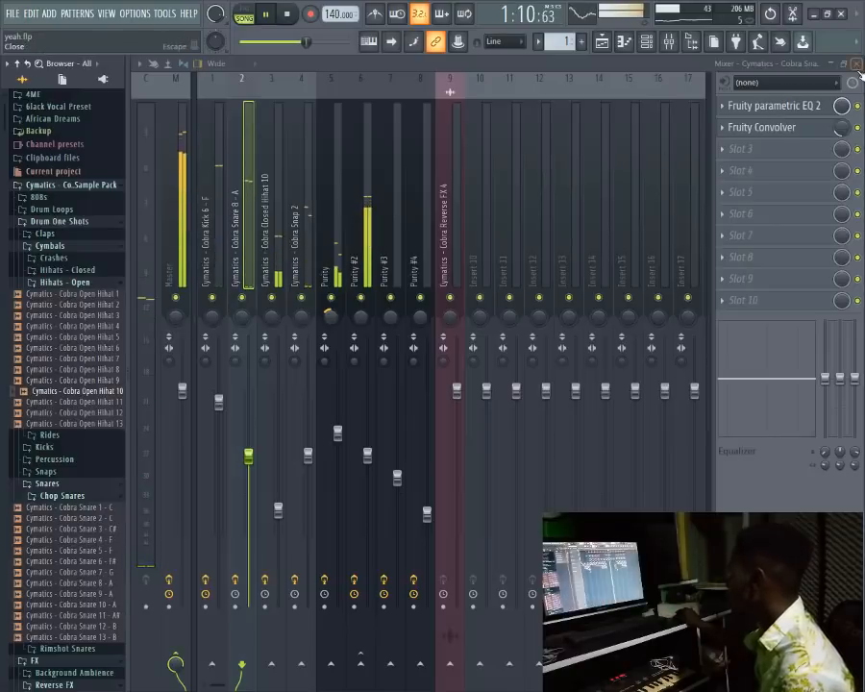
Step: Close the mixer and save the project, playing the arrangement to its end before stopping playback
{"action": "left_click", "coordinate": [855, 63]}
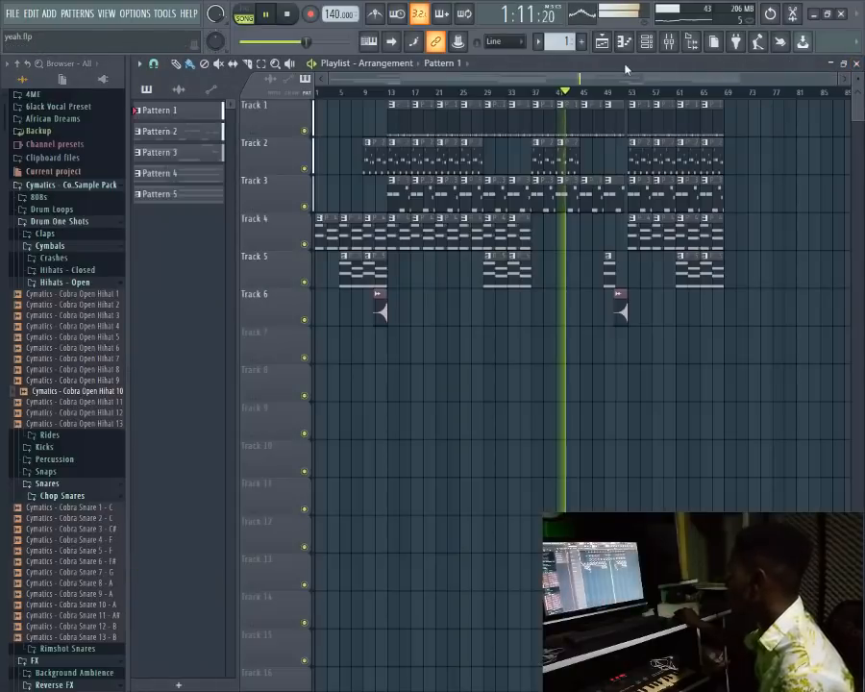
{"action": "left_click", "coordinate": [14, 12]}
{"action": "left_click", "coordinate": [39, 80]}
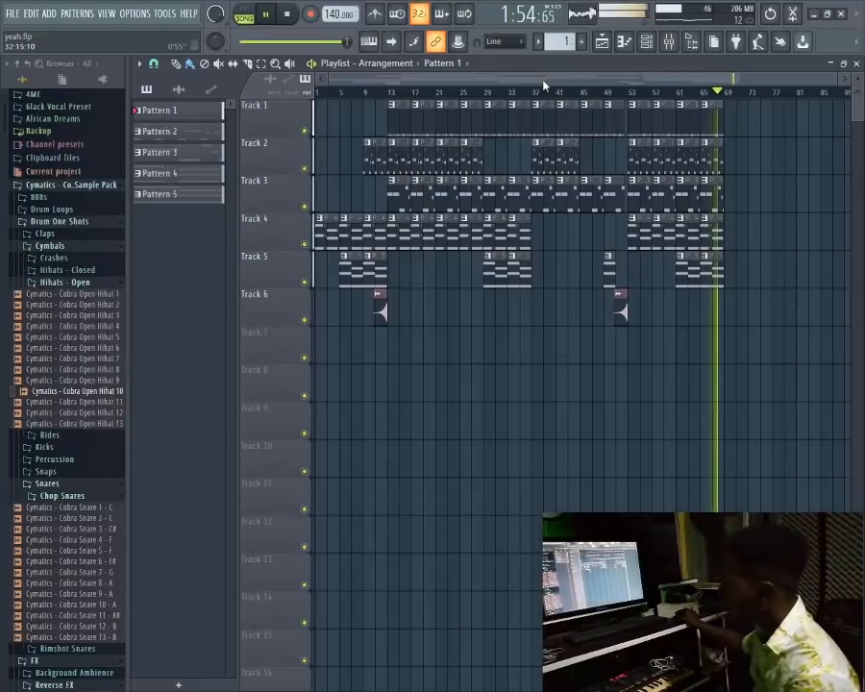
{"action": "left_click", "coordinate": [287, 15]}
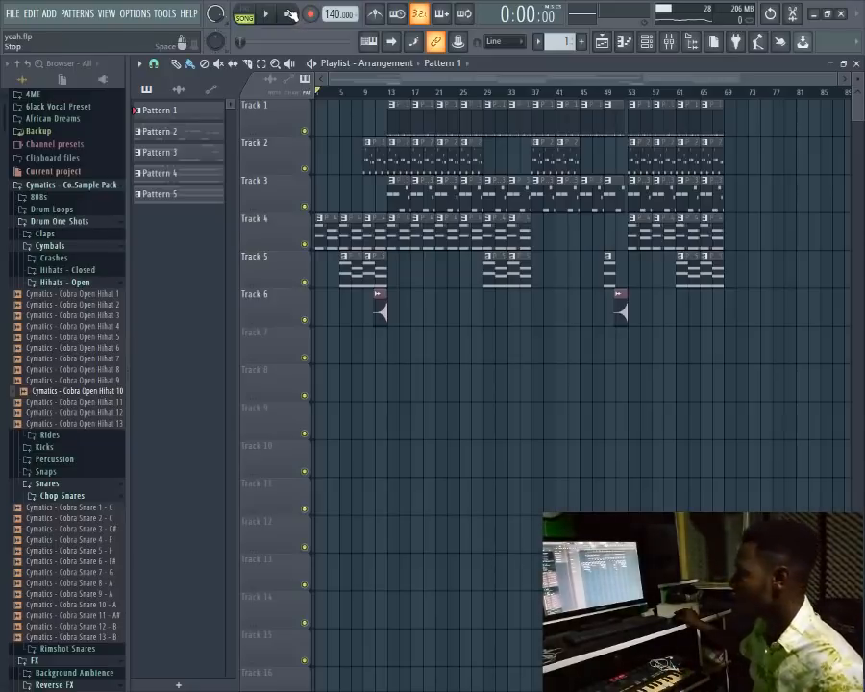
{"action": "left_click", "coordinate": [13, 14]}
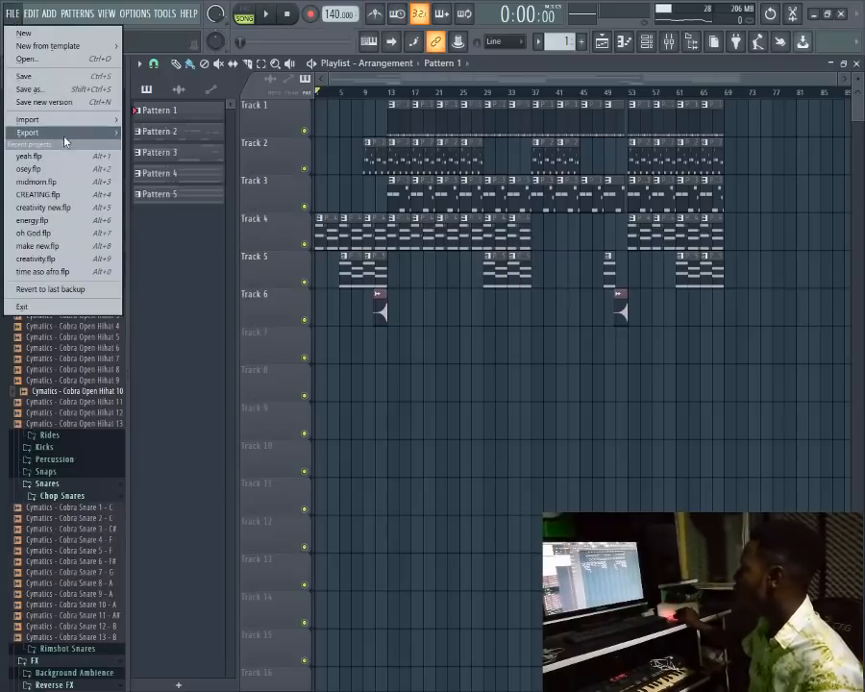
{"action": "mouse_move", "coordinate": [60, 132]}
{"action": "left_click", "coordinate": [718, 92]}
{"action": "left_click", "coordinate": [712, 91]}
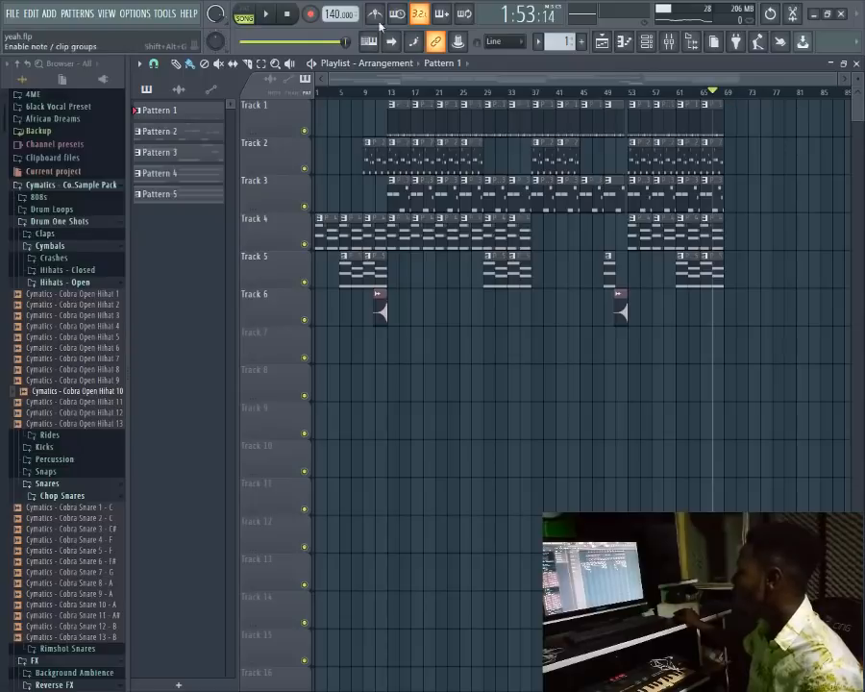
{"action": "left_click", "coordinate": [286, 19]}
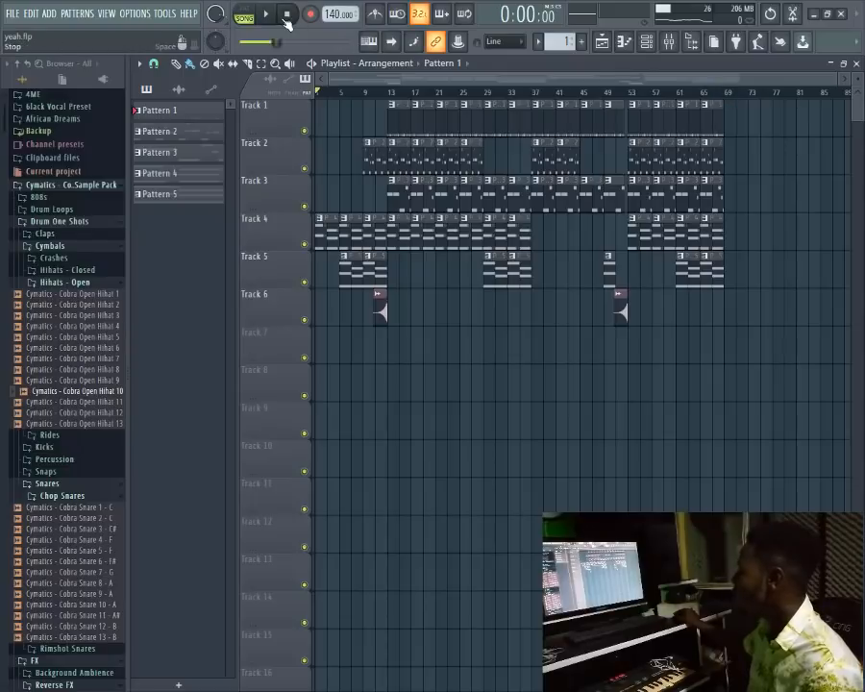
Step: Export the song as an MP3 file named yeah into the Music library
{"action": "left_click", "coordinate": [9, 14]}
{"action": "mouse_move", "coordinate": [77, 132]}
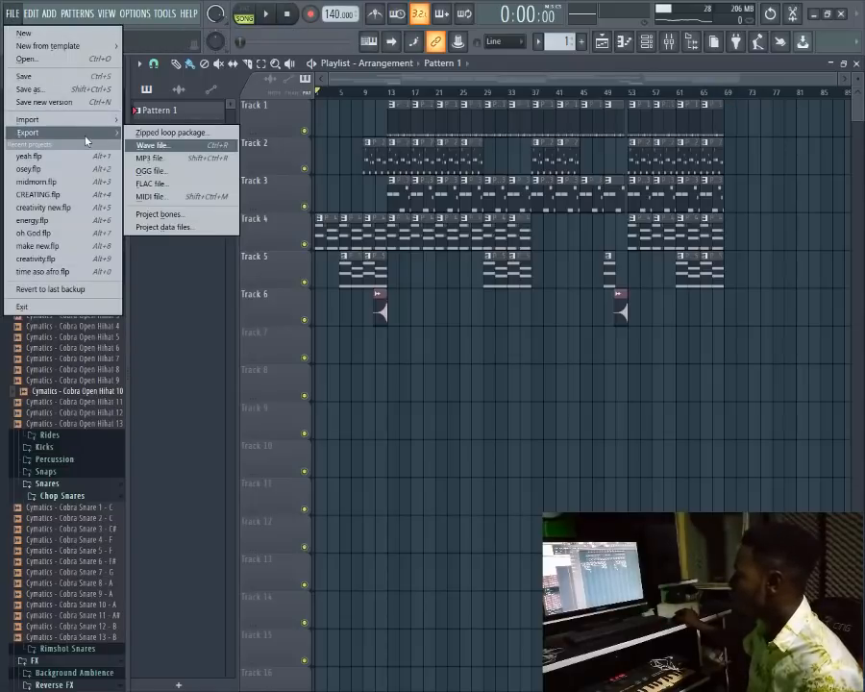
{"action": "left_click", "coordinate": [181, 161]}
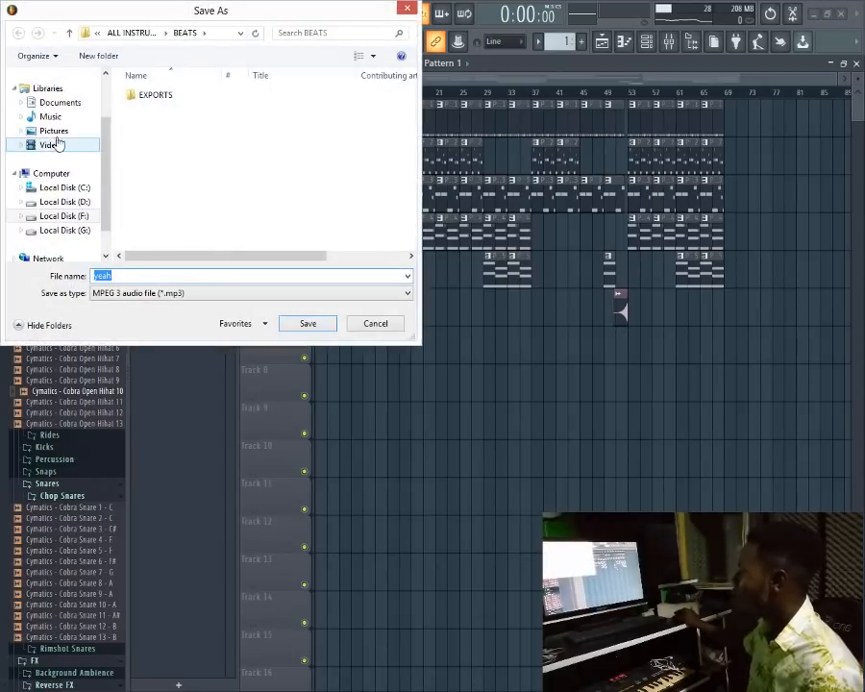
{"action": "left_click", "coordinate": [51, 118]}
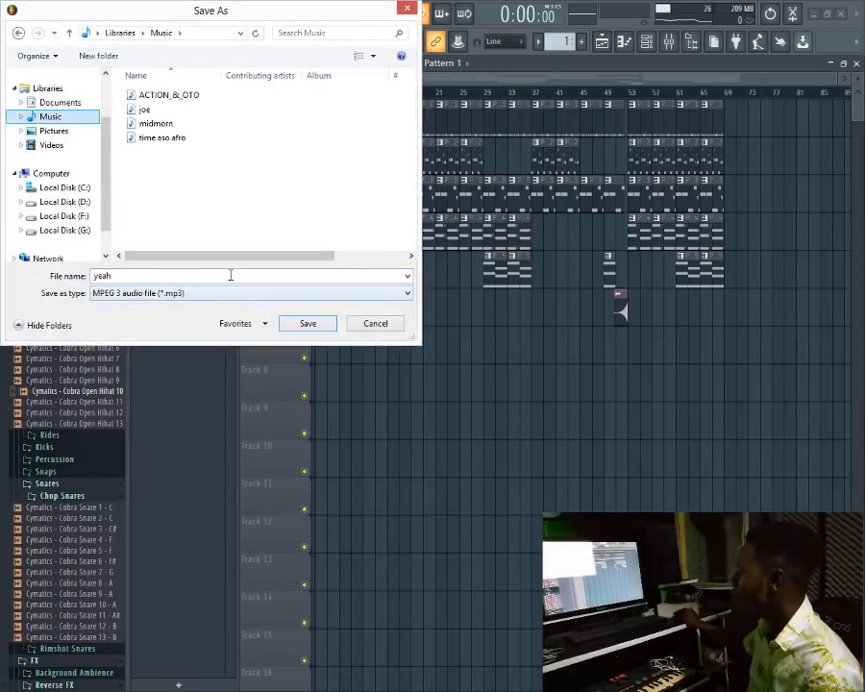
{"action": "left_click", "coordinate": [309, 324]}
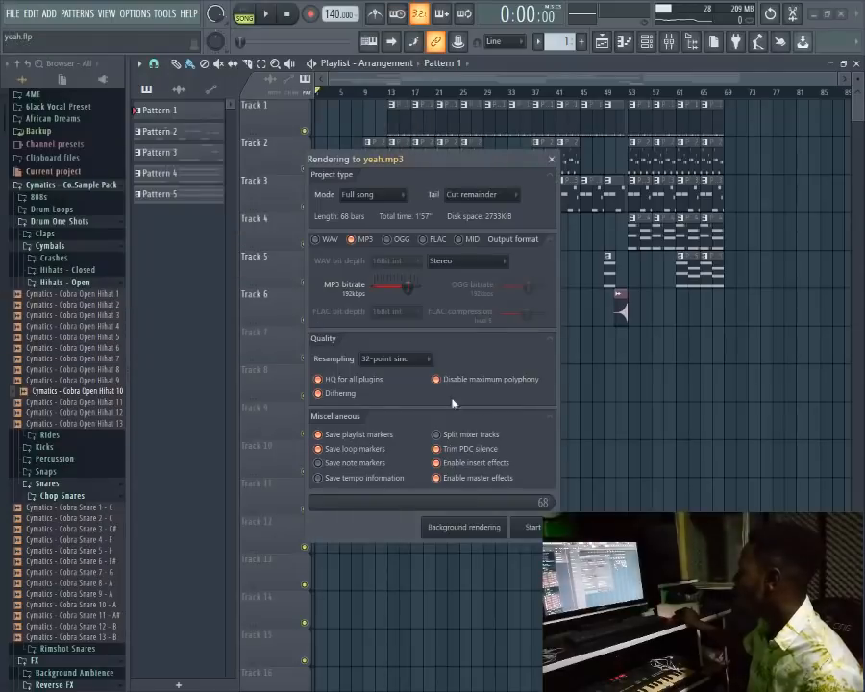